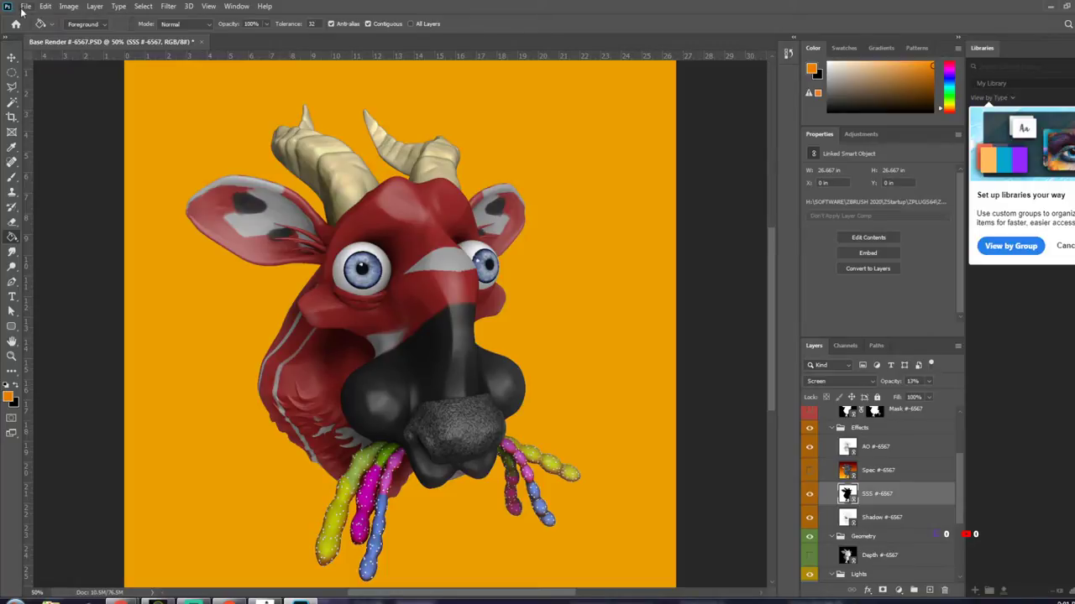
# Step: Save the Photoshop render composite as a JPEG at quality 10 Maximum, then return to ZBrush
pyautogui.click(28, 7)
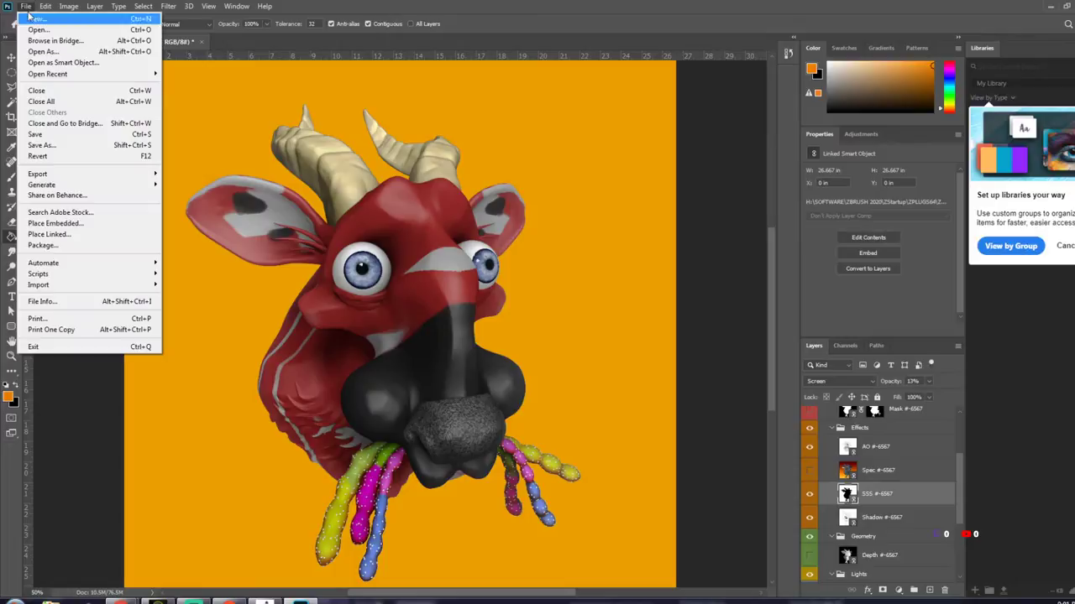
pyautogui.click(42, 144)
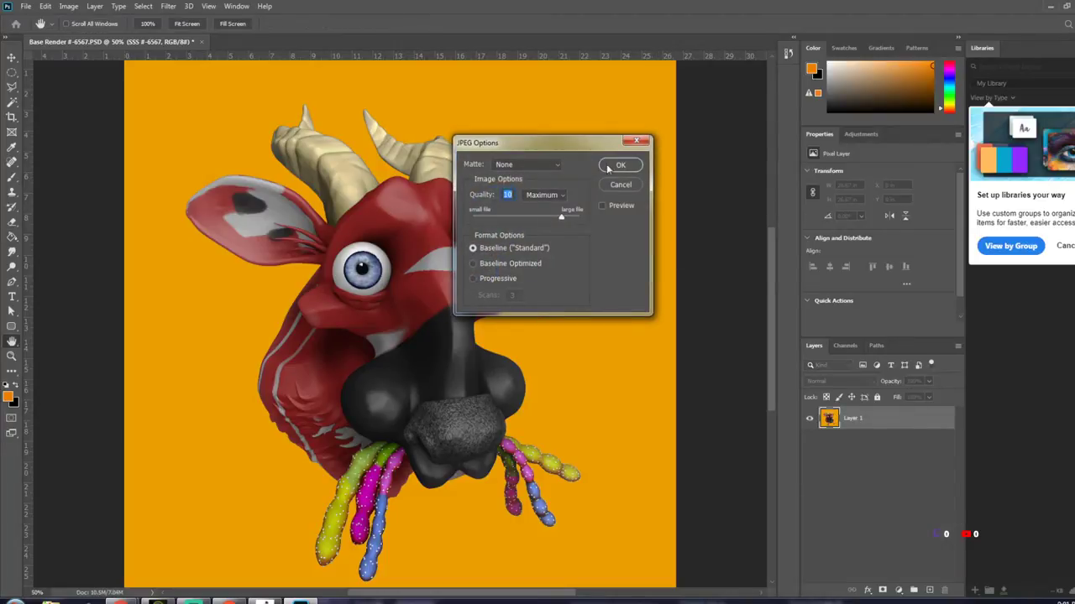
pyautogui.click(609, 168)
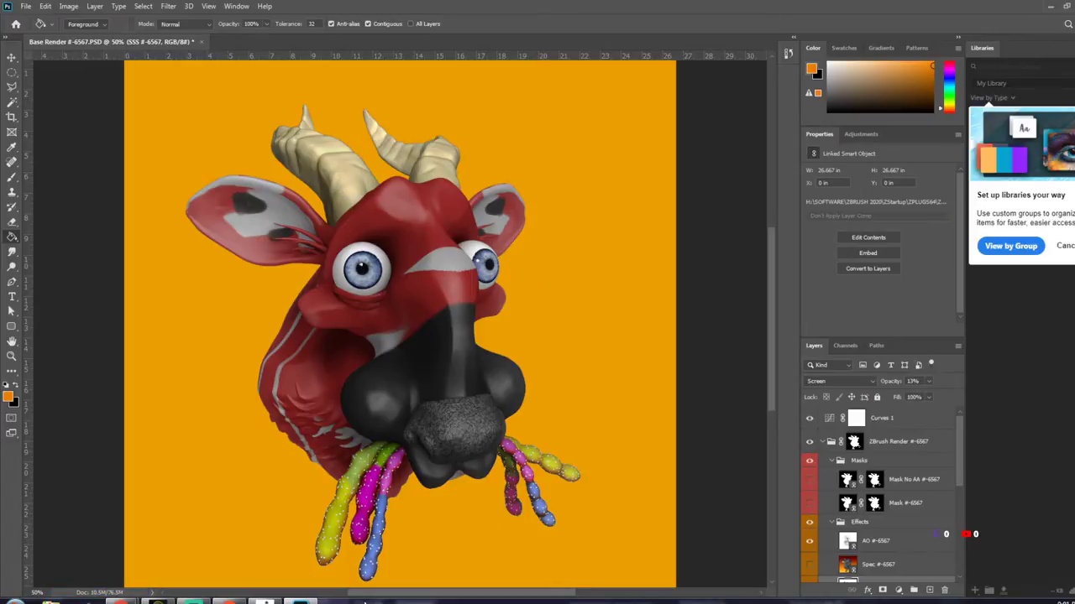
pyautogui.click(269, 600)
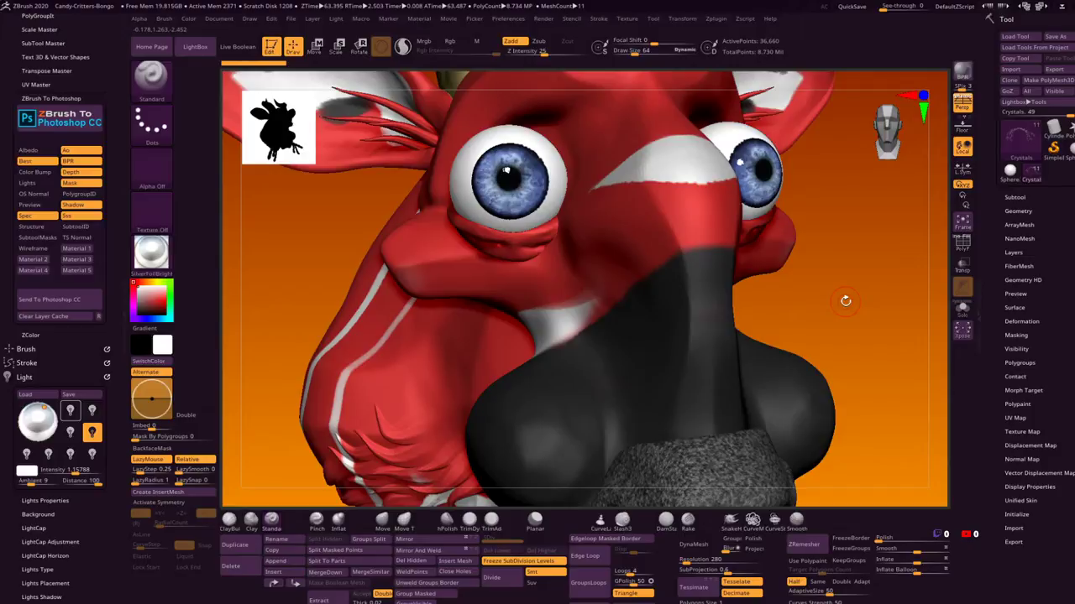
# Step: Lower the Document Zoom so the whole creature head fits in view
pyautogui.click(219, 18)
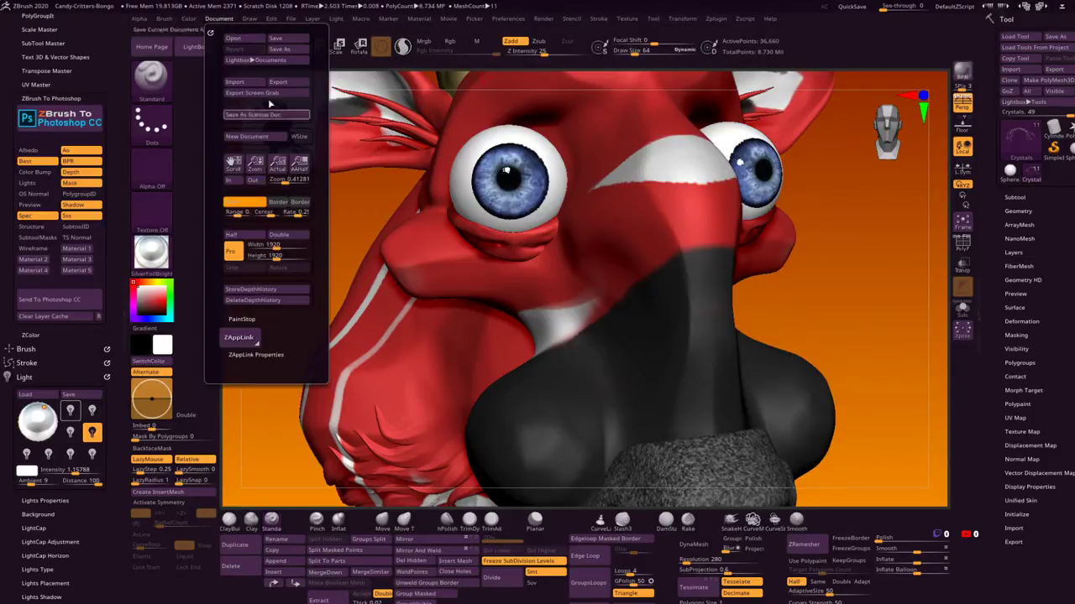
pyautogui.click(286, 180)
pyautogui.moveTo(285, 180)
pyautogui.mouseDown()
pyautogui.moveTo(297, 180)
pyautogui.moveTo(269, 179)
pyautogui.mouseUp()
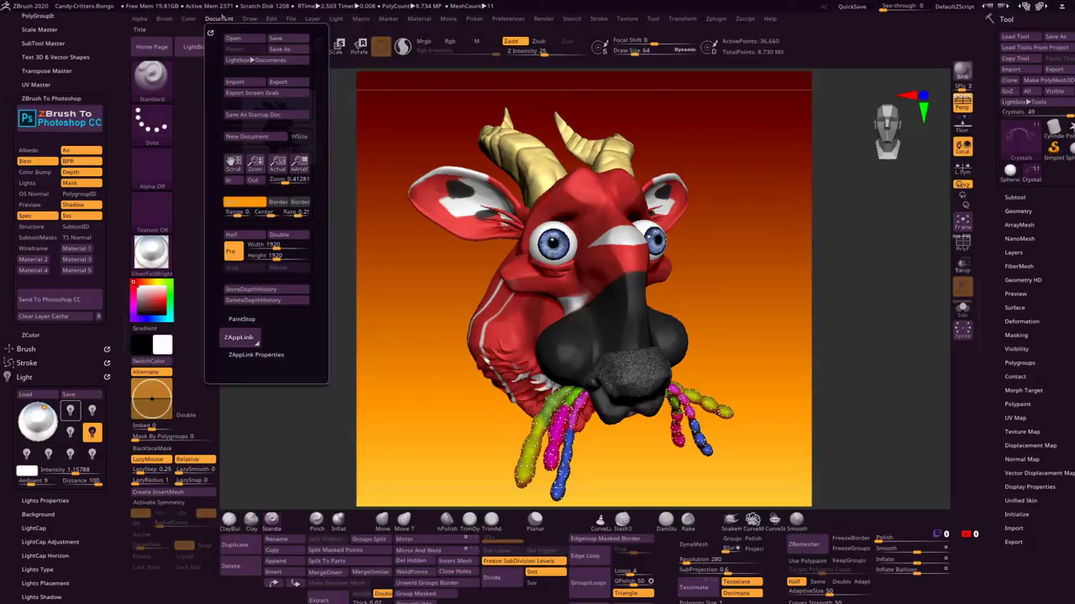
# Step: Try camera focal lengths of 35, 85 and 35 mm, settling on 28 mm
pyautogui.click(249, 19)
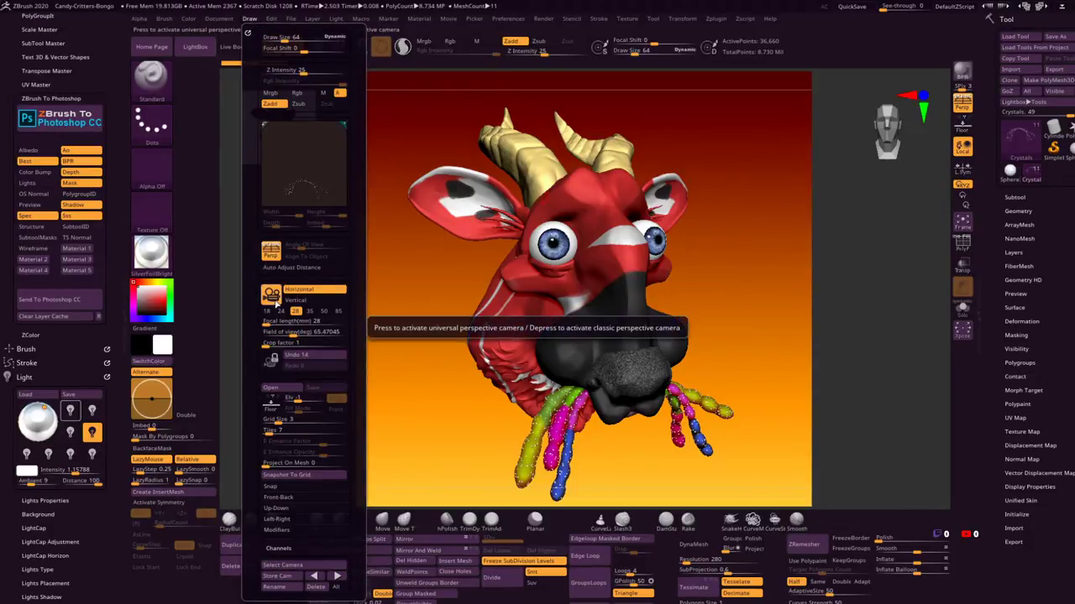
pyautogui.click(310, 312)
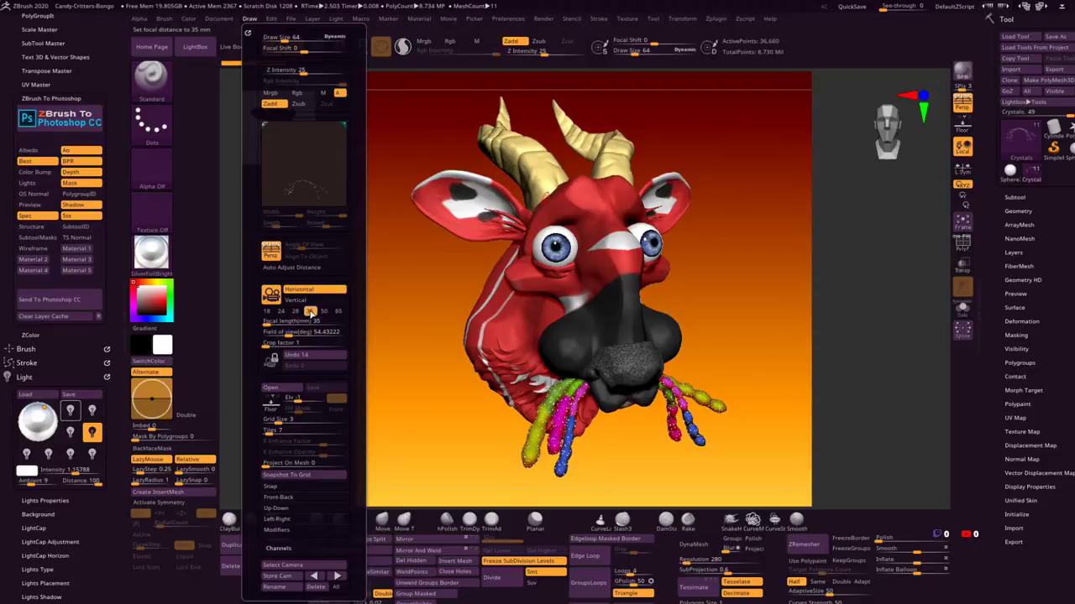
pyautogui.click(339, 311)
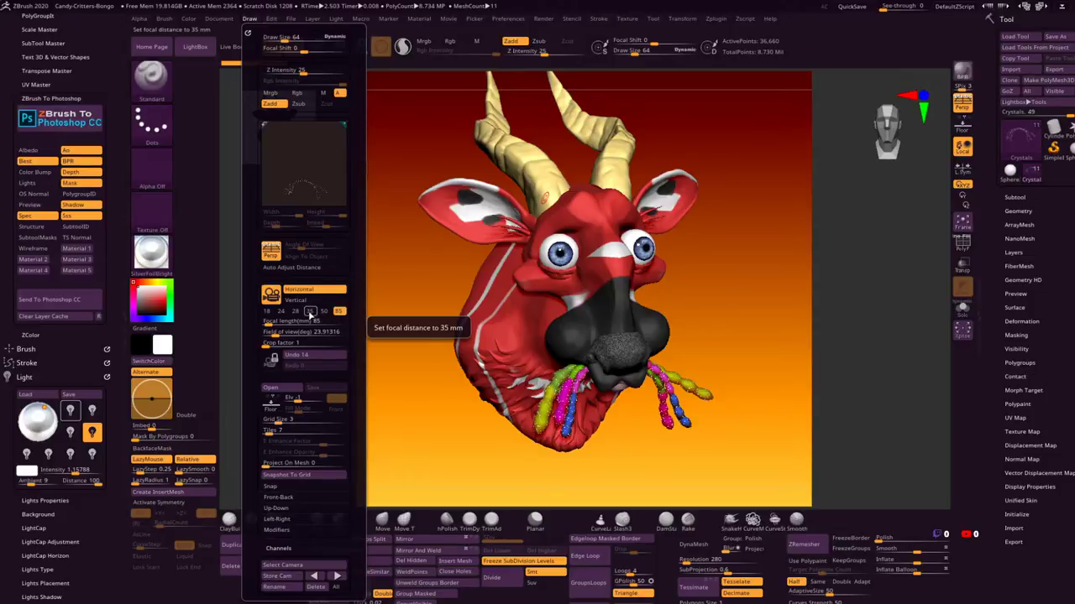
pyautogui.click(311, 312)
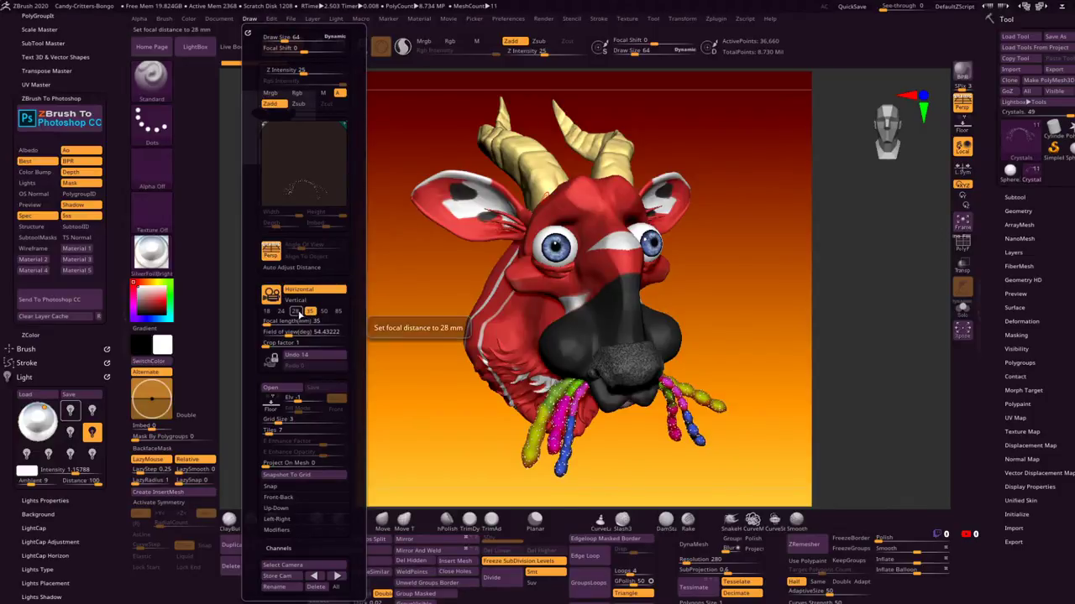
pyautogui.click(296, 312)
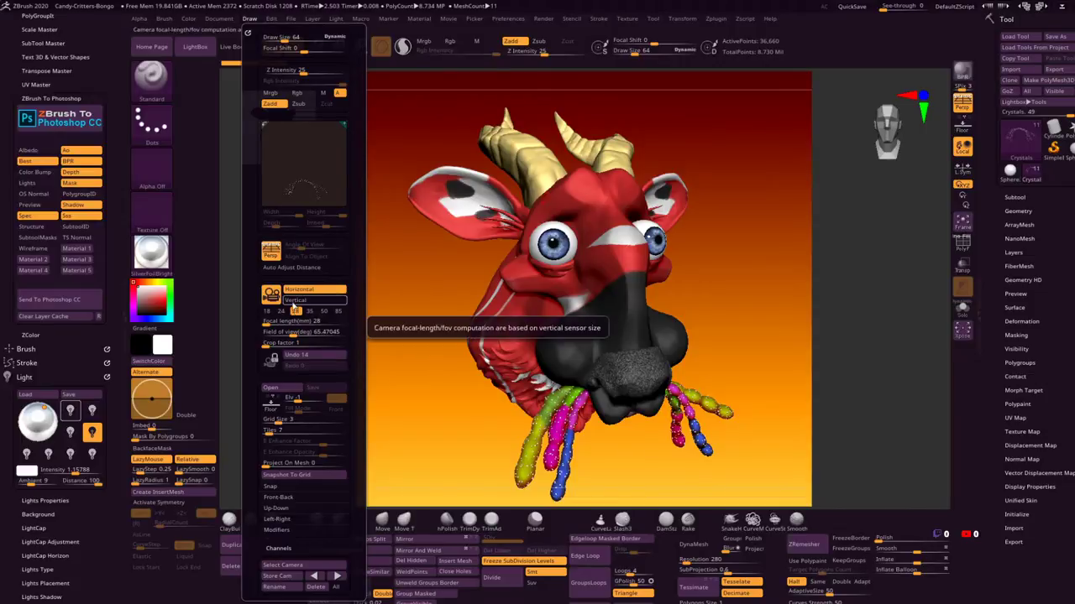
pyautogui.click(252, 19)
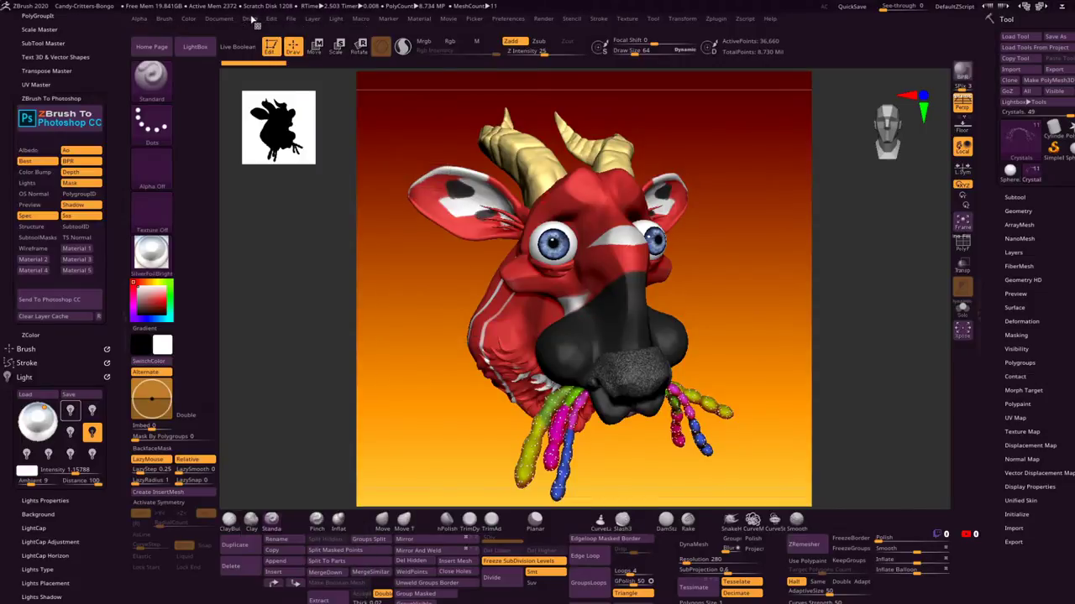
# Step: Collapse the Photoshop export and lighting palettes, turn the head frontal, and bring up the Subtool list
pyautogui.click(58, 98)
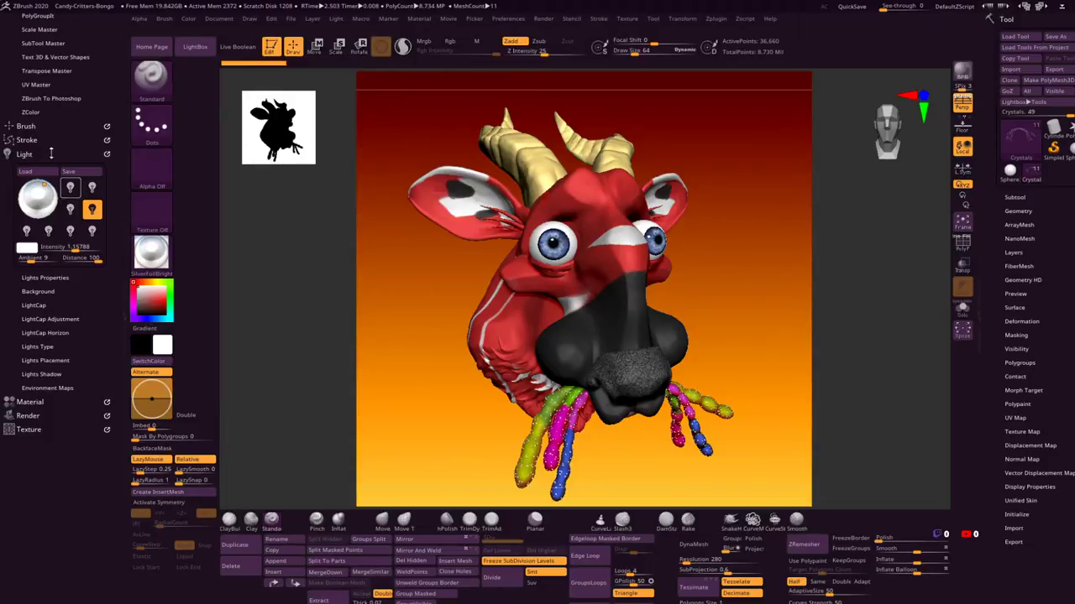
pyautogui.moveTo(696, 278); pyautogui.dragTo(687, 286)
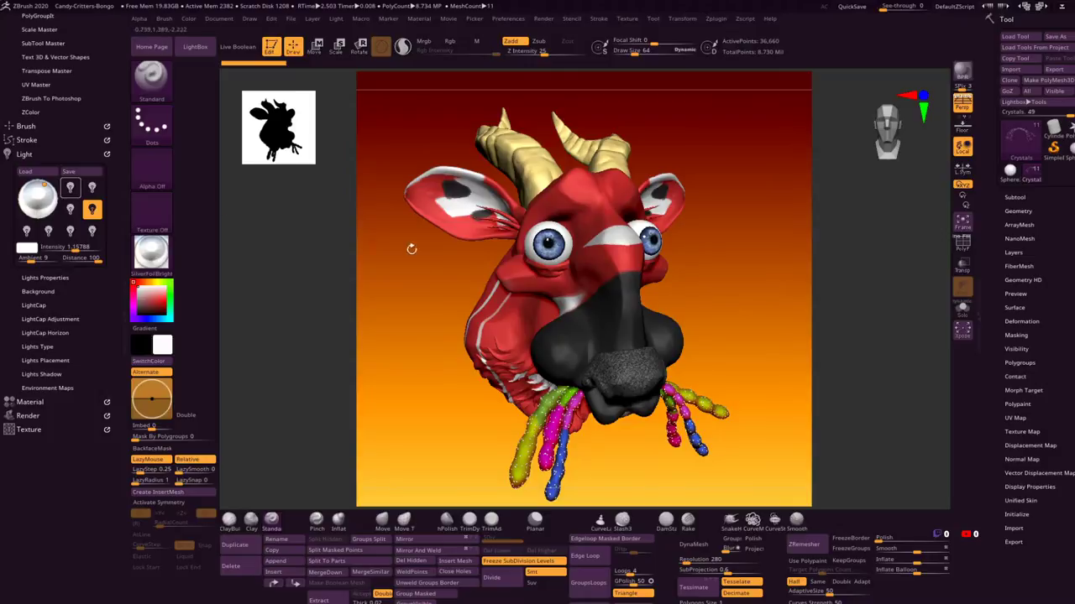
pyautogui.click(24, 153)
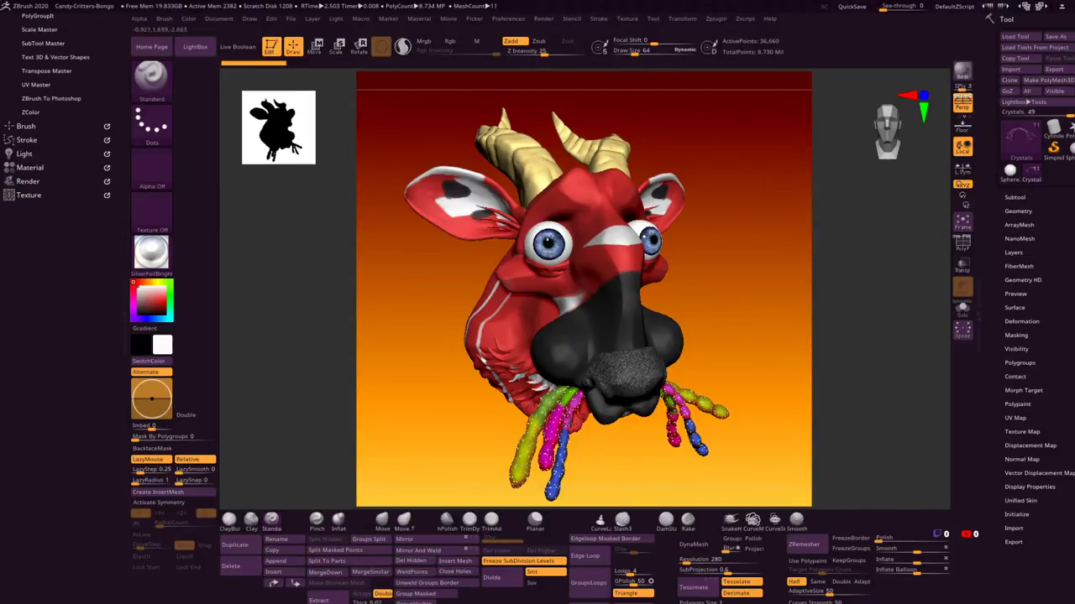
pyautogui.click(1013, 197)
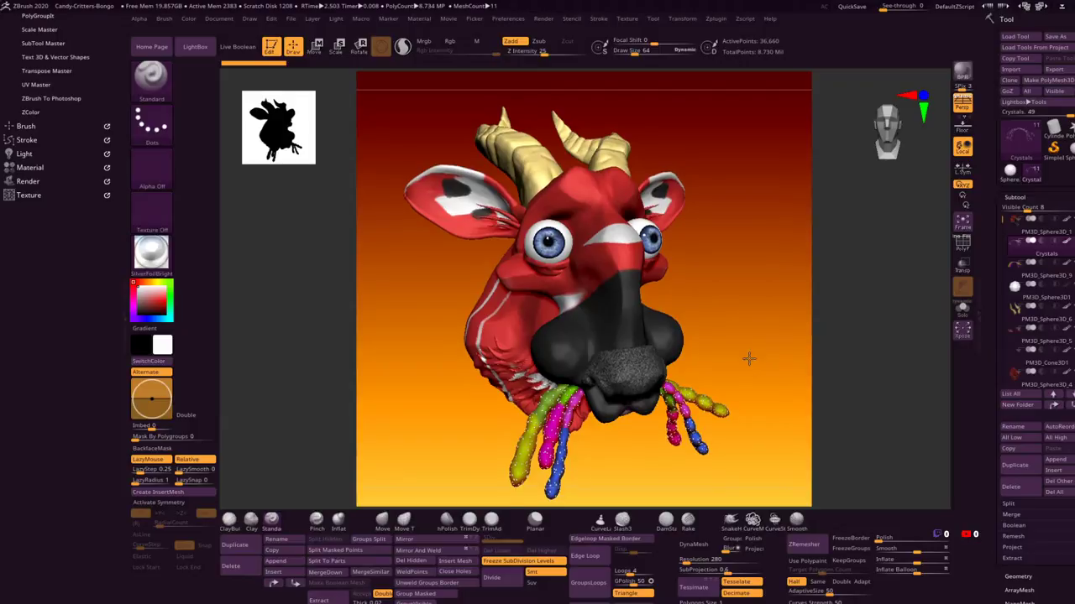
pyautogui.moveTo(748, 359); pyautogui.dragTo(758, 350)
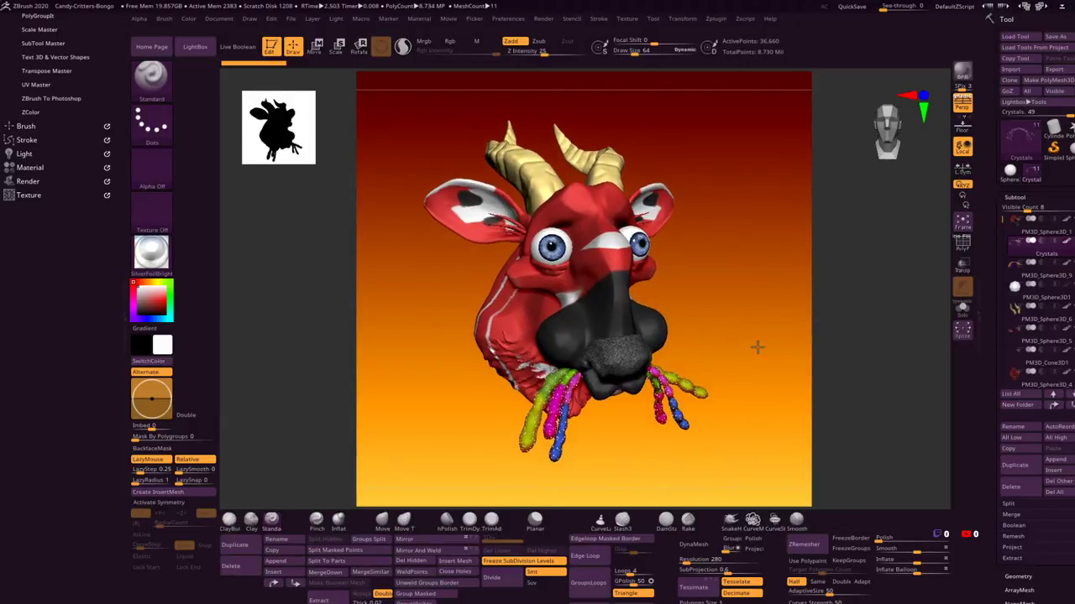
pyautogui.click(1012, 197)
pyautogui.click(1019, 237)
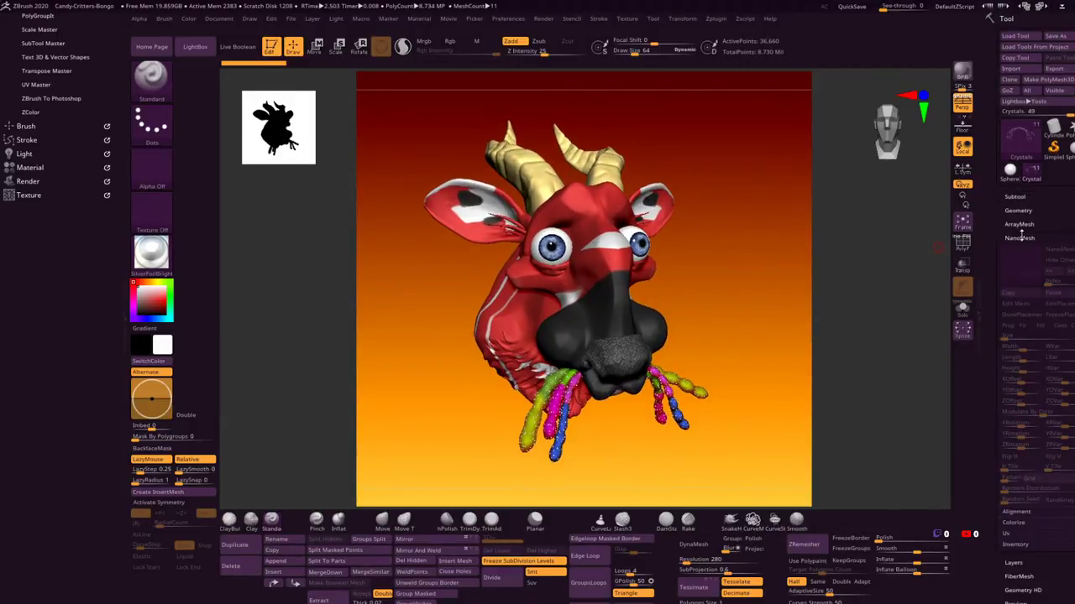
pyautogui.click(1015, 196)
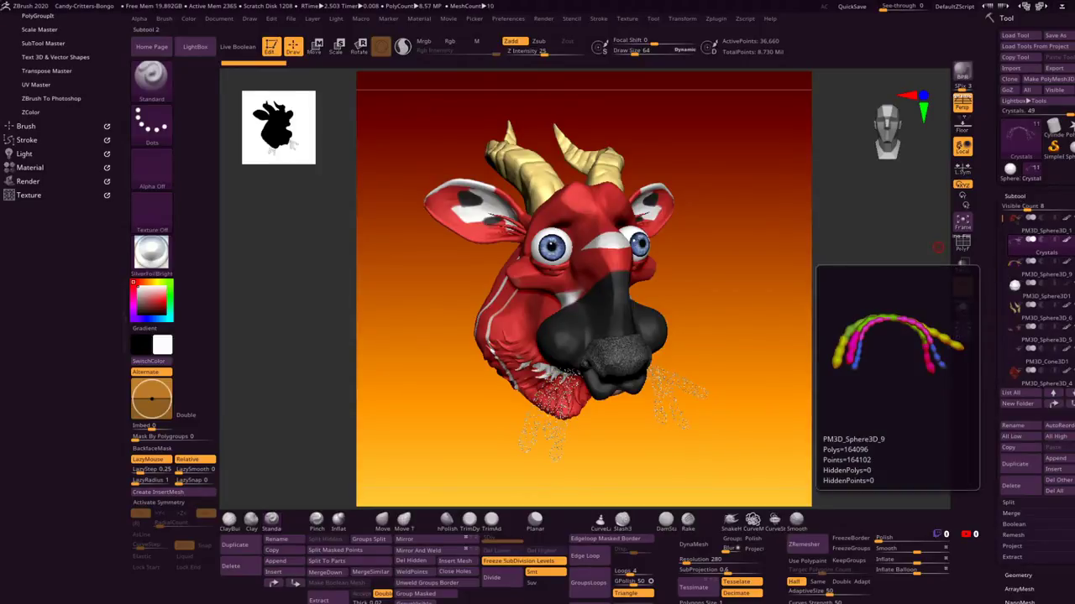
# Step: Unhide the beard, select subtool PM3D_Sphere3D_9 and turn on Solo to show it alone
pyautogui.click(1063, 282)
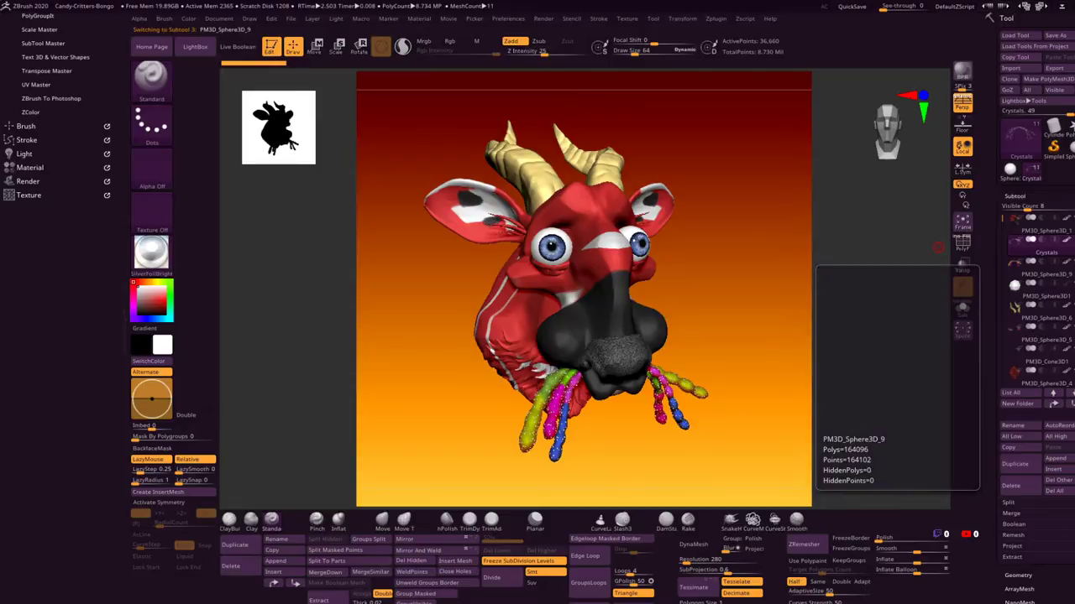
pyautogui.keyDown('alt'); pyautogui.click(715, 401); pyautogui.keyUp('alt')
pyautogui.moveTo(715, 402); pyautogui.dragTo(852, 341)
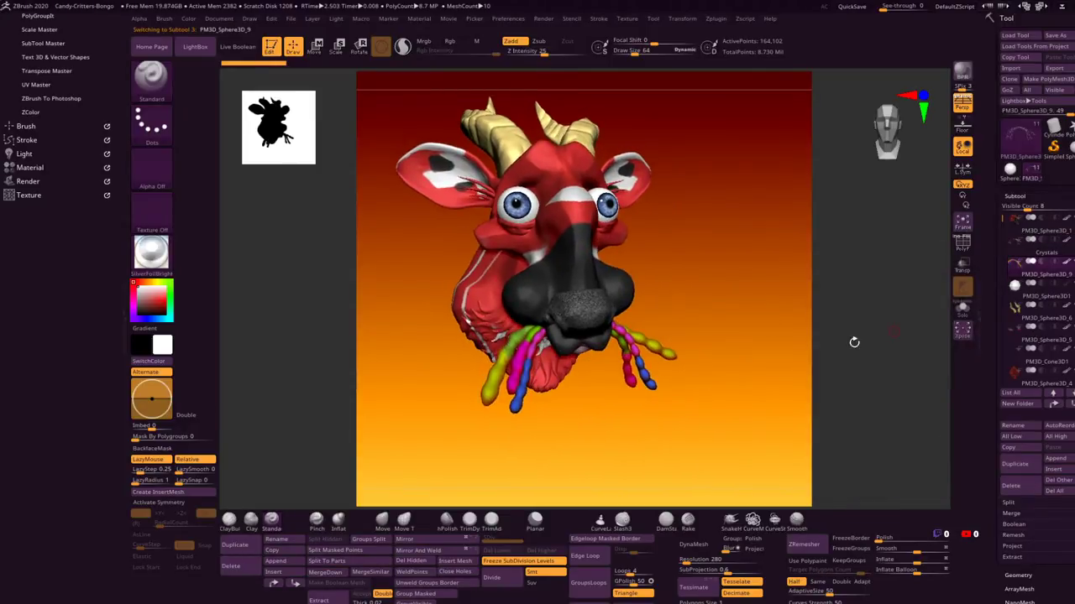
pyautogui.click(962, 308)
pyautogui.keyDown('alt'); pyautogui.moveTo(628, 434); pyautogui.dragTo(628, 367); pyautogui.keyUp('alt')
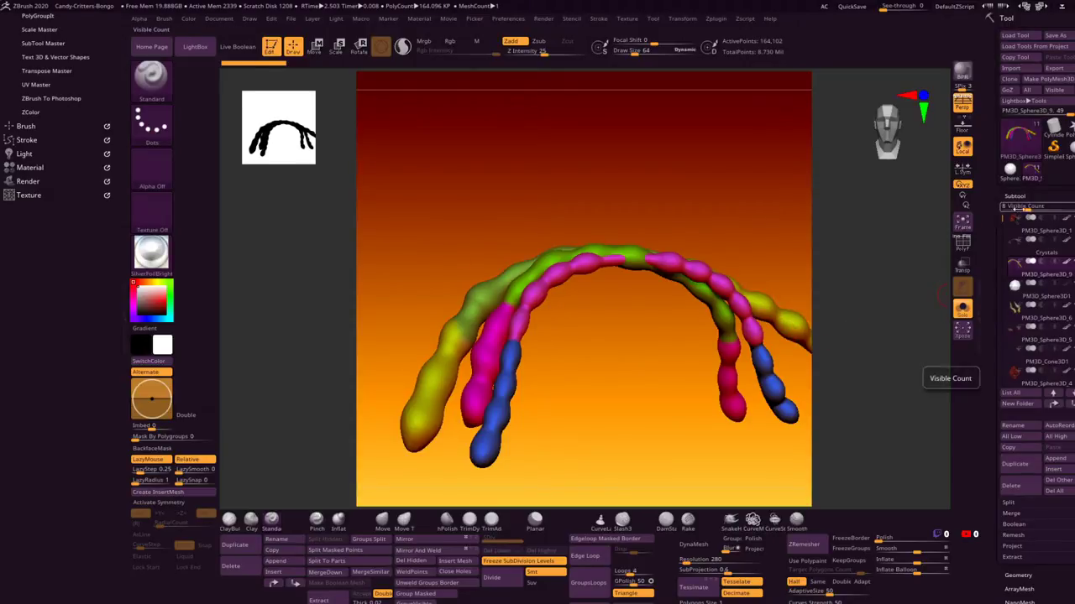
# Step: Append a Sphere3D as a new subtool and center it on the canvas
pyautogui.click(1053, 458)
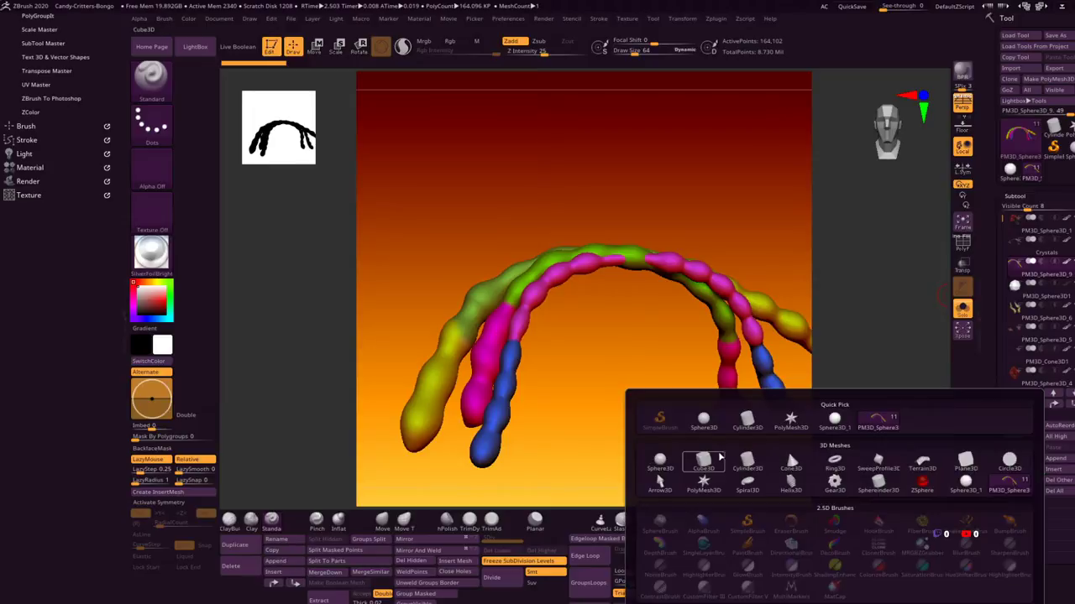
pyautogui.click(660, 462)
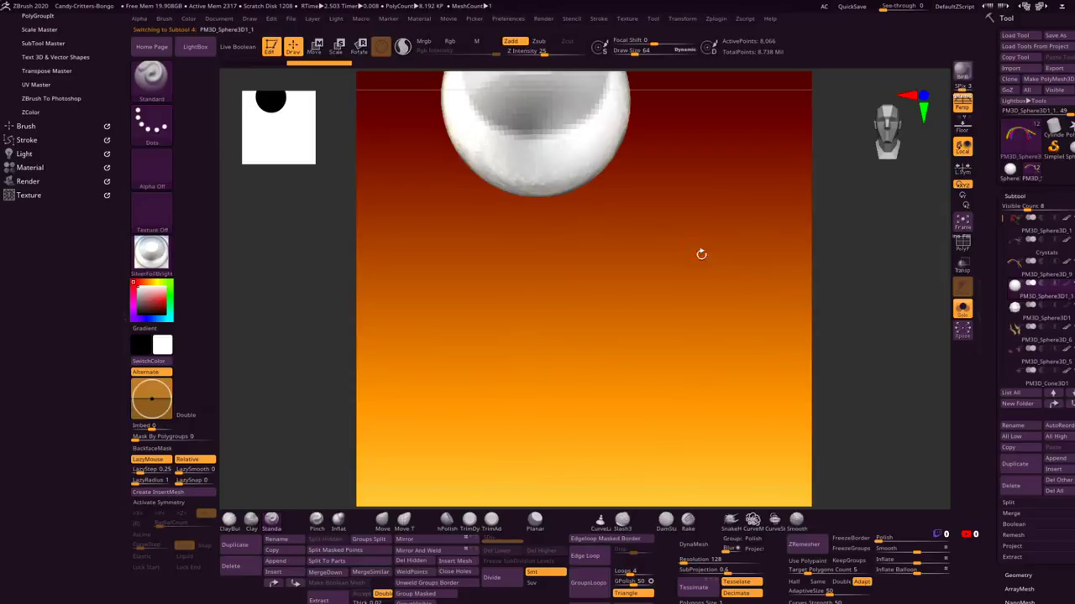
pyautogui.keyDown('alt'); pyautogui.moveTo(685, 252); pyautogui.dragTo(695, 351); pyautogui.keyUp('alt')
pyautogui.click(1015, 195)
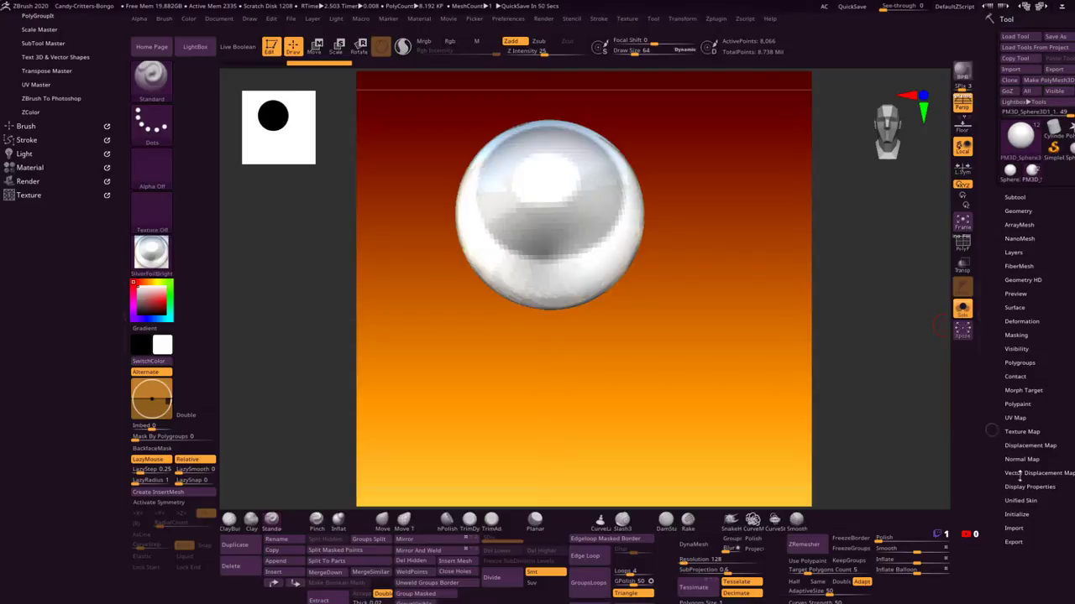
# Step: Turn on Polyframe and reinitialize the sphere as a 26-point QSphere
pyautogui.click(1006, 512)
pyautogui.click(963, 242)
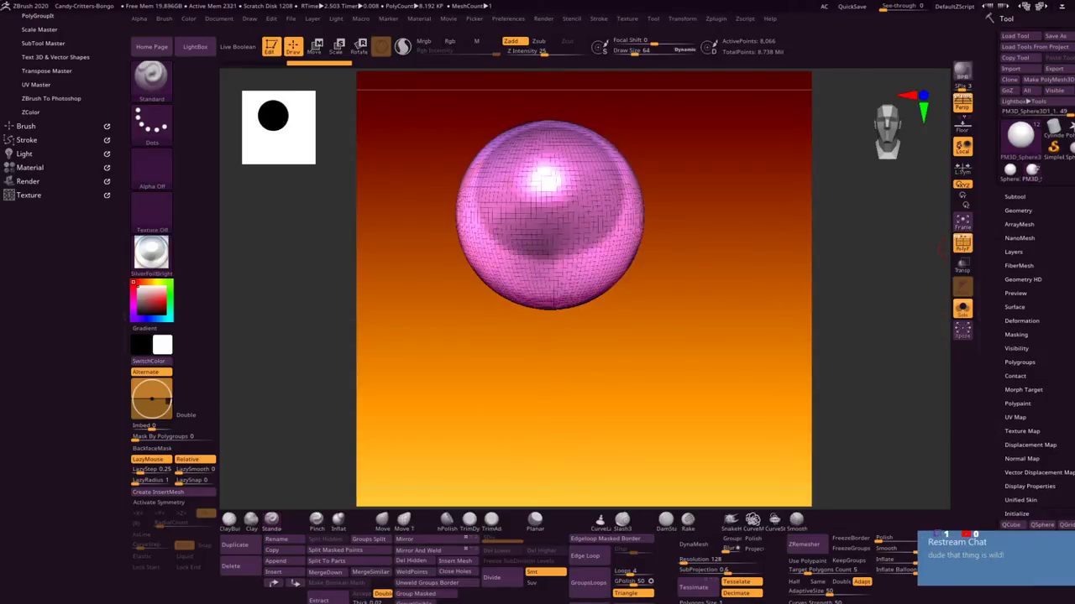
pyautogui.scroll(-2, 1001, 413)
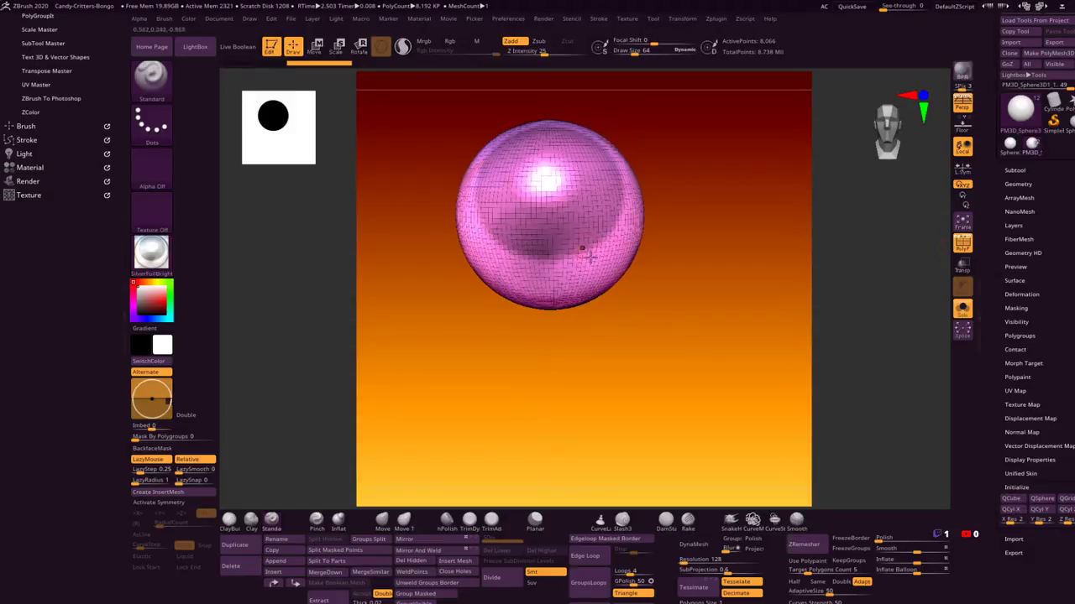
pyautogui.keyDown('alt'); pyautogui.moveTo(677, 299); pyautogui.dragTo(702, 347); pyautogui.keyUp('alt')
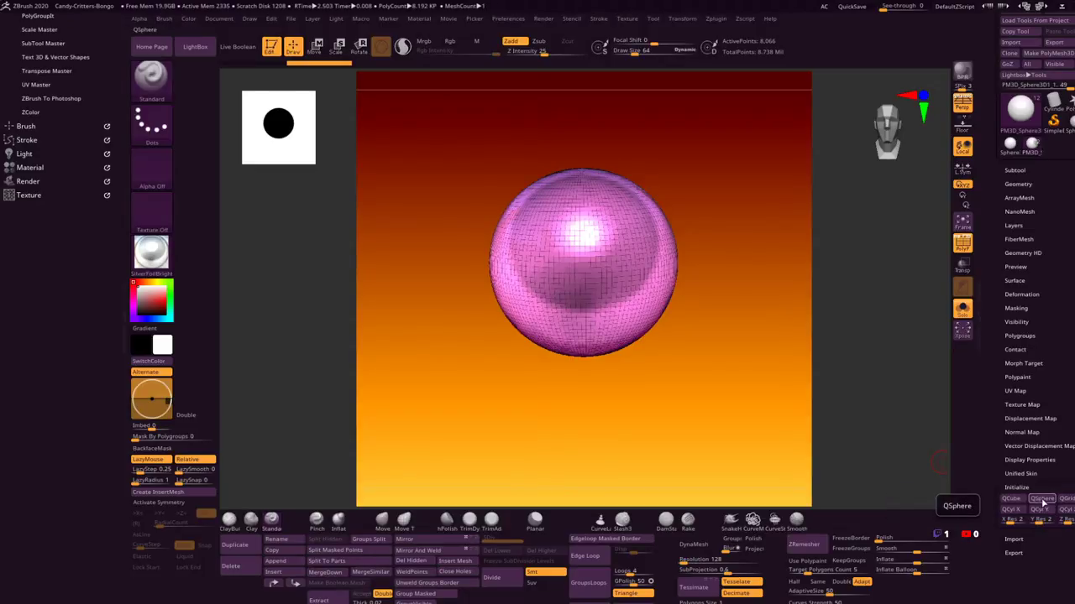
pyautogui.click(1041, 499)
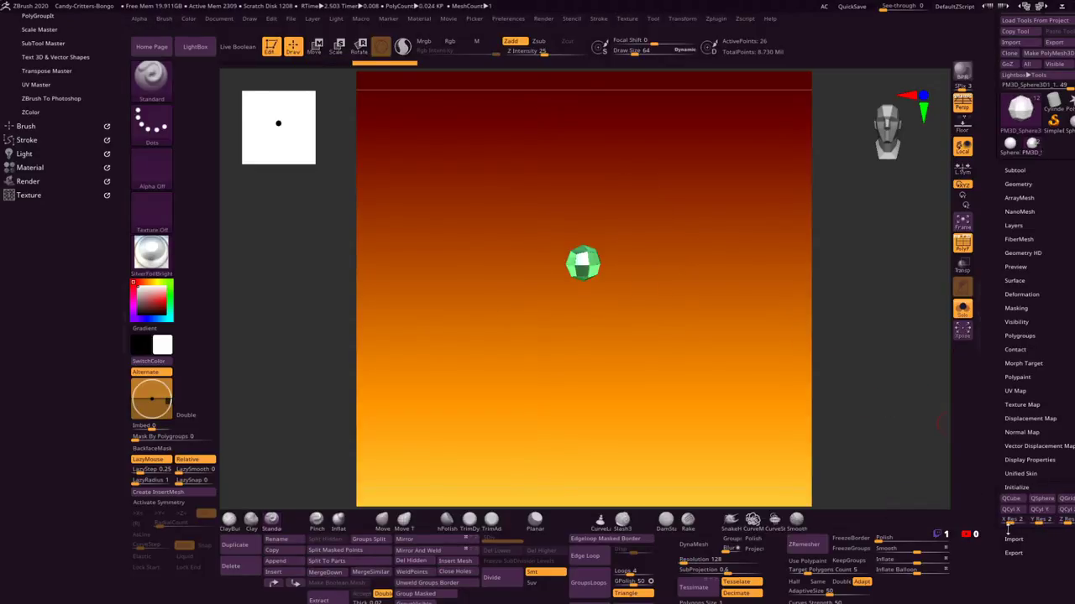
# Step: Select the Move brush with a larger Draw Size, then open the Brush library with B
pyautogui.moveTo(666, 325); pyautogui.dragTo(676, 250)
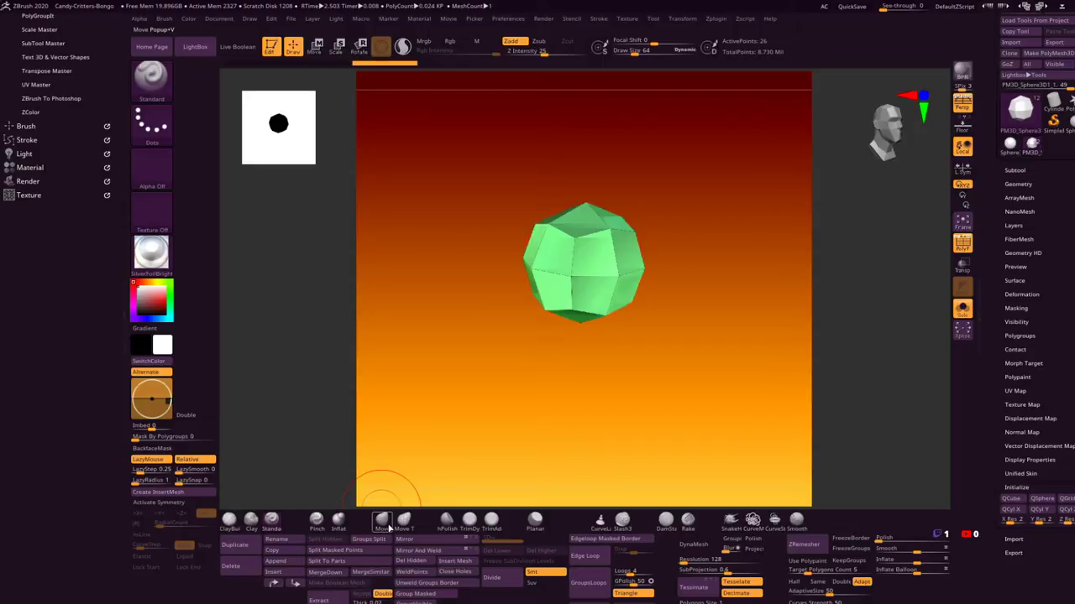
pyautogui.click(382, 521)
pyautogui.press('space')
pyautogui.moveTo(642, 216)
pyautogui.mouseDown()
pyautogui.moveTo(581, 254)
pyautogui.moveTo(665, 285)
pyautogui.moveTo(664, 274)
pyautogui.moveTo(602, 298)
pyautogui.moveTo(610, 313)
pyautogui.moveTo(566, 263)
pyautogui.moveTo(652, 249)
pyautogui.moveTo(674, 294)
pyautogui.moveTo(575, 242)
pyautogui.moveTo(612, 233)
pyautogui.moveTo(618, 282)
pyautogui.moveTo(607, 301)
pyautogui.moveTo(612, 265)
pyautogui.moveTo(643, 265)
pyautogui.mouseUp()
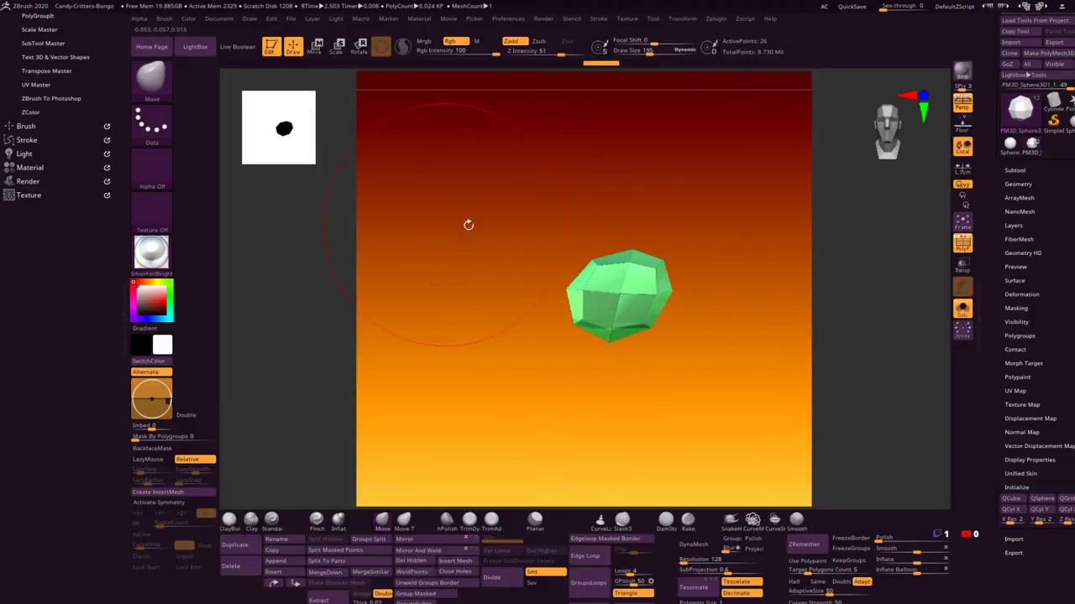
pyautogui.moveTo(758, 343)
pyautogui.keyDown('alt'); pyautogui.mouseDown()
pyautogui.moveTo(724, 353)
pyautogui.moveTo(688, 330)
pyautogui.moveTo(696, 345)
pyautogui.moveTo(660, 288)
pyautogui.mouseUp(); pyautogui.keyUp('alt')
pyautogui.press('b')
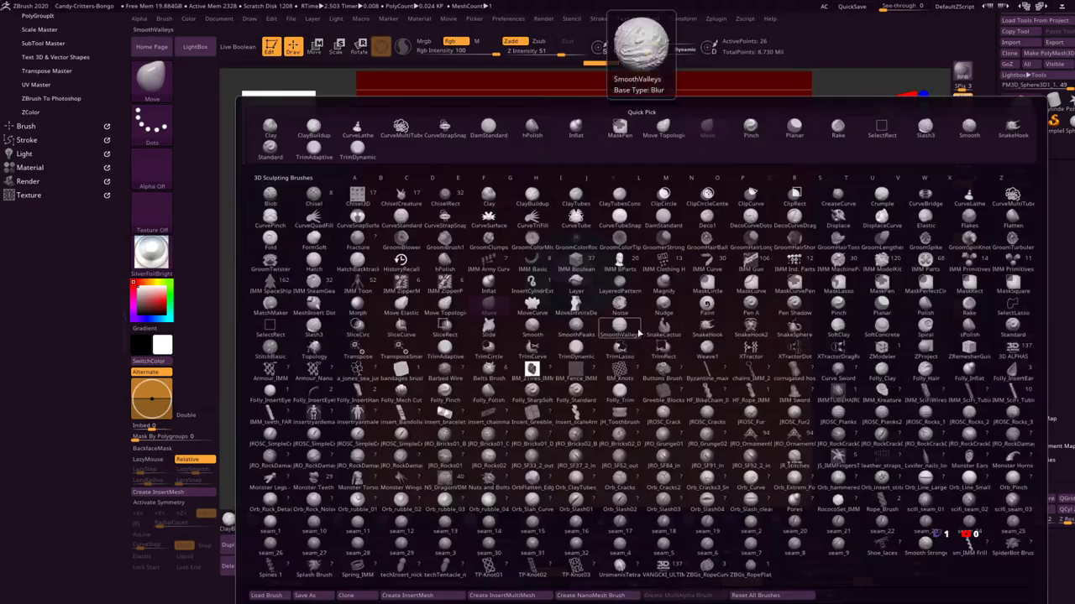
# Step: Create a new InsertMesh brush from the low-poly sphere mesh
pyautogui.click(427, 595)
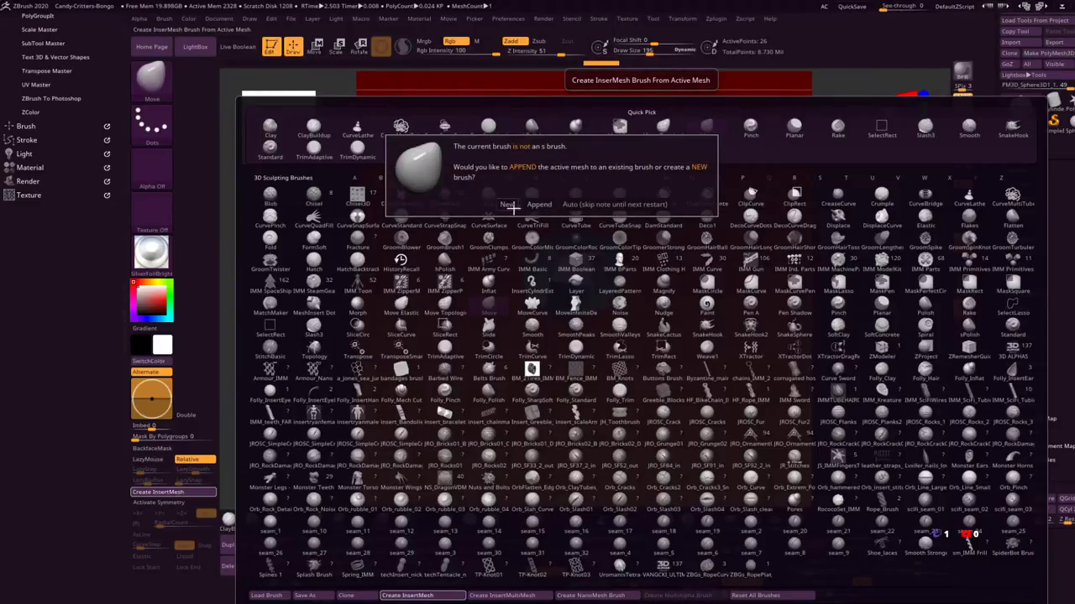
pyautogui.click(505, 205)
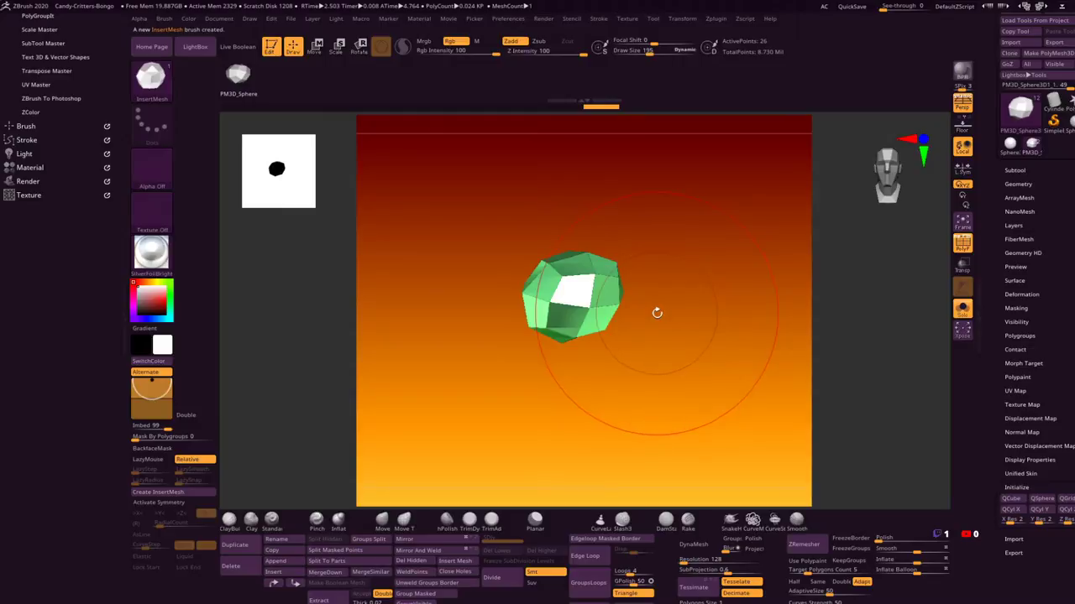
pyautogui.press('b')
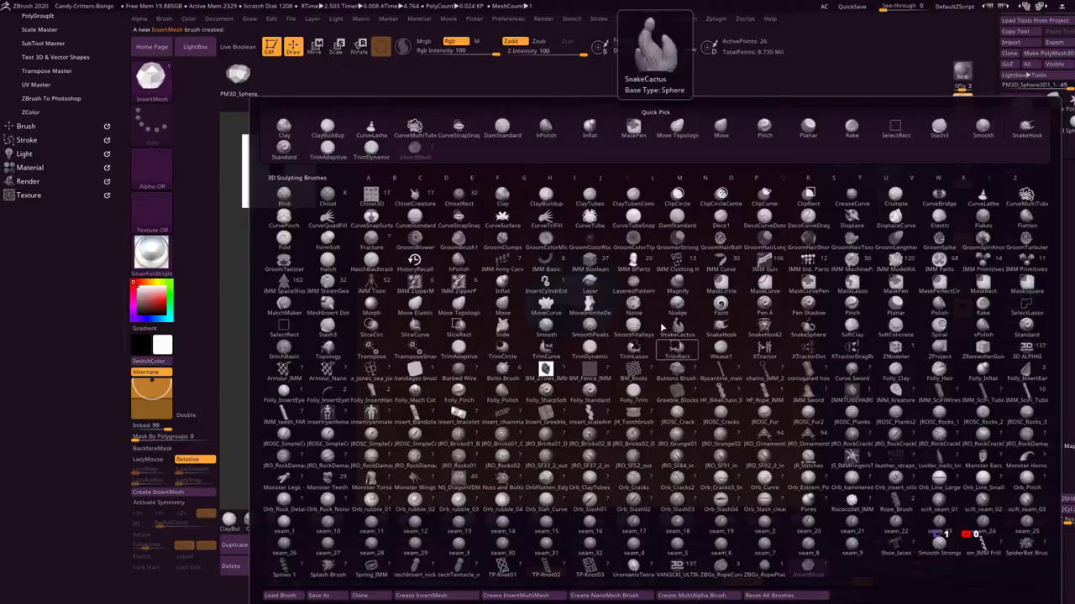
# Step: Select the ZModeler brush and append the active mesh to the existing InsertMesh brush
pyautogui.press('z')
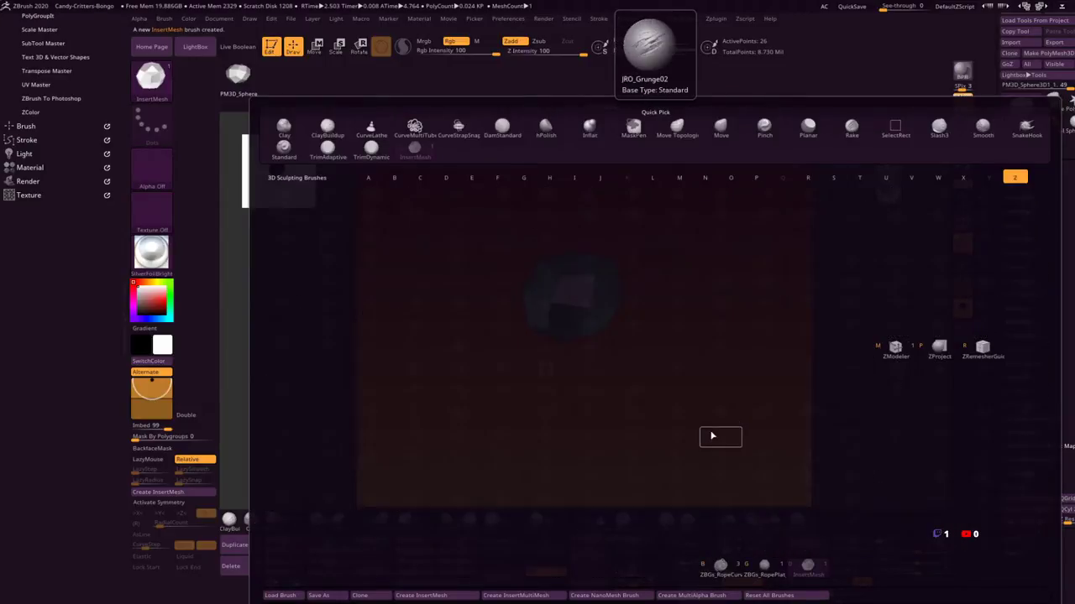
pyautogui.press('m')
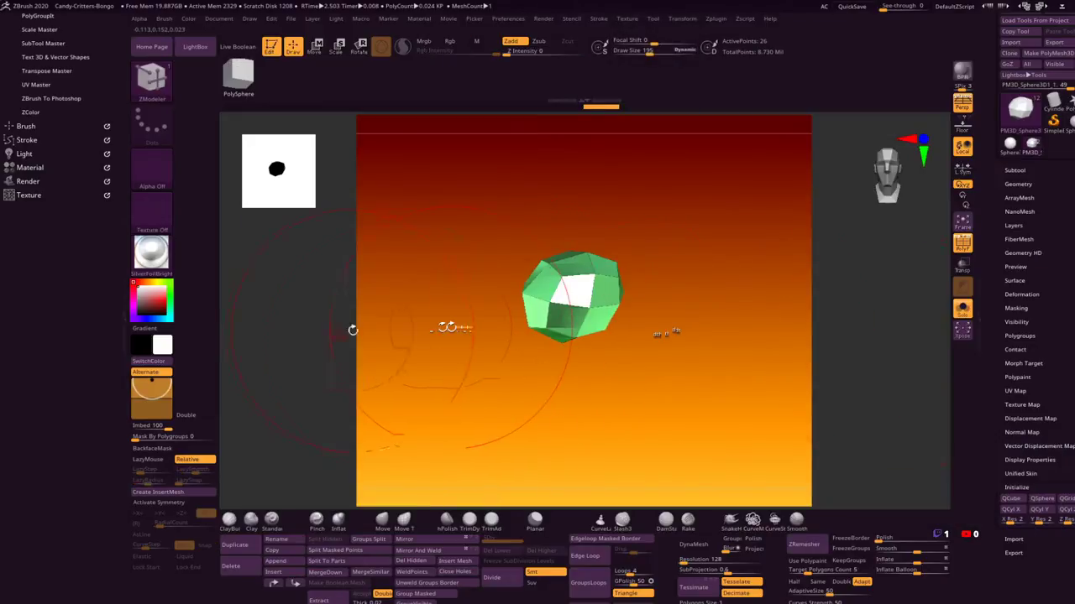
pyautogui.press('b')
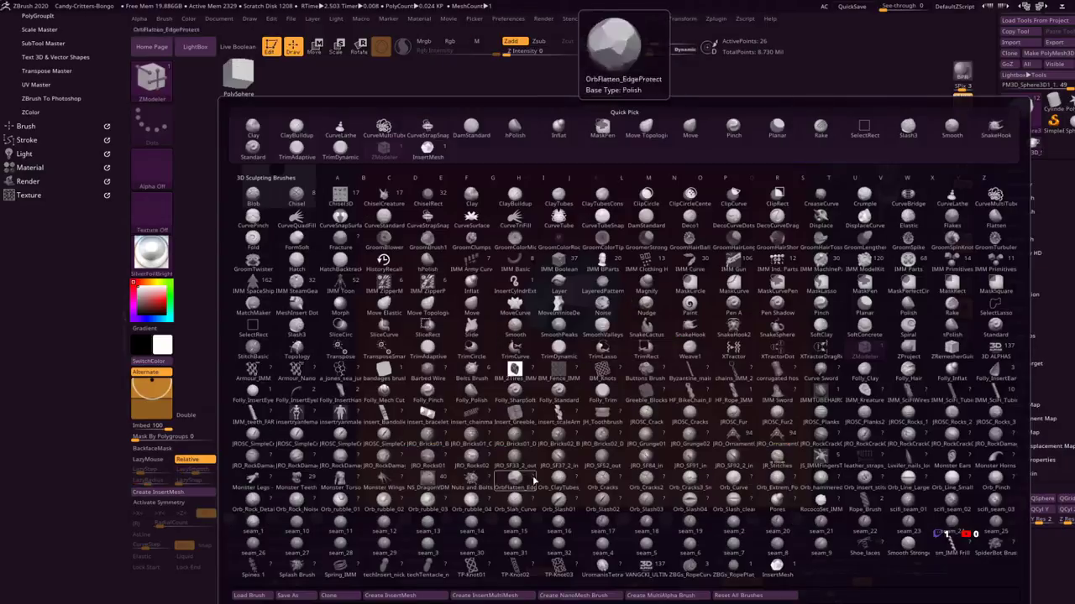
pyautogui.click(416, 596)
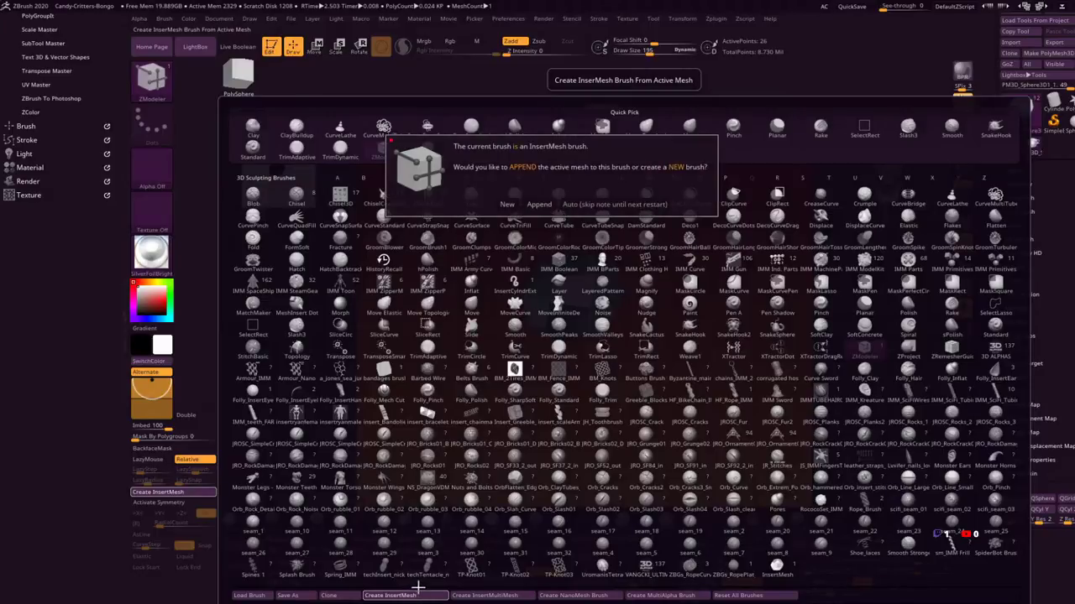
pyautogui.click(540, 205)
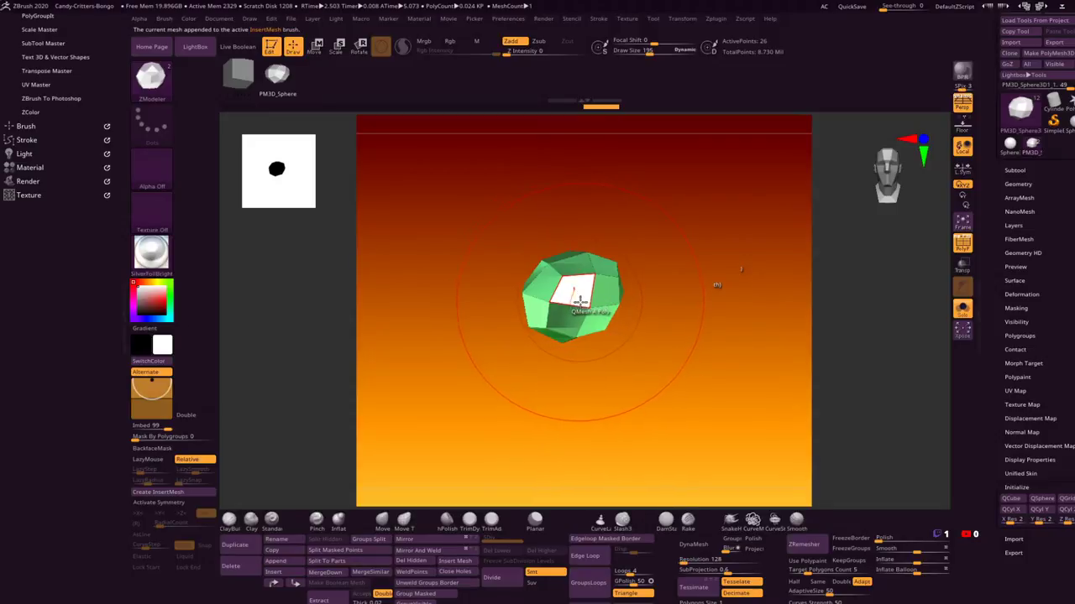
# Step: Set ZModeler to Insert NanoMesh on All Polygons, test it on the crystal, then select PM3D_Sphere3D_9
pyautogui.press('space')
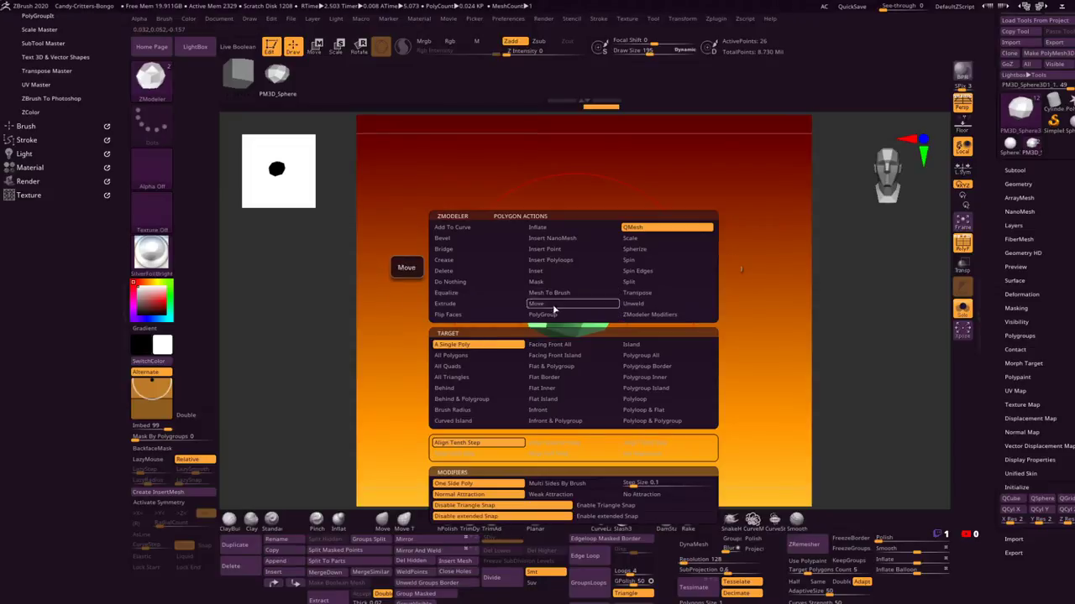
pyautogui.click(549, 238)
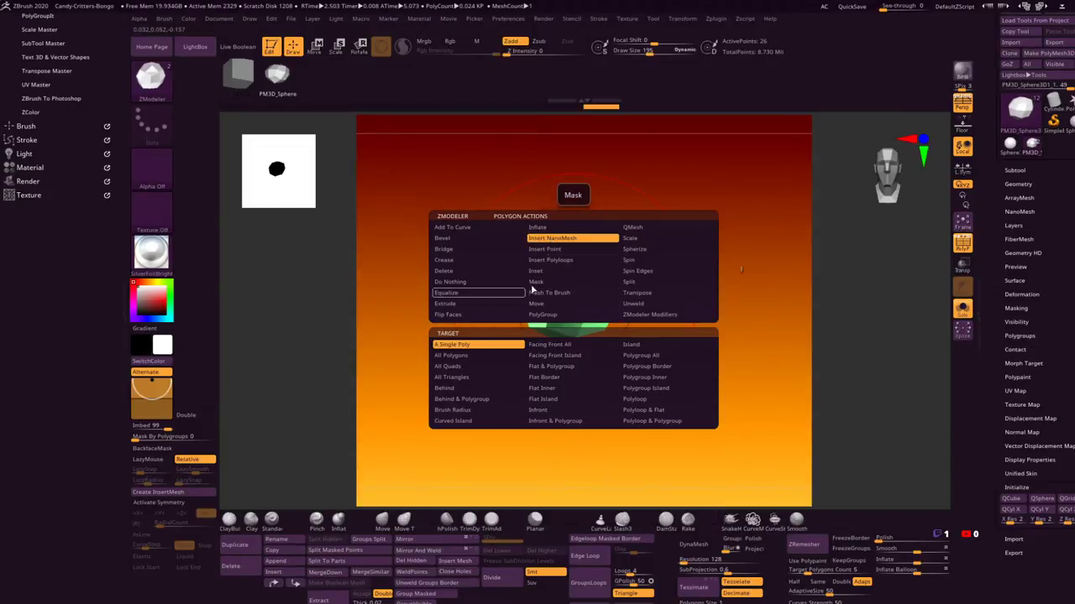
pyautogui.click(471, 358)
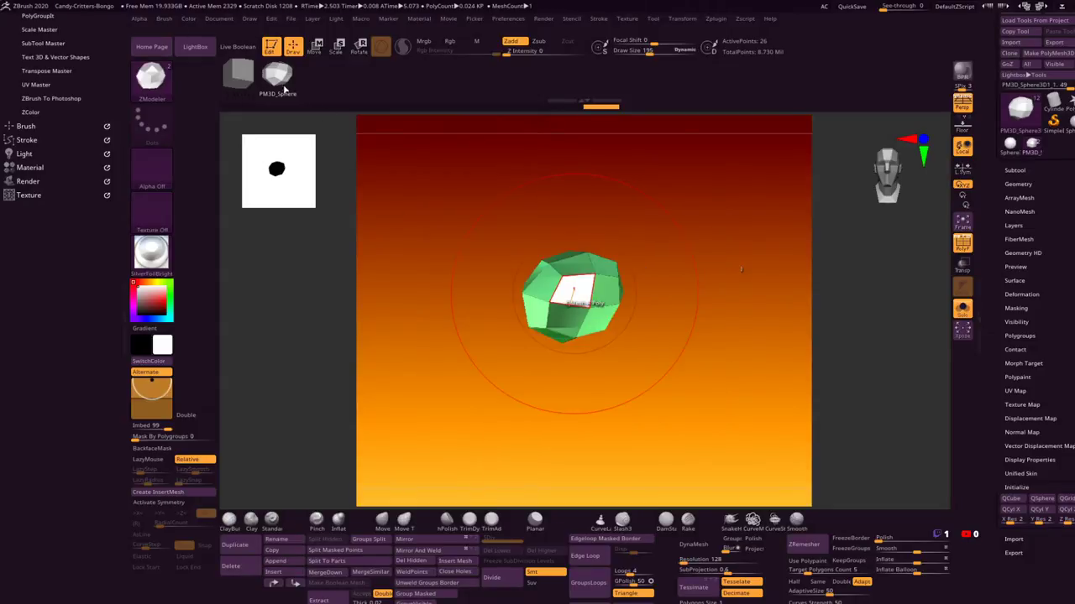
pyautogui.click(568, 290)
pyautogui.moveTo(570, 290); pyautogui.dragTo(736, 308)
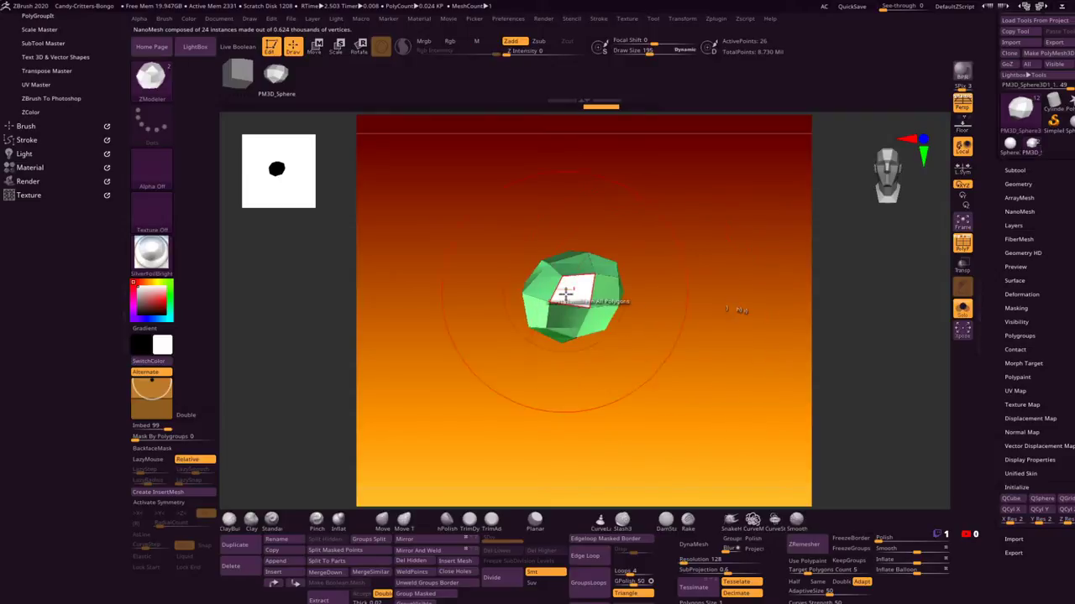
pyautogui.click(1014, 170)
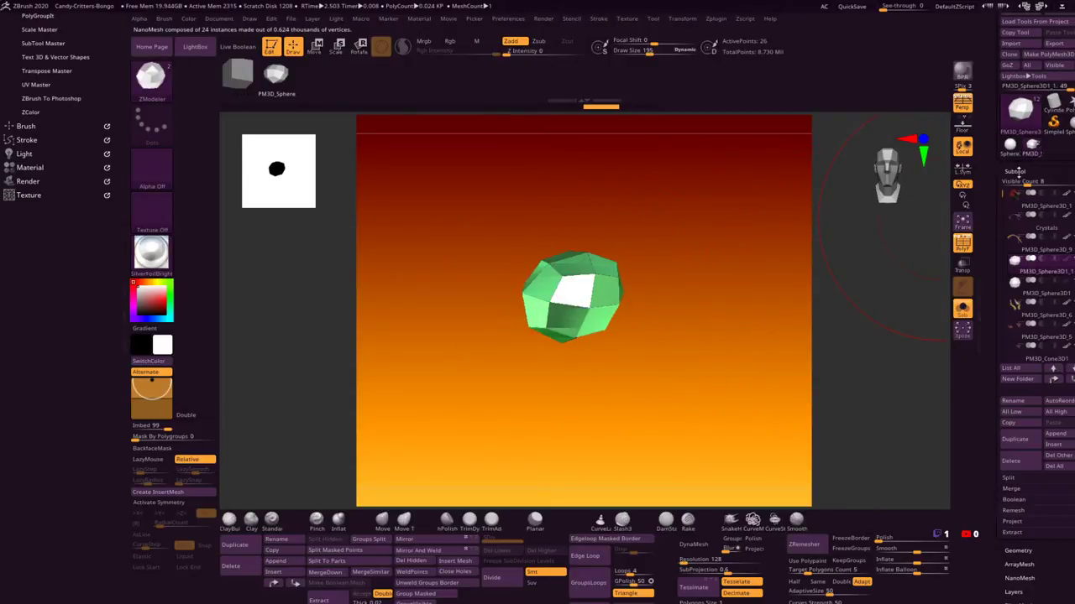
pyautogui.click(1051, 253)
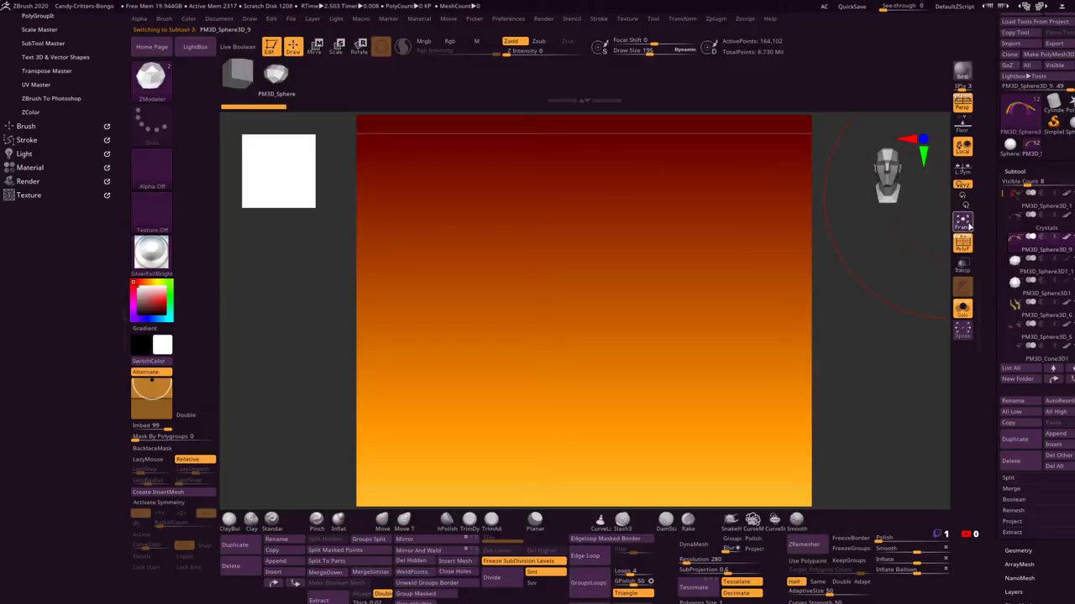
# Step: Frame the tubes and drag-insert a dense crystal NanoMesh of 164,096 instances across all polygons
pyautogui.click(968, 225)
pyautogui.moveTo(775, 343); pyautogui.dragTo(781, 181)
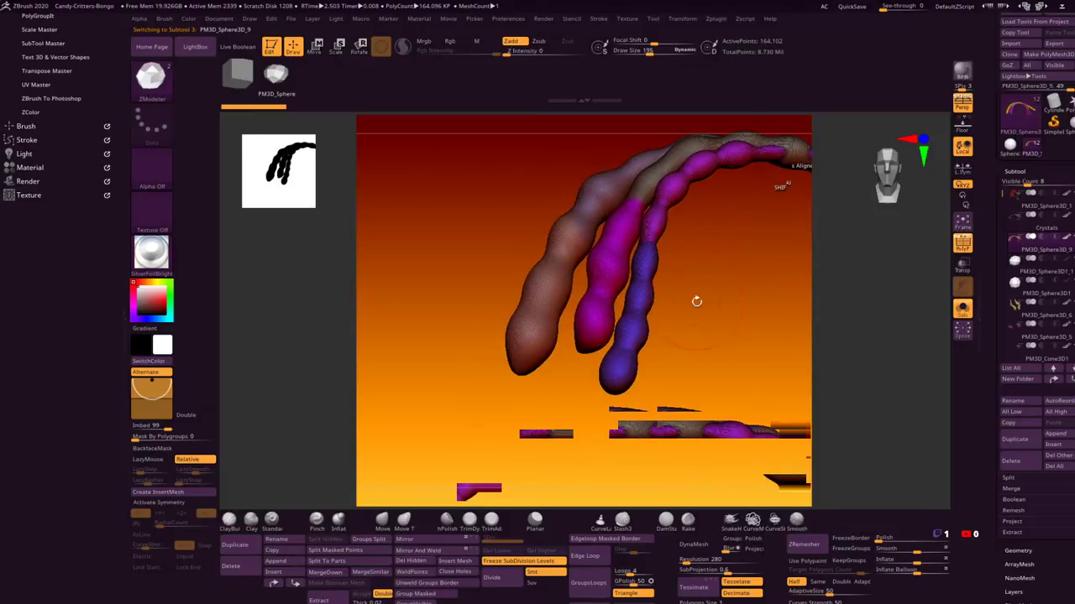
pyautogui.moveTo(696, 301)
pyautogui.mouseDown()
pyautogui.moveTo(711, 205)
pyautogui.moveTo(597, 337)
pyautogui.moveTo(621, 359)
pyautogui.moveTo(637, 307)
pyautogui.moveTo(626, 324)
pyautogui.moveTo(571, 269)
pyautogui.moveTo(559, 217)
pyautogui.moveTo(569, 311)
pyautogui.moveTo(618, 360)
pyautogui.moveTo(662, 342)
pyautogui.moveTo(653, 341)
pyautogui.mouseUp()
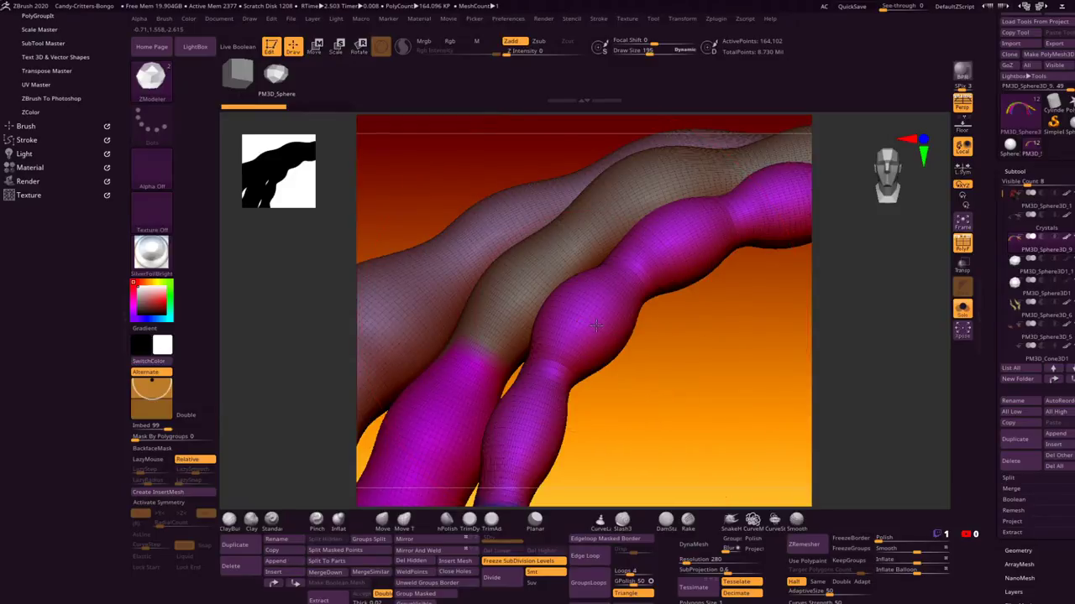
pyautogui.click(583, 322)
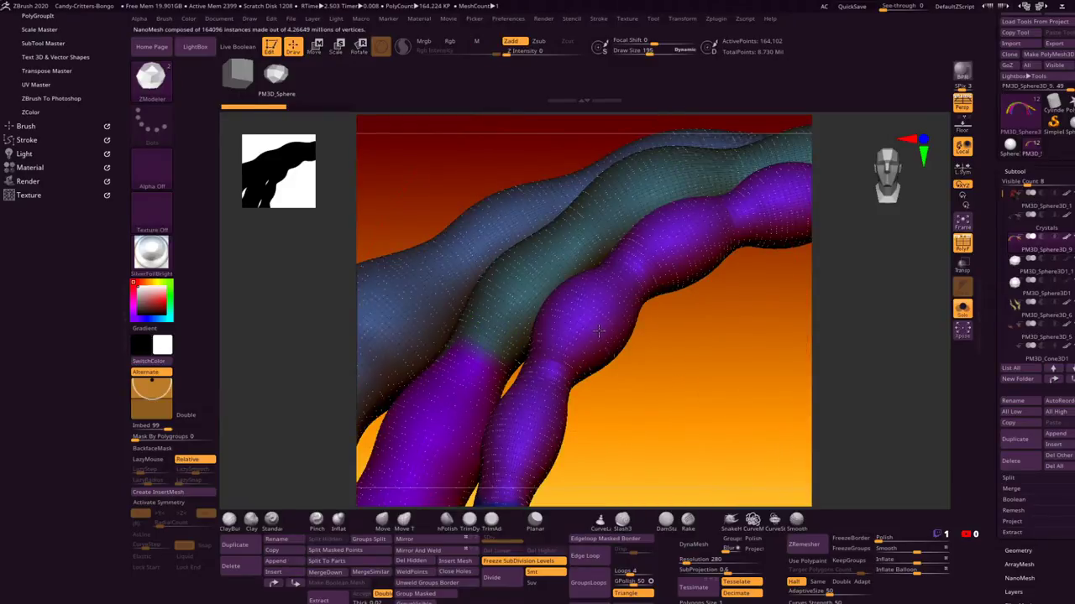
pyautogui.moveTo(620, 338); pyautogui.dragTo(828, 403)
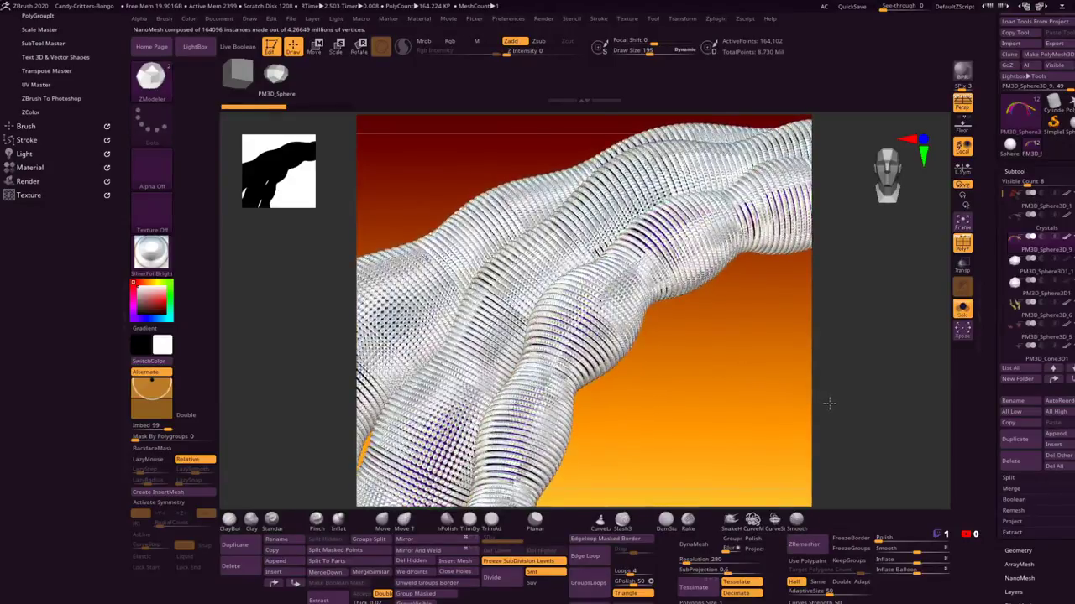
pyautogui.click(1015, 171)
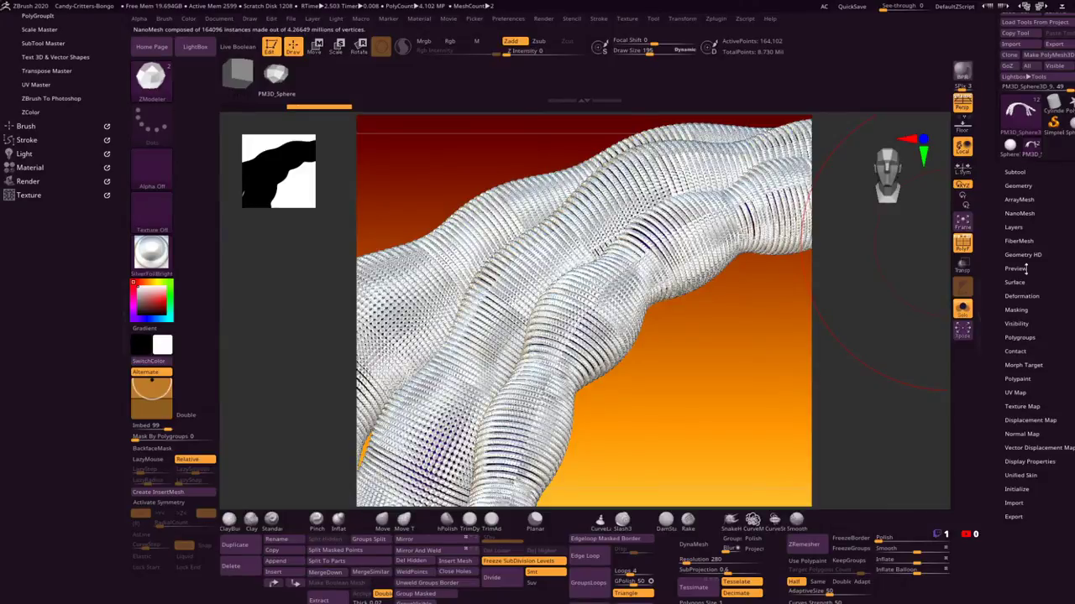
# Step: In NanoMesh settings, adjust Random Distribution and Random Seed to scatter the crystals sparsely
pyautogui.click(1018, 213)
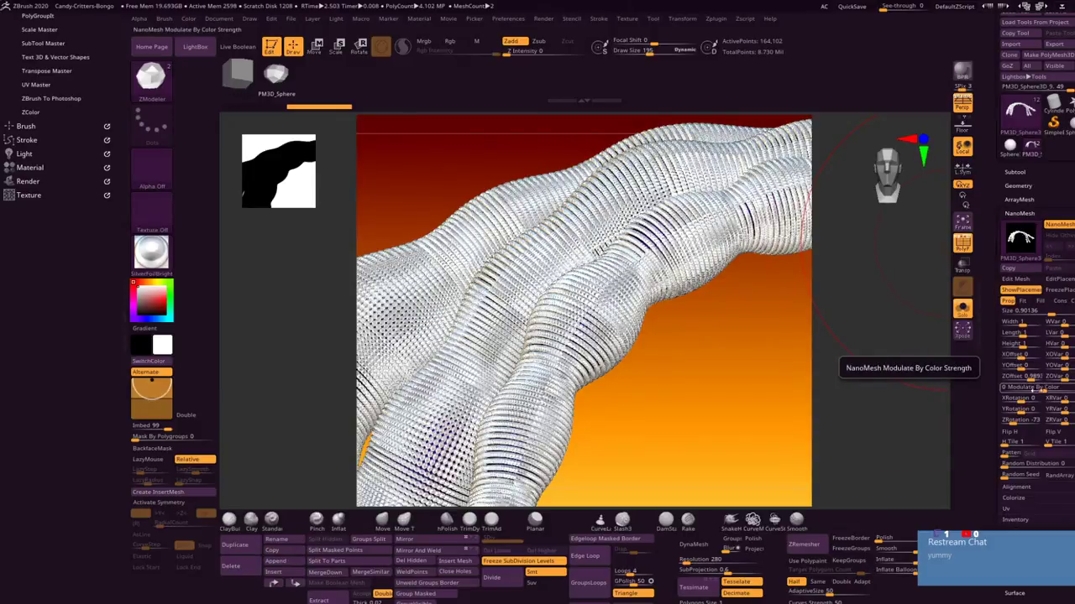
pyautogui.click(1021, 409)
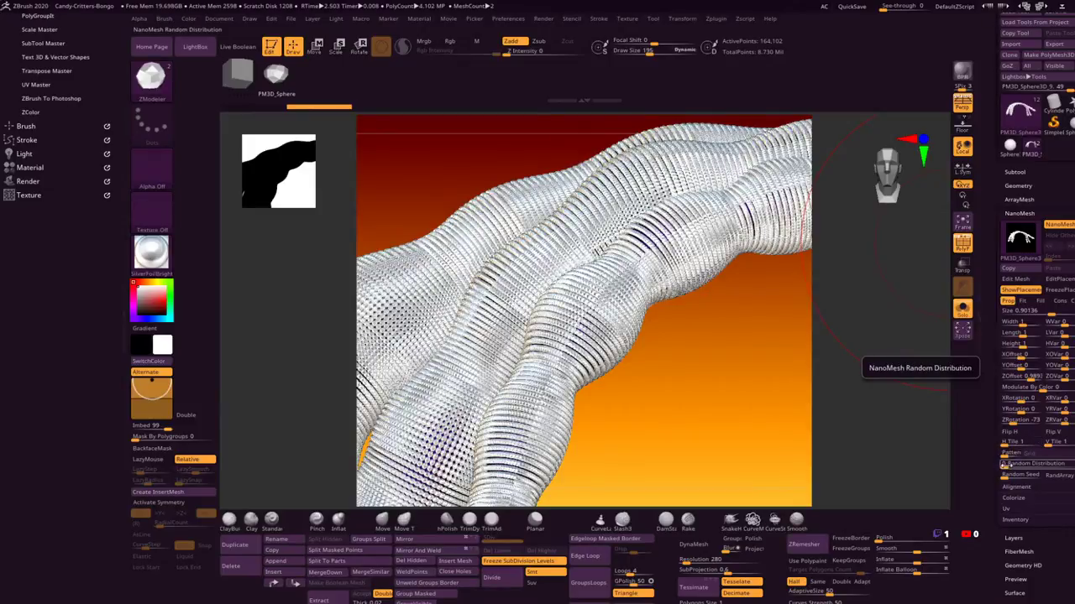
pyautogui.click(1005, 464)
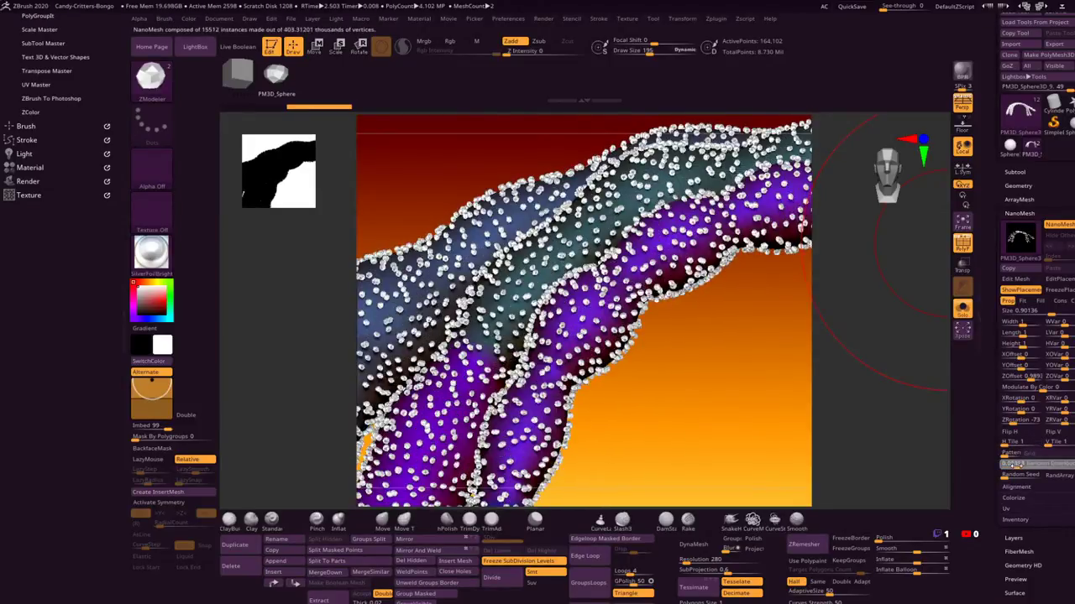
pyautogui.moveTo(1012, 465); pyautogui.dragTo(1010, 455)
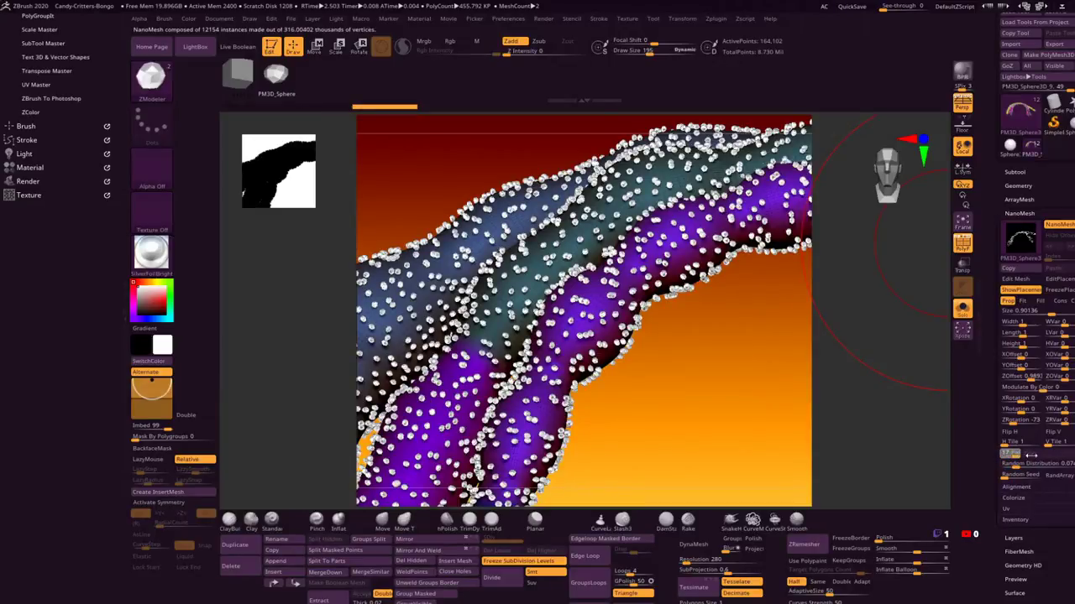
pyautogui.moveTo(1010, 475); pyautogui.dragTo(1028, 476)
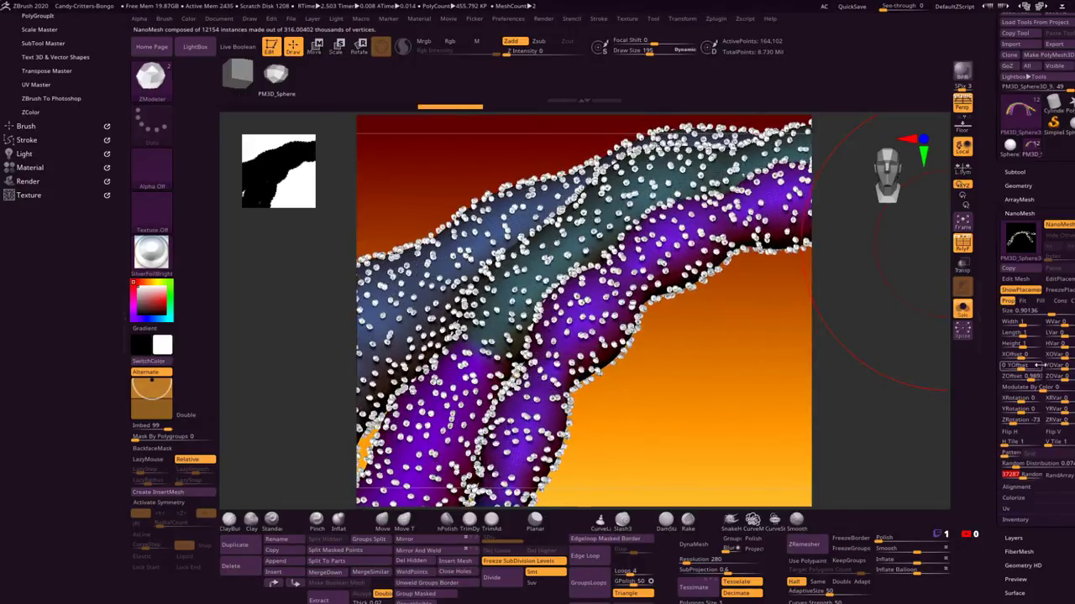
# Step: Vary the crystals' YOffset, XRotation and YRotation, leaving 3,163 scattered instances
pyautogui.moveTo(1026, 366); pyautogui.dragTo(1029, 415)
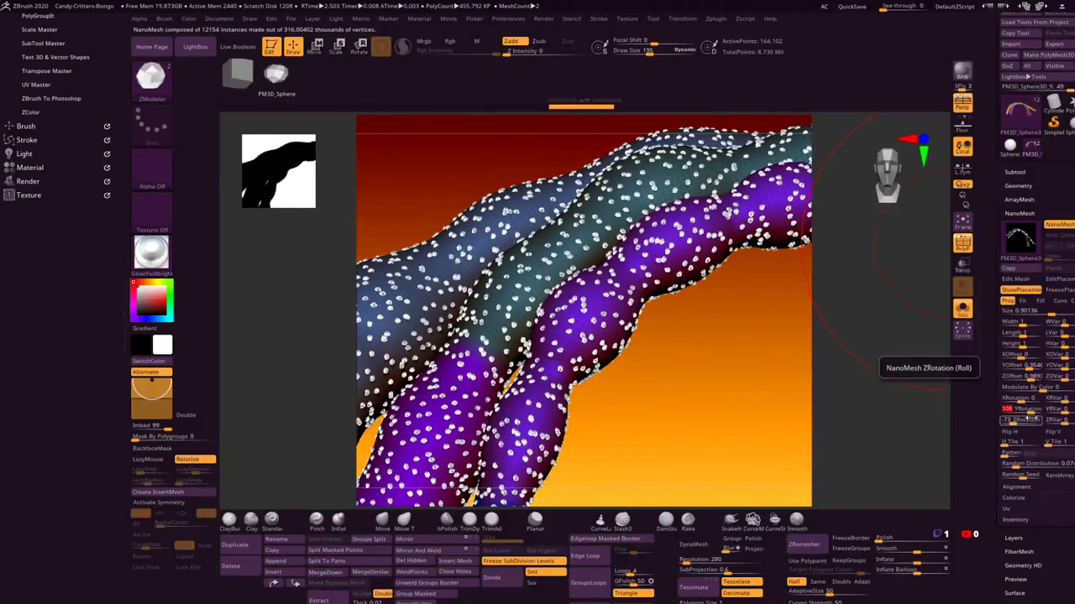
pyautogui.moveTo(1025, 400); pyautogui.dragTo(1029, 401)
pyautogui.moveTo(1031, 464); pyautogui.dragTo(1011, 464)
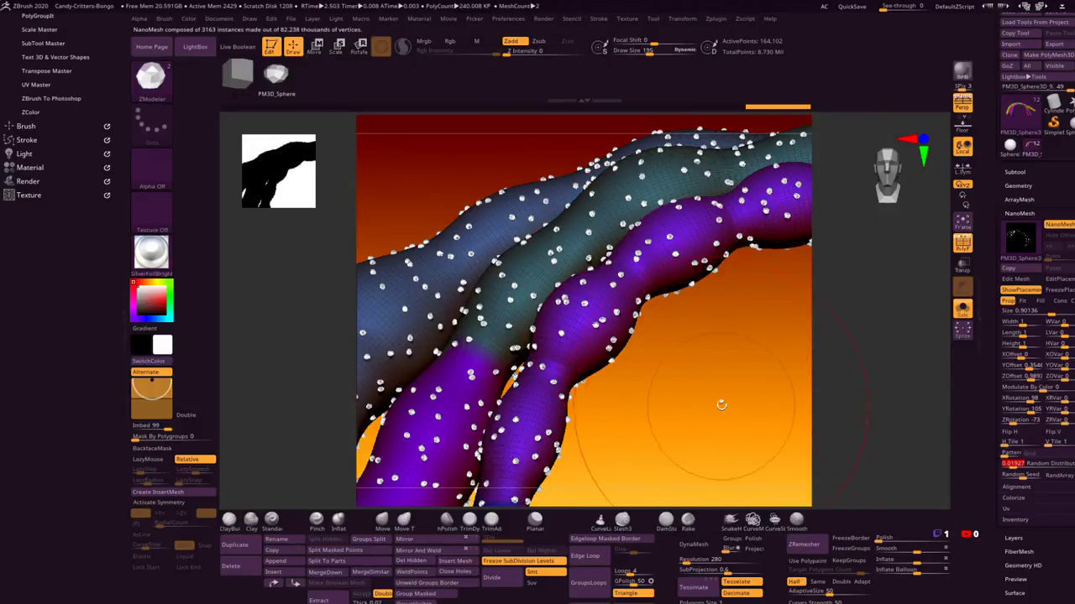
pyautogui.moveTo(720, 403); pyautogui.dragTo(808, 413)
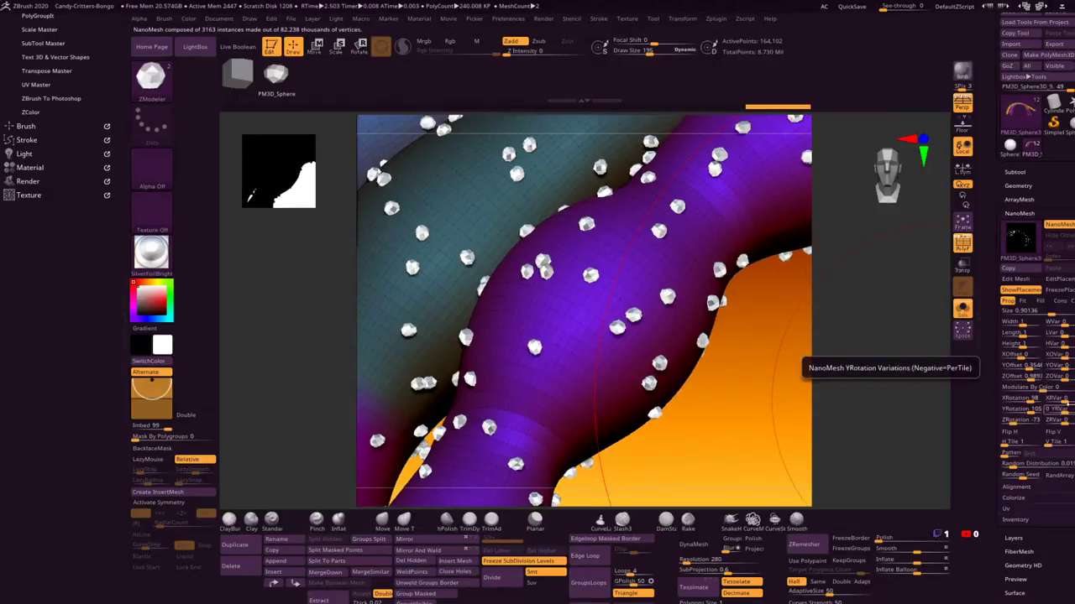
pyautogui.moveTo(1034, 409)
pyautogui.mouseDown()
pyautogui.moveTo(1046, 409)
pyautogui.moveTo(1020, 398)
pyautogui.moveTo(1019, 421)
pyautogui.mouseUp()
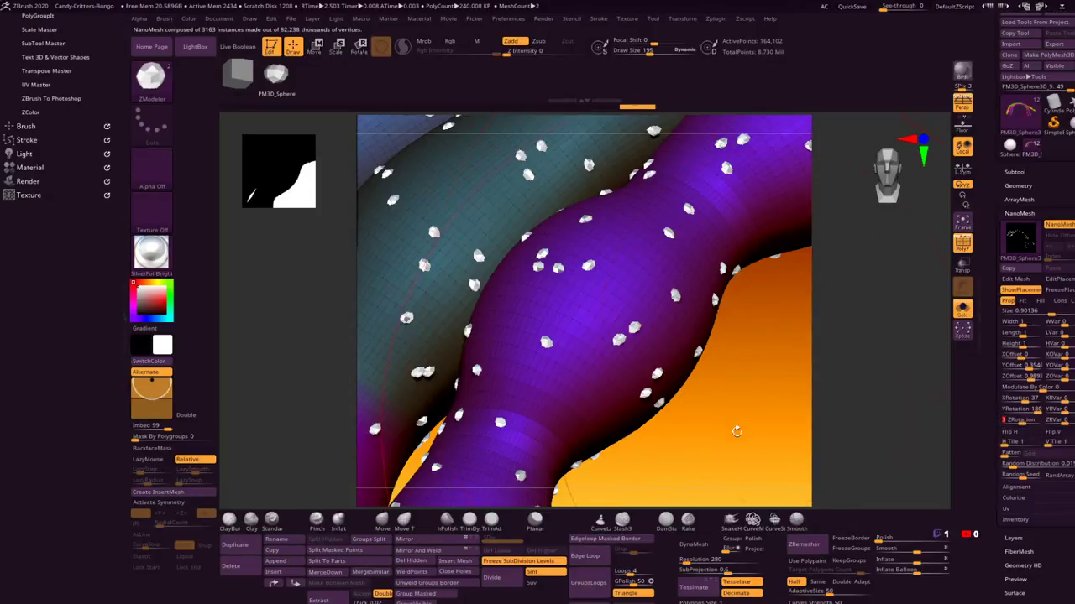
pyautogui.moveTo(749, 438); pyautogui.dragTo(684, 424)
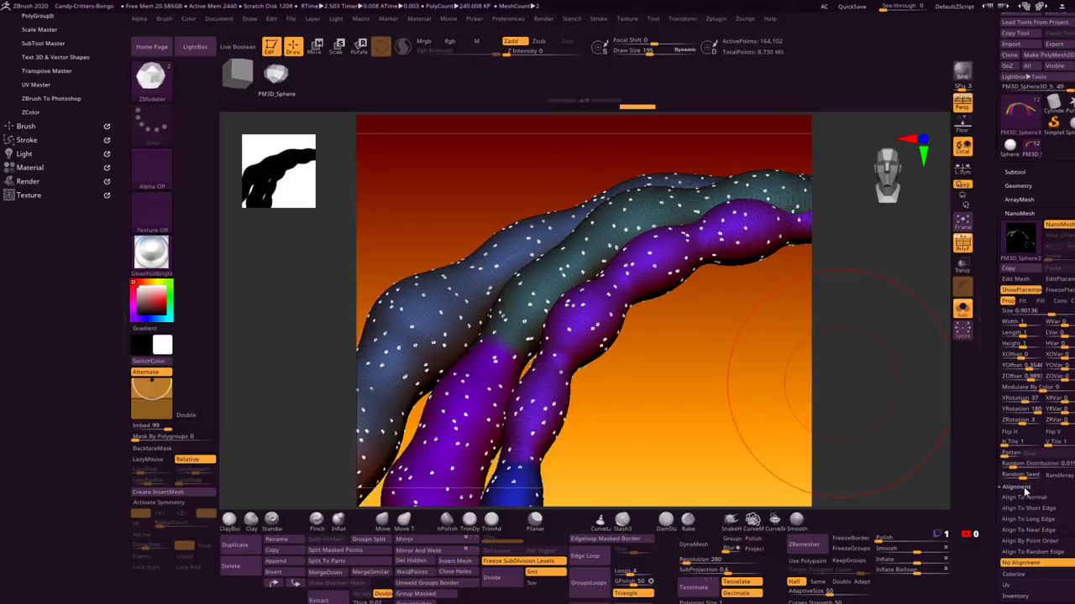
# Step: Convert the NanoMesh crystals into real geometry from the NanoMesh inventory options
pyautogui.click(1022, 498)
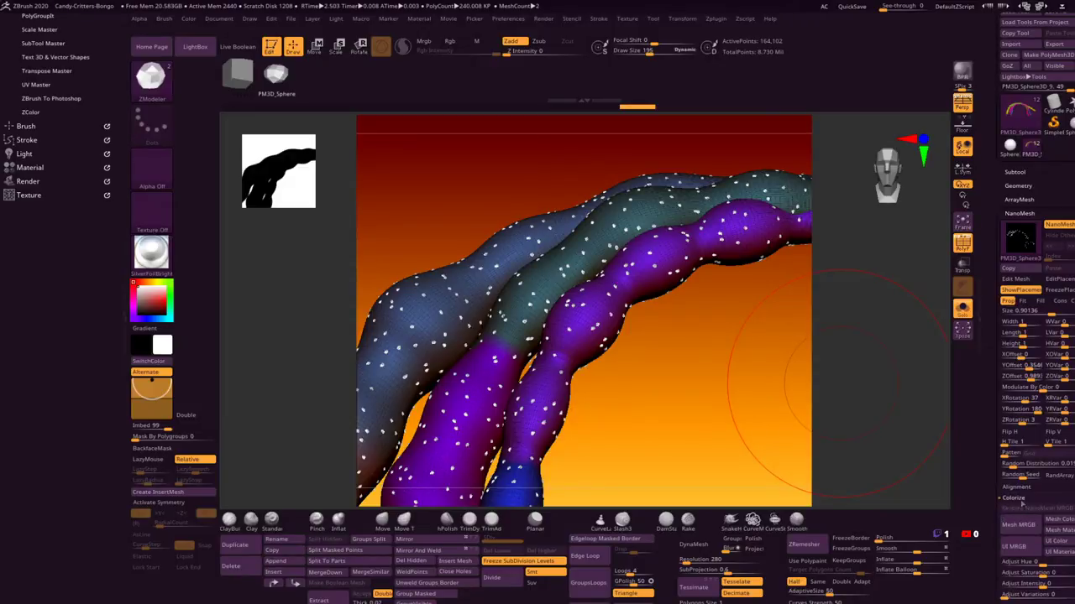
pyautogui.click(1023, 500)
pyautogui.click(1023, 520)
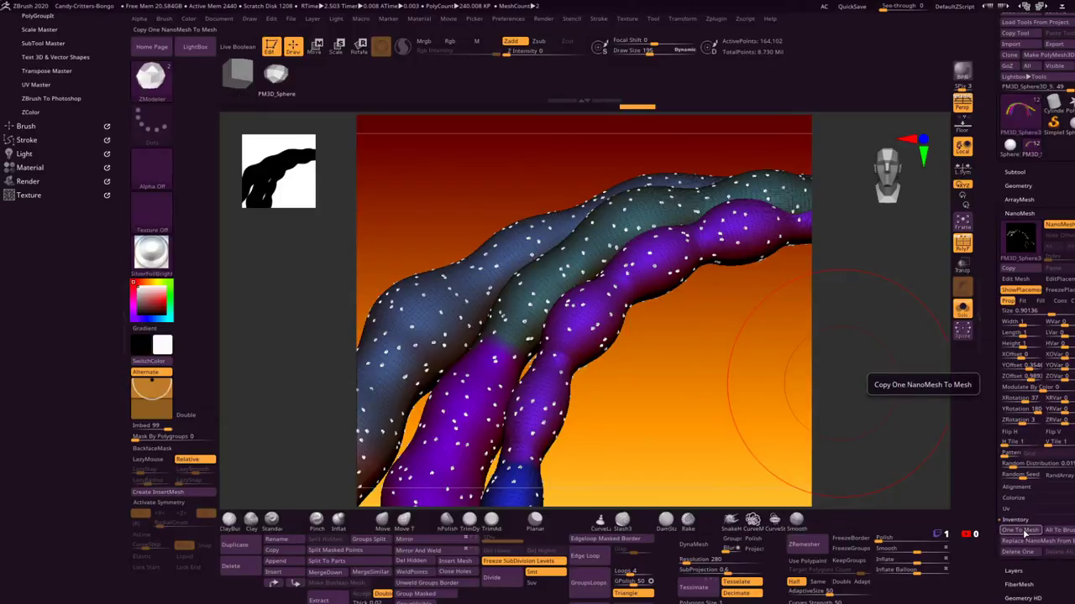
pyautogui.click(1024, 531)
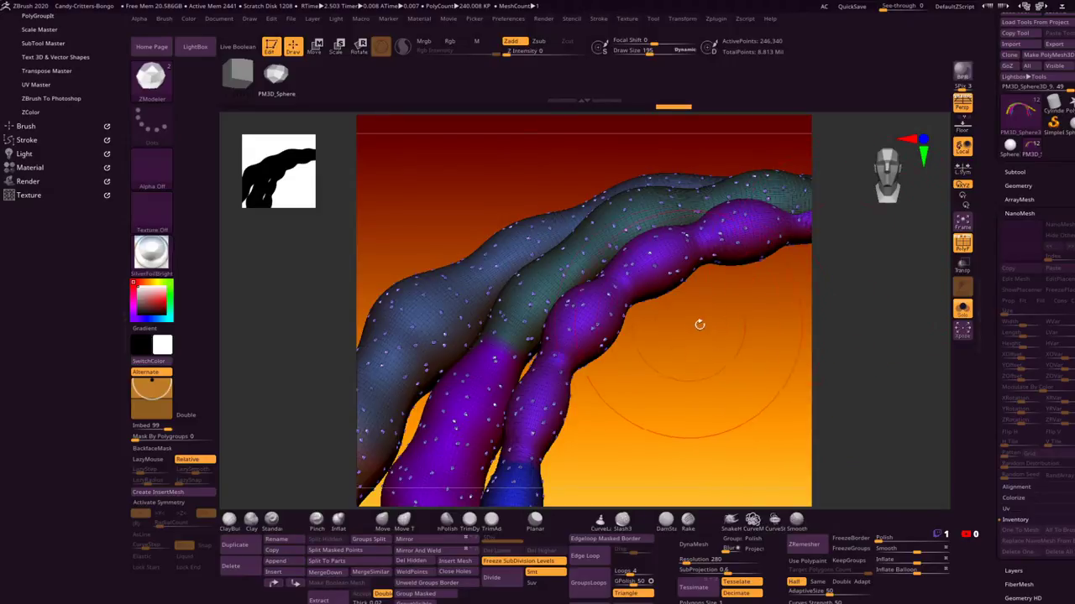
# Step: Isolate the sprinkle dots, turn off Polyframe, and hide the tube polygroups
pyautogui.hotkey('ctrl', 'z')
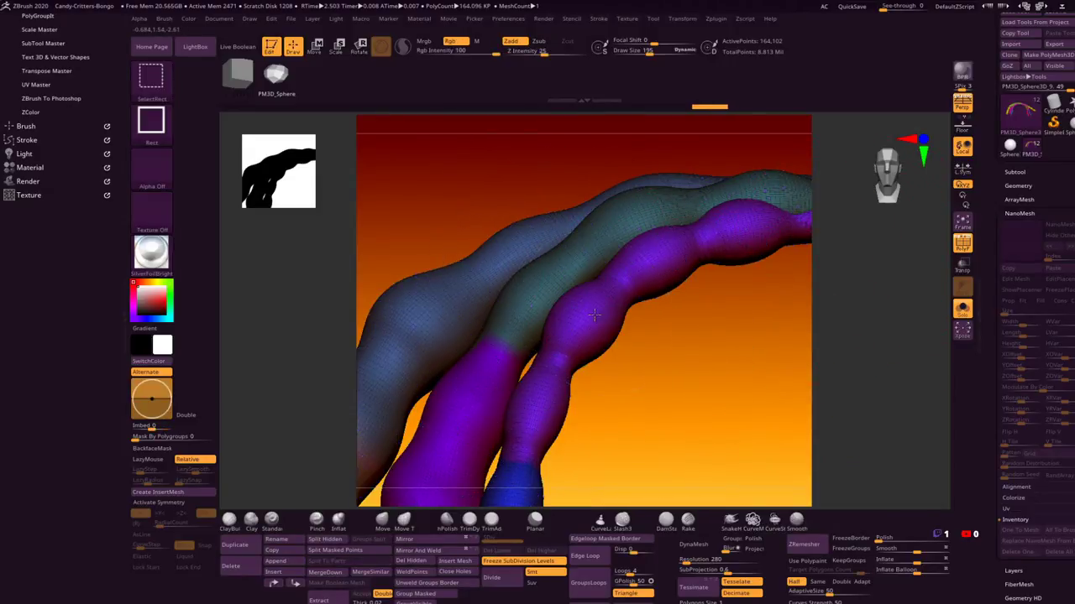
pyautogui.hotkey('ctrl', 'z')
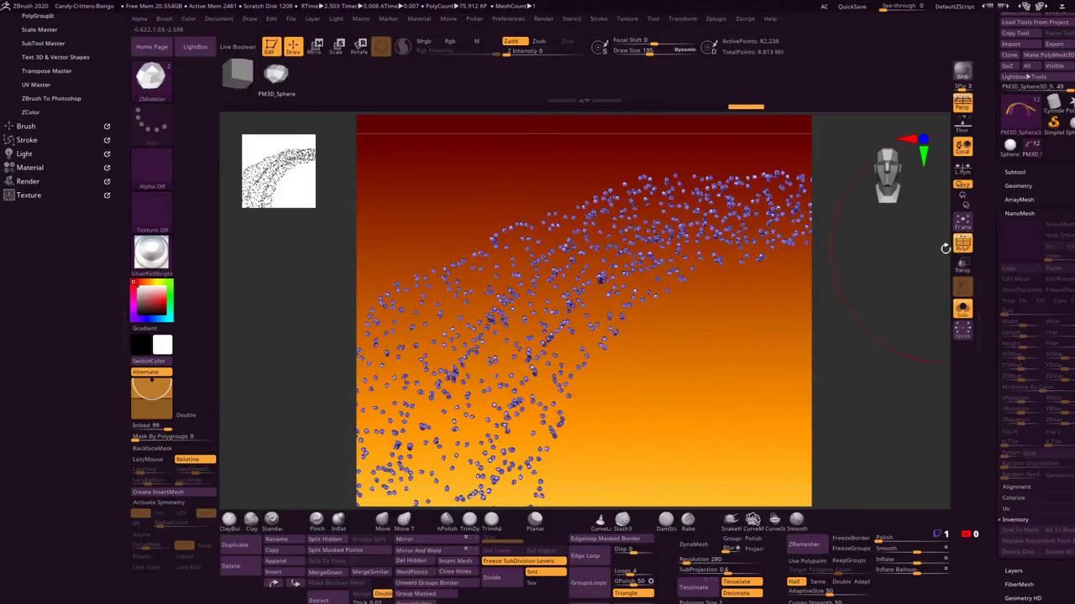
pyautogui.click(962, 246)
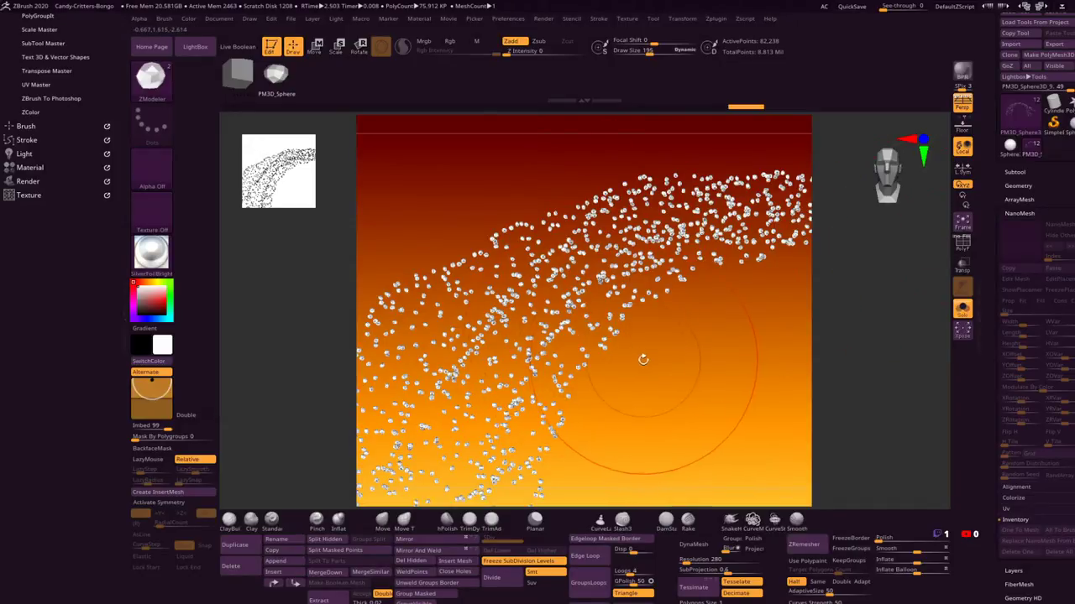
pyautogui.hotkey('ctrl', 'shift')
pyautogui.keyDown('ctrl'); pyautogui.keyDown('shift'); pyautogui.click(650, 359); pyautogui.keyUp('shift'); pyautogui.keyUp('ctrl')
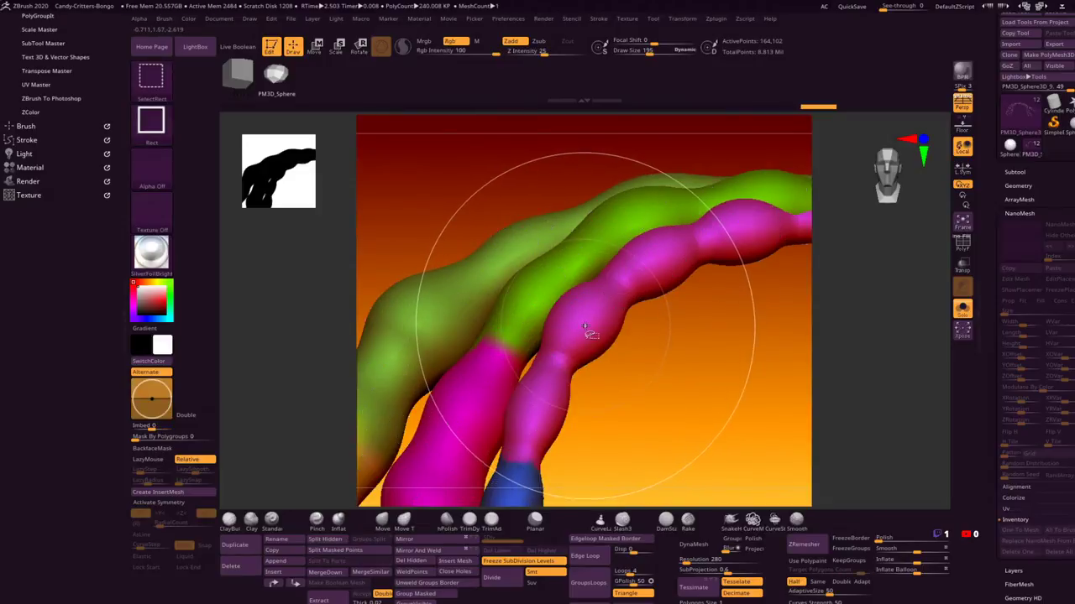
pyautogui.hotkey('ctrl', 'z')
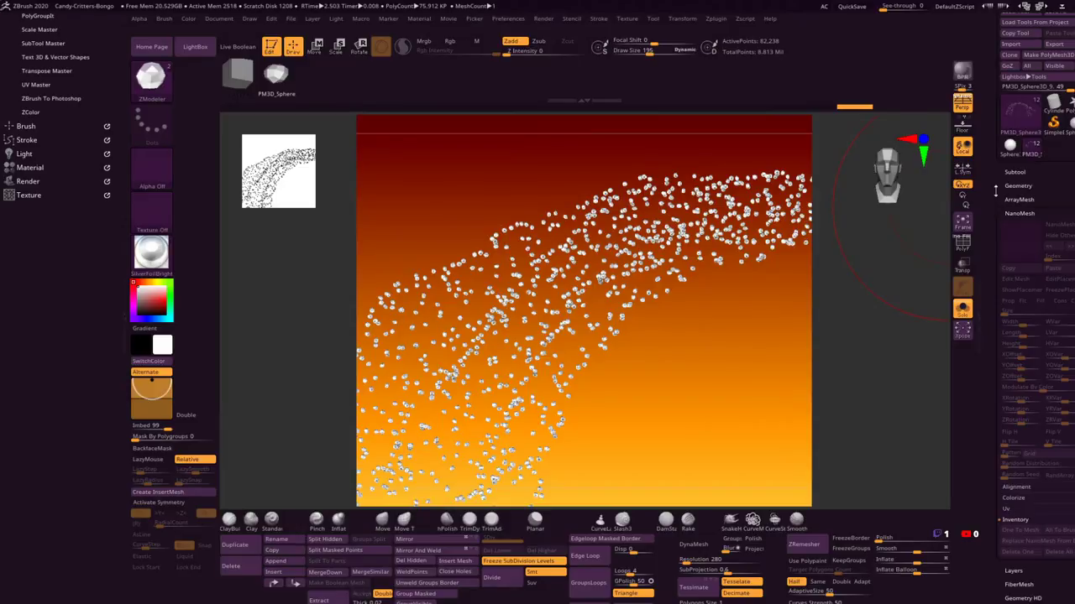
# Step: Split Hidden to move the sprinkles into a new subtool and rename it 'sugar cubes'
pyautogui.click(333, 543)
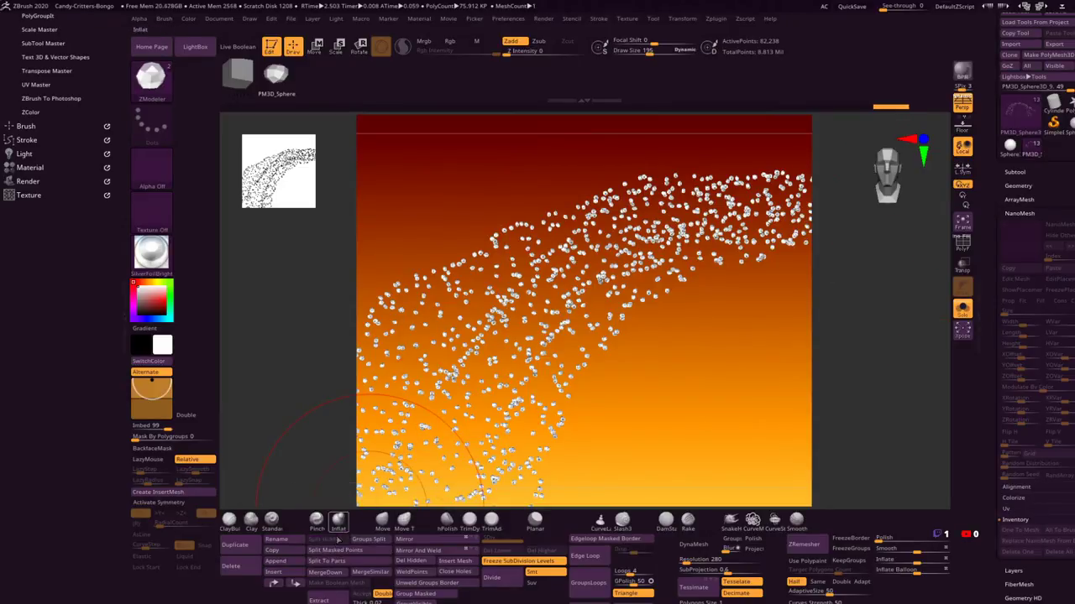
pyautogui.click(1015, 172)
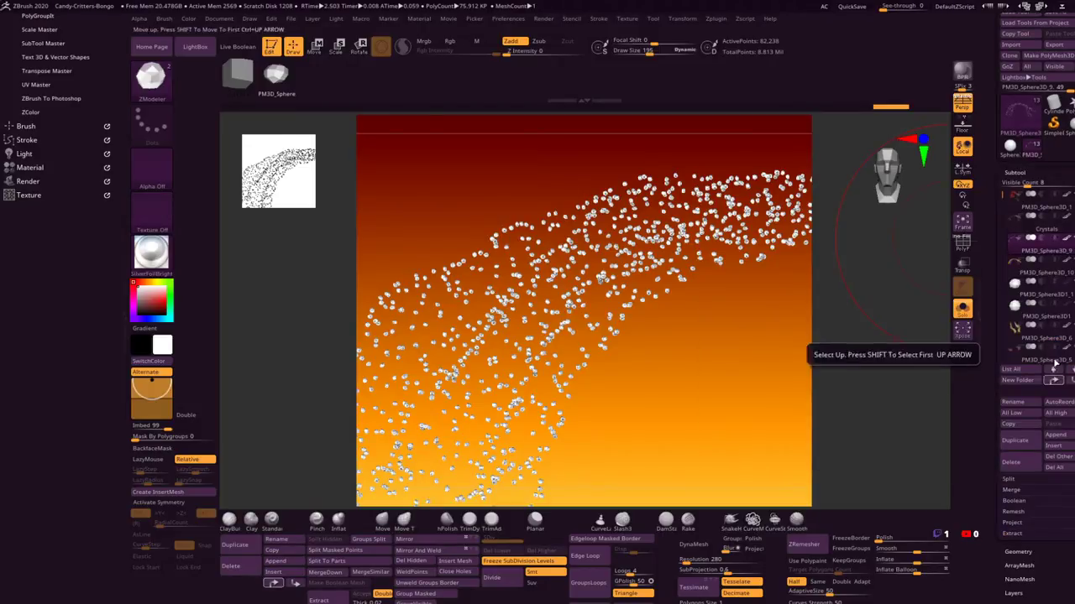
pyautogui.click(1025, 405)
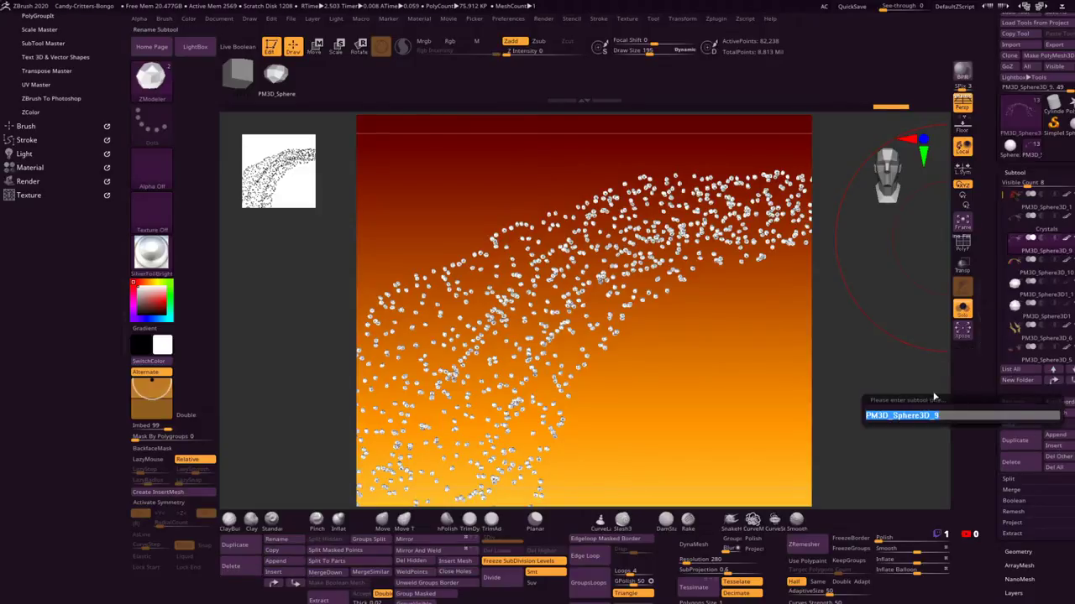
pyautogui.write('suga')
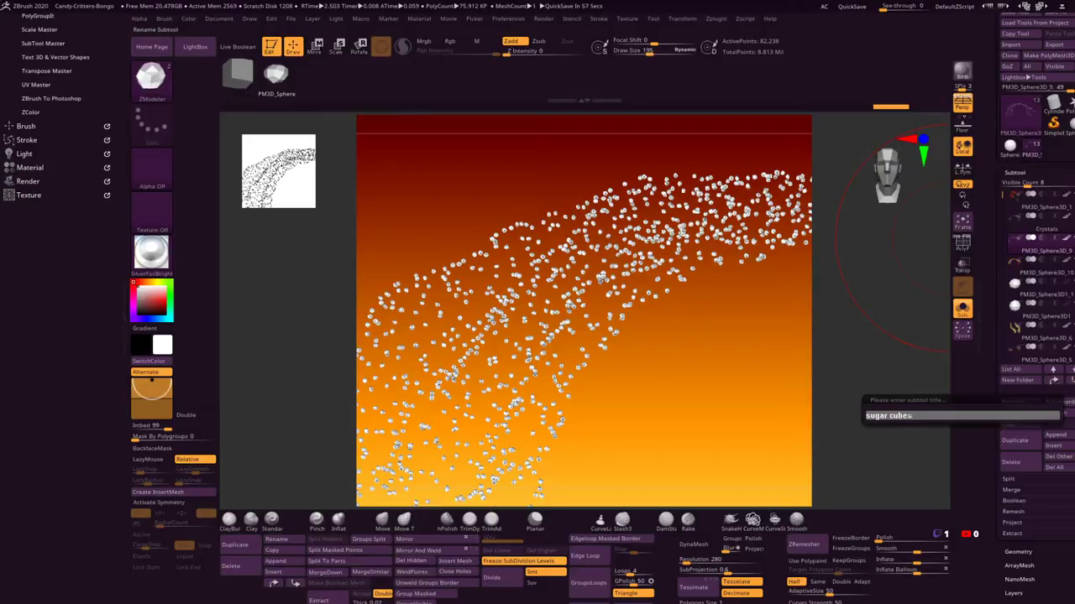
pyautogui.write('r cubes')
pyautogui.press('Return')
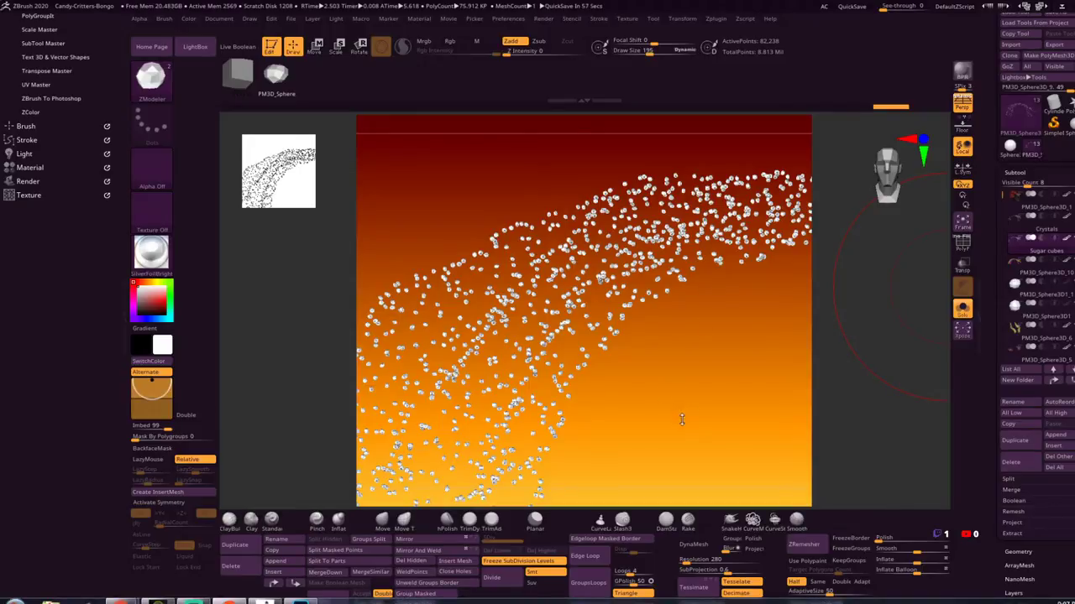
# Step: Turn off Solo to show the whole head, select another part and zoom toward the eye
pyautogui.moveTo(681, 423); pyautogui.dragTo(727, 341)
pyautogui.click(962, 308)
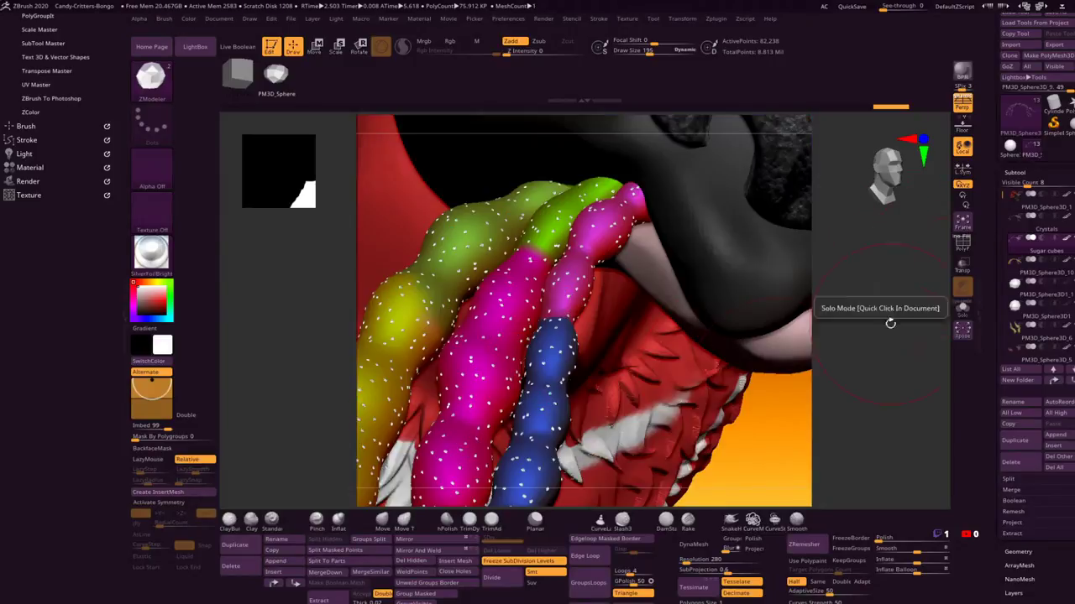
pyautogui.moveTo(763, 433); pyautogui.dragTo(574, 250)
pyautogui.keyDown('alt'); pyautogui.click(564, 225); pyautogui.keyUp('alt')
pyautogui.moveTo(744, 229); pyautogui.dragTo(587, 269)
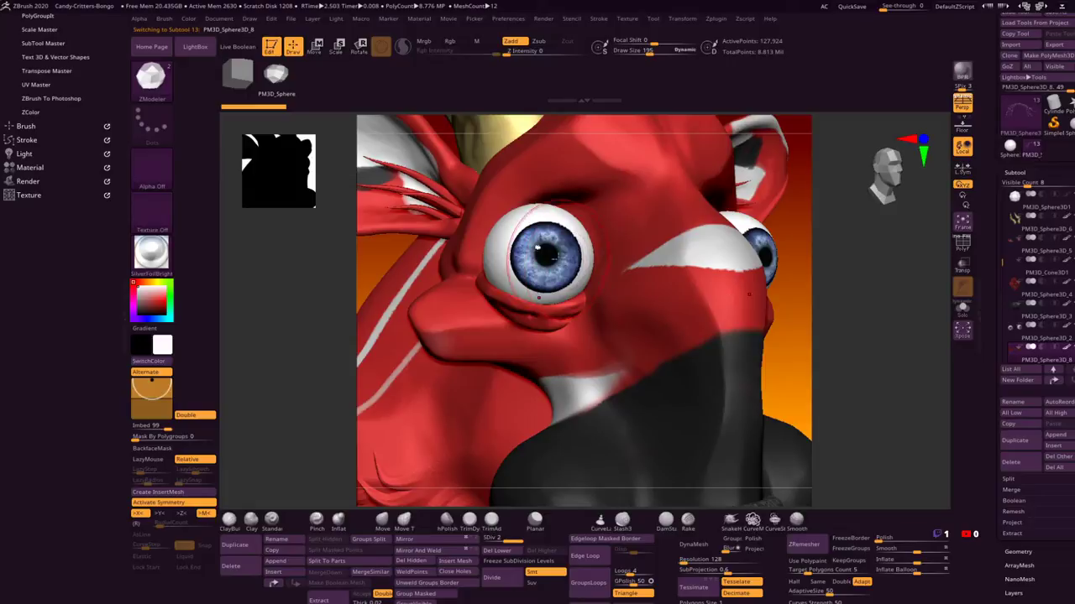
# Step: Paint the left ear's dark spots white, then bring the 'bongo animal' image results over ZBrush
pyautogui.keyDown('alt'); pyautogui.click(550, 258); pyautogui.keyUp('alt')
pyautogui.keyDown('alt'); pyautogui.click(553, 259); pyautogui.keyUp('alt')
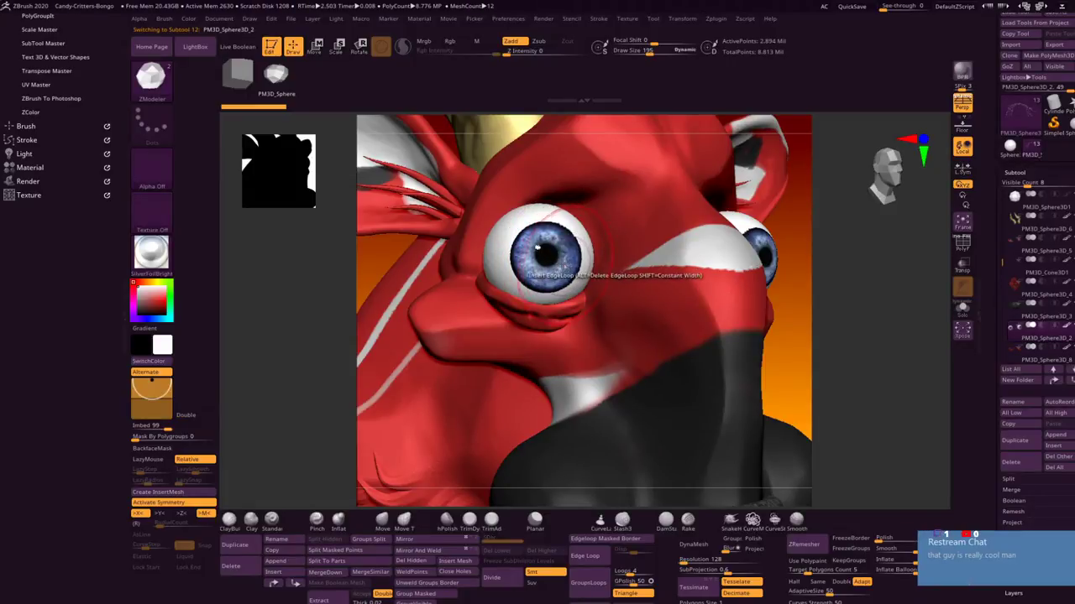
pyautogui.moveTo(743, 262); pyautogui.dragTo(737, 317)
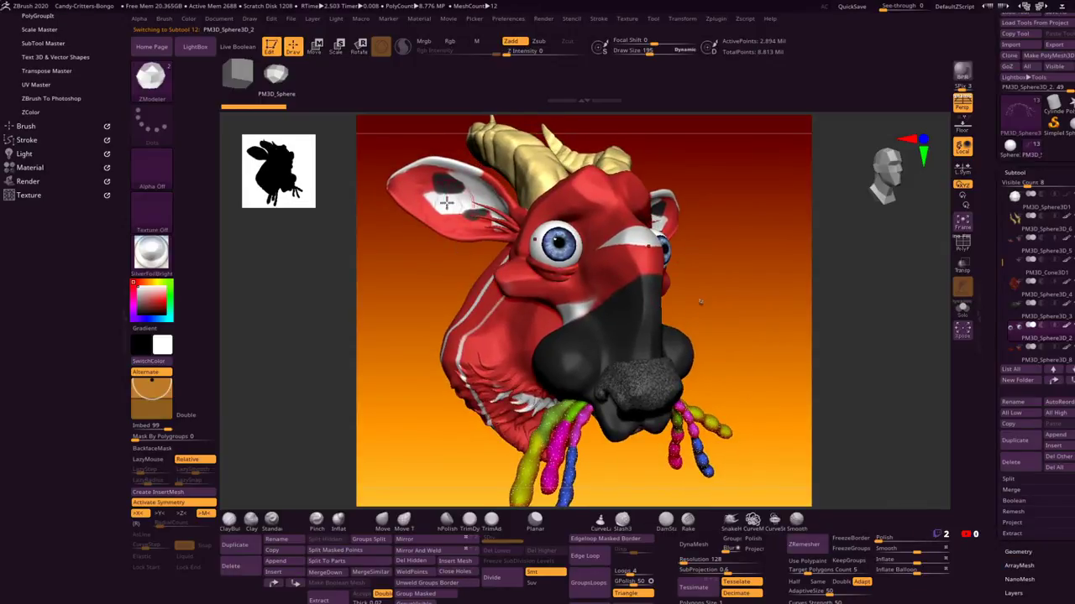
pyautogui.moveTo(446, 202)
pyautogui.mouseDown()
pyautogui.moveTo(462, 201)
pyautogui.moveTo(478, 239)
pyautogui.mouseUp()
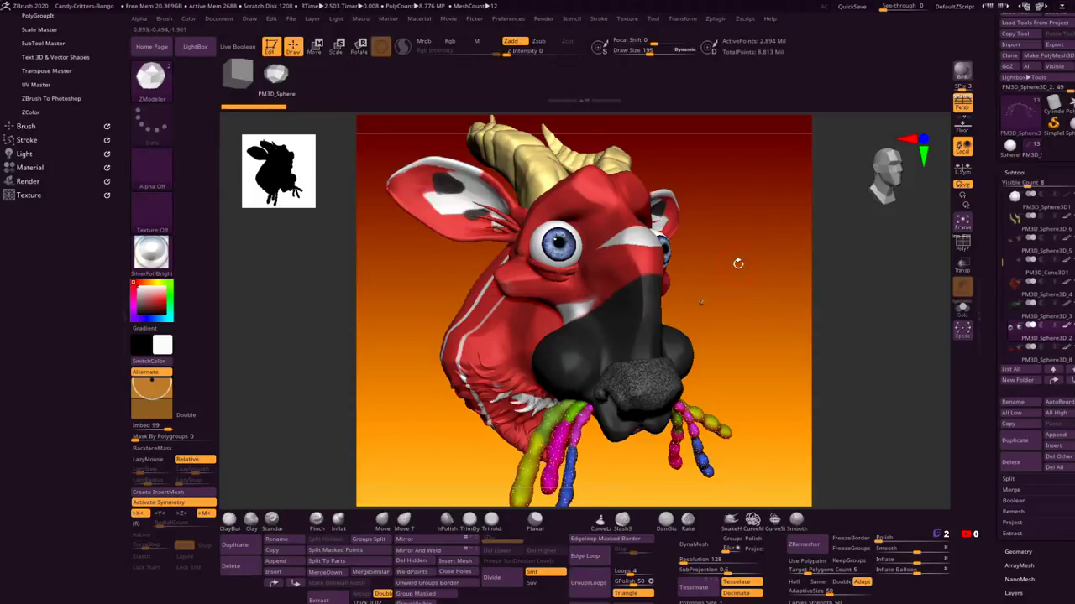
pyautogui.moveTo(738, 263); pyautogui.dragTo(719, 293)
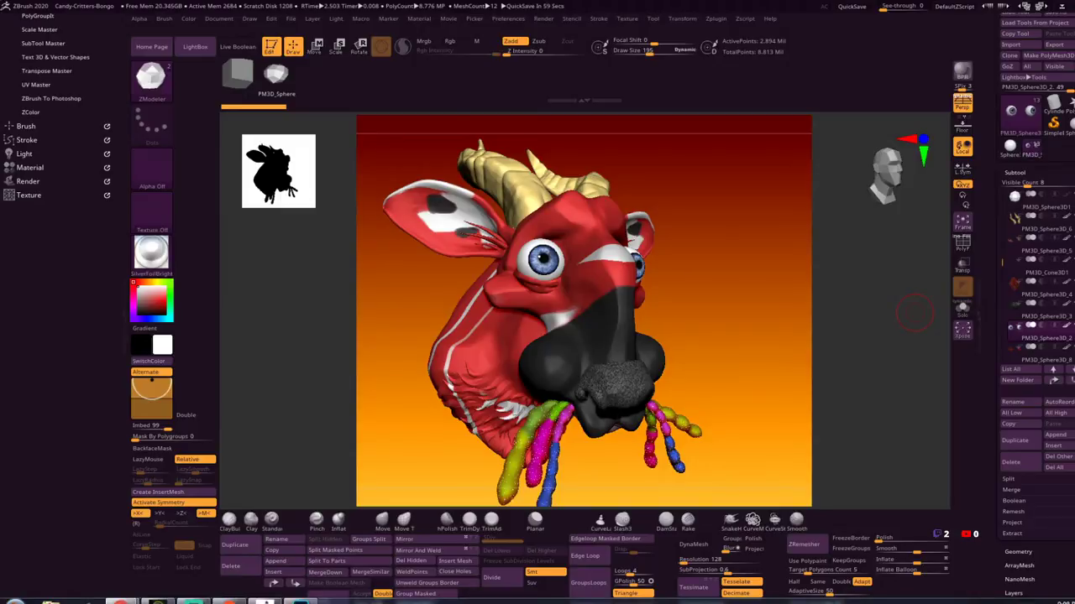
pyautogui.moveTo(1007, 237); pyautogui.dragTo(352, 93)
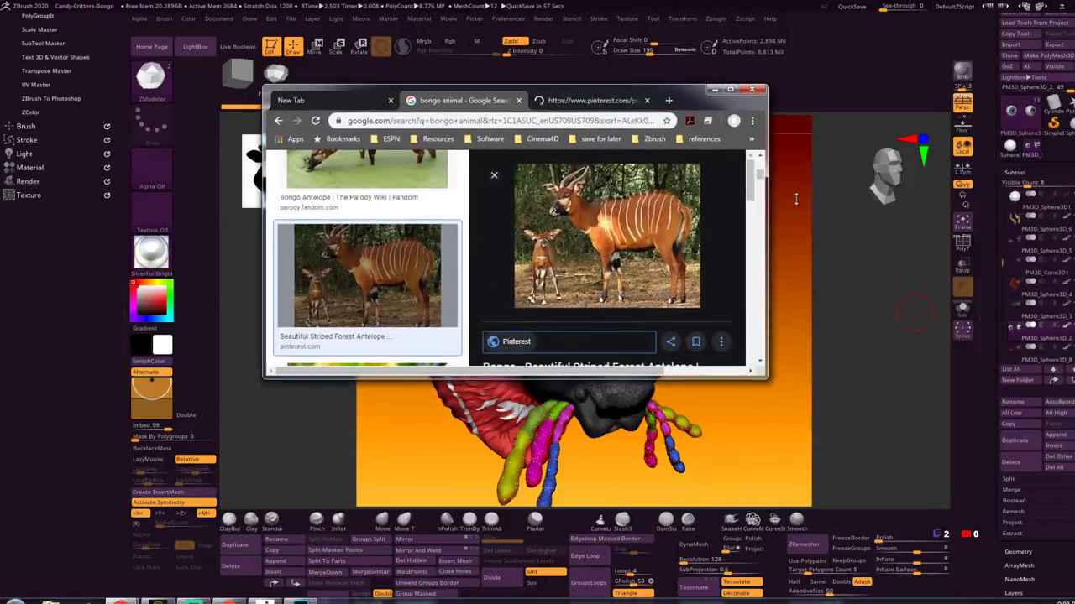
# Step: Enlarge the Chrome window to browse bongo antelope images, then drag it aside to the screen edge
pyautogui.moveTo(766, 380); pyautogui.dragTo(934, 537)
pyautogui.moveTo(727, 87); pyautogui.dragTo(725, 89)
pyautogui.moveTo(929, 190); pyautogui.dragTo(924, 175)
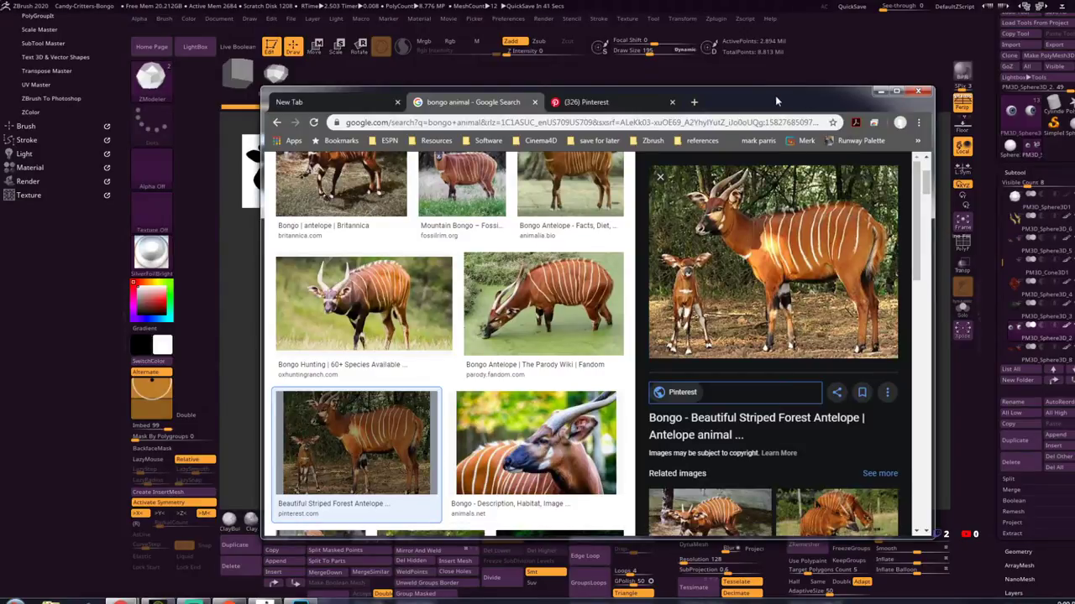
pyautogui.moveTo(775, 95); pyautogui.dragTo(1074, 166)
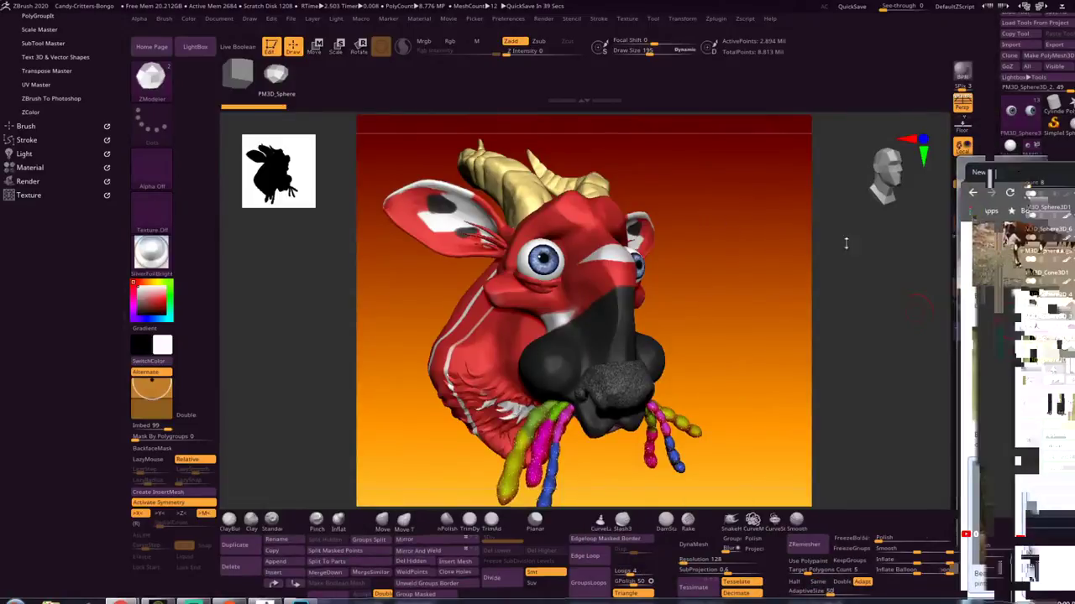
# Step: Face the head forward, set all subtools to lowest subdivision, and inflate the eyeballs slightly
pyautogui.click(744, 293)
pyautogui.moveTo(744, 293)
pyautogui.mouseDown()
pyautogui.moveTo(698, 319)
pyautogui.moveTo(753, 310)
pyautogui.moveTo(756, 293)
pyautogui.moveTo(690, 317)
pyautogui.moveTo(801, 288)
pyautogui.moveTo(771, 295)
pyautogui.moveTo(768, 271)
pyautogui.moveTo(717, 300)
pyautogui.moveTo(741, 269)
pyautogui.mouseUp()
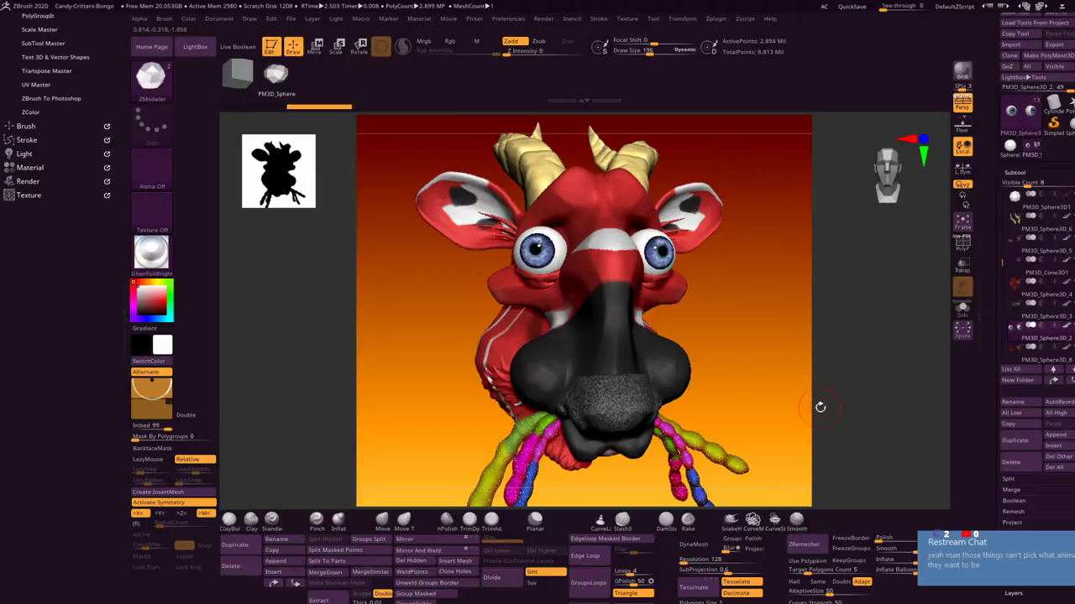
pyautogui.click(1025, 413)
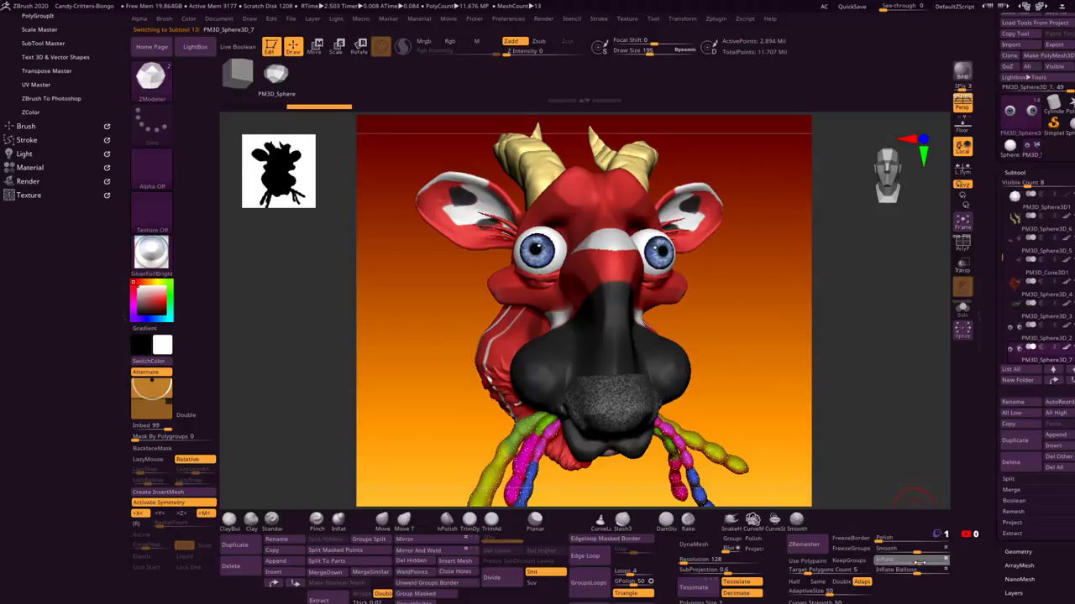
pyautogui.moveTo(917, 561); pyautogui.dragTo(923, 561)
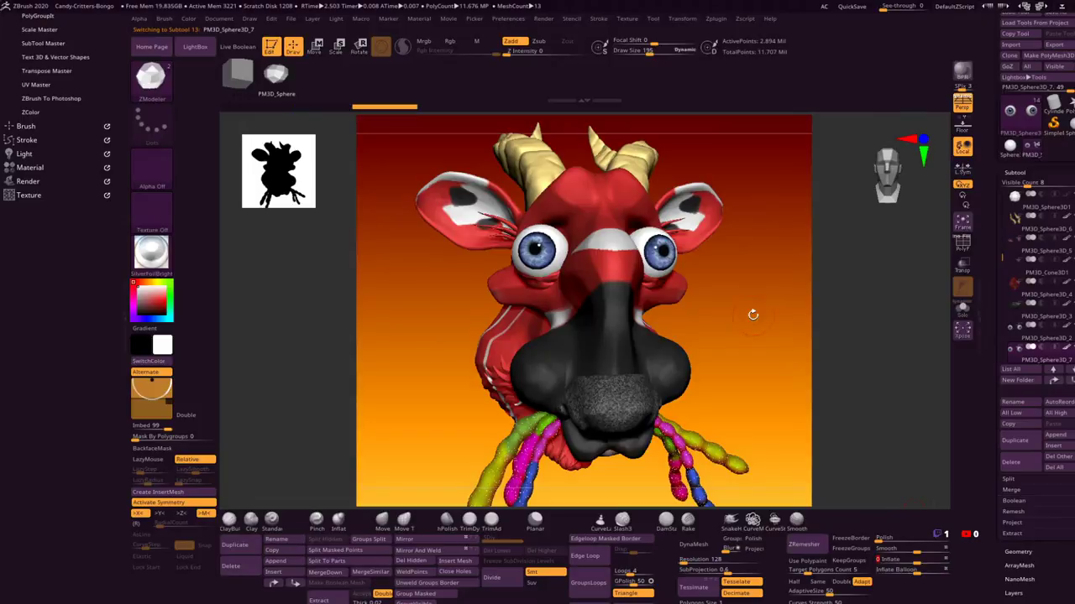
# Step: Select the Standard brush and enable Mrgb to paint colour and material at Rgb Intensity 100
pyautogui.moveTo(750, 312); pyautogui.dragTo(729, 309)
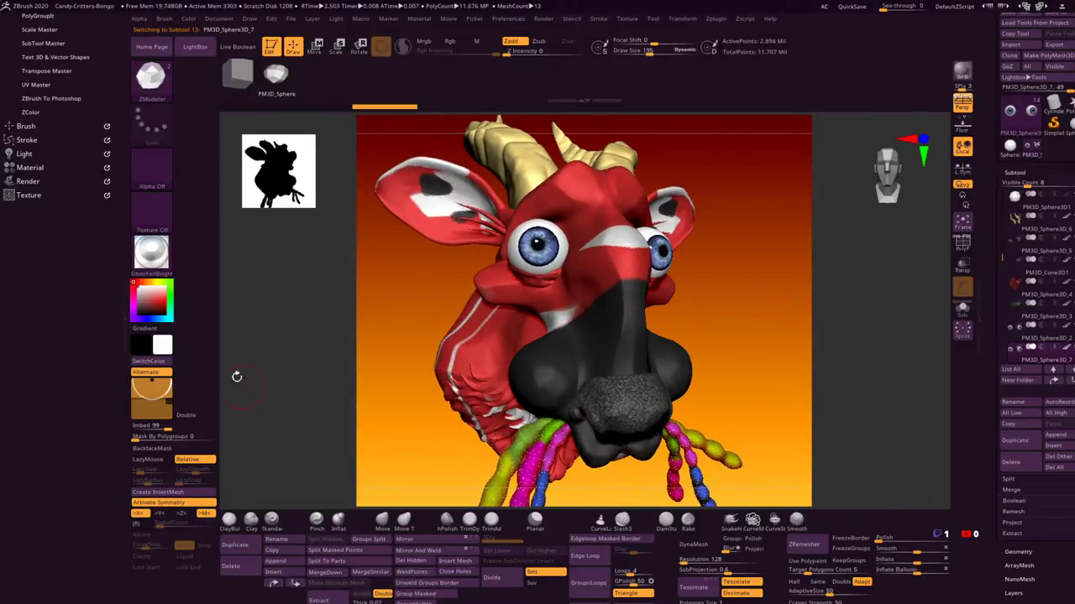
pyautogui.click(272, 520)
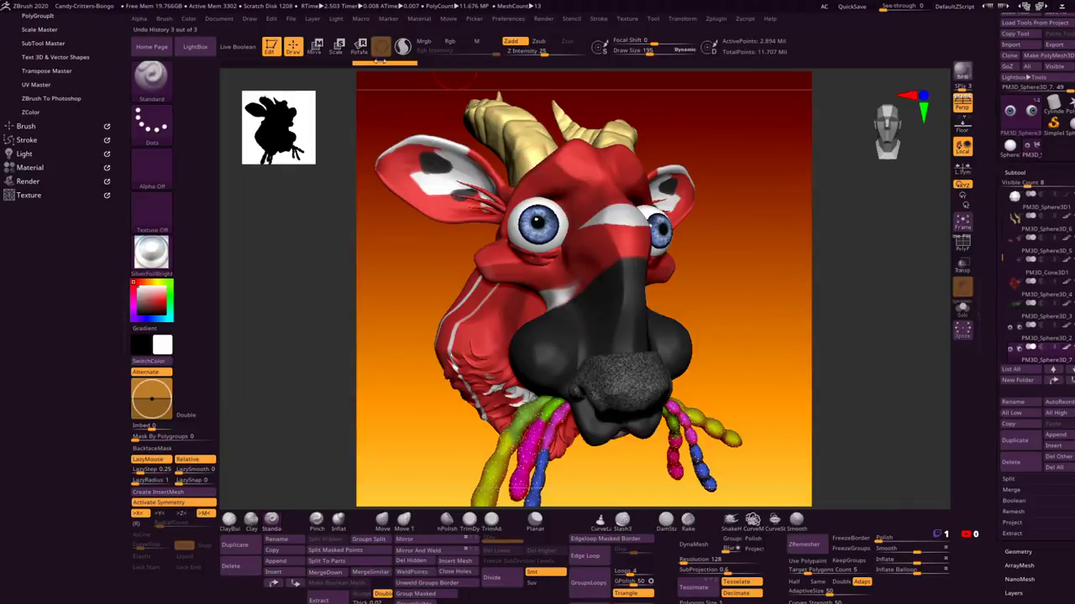
pyautogui.click(424, 40)
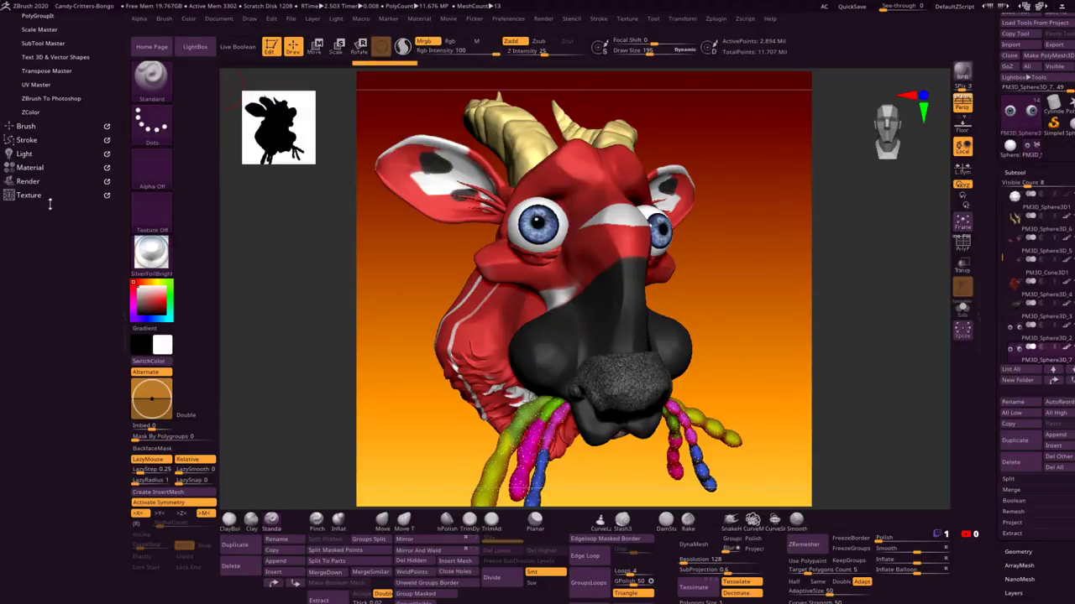
# Step: Make ReflectedMap2 the active material from the material library
pyautogui.click(36, 167)
pyautogui.moveTo(59, 192); pyautogui.dragTo(64, 282)
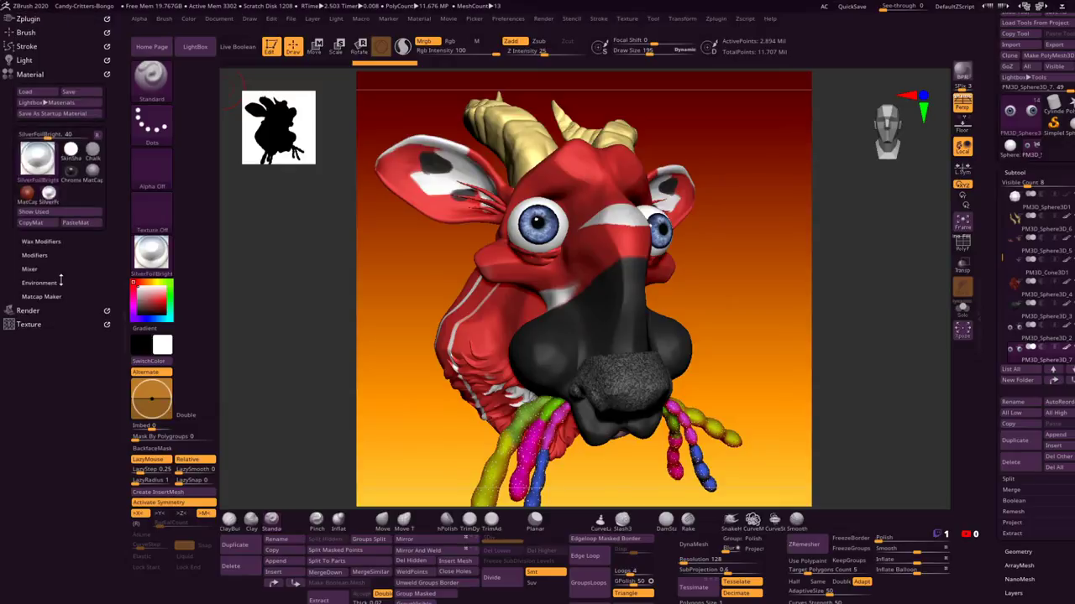
pyautogui.click(151, 251)
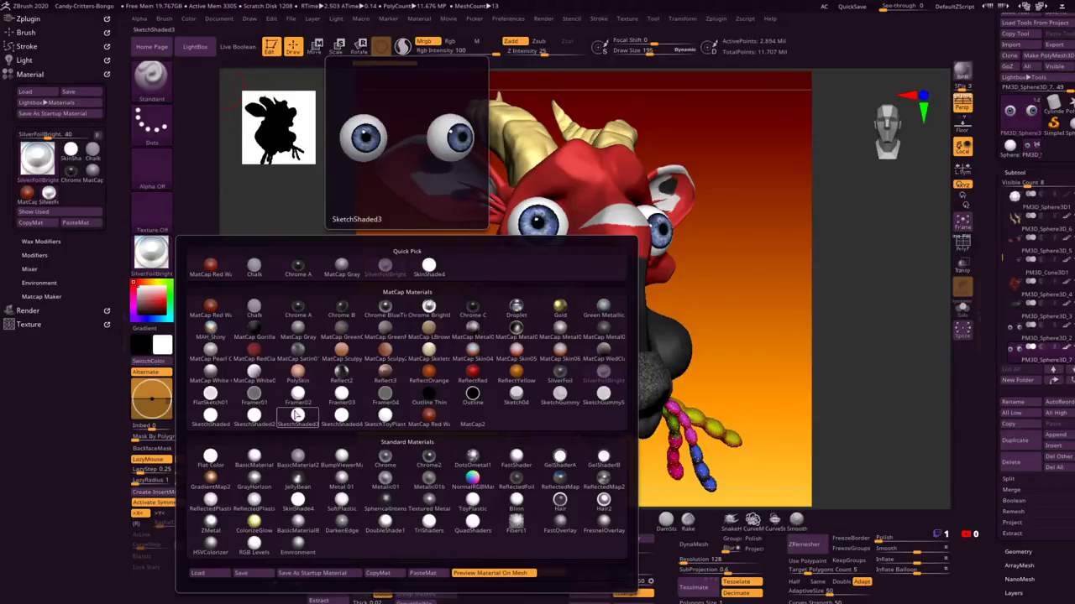
pyautogui.click(603, 486)
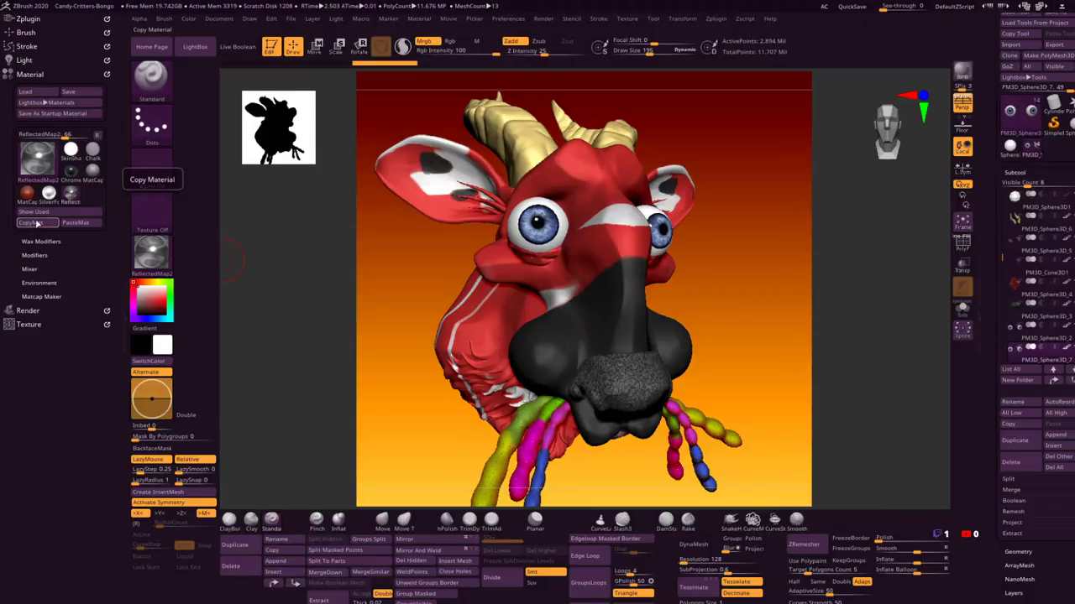
# Step: Dock the Color palette in the left tray with white (255, 255, 255) selected
pyautogui.moveTo(22, 168)
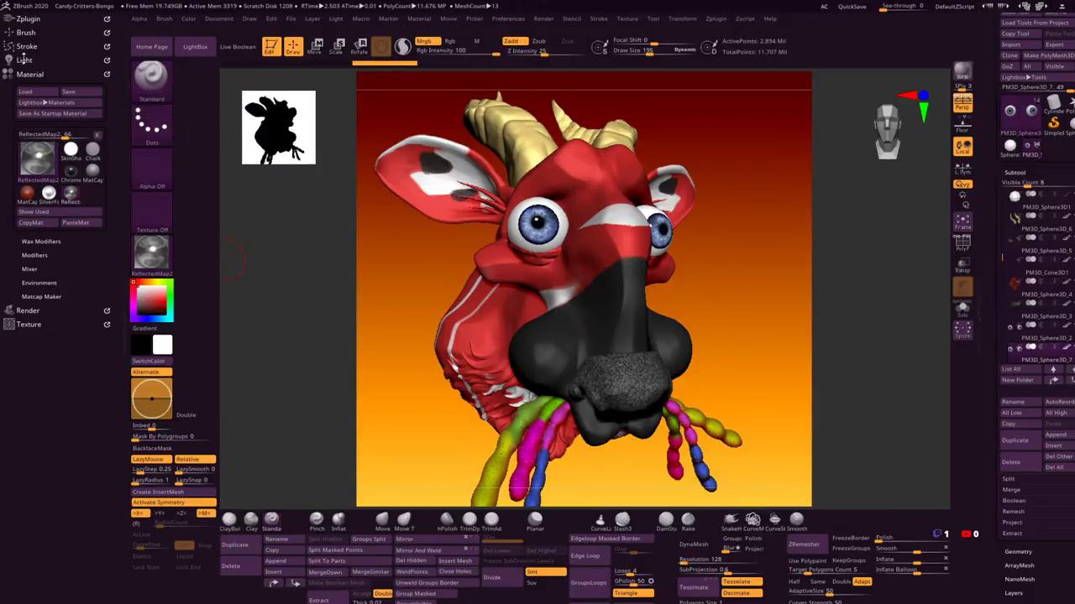
pyautogui.click(199, 19)
pyautogui.moveTo(198, 27); pyautogui.dragTo(38, 350)
# Step: Fill the eyeballs with the white ReflectedMap2 material and open its Modifiers settings
pyautogui.click(38, 73)
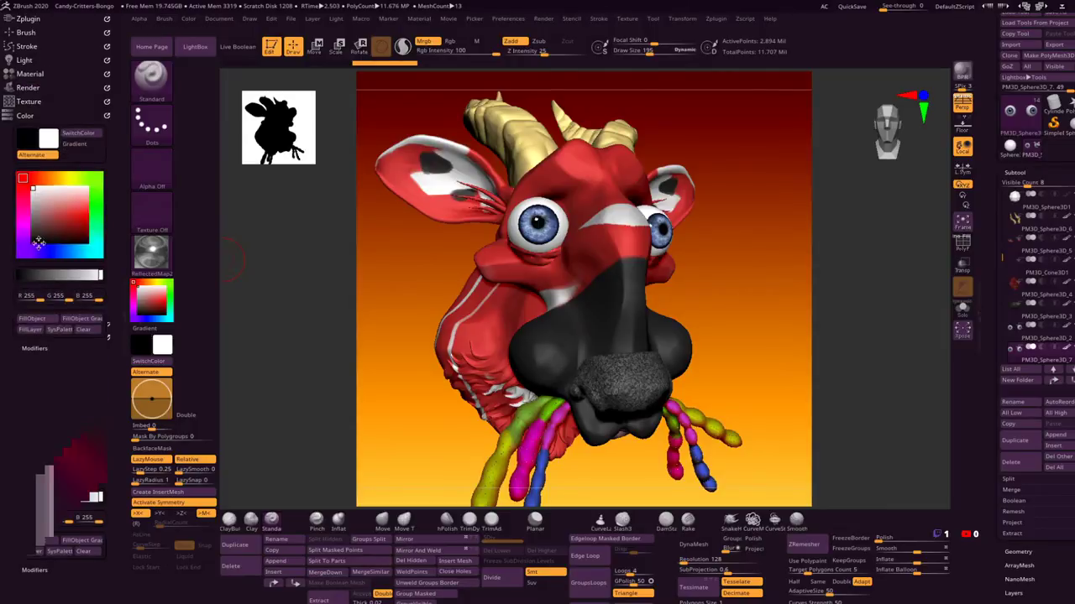
pyautogui.click(34, 319)
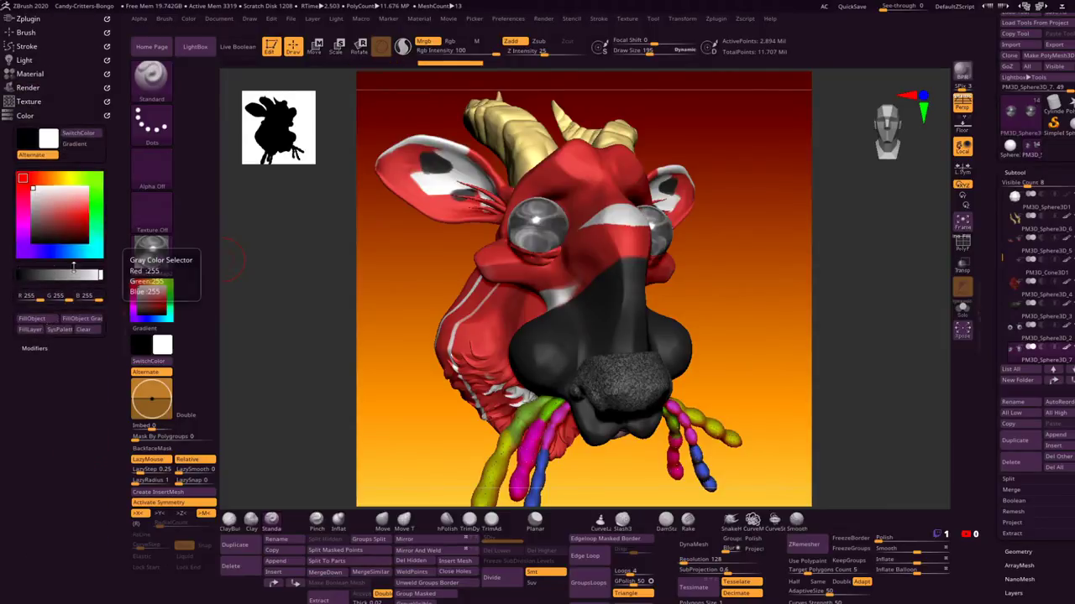
pyautogui.click(30, 74)
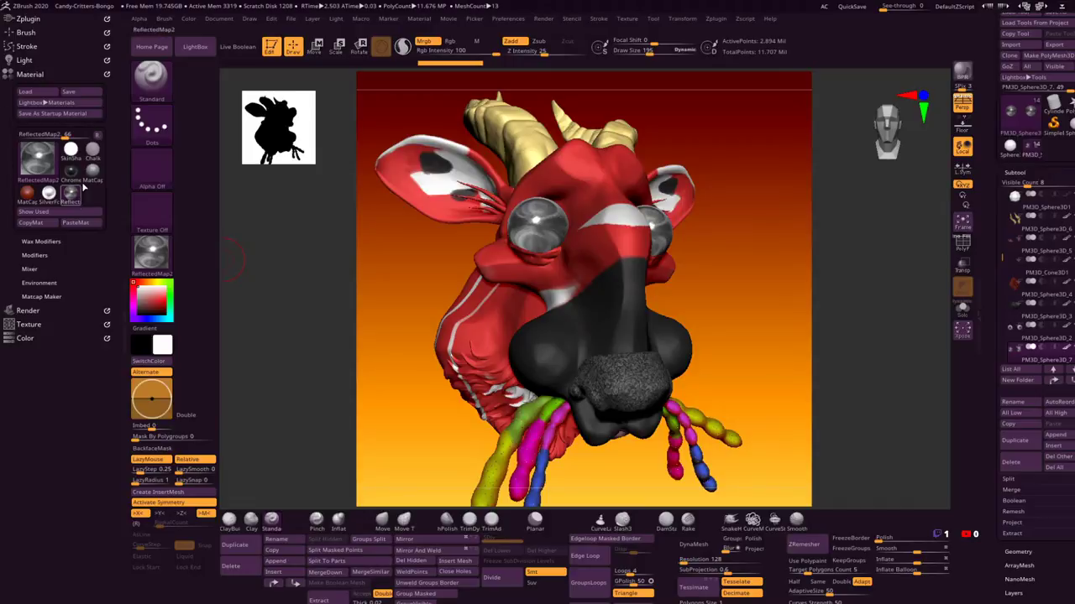
pyautogui.click(35, 254)
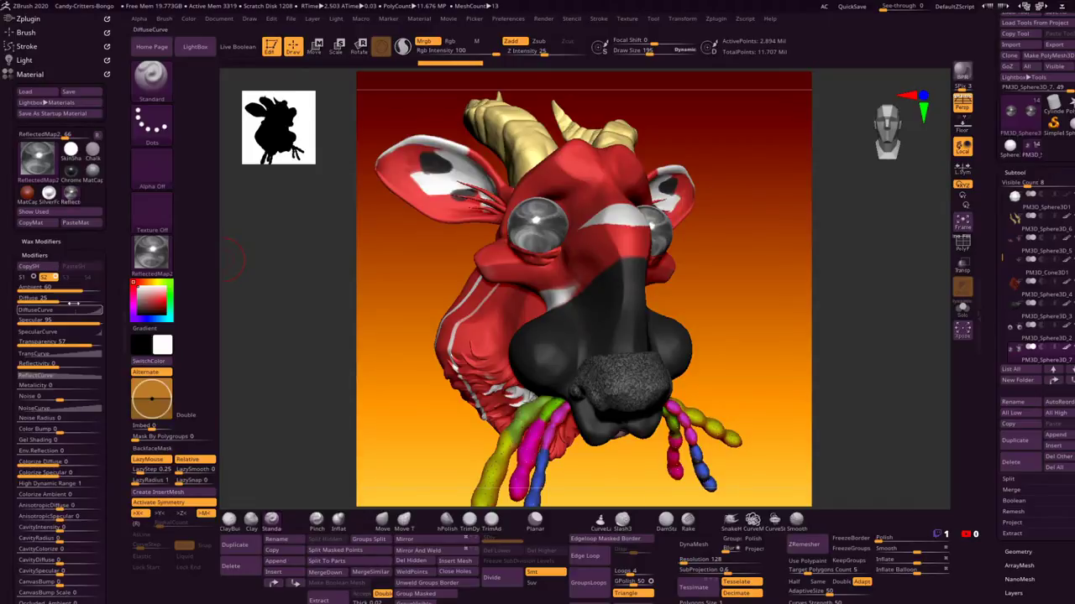
pyautogui.moveTo(97, 345); pyautogui.dragTo(121, 346)
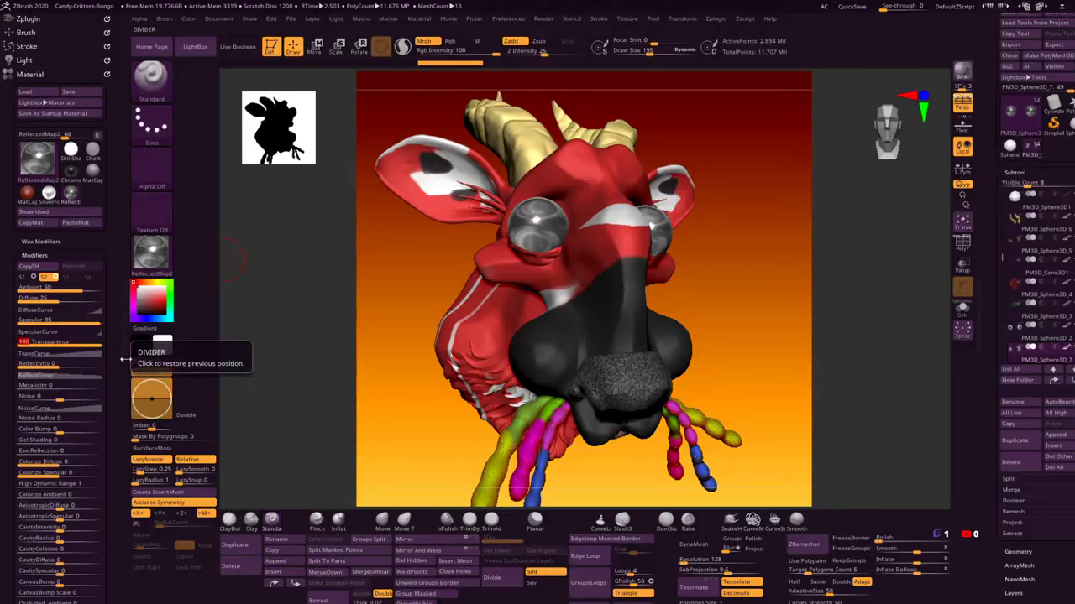
pyautogui.moveTo(55, 342); pyautogui.dragTo(37, 344)
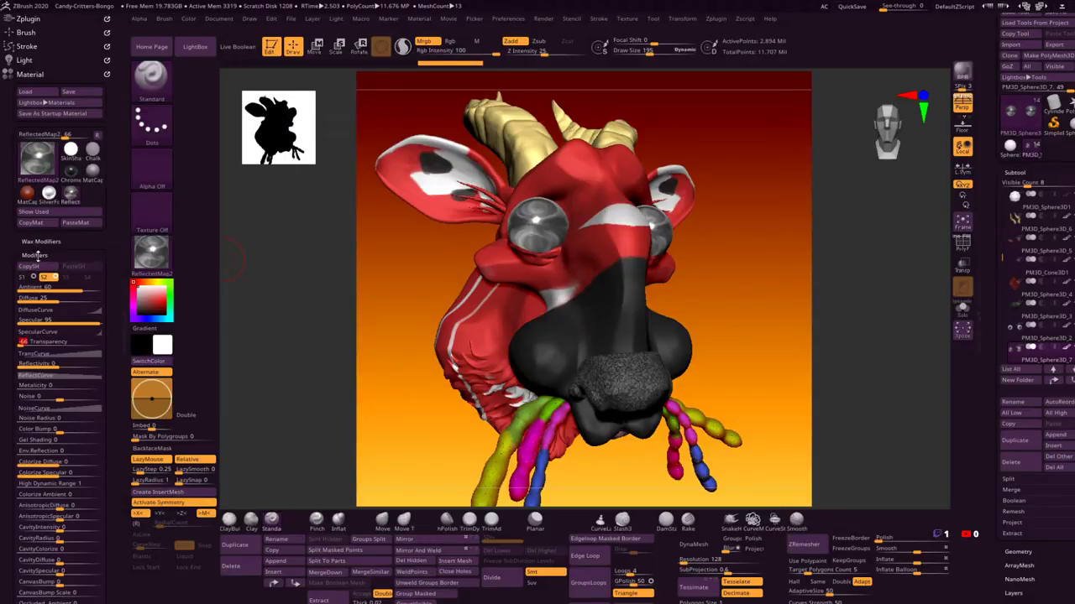
# Step: On shader S2, raise Transparency, set Specular to 100 and Diffuse to 0
pyautogui.scroll(-3, 17, 336)
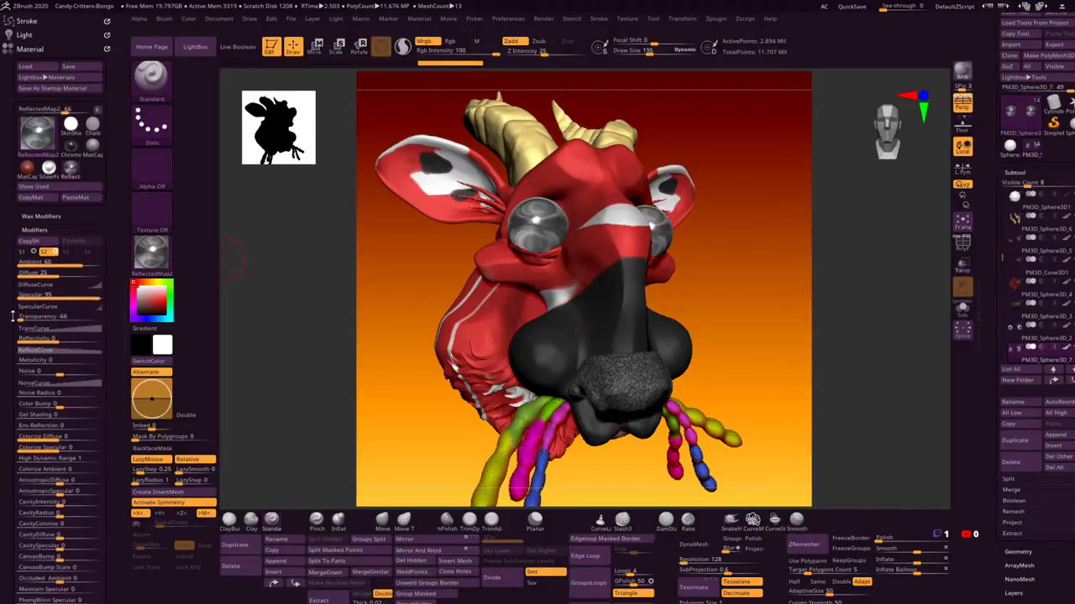
pyautogui.click(25, 228)
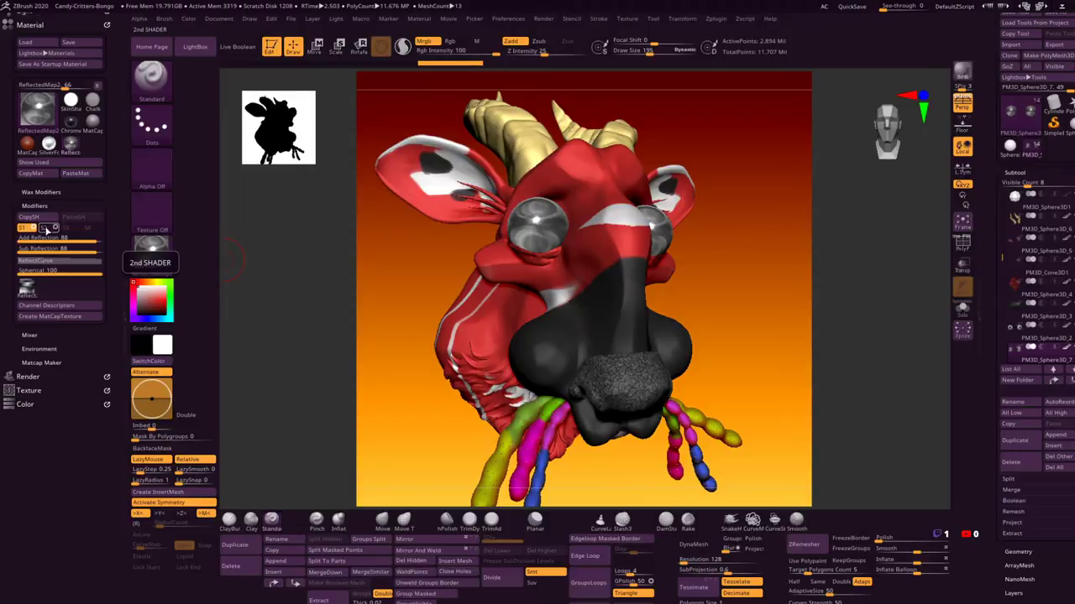
pyautogui.click(46, 228)
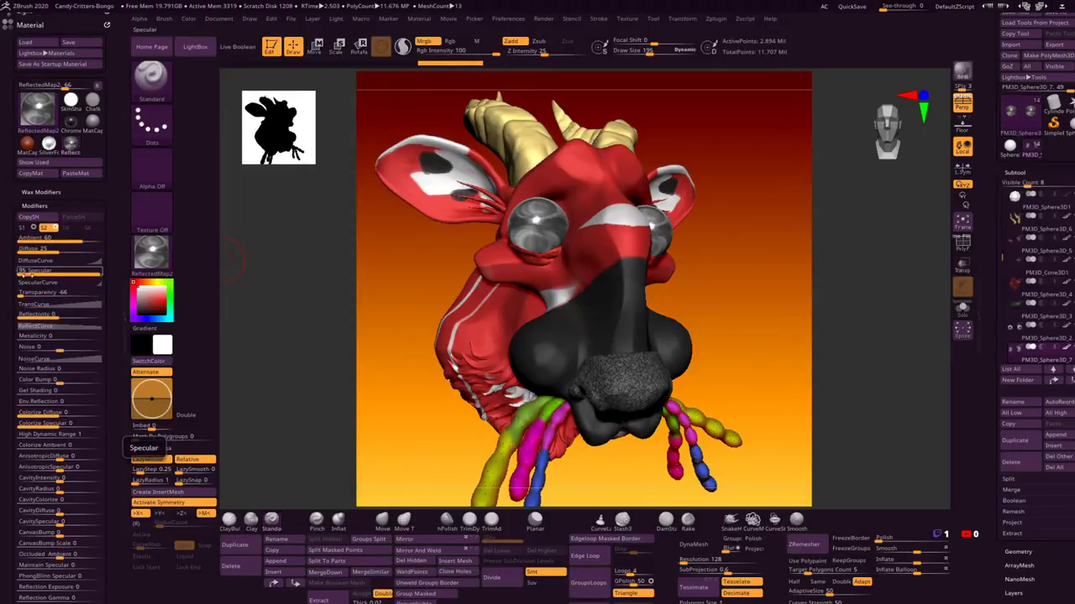
pyautogui.moveTo(25, 292); pyautogui.dragTo(42, 295)
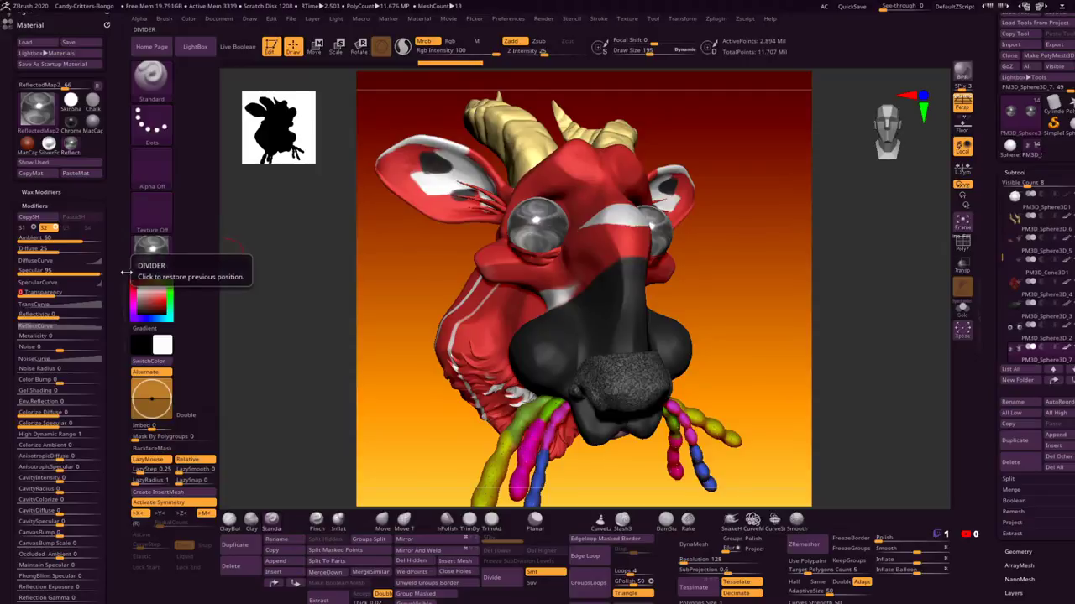
pyautogui.moveTo(53, 294); pyautogui.dragTo(84, 295)
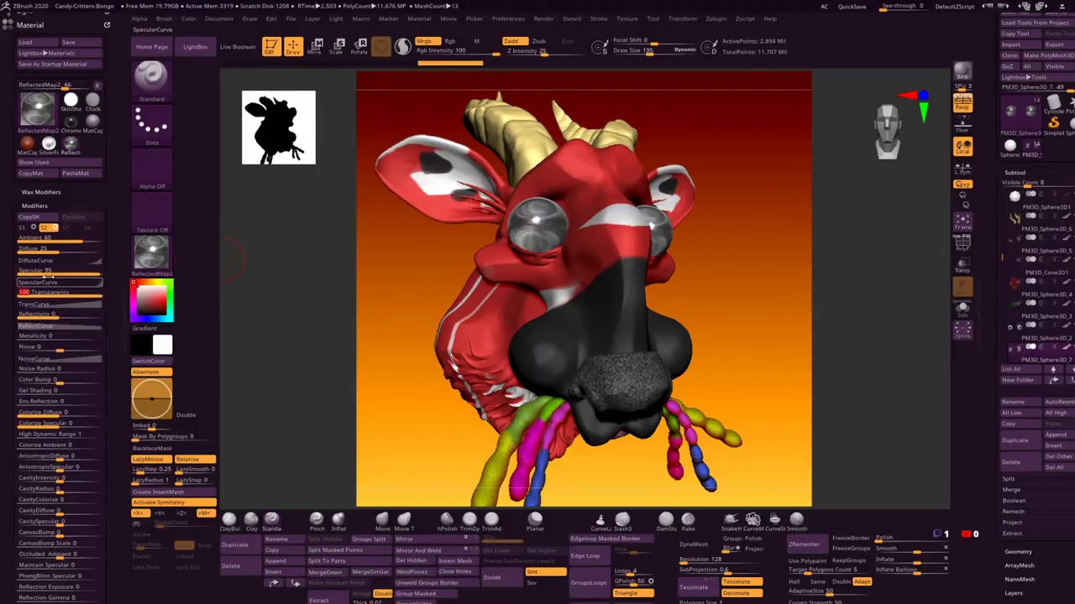
pyautogui.moveTo(69, 274); pyautogui.dragTo(122, 282)
pyautogui.moveTo(50, 250); pyautogui.dragTo(9, 250)
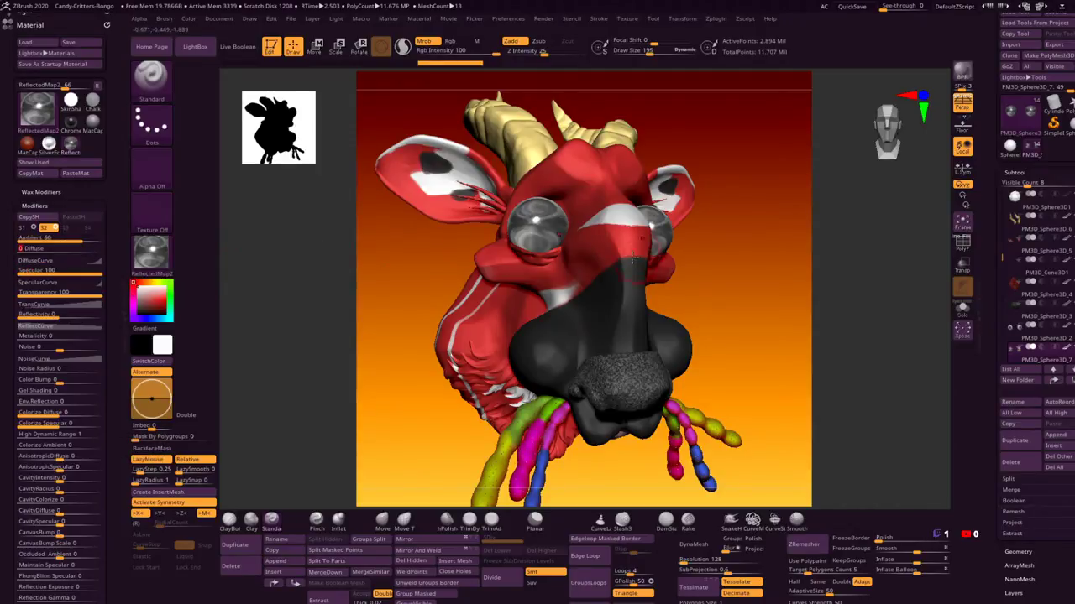
# Step: Inspect the glossy eyes and scroll the tray down to the material's Texture slot
pyautogui.moveTo(703, 281); pyautogui.dragTo(729, 282)
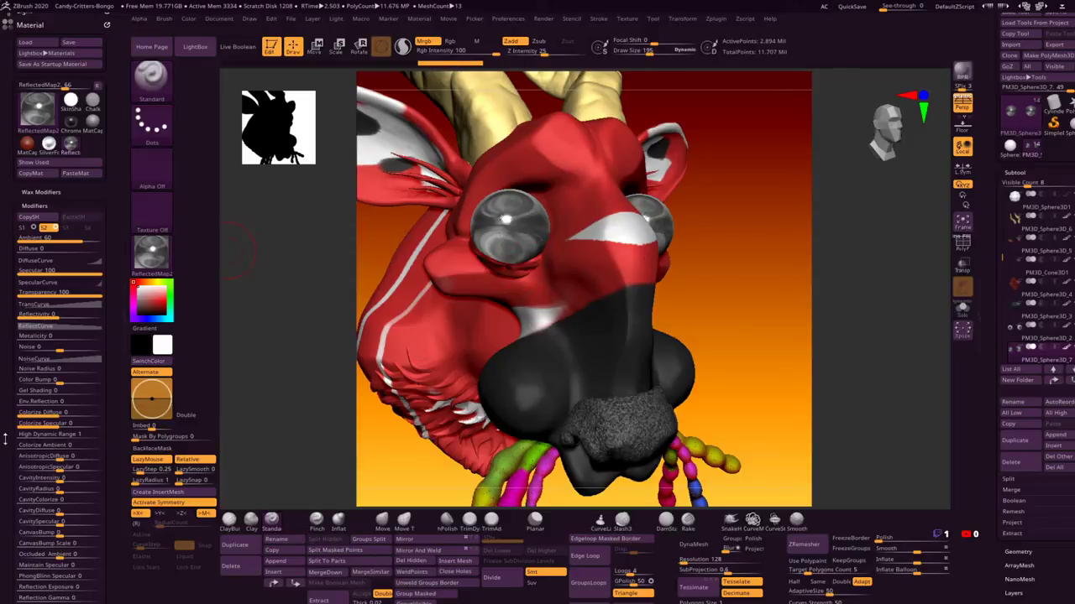
pyautogui.moveTo(11, 434); pyautogui.dragTo(10, 358)
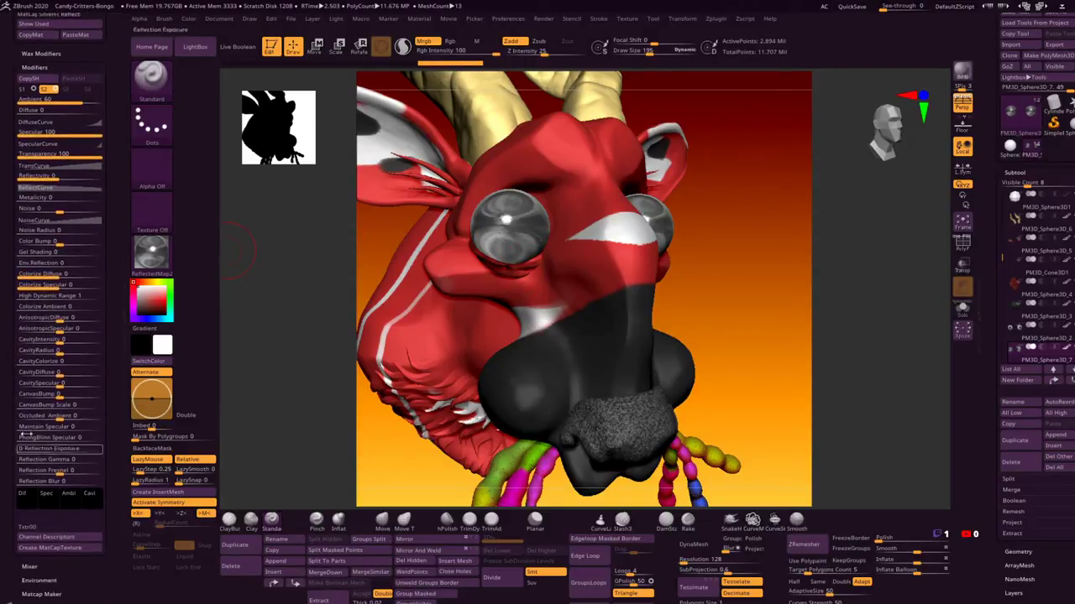
pyautogui.moveTo(5, 522); pyautogui.dragTo(9, 467)
# Step: Choose a sky image in the texture picker as the eye material's texture
pyautogui.click(27, 469)
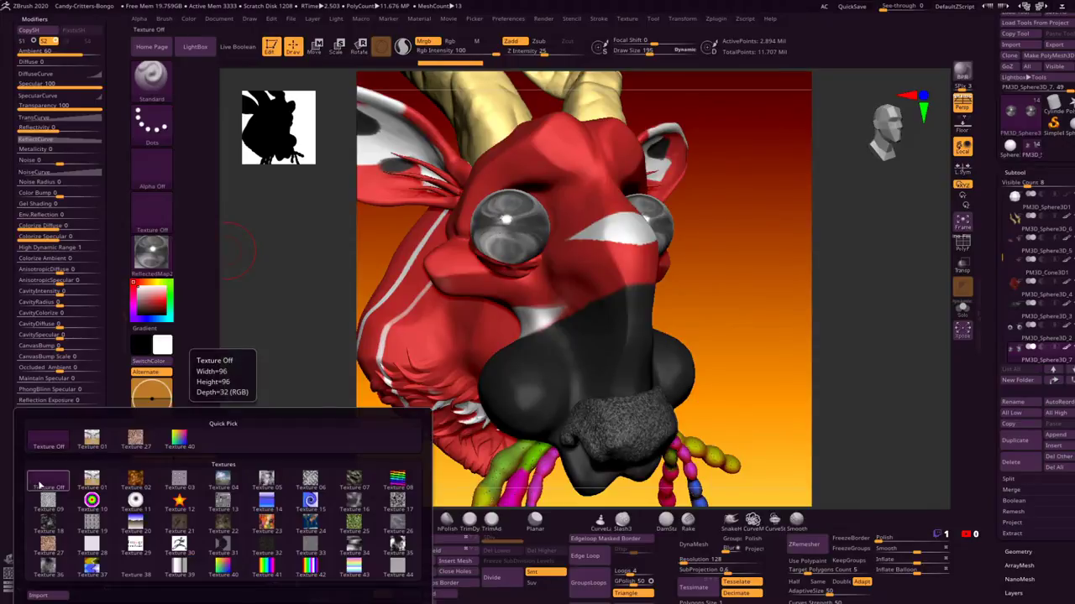
pyautogui.moveTo(42, 544)
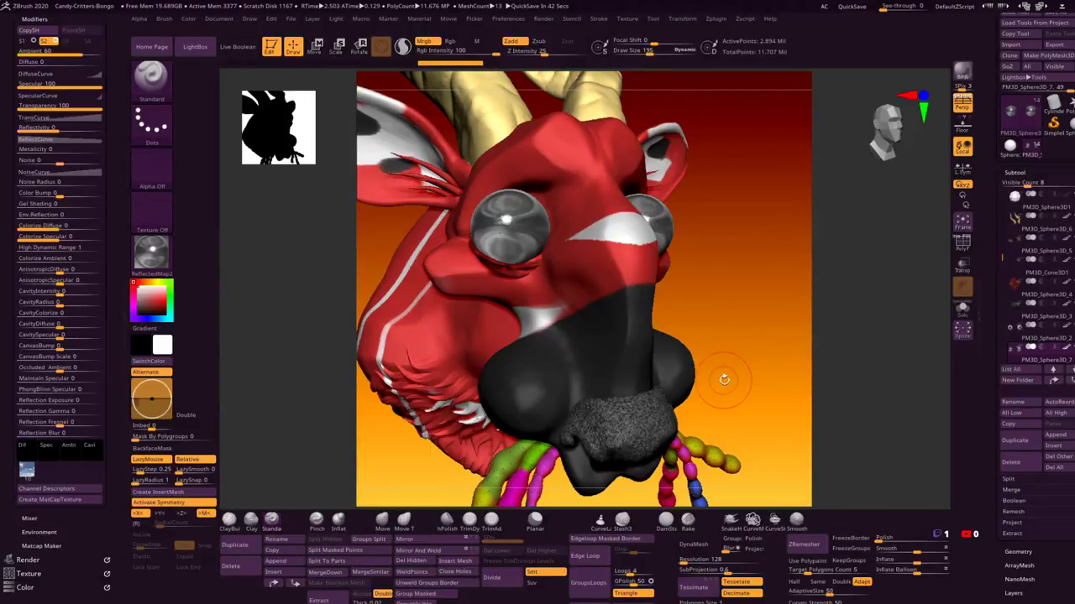
# Step: Pick a specular colour for the eye material and set Metalicity to 4
pyautogui.click(51, 454)
pyautogui.click(70, 507)
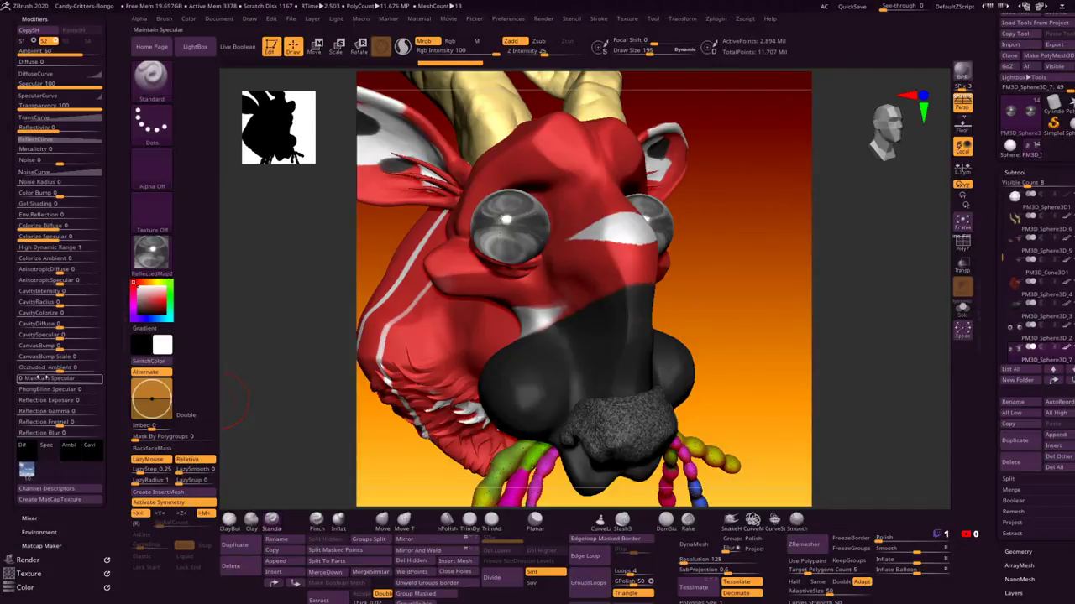
pyautogui.moveTo(27, 475)
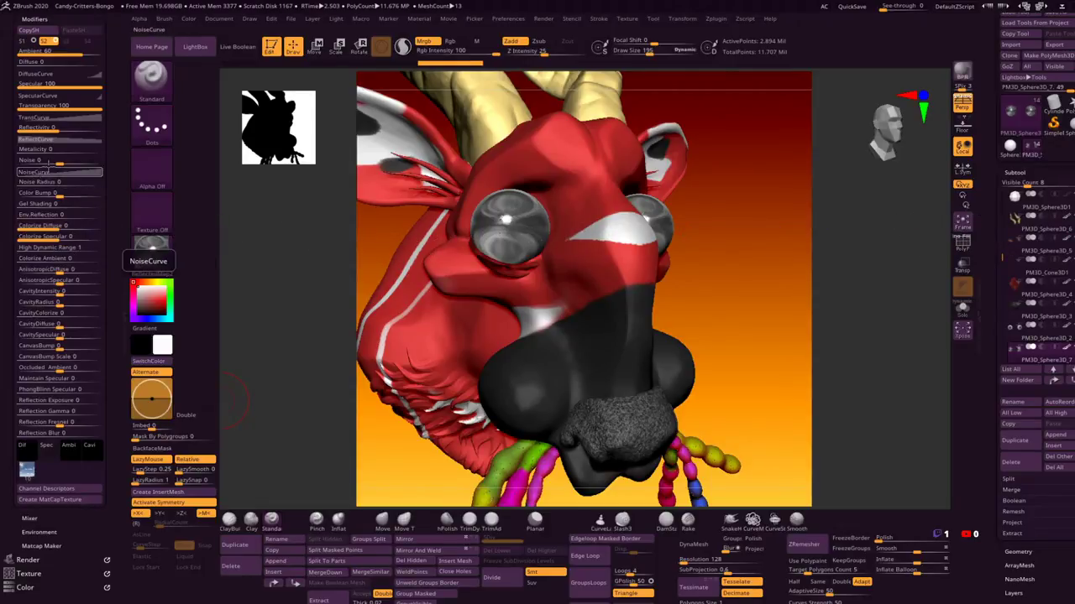
pyautogui.click(37, 149)
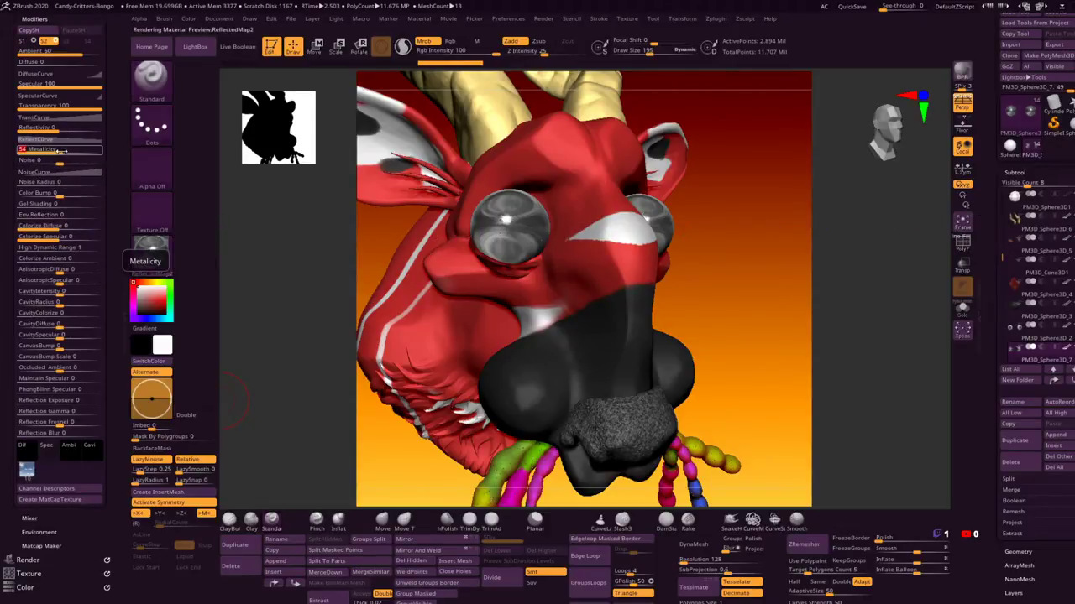
pyautogui.write('4')
# Step: Set Reflectivity to 57 for a softer glassy reflection on the eyes
pyautogui.scroll(4, 20, 177)
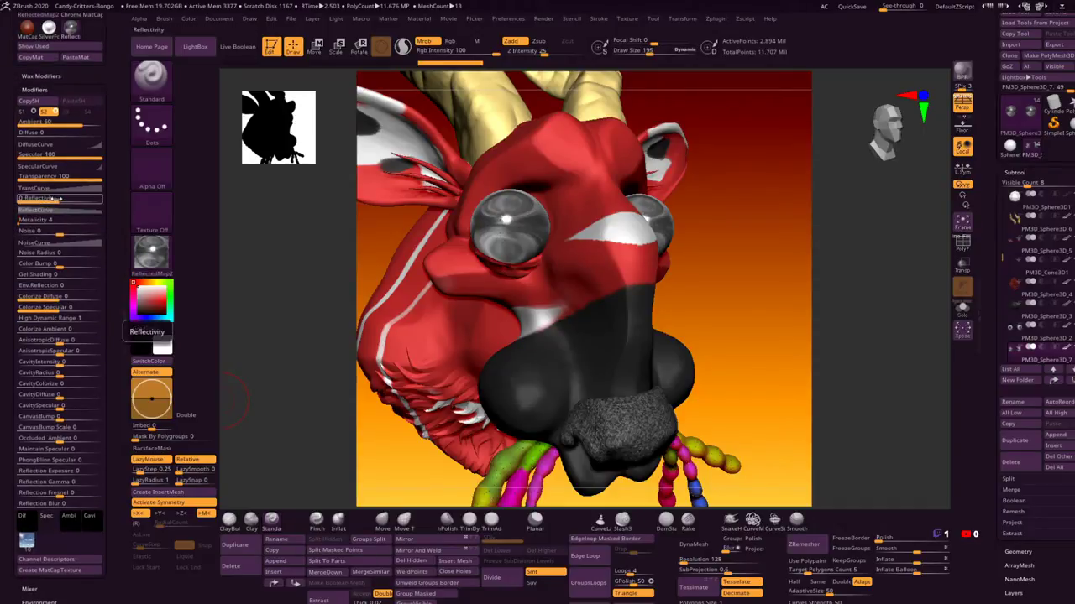
pyautogui.moveTo(52, 198); pyautogui.dragTo(102, 198)
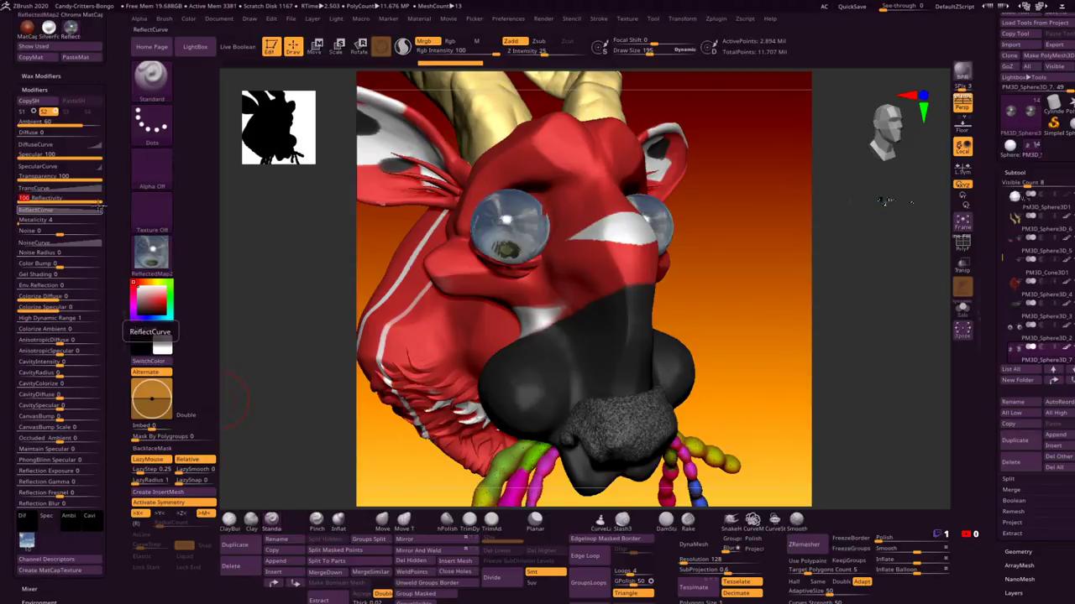
pyautogui.moveTo(100, 199); pyautogui.dragTo(66, 199)
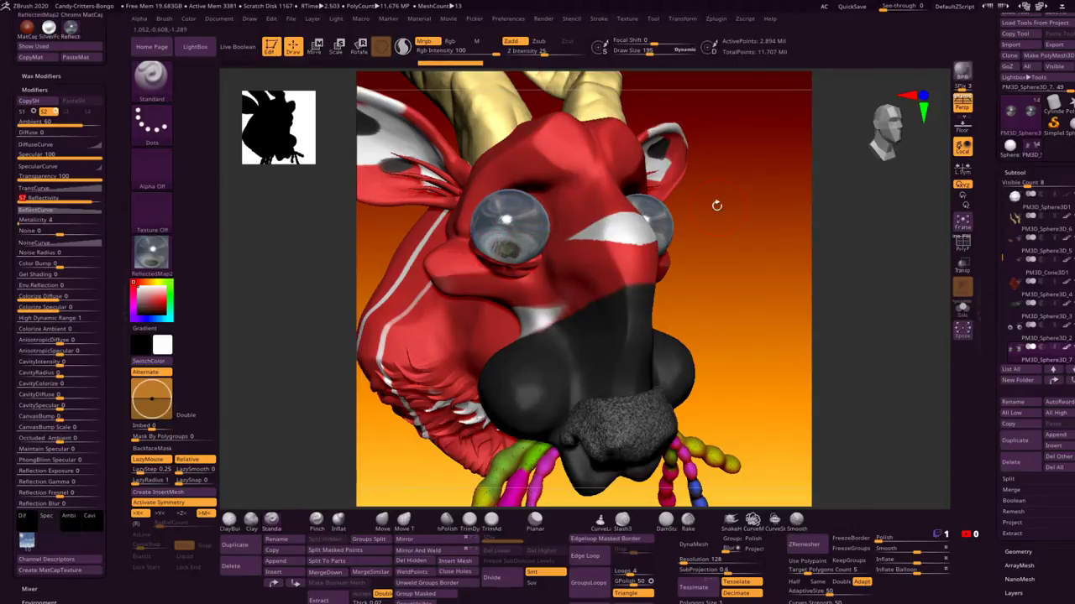
pyautogui.moveTo(716, 205); pyautogui.dragTo(735, 200)
pyautogui.scroll(3, 51, 134)
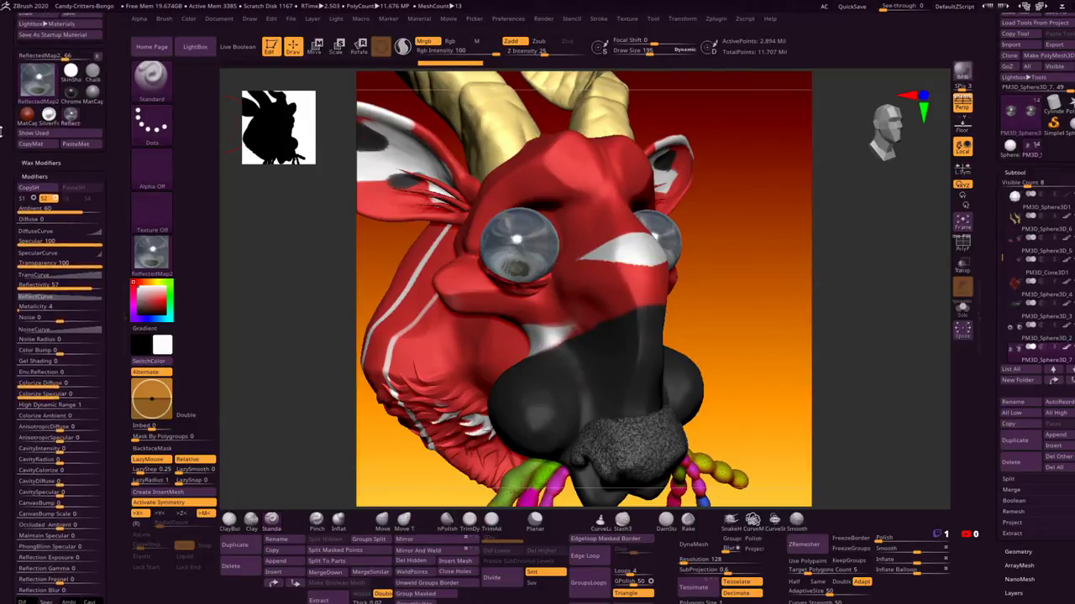
# Step: Reshape the eye material's TransCurve, raising then slightly lowering its left point, and collapse the Material palette
pyautogui.scroll(1, 2, 131)
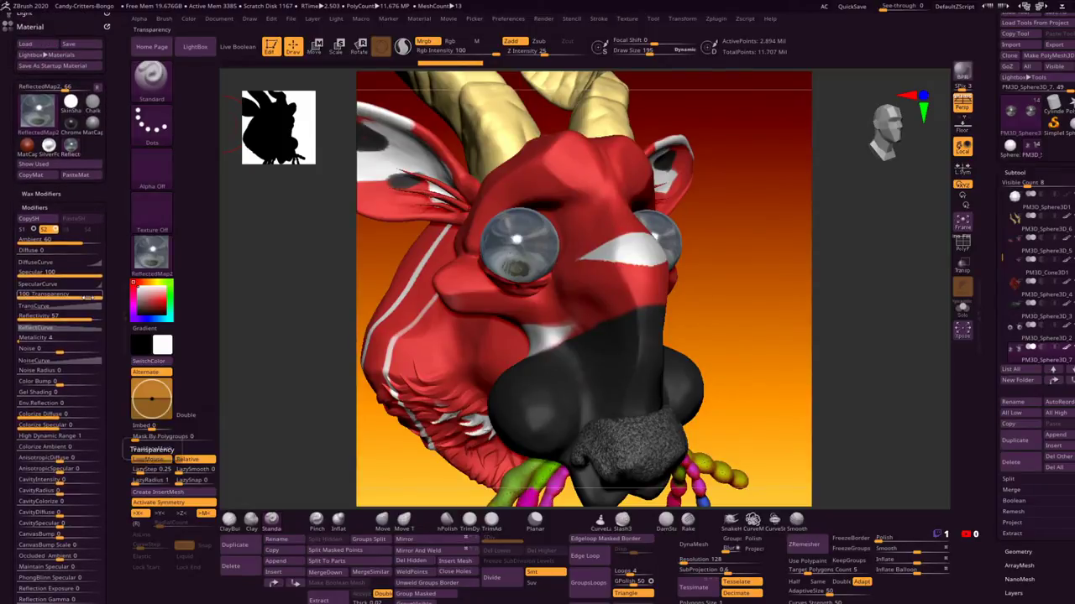
pyautogui.click(64, 307)
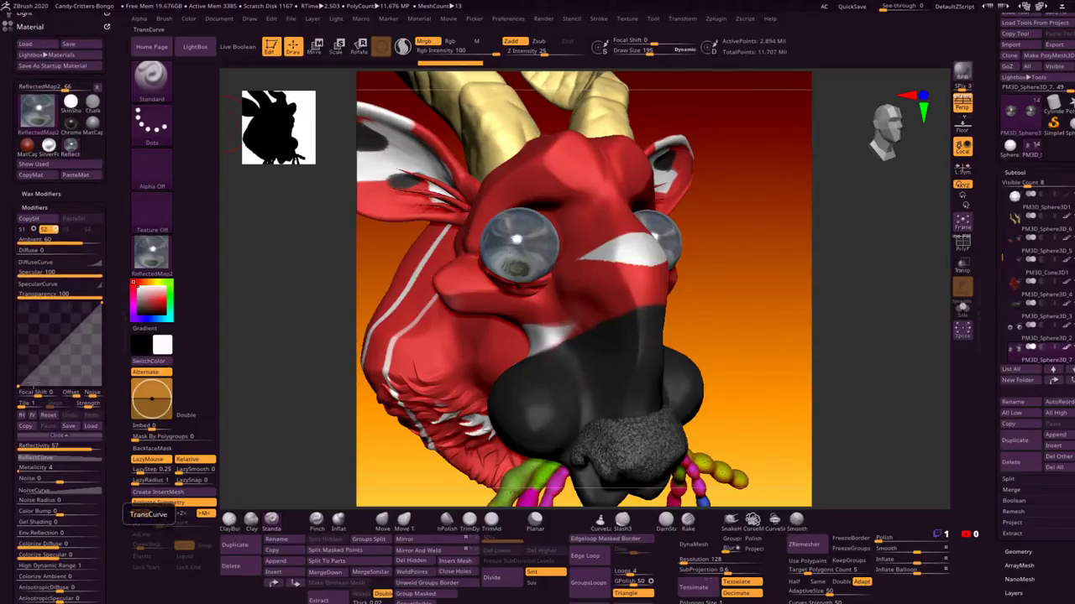
pyautogui.moveTo(18, 385); pyautogui.dragTo(19, 308)
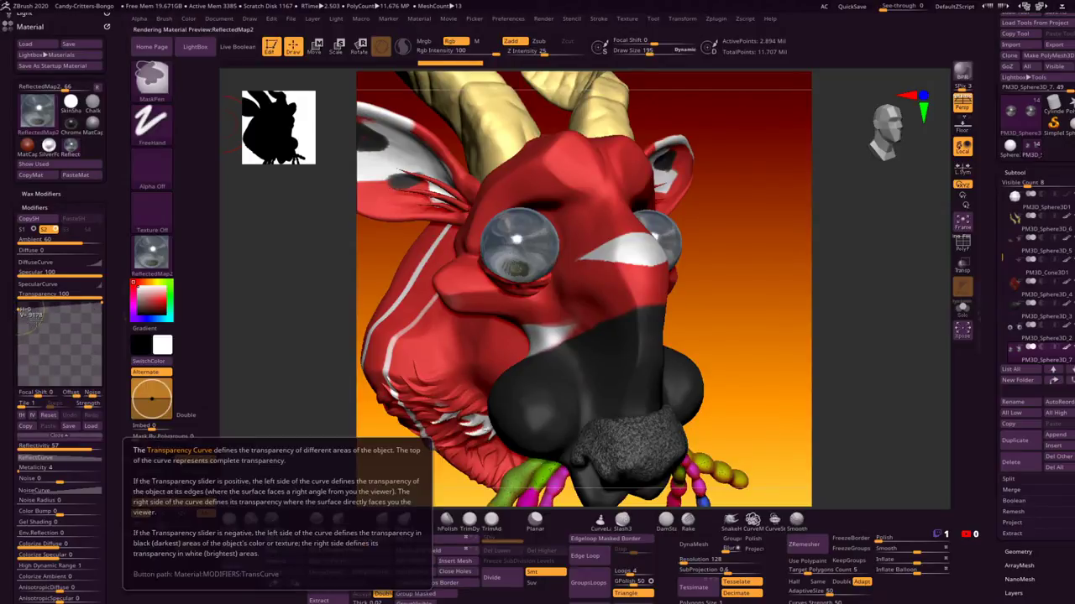
pyautogui.moveTo(20, 310); pyautogui.dragTo(27, 351)
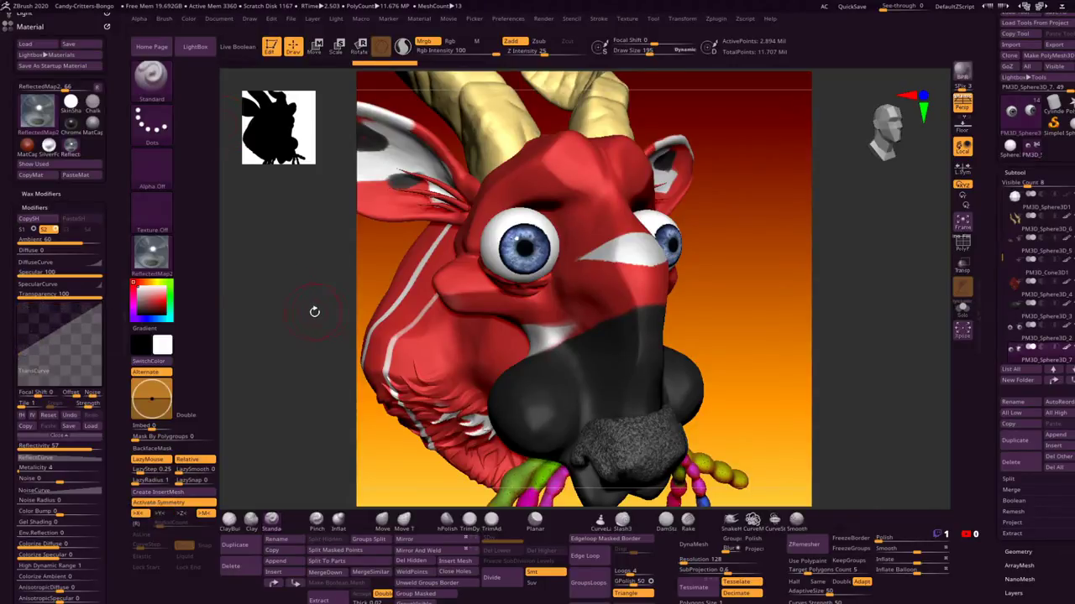
pyautogui.moveTo(311, 307); pyautogui.dragTo(311, 309)
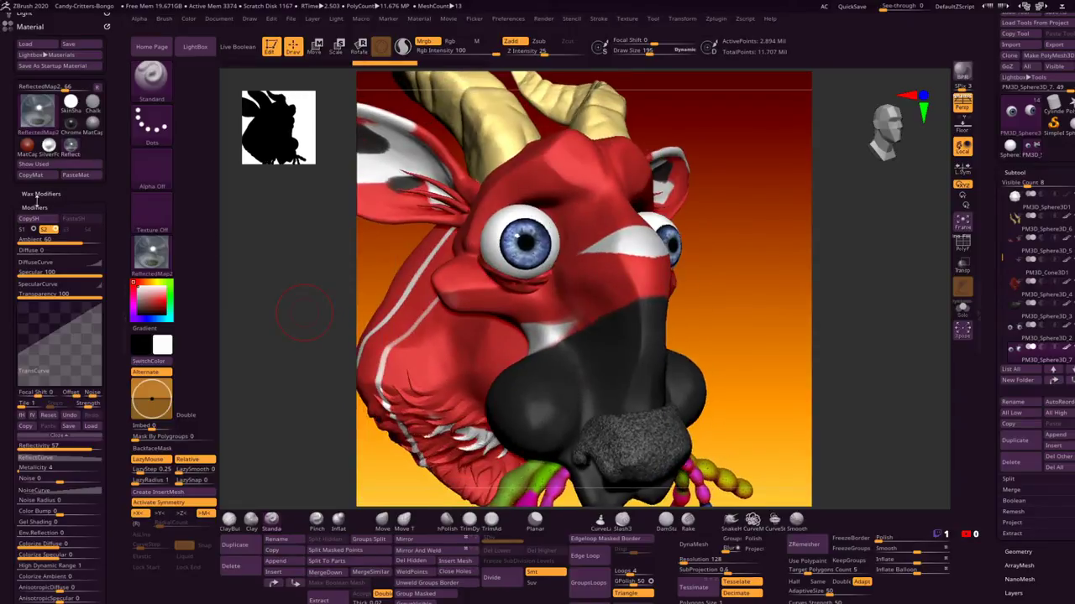
pyautogui.scroll(1, 8, 164)
pyautogui.scroll(1, 4, 86)
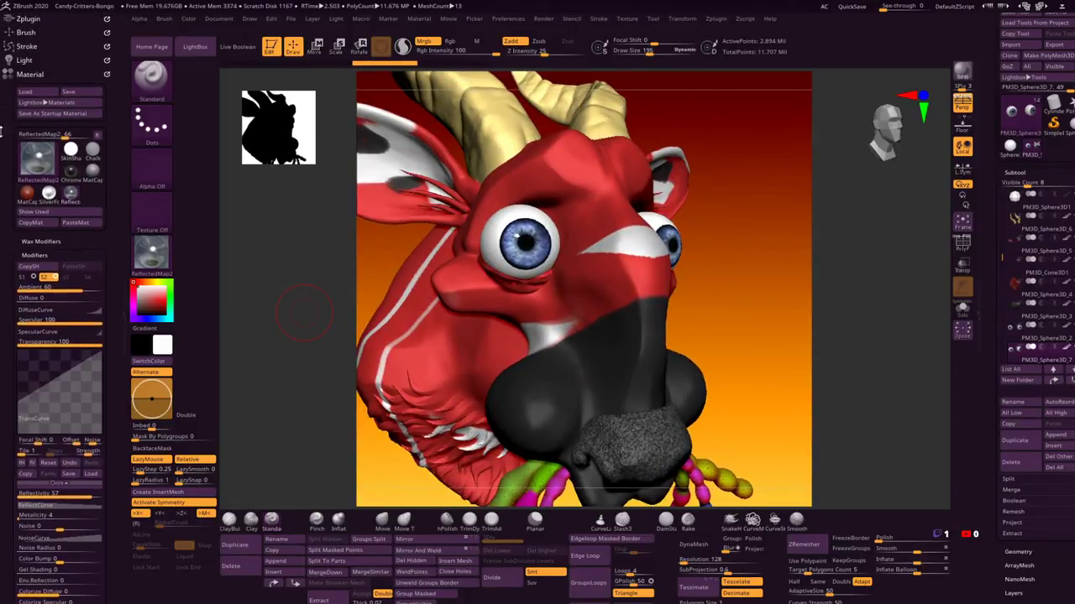
pyautogui.click(32, 75)
pyautogui.click(26, 115)
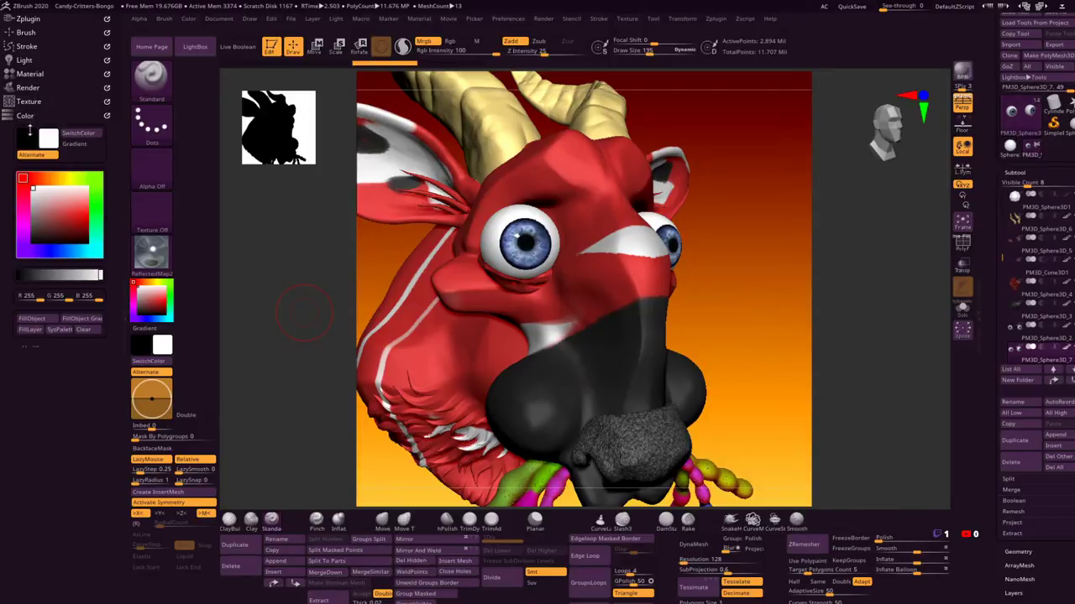
pyautogui.click(46, 319)
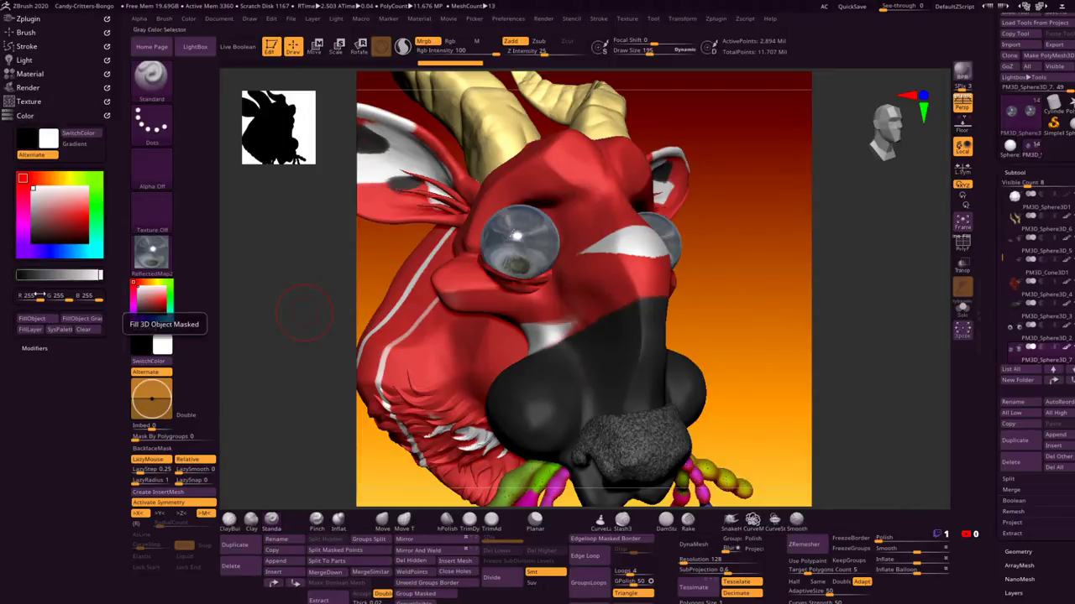
pyautogui.click(32, 74)
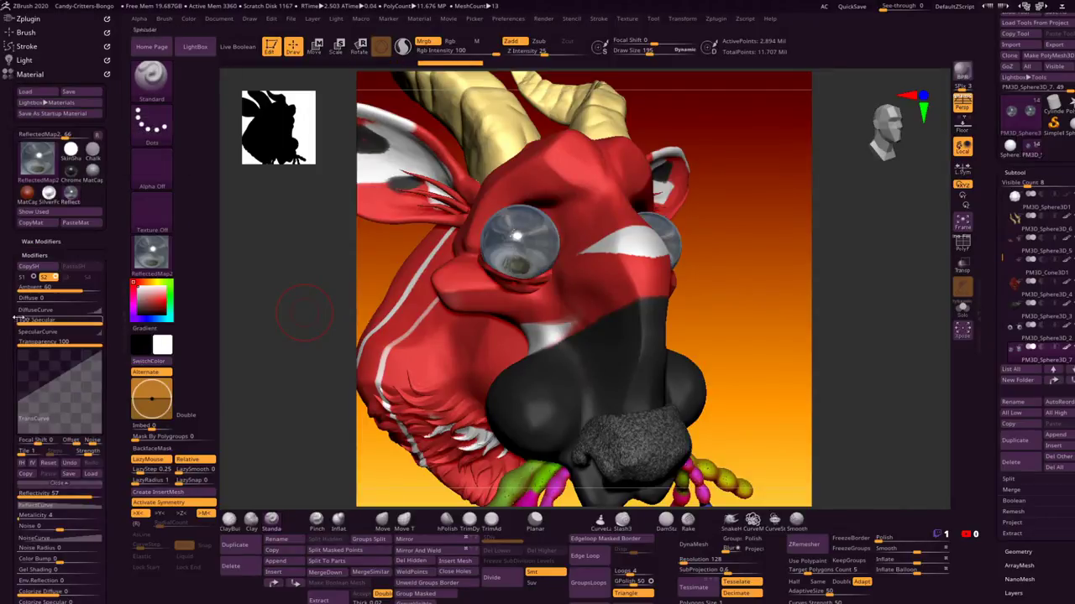
pyautogui.scroll(-3, 22, 285)
pyautogui.moveTo(17, 326); pyautogui.dragTo(96, 315)
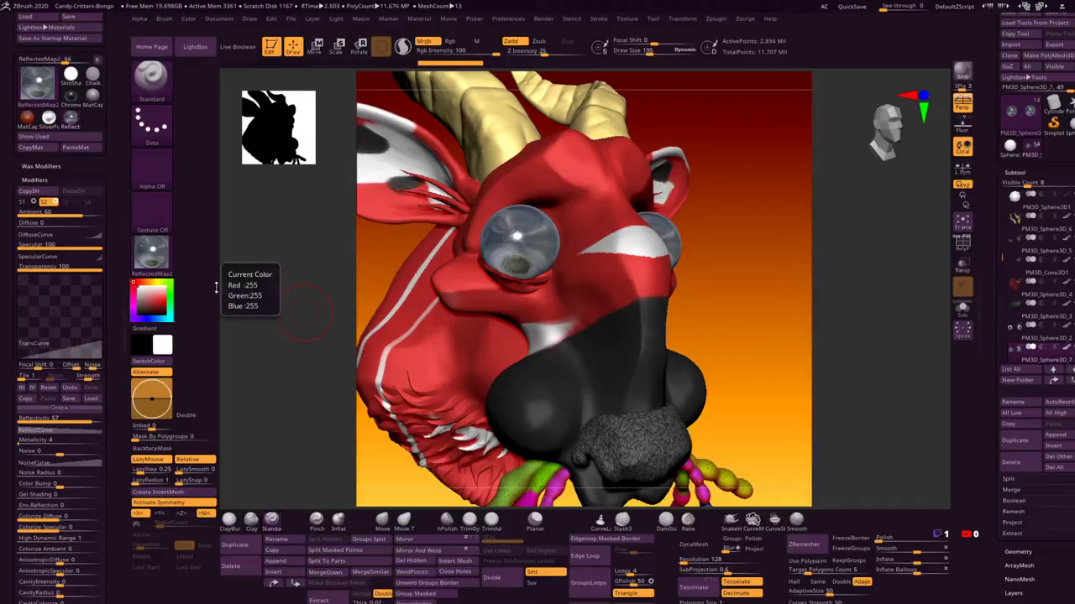
pyautogui.moveTo(276, 280); pyautogui.dragTo(245, 290)
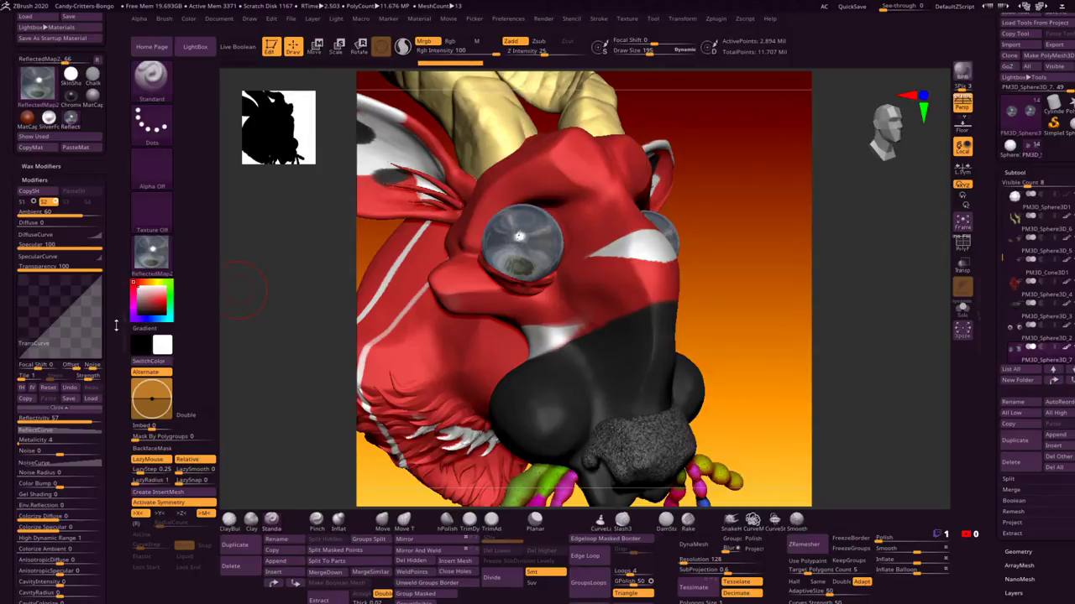
pyautogui.scroll(2, 111, 324)
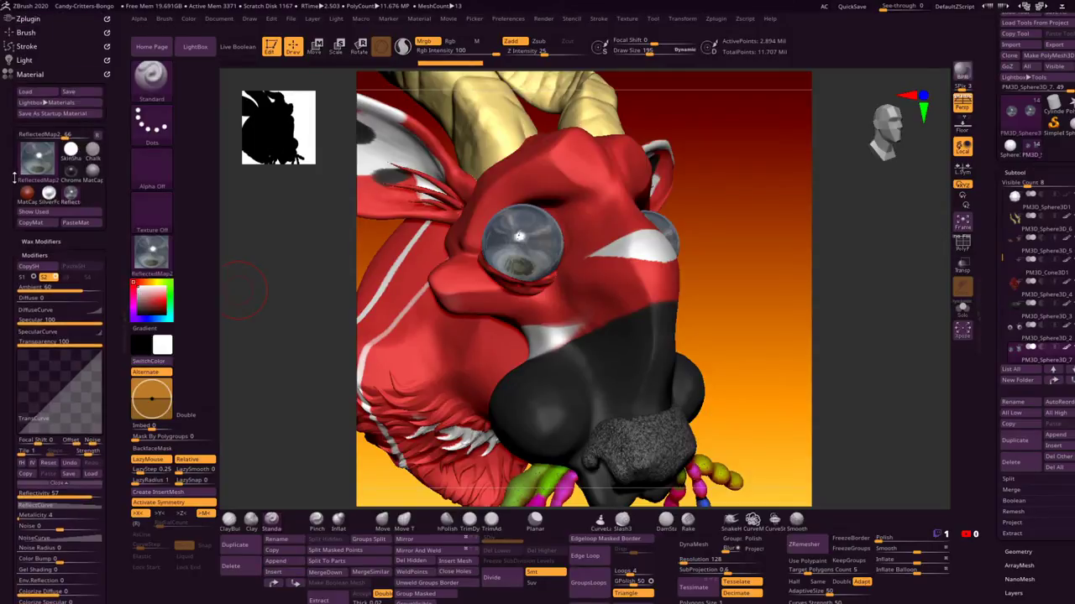
# Step: Rename the glassy eye subtool to 'eye reflections'
pyautogui.moveTo(1049, 363)
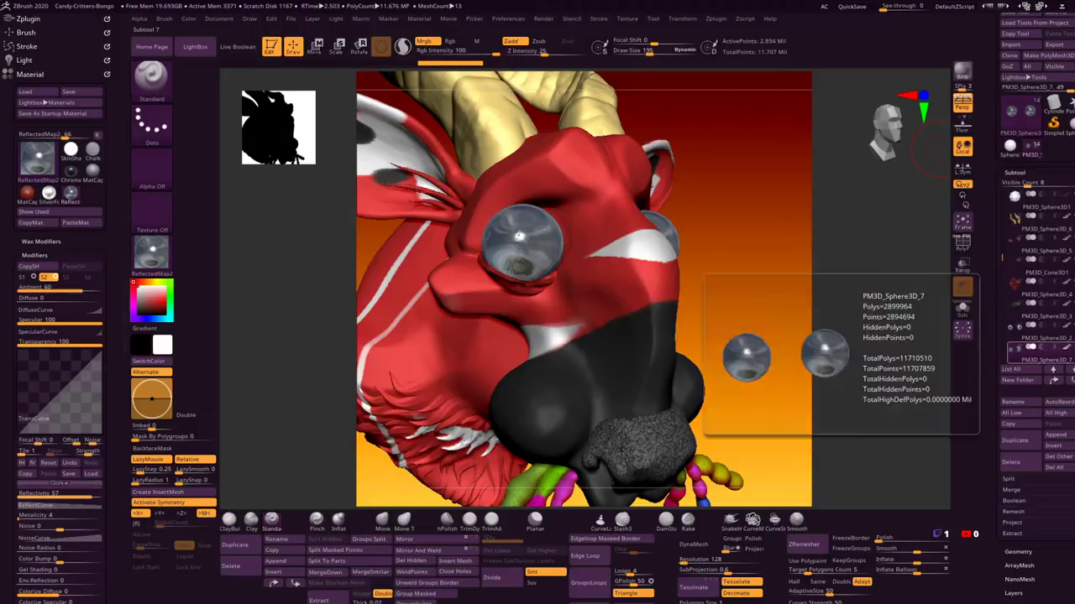
pyautogui.click(1031, 410)
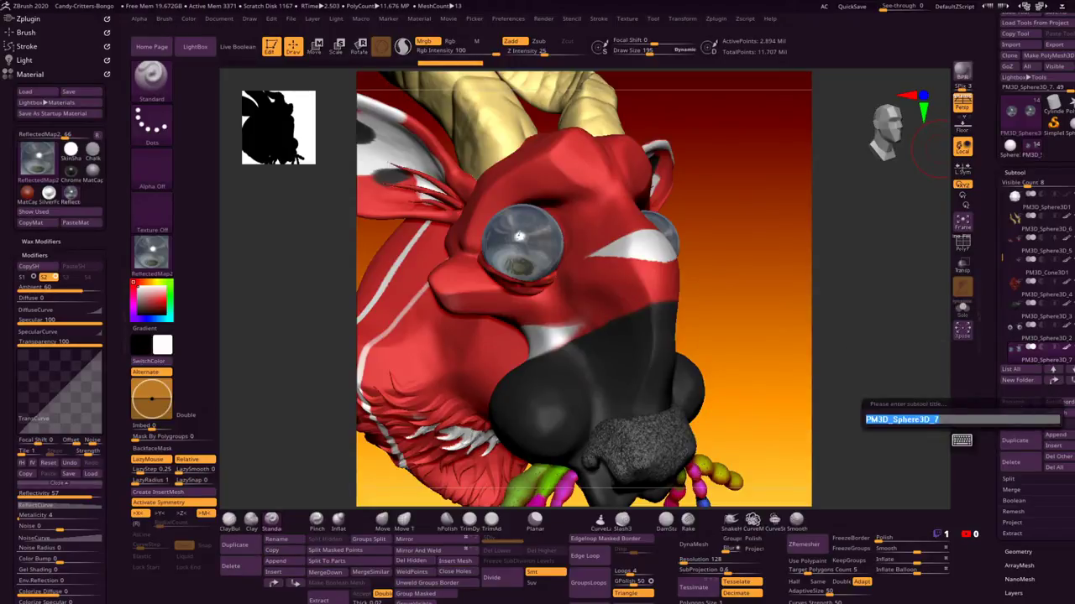
pyautogui.write('eye reflec')
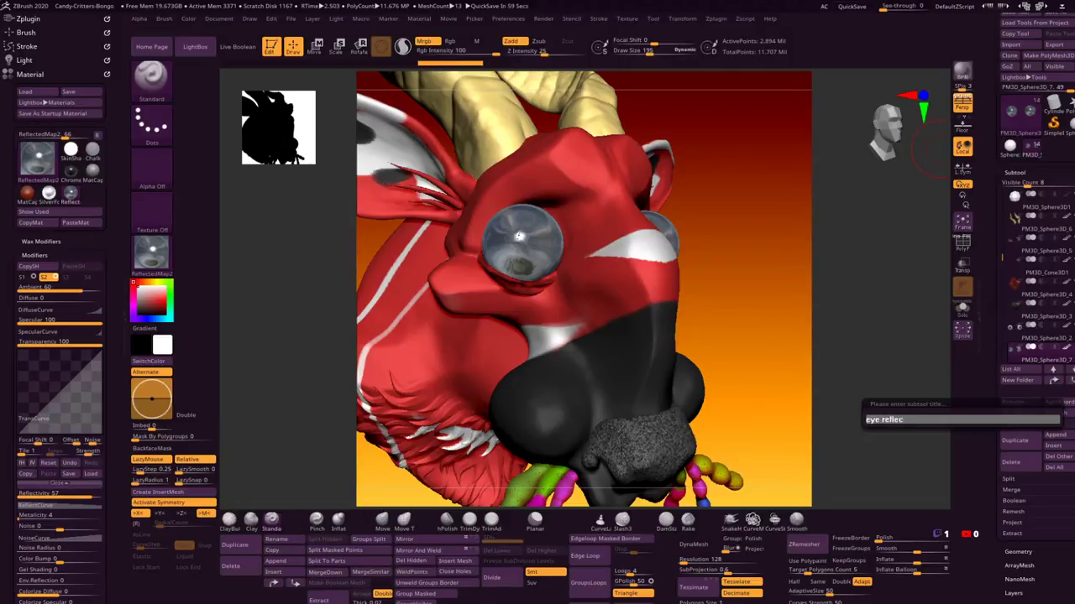
pyautogui.write('tions')
pyautogui.press('Return')
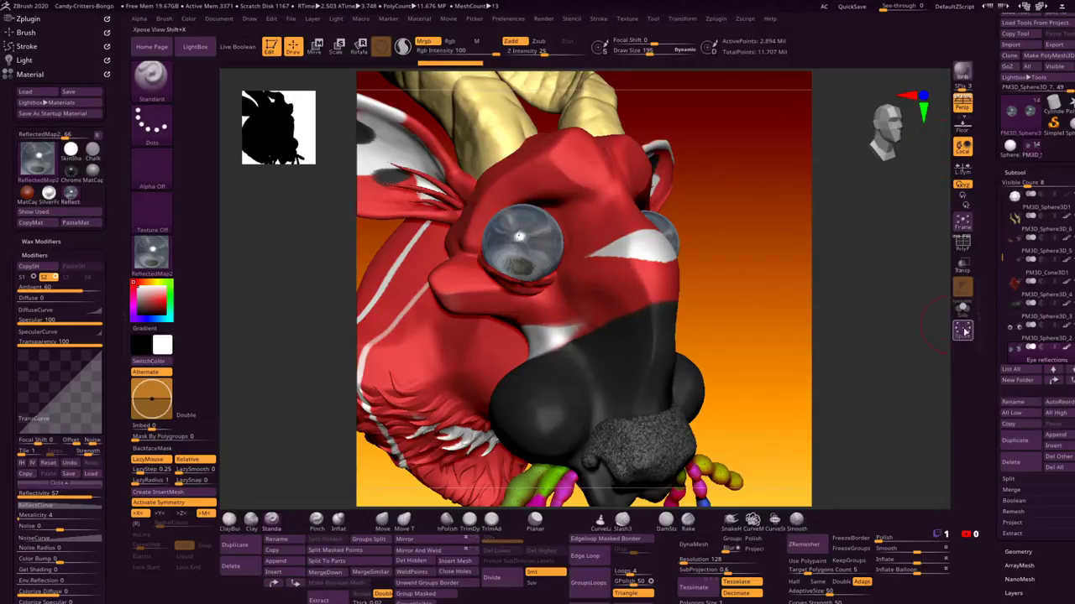
# Step: Select the lower eyelid subtool and zoom in close on the eye
pyautogui.click(1030, 341)
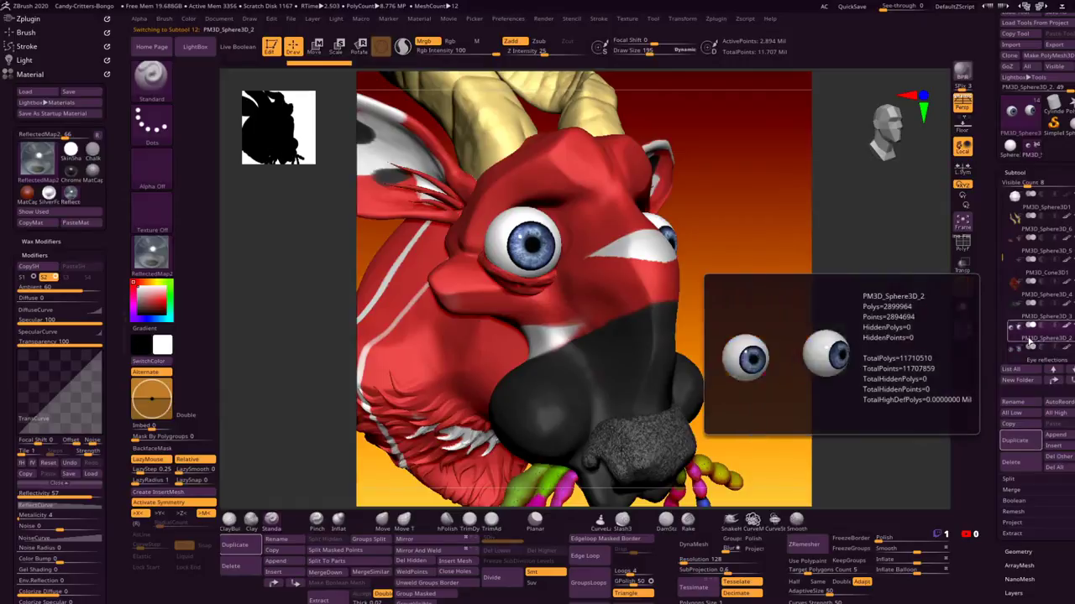
pyautogui.moveTo(736, 282); pyautogui.dragTo(544, 285)
pyautogui.keyDown('alt'); pyautogui.click(544, 286); pyautogui.keyUp('alt')
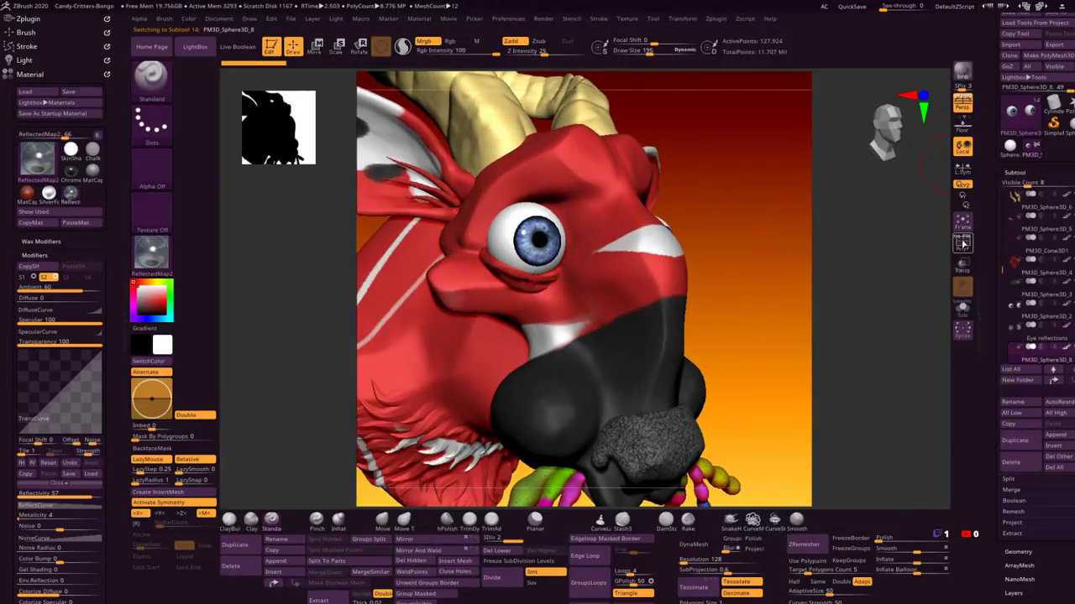
pyautogui.moveTo(748, 300)
pyautogui.keyDown('alt'); pyautogui.mouseDown()
pyautogui.moveTo(794, 286)
pyautogui.moveTo(722, 353)
pyautogui.mouseUp(); pyautogui.keyUp('alt')
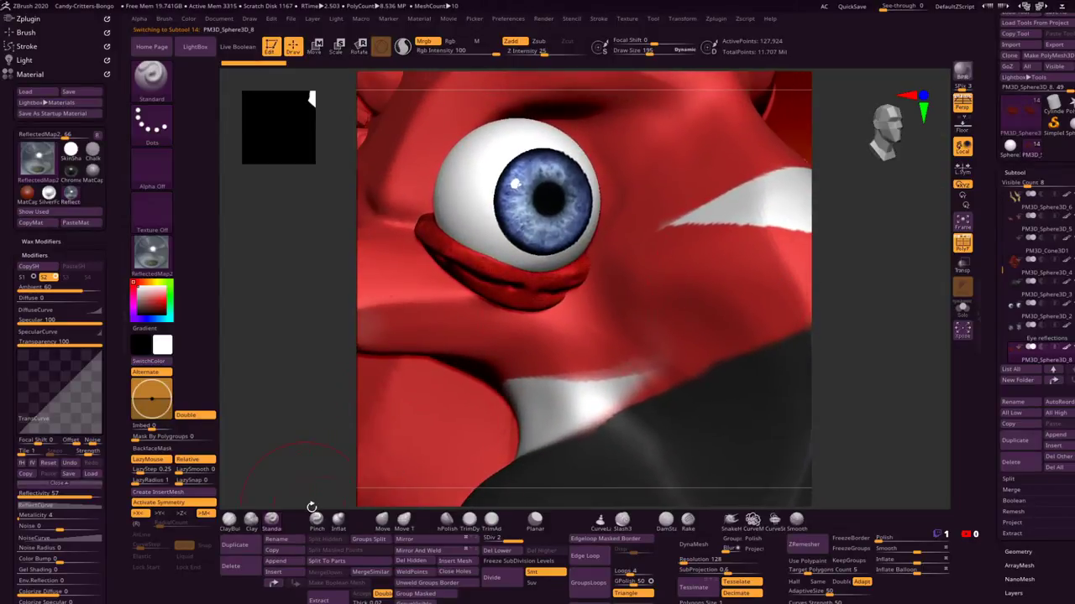
# Step: Pick DamStandard and ZRemesh the lower eyelid down to 8,988 active points
pyautogui.click(665, 520)
pyautogui.press('space')
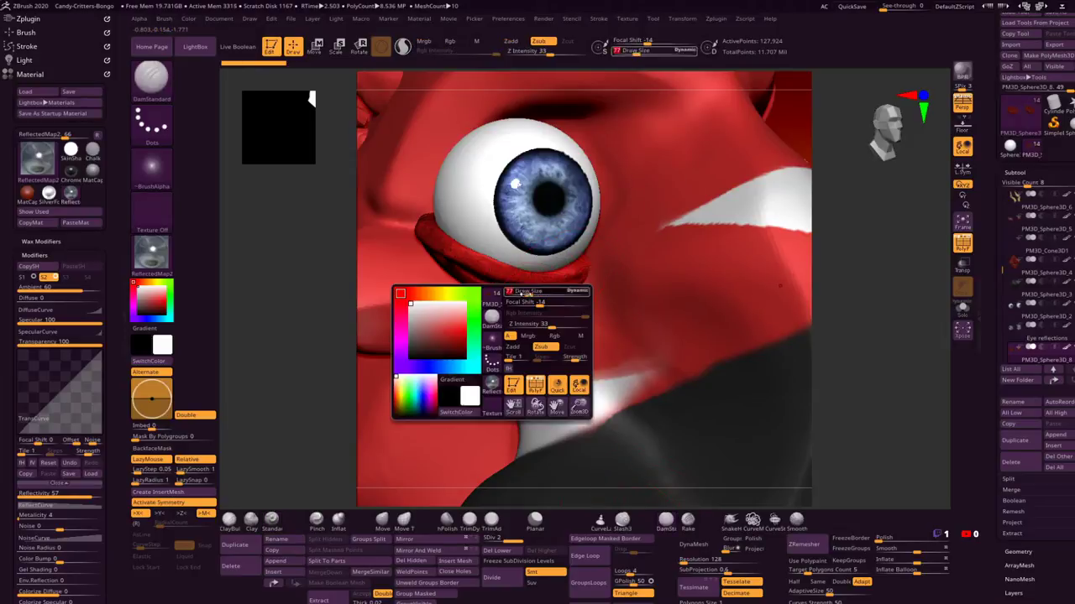
pyautogui.click(812, 545)
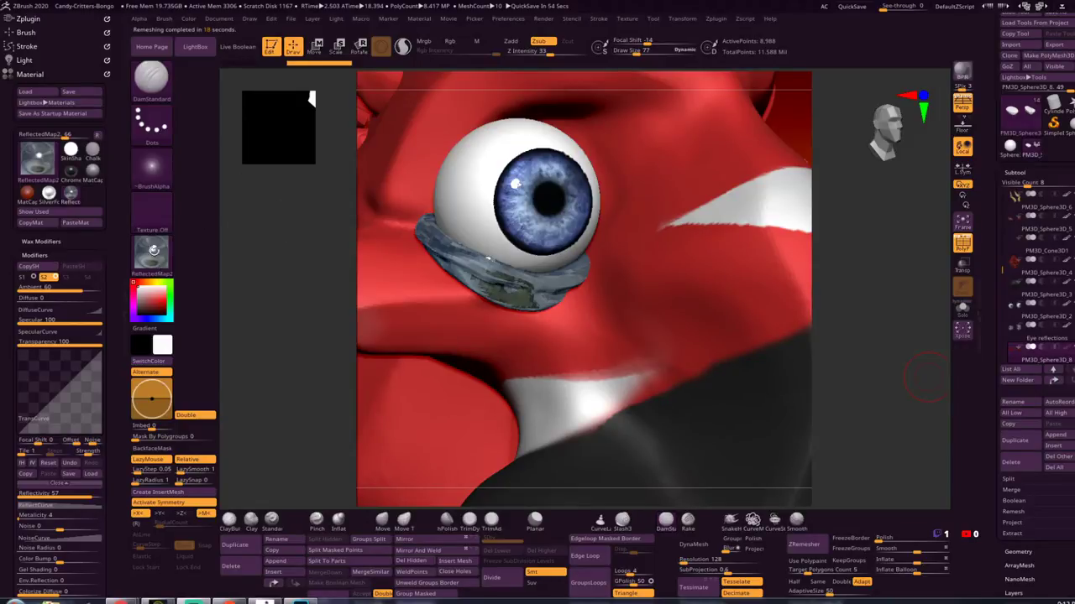
# Step: Apply BasicMaterial2 to the eyelid and fill it with the skin's red (R 222, G 48, B 48)
pyautogui.click(152, 252)
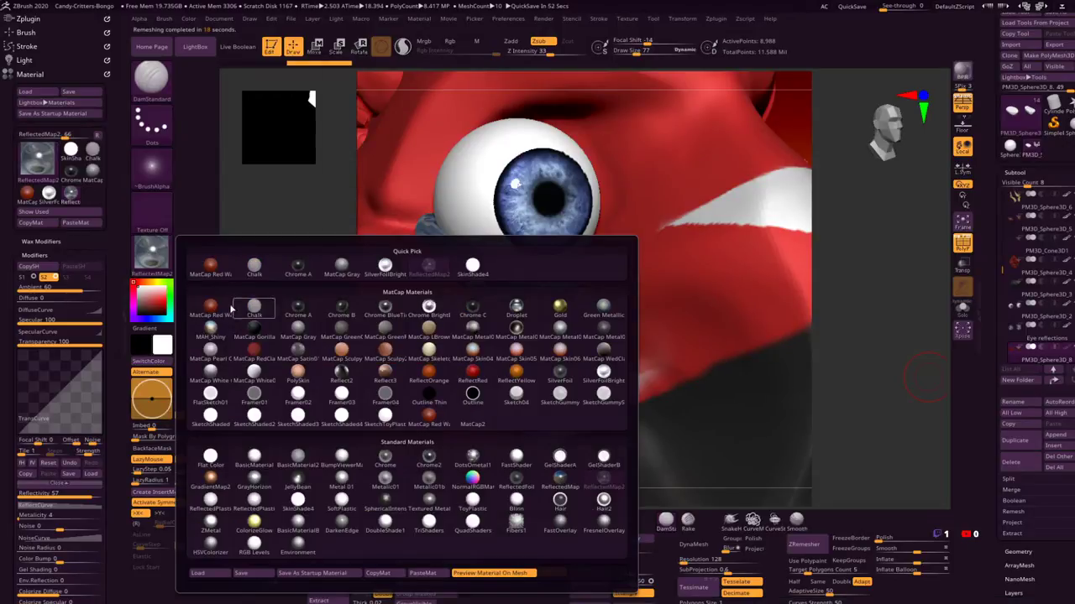
pyautogui.click(298, 456)
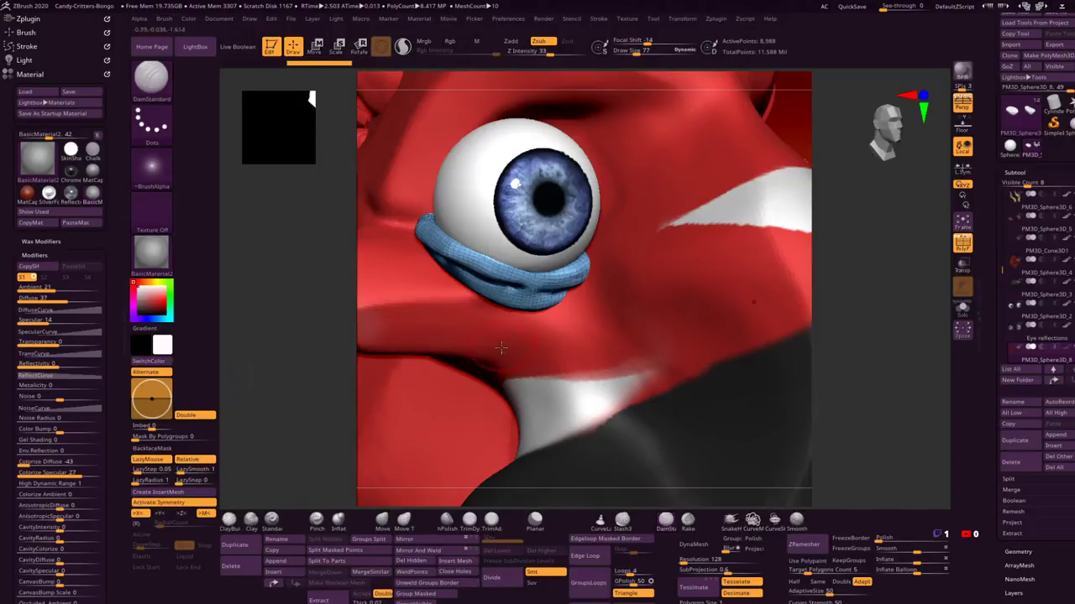
pyautogui.press('c')
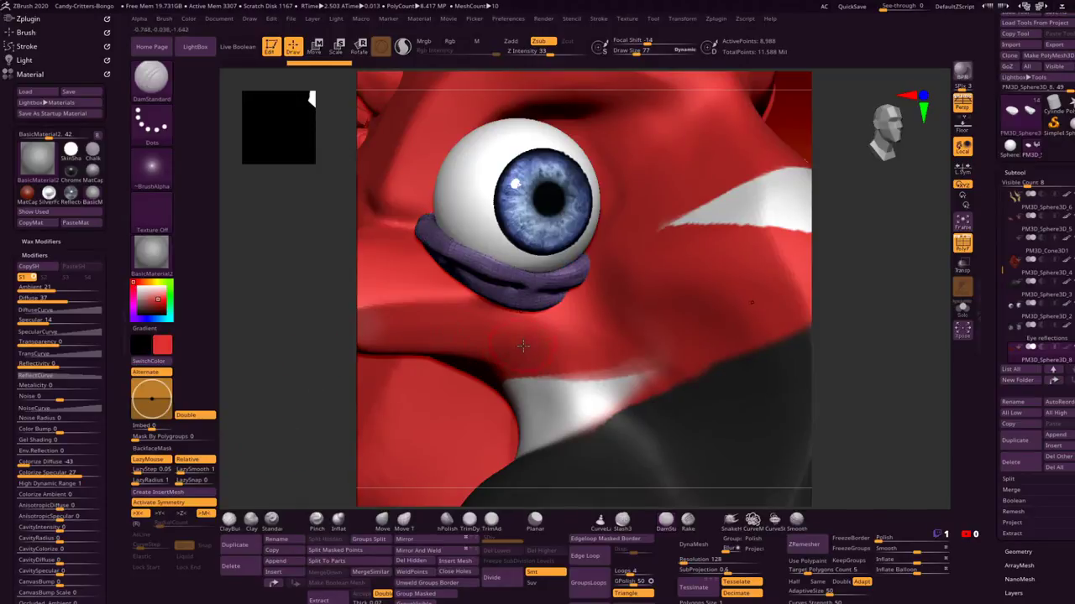
pyautogui.click(35, 254)
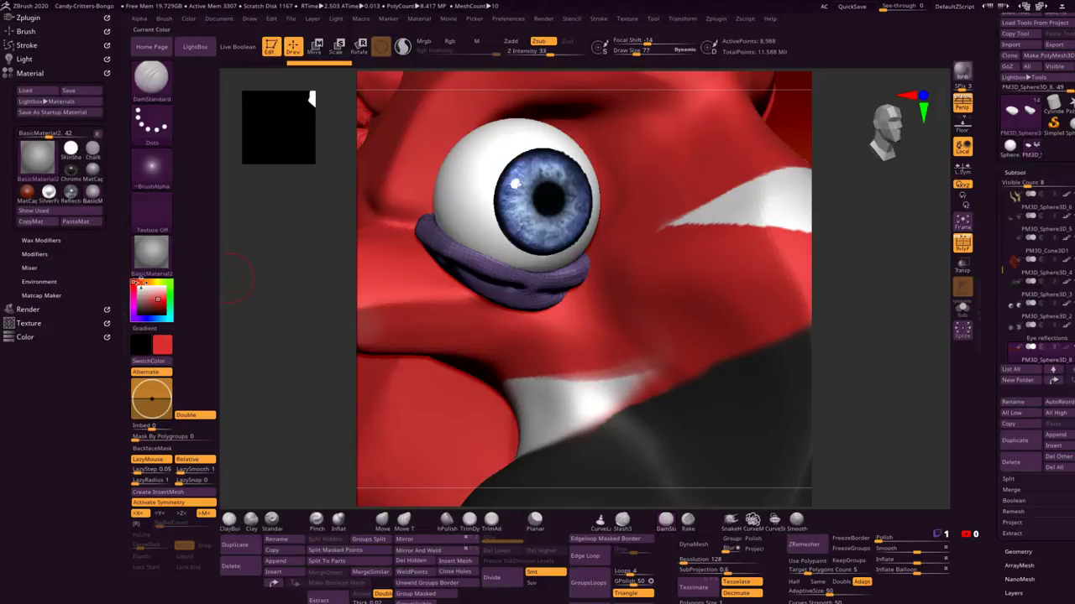
pyautogui.click(151, 252)
pyautogui.click(235, 255)
pyautogui.click(26, 336)
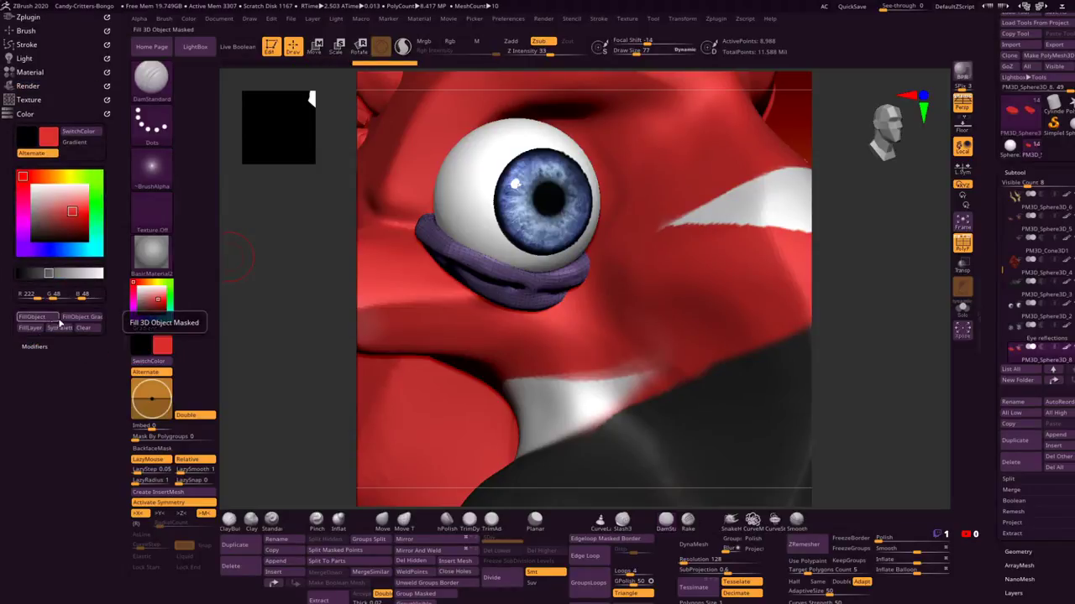
pyautogui.click(51, 322)
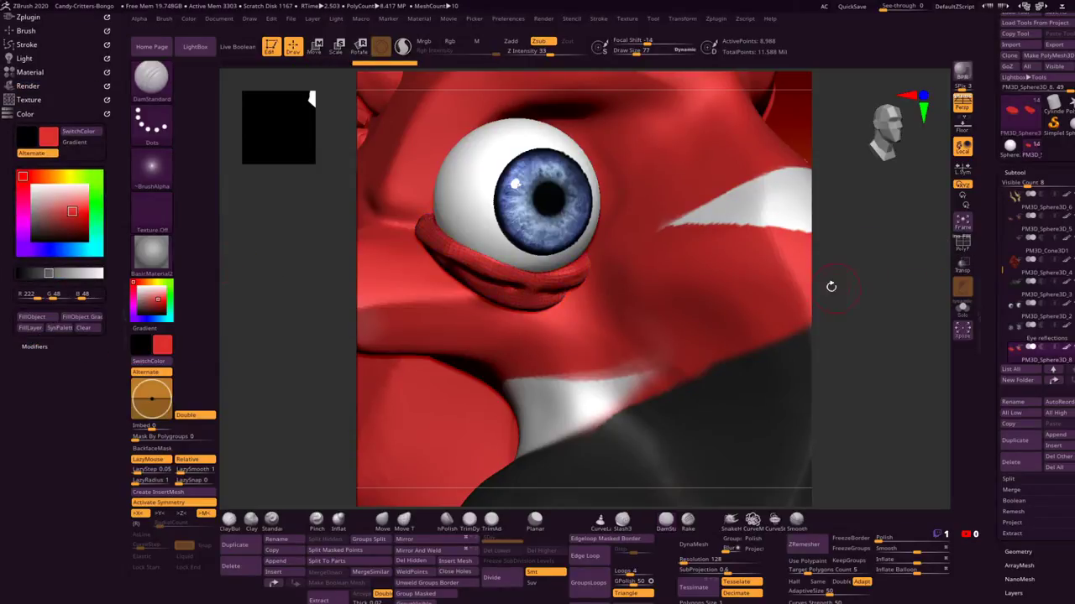
# Step: ZRemesh the lower eyelid with Half enabled, down to 3,862 active points
pyautogui.moveTo(866, 278)
pyautogui.mouseDown()
pyautogui.moveTo(859, 257)
pyautogui.moveTo(864, 280)
pyautogui.moveTo(825, 461)
pyautogui.mouseUp()
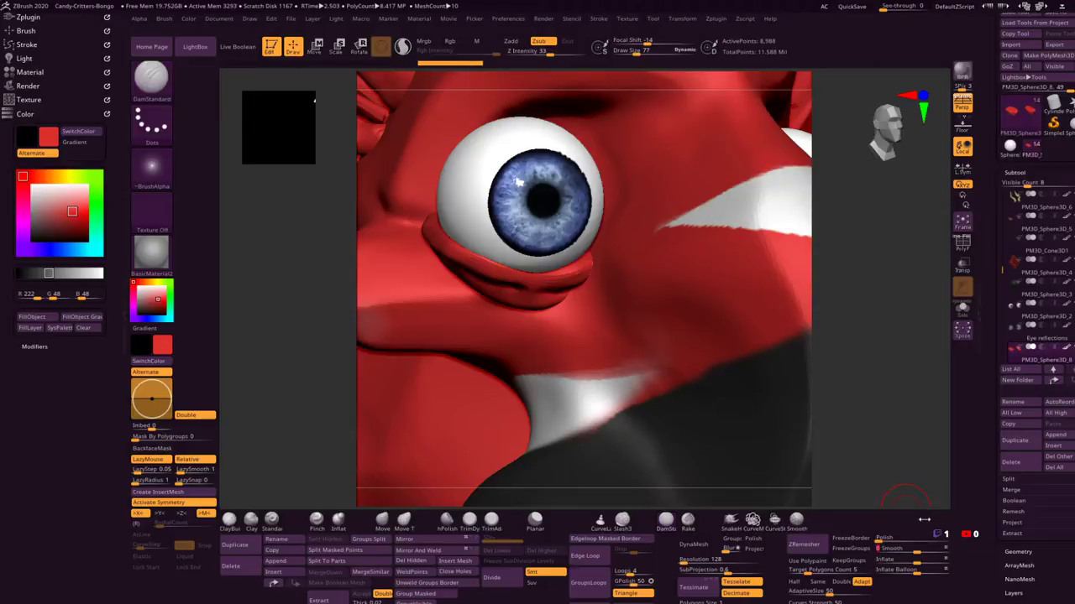
pyautogui.click(795, 582)
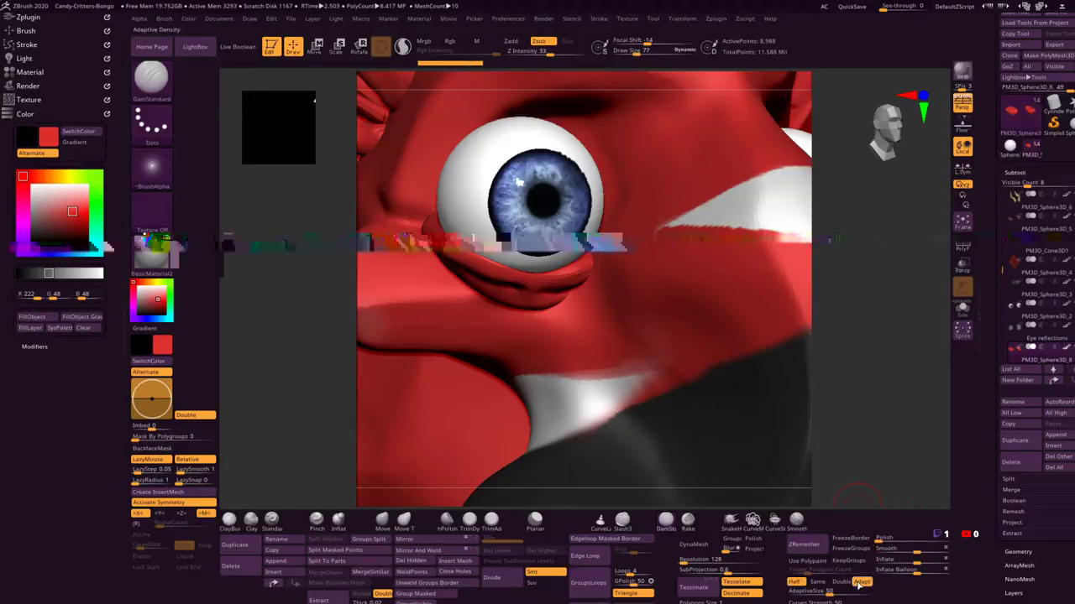
pyautogui.click(804, 544)
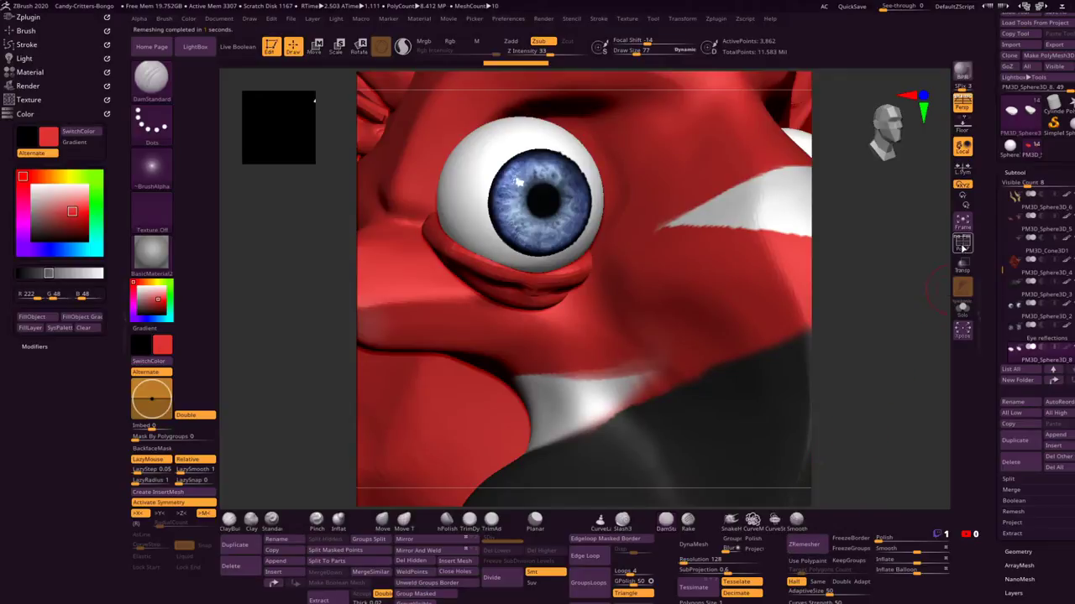
# Step: Sculpt the lower eyelid into a thicker, puffier rim beneath the eye
pyautogui.moveTo(839, 325); pyautogui.dragTo(851, 300)
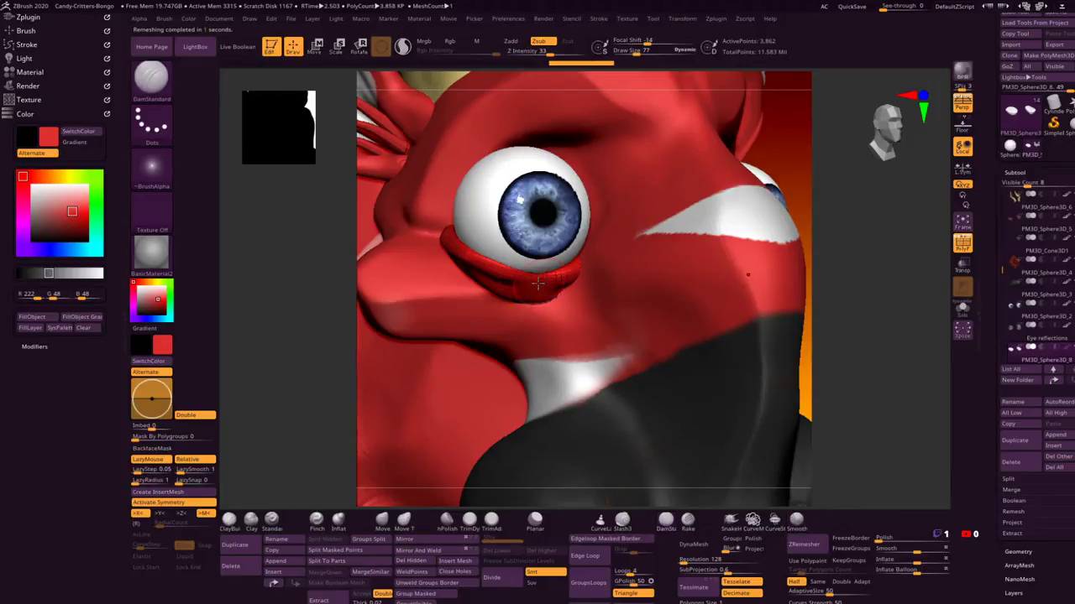
pyautogui.press('ctrl')
pyautogui.press('space')
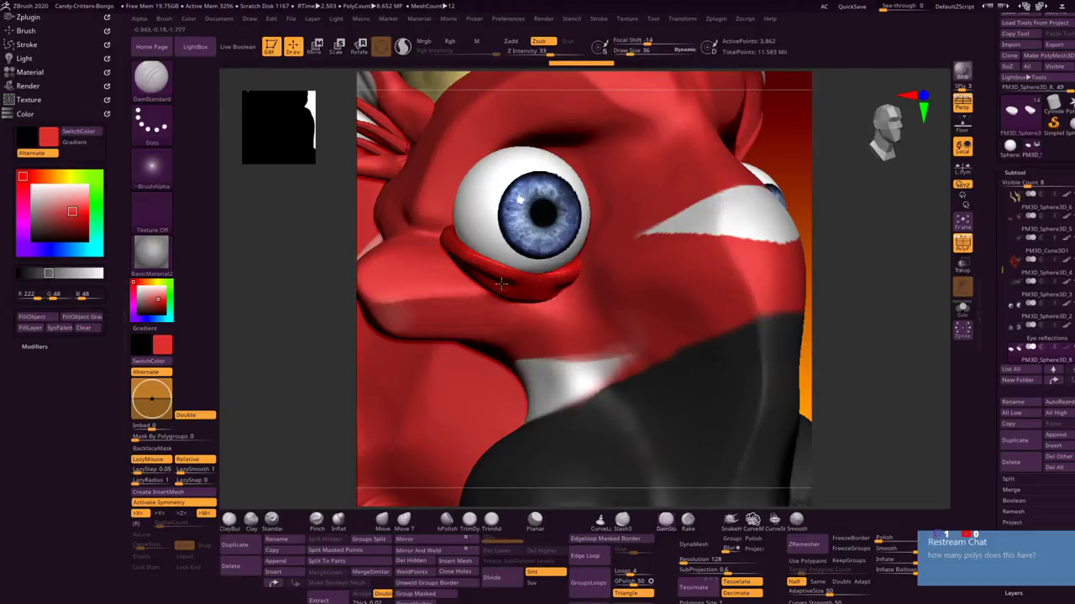
pyautogui.moveTo(512, 284); pyautogui.dragTo(559, 291)
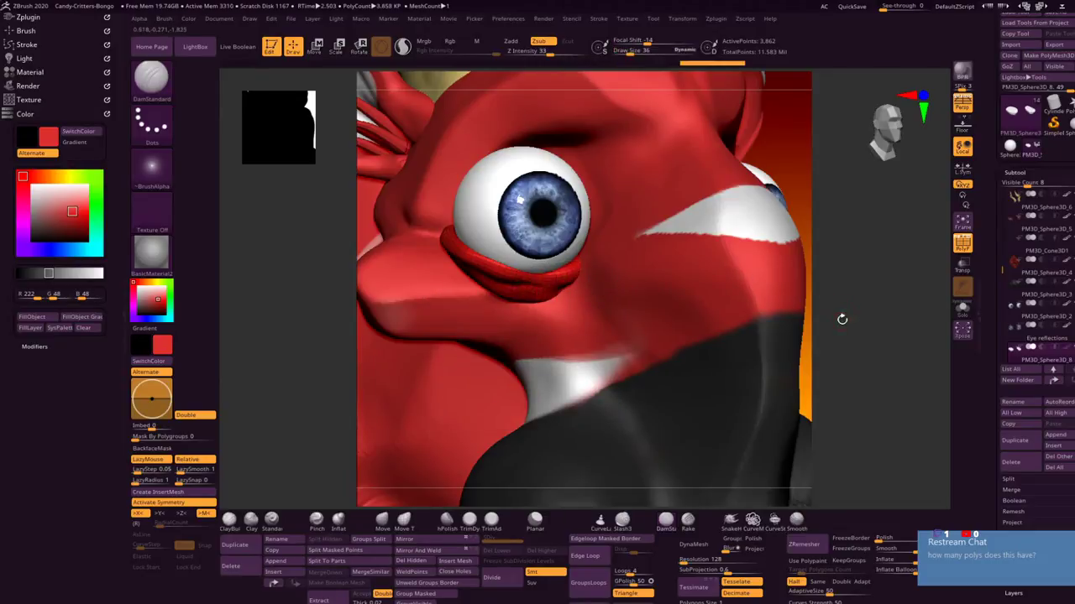
pyautogui.moveTo(840, 317); pyautogui.dragTo(864, 316)
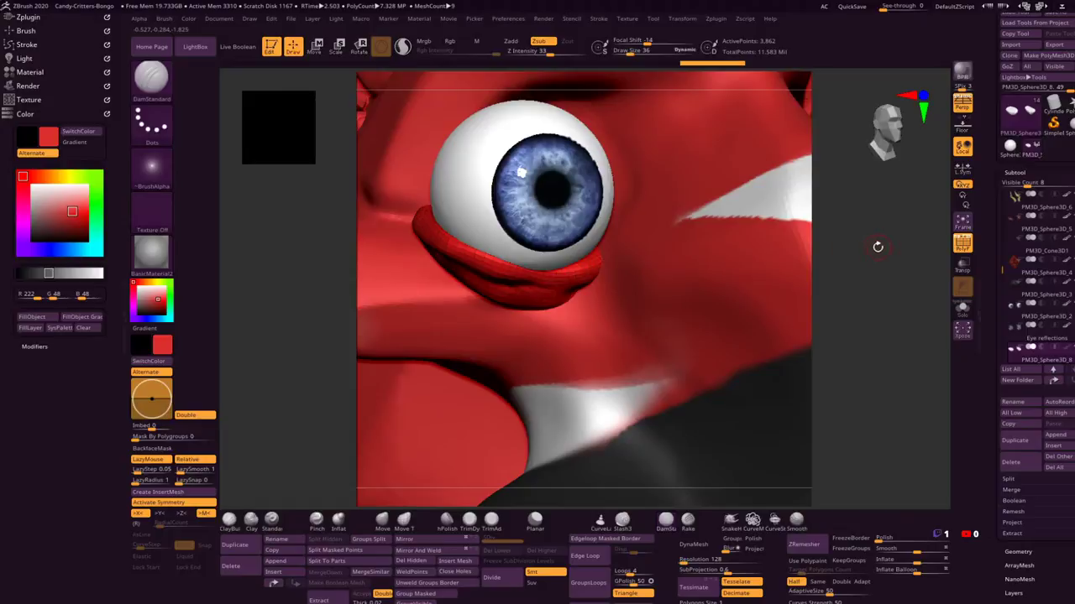
pyautogui.moveTo(877, 246); pyautogui.dragTo(869, 257)
pyautogui.moveTo(566, 295)
pyautogui.mouseDown()
pyautogui.moveTo(520, 309)
pyautogui.moveTo(480, 301)
pyautogui.mouseUp()
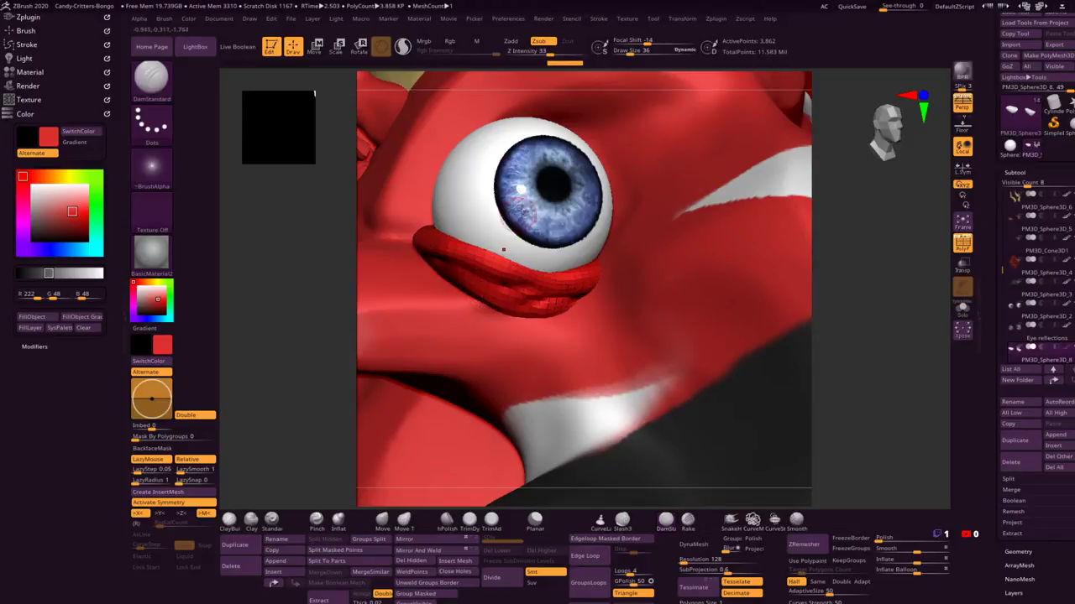
# Step: Check the eyeball, return to the eyelid subtool and frame the whole head
pyautogui.keyDown('alt'); pyautogui.click(502, 222); pyautogui.keyUp('alt')
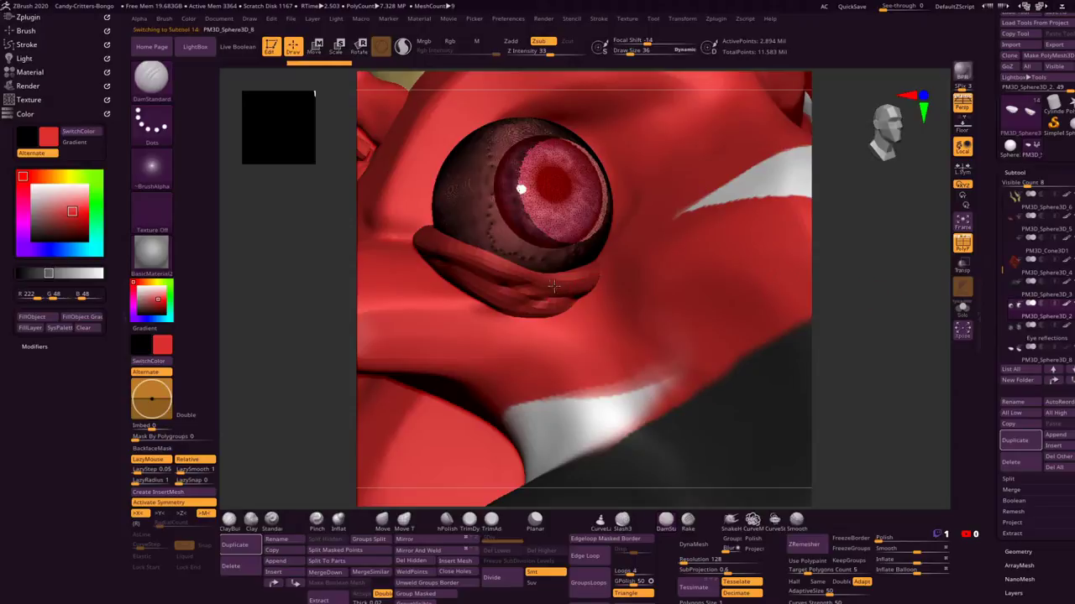
pyautogui.keyDown('alt'); pyautogui.click(758, 275); pyautogui.keyUp('alt')
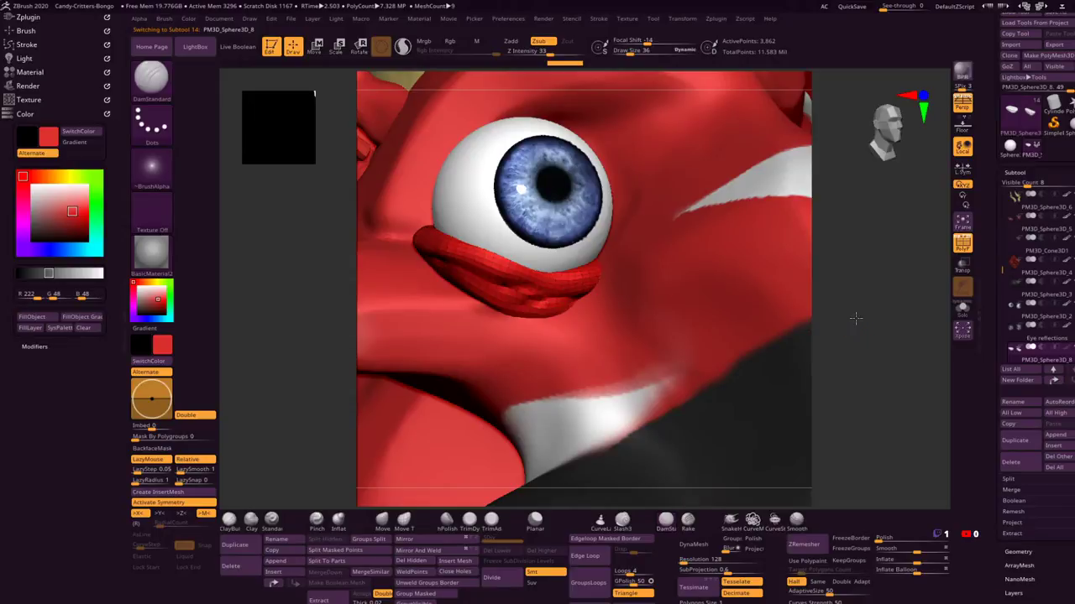
pyautogui.press('f')
pyautogui.moveTo(719, 319); pyautogui.dragTo(718, 335)
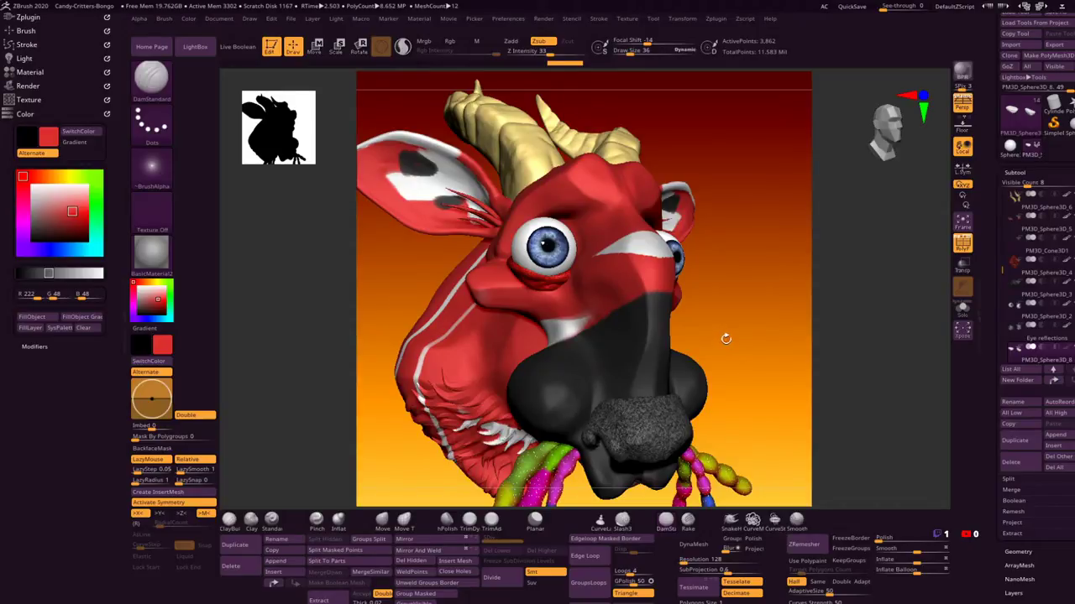
# Step: Rotate the head to inspect it, then select the PM3D_Sphere3D_1 head subtool
pyautogui.moveTo(729, 338)
pyautogui.mouseDown()
pyautogui.moveTo(737, 333)
pyautogui.moveTo(721, 336)
pyautogui.mouseUp()
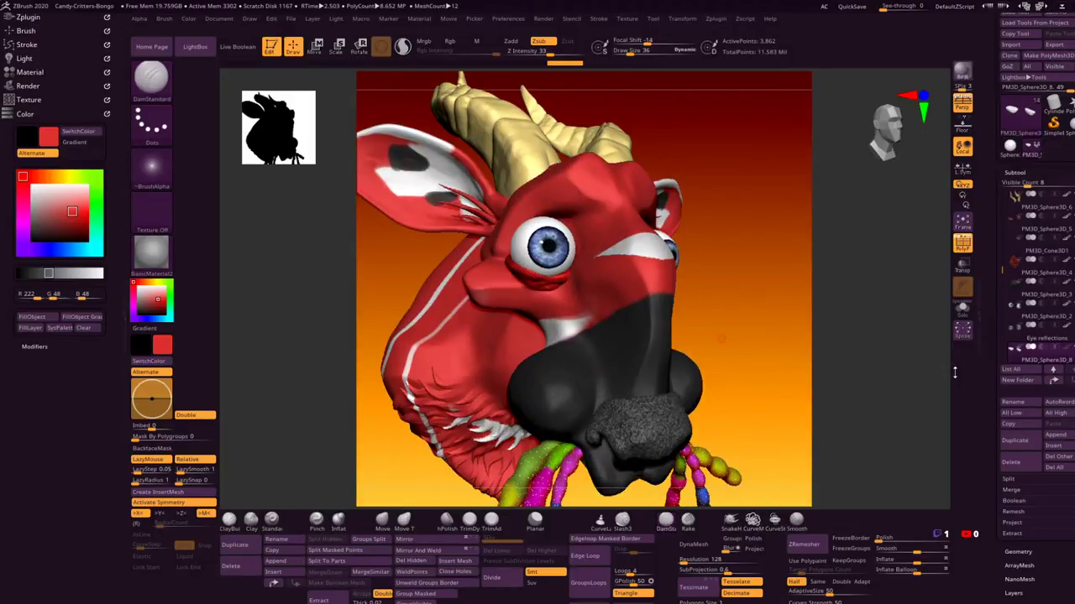
pyautogui.moveTo(744, 333); pyautogui.dragTo(693, 340)
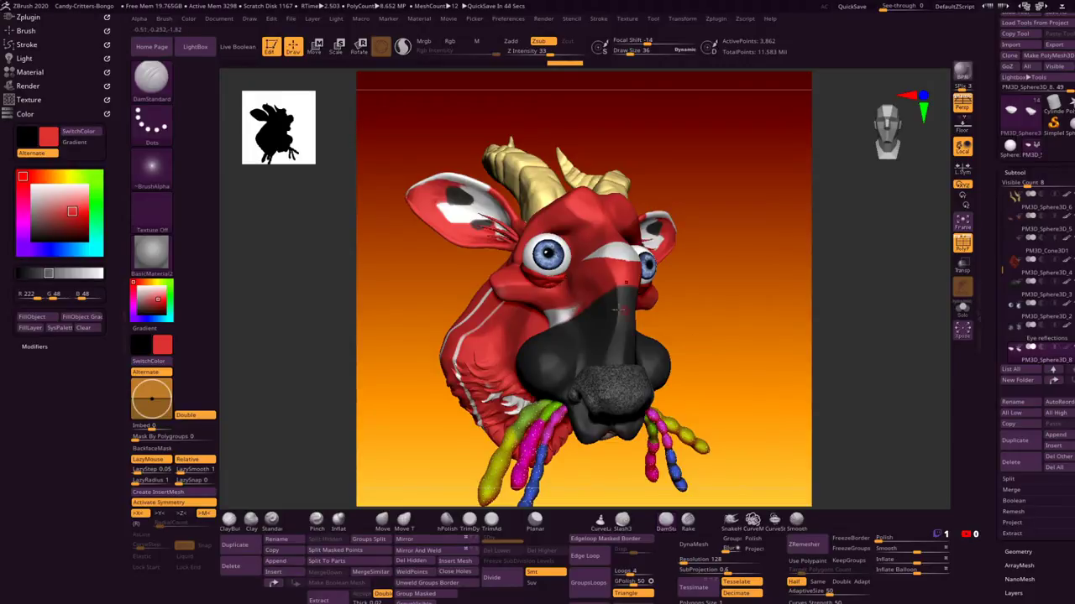
pyautogui.moveTo(691, 319); pyautogui.dragTo(701, 194)
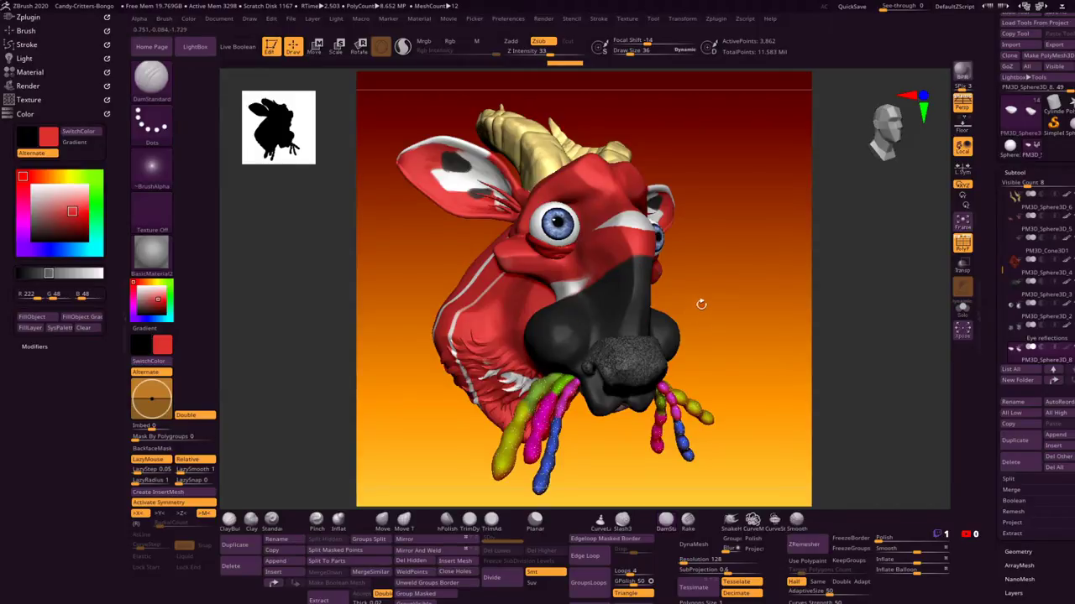
pyautogui.moveTo(700, 302); pyautogui.dragTo(713, 312)
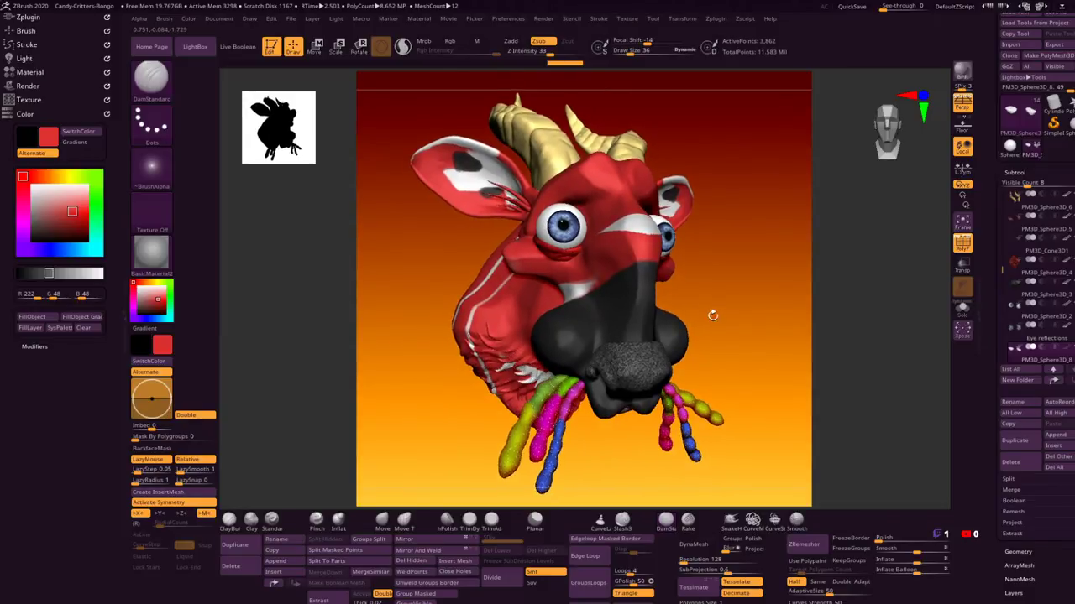
pyautogui.keyDown('alt'); pyautogui.click(640, 298); pyautogui.keyUp('alt')
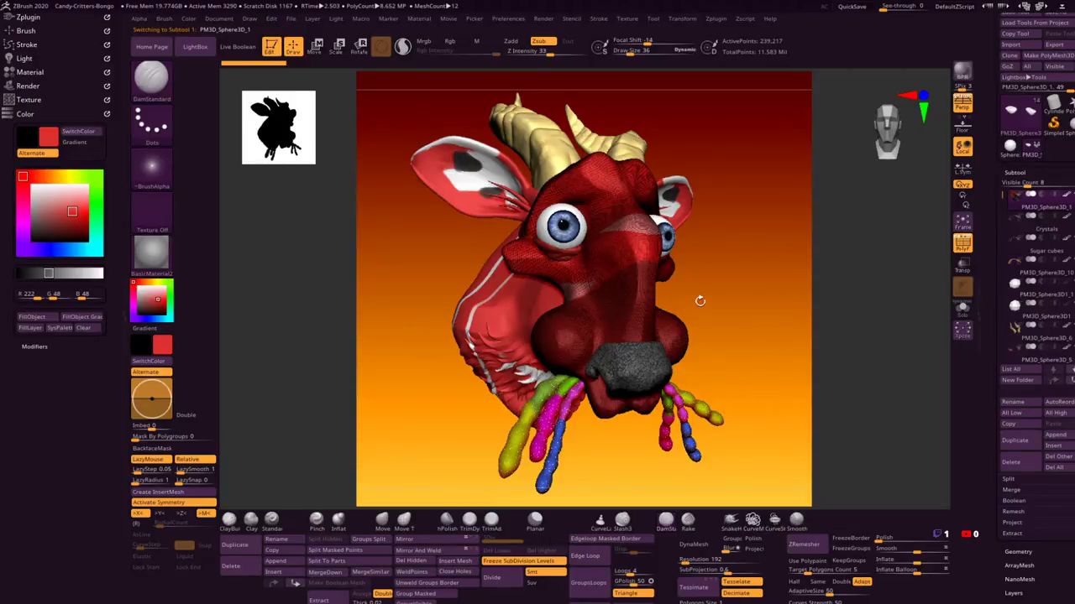
# Step: Switch to the TrimDynamic brush and enlarge its draw size to 182
pyautogui.moveTo(704, 303)
pyautogui.mouseDown()
pyautogui.moveTo(727, 297)
pyautogui.moveTo(682, 309)
pyautogui.mouseUp()
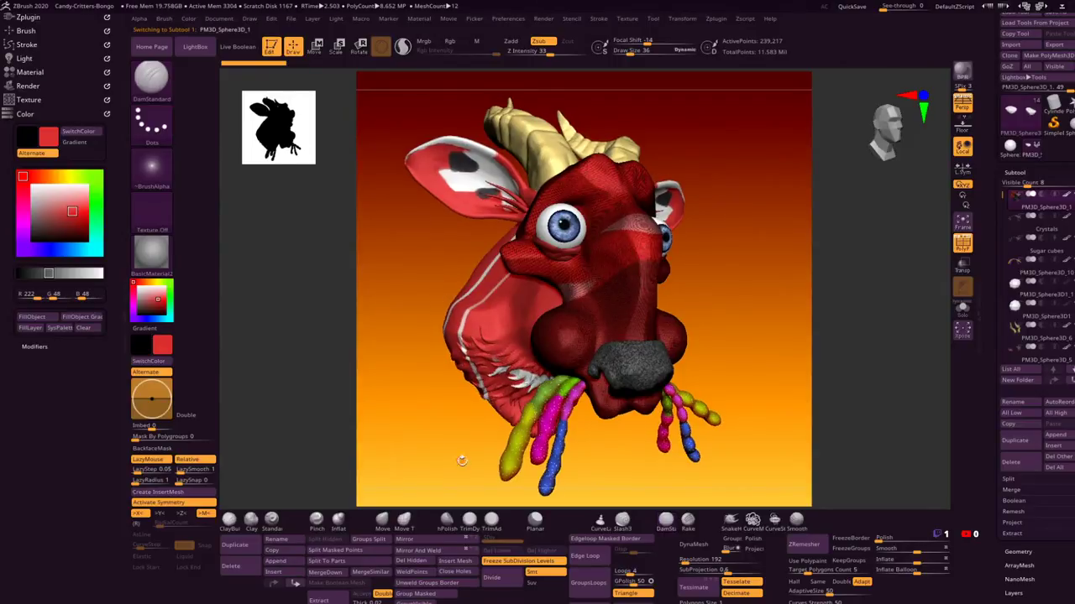
pyautogui.click(468, 521)
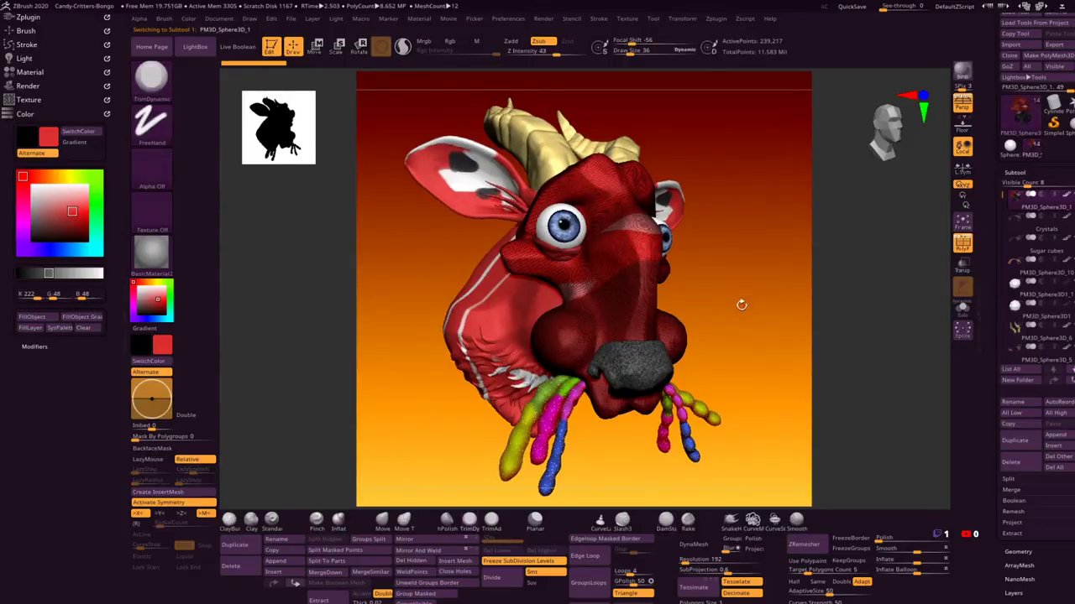
pyautogui.click(962, 243)
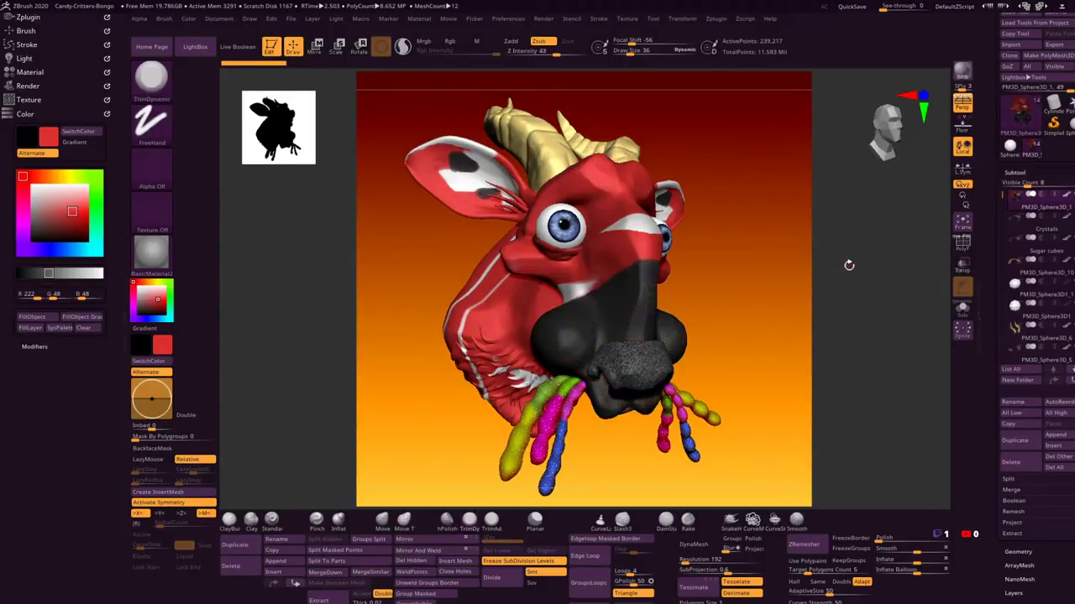
pyautogui.rightClick(625, 284)
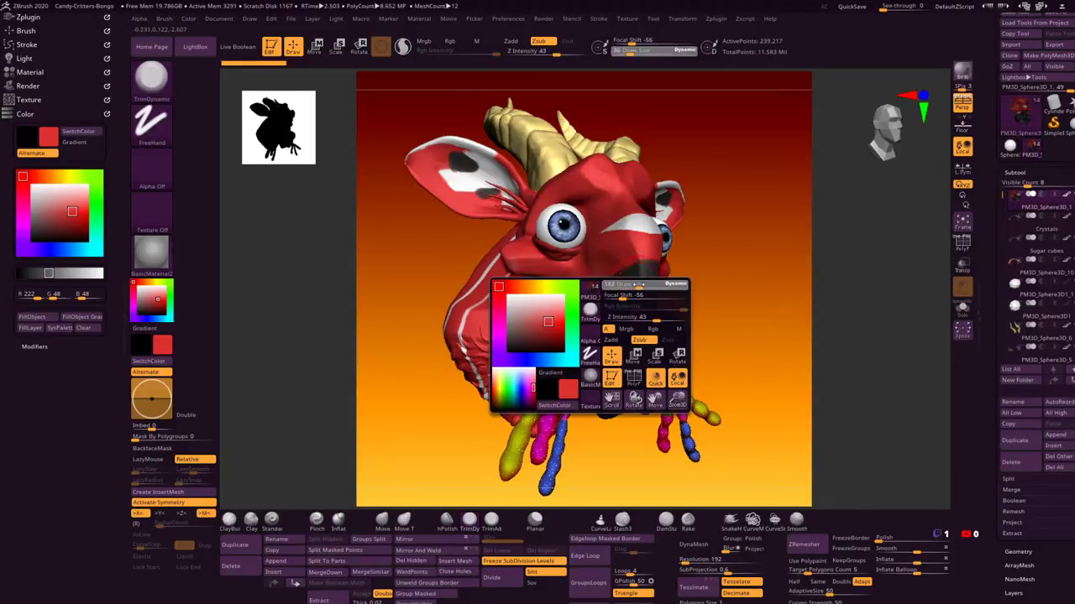
pyautogui.moveTo(636, 285); pyautogui.dragTo(643, 284)
# Step: Orbit the head from side profile round to a three-quarter view of the ear
pyautogui.moveTo(713, 288); pyautogui.dragTo(613, 278)
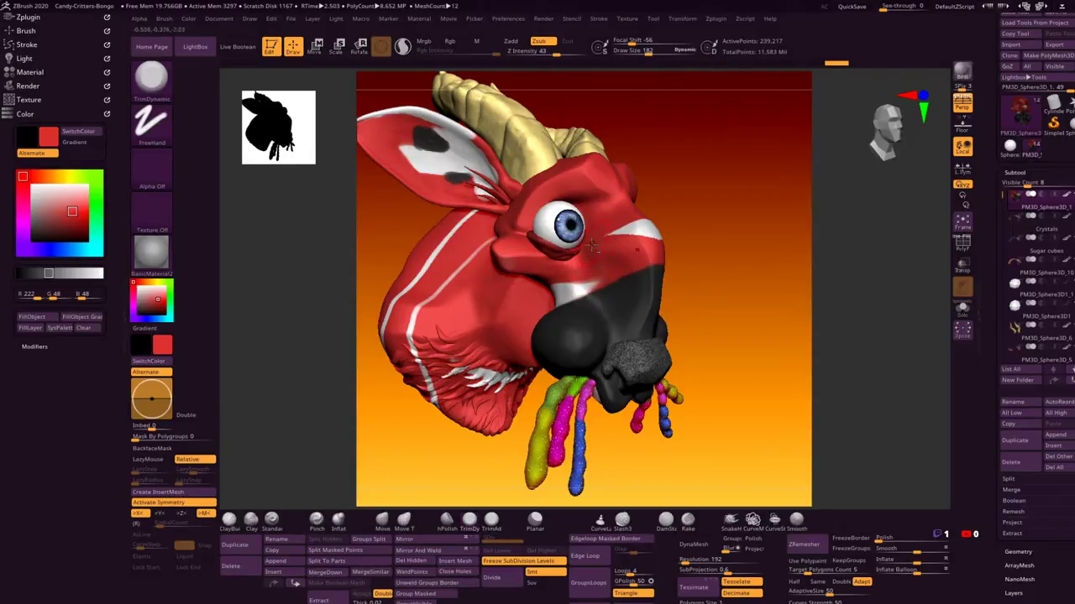
pyautogui.moveTo(751, 246); pyautogui.dragTo(621, 265)
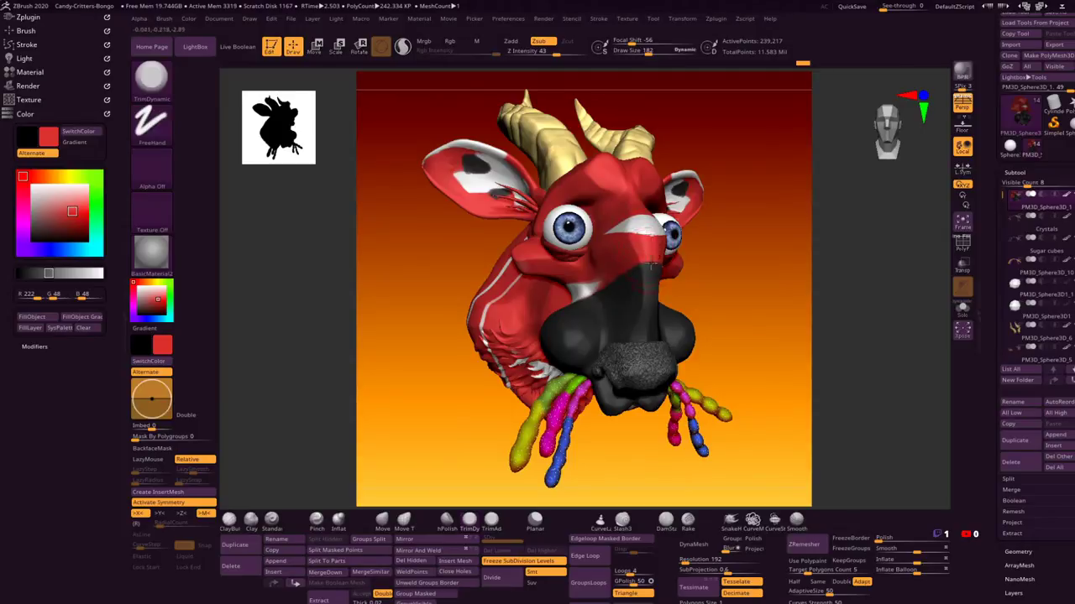
pyautogui.moveTo(709, 277)
pyautogui.mouseDown()
pyautogui.moveTo(723, 283)
pyautogui.moveTo(717, 261)
pyautogui.moveTo(656, 287)
pyautogui.mouseUp()
pyautogui.press('space')
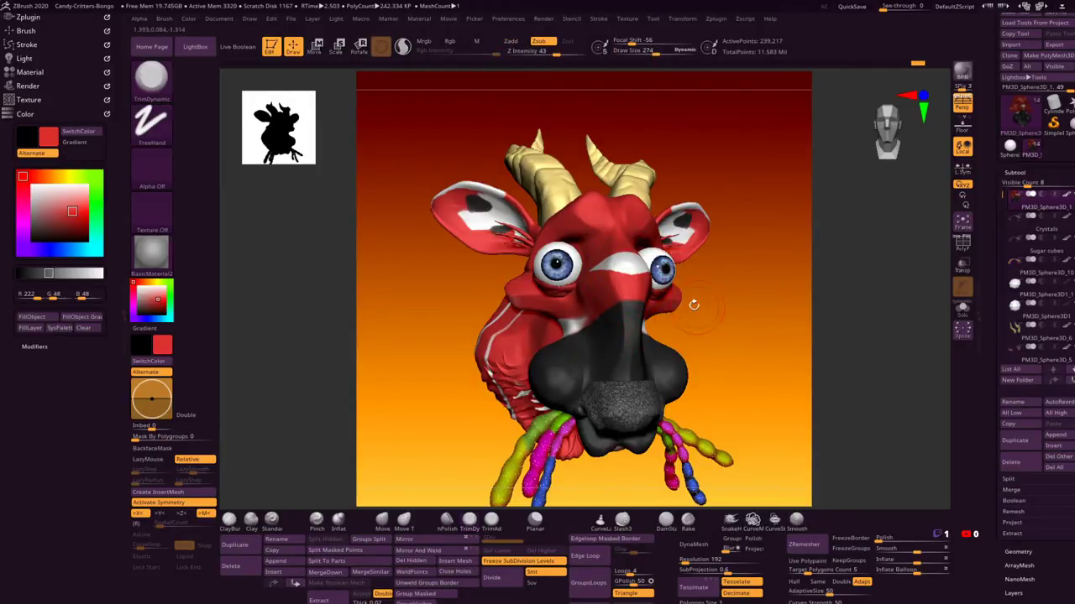
pyautogui.moveTo(694, 305); pyautogui.dragTo(609, 356)
# Step: Make the ear the active subtool and choose the Clay brush with FreeHand stroke
pyautogui.keyDown('alt'); pyautogui.click(609, 356); pyautogui.keyUp('alt')
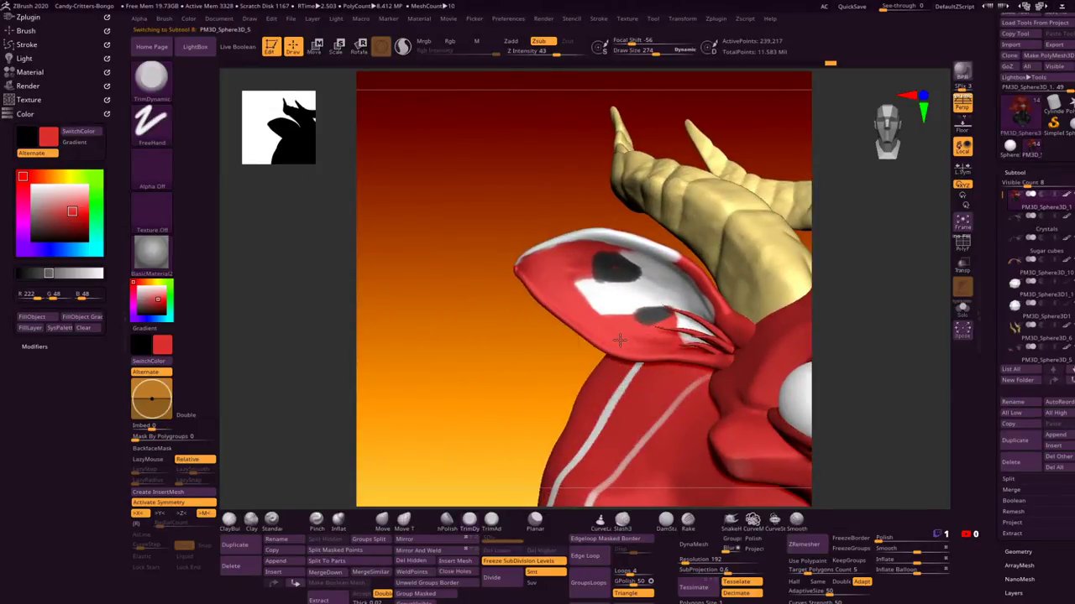
pyautogui.moveTo(540, 356); pyautogui.dragTo(532, 328)
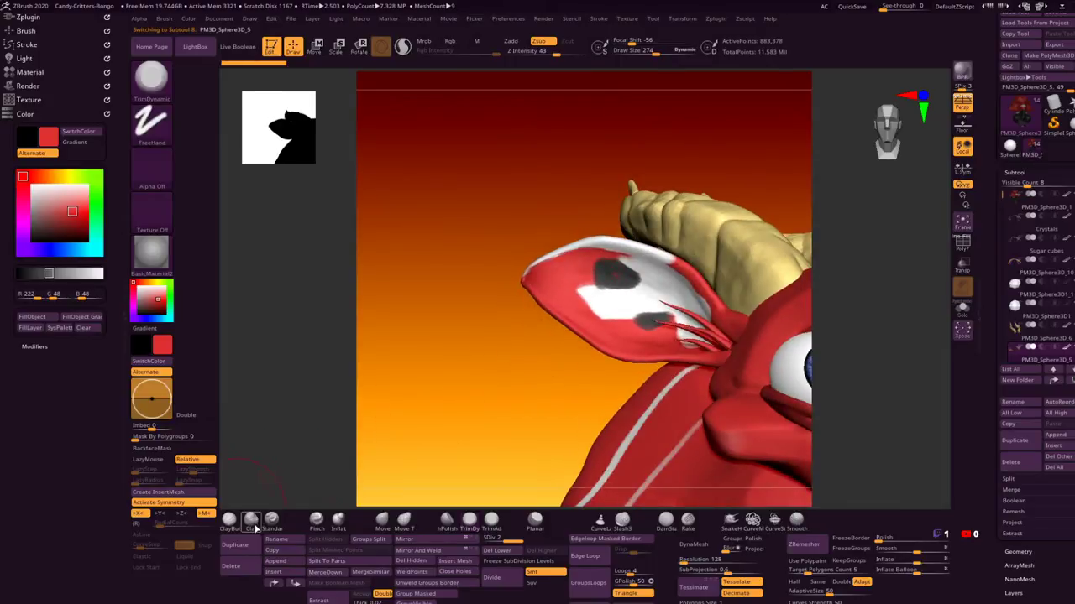
pyautogui.click(251, 520)
pyautogui.click(151, 126)
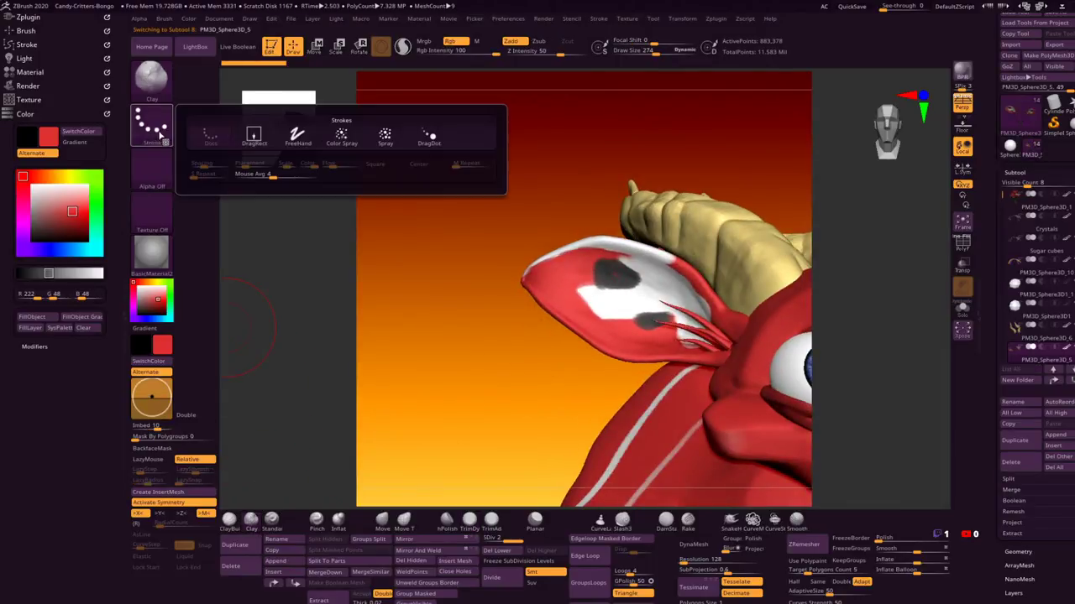
pyautogui.click(297, 136)
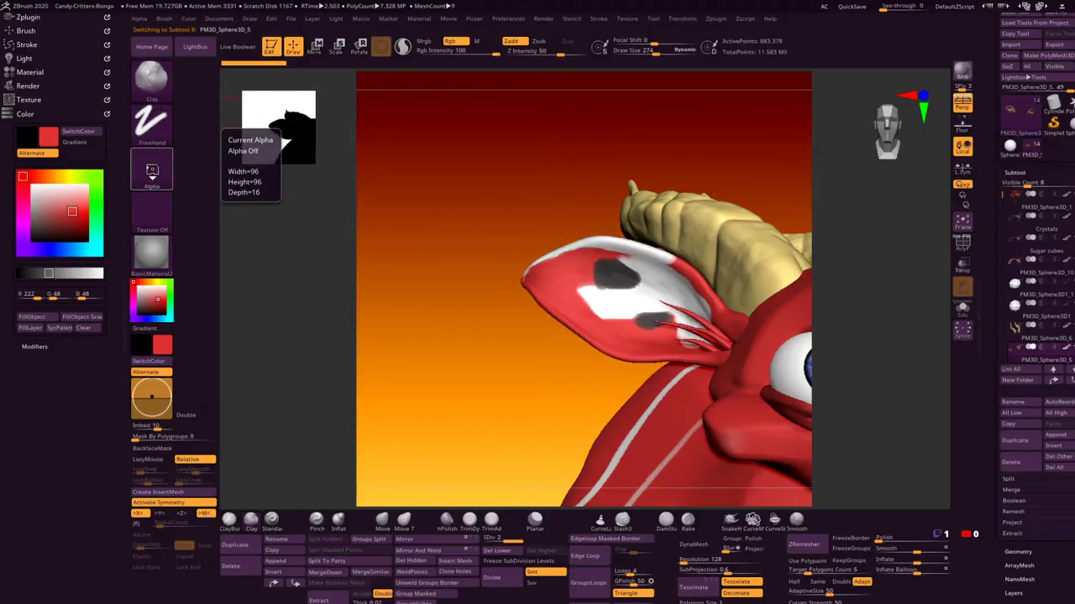
# Step: Set the Clay brush's alpha to Off
pyautogui.click(146, 172)
pyautogui.click(151, 173)
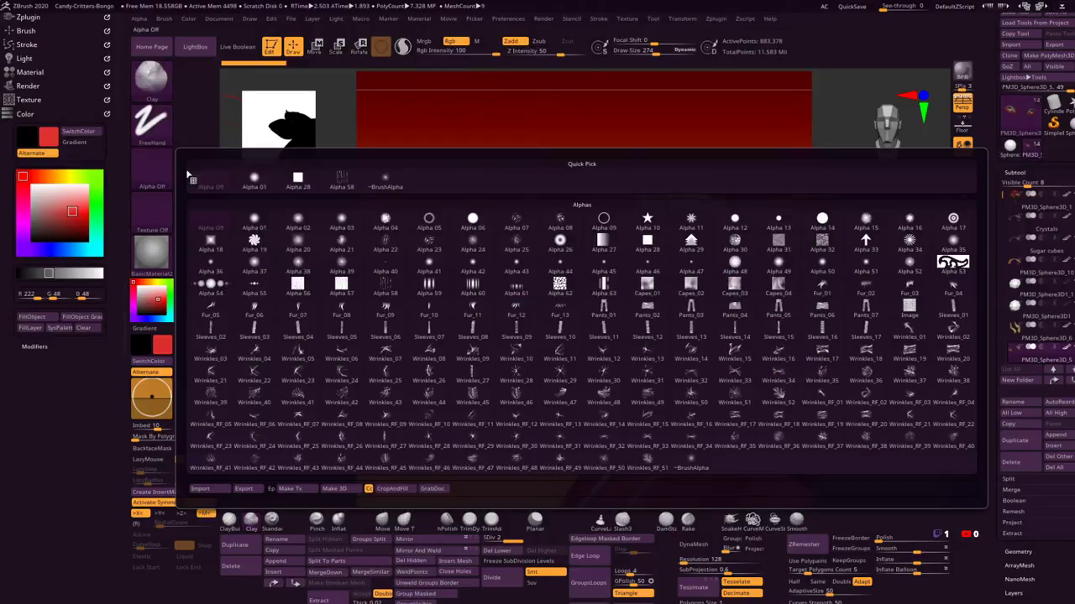
pyautogui.click(473, 221)
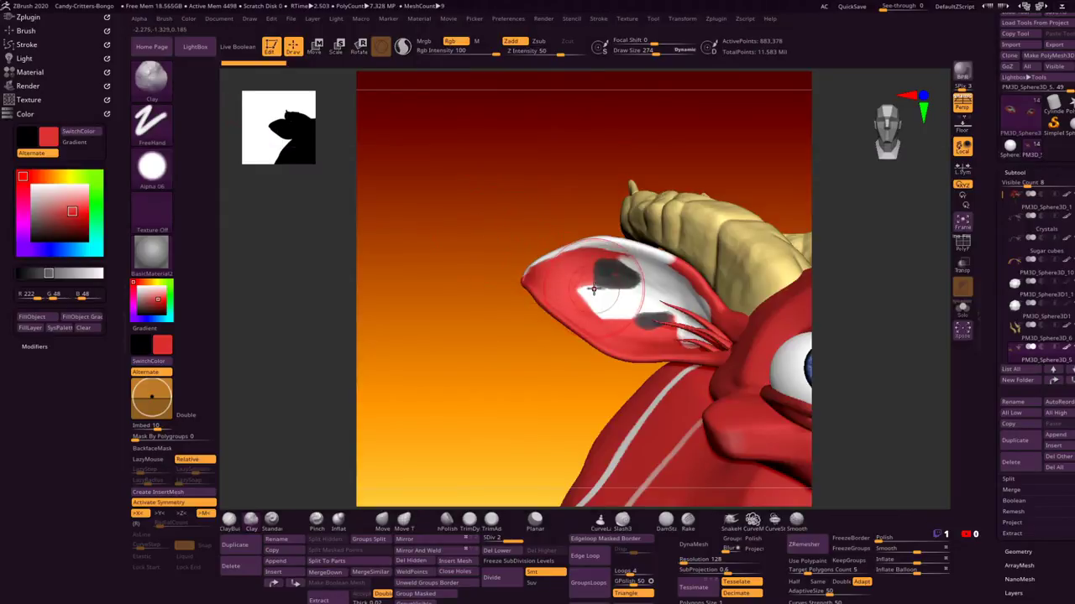
pyautogui.press('space')
pyautogui.click(160, 172)
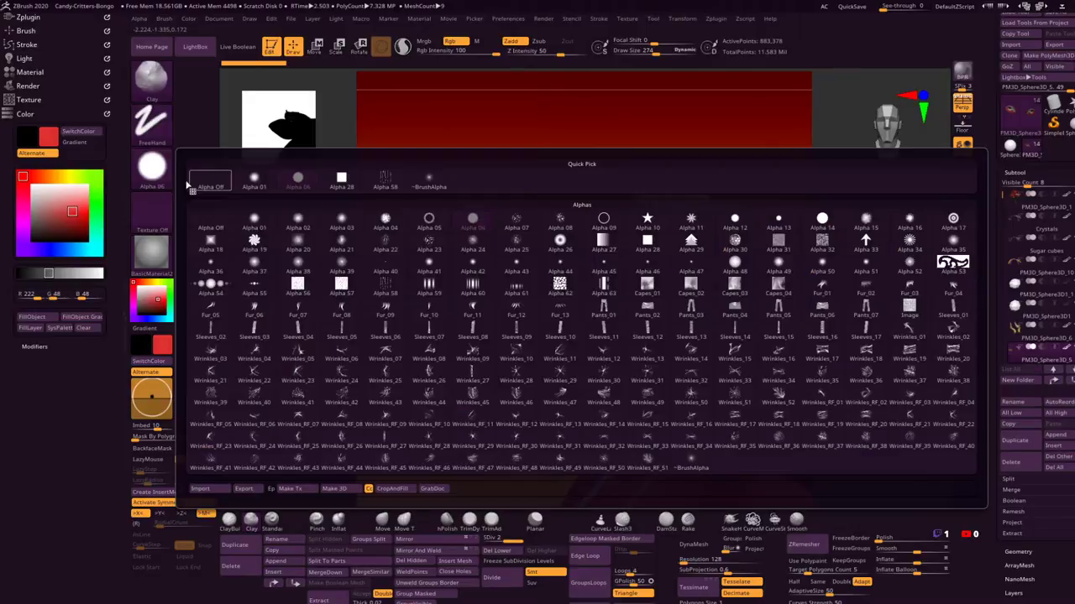
pyautogui.click(220, 225)
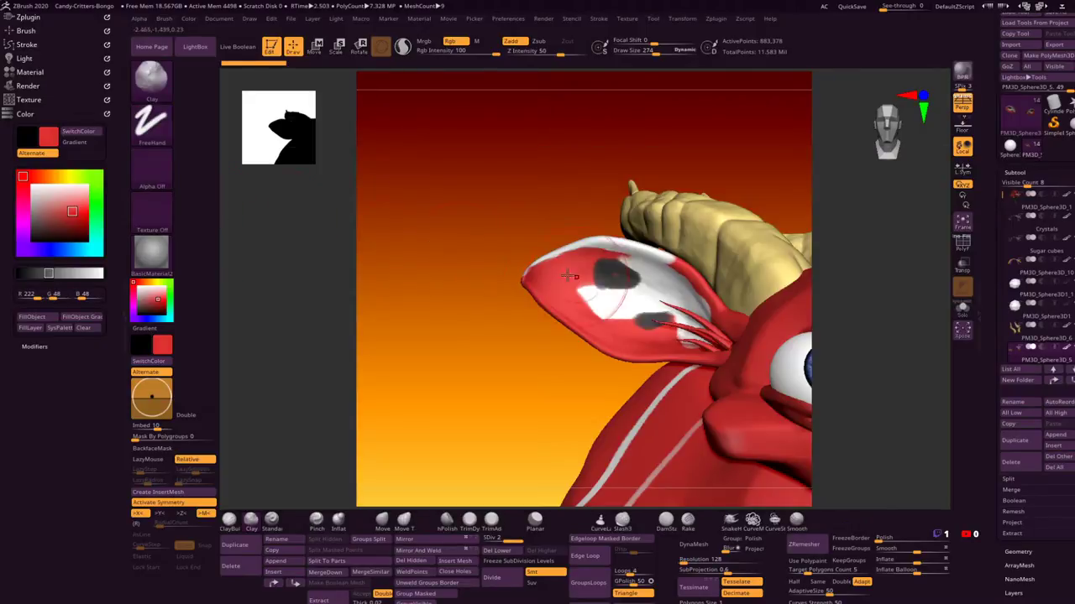
pyautogui.press('space')
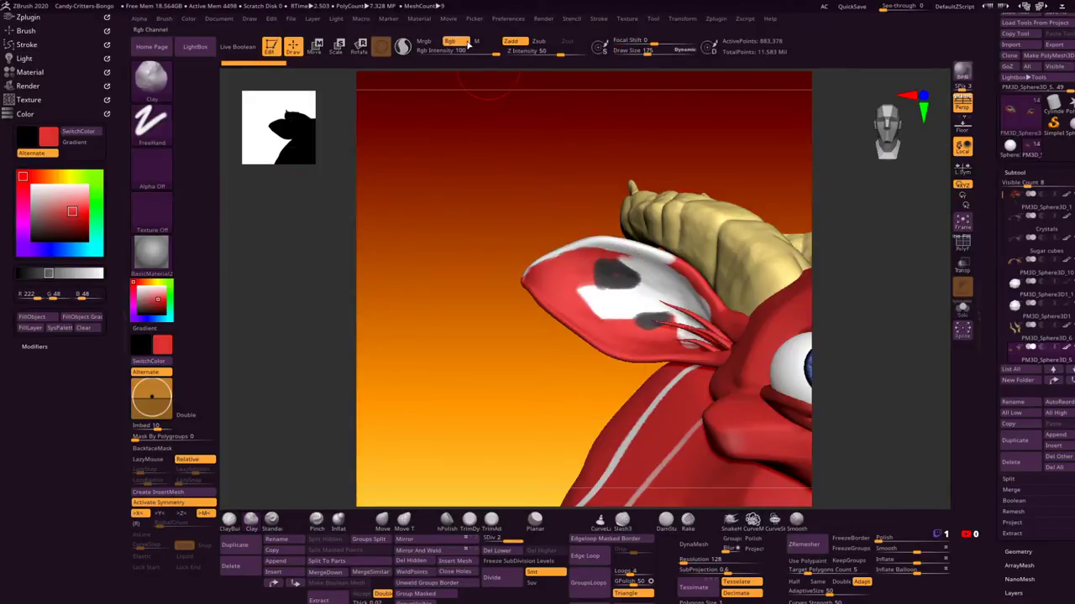
pyautogui.click(455, 42)
# Step: Turn on Rgb, turn off Zadd and sample white as the paint colour
pyautogui.click(455, 42)
pyautogui.click(511, 41)
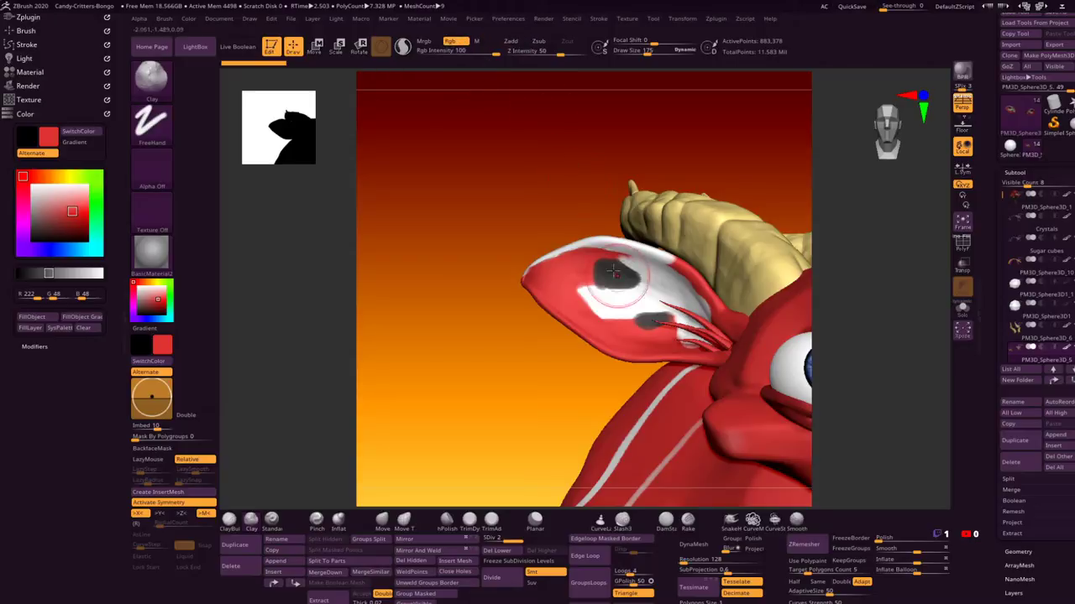
pyautogui.press('c')
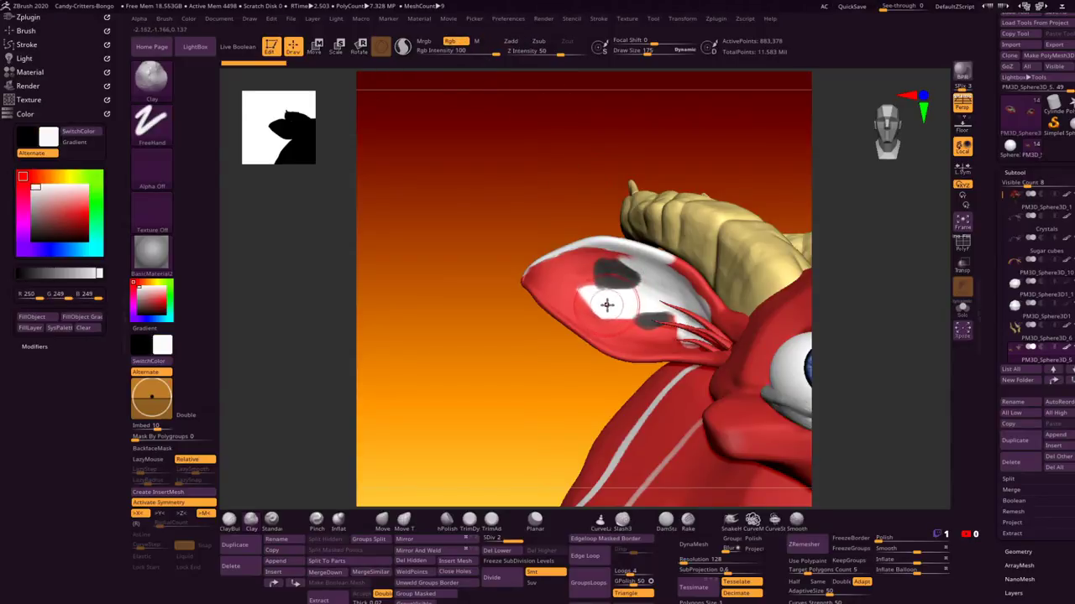
# Step: Set Focal Shift -100 and Draw Size 86, then paint white over the ear's grey spot
pyautogui.press('space')
pyautogui.moveTo(607, 316); pyautogui.dragTo(570, 317)
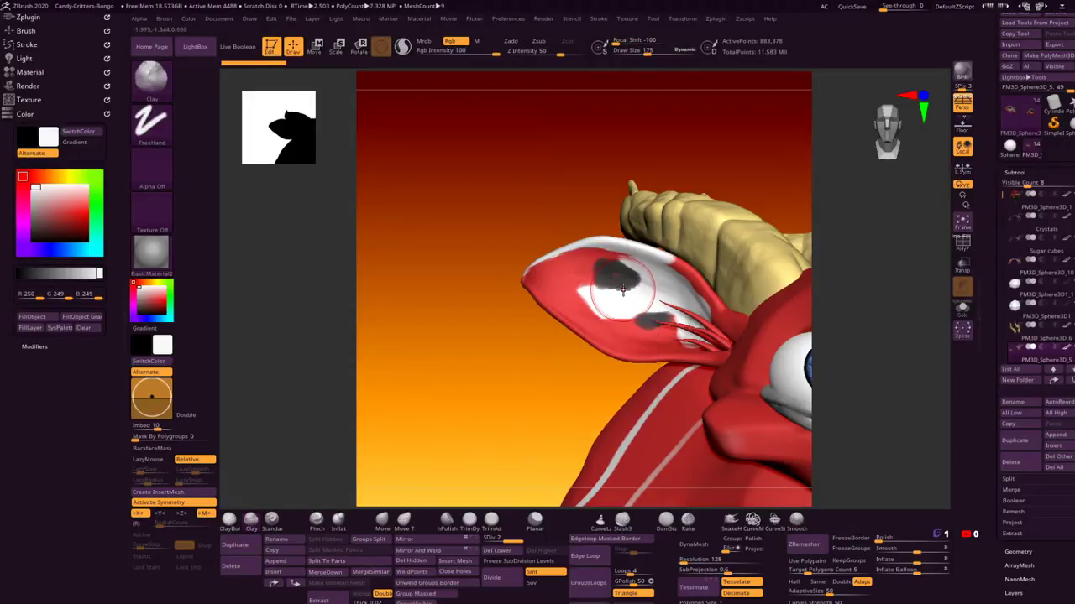
pyautogui.press('space')
pyautogui.moveTo(602, 290)
pyautogui.mouseDown()
pyautogui.moveTo(613, 289)
pyautogui.moveTo(601, 277)
pyautogui.moveTo(634, 281)
pyautogui.moveTo(609, 290)
pyautogui.mouseUp()
pyautogui.moveTo(517, 357)
pyautogui.mouseDown()
pyautogui.moveTo(431, 330)
pyautogui.moveTo(446, 365)
pyautogui.moveTo(522, 337)
pyautogui.moveTo(439, 276)
pyautogui.mouseUp()
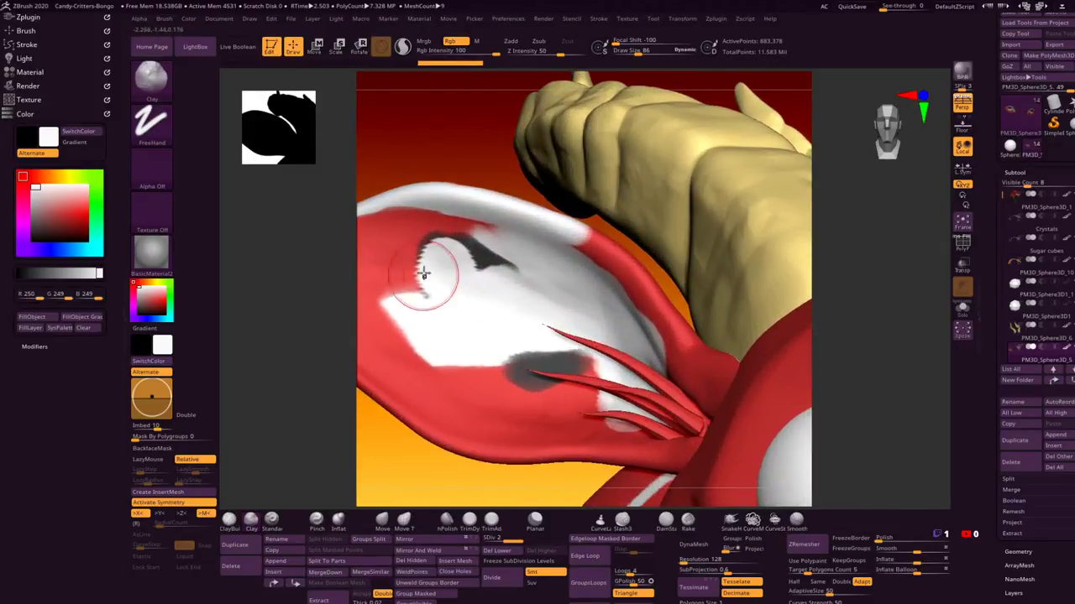
pyautogui.moveTo(458, 163); pyautogui.dragTo(559, 147)
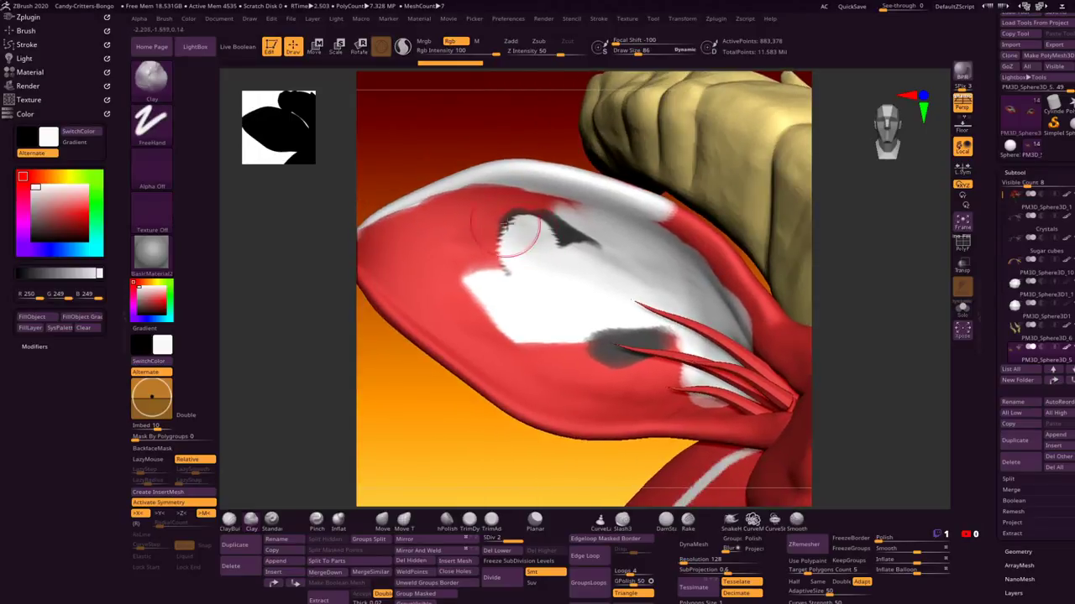
# Step: Divide the ear once more and paint the lower spot dark grey at draw size 21
pyautogui.click(508, 578)
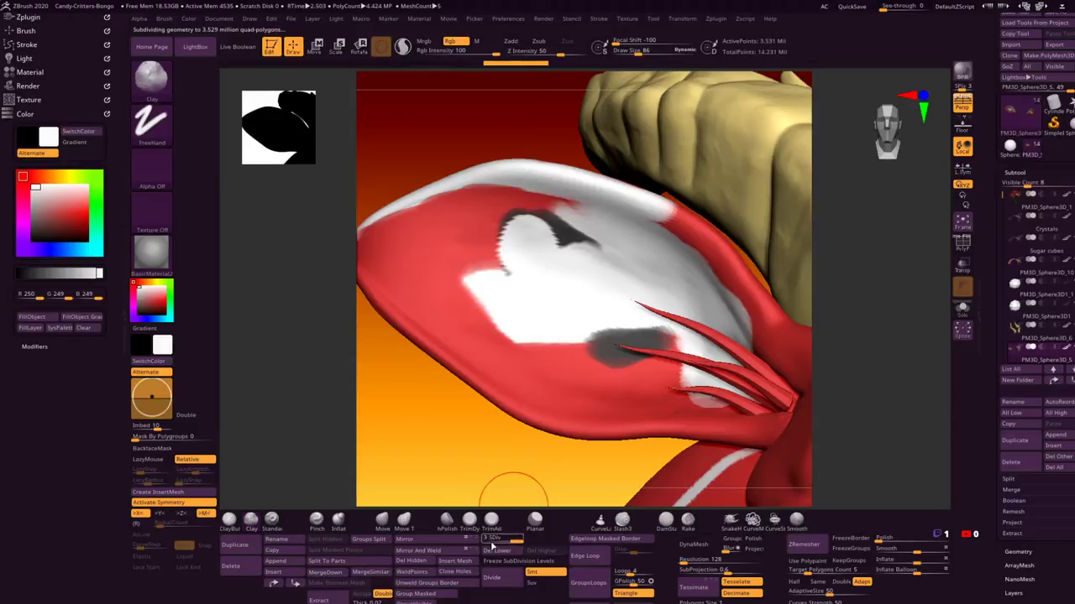
pyautogui.rightClick(524, 252)
pyautogui.moveTo(527, 257)
pyautogui.mouseDown()
pyautogui.moveTo(554, 241)
pyautogui.moveTo(508, 249)
pyautogui.moveTo(533, 222)
pyautogui.moveTo(518, 241)
pyautogui.moveTo(499, 244)
pyautogui.moveTo(539, 227)
pyautogui.moveTo(536, 219)
pyautogui.moveTo(590, 250)
pyautogui.moveTo(496, 251)
pyautogui.moveTo(515, 213)
pyautogui.moveTo(585, 239)
pyautogui.mouseUp()
pyautogui.press('c')
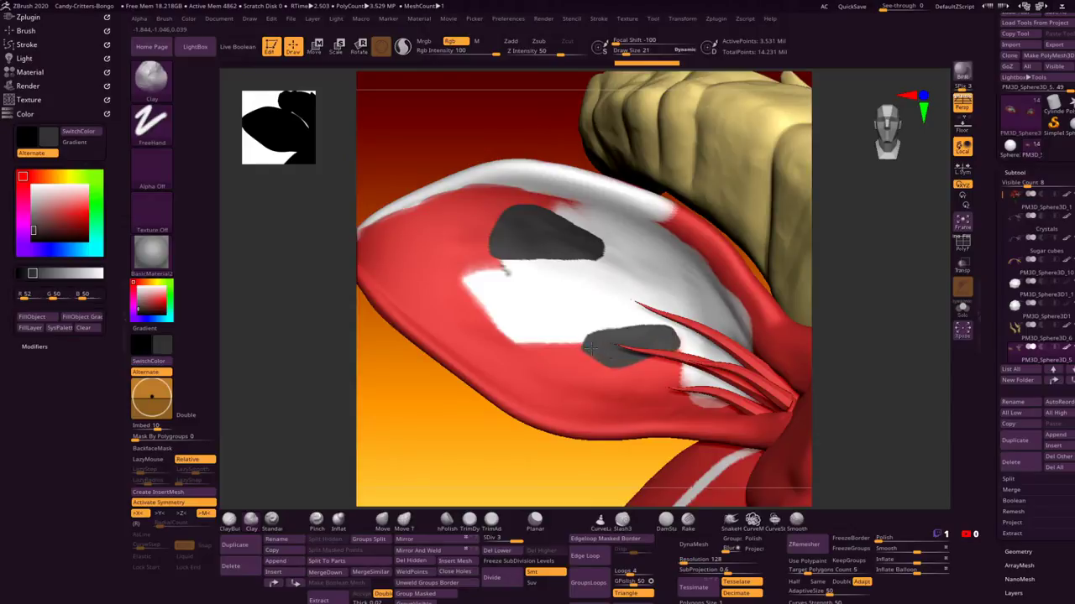
pyautogui.moveTo(662, 353); pyautogui.dragTo(624, 360)
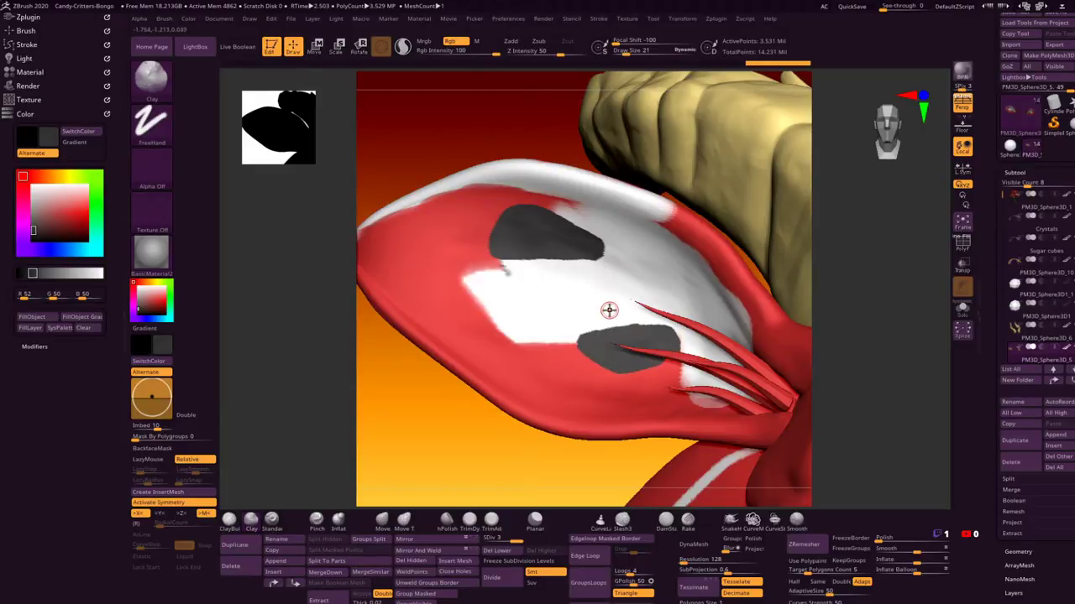
# Step: Sample white and clean up the area left of the lower spot
pyautogui.press('c')
pyautogui.moveTo(568, 339)
pyautogui.mouseDown()
pyautogui.moveTo(518, 341)
pyautogui.moveTo(463, 278)
pyautogui.moveTo(498, 268)
pyautogui.moveTo(479, 273)
pyautogui.mouseUp()
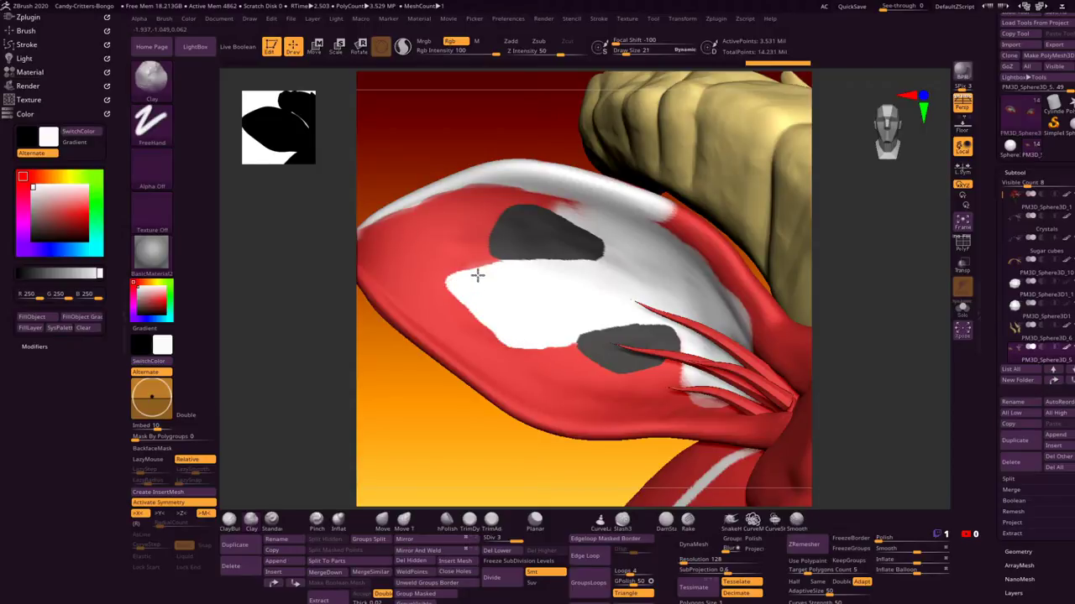
pyautogui.press('space')
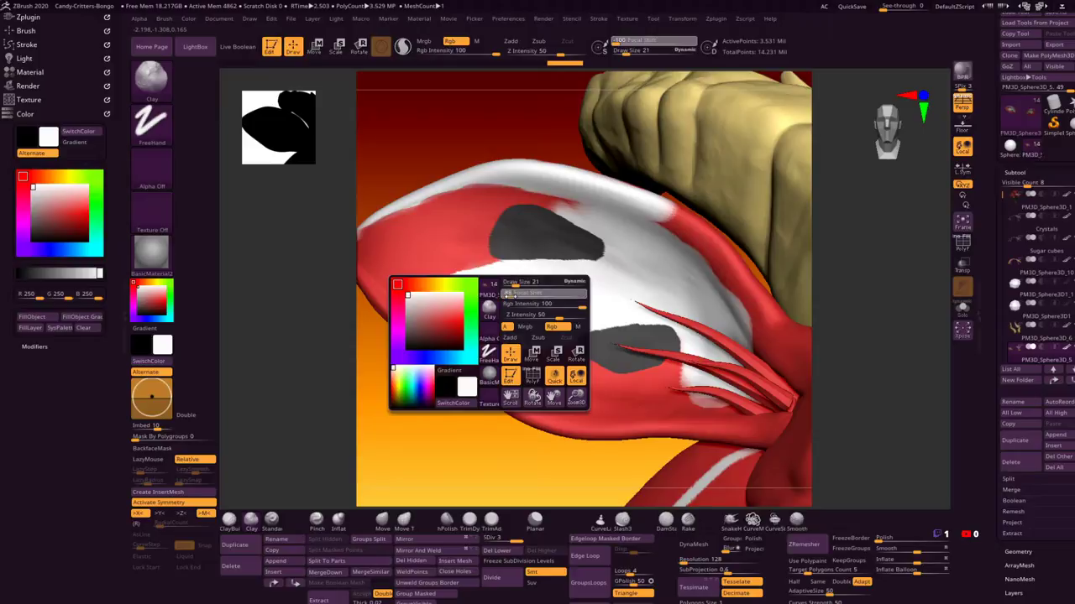
# Step: Set focal shift to -94 and paint white between the dark patches and under the red spikes
pyautogui.moveTo(507, 295); pyautogui.dragTo(509, 295)
pyautogui.moveTo(455, 275); pyautogui.dragTo(493, 267)
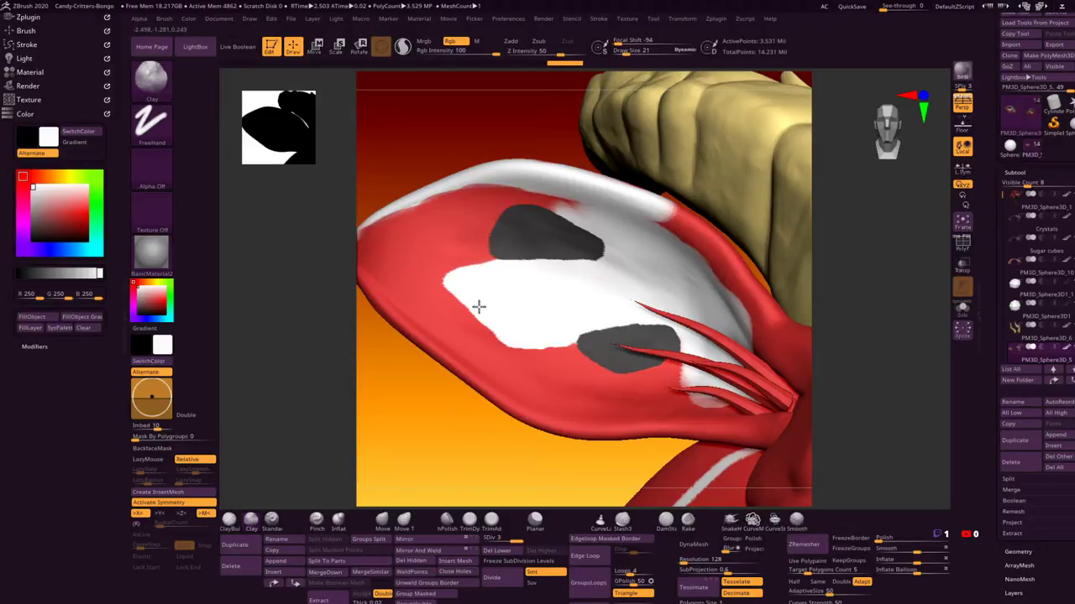
pyautogui.moveTo(478, 307)
pyautogui.mouseDown()
pyautogui.moveTo(453, 287)
pyautogui.moveTo(510, 341)
pyautogui.mouseUp()
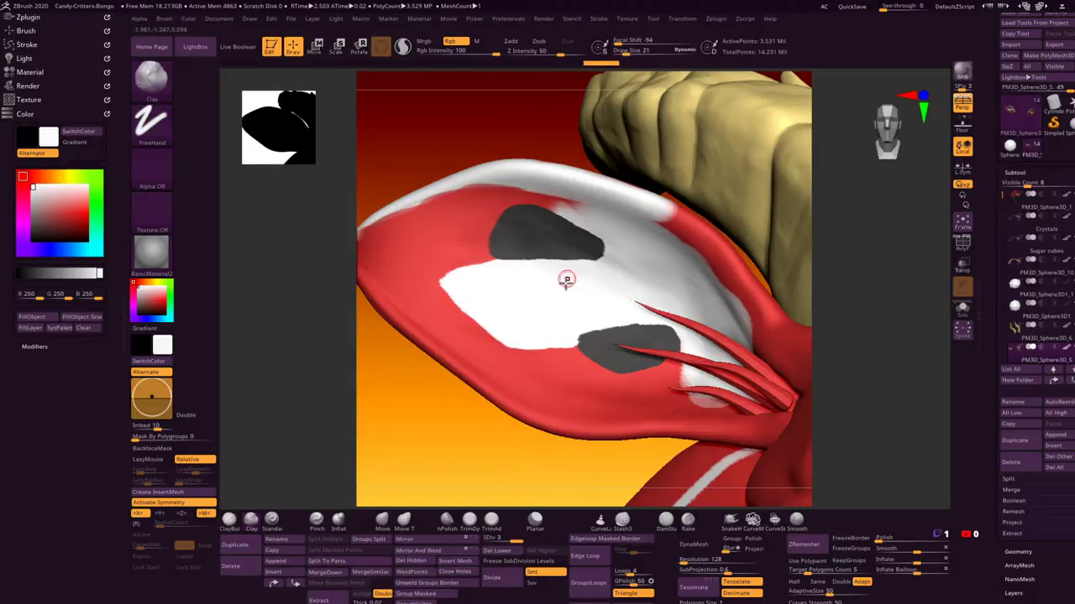
pyautogui.moveTo(636, 460); pyautogui.dragTo(645, 460)
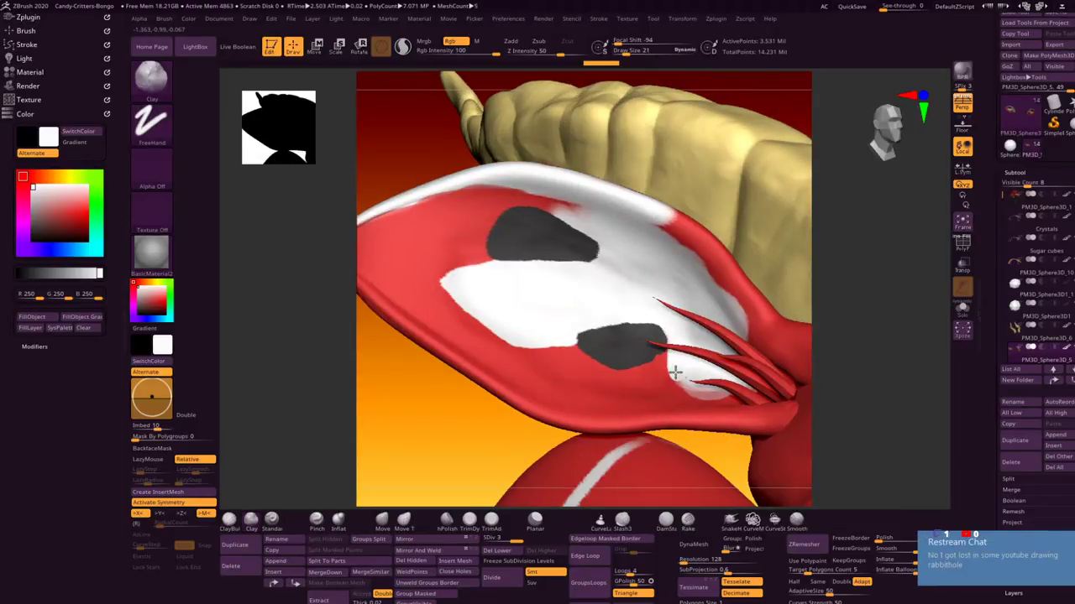
pyautogui.moveTo(682, 379); pyautogui.dragTo(690, 389)
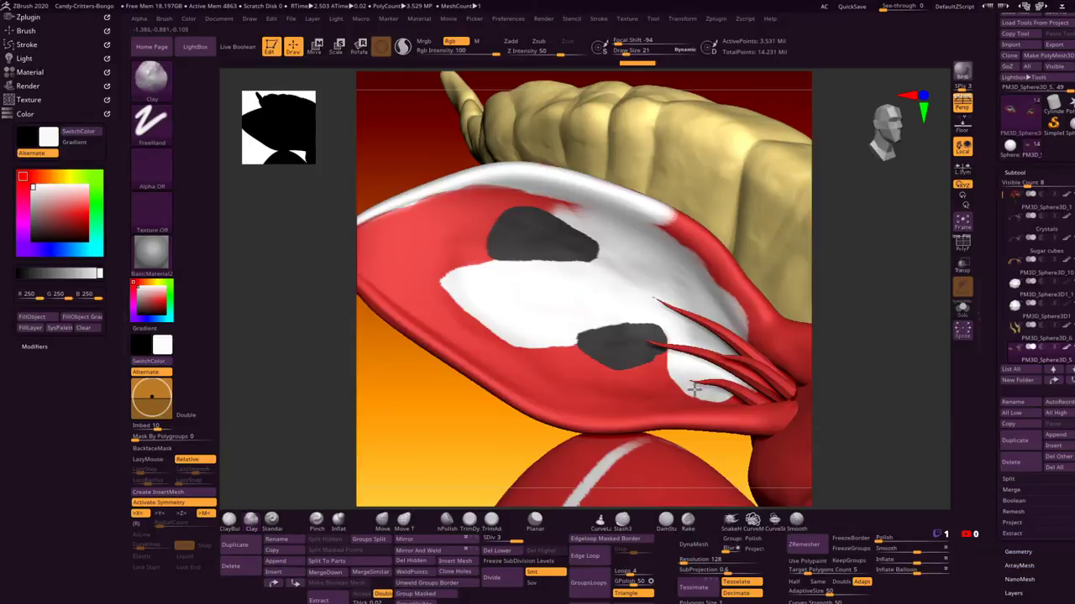
pyautogui.moveTo(478, 415)
pyautogui.mouseDown()
pyautogui.moveTo(665, 235)
pyautogui.moveTo(655, 225)
pyautogui.moveTo(705, 253)
pyautogui.moveTo(665, 215)
pyautogui.moveTo(712, 251)
pyautogui.moveTo(724, 274)
pyautogui.moveTo(698, 247)
pyautogui.moveTo(693, 259)
pyautogui.moveTo(673, 248)
pyautogui.moveTo(689, 267)
pyautogui.moveTo(660, 256)
pyautogui.moveTo(738, 318)
pyautogui.moveTo(729, 286)
pyautogui.mouseUp()
# Step: Paint white along the ear fin's side and top edges, then turn toward the eye and snout
pyautogui.moveTo(742, 152); pyautogui.dragTo(729, 243)
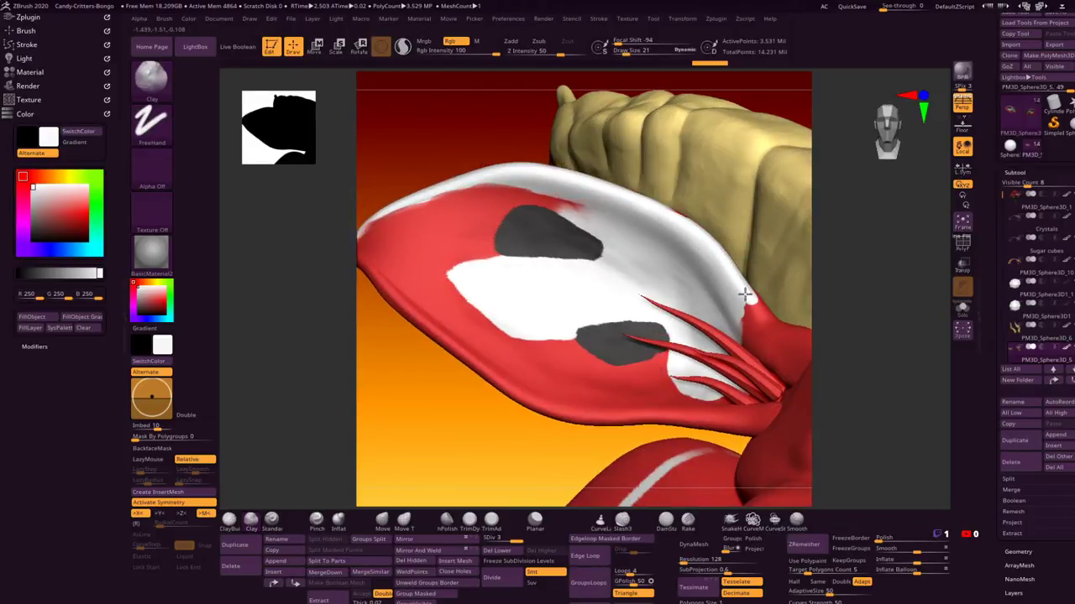
pyautogui.moveTo(735, 313)
pyautogui.mouseDown()
pyautogui.moveTo(741, 336)
pyautogui.moveTo(750, 300)
pyautogui.moveTo(743, 320)
pyautogui.mouseUp()
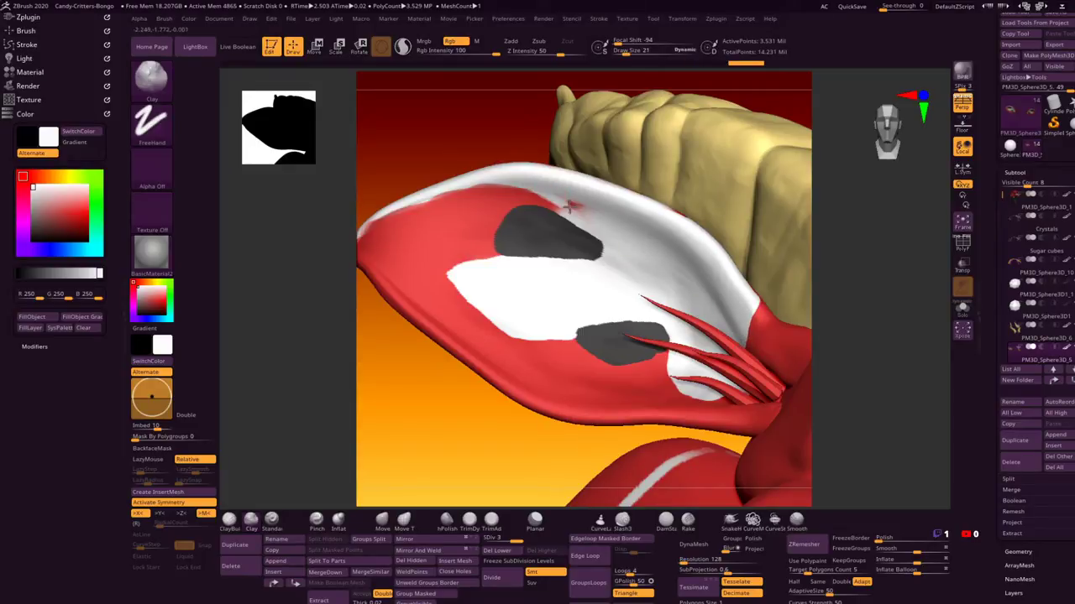
pyautogui.moveTo(542, 192); pyautogui.dragTo(588, 211)
pyautogui.moveTo(511, 181)
pyautogui.mouseDown()
pyautogui.moveTo(470, 177)
pyautogui.moveTo(356, 225)
pyautogui.mouseUp()
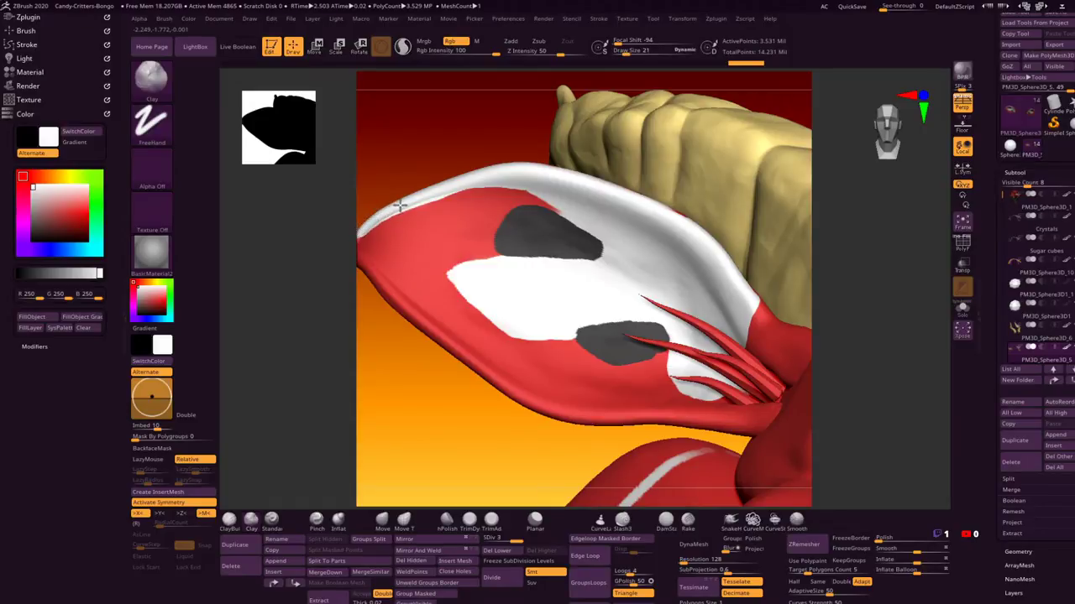
pyautogui.moveTo(400, 205)
pyautogui.mouseDown()
pyautogui.moveTo(504, 180)
pyautogui.moveTo(568, 184)
pyautogui.moveTo(522, 183)
pyautogui.moveTo(544, 197)
pyautogui.moveTo(497, 181)
pyautogui.moveTo(576, 216)
pyautogui.moveTo(504, 186)
pyautogui.mouseUp()
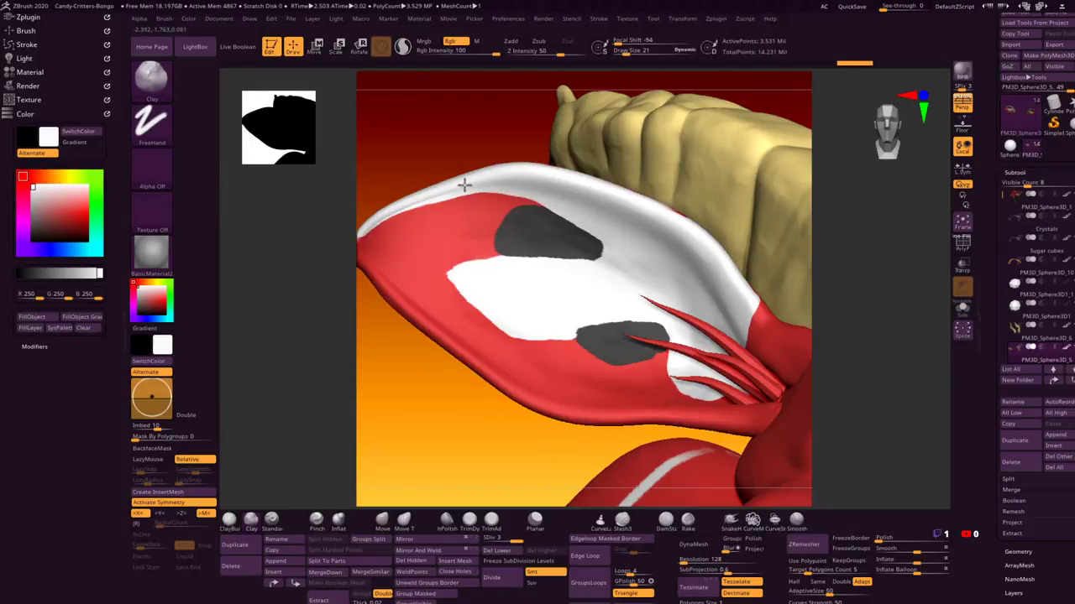
pyautogui.moveTo(448, 163); pyautogui.dragTo(538, 237, button='right')
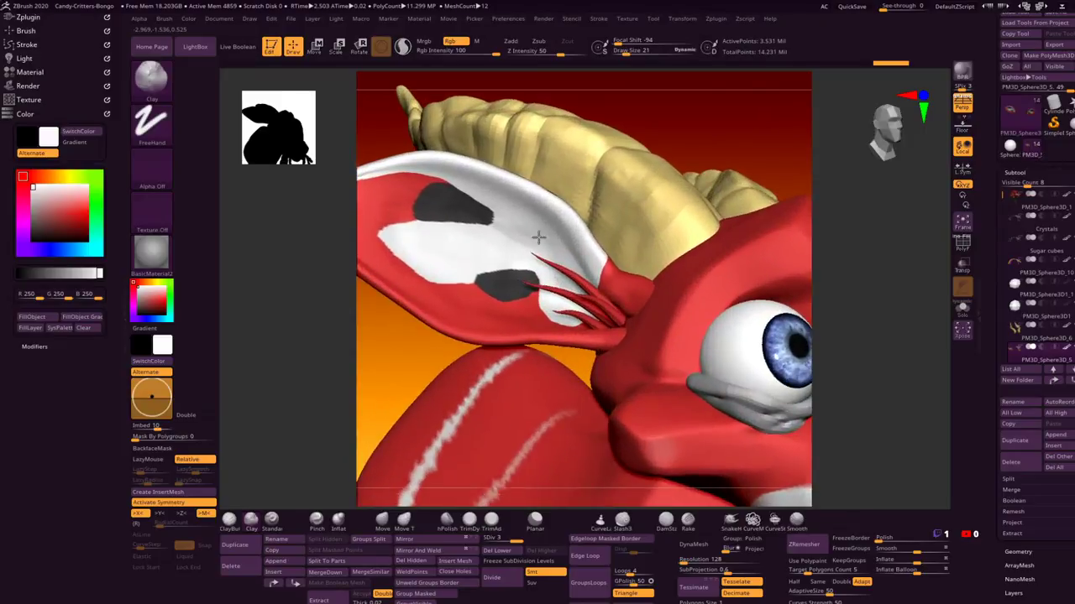
pyautogui.moveTo(760, 158); pyautogui.dragTo(564, 375, button='right')
# Step: Select the lower eyelid, fill it red (222,48,48) and divide it once to SDiv 2
pyautogui.keyDown('alt'); pyautogui.click(574, 349); pyautogui.keyUp('alt')
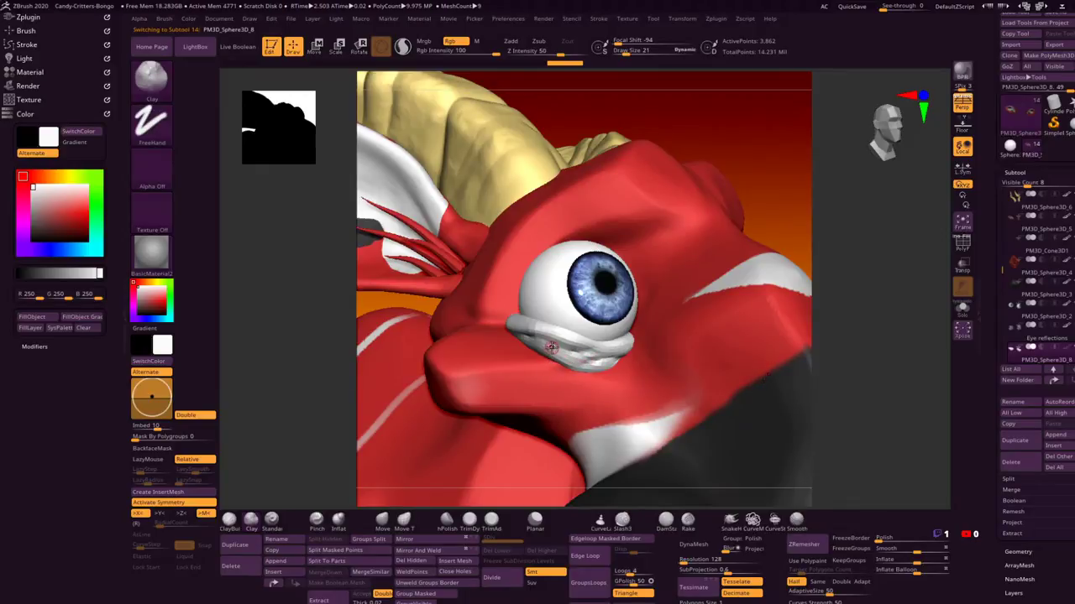
pyautogui.press('c')
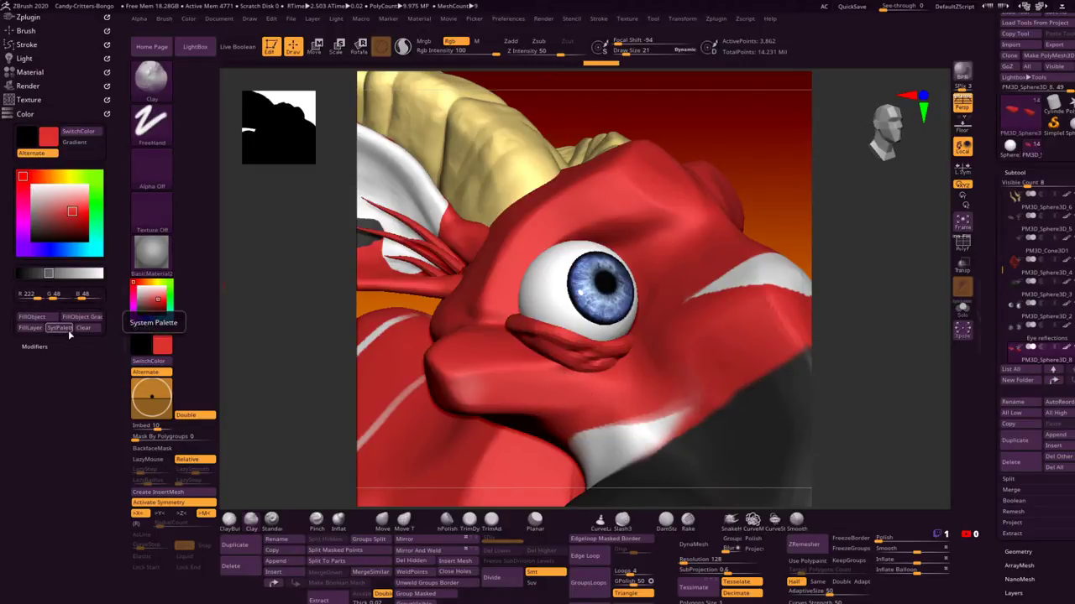
pyautogui.click(495, 580)
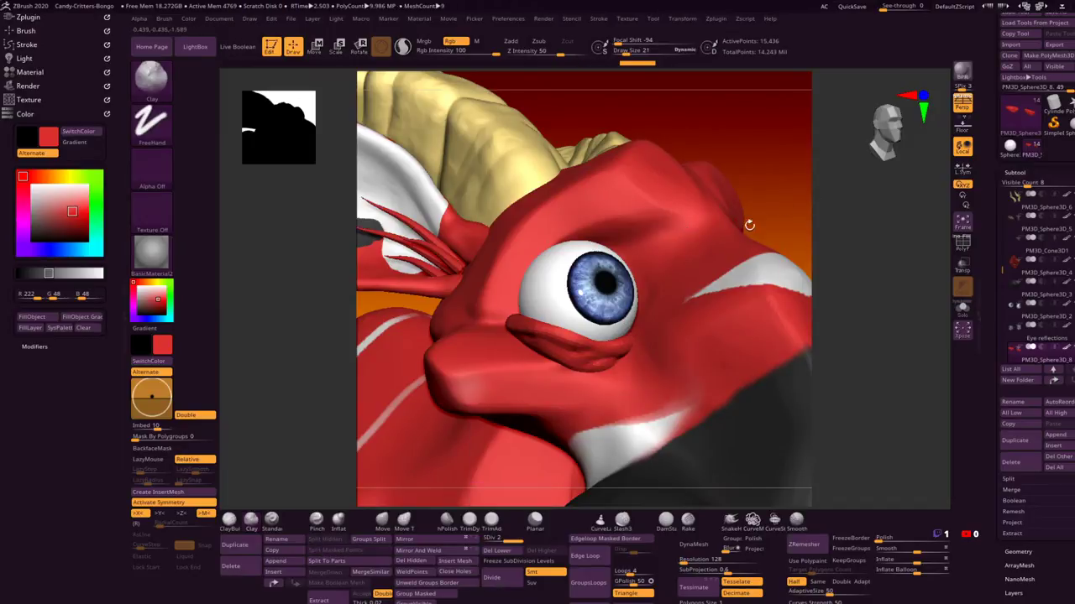
pyautogui.moveTo(772, 232)
pyautogui.mouseDown()
pyautogui.moveTo(854, 192)
pyautogui.moveTo(823, 181)
pyautogui.mouseUp()
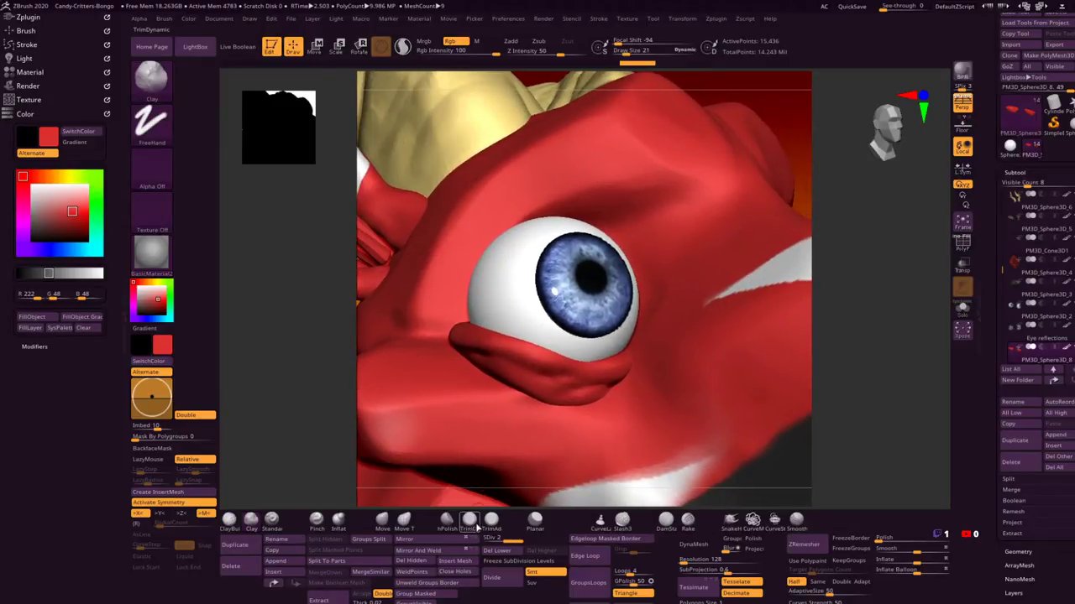
# Step: Switch to the TrimDynamic brush with Zsub on and Rgb off
pyautogui.press('b')
pyautogui.press('t')
pyautogui.press('d')
pyautogui.press('space')
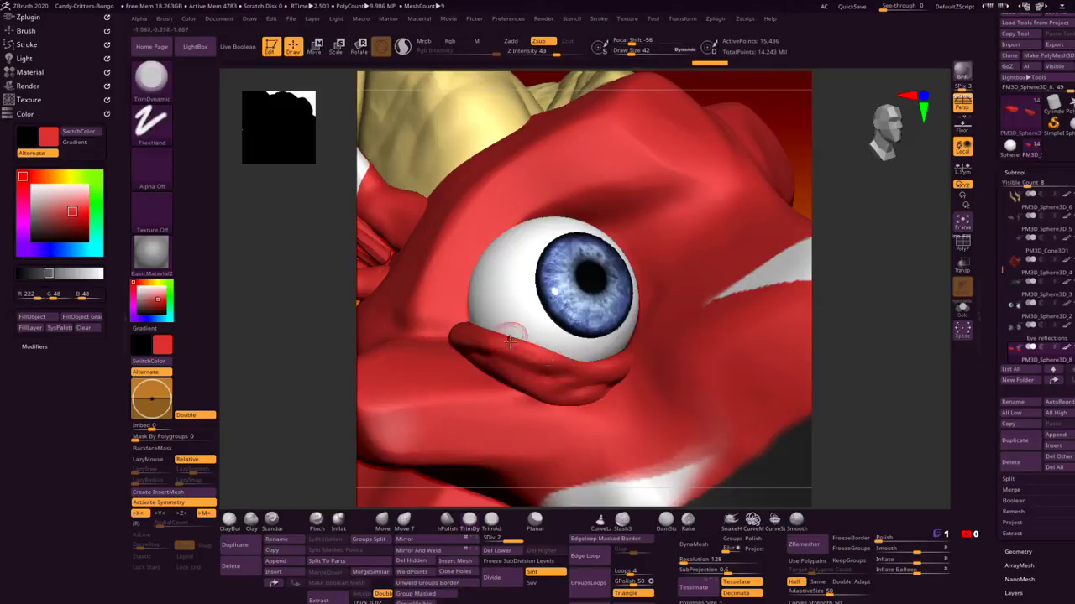
# Step: Smooth and flatten the lower eyelid with several strokes, undoing one unwanted stroke
pyautogui.moveTo(544, 361); pyautogui.dragTo(617, 372)
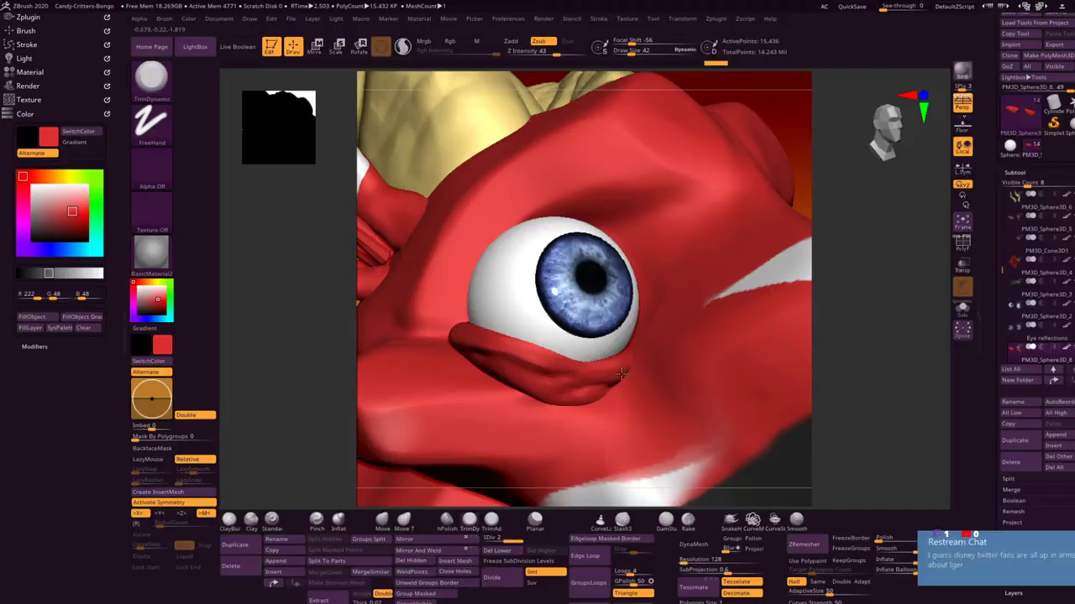
pyautogui.moveTo(625, 380); pyautogui.dragTo(621, 383)
pyautogui.moveTo(501, 379)
pyautogui.mouseDown()
pyautogui.moveTo(543, 397)
pyautogui.moveTo(493, 372)
pyautogui.moveTo(562, 396)
pyautogui.moveTo(543, 396)
pyautogui.moveTo(590, 393)
pyautogui.mouseUp()
pyautogui.hotkey('ctrl', 'z')
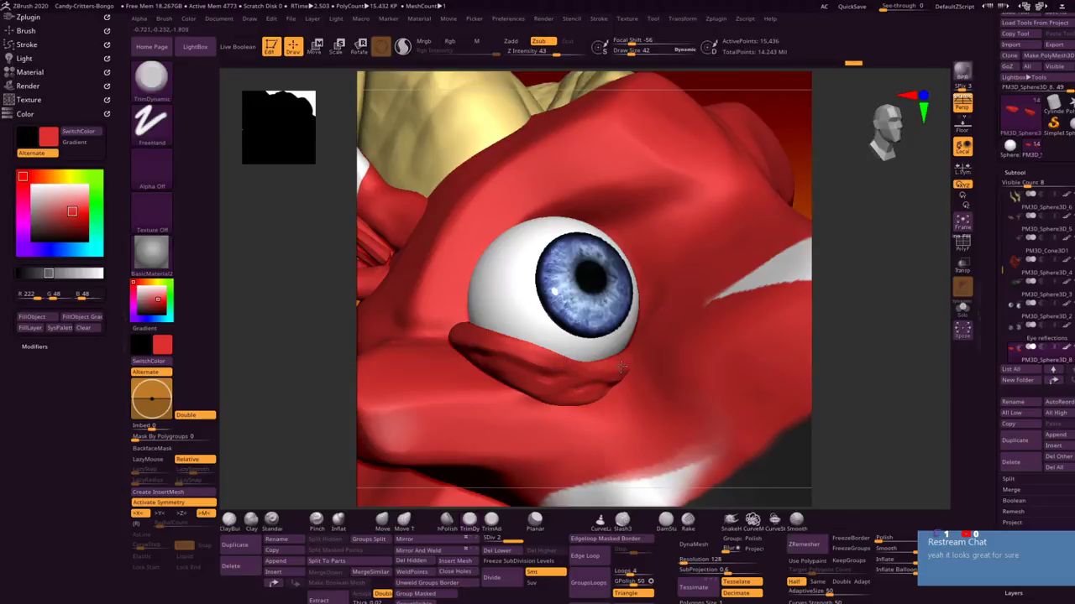
pyautogui.hotkey('ctrl', 'shift', 'z')
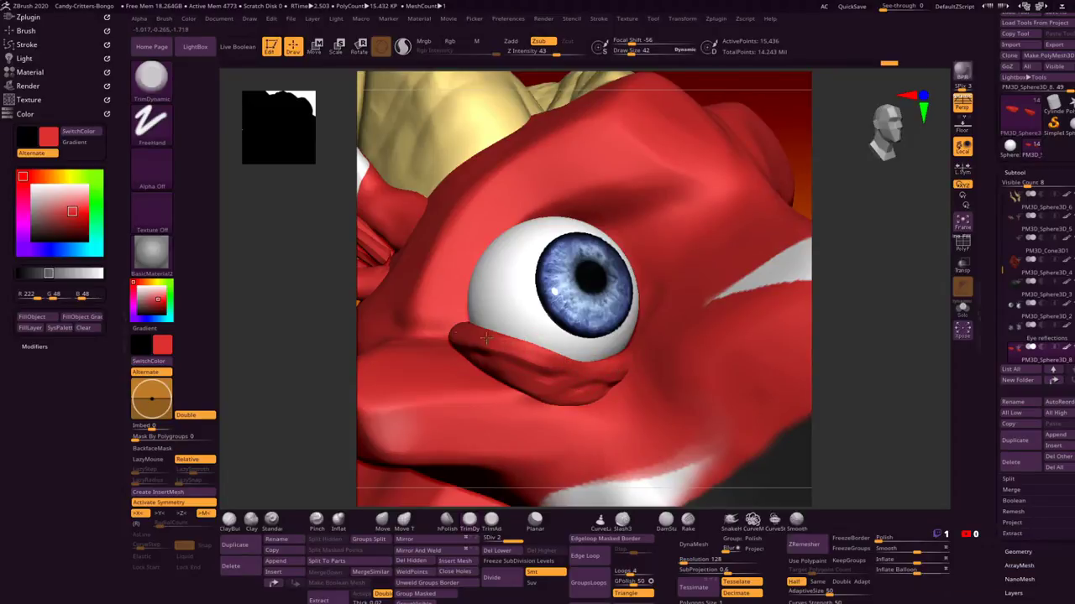
pyautogui.hotkey('ctrl', 'z')
pyautogui.moveTo(827, 196); pyautogui.dragTo(857, 220)
pyautogui.moveTo(443, 321)
pyautogui.mouseDown()
pyautogui.moveTo(429, 333)
pyautogui.moveTo(457, 346)
pyautogui.moveTo(478, 348)
pyautogui.moveTo(474, 325)
pyautogui.mouseUp()
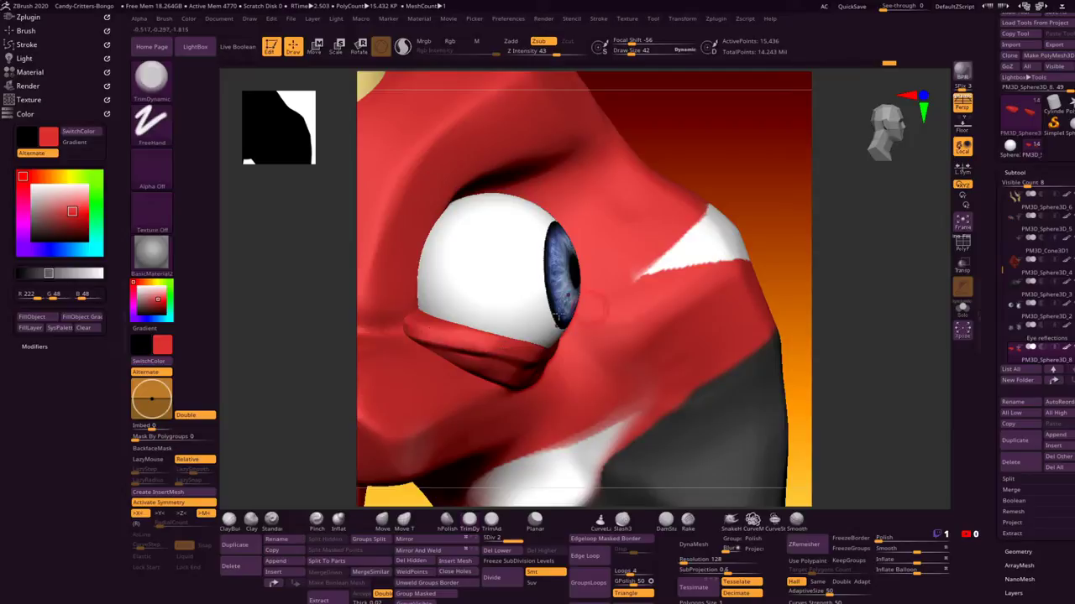
pyautogui.moveTo(763, 205); pyautogui.dragTo(761, 180)
pyautogui.moveTo(702, 232)
pyautogui.mouseDown()
pyautogui.moveTo(736, 197)
pyautogui.moveTo(760, 200)
pyautogui.moveTo(701, 227)
pyautogui.mouseUp()
pyautogui.moveTo(1041, 286)
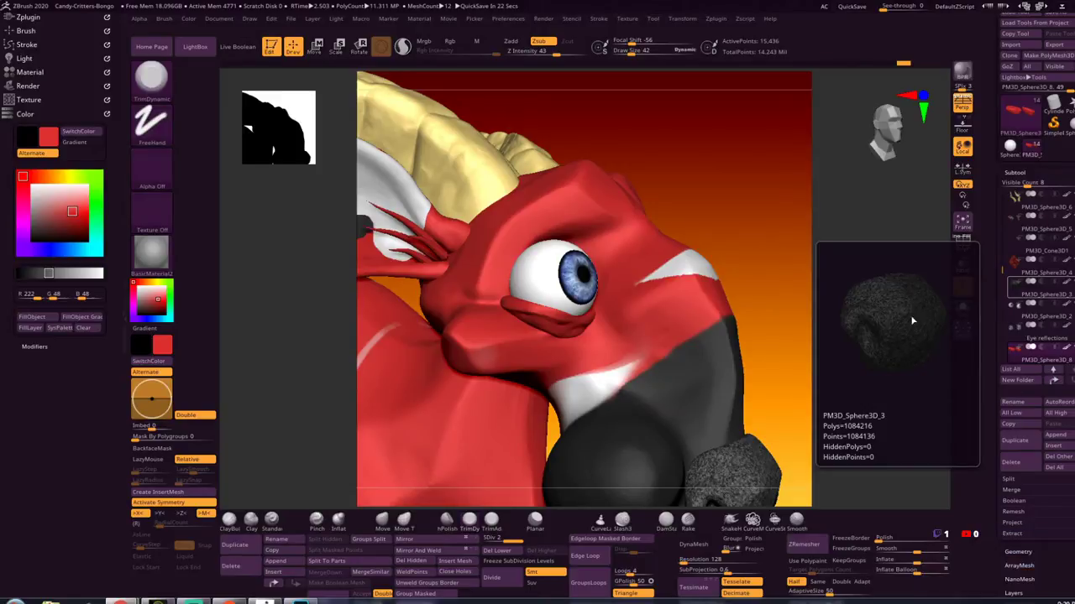
# Step: Enable BPR Transparent Shading on the eye sphere, accept the note, and run a BPR preview
pyautogui.click(1017, 172)
pyautogui.click(1014, 172)
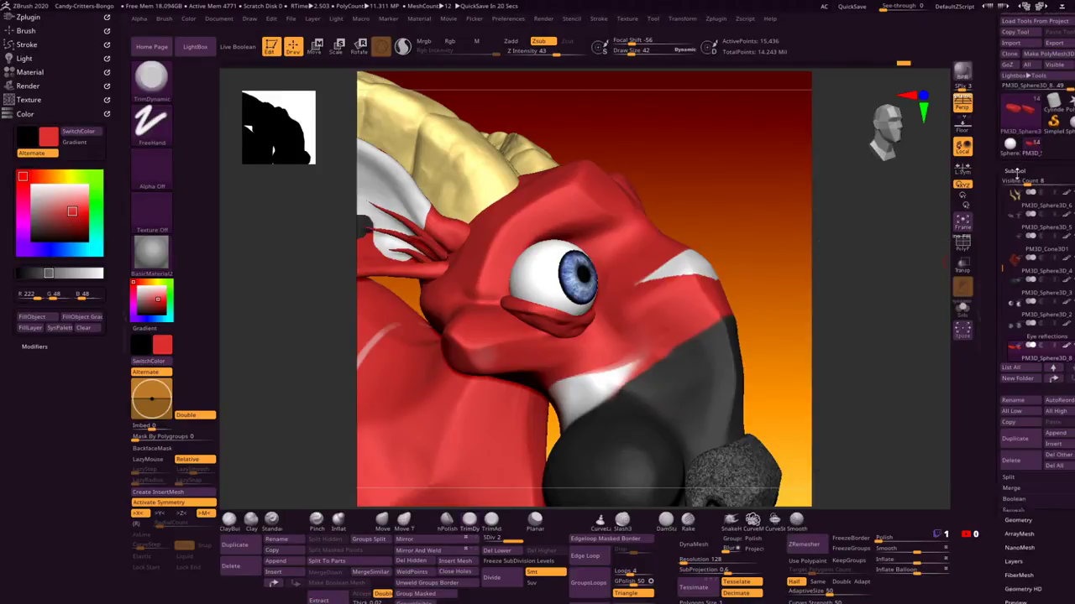
pyautogui.click(1010, 170)
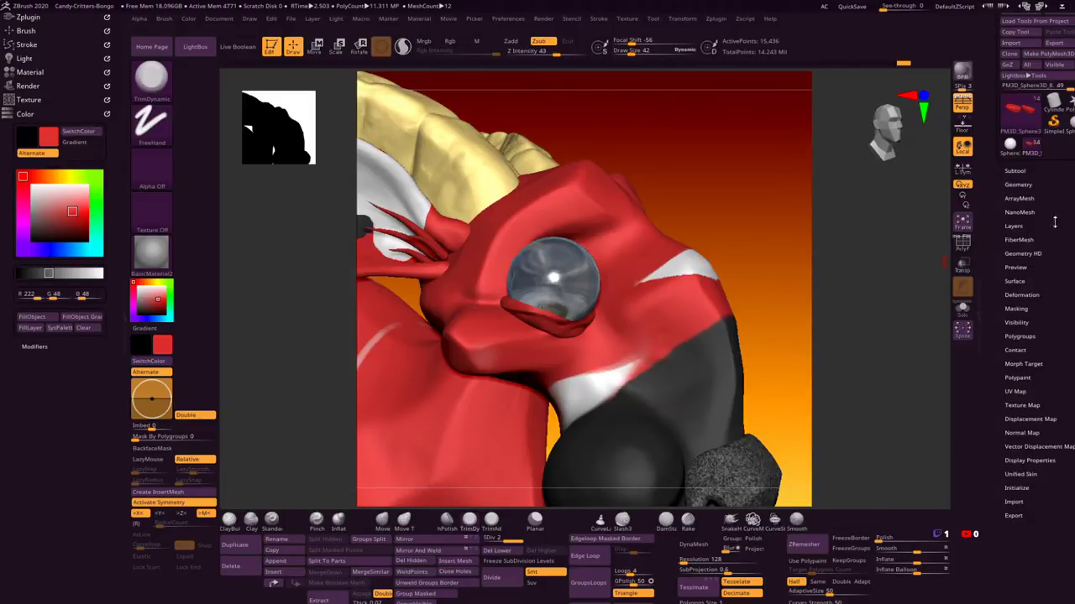
pyautogui.click(1023, 460)
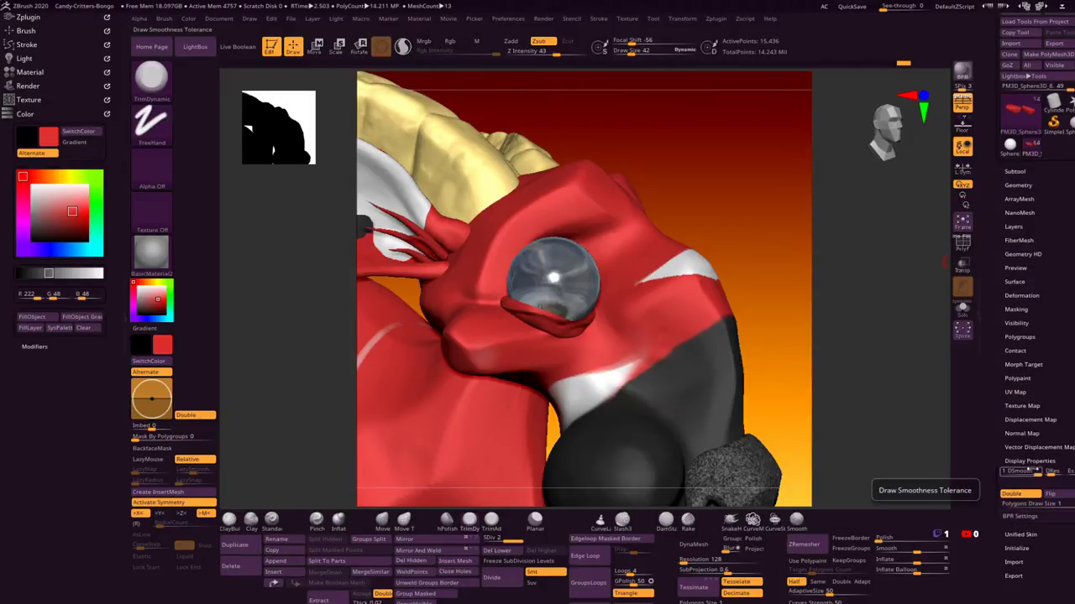
pyautogui.click(1025, 516)
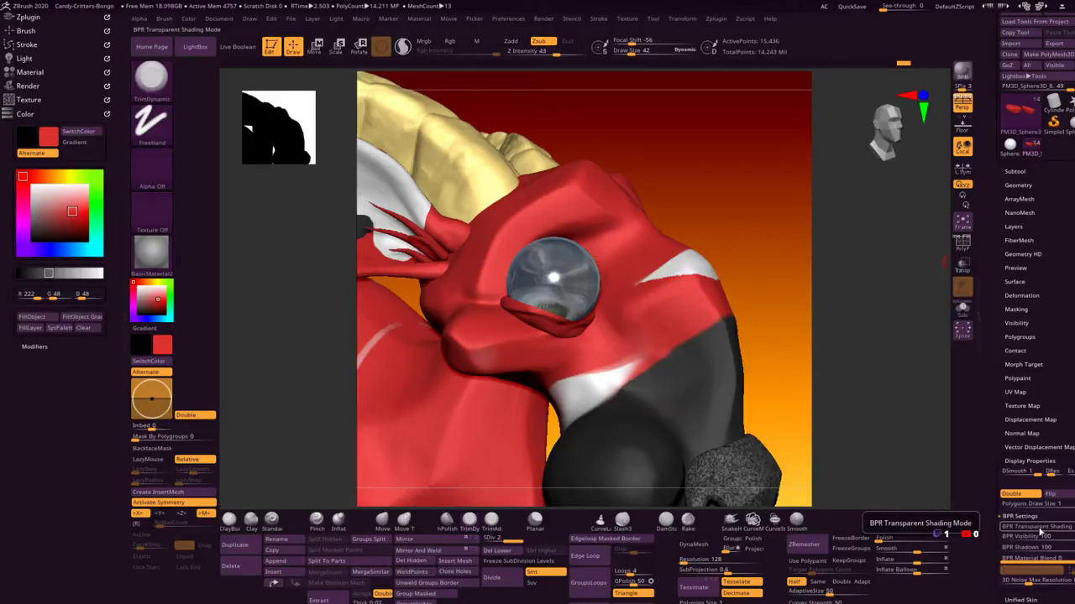
pyautogui.click(1041, 529)
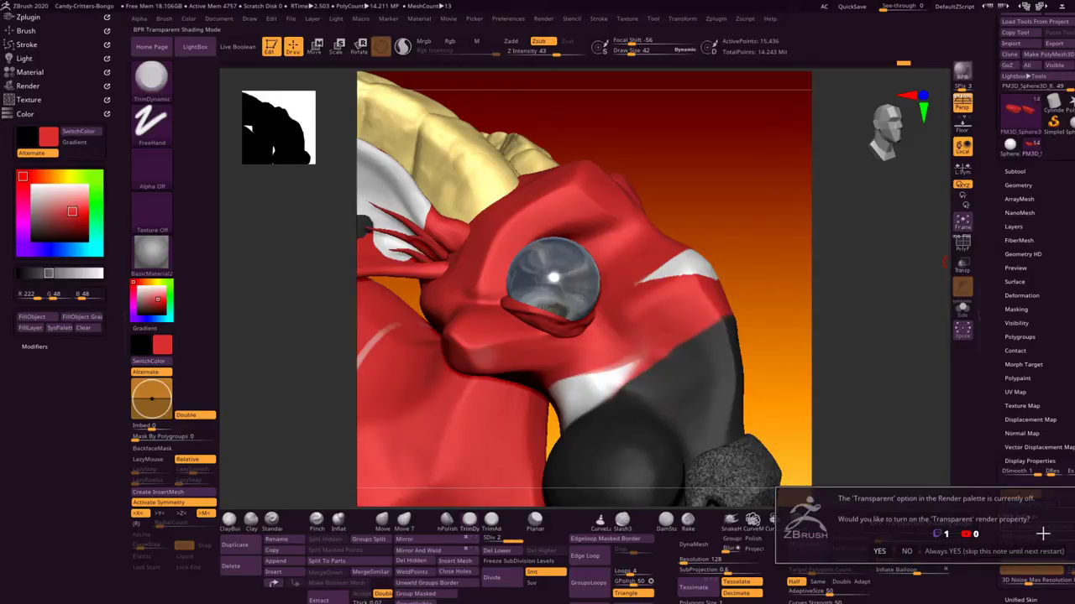
pyautogui.click(880, 551)
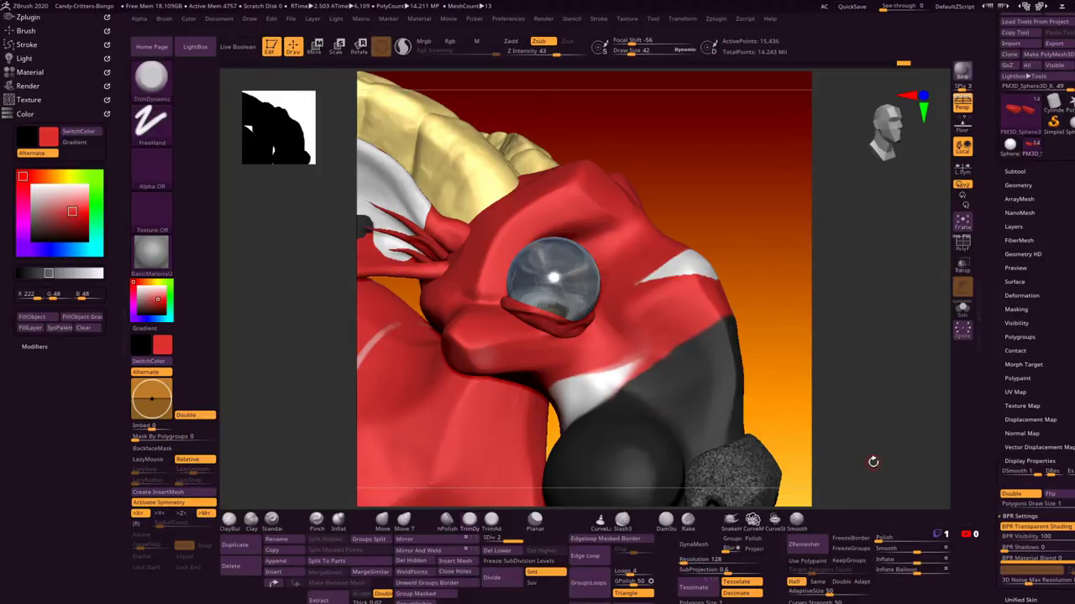
pyautogui.click(963, 72)
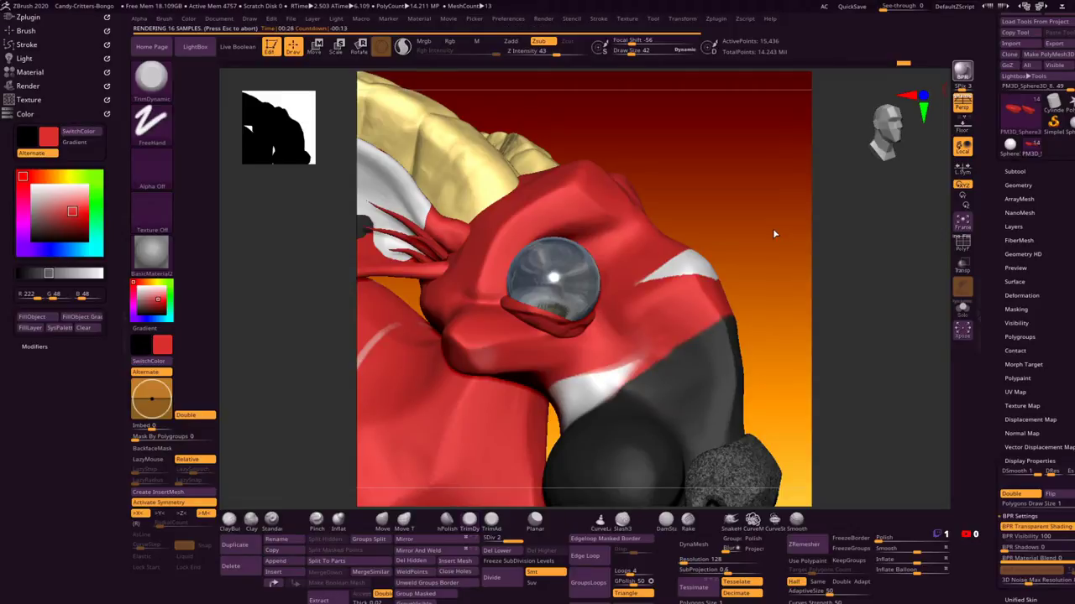
pyautogui.click(759, 270)
pyautogui.moveTo(759, 271); pyautogui.dragTo(543, 326)
# Step: Select the Move brush and set its draw size to 140
pyautogui.click(382, 519)
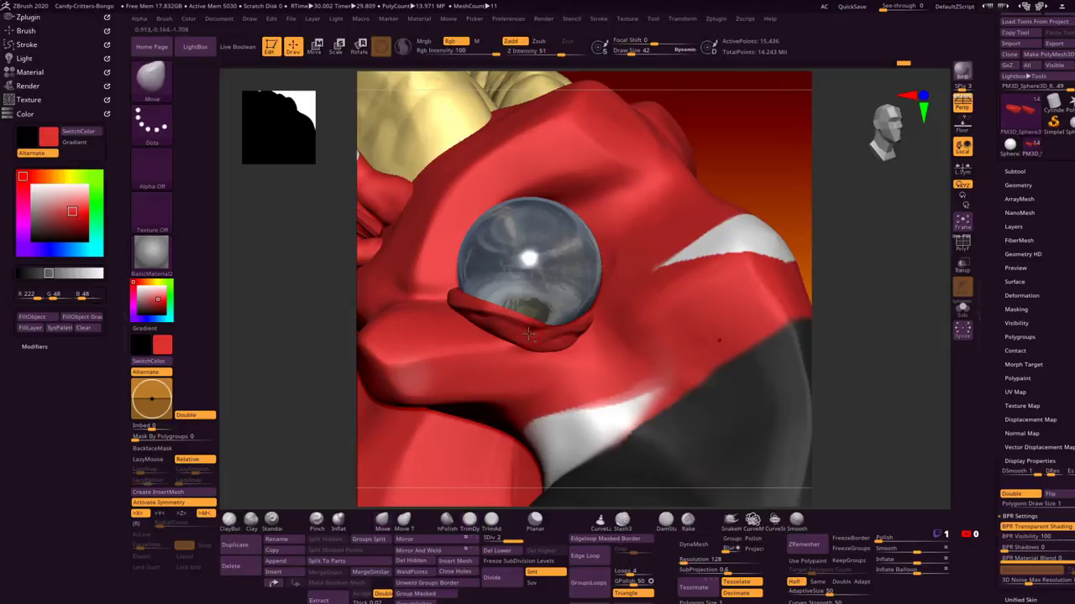
pyautogui.press('space')
pyautogui.moveTo(554, 331); pyautogui.dragTo(568, 333)
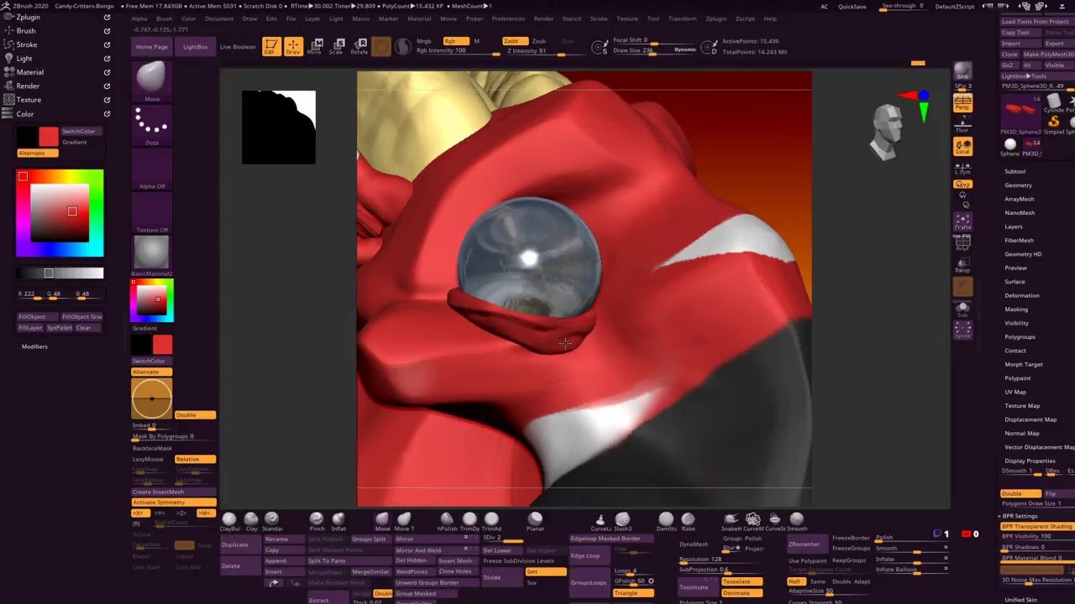
pyautogui.press('space')
pyautogui.moveTo(544, 355); pyautogui.dragTo(523, 351)
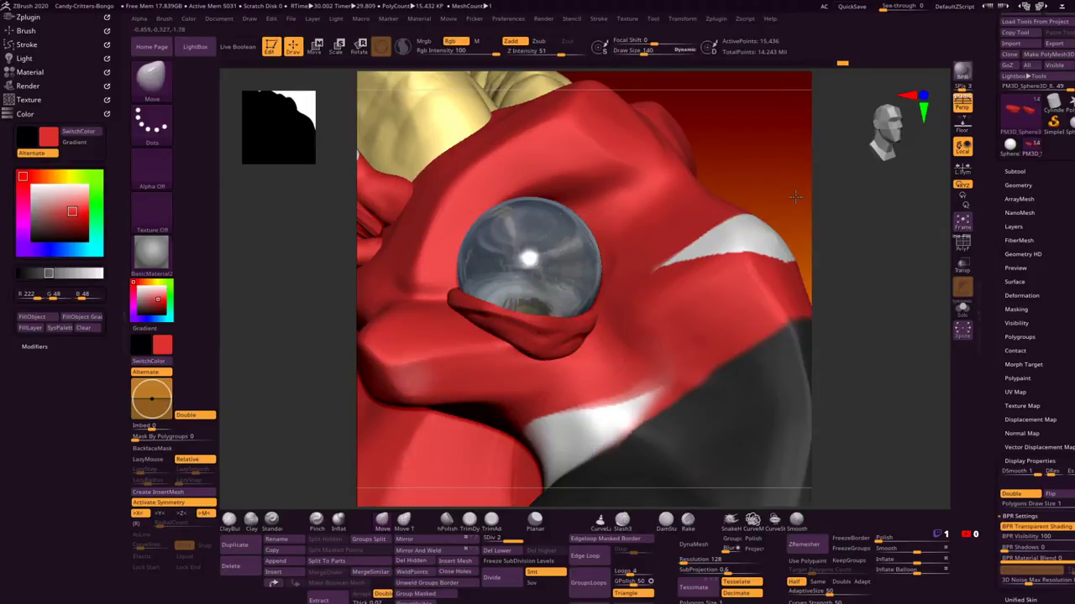
pyautogui.moveTo(782, 198)
pyautogui.mouseDown()
pyautogui.moveTo(827, 208)
pyautogui.moveTo(744, 223)
pyautogui.moveTo(698, 288)
pyautogui.moveTo(708, 331)
pyautogui.moveTo(731, 269)
pyautogui.moveTo(736, 293)
pyautogui.moveTo(759, 283)
pyautogui.moveTo(760, 268)
pyautogui.moveTo(742, 293)
pyautogui.moveTo(753, 259)
pyautogui.moveTo(739, 293)
pyautogui.moveTo(731, 286)
pyautogui.moveTo(736, 307)
pyautogui.mouseUp()
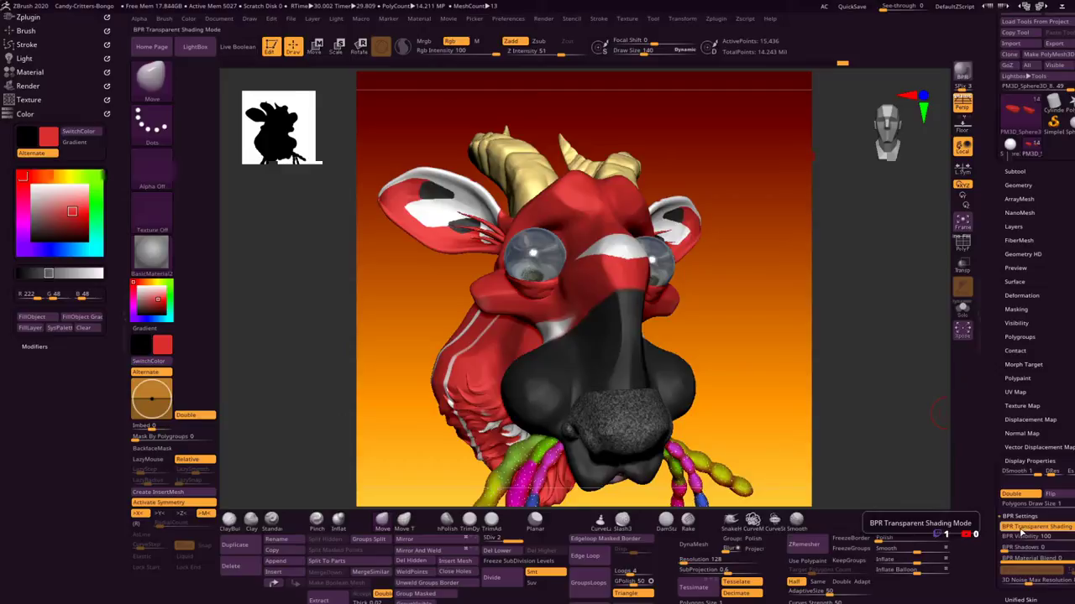
# Step: Select Eye reflections, apply ReflectedMap2, then restore BasicMaterial2 as the current material
pyautogui.keyDown('alt'); pyautogui.click(533, 253); pyautogui.keyUp('alt')
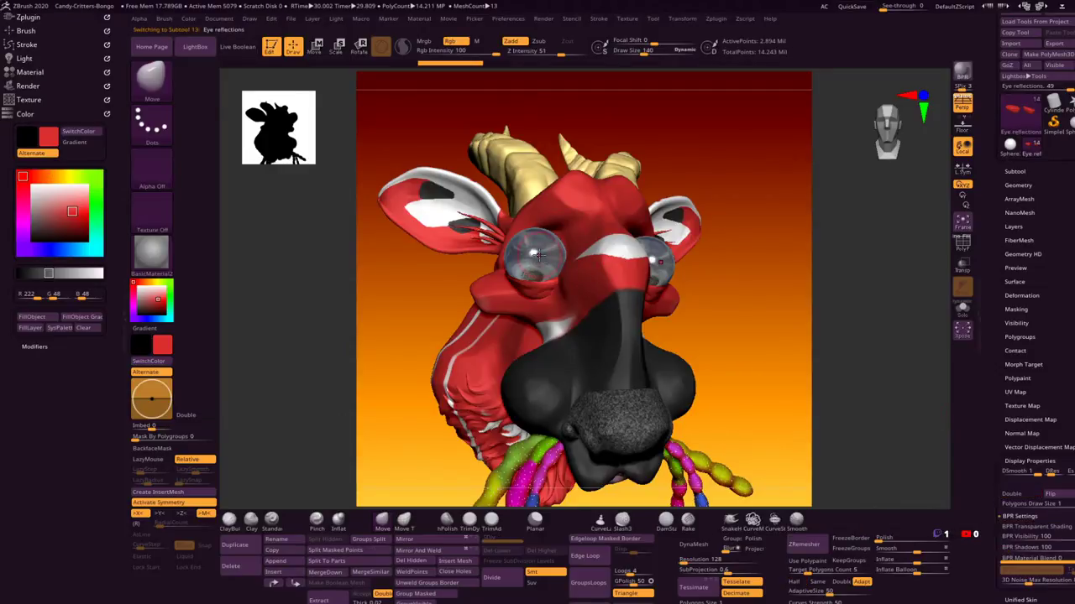
pyautogui.click(40, 74)
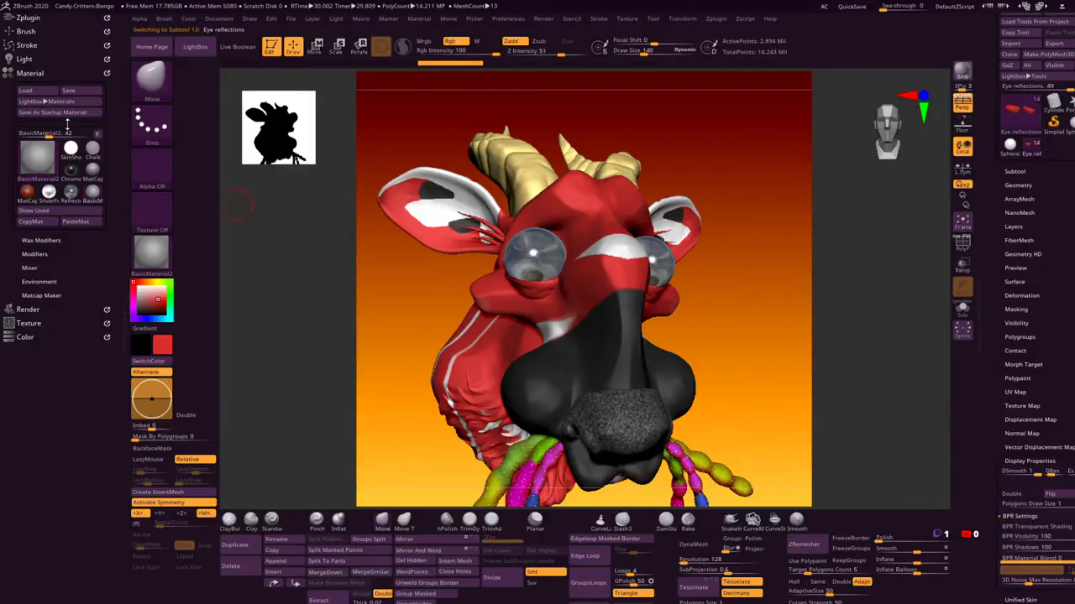
pyautogui.click(159, 254)
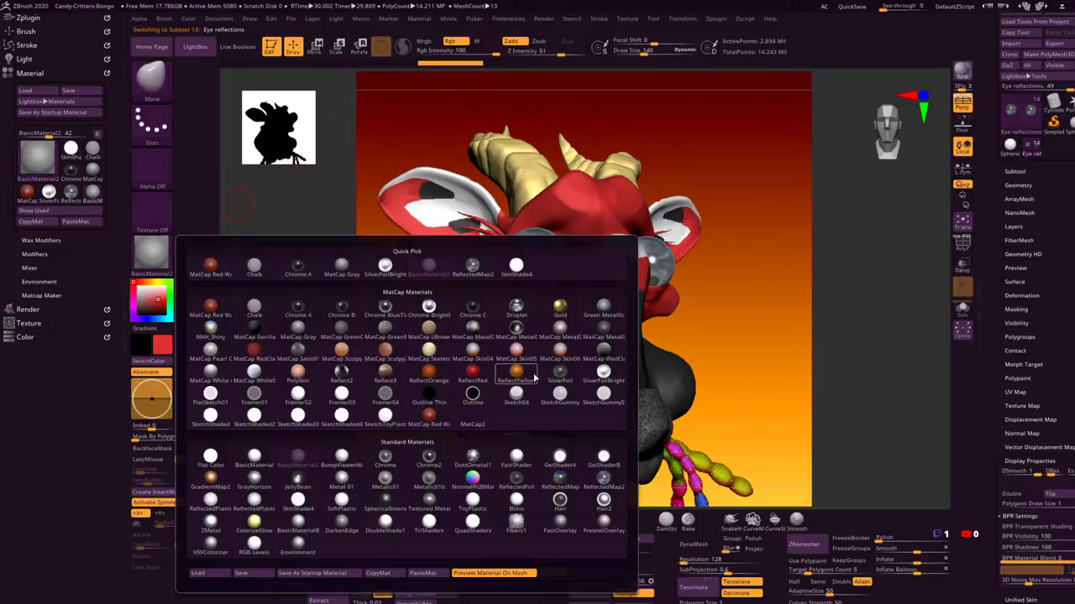
pyautogui.click(603, 486)
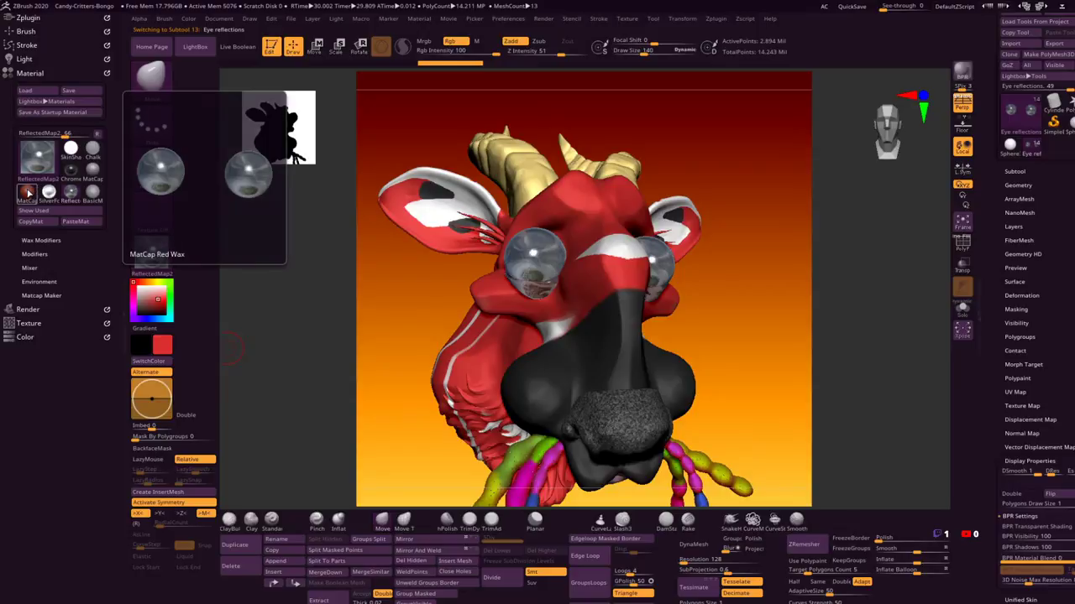
pyautogui.moveTo(87, 156)
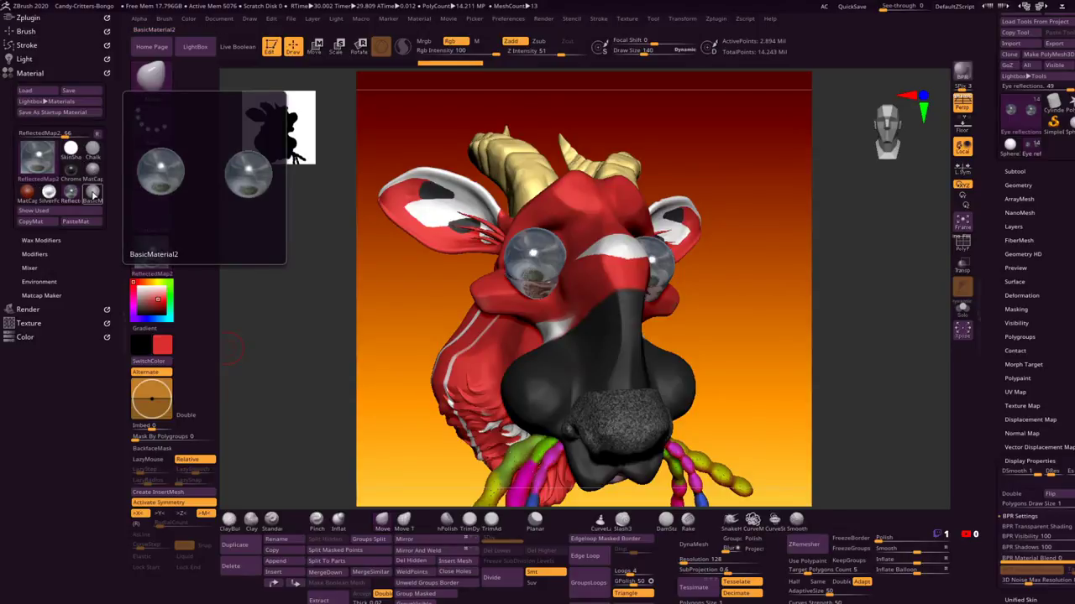
pyautogui.click(94, 195)
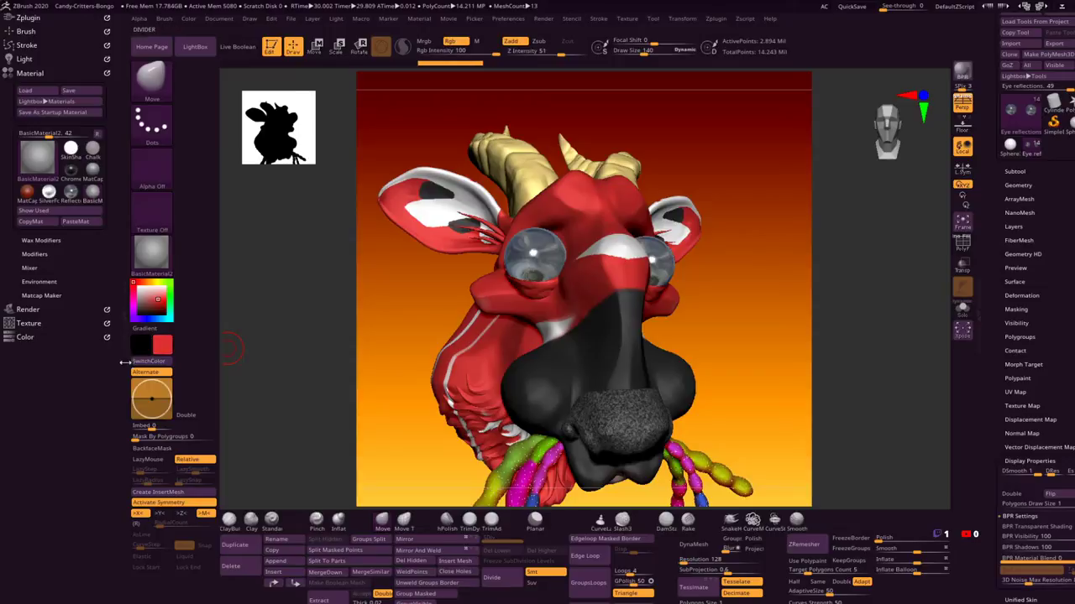
# Step: Fill the eye reflections piece with the current material from the Color palette
pyautogui.click(49, 335)
pyautogui.click(49, 319)
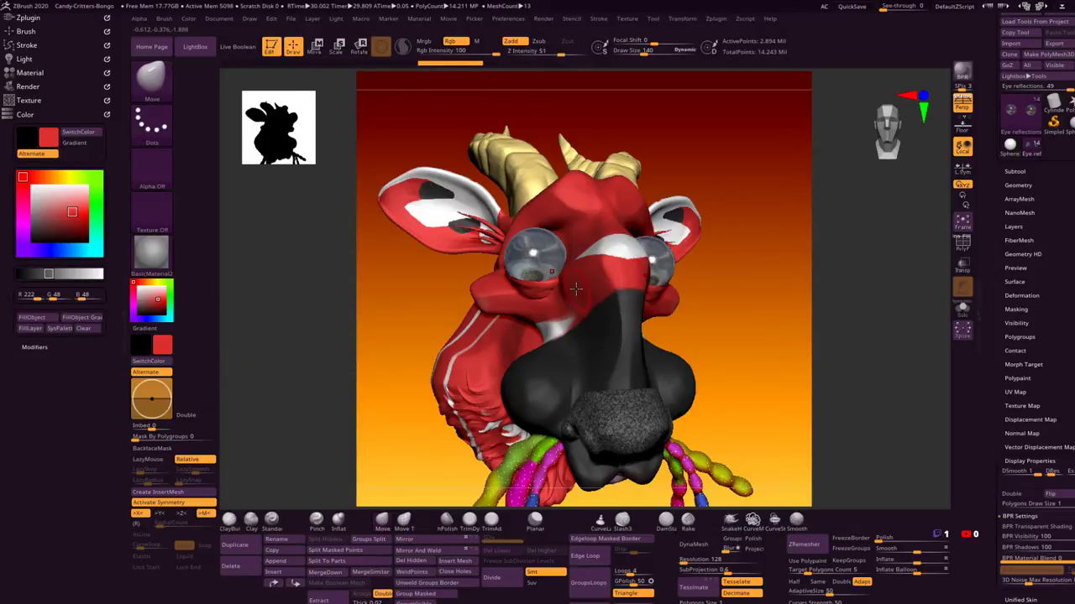
pyautogui.click(33, 328)
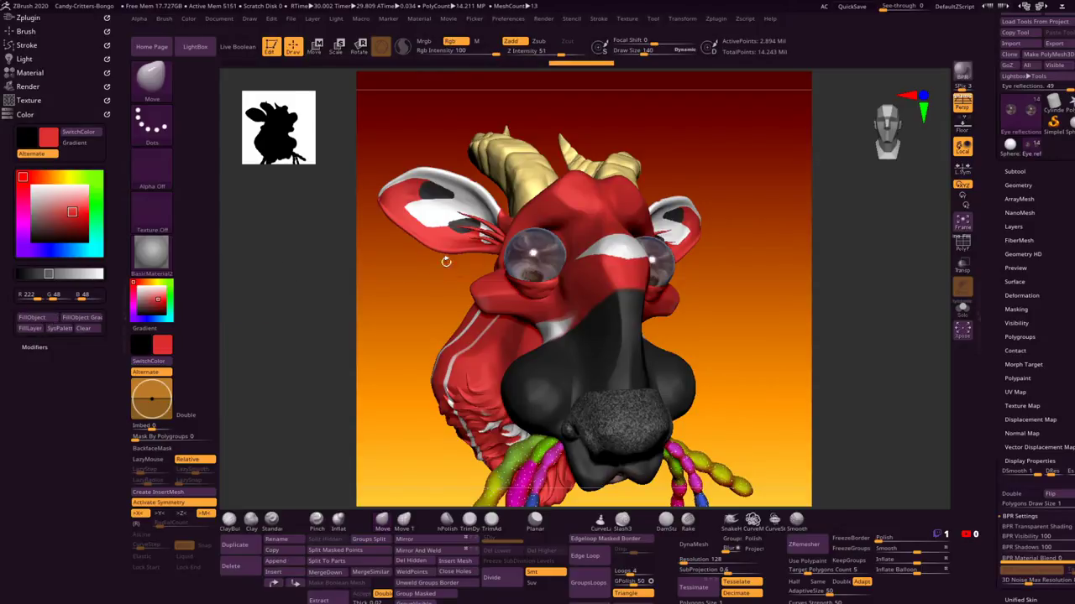
pyautogui.click(1015, 171)
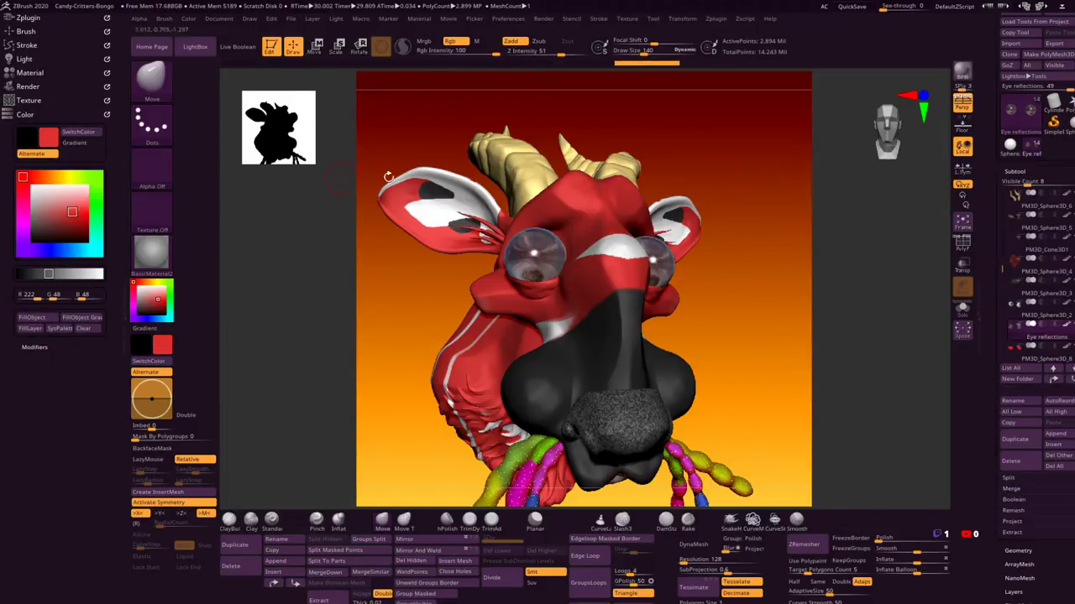
# Step: Apply ReflectedMap2 to Eye reflections, enable Mrgb, set colour 223,49,49, and select PM3D_Sphere3D_8
pyautogui.click(152, 252)
pyautogui.click(597, 479)
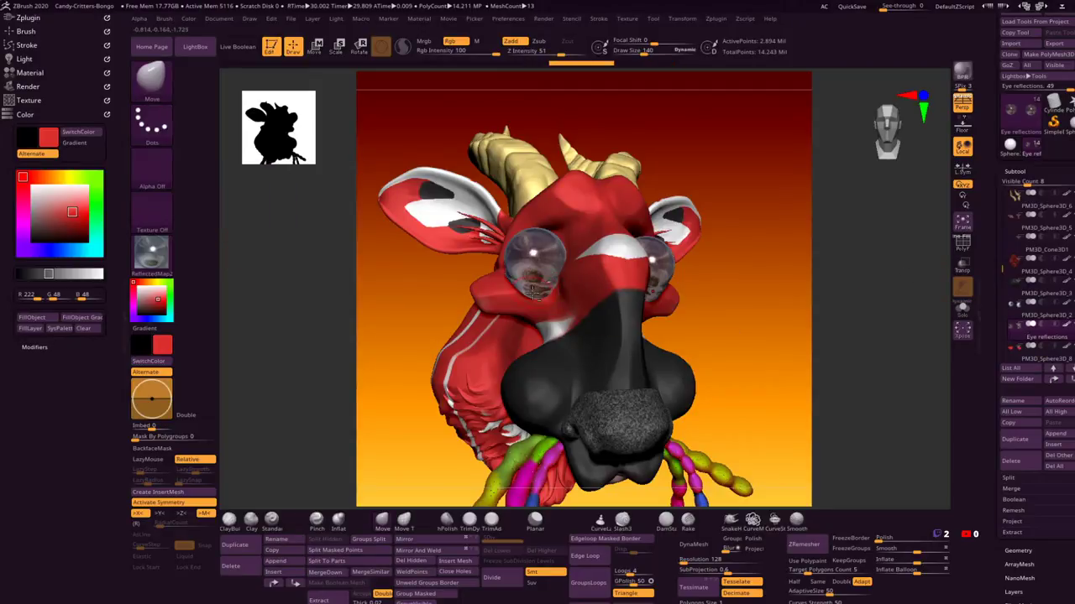
pyautogui.click(427, 42)
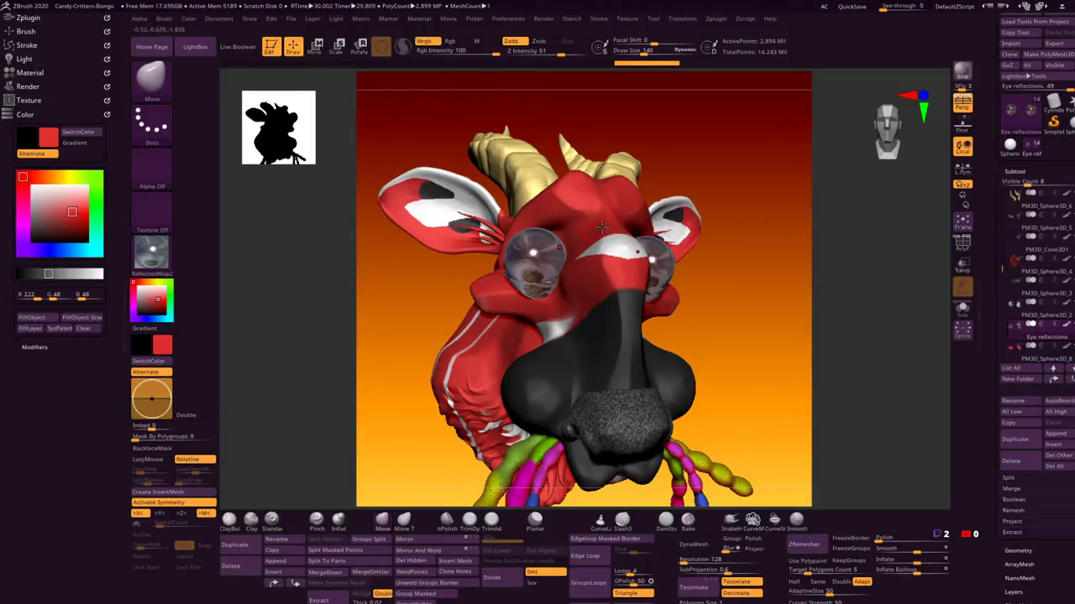
pyautogui.click(72, 211)
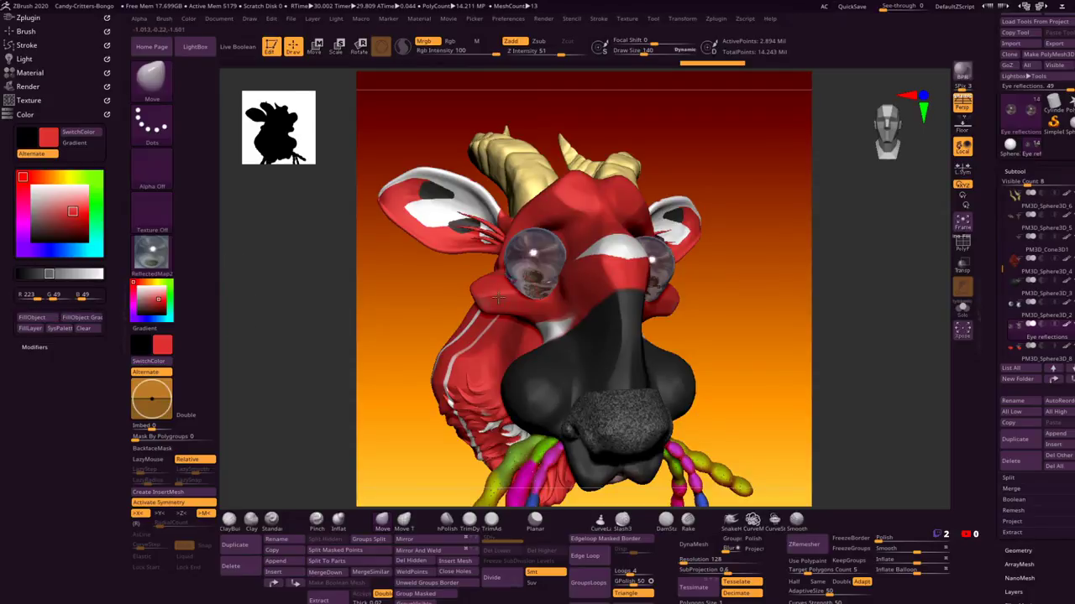
pyautogui.keyDown('alt'); pyautogui.click(535, 290); pyautogui.keyUp('alt')
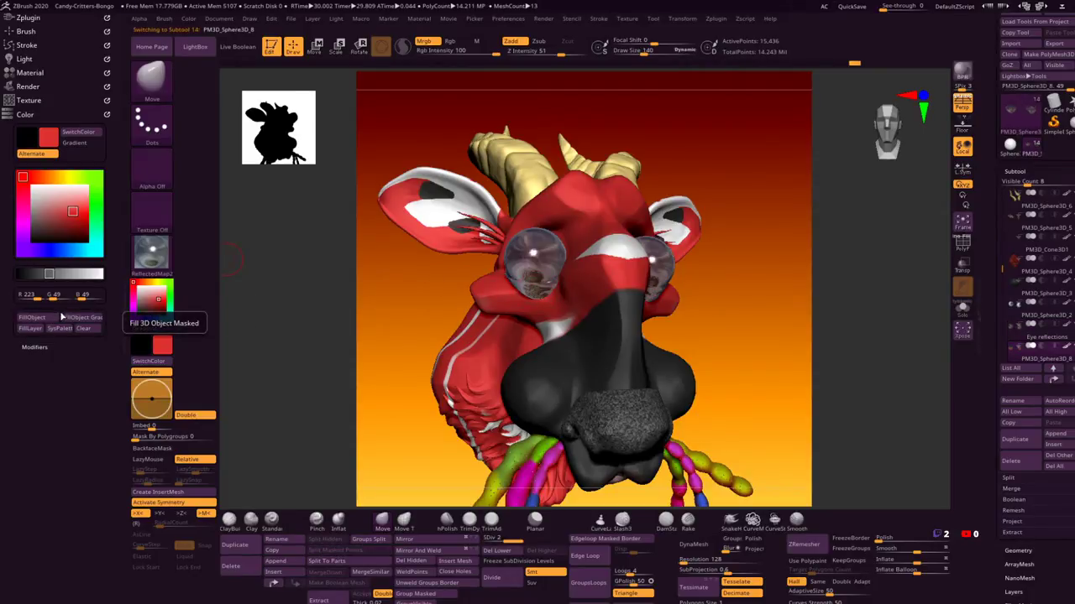
# Step: Apply BasicMaterial2 to PM3D_Sphere3D_8 and paint red over the forehead stripe's left end
pyautogui.click(151, 252)
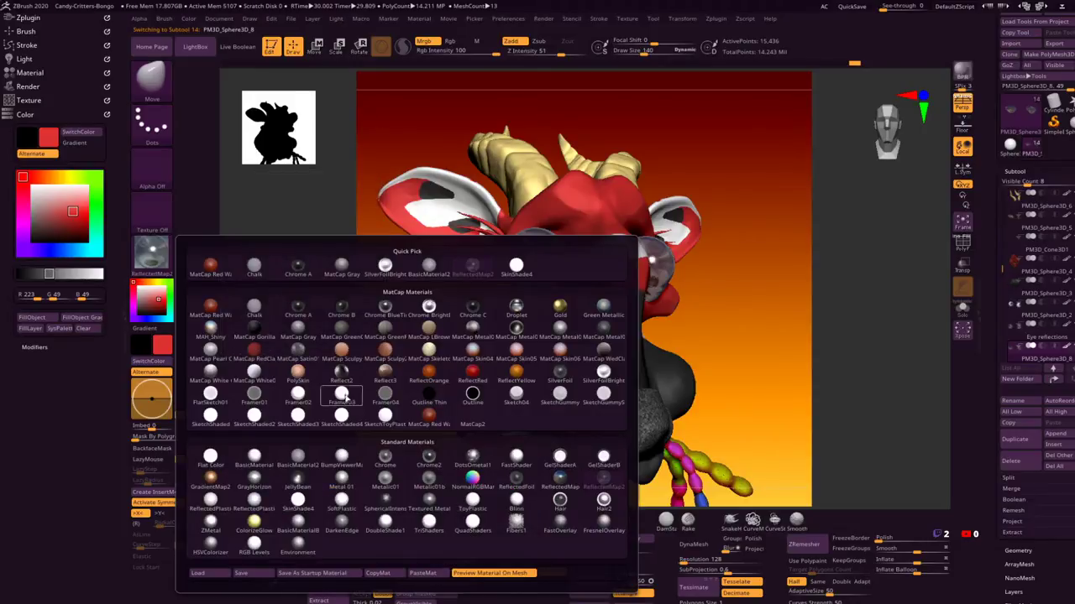
pyautogui.click(298, 458)
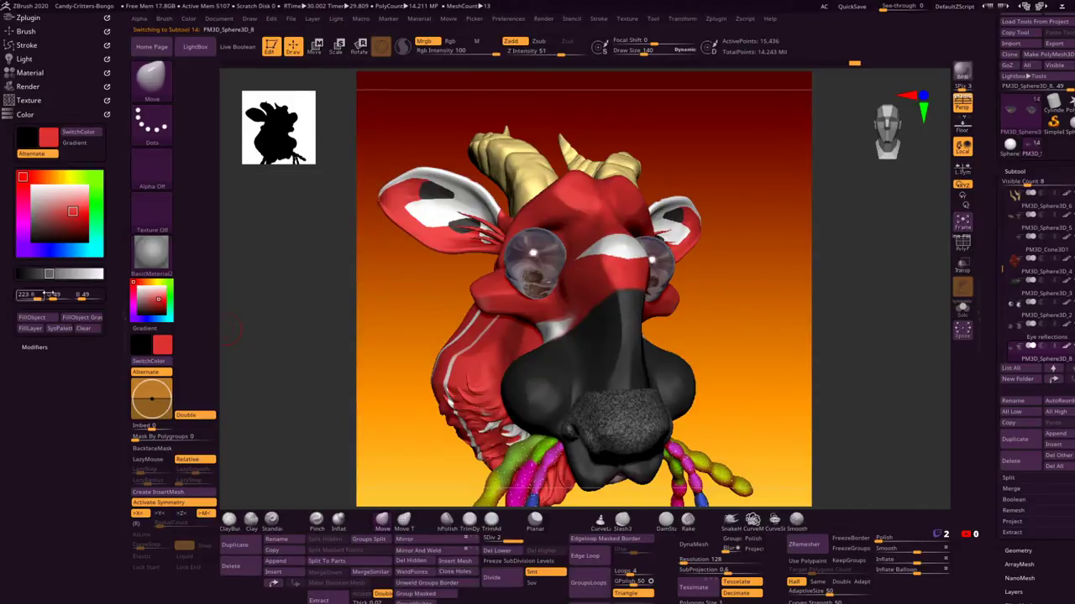
pyautogui.moveTo(582, 251); pyautogui.dragTo(591, 260)
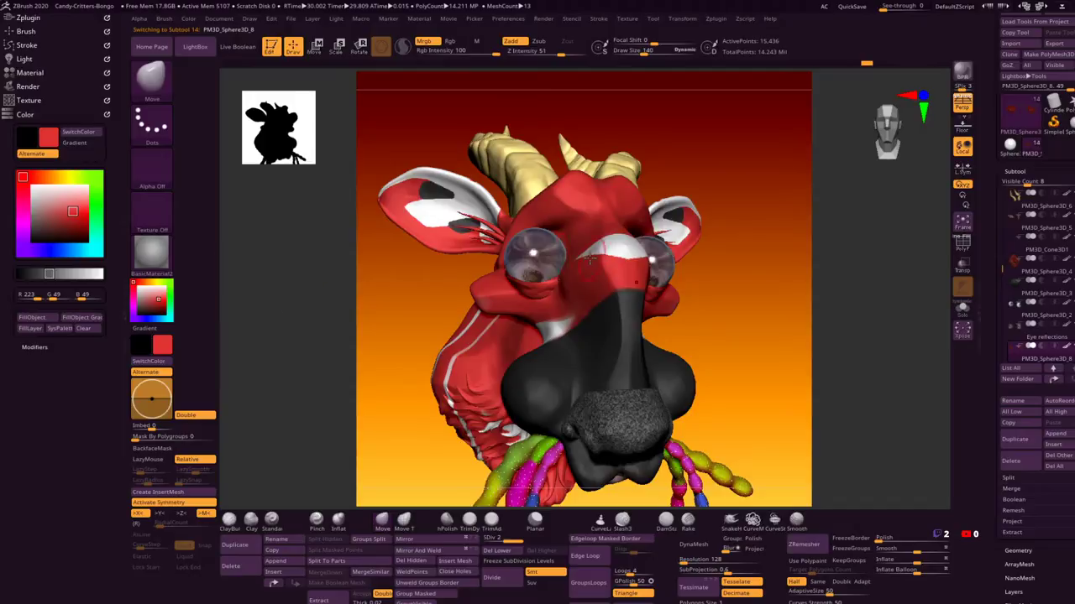
# Step: Give Eye reflections the ReflectedMap2 material and lower its Transparency modifier to -1
pyautogui.keyDown('alt'); pyautogui.click(533, 252); pyautogui.keyUp('alt')
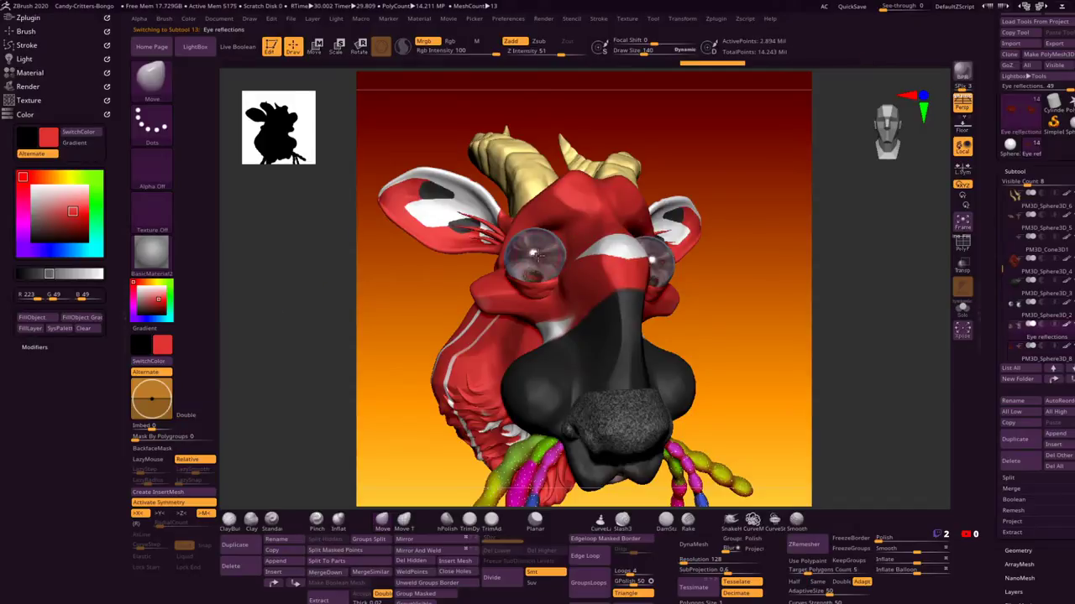
pyautogui.click(160, 271)
pyautogui.click(597, 478)
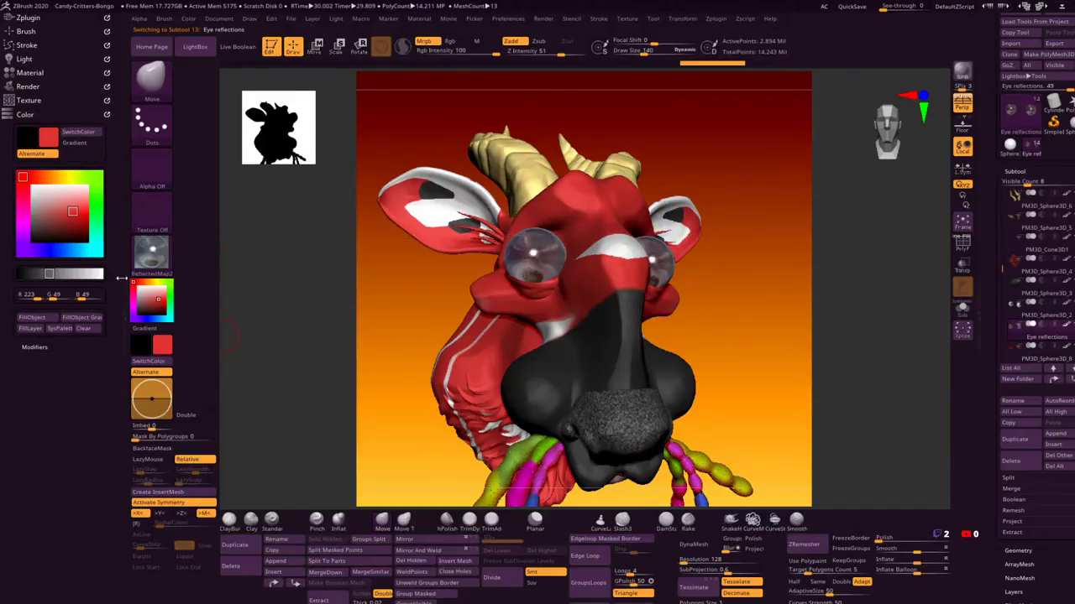
pyautogui.click(40, 72)
pyautogui.click(38, 253)
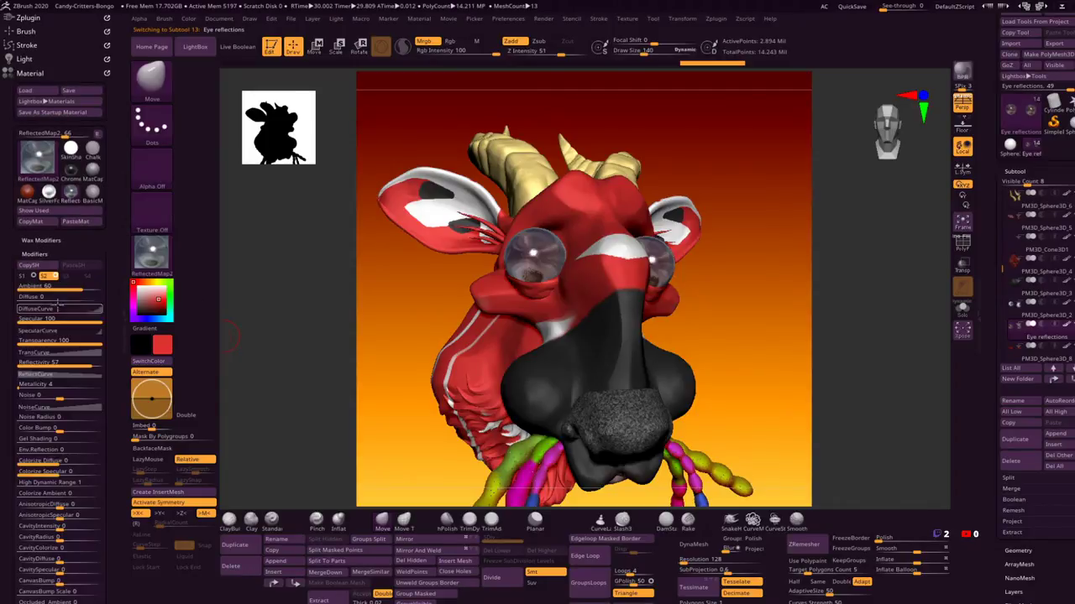
pyautogui.moveTo(94, 343); pyautogui.dragTo(71, 344)
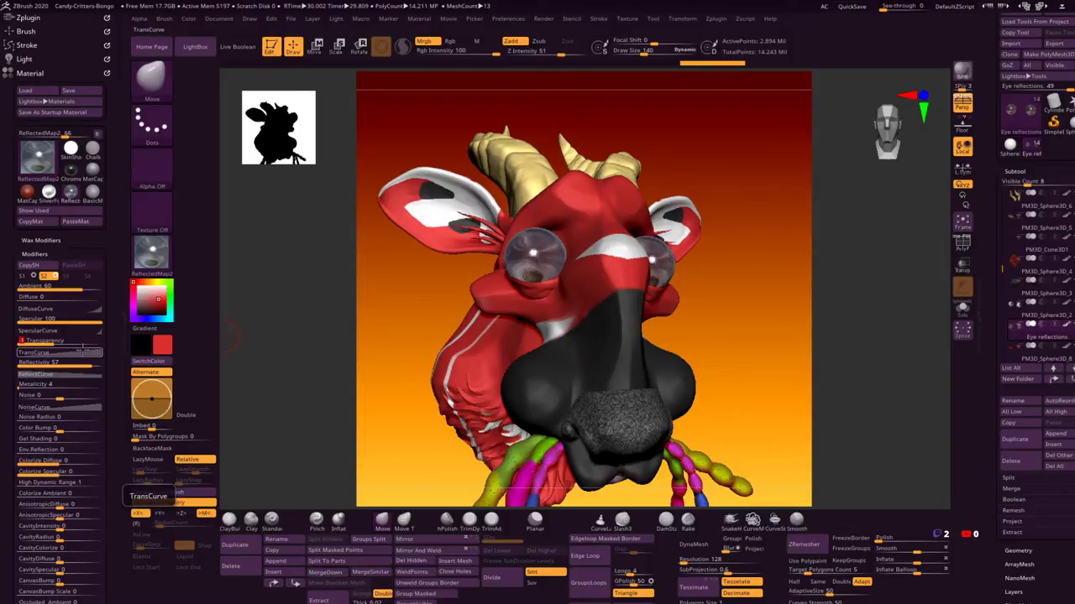
pyautogui.click(29, 73)
pyautogui.click(33, 87)
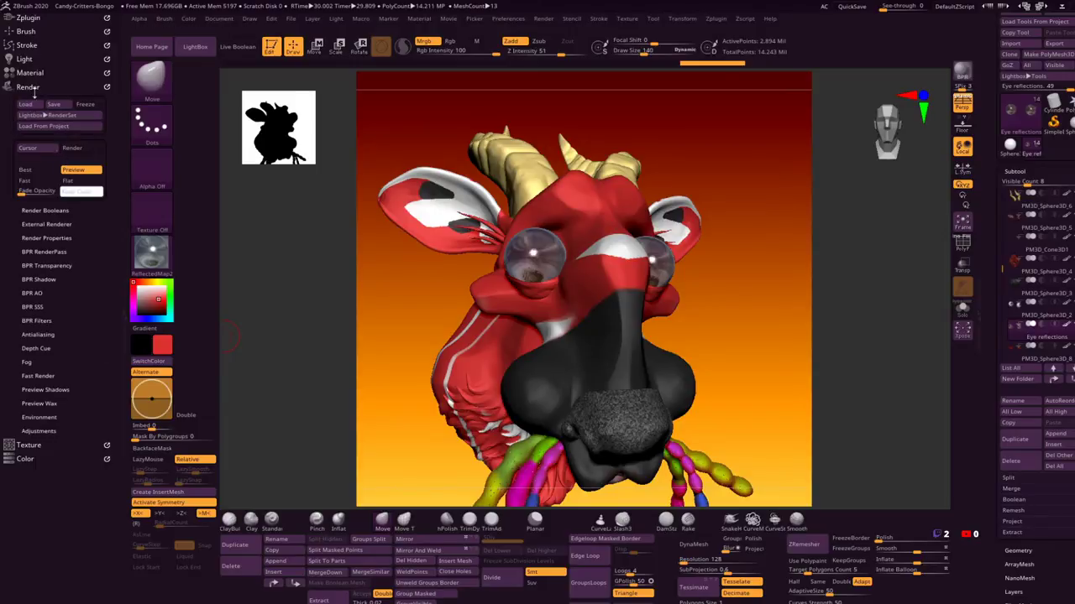
pyautogui.click(32, 88)
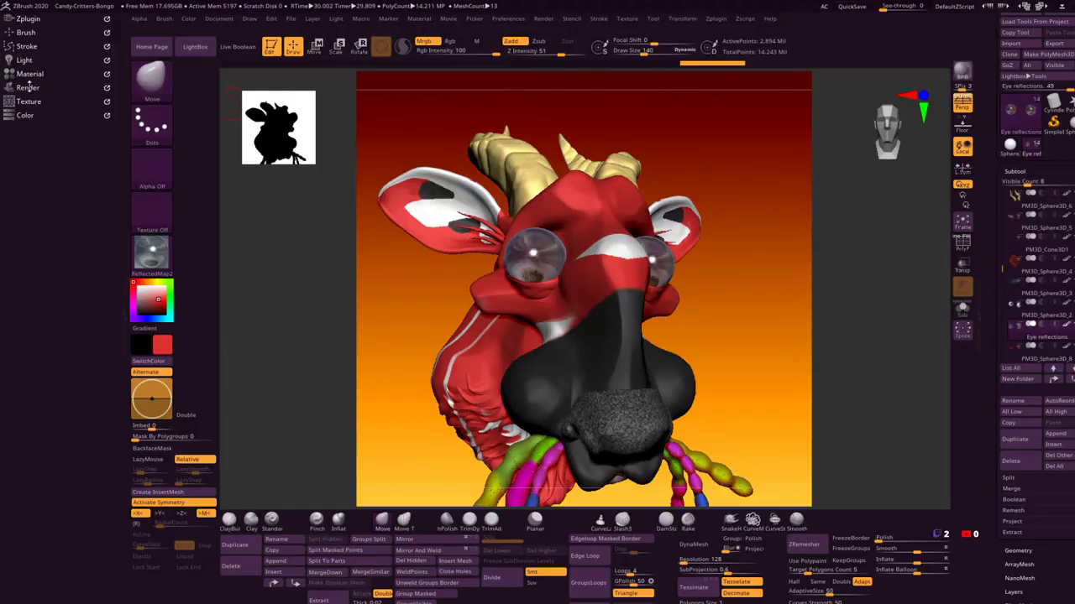
pyautogui.click(28, 87)
pyautogui.click(39, 280)
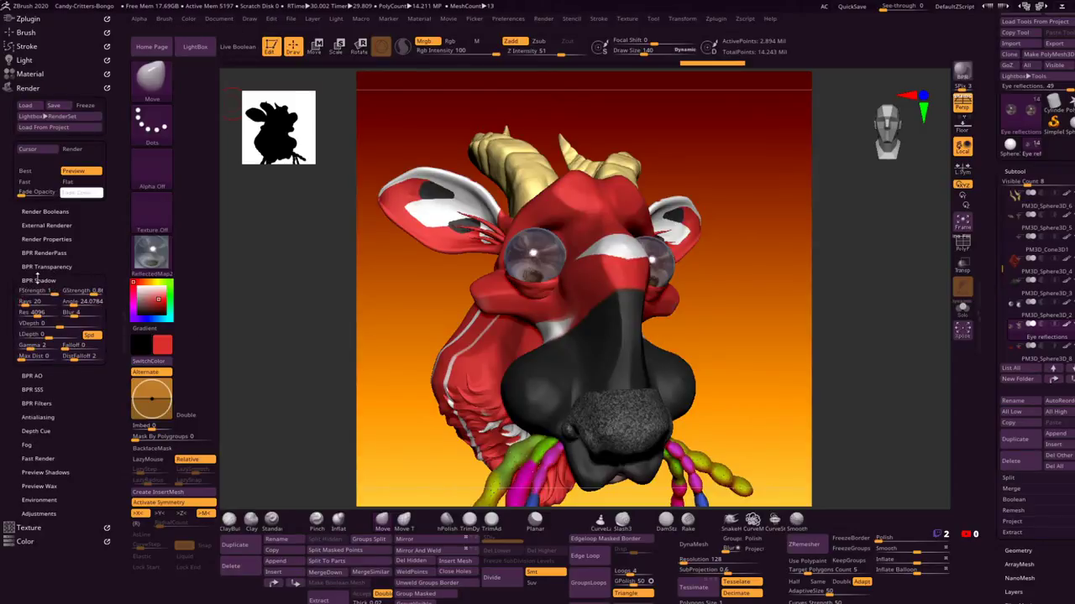
pyautogui.click(47, 266)
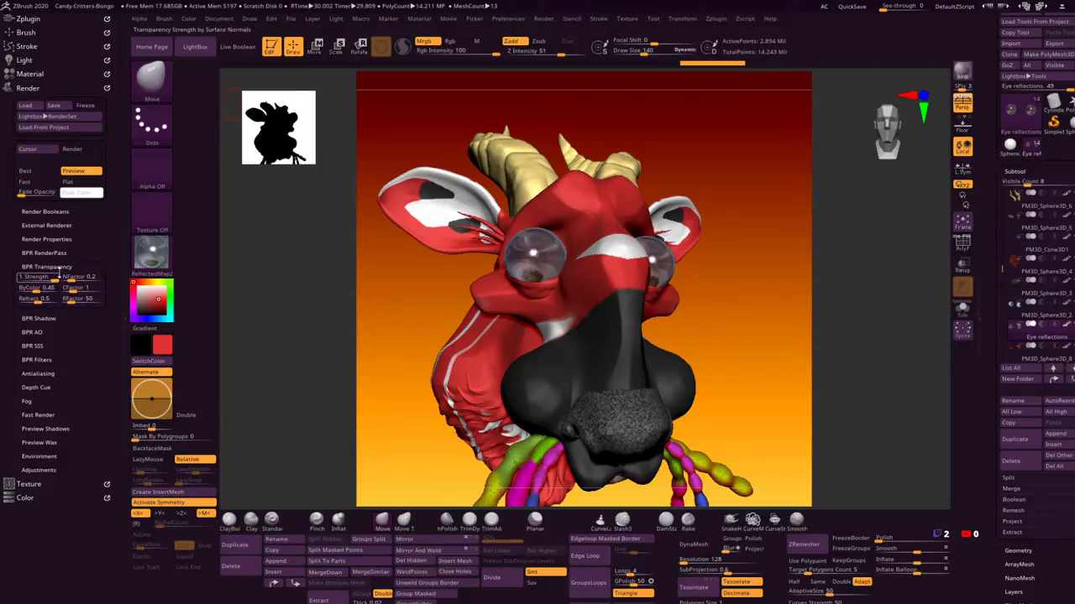
pyautogui.click(49, 266)
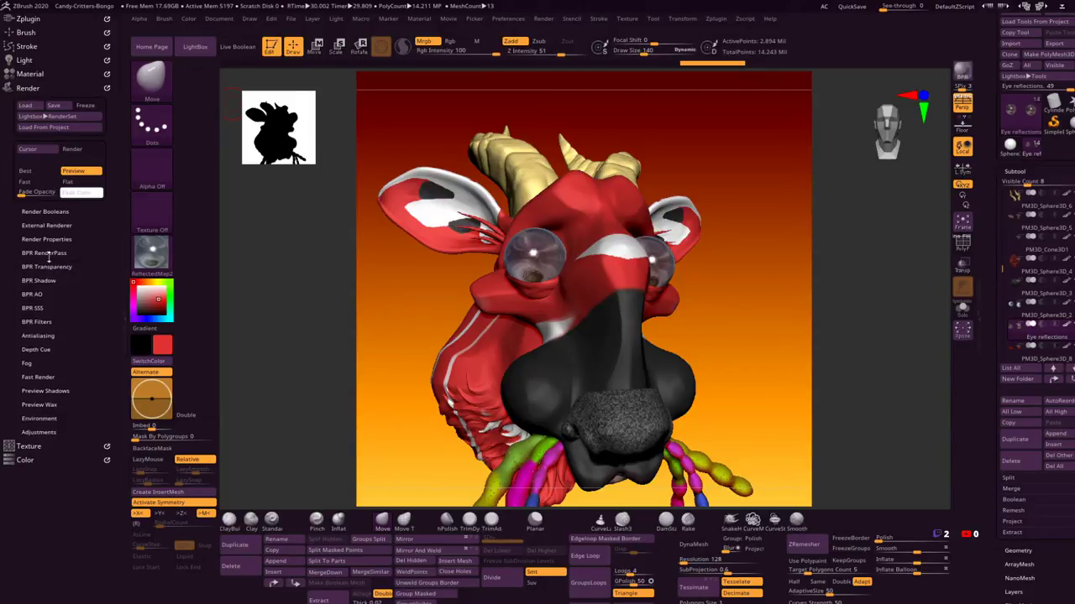
pyautogui.click(34, 294)
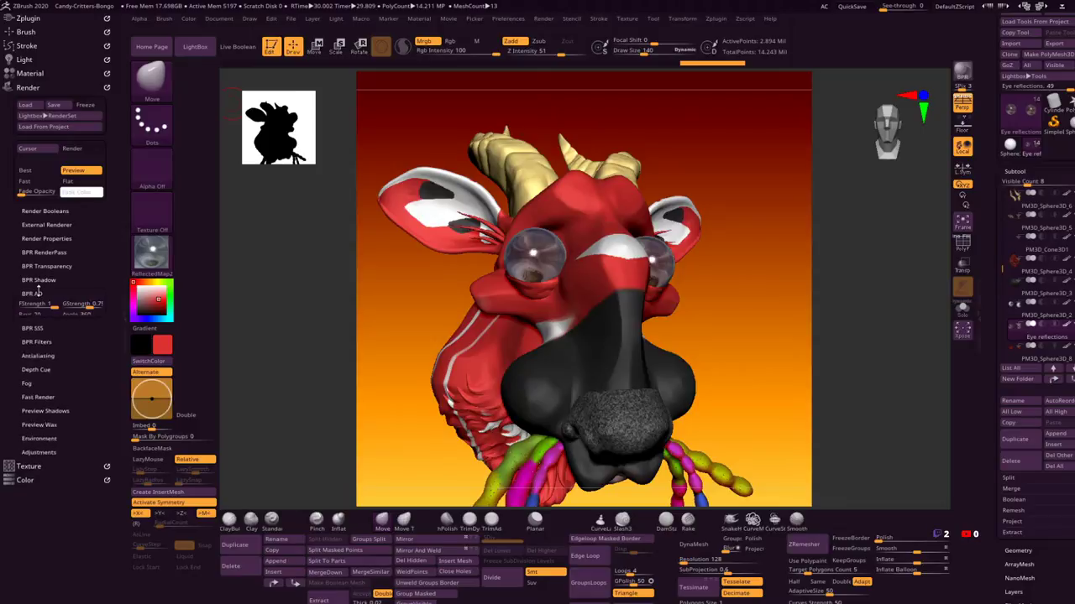
pyautogui.click(35, 293)
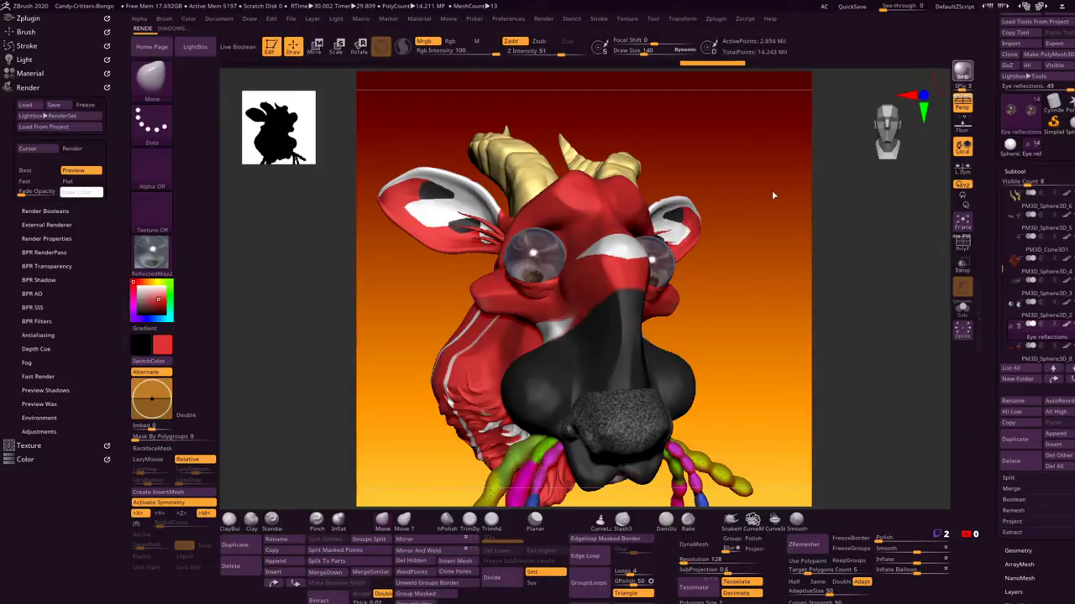
# Step: Run a Shift+R BPR render of the full creature head
pyautogui.hotkey('shift', 'r')
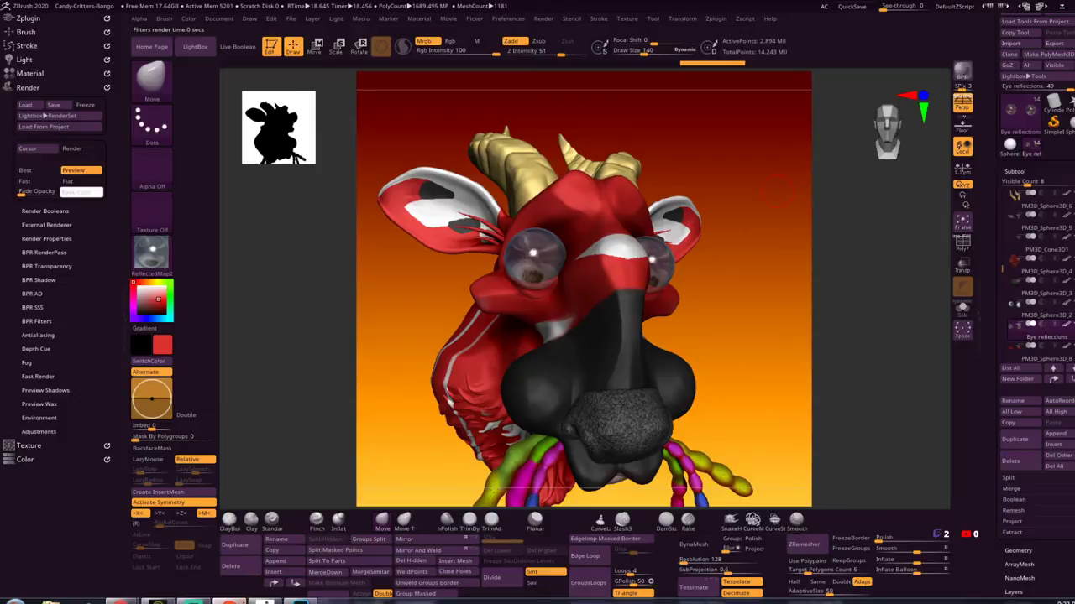
pyautogui.moveTo(250, 601)
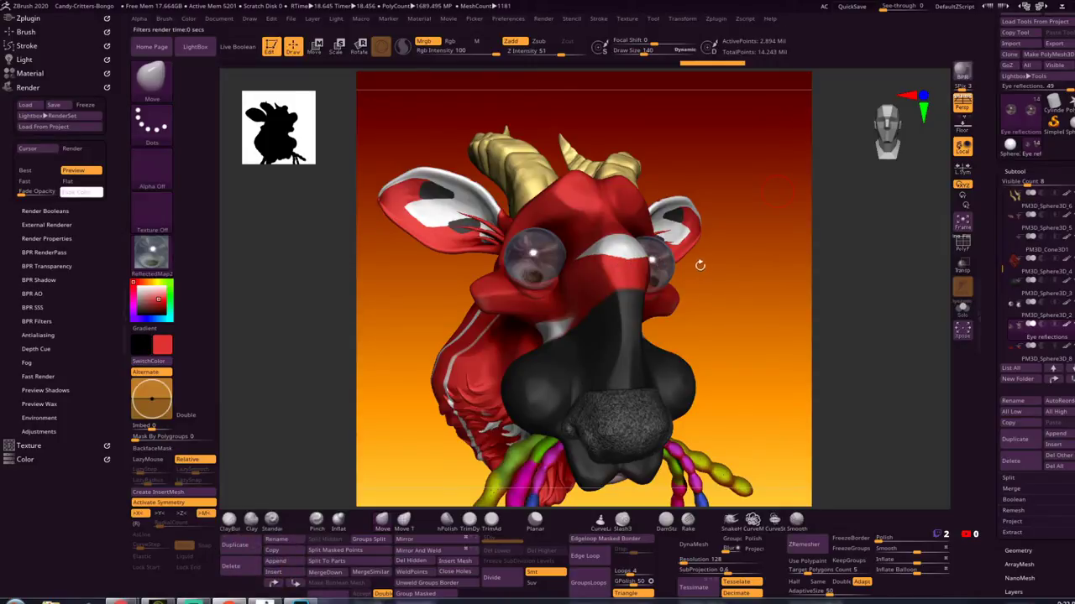
pyautogui.click(48, 225)
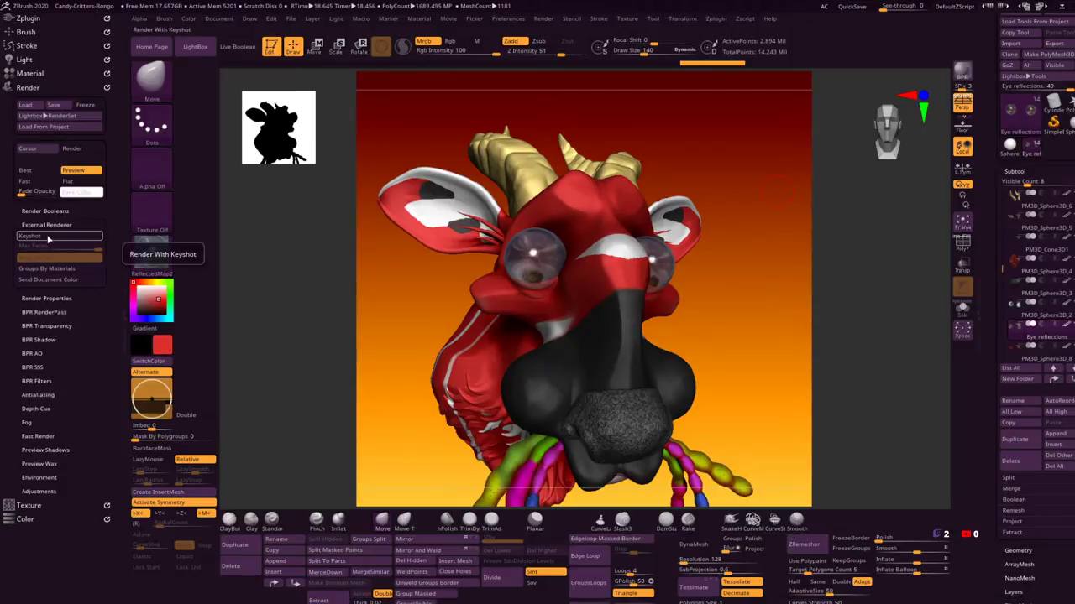
pyautogui.click(40, 298)
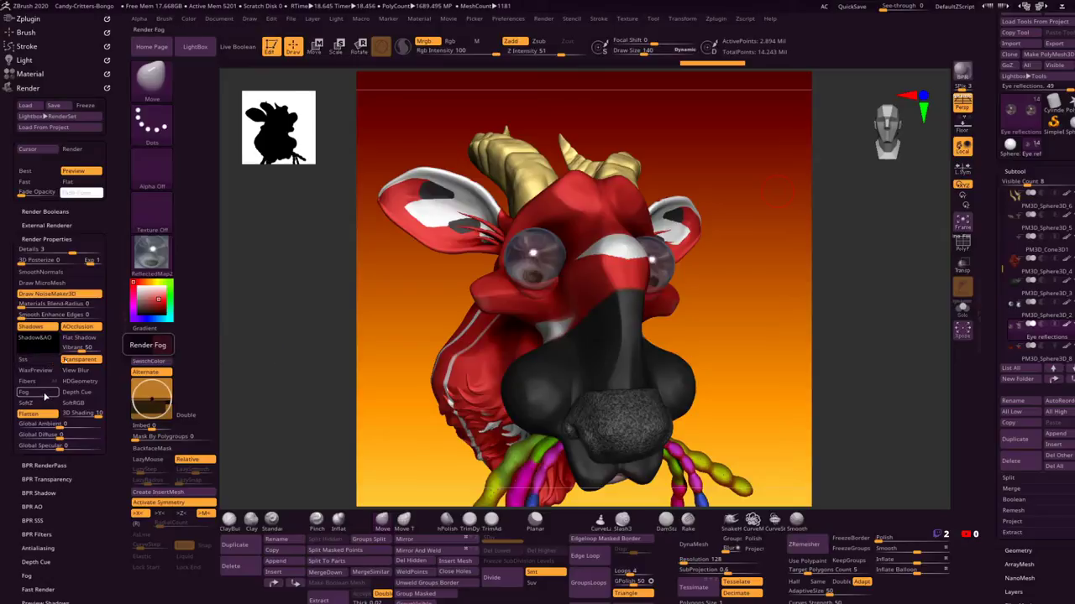
pyautogui.click(52, 240)
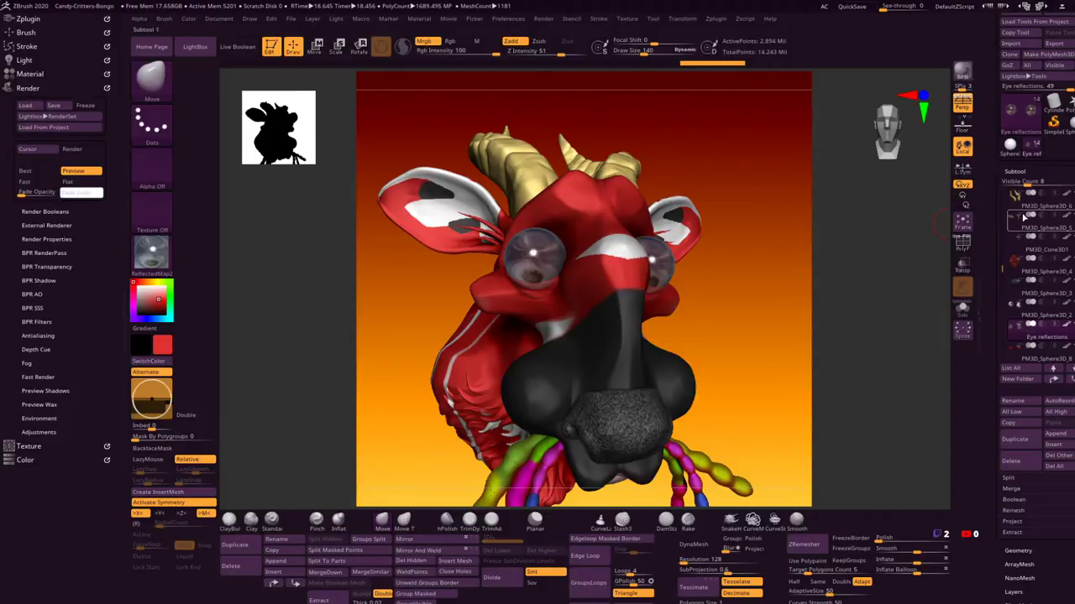
# Step: Select the PM3D_Sphere3D_8 subtool in the Subtool list
pyautogui.moveTo(998, 338); pyautogui.dragTo(1008, 237)
pyautogui.click(1019, 412)
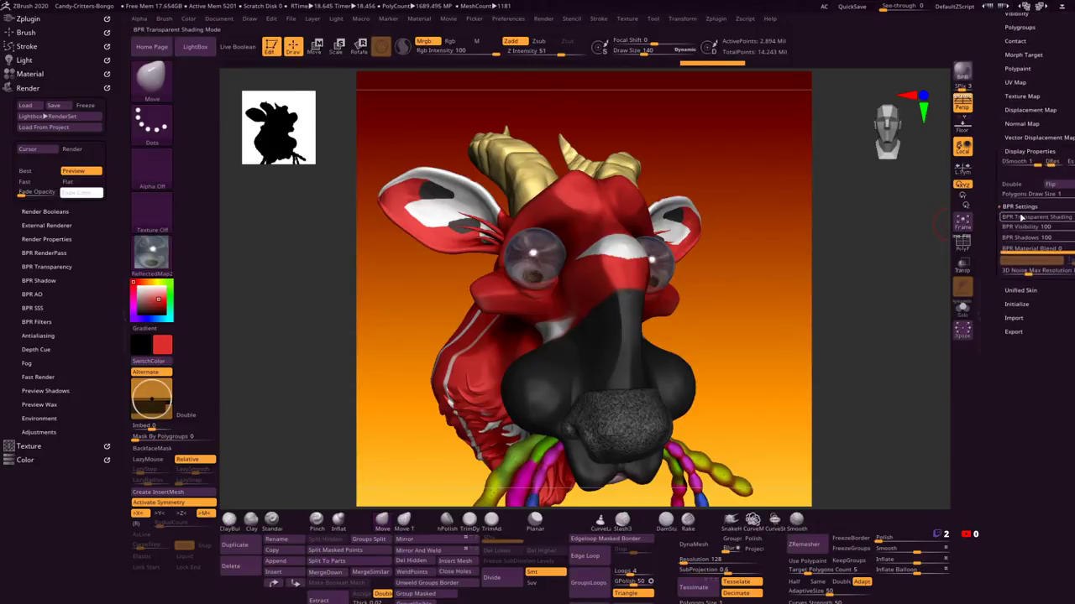
pyautogui.moveTo(988, 165); pyautogui.dragTo(983, 282)
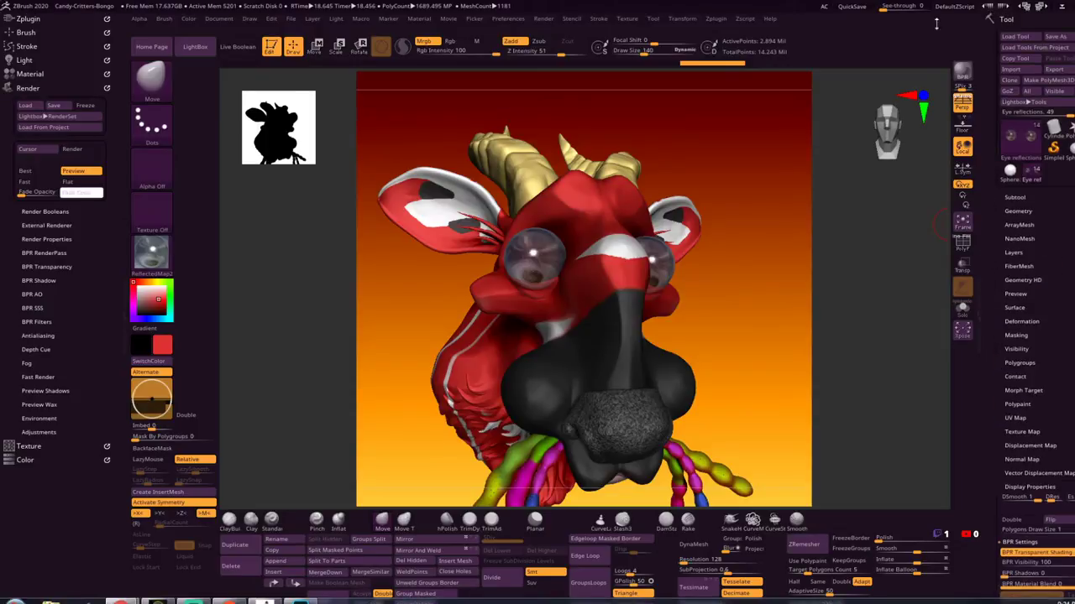
pyautogui.click(1016, 198)
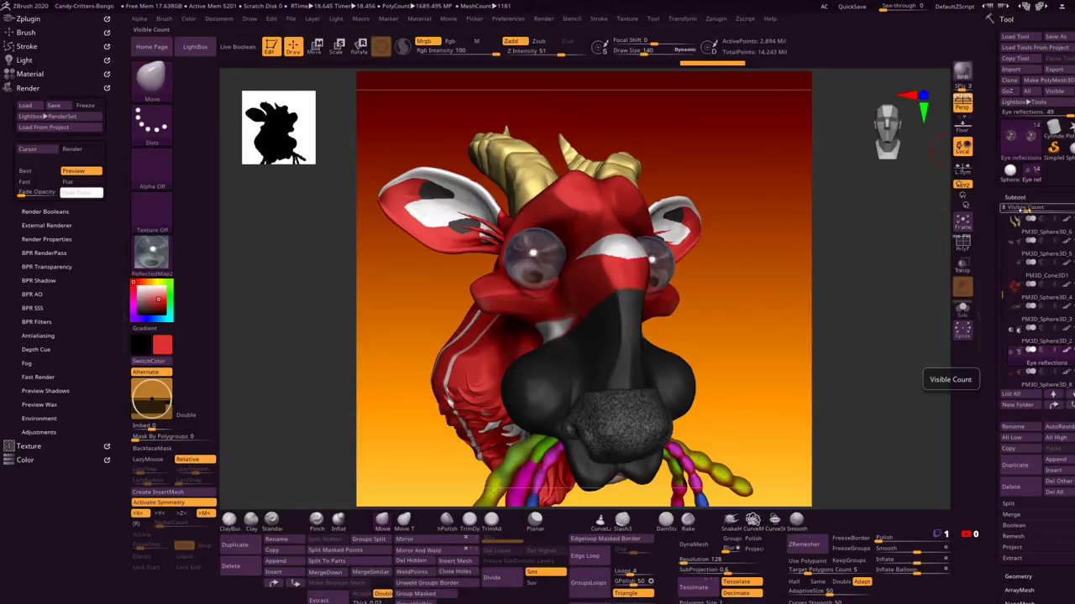
pyautogui.moveTo(1014, 342)
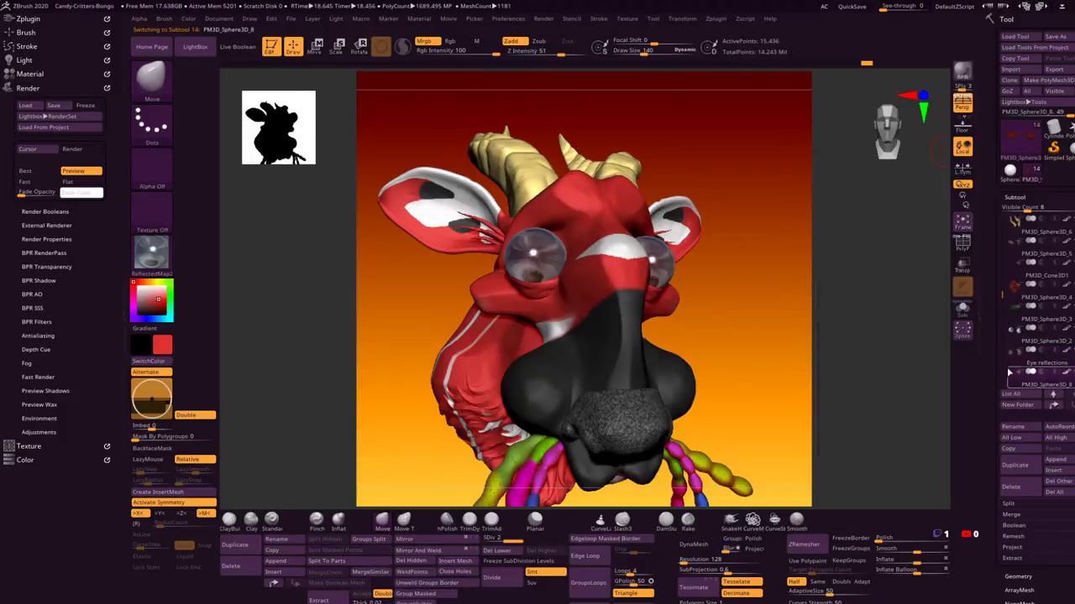
pyautogui.click(1025, 384)
# Step: Turn off BPR Transparent Shading for PM3D_Sphere3D_8 and start a new BPR render
pyautogui.moveTo(996, 369); pyautogui.dragTo(1004, 256)
pyautogui.scroll(-2, 1058, 359)
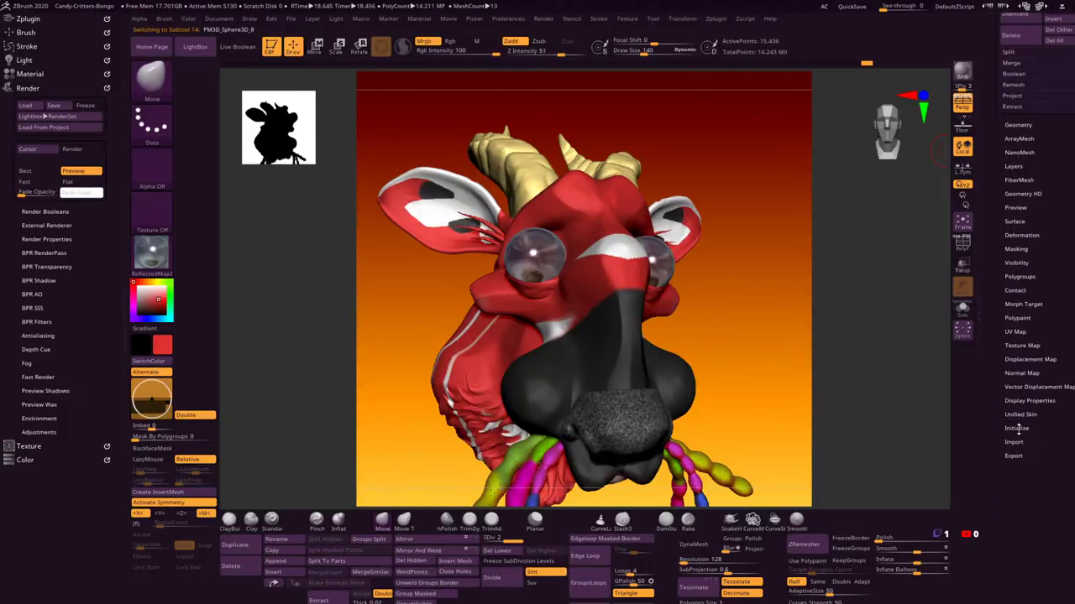
pyautogui.scroll(-4, 1031, 373)
pyautogui.click(1029, 234)
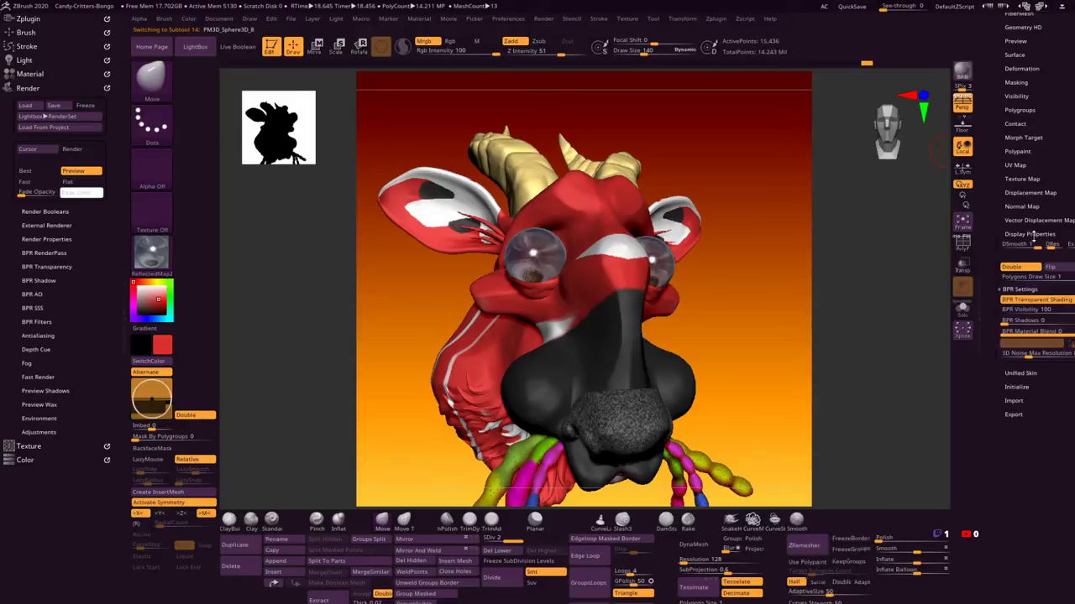
pyautogui.click(1036, 300)
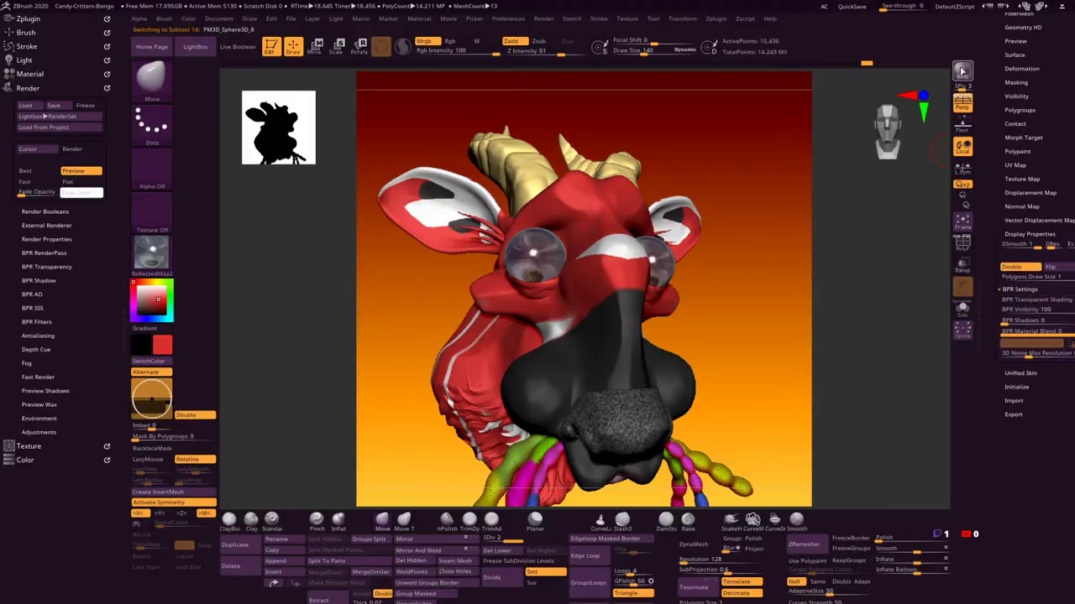
pyautogui.click(962, 70)
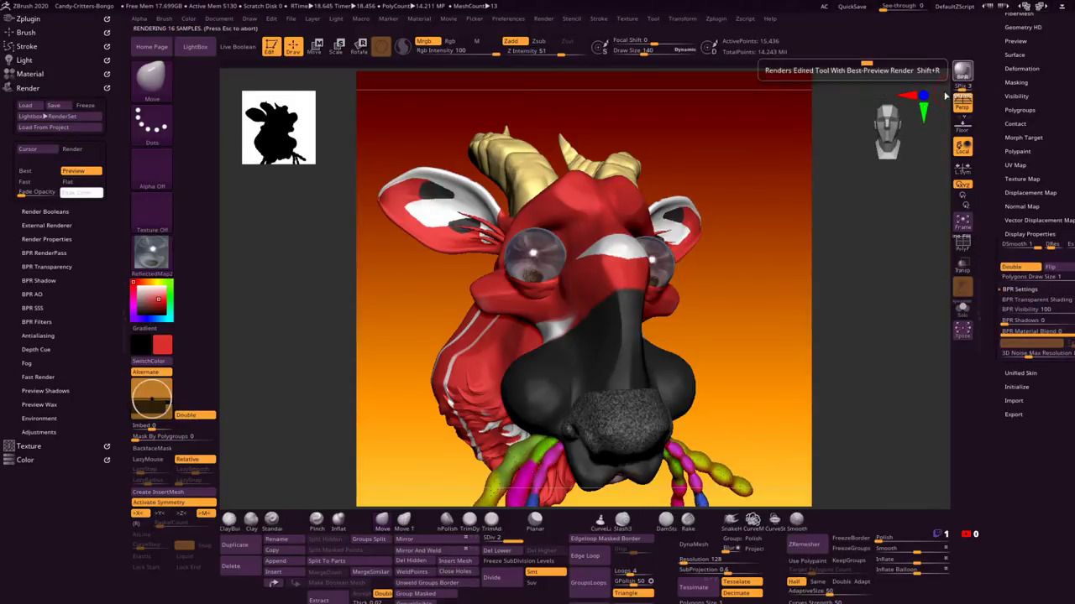
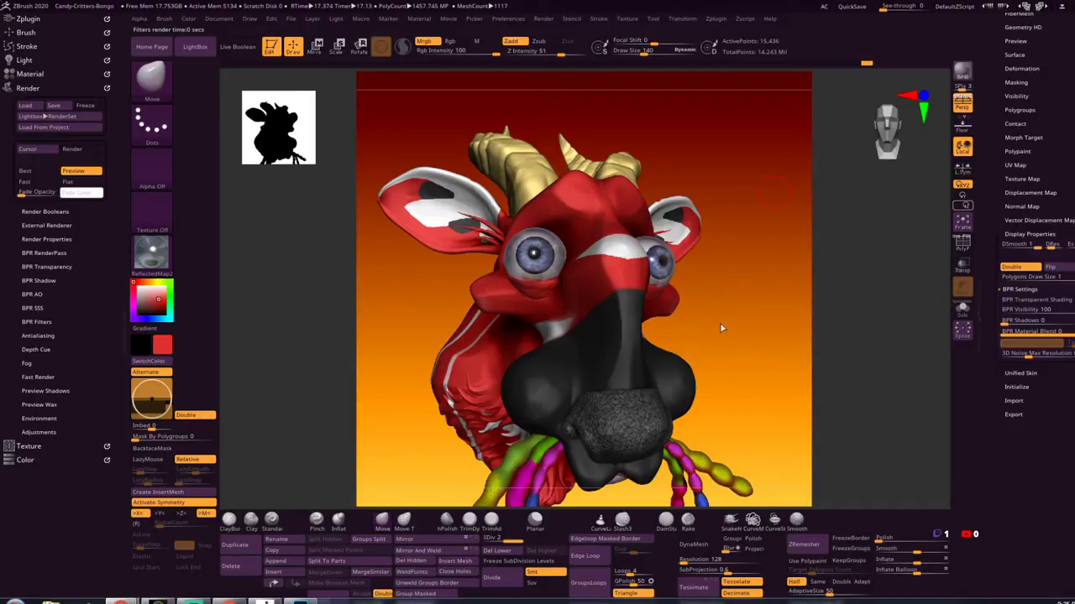
# Step: In Material > Modifiers, lower Reflectivity to about 18 and set Metalicity to 0
pyautogui.click(26, 74)
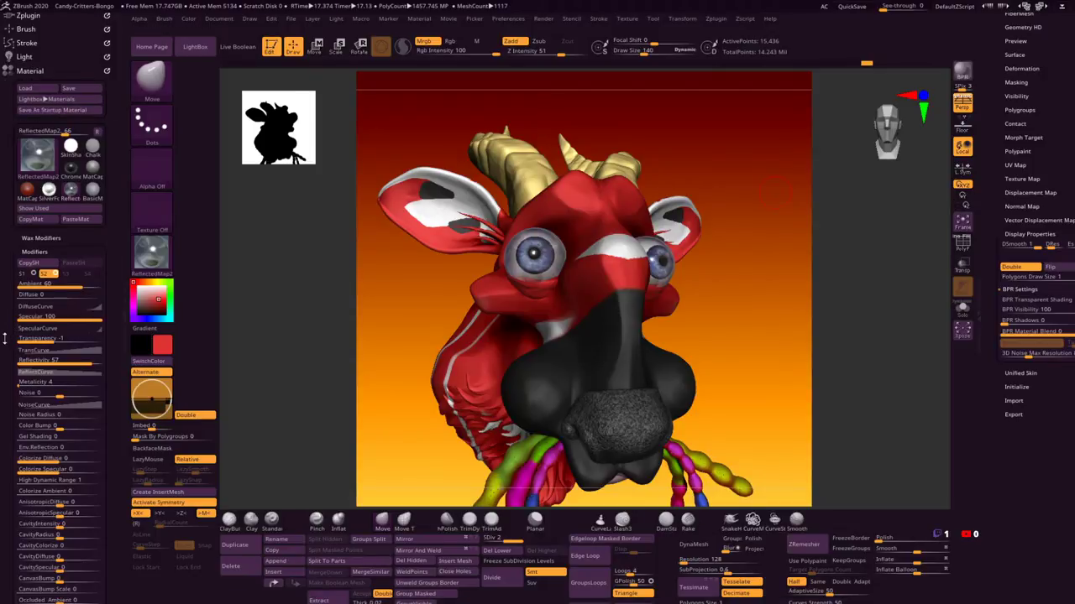
pyautogui.moveTo(4, 338); pyautogui.dragTo(4, 233)
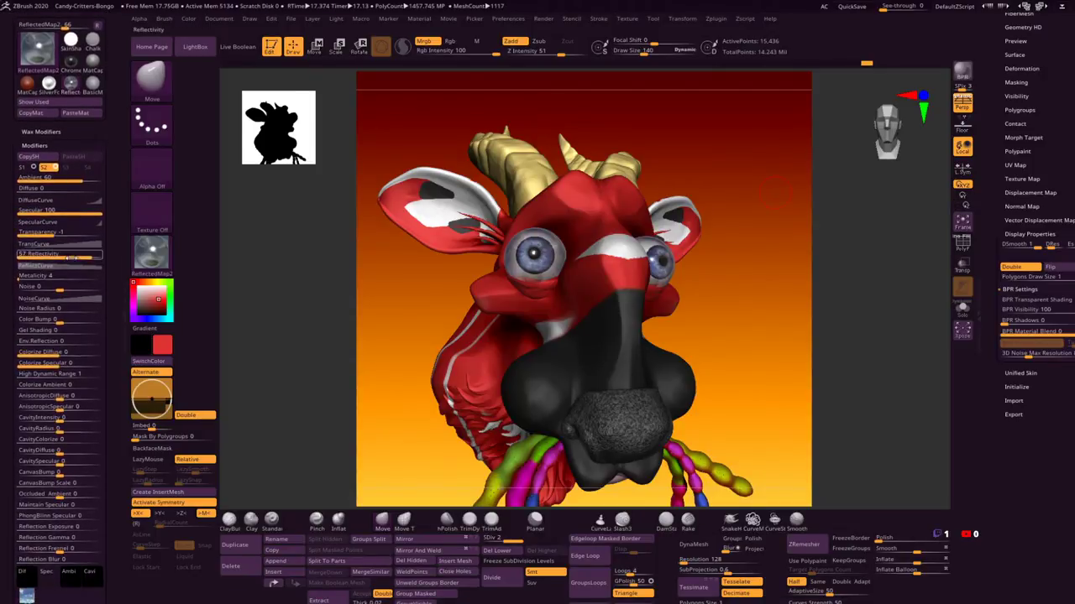
pyautogui.moveTo(80, 256); pyautogui.dragTo(58, 255)
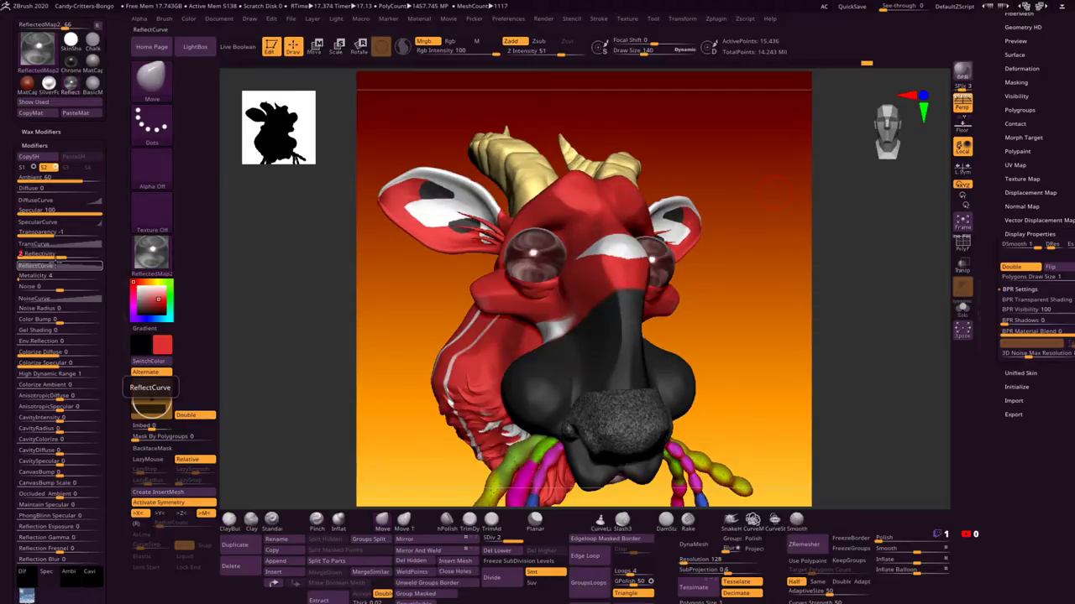
pyautogui.moveTo(51, 276); pyautogui.dragTo(5, 281)
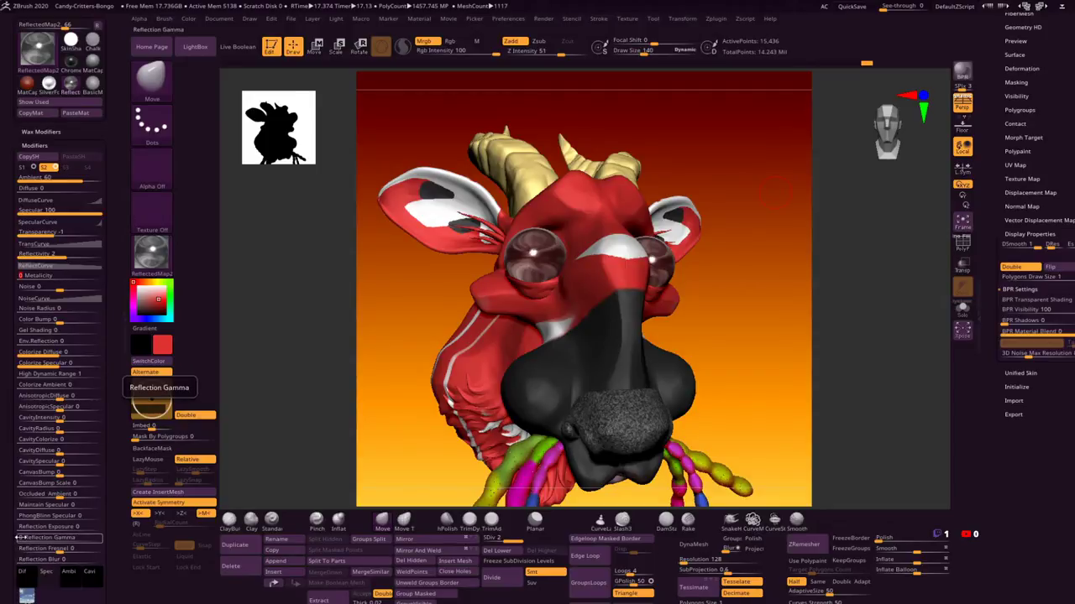
# Step: Rotate the head to inspect the glossy eyes from the side
pyautogui.moveTo(10, 521); pyautogui.dragTo(4, 466)
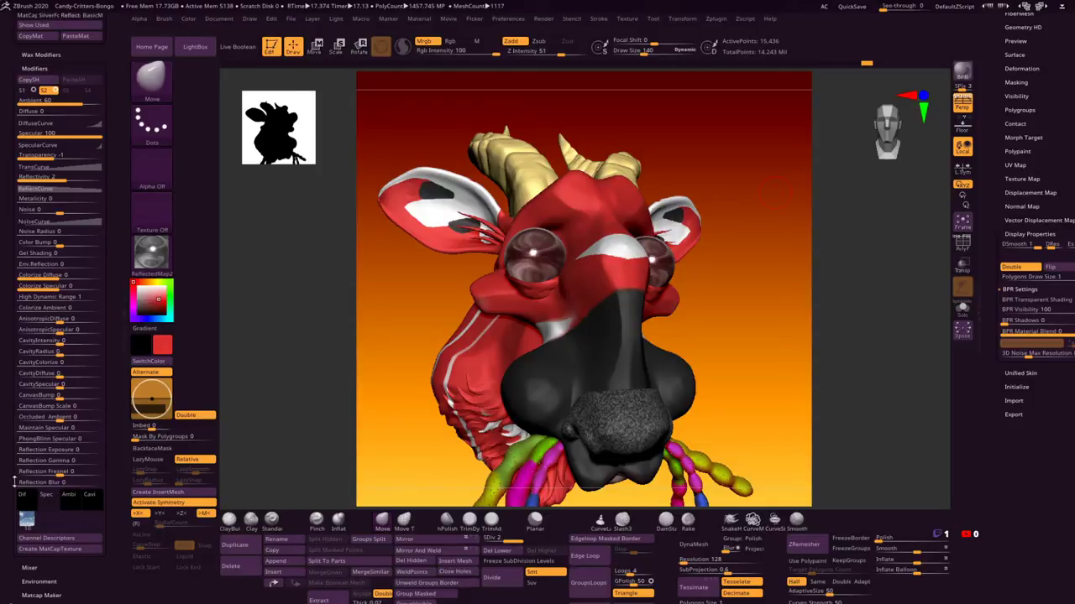
pyautogui.moveTo(27, 521)
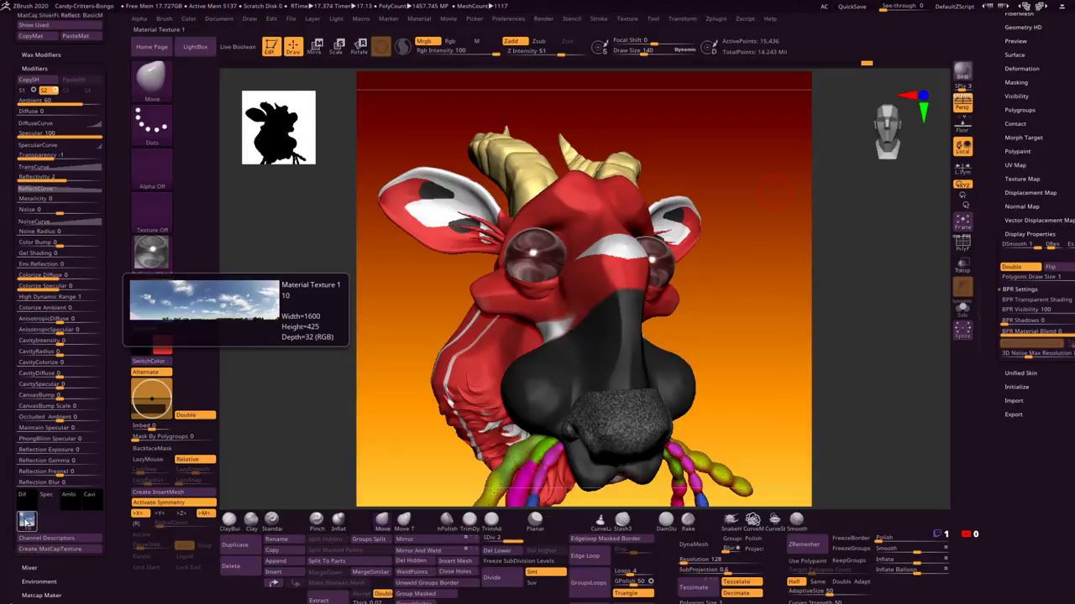
pyautogui.moveTo(7, 500)
pyautogui.mouseDown()
pyautogui.moveTo(8, 433)
pyautogui.moveTo(15, 518)
pyautogui.mouseUp()
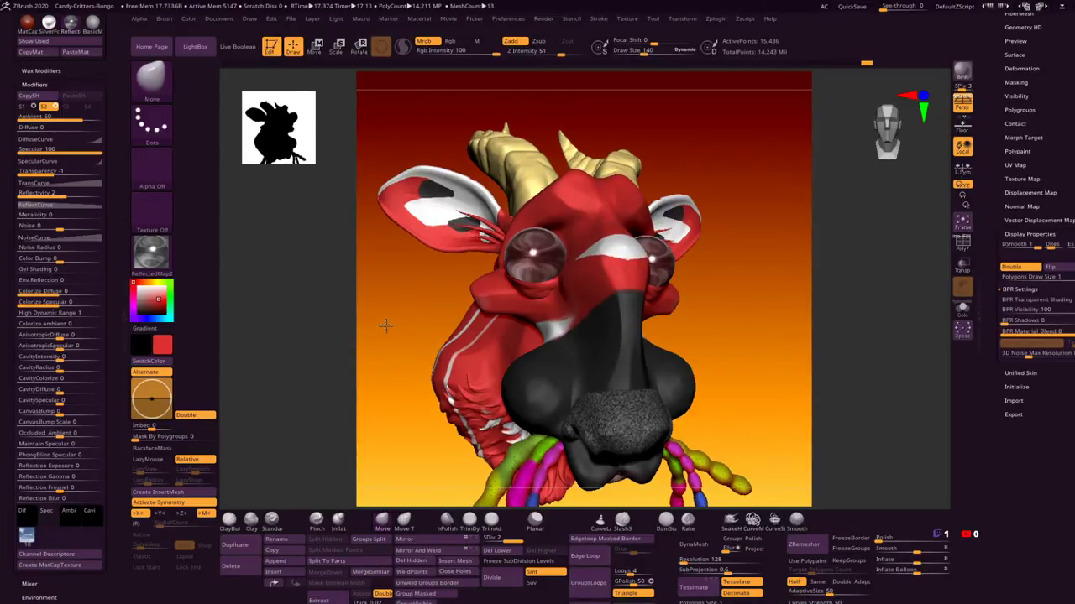
pyautogui.moveTo(386, 327); pyautogui.dragTo(350, 276)
pyautogui.scroll(3, 4, 59)
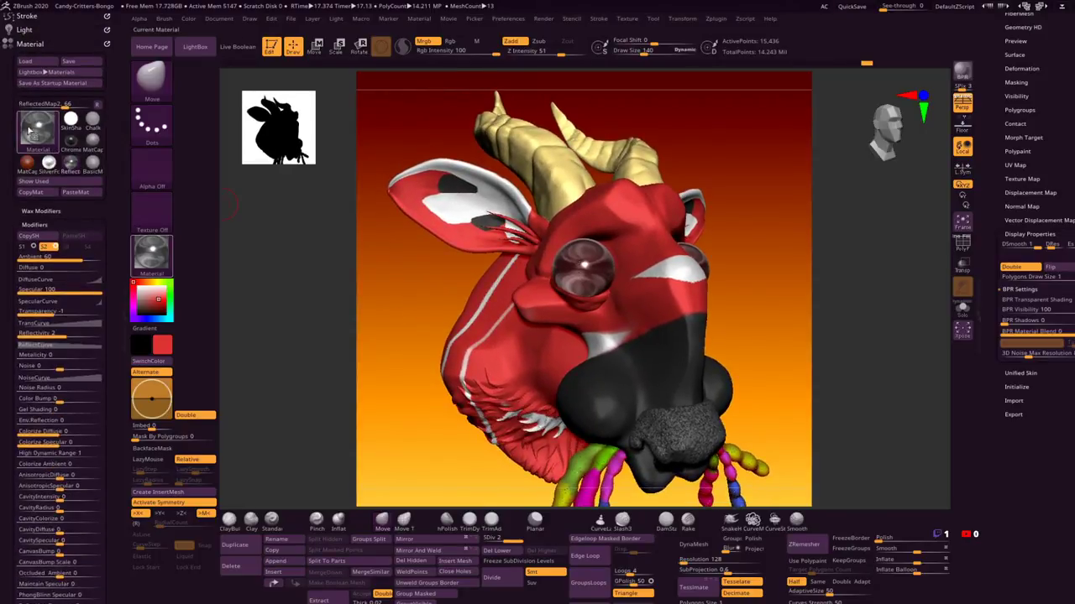
# Step: Toggle the light bulb and set the standard light's Intensity and Ambient to 0
pyautogui.click(31, 42)
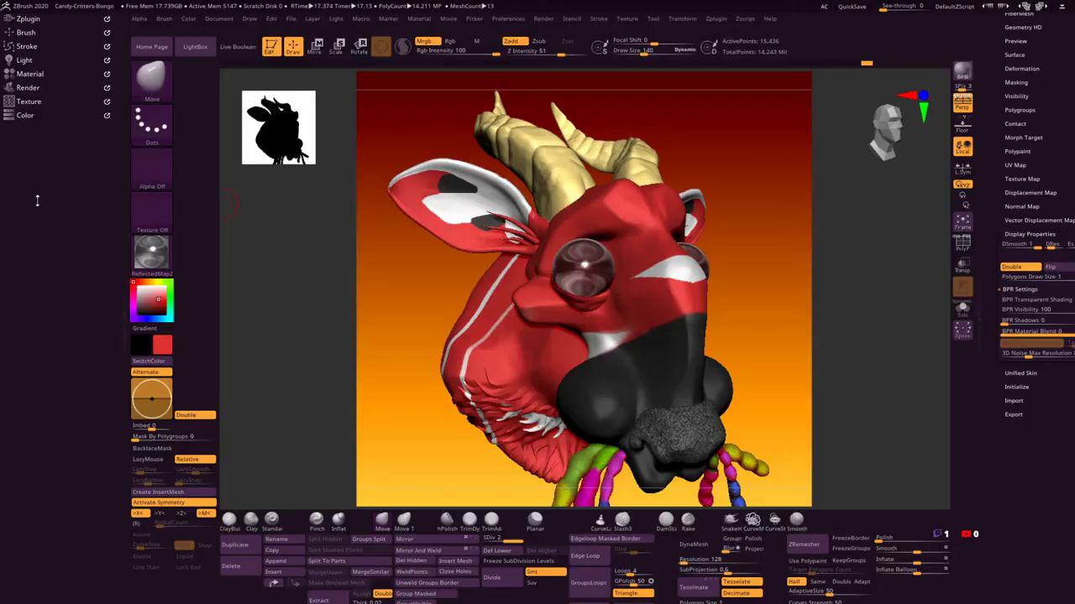
pyautogui.click(23, 60)
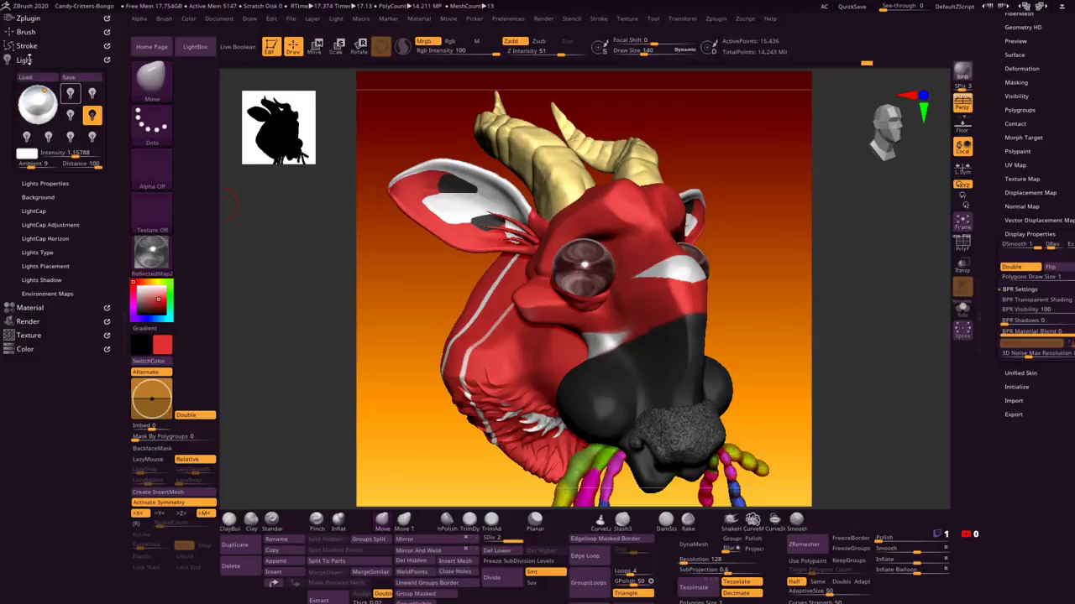
pyautogui.click(90, 117)
pyautogui.click(91, 117)
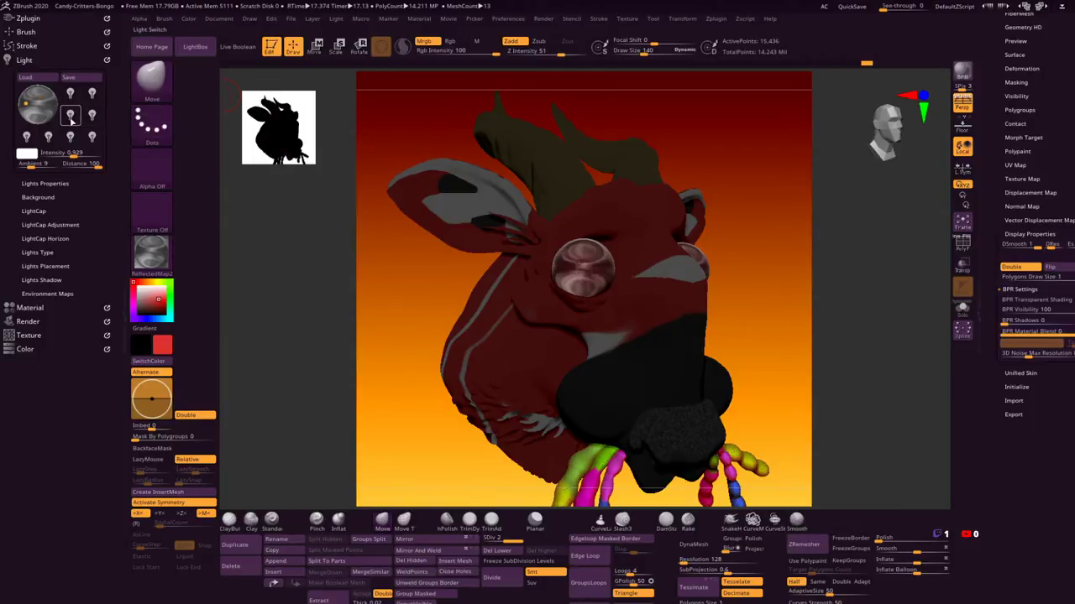
pyautogui.click(71, 116)
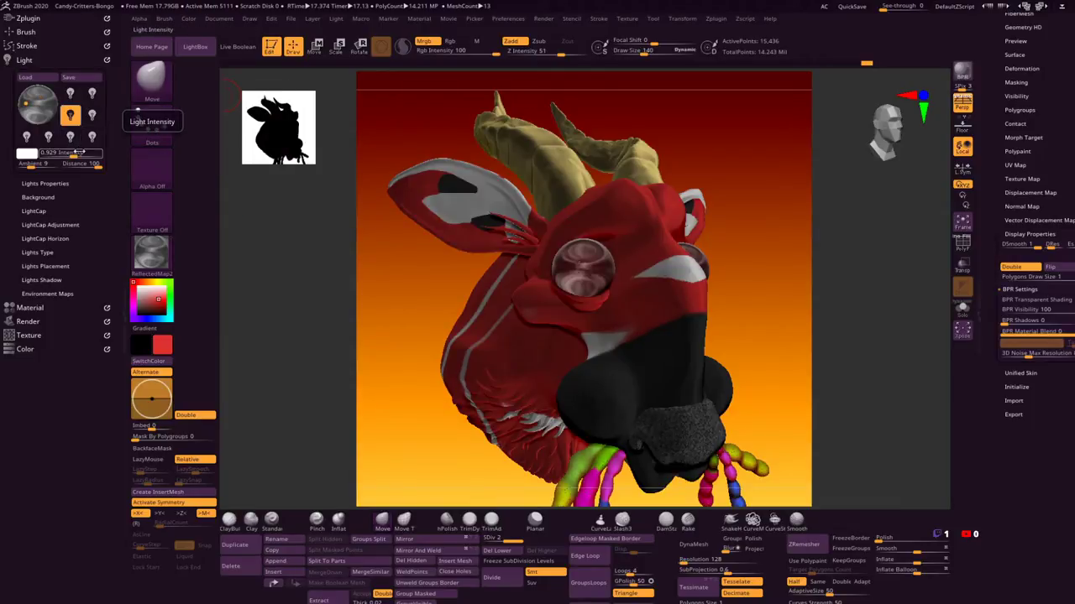
pyautogui.click(35, 154)
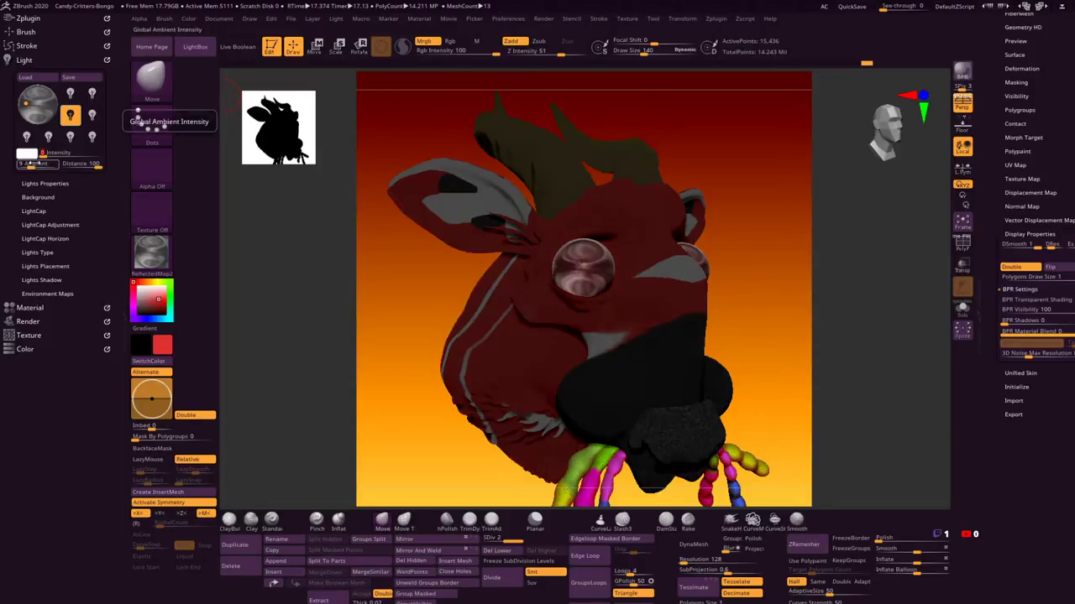
pyautogui.moveTo(27, 163); pyautogui.dragTo(22, 167)
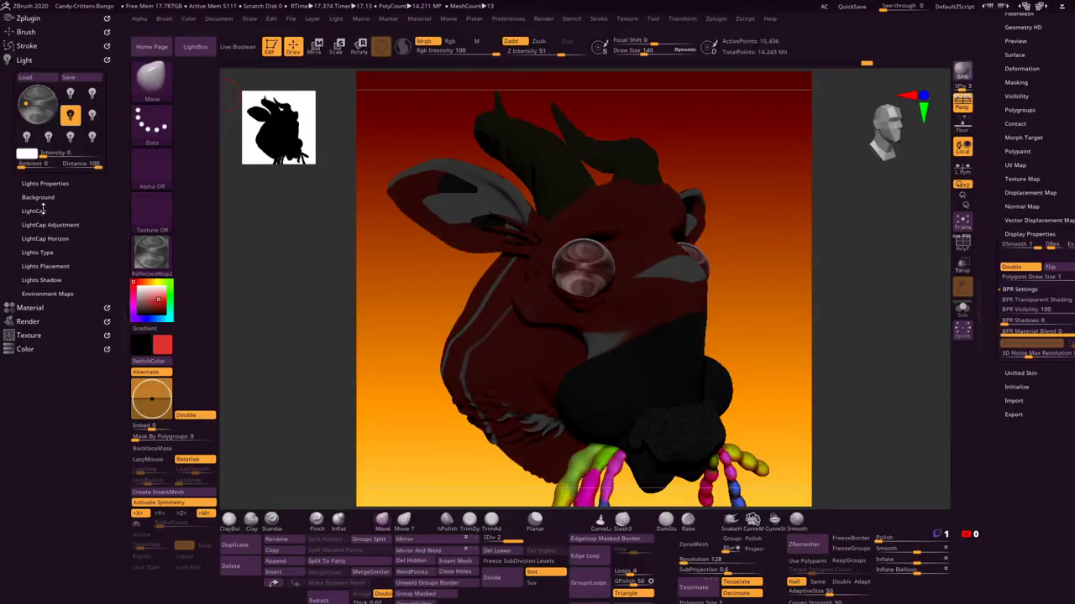
# Step: Add a new LightCap light at strength 0.25 and position it on the preview sphere
pyautogui.click(40, 211)
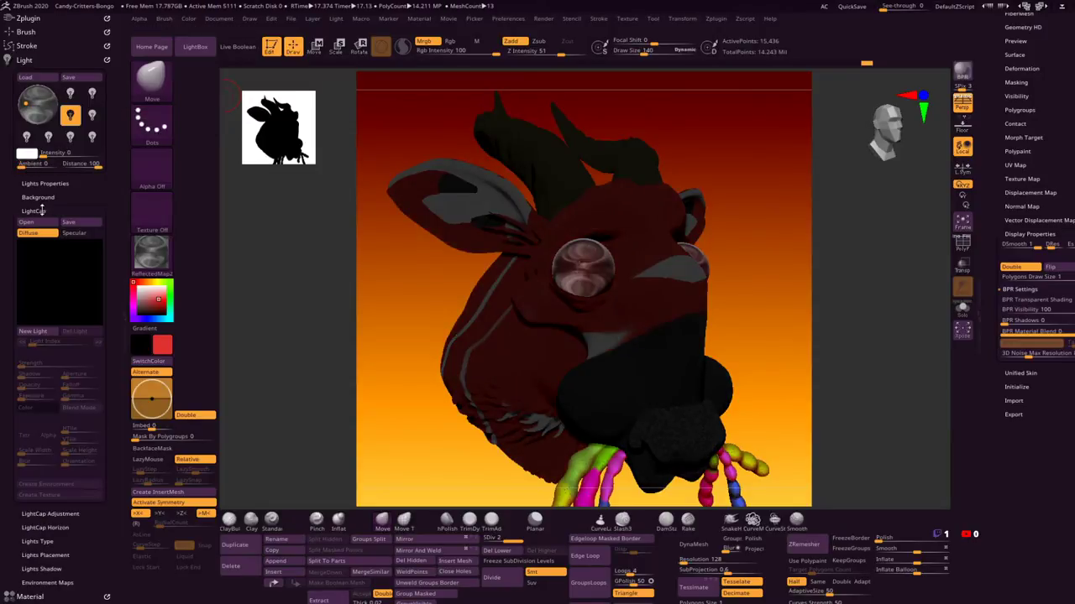
pyautogui.click(38, 331)
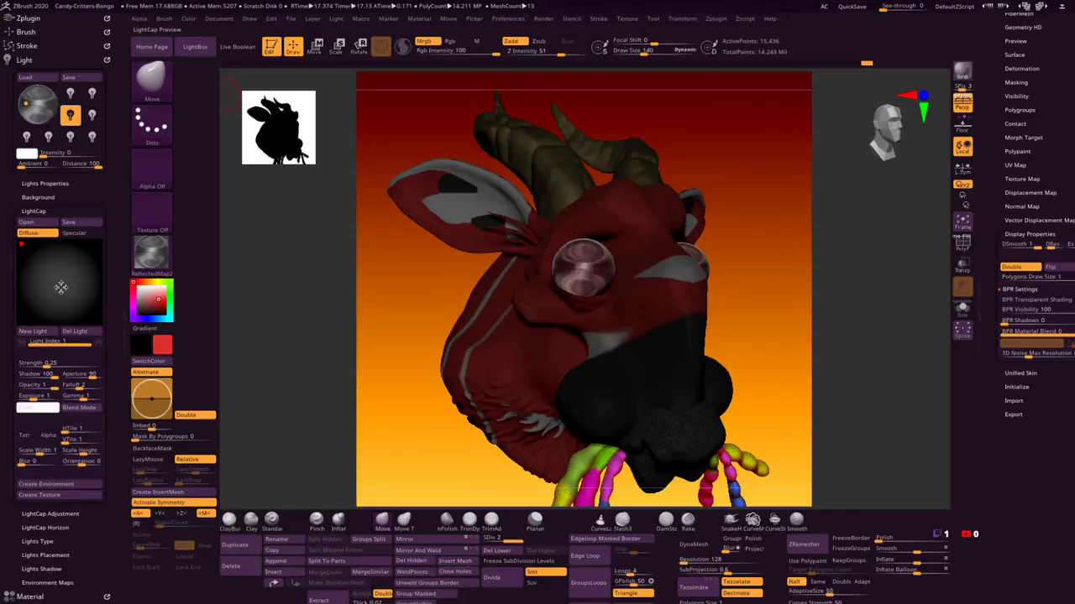
pyautogui.moveTo(74, 271); pyautogui.dragTo(50, 273)
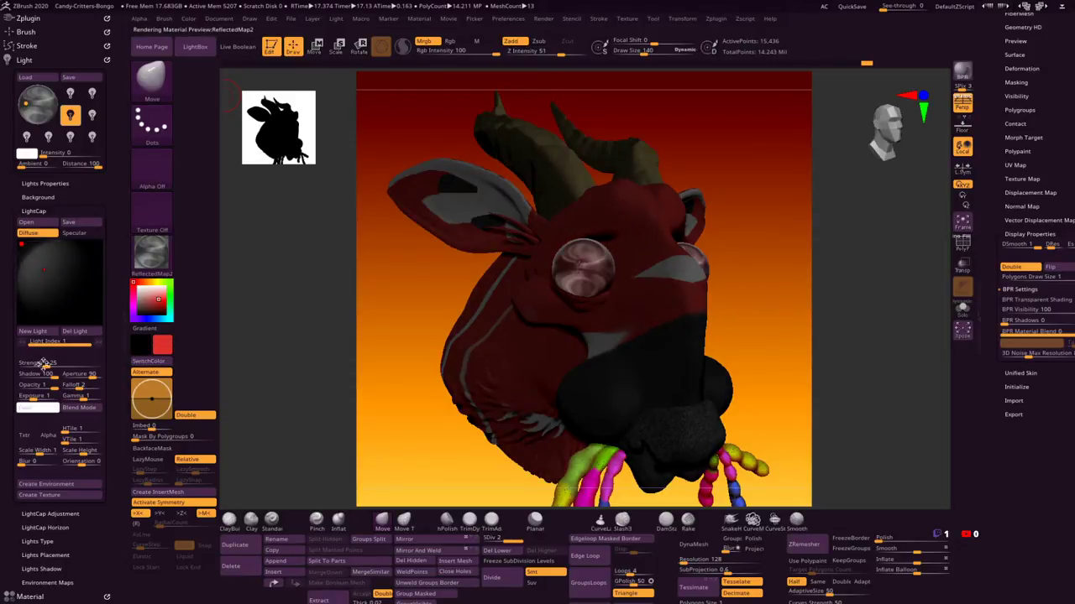
pyautogui.moveTo(48, 363)
pyautogui.mouseDown()
pyautogui.moveTo(75, 363)
pyautogui.moveTo(55, 363)
pyautogui.mouseUp()
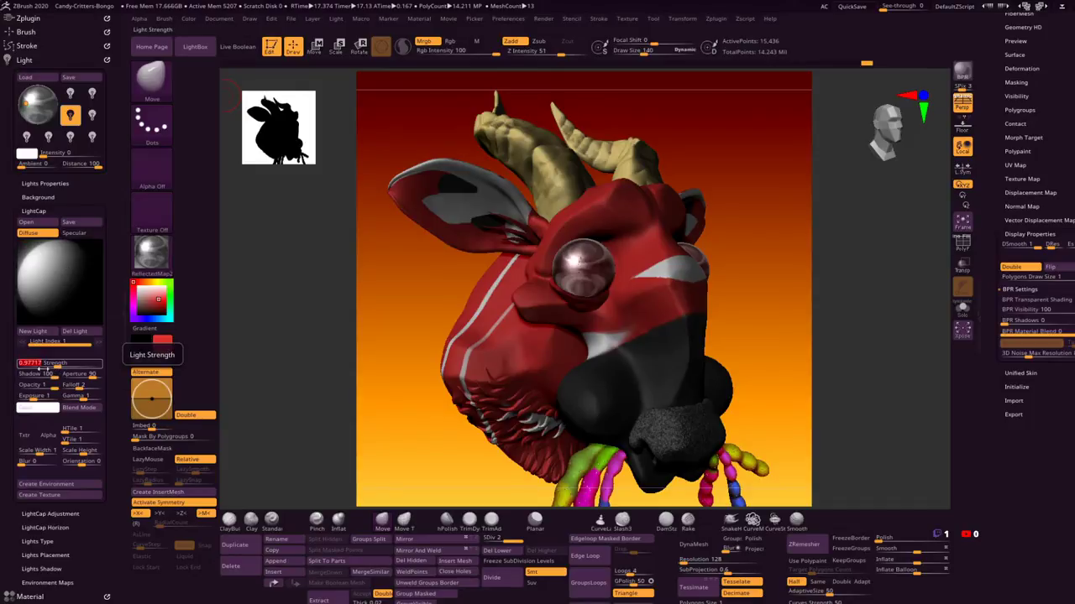
pyautogui.click(47, 269)
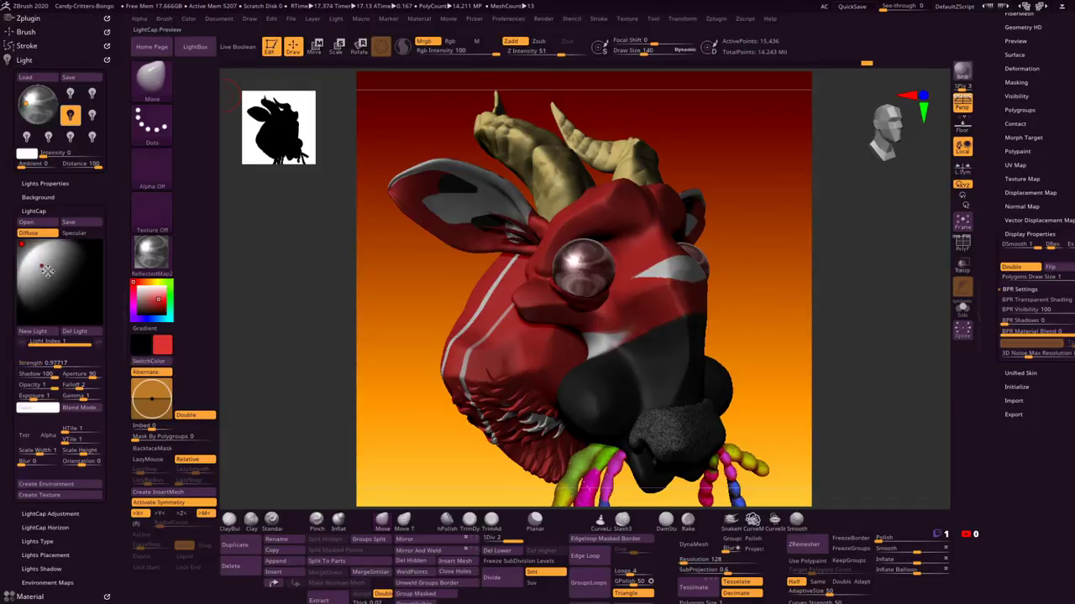
pyautogui.moveTo(47, 269); pyautogui.dragTo(48, 282)
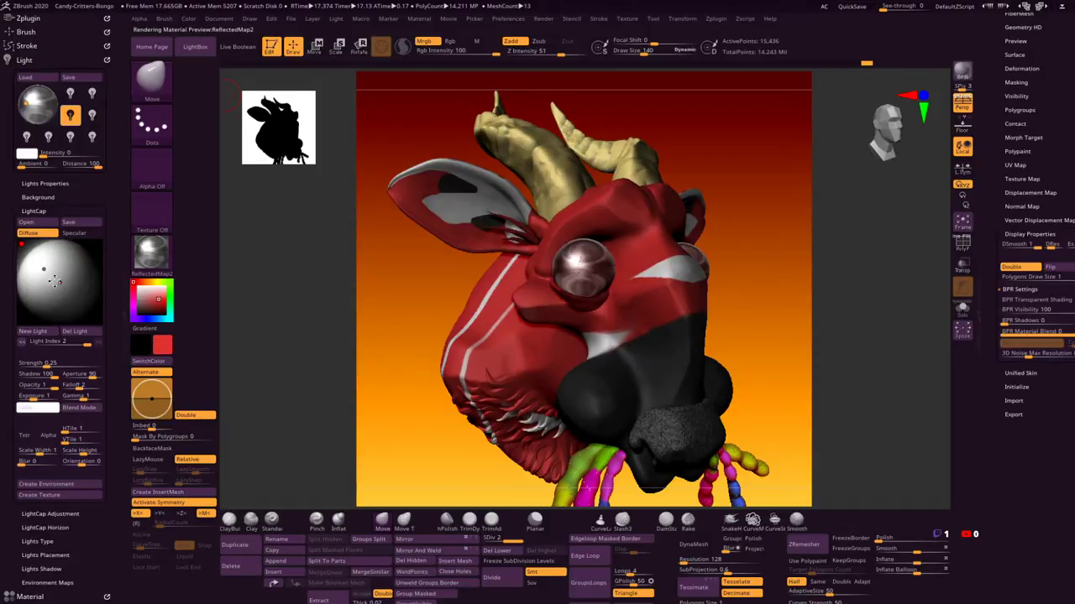
# Step: Raise LightCap light 2's strength to 5.2686 and place it to light the front
pyautogui.moveTo(58, 293); pyautogui.dragTo(90, 295)
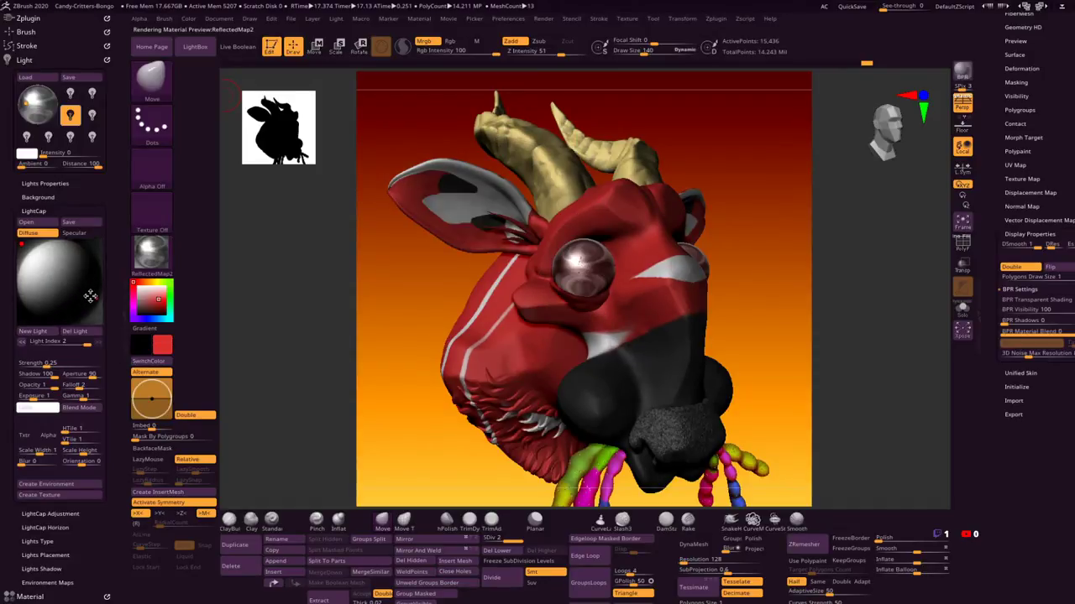
pyautogui.click(48, 362)
pyautogui.moveTo(48, 363); pyautogui.dragTo(79, 364)
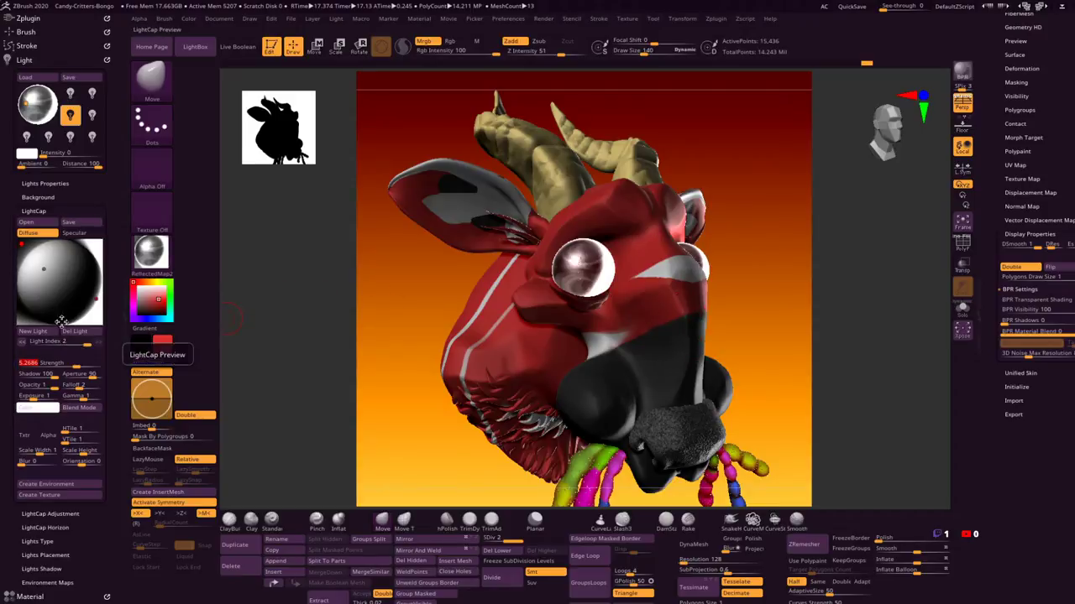
pyautogui.click(94, 299)
pyautogui.click(95, 299)
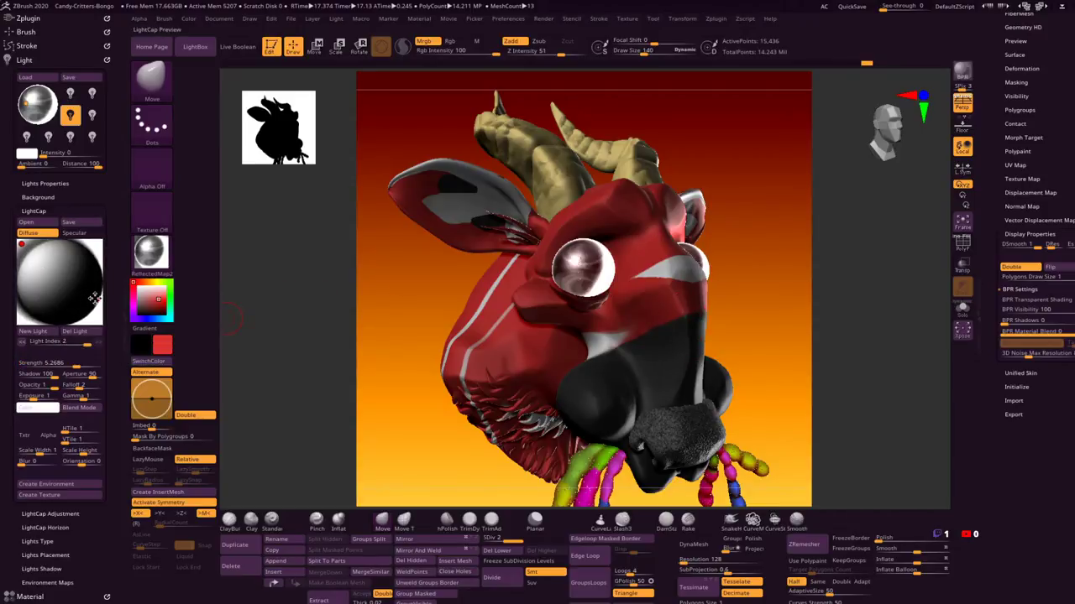
pyautogui.click(98, 304)
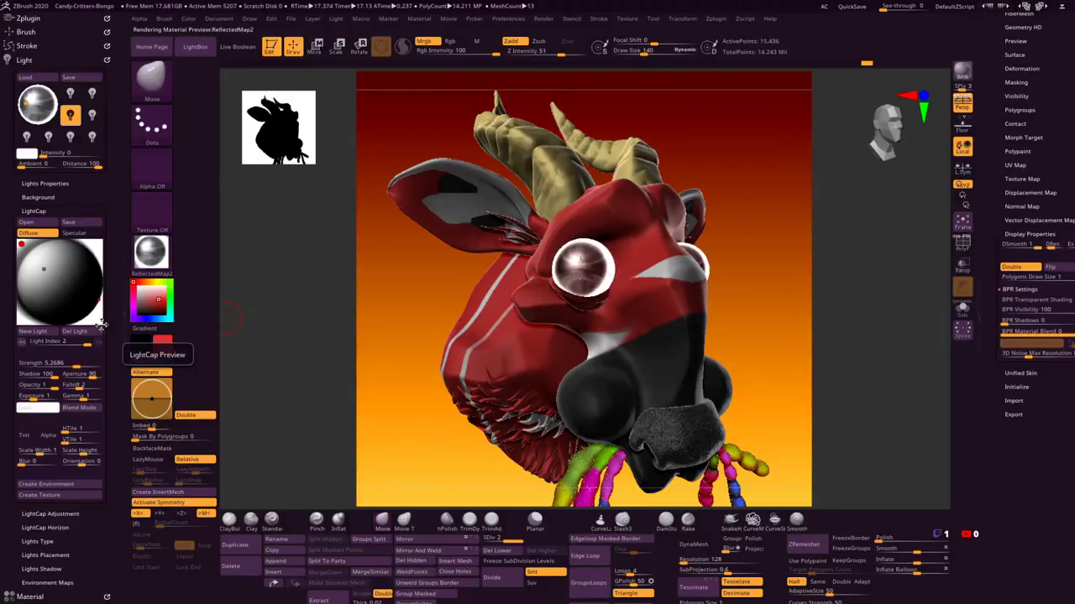
pyautogui.moveTo(96, 300); pyautogui.dragTo(90, 299)
pyautogui.click(92, 300)
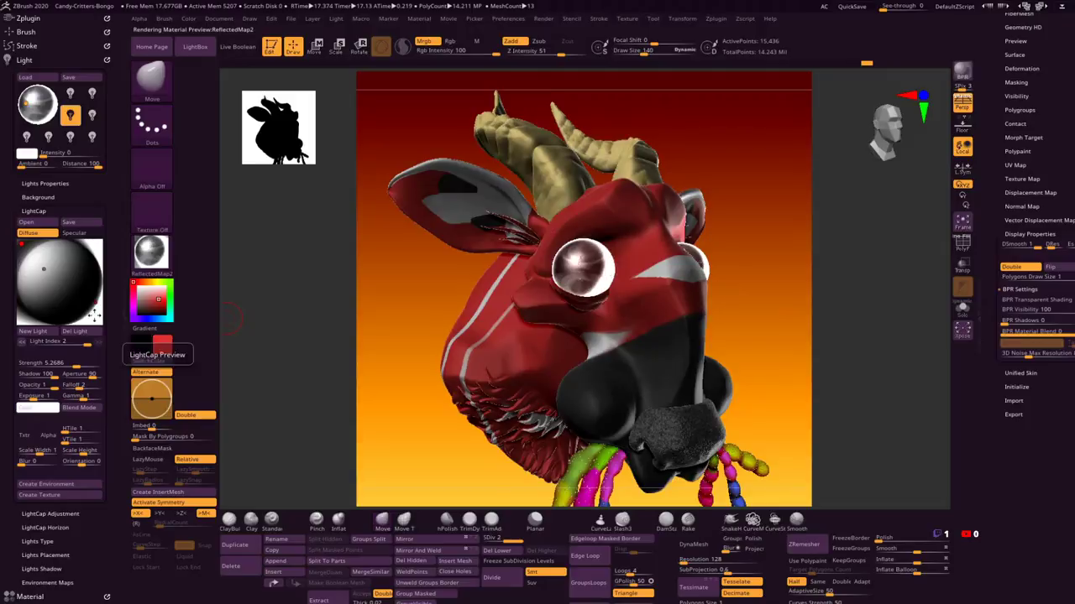
pyautogui.moveTo(89, 316); pyautogui.dragTo(89, 301)
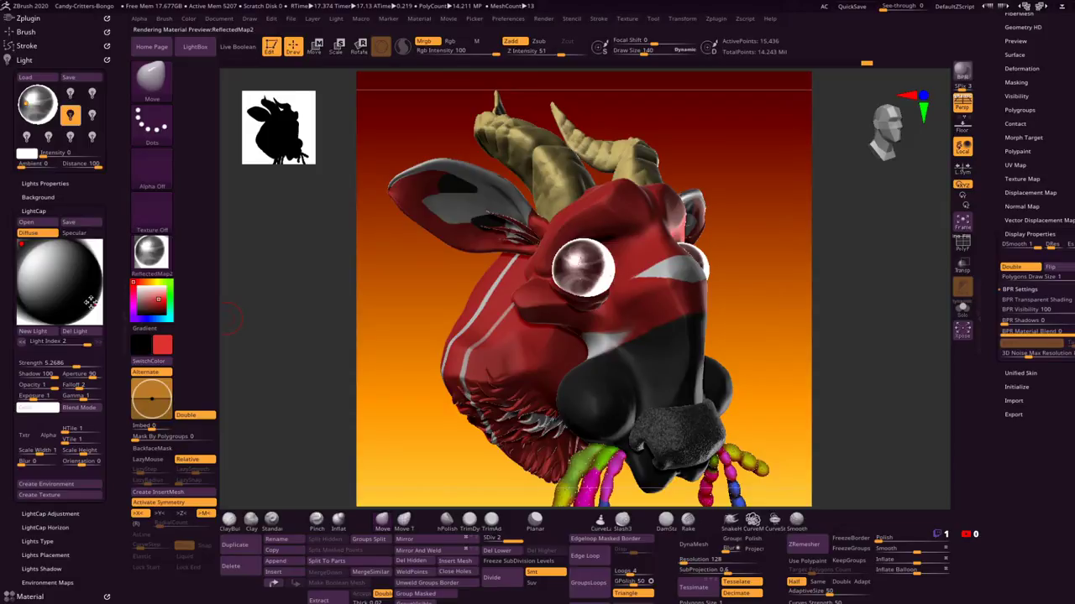
# Step: Move light 1 toward the lower left and lower its Shadow to 91
pyautogui.moveTo(44, 346); pyautogui.dragTo(37, 345)
pyautogui.moveTo(49, 269); pyautogui.dragTo(47, 299)
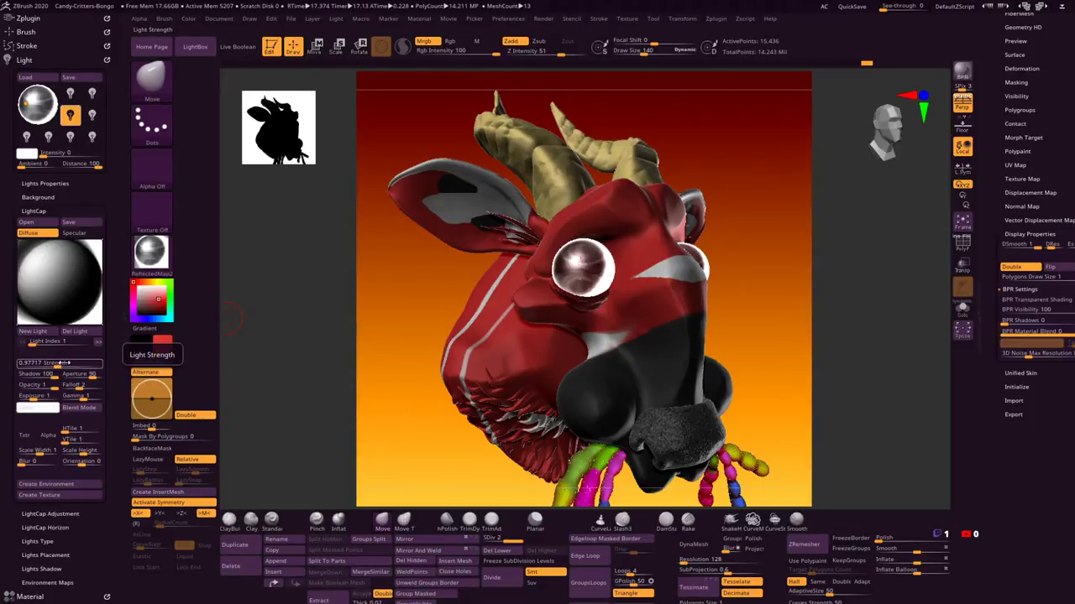
pyautogui.moveTo(55, 376); pyautogui.dragTo(50, 377)
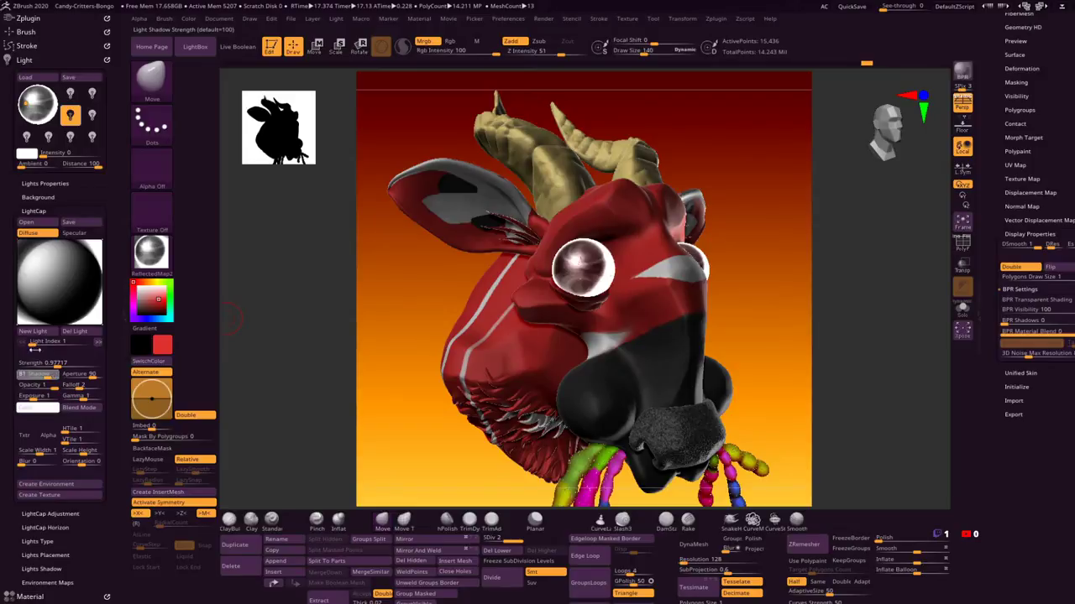
pyautogui.click(75, 345)
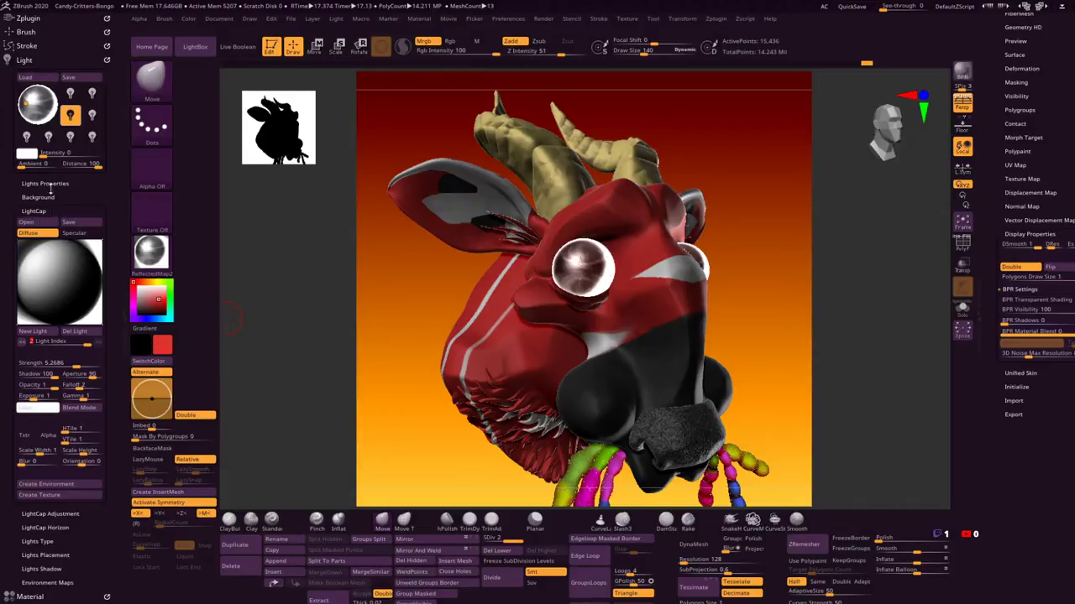
# Step: Apply the BasicMaterial2 material to the head
pyautogui.click(29, 59)
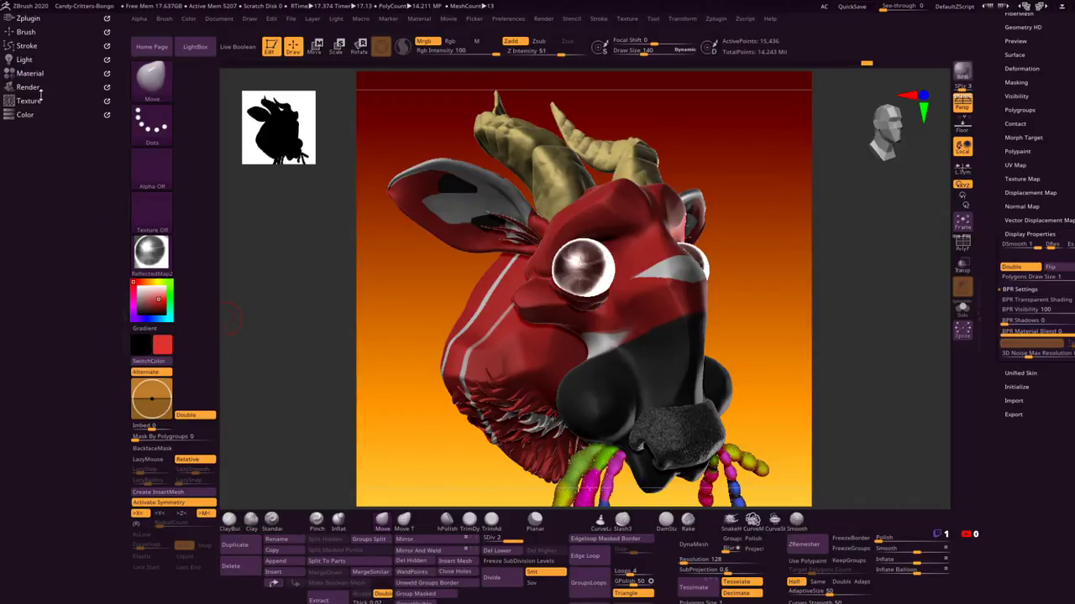
pyautogui.click(151, 250)
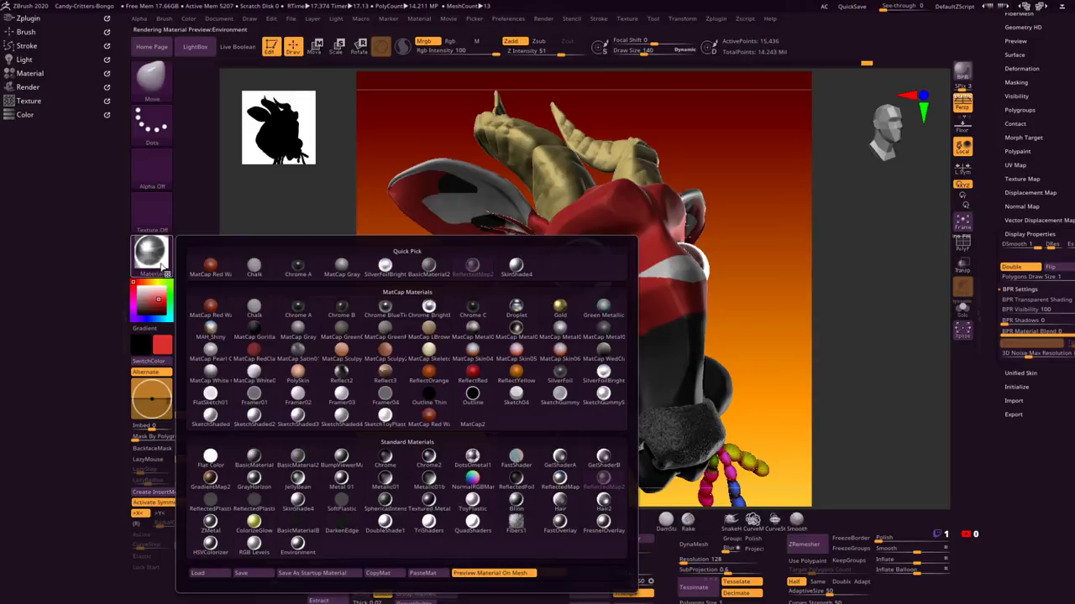
pyautogui.click(297, 455)
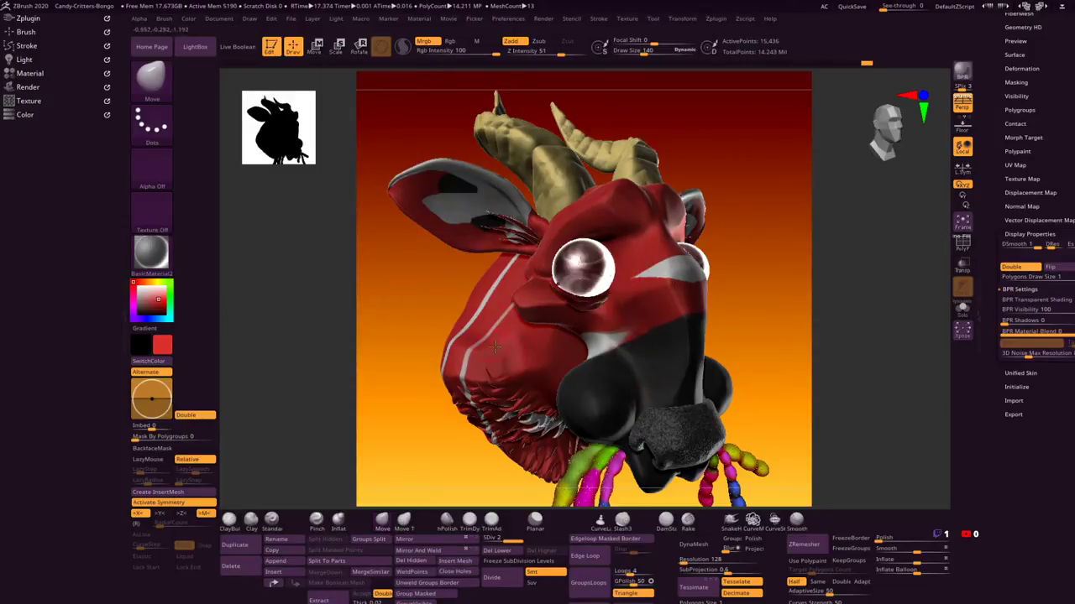
pyautogui.click(32, 74)
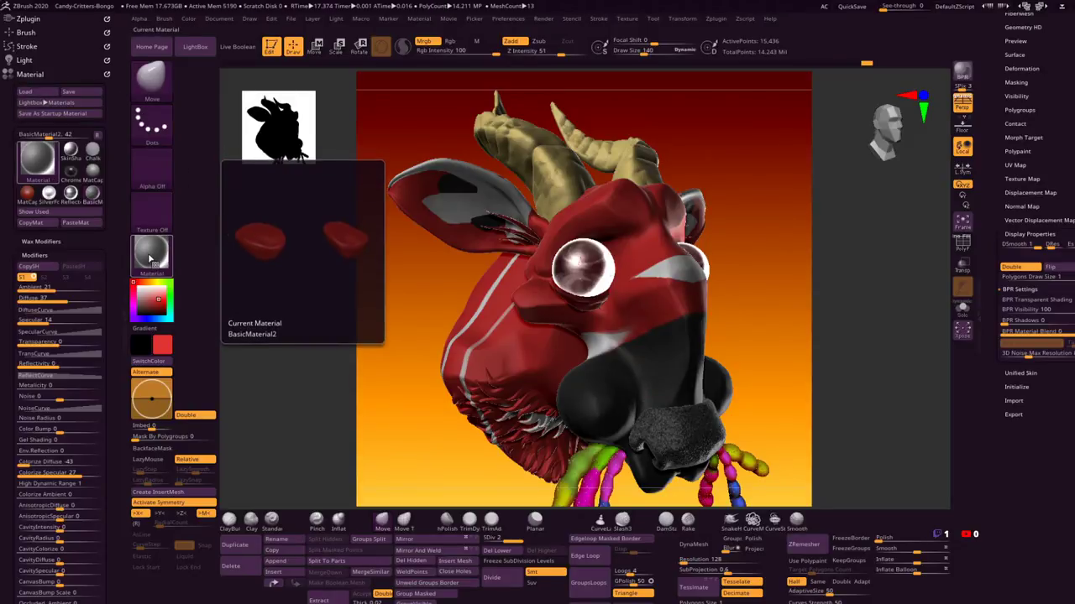
pyautogui.click(150, 257)
pyautogui.click(277, 367)
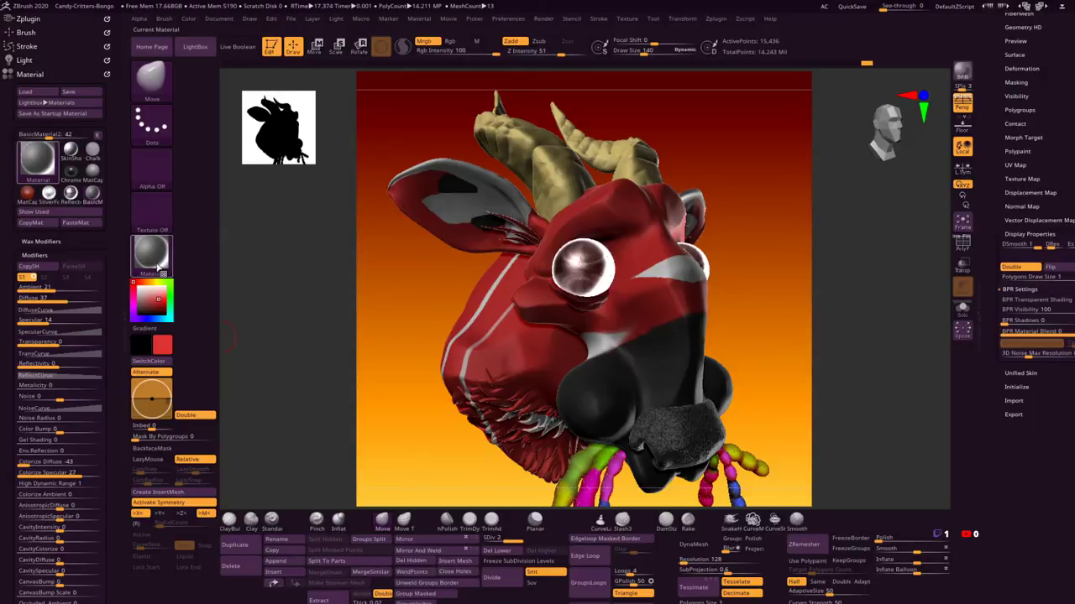
pyautogui.click(154, 260)
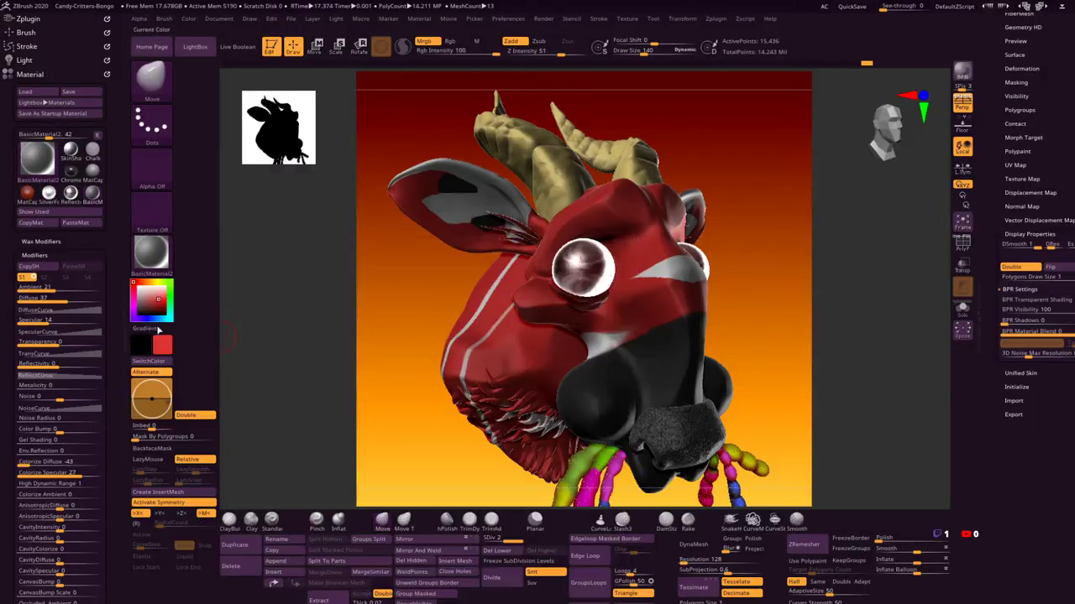
# Step: Raise Ambient, lower Reflectivity, set Gel Shading to 0, and render a BPR preview
pyautogui.moveTo(7, 173)
pyautogui.mouseDown()
pyautogui.moveTo(5, 155)
pyautogui.moveTo(5, 173)
pyautogui.mouseUp()
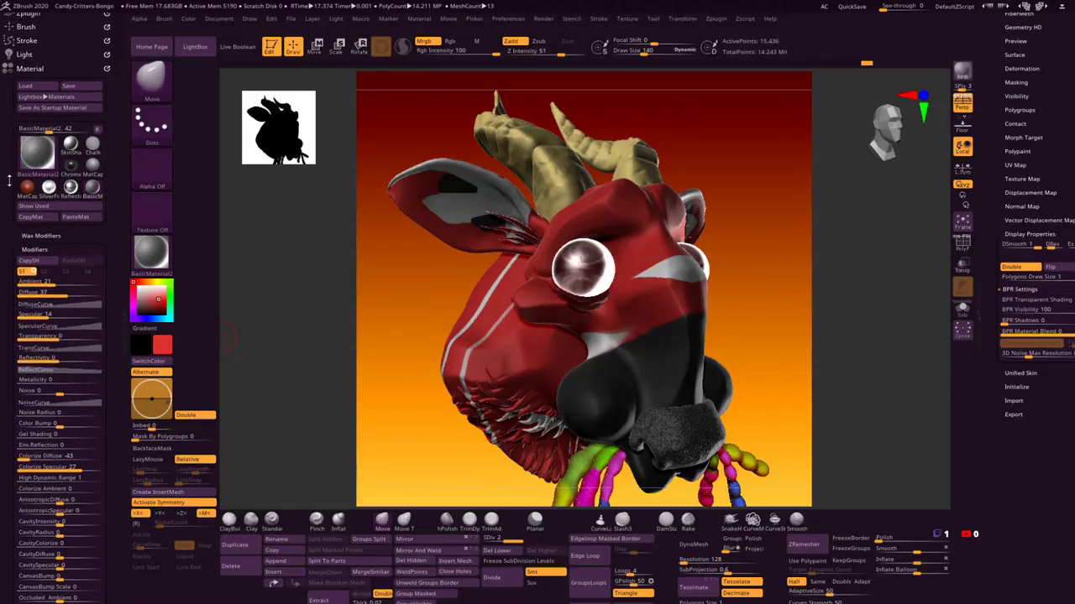
pyautogui.moveTo(32, 283); pyautogui.dragTo(58, 316)
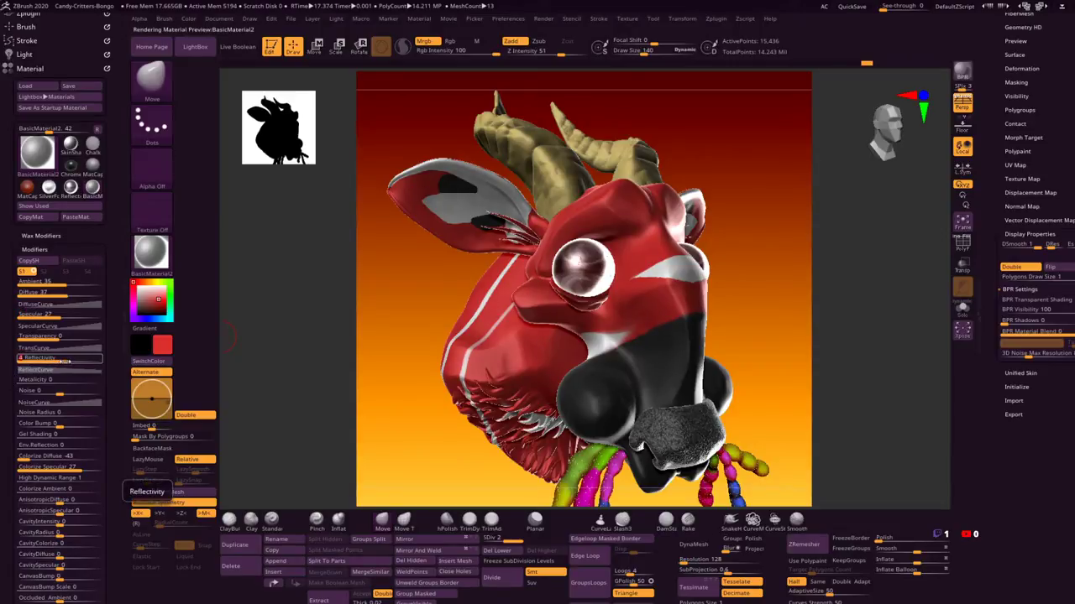
pyautogui.moveTo(71, 361); pyautogui.dragTo(65, 361)
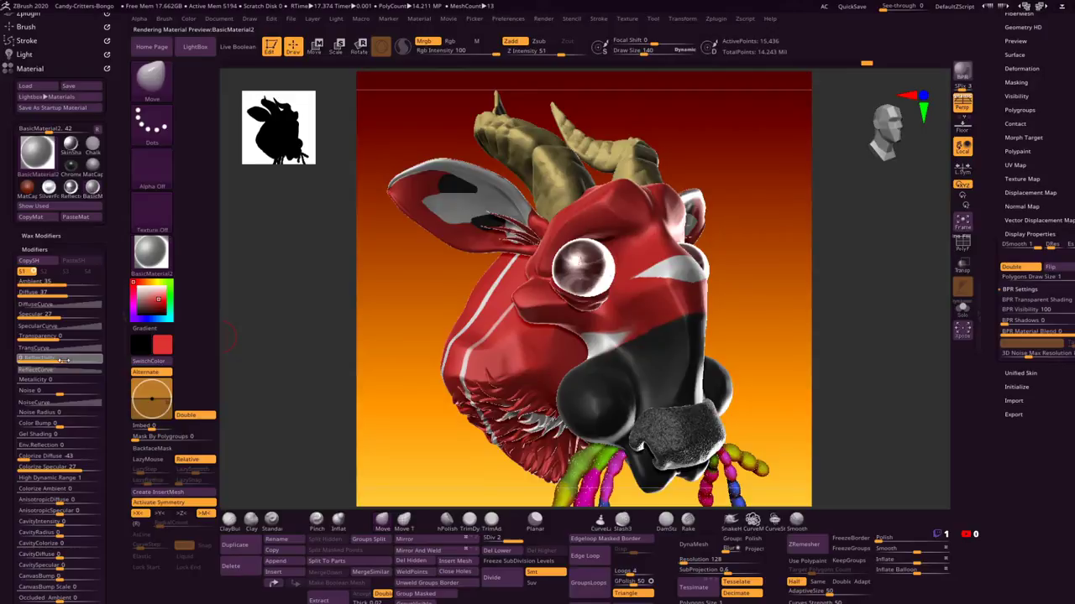
pyautogui.moveTo(9, 384); pyautogui.dragTo(9, 343)
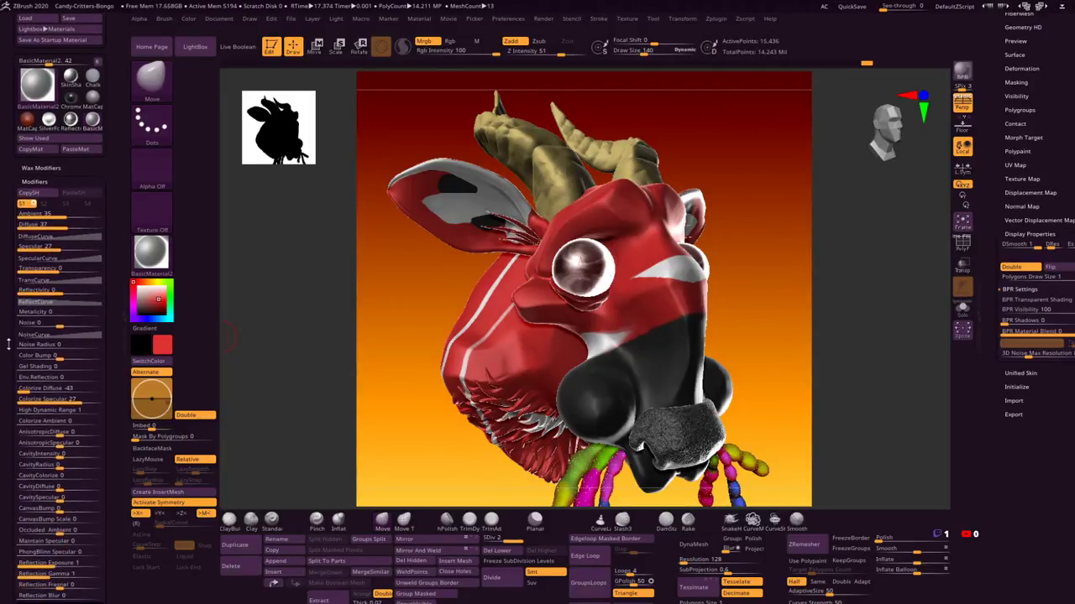
pyautogui.click(21, 366)
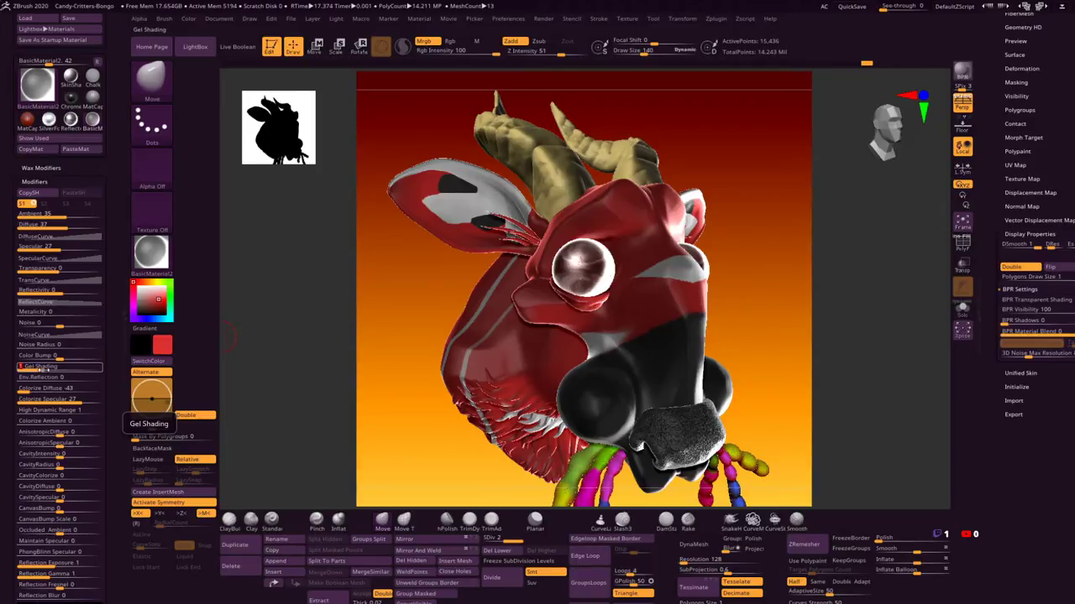
pyautogui.moveTo(25, 367); pyautogui.dragTo(102, 368)
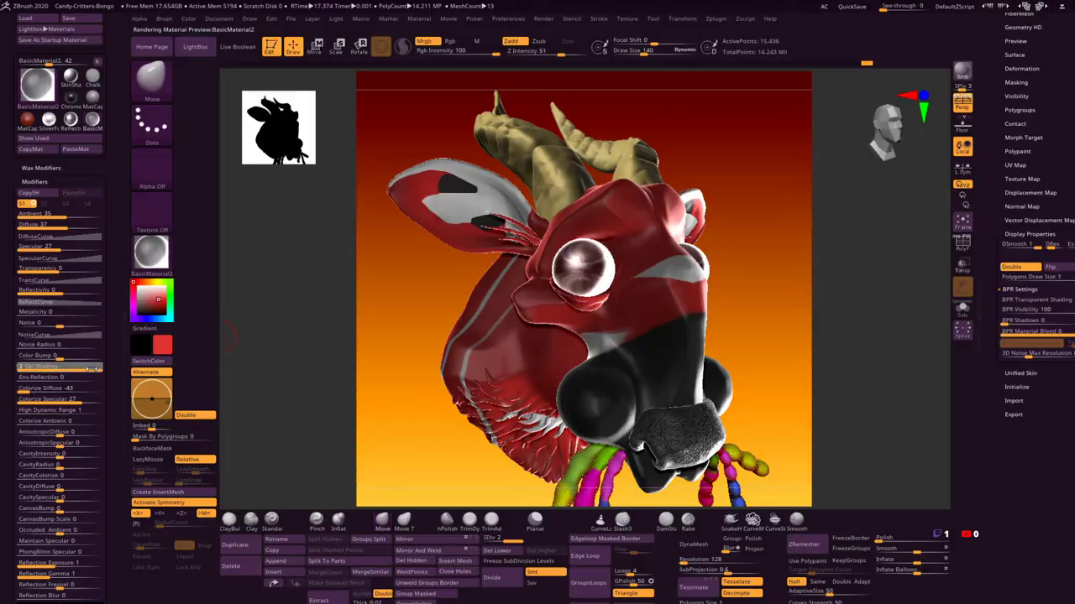
pyautogui.click(25, 367)
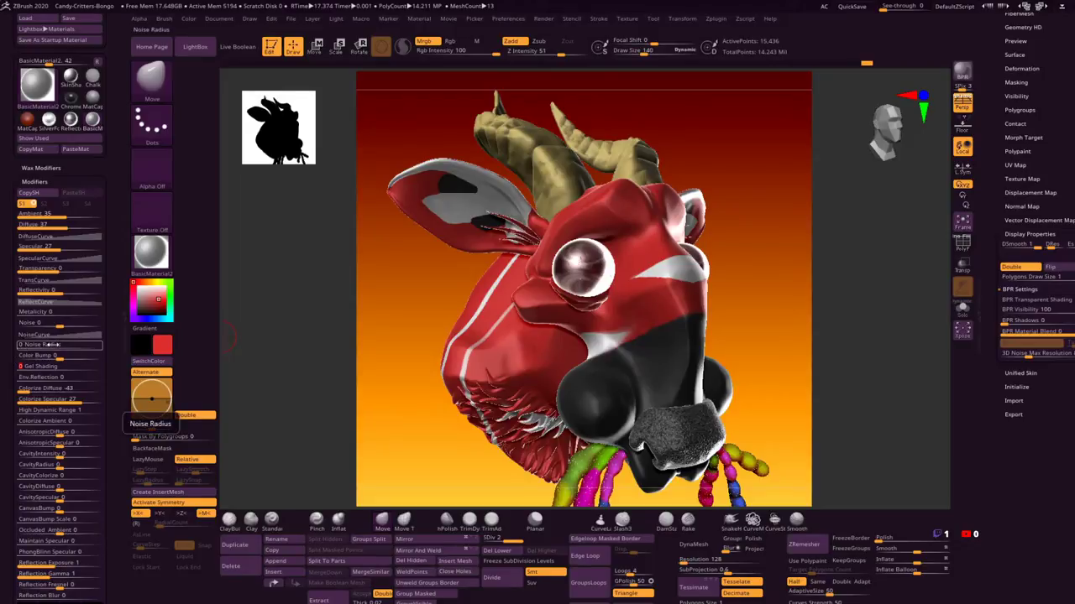
pyautogui.moveTo(737, 327); pyautogui.dragTo(741, 283)
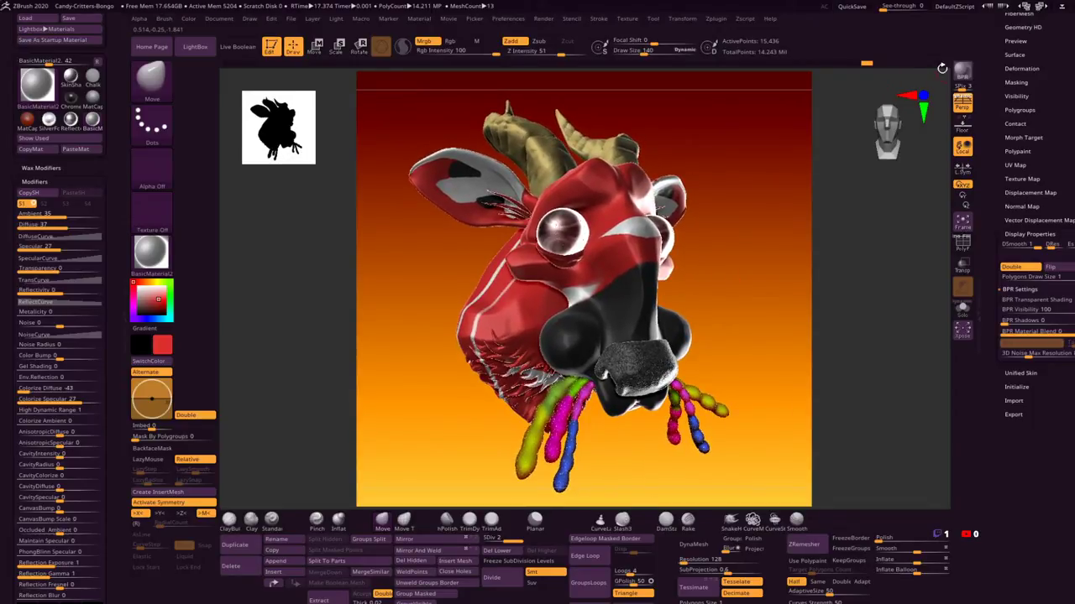
pyautogui.click(962, 71)
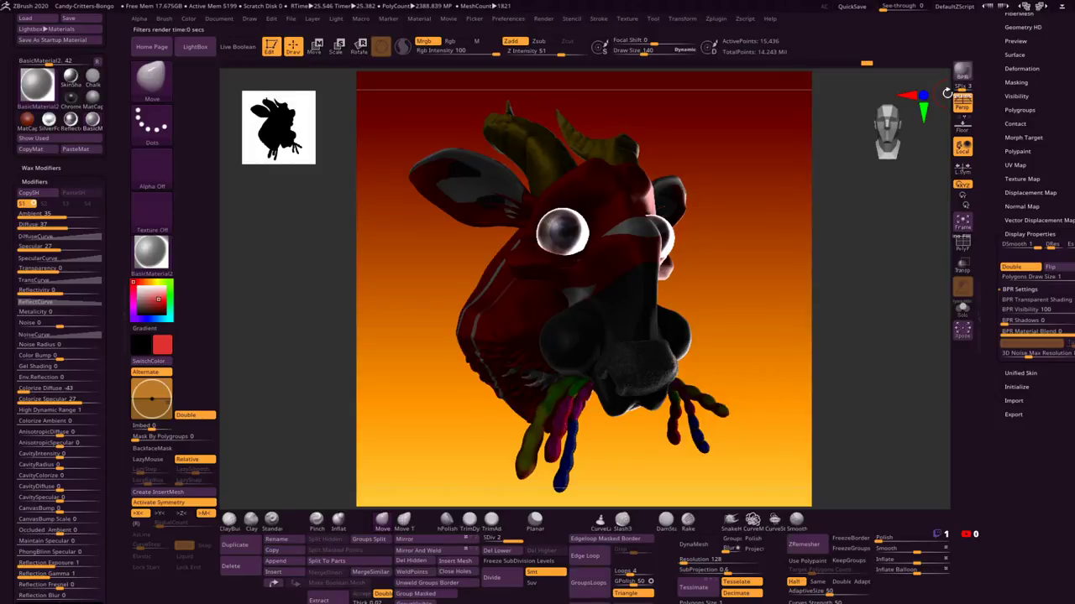
# Step: Set the material's Diffuse to 97 and Ambient to about 26
pyautogui.moveTo(50, 224); pyautogui.dragTo(227, 220)
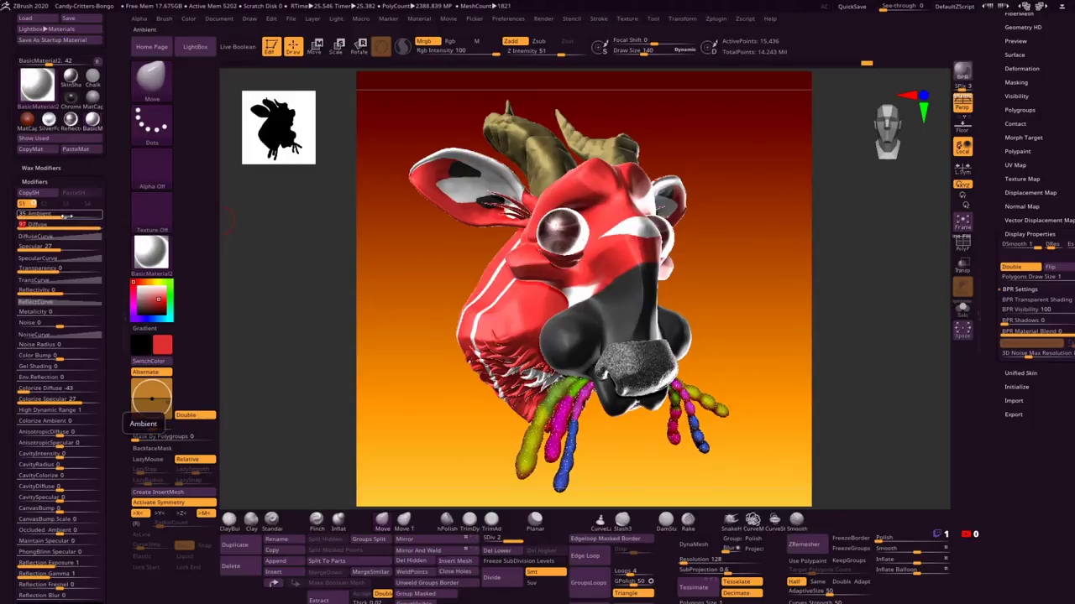
pyautogui.moveTo(64, 215); pyautogui.dragTo(55, 215)
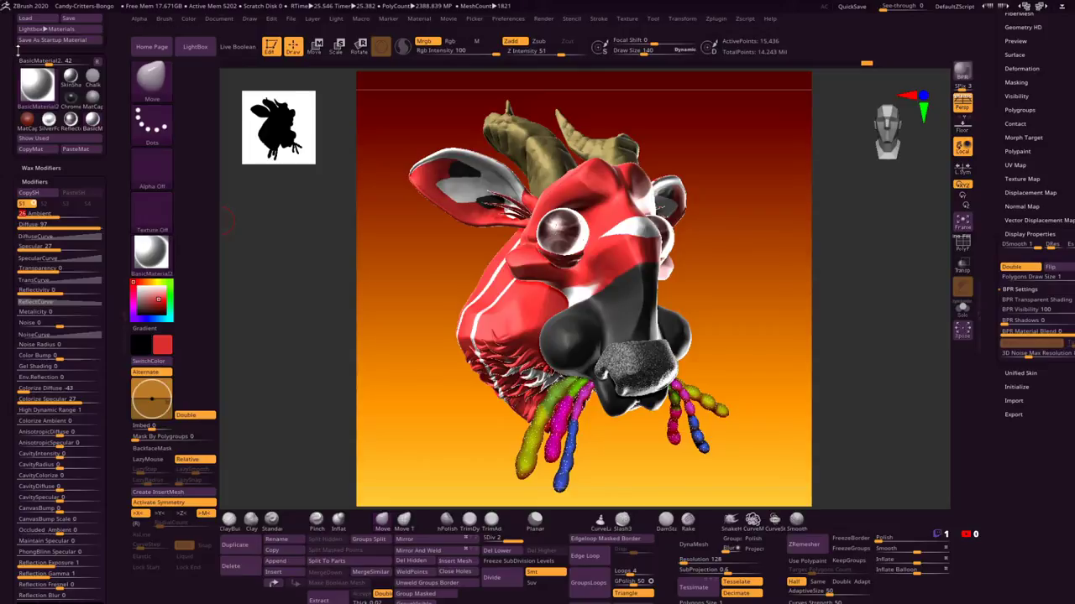
pyautogui.scroll(1, 21, 101)
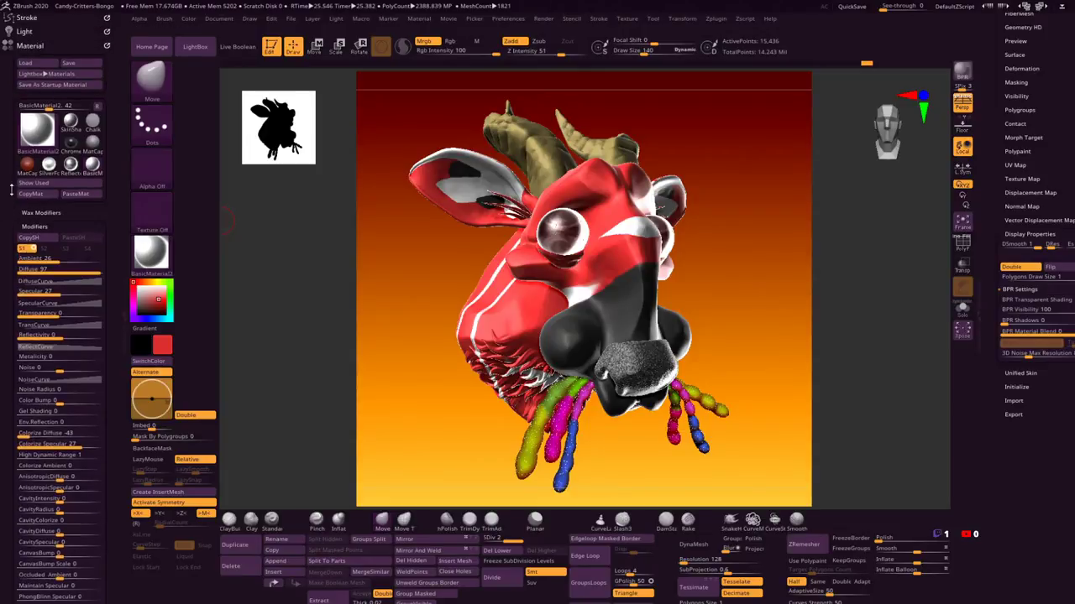
# Step: Recentre the main LightCap light on the head and raise light 2's strength to 1.10729
pyautogui.click(26, 48)
pyautogui.click(30, 36)
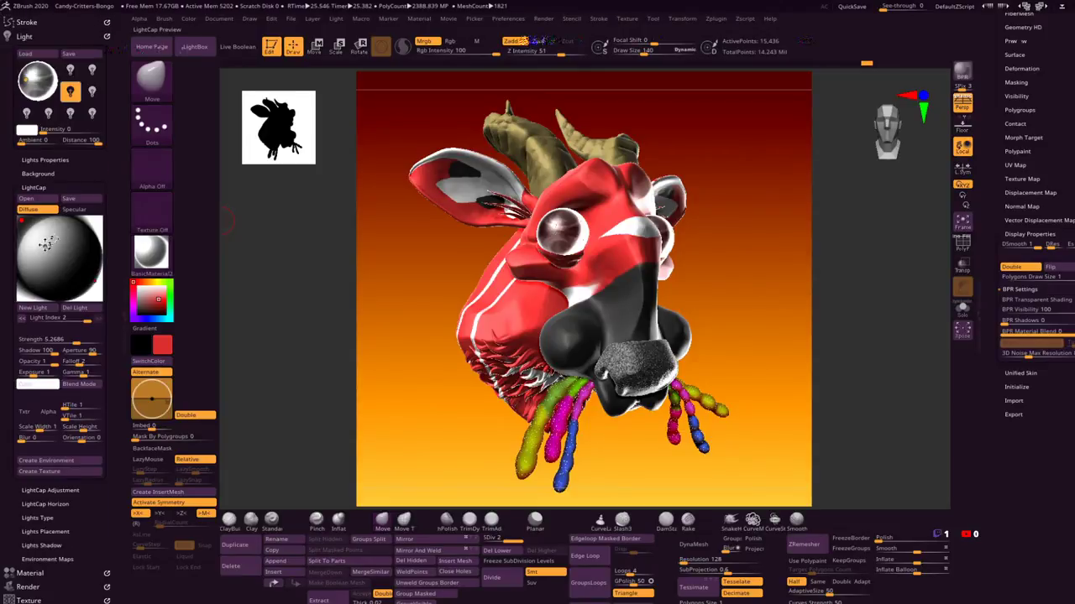
pyautogui.moveTo(43, 245); pyautogui.dragTo(50, 252)
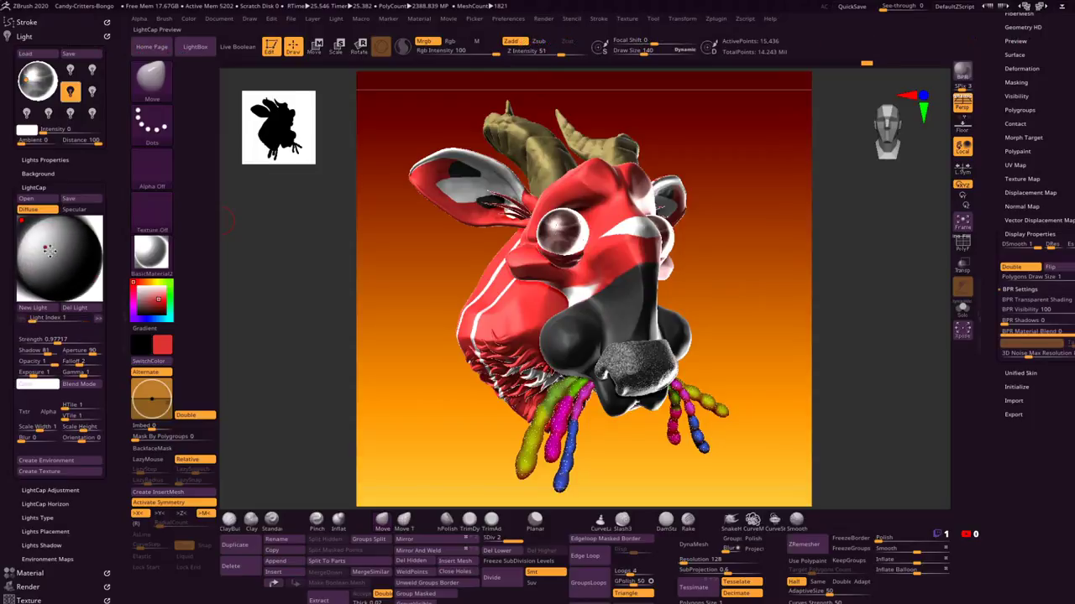
pyautogui.click(55, 318)
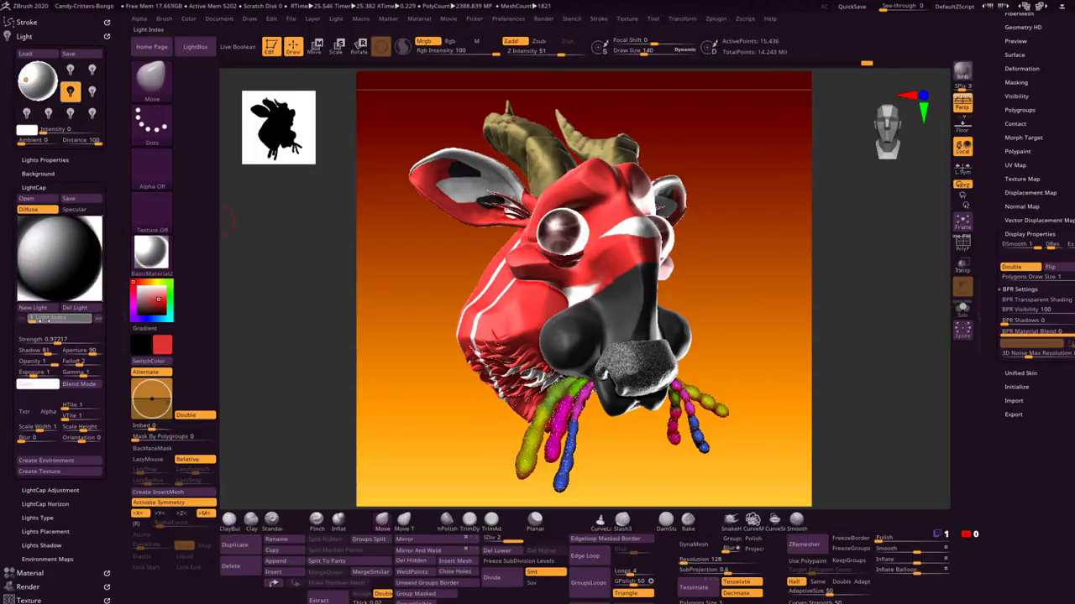
pyautogui.moveTo(59, 340)
pyautogui.mouseDown()
pyautogui.moveTo(76, 340)
pyautogui.moveTo(59, 339)
pyautogui.mouseUp()
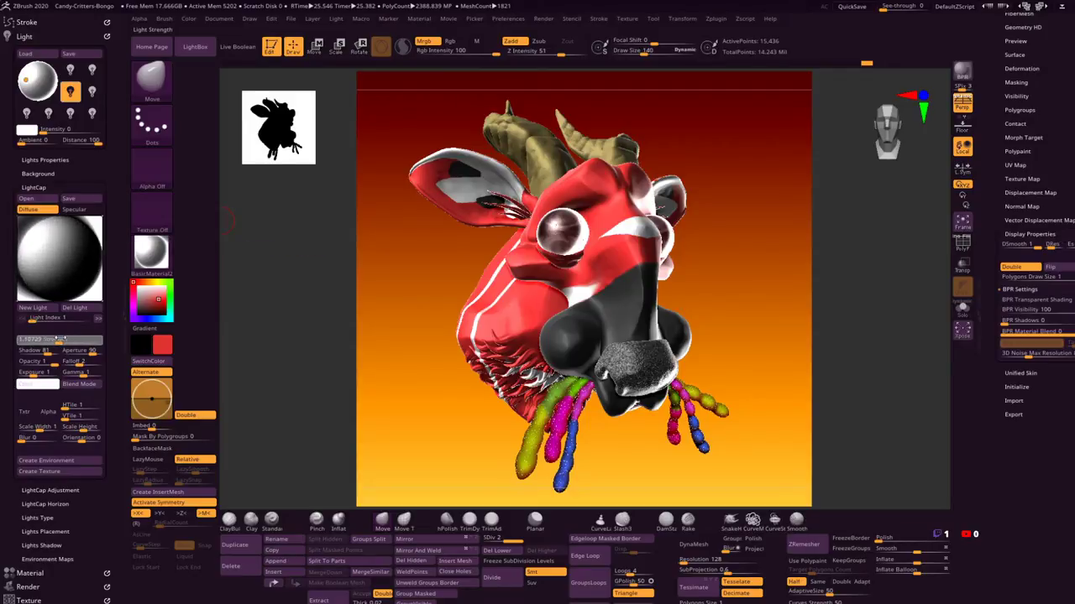
# Step: Lower the scene ambient and set the global light Intensity to 0.00077
pyautogui.moveTo(14, 174); pyautogui.dragTo(14, 197)
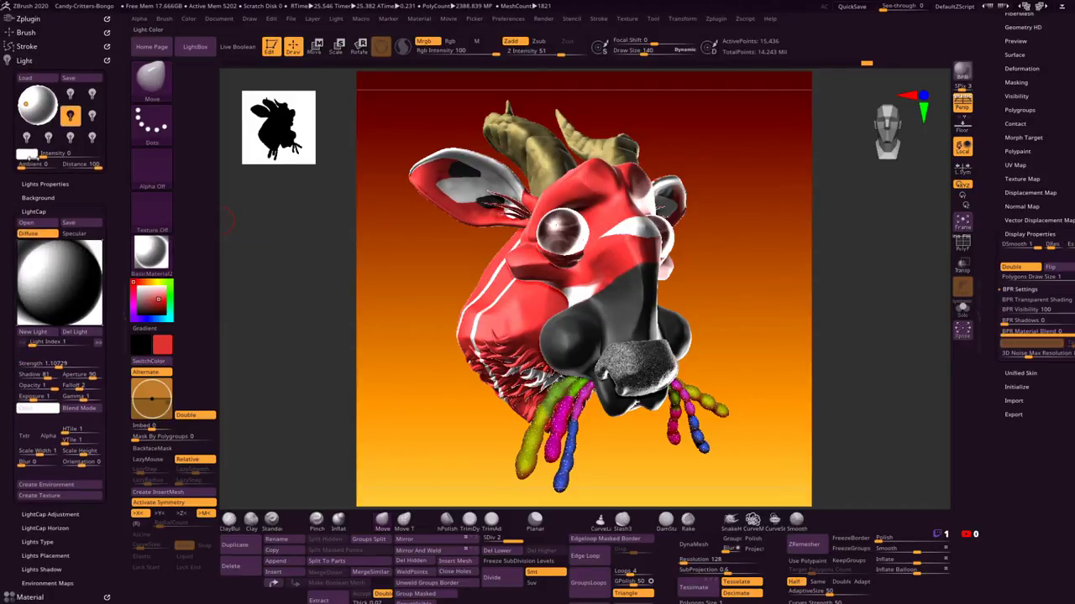
pyautogui.click(25, 164)
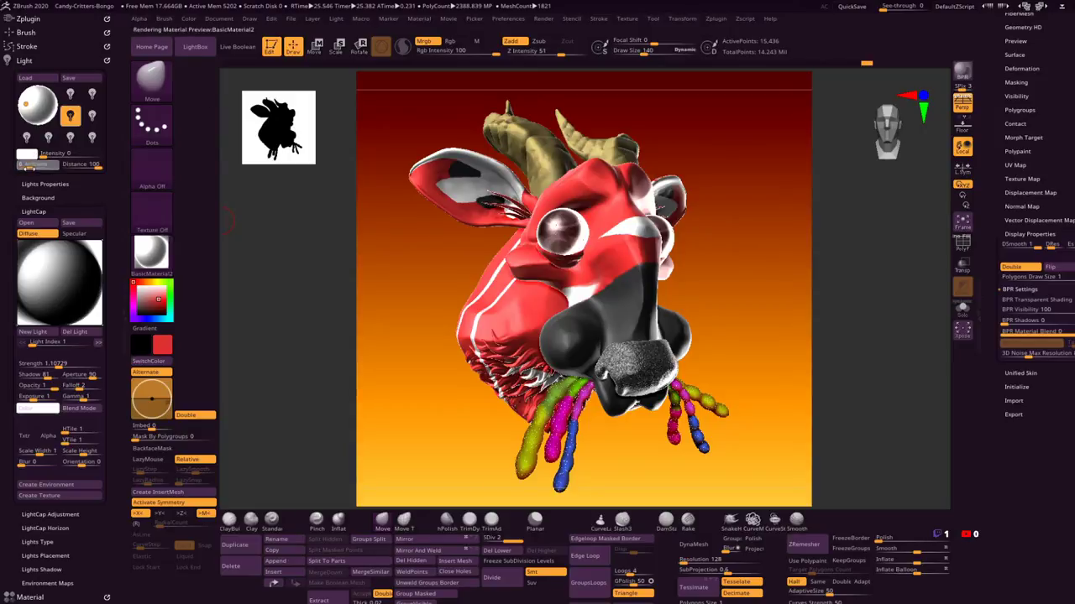
pyautogui.click(43, 155)
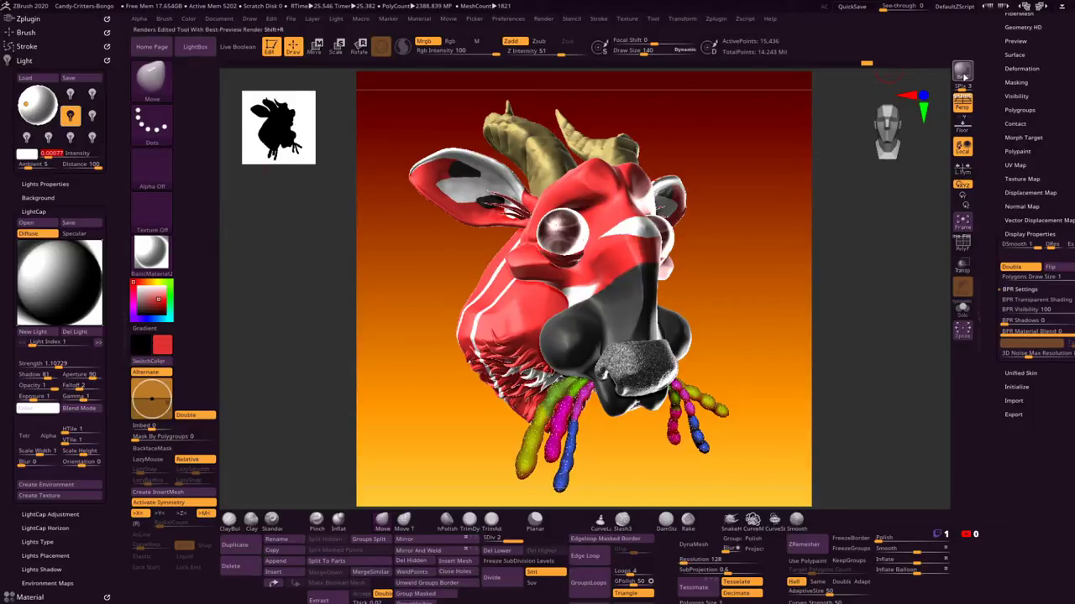
pyautogui.press('Return')
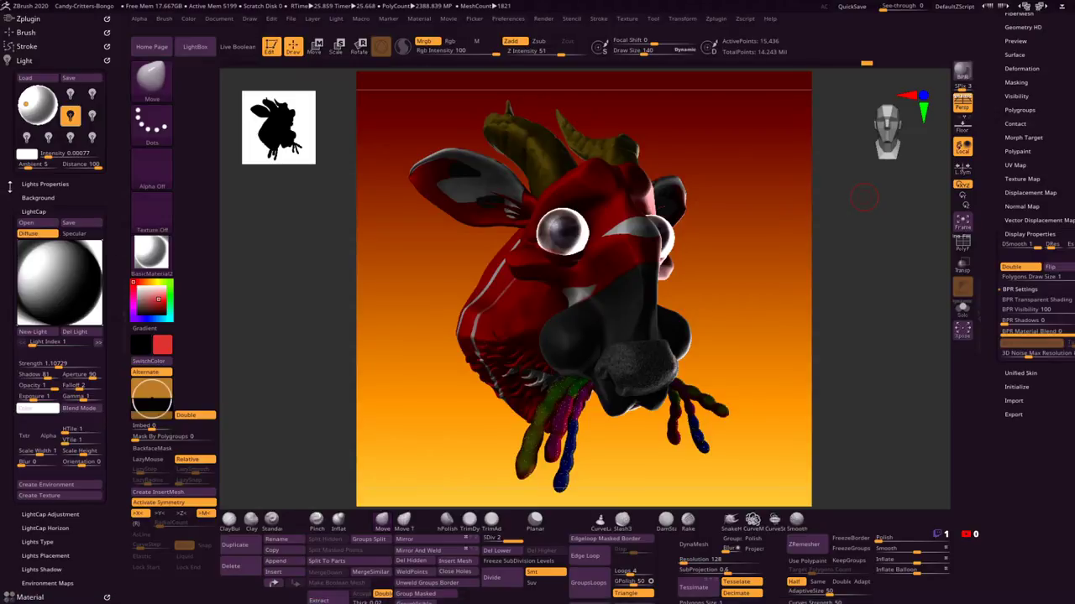
pyautogui.moveTo(9, 185)
pyautogui.mouseDown()
pyautogui.moveTo(9, 173)
pyautogui.moveTo(11, 185)
pyautogui.mouseUp()
pyautogui.click(27, 60)
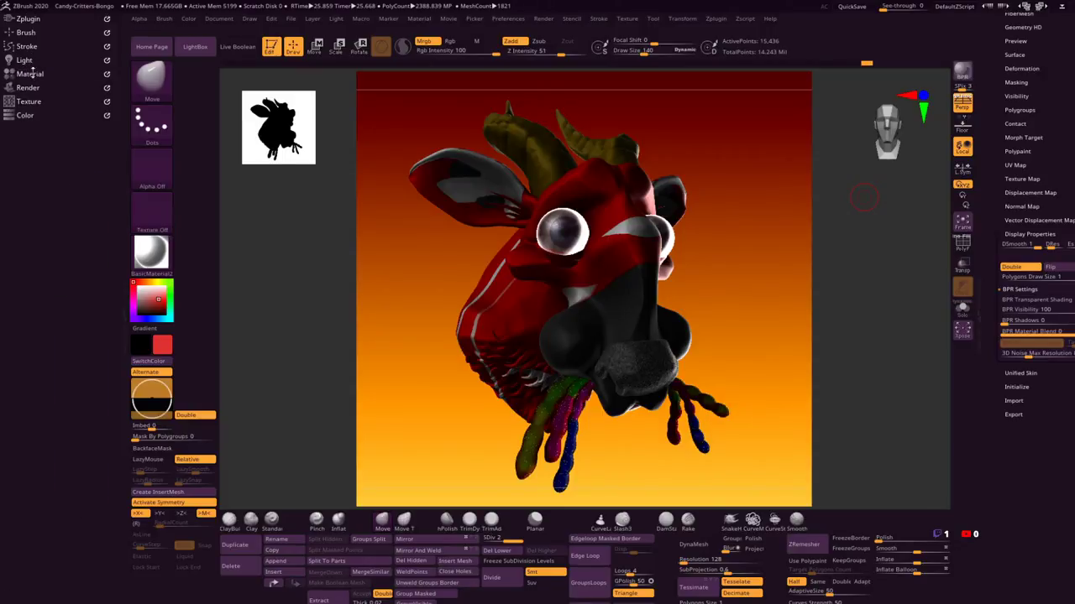
# Step: Raise the material's Ambient to 100 and confirm the second LightCap light's strength
pyautogui.click(34, 74)
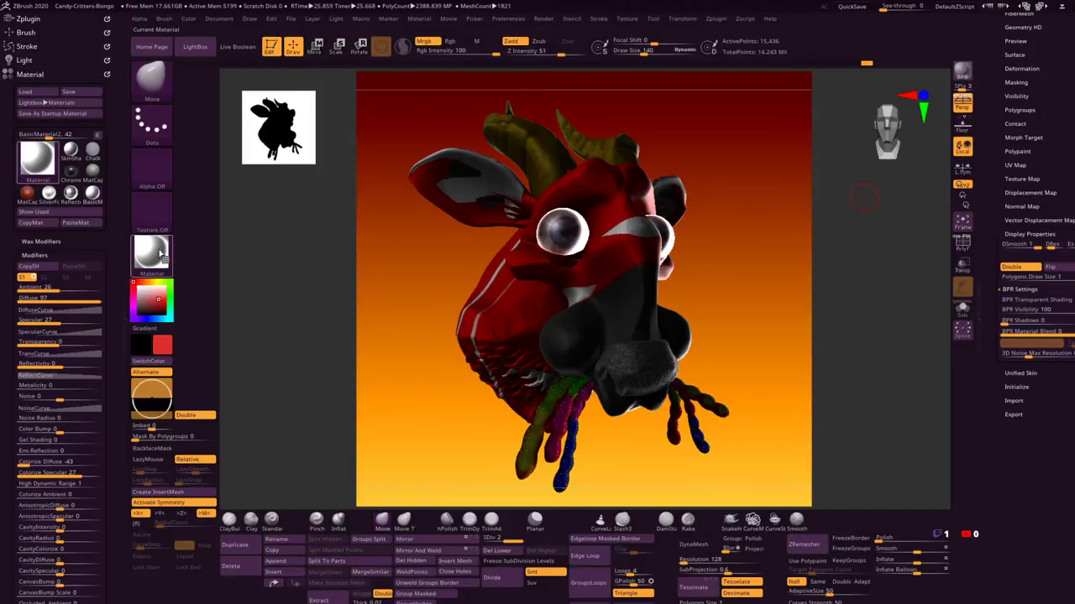
pyautogui.moveTo(38, 287)
pyautogui.mouseDown()
pyautogui.moveTo(102, 290)
pyautogui.moveTo(42, 290)
pyautogui.moveTo(61, 289)
pyautogui.mouseUp()
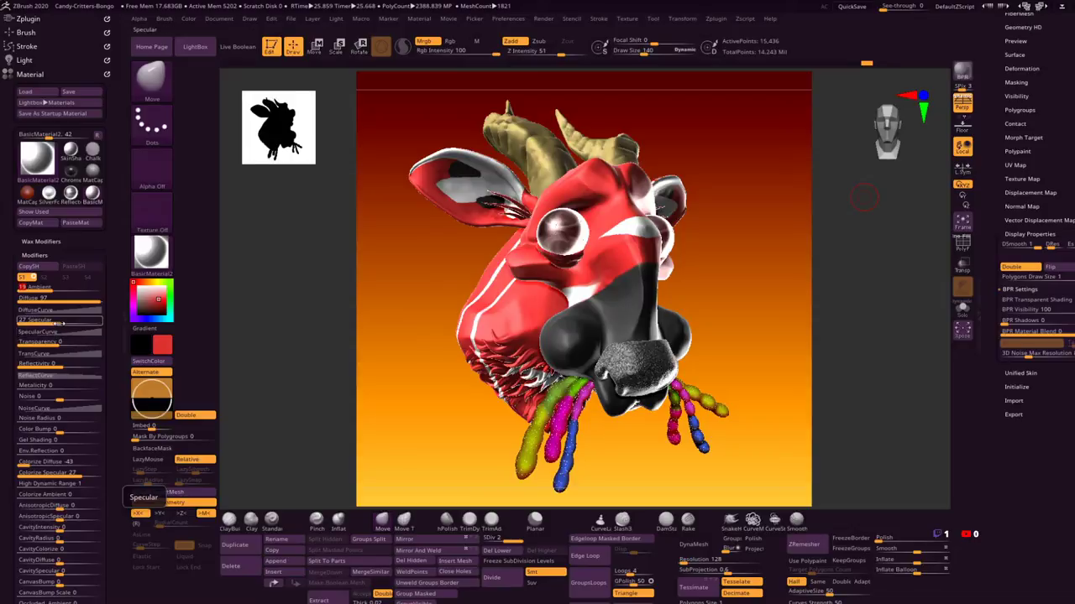
pyautogui.click(34, 60)
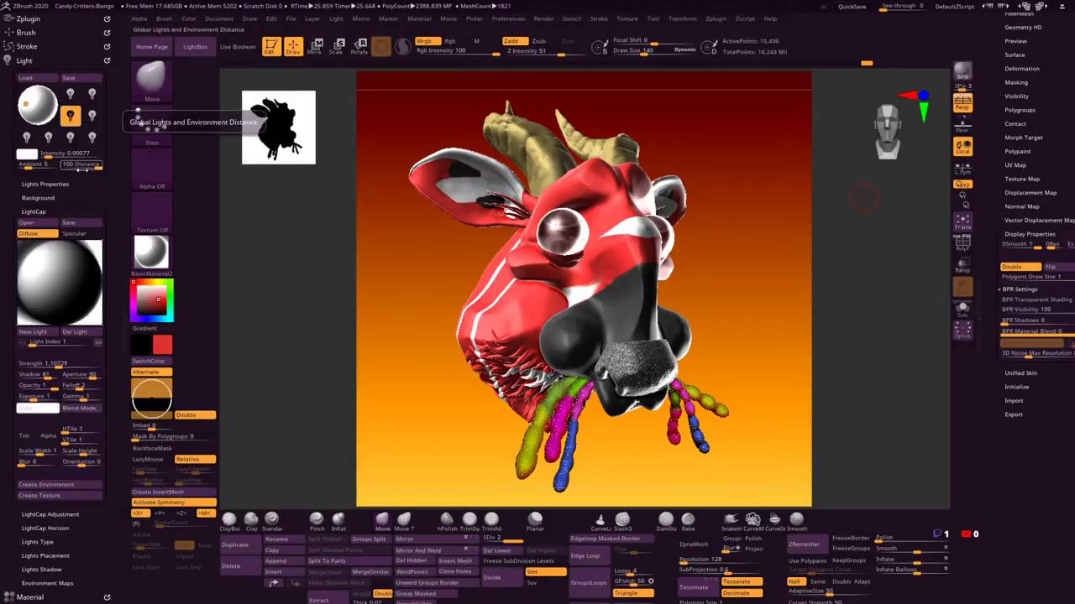
pyautogui.click(50, 342)
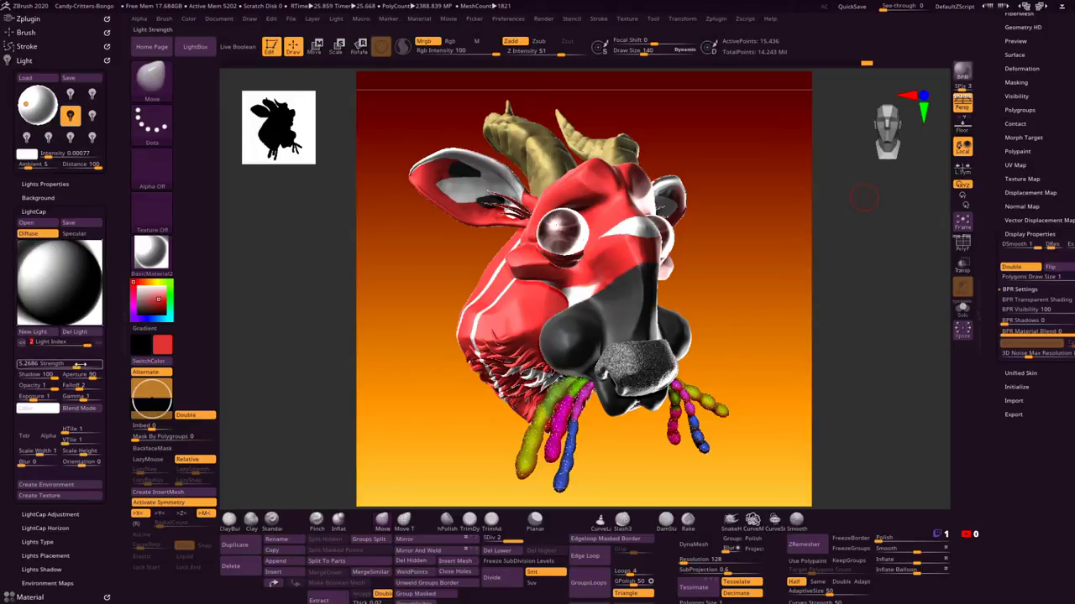
pyautogui.press('Return')
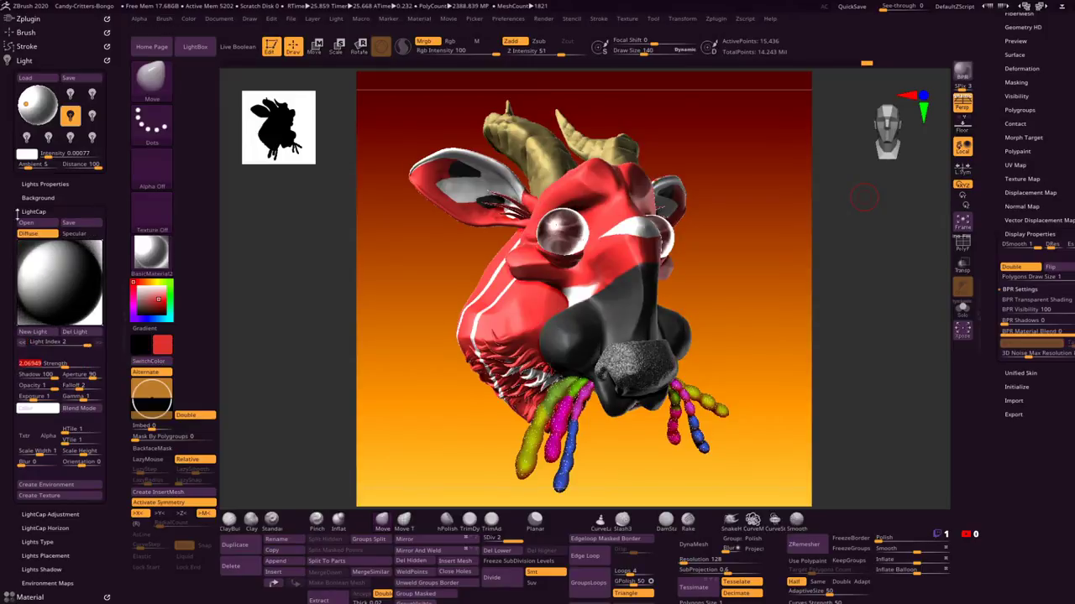
# Step: Set the global light Intensity to 0.625
pyautogui.click(76, 154)
pyautogui.write('1.42666')
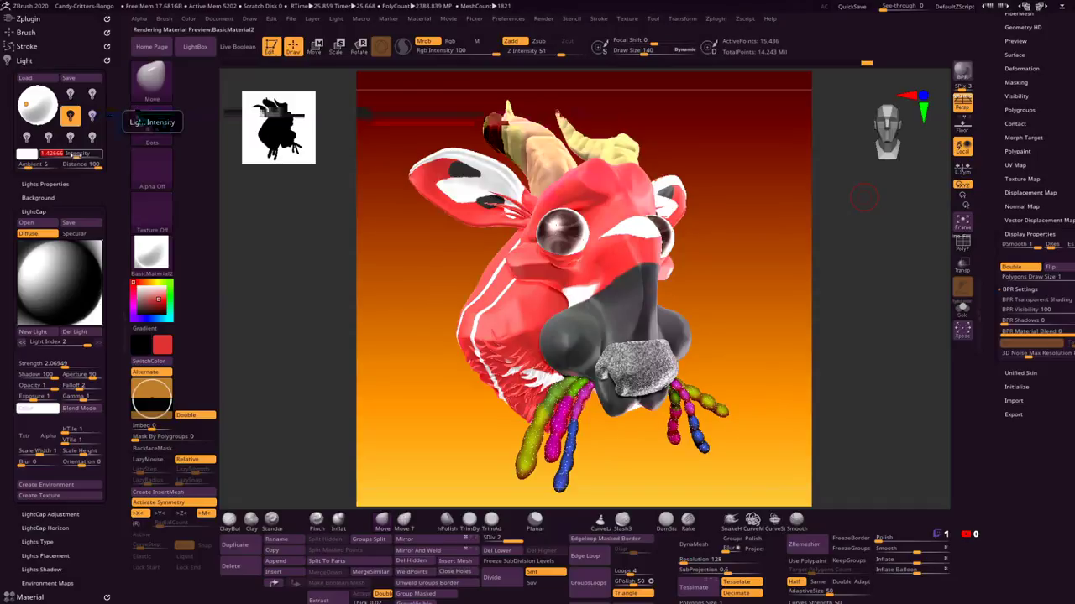
pyautogui.press('Return')
pyautogui.write('0.625')
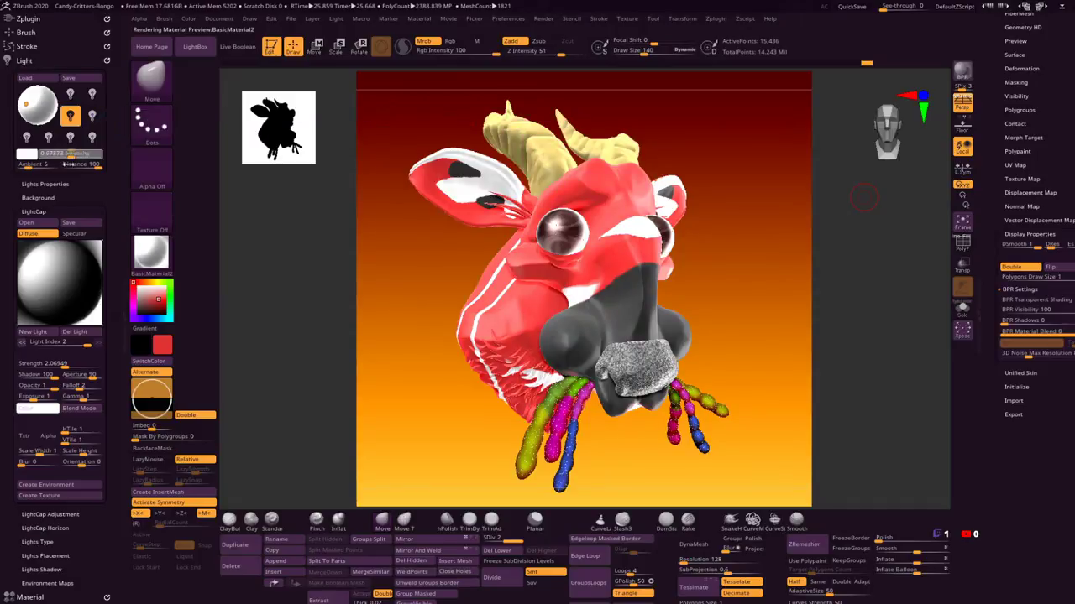
pyautogui.press('Return')
# Step: Set the LightCap Strength to 1.8601, leaving its Shadow at 100
pyautogui.click(73, 362)
pyautogui.write('1.8601')
pyautogui.press('Return')
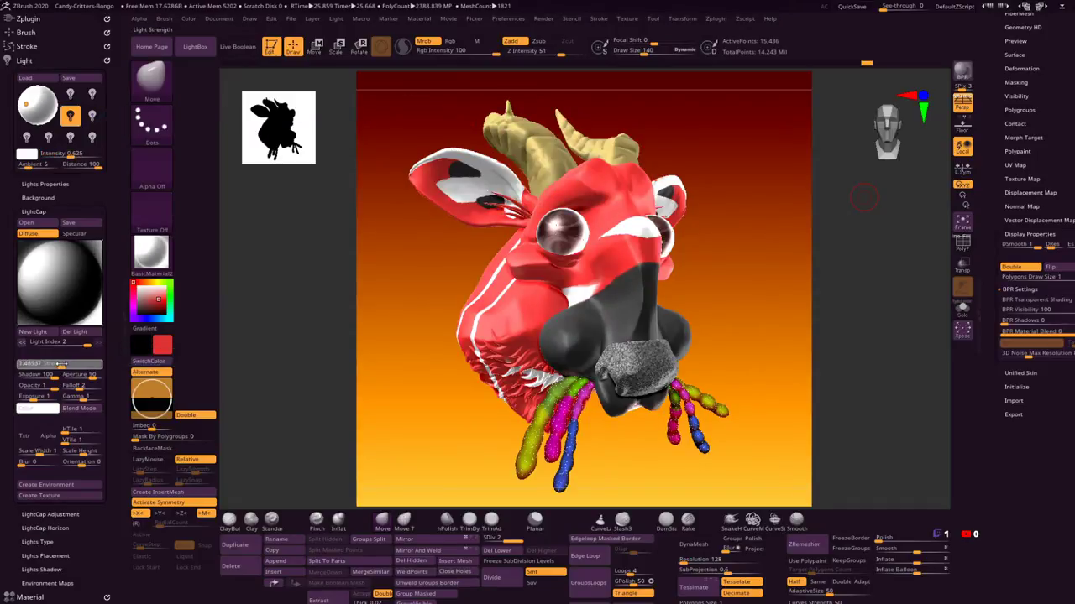
pyautogui.click(64, 363)
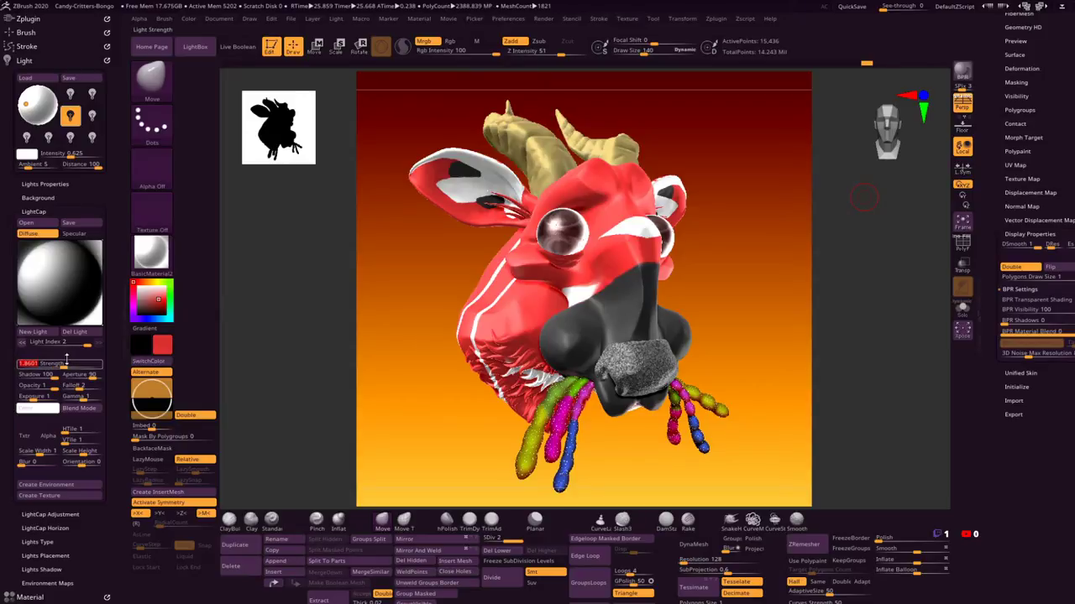
pyautogui.click(30, 375)
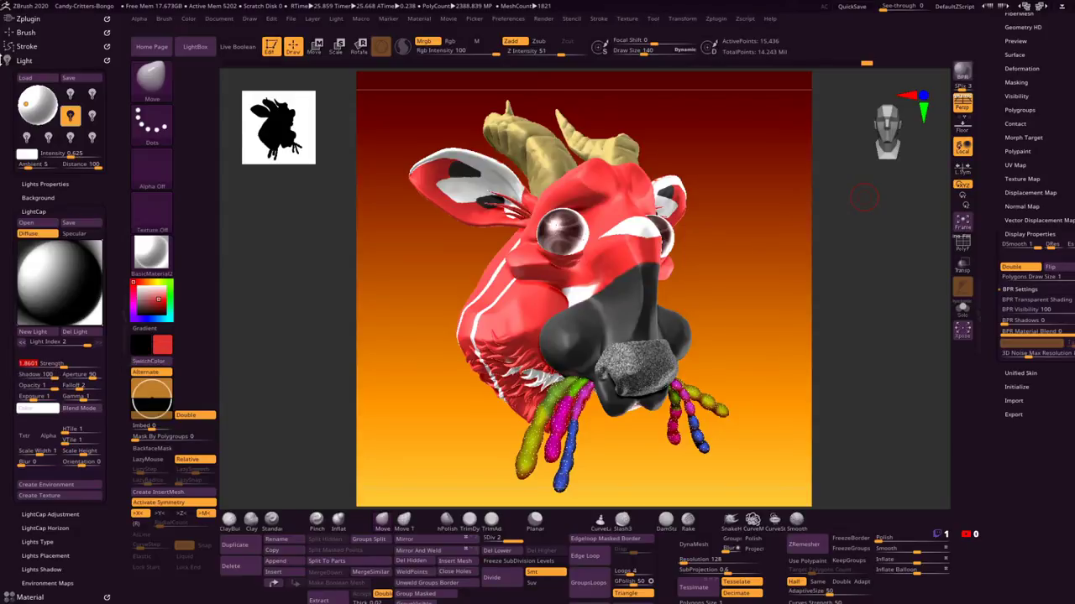
pyautogui.click(27, 61)
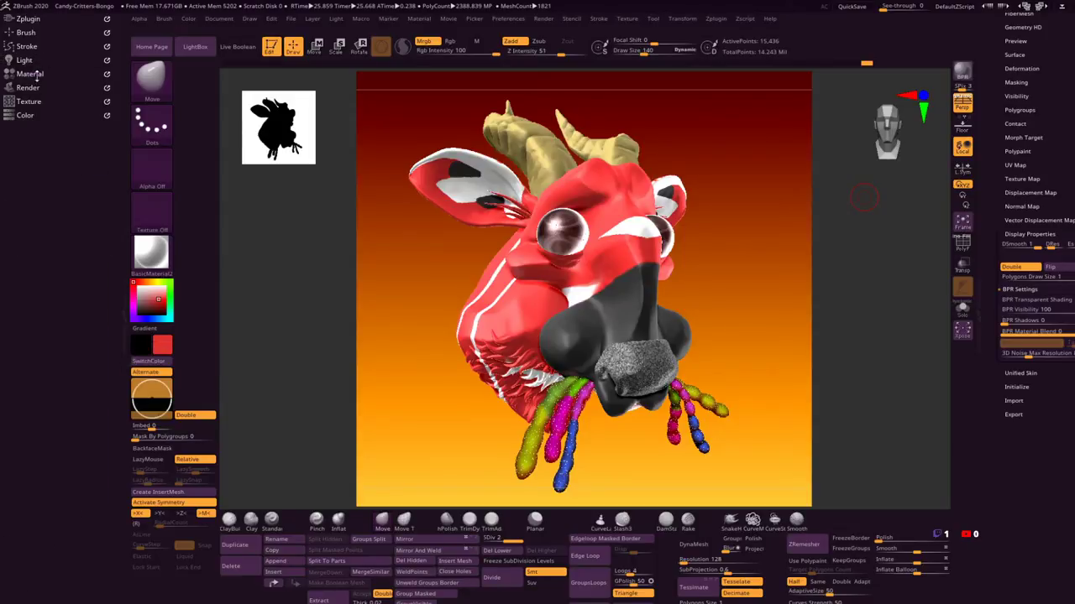
# Step: Set BPR Shadow Blur to 12, choose the Best renderer, and render with BPR
pyautogui.click(32, 87)
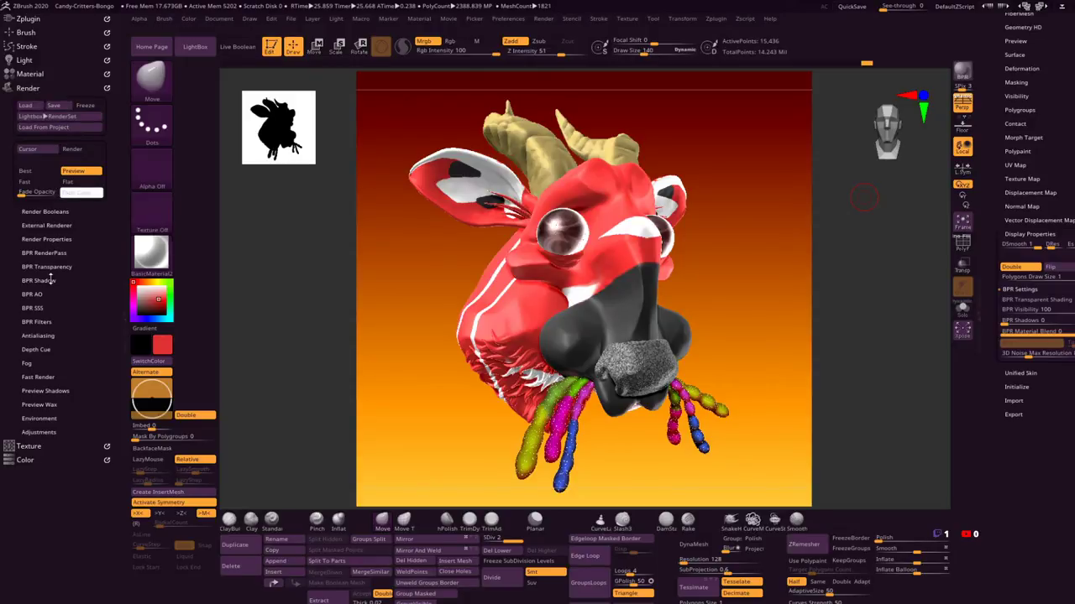
pyautogui.click(48, 280)
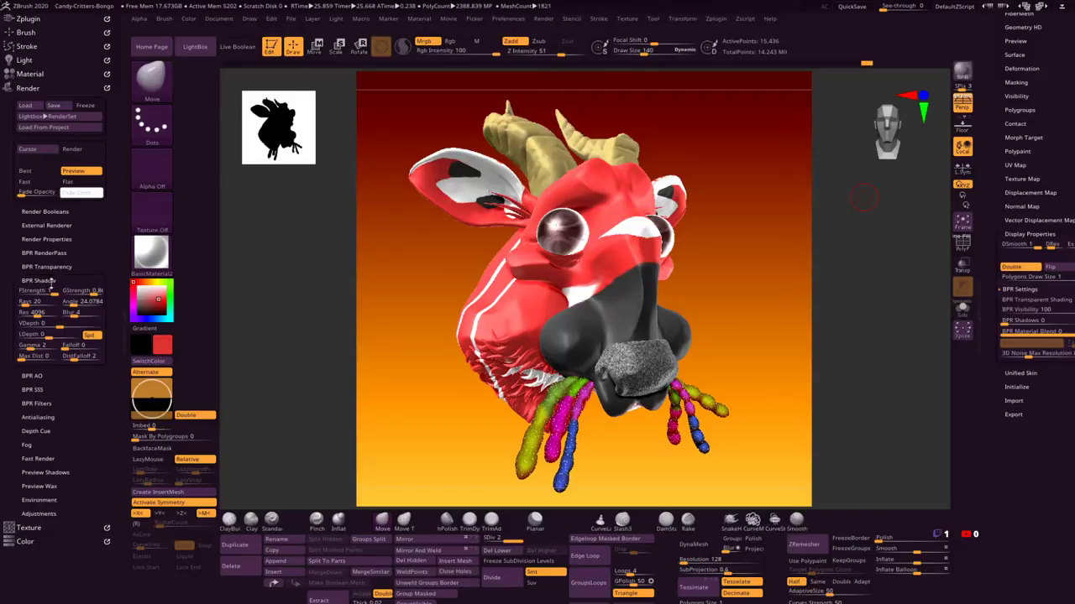
pyautogui.moveTo(71, 312); pyautogui.dragTo(80, 312)
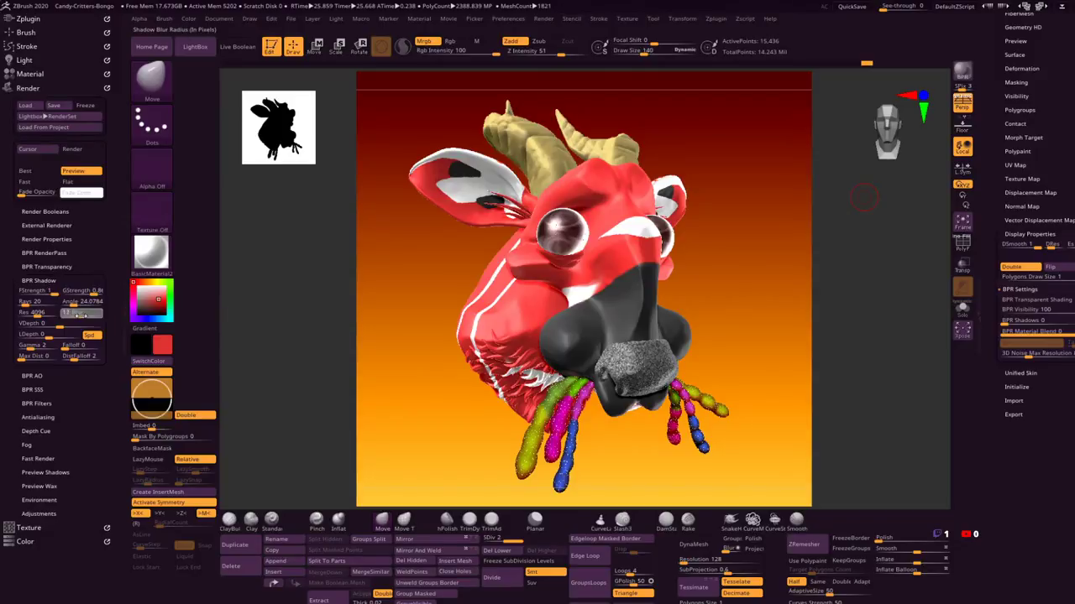
pyautogui.click(46, 173)
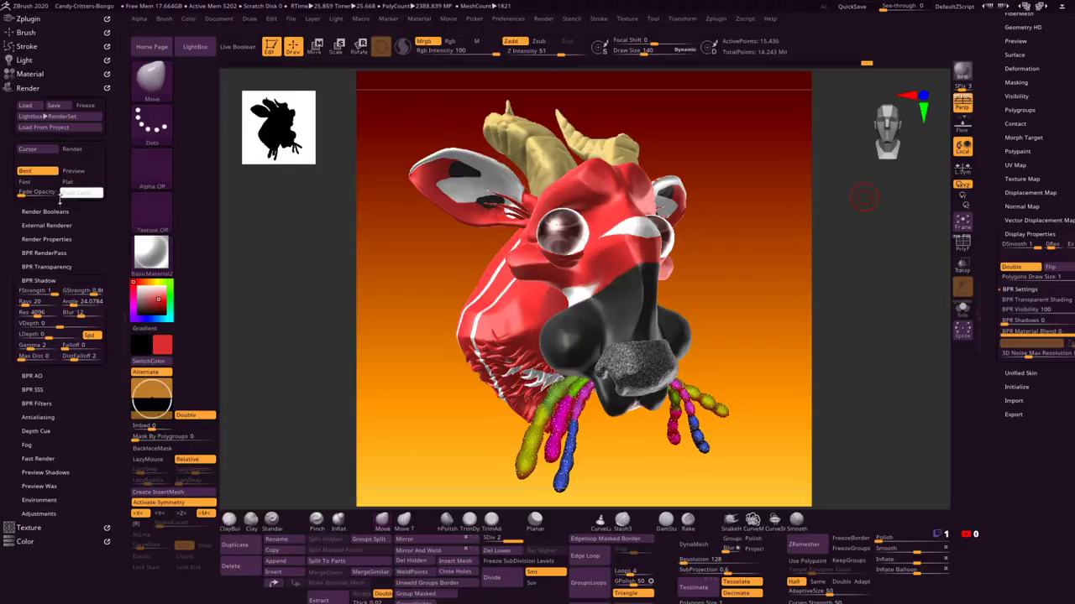
pyautogui.click(962, 71)
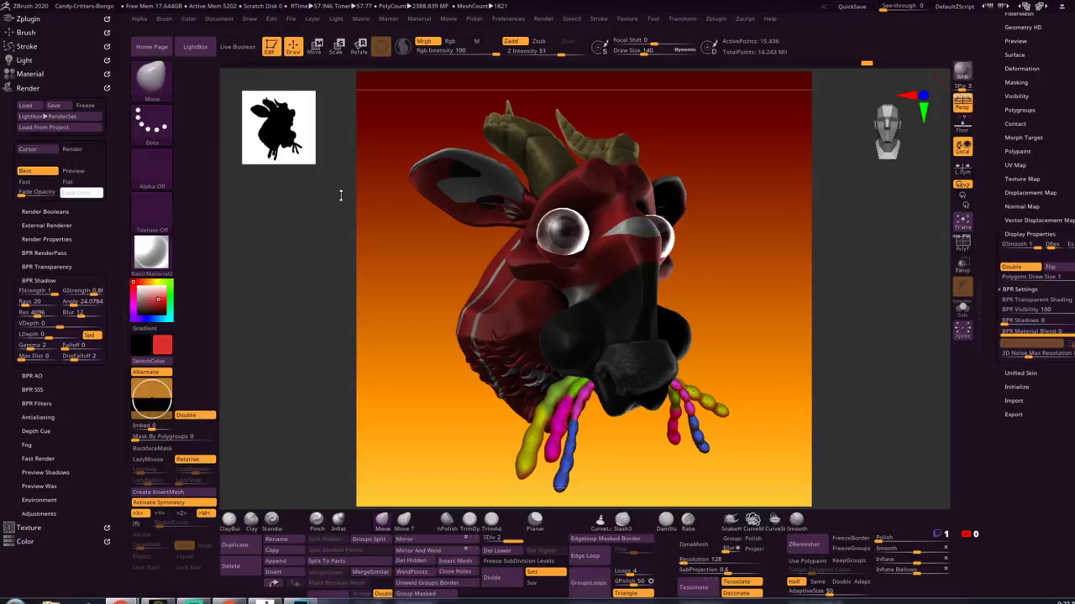
# Step: Send the render passes to Photoshop CC with the ZBrush To Photoshop plugin
pyautogui.click(33, 87)
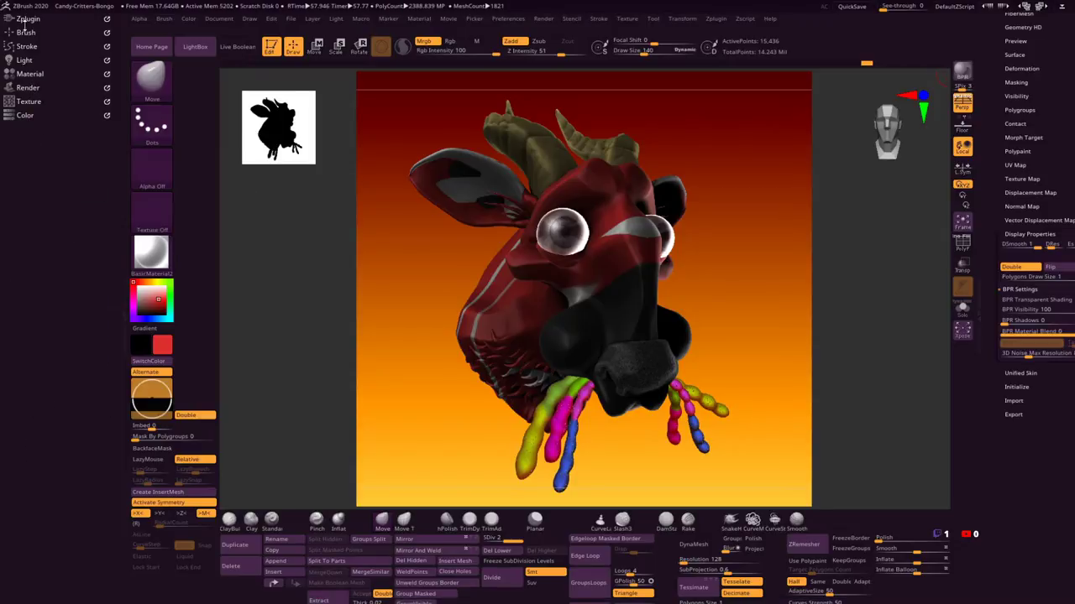
pyautogui.click(26, 20)
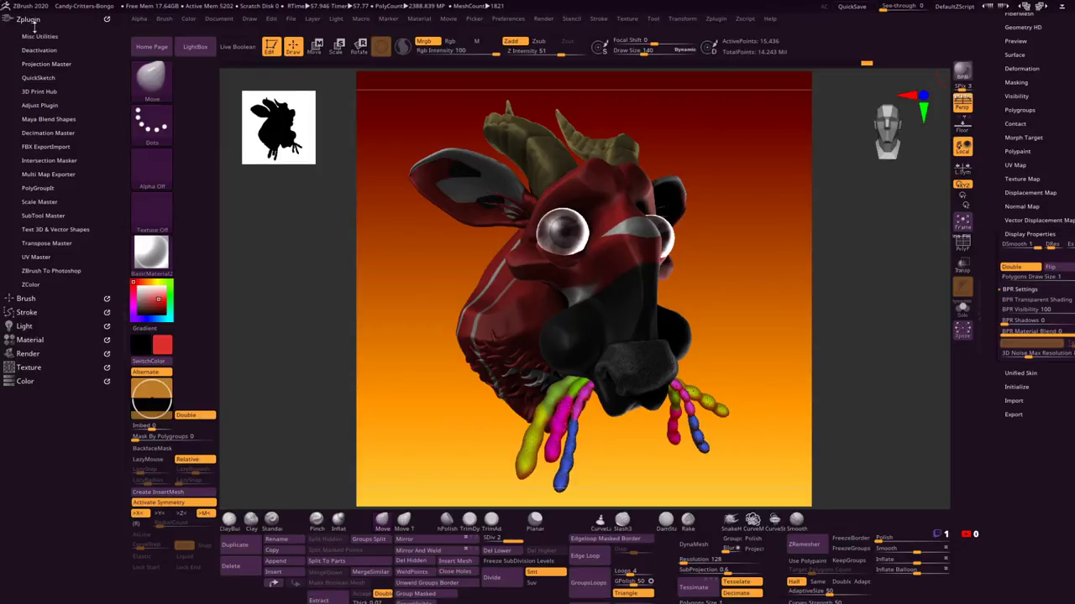
pyautogui.click(48, 270)
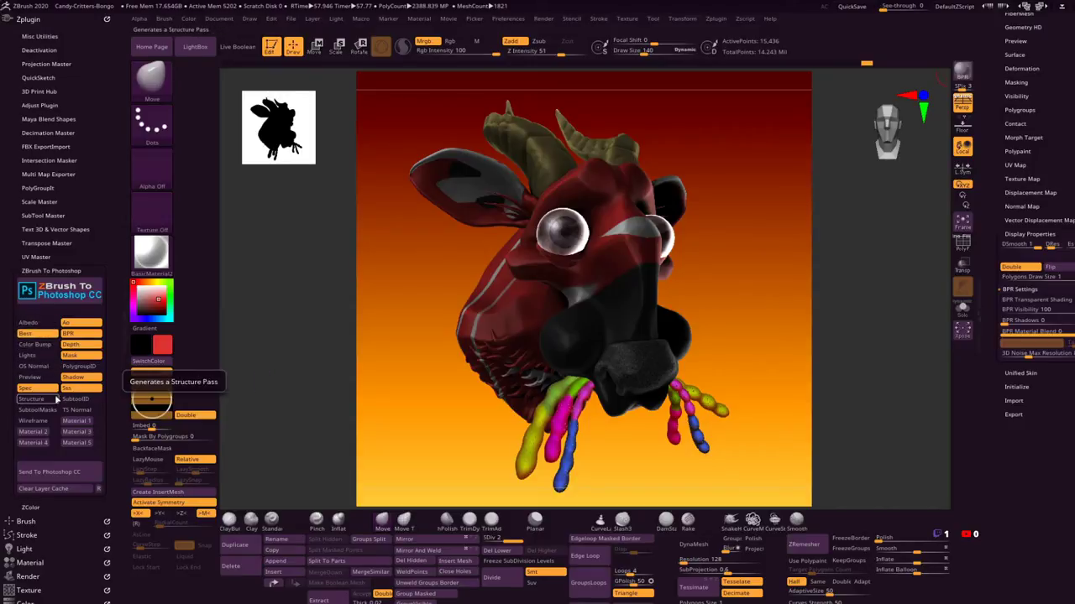
pyautogui.click(68, 473)
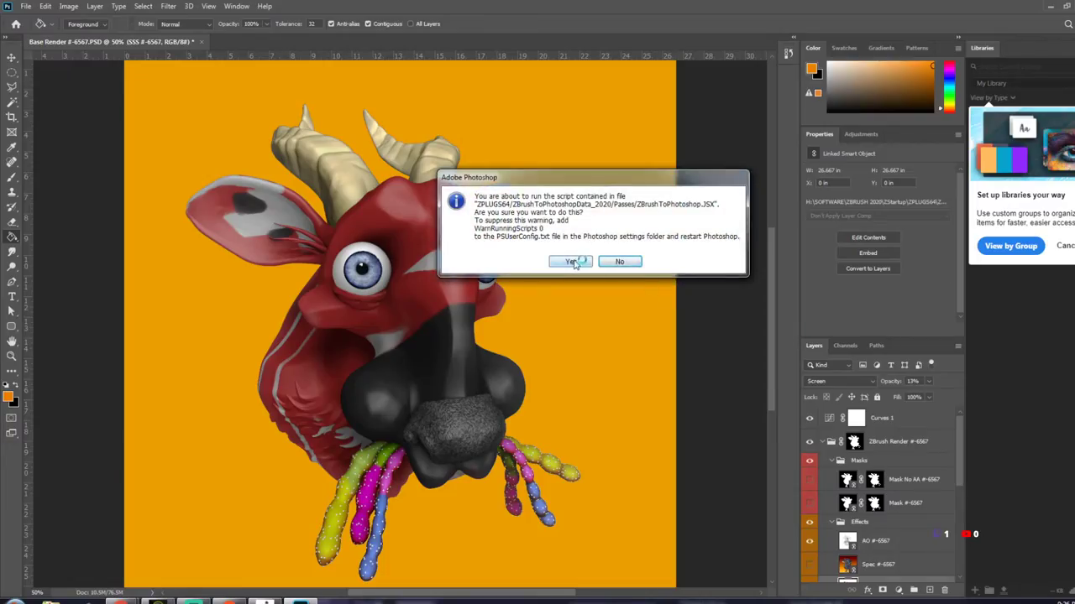
# Step: Confirm Yes so the ZBrushToPhotoshop.JSX script runs
pyautogui.click(570, 261)
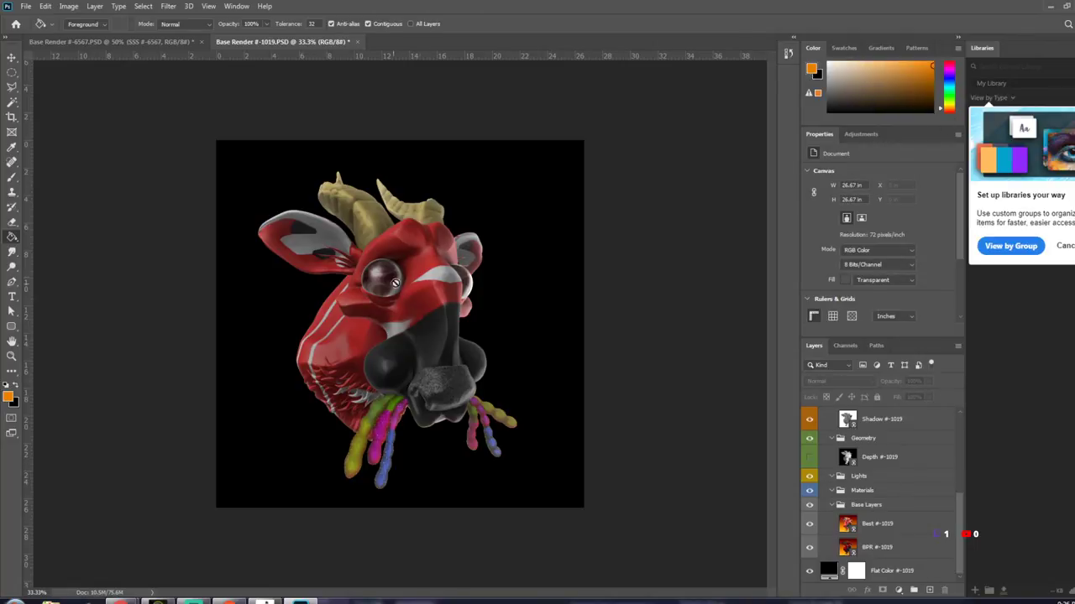
# Step: Create Layer 1 just above Flat Color and fill it with orange
pyautogui.click(913, 78)
pyautogui.click(935, 68)
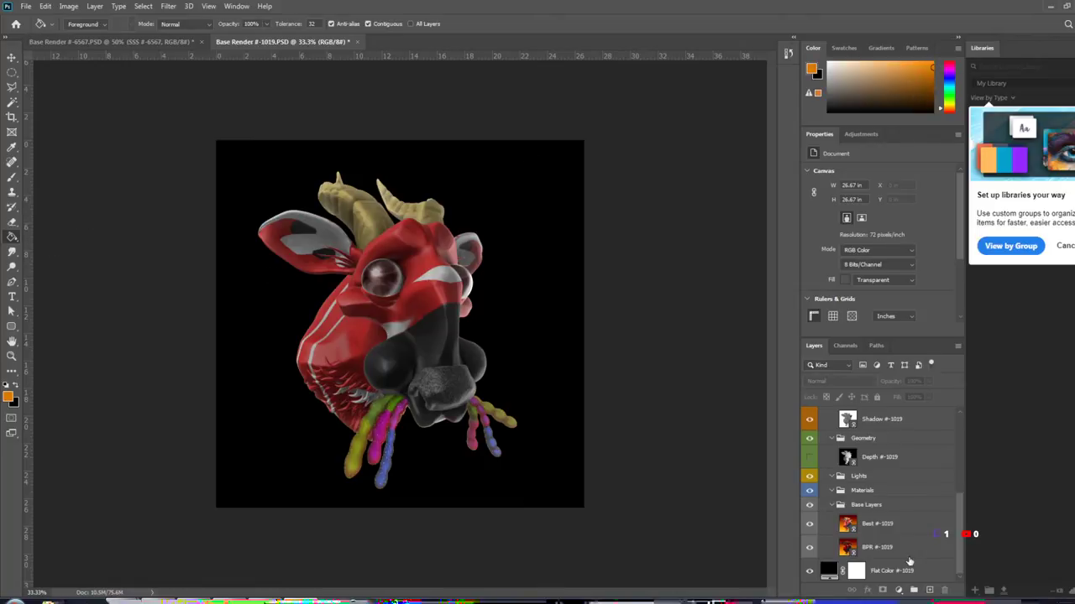
pyautogui.click(917, 571)
pyautogui.click(929, 590)
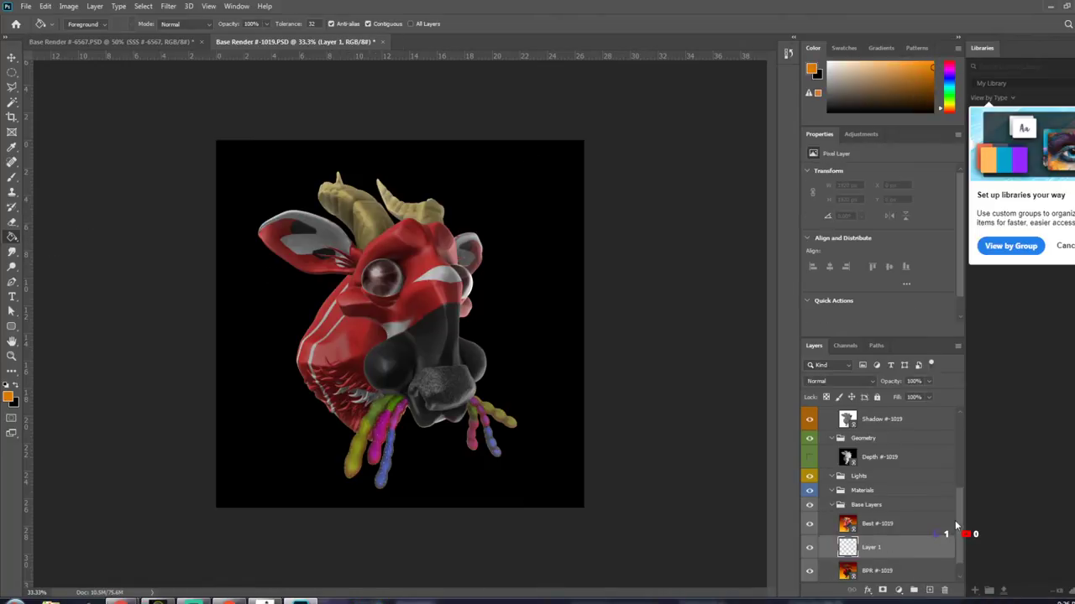
pyautogui.moveTo(905, 527); pyautogui.dragTo(897, 563)
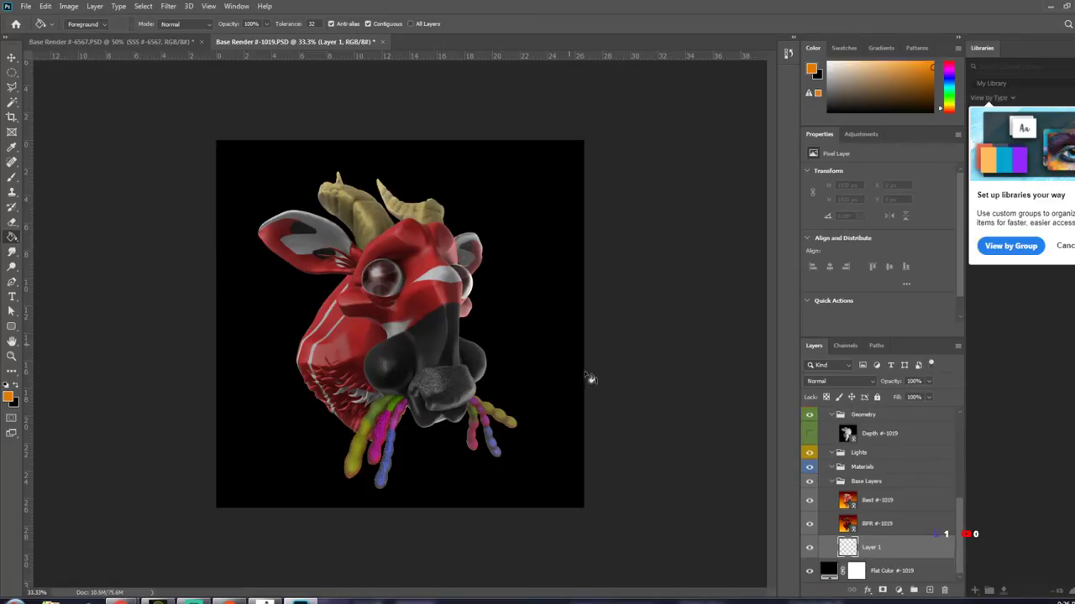
pyautogui.click(562, 363)
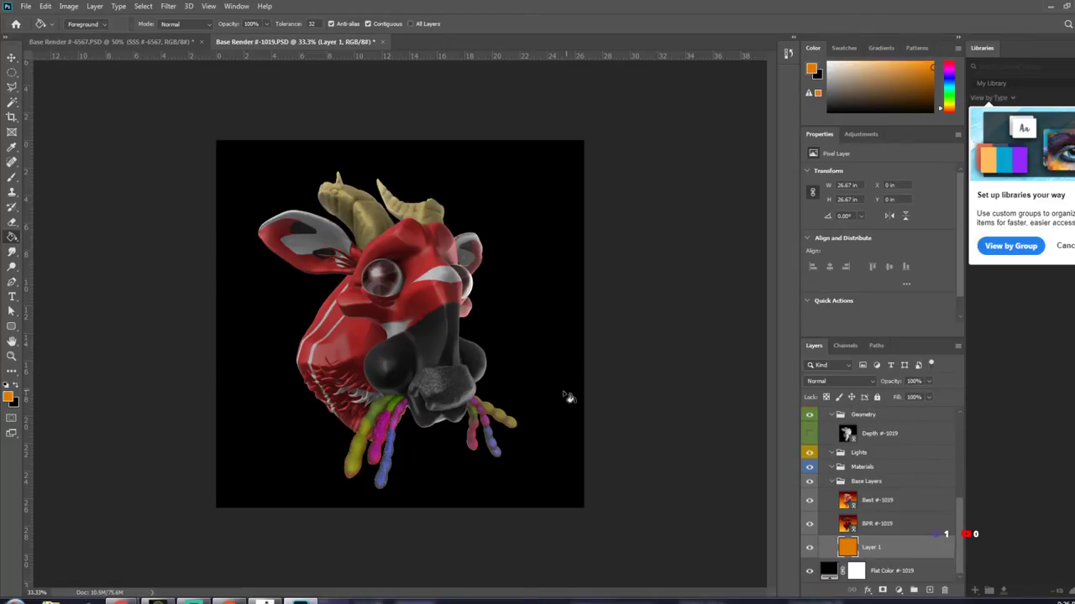
pyautogui.moveTo(900, 543); pyautogui.dragTo(876, 568)
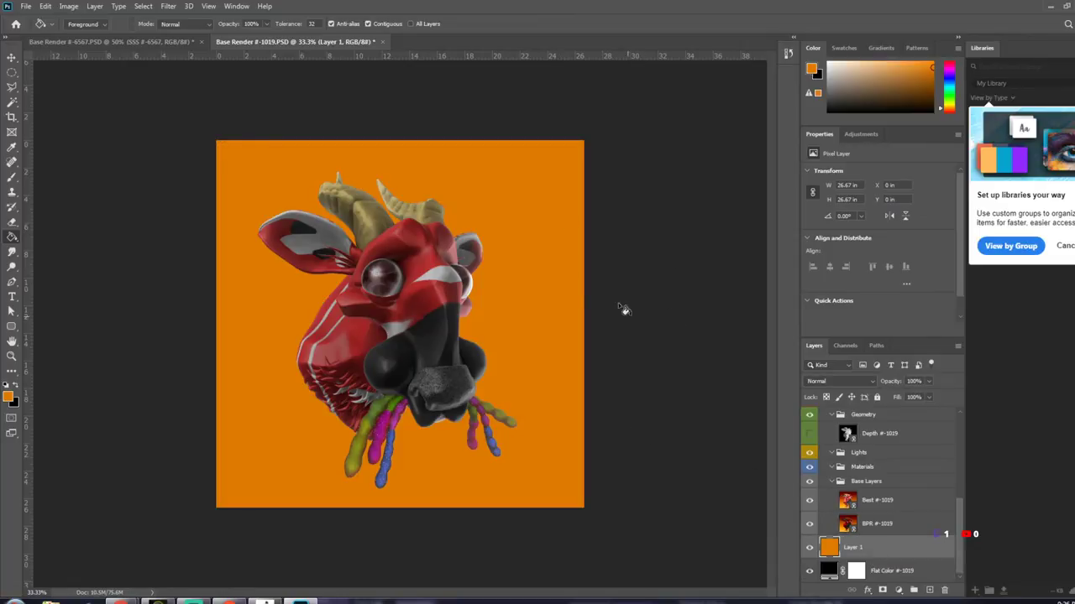
# Step: Sample near-black as the foreground colour and zoom the canvas to 50%
pyautogui.keyDown('alt'); pyautogui.moveTo(603, 356); pyautogui.dragTo(657, 345); pyautogui.keyUp('alt')
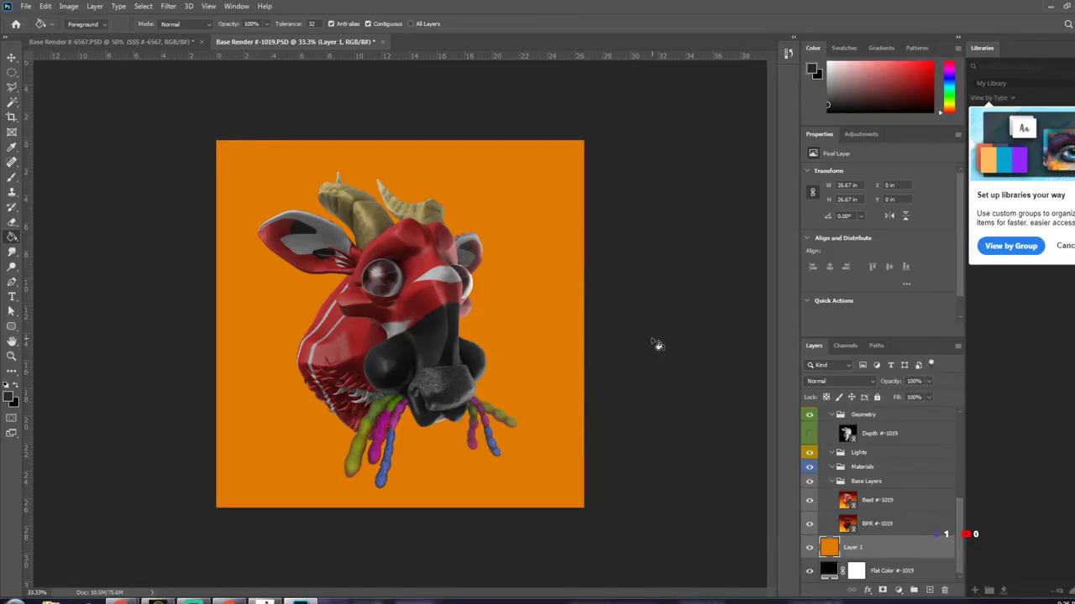
pyautogui.hotkey('ctrl', '+')
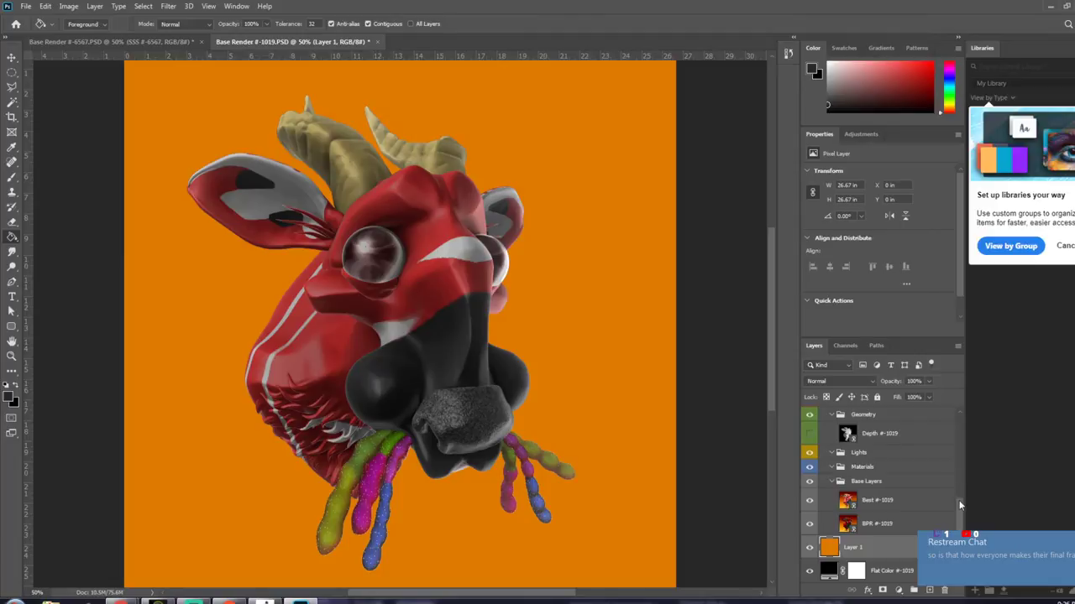
pyautogui.scroll(3, 960, 505)
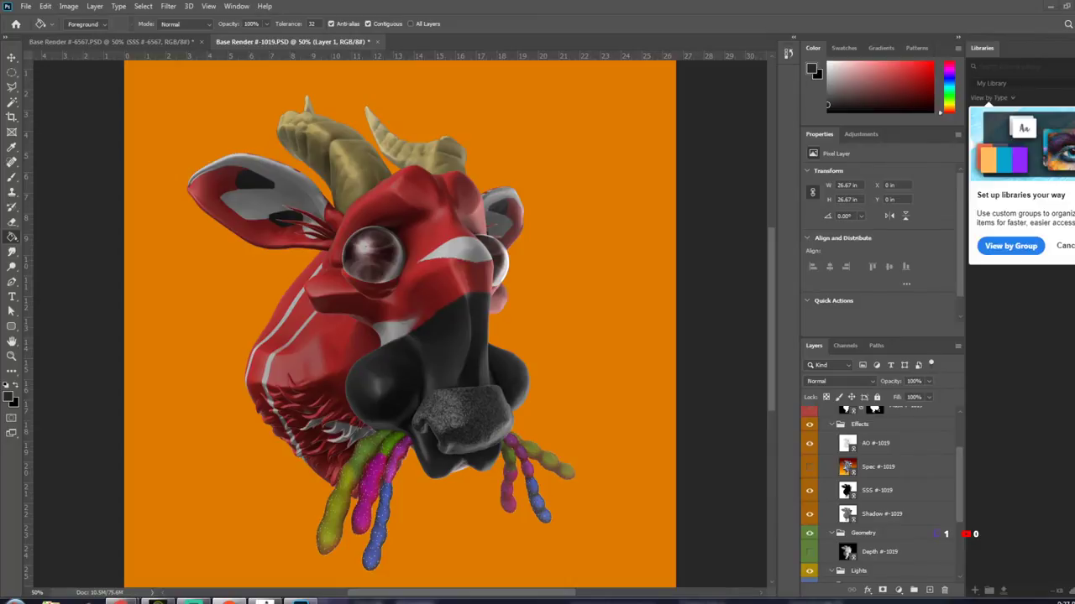
# Step: Bring the browser showing ArtStation to the front and maximize it
pyautogui.hotkey('alt', 'Tab')
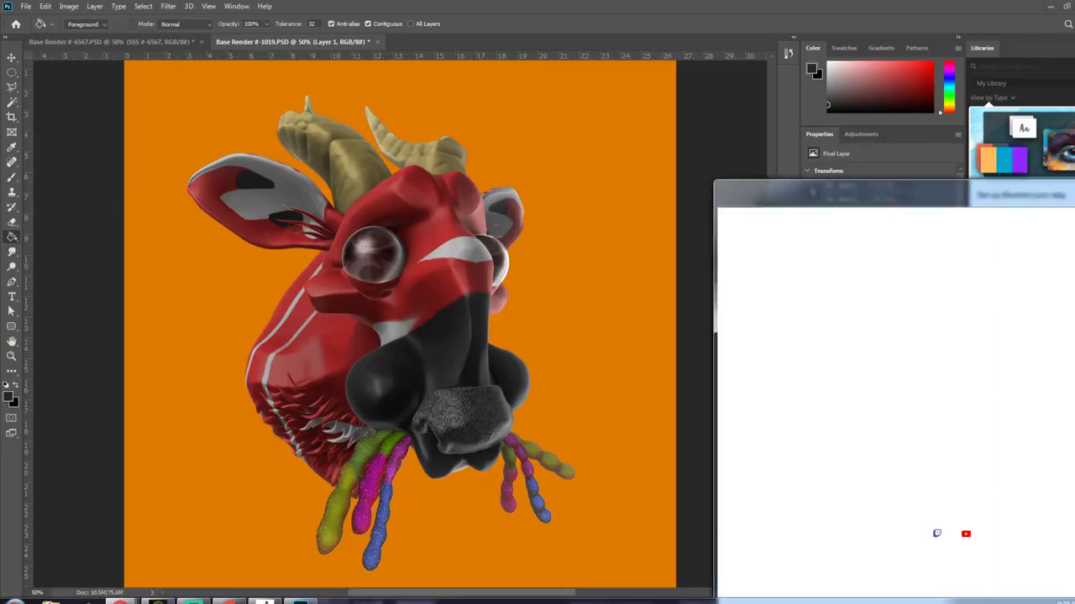
pyautogui.doubleClick(834, 73)
pyautogui.click(841, 80)
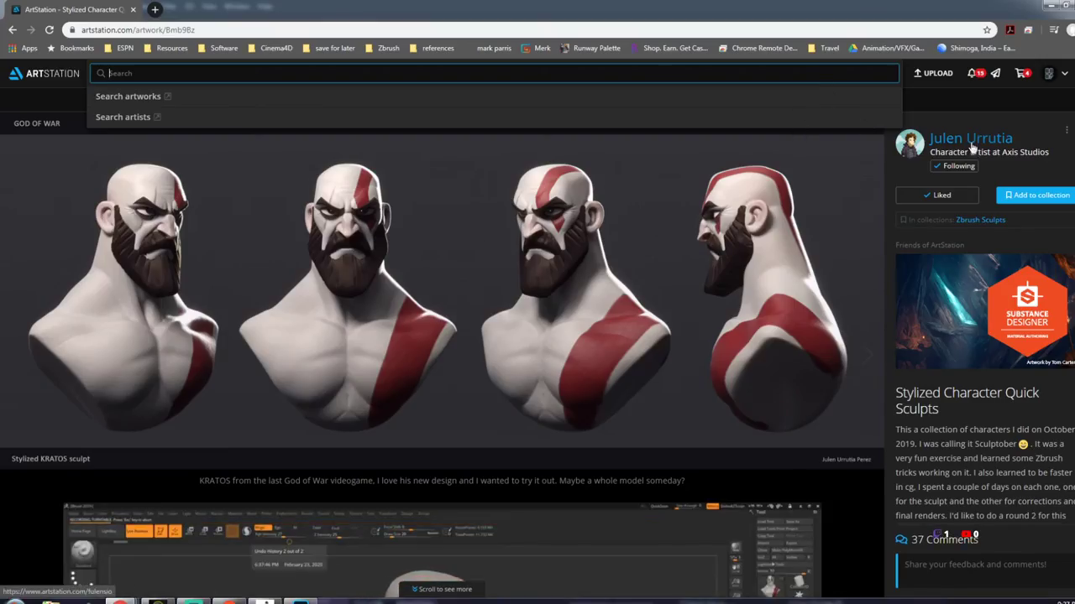
pyautogui.moveTo(950, 150)
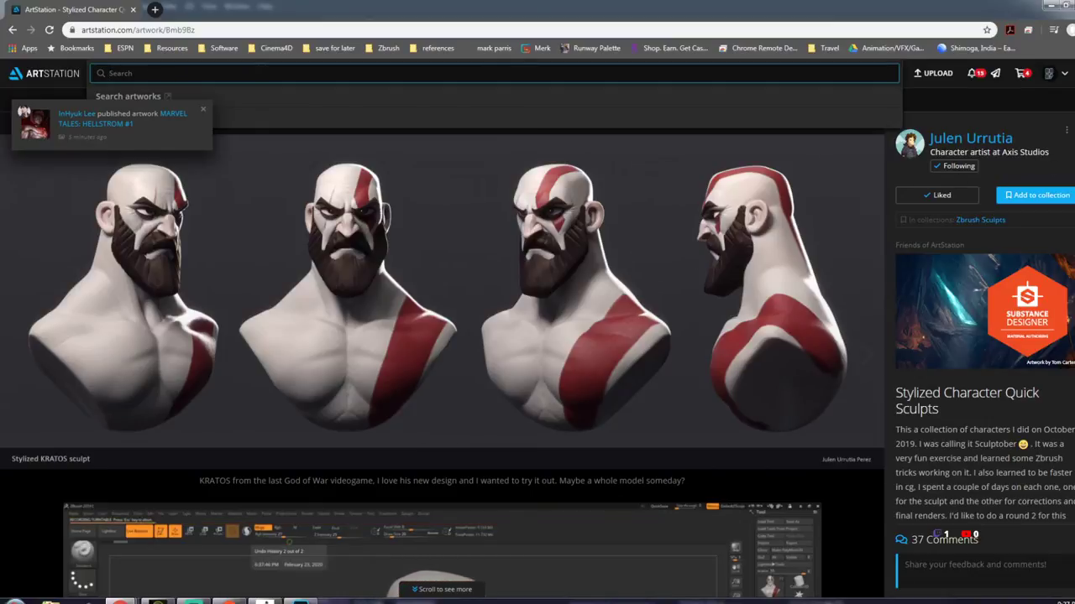
# Step: Scroll the stylized character collection past the Darth Maul and Green Goblin renders, then minimize Chrome
pyautogui.scroll(-5, 442, 361)
pyautogui.scroll(-4, 442, 364)
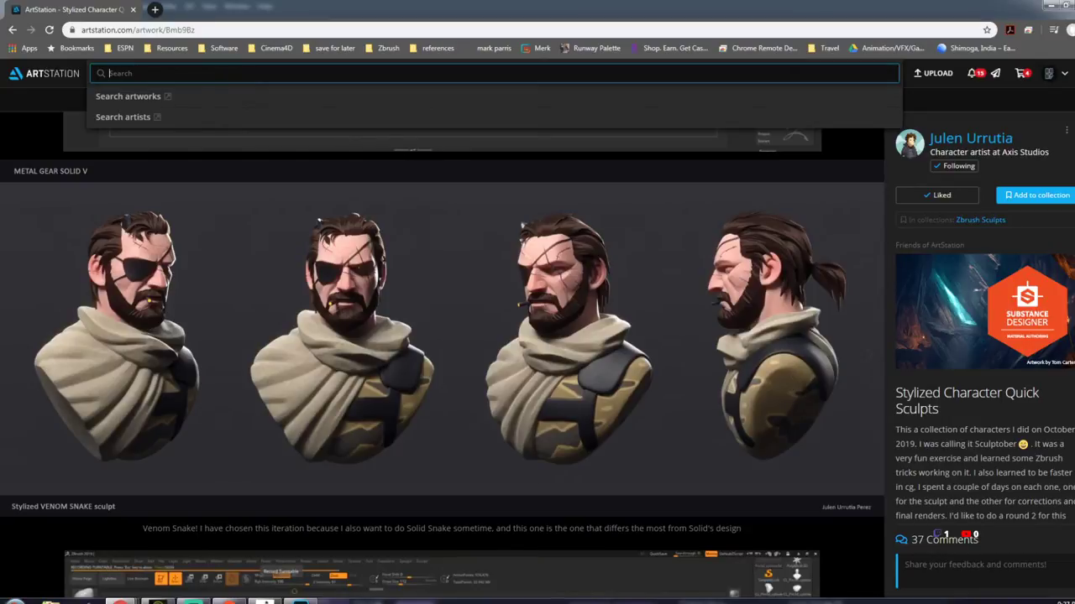
pyautogui.scroll(-1, 443, 361)
pyautogui.scroll(-10, 442, 361)
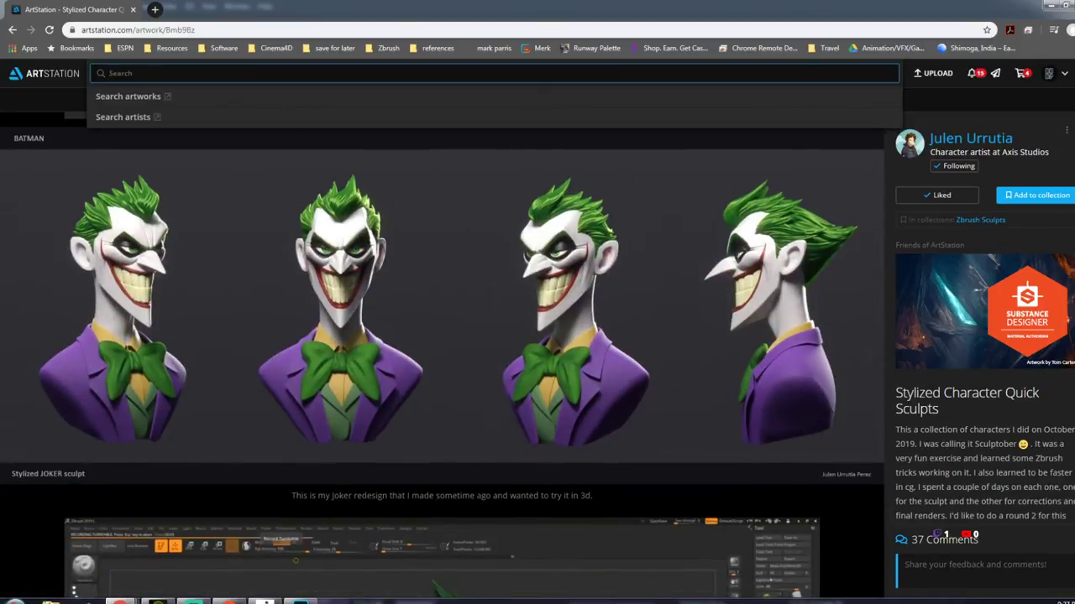
pyautogui.rightClick(949, 181)
pyautogui.press('Escape')
pyautogui.scroll(-4, 443, 361)
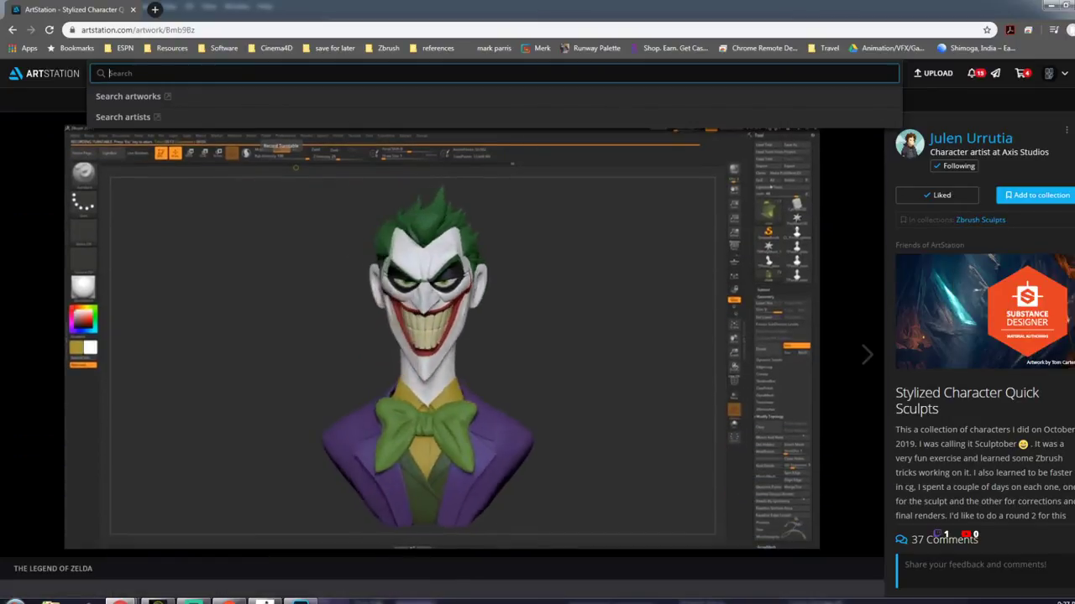
pyautogui.scroll(-4, 442, 364)
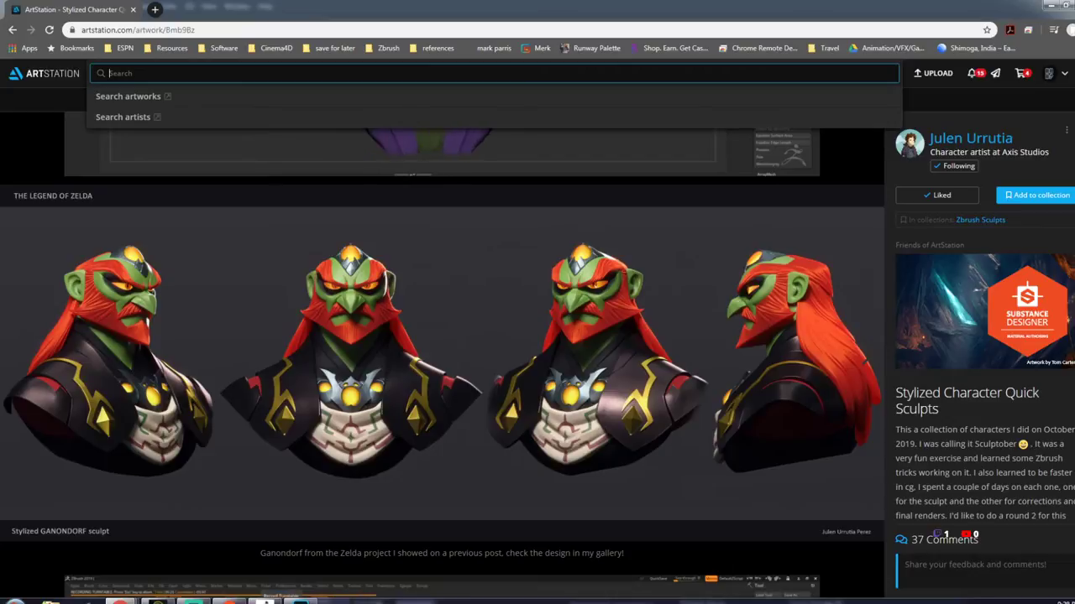
pyautogui.scroll(-10, 442, 356)
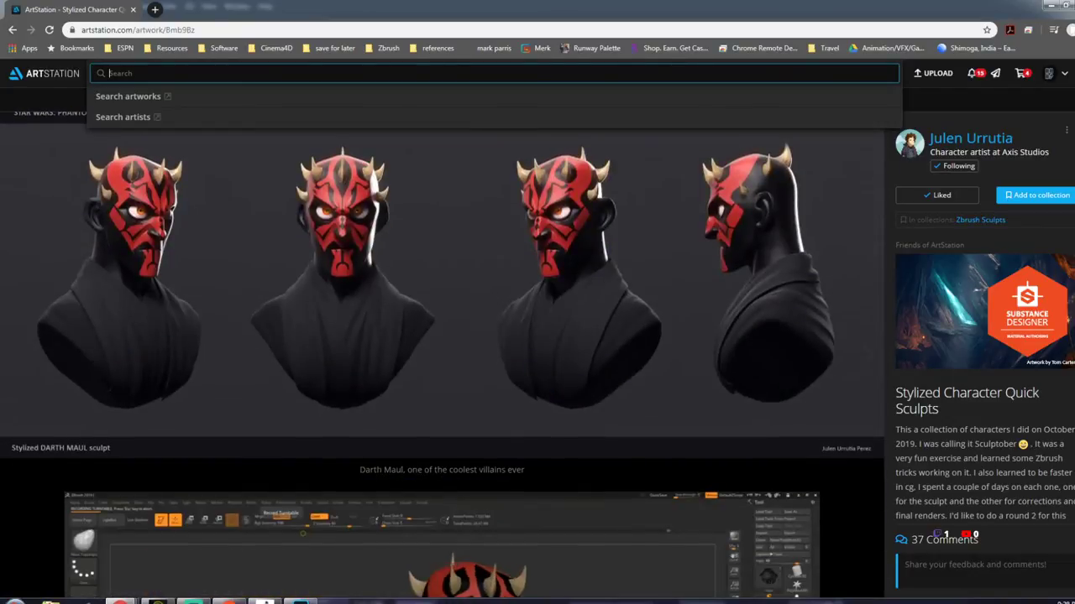
pyautogui.scroll(-1, 442, 355)
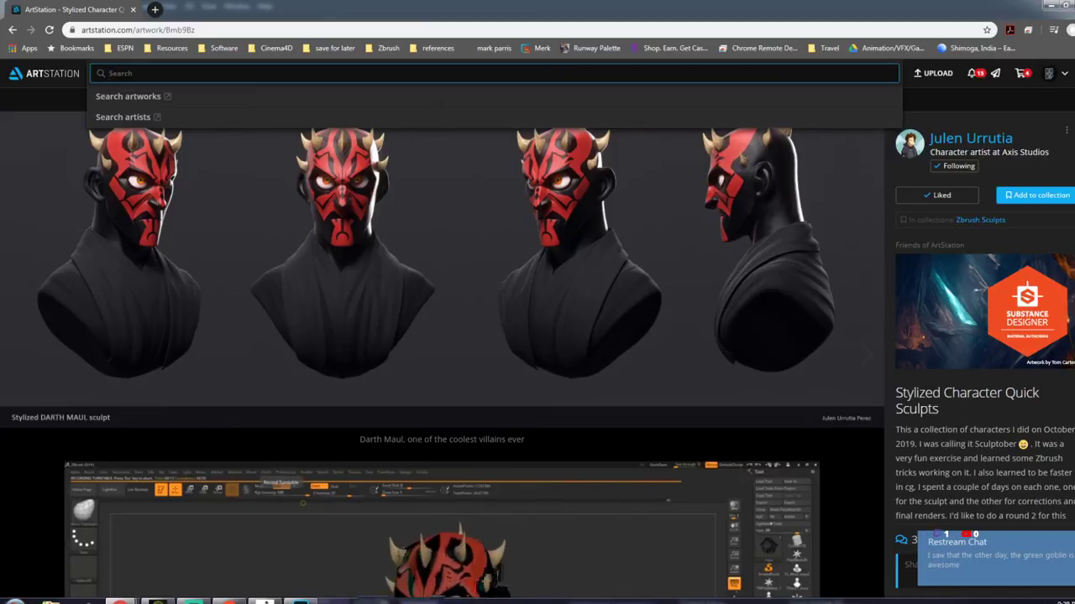
pyautogui.scroll(-15, 1072, 295)
pyautogui.scroll(-2, 350, 279)
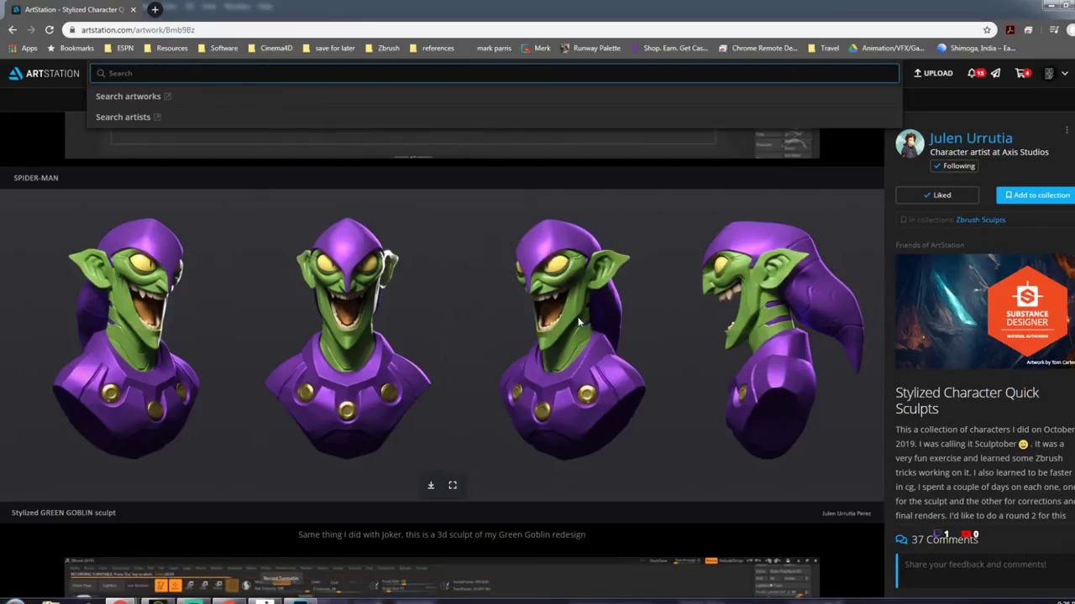
pyautogui.click(1053, 7)
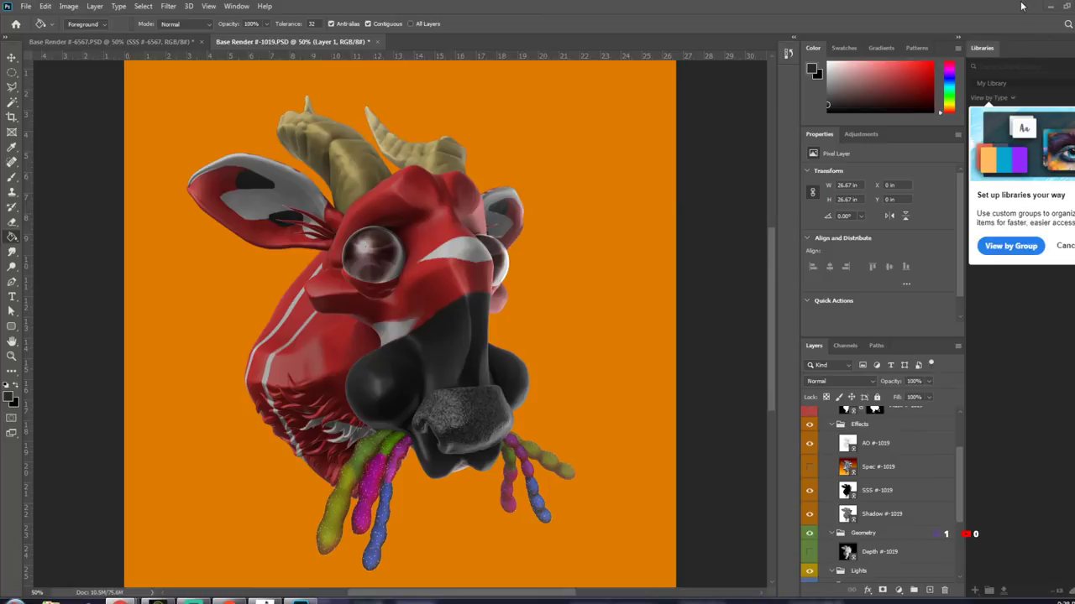
# Step: Lower the SSS #-1019 pass layer's opacity to 16%
pyautogui.click(885, 492)
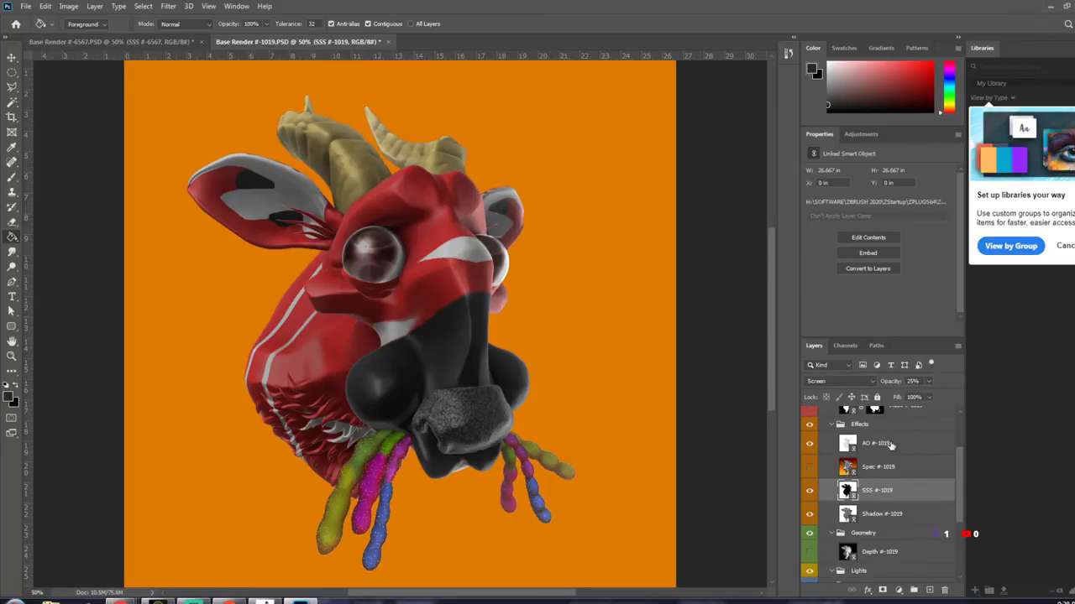
pyautogui.click(928, 382)
pyautogui.moveTo(922, 397)
pyautogui.mouseDown()
pyautogui.moveTo(937, 404)
pyautogui.moveTo(912, 400)
pyautogui.mouseUp()
pyautogui.moveTo(960, 467); pyautogui.dragTo(961, 426)
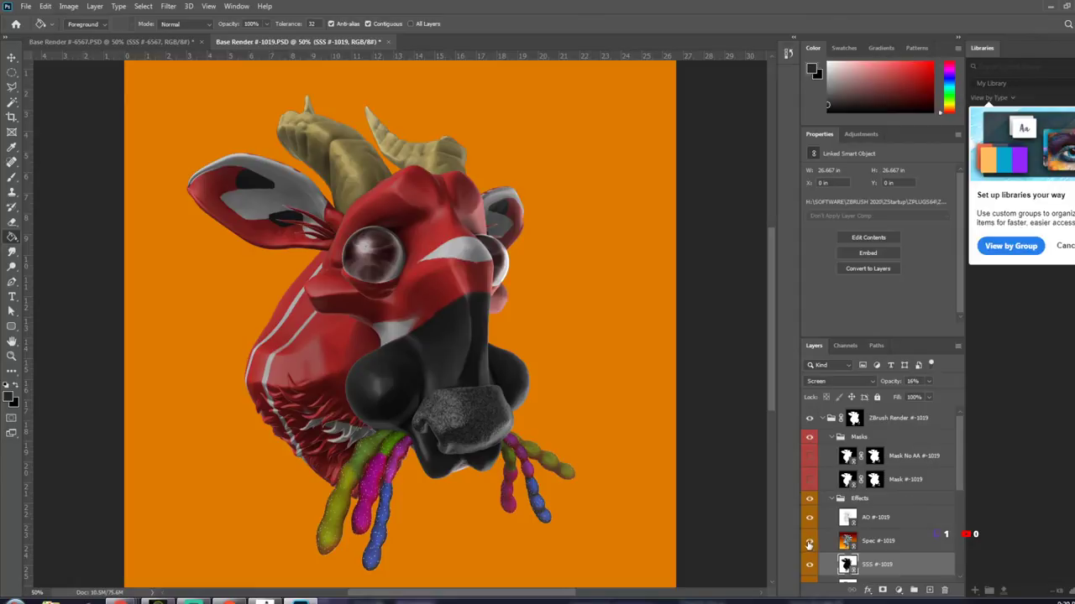
# Step: Compare the render with the Spec pass shown and hidden, leaving it hidden
pyautogui.click(810, 542)
pyautogui.click(811, 542)
pyautogui.click(810, 544)
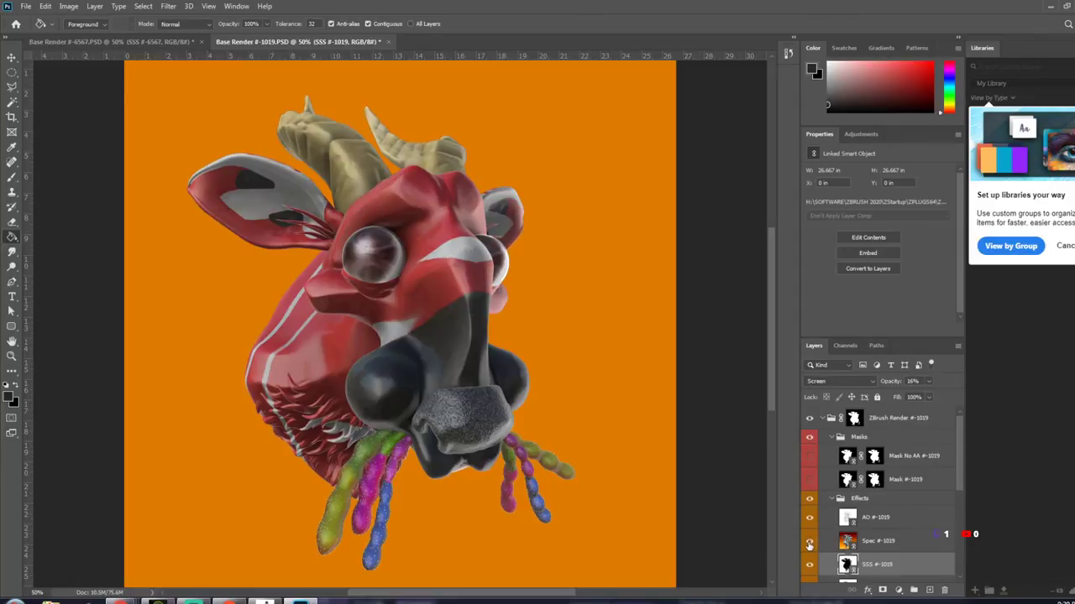
pyautogui.click(810, 544)
pyautogui.click(905, 542)
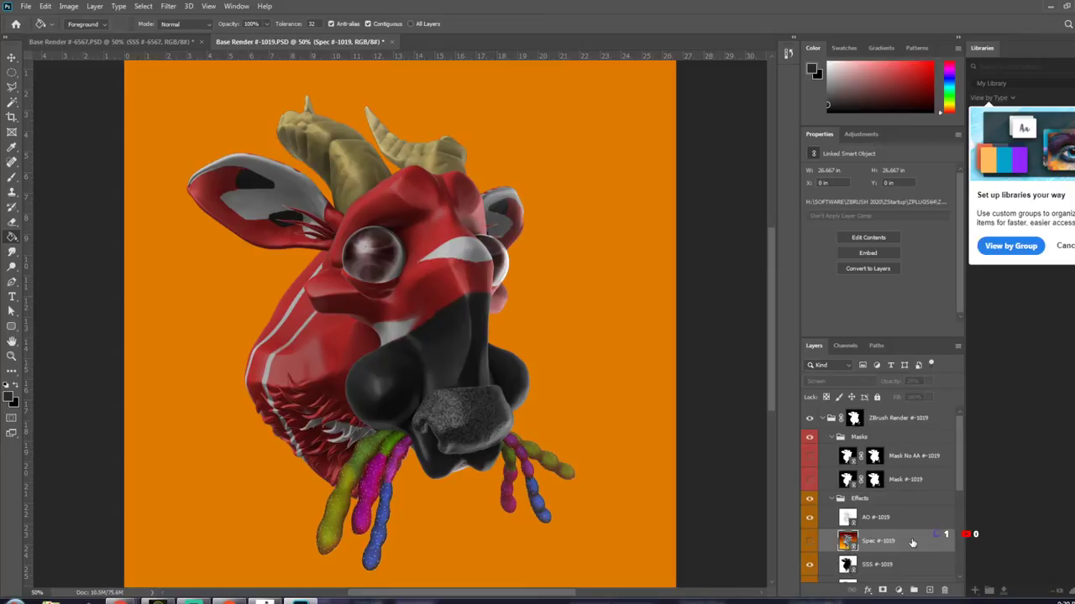
pyautogui.click(910, 567)
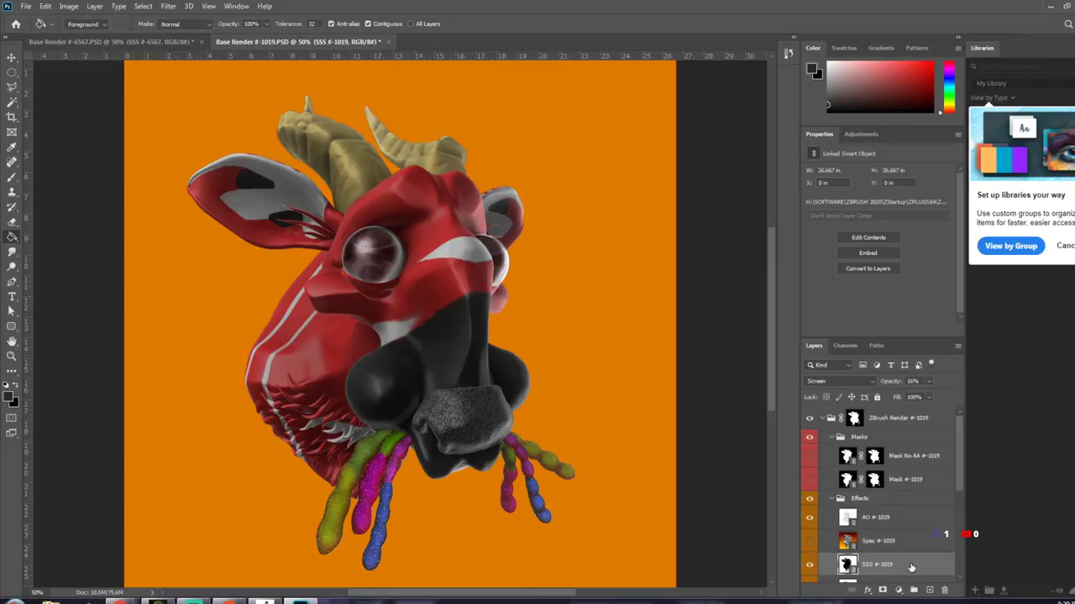
# Step: Check the Depth pass on the composite and leave it hidden
pyautogui.moveTo(959, 470); pyautogui.dragTo(958, 535)
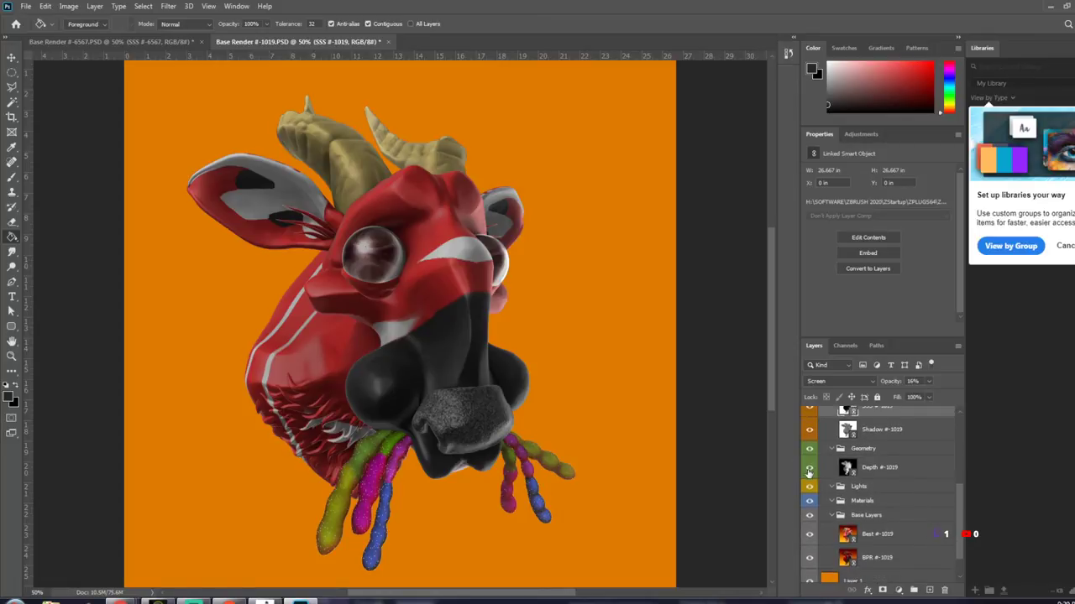
pyautogui.click(810, 471)
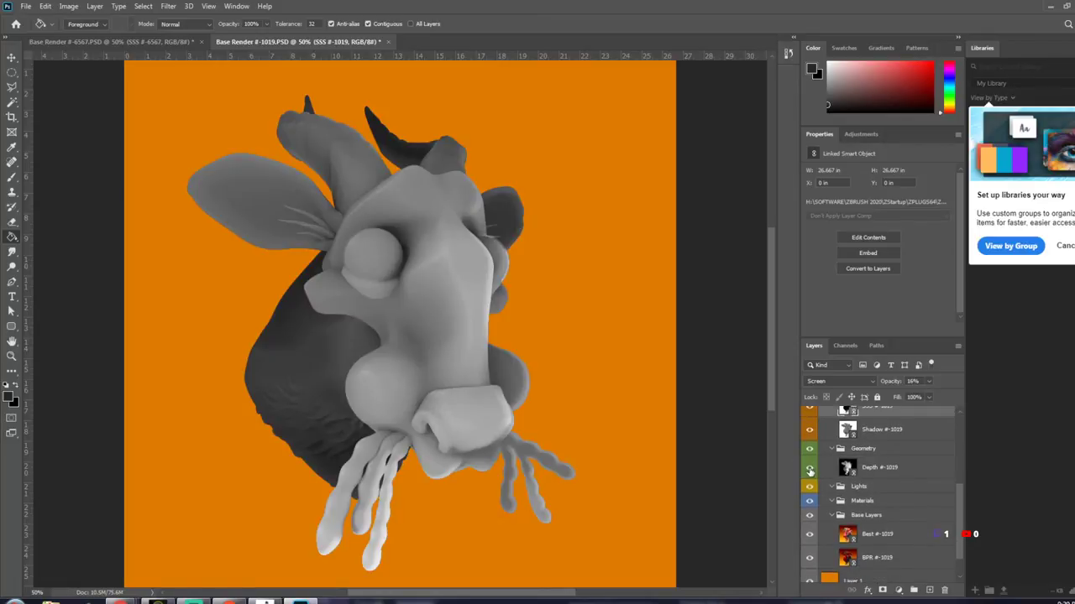
pyautogui.click(810, 470)
pyautogui.click(919, 468)
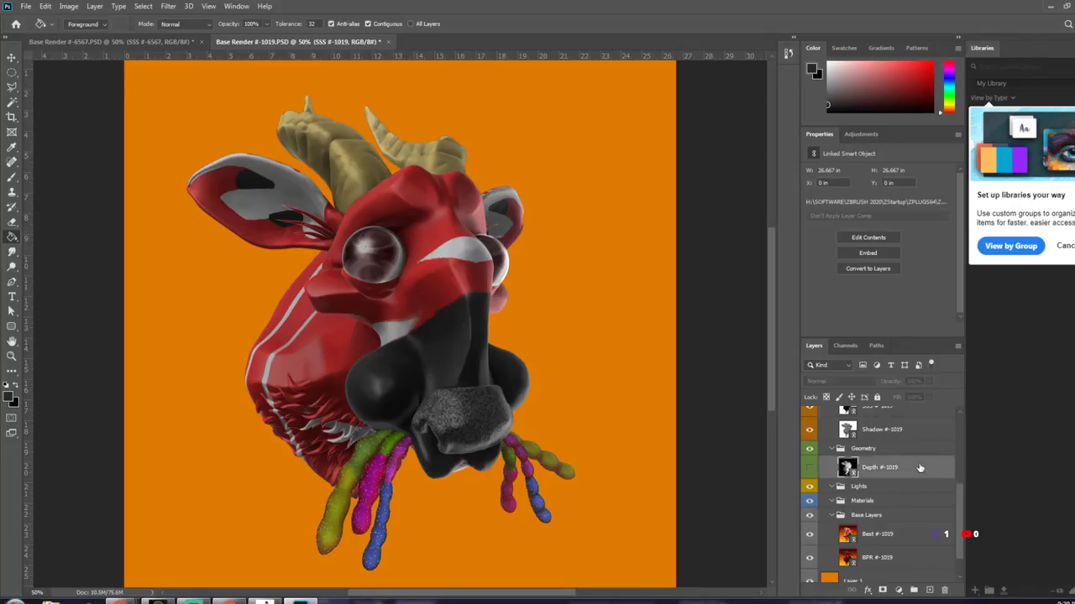
pyautogui.moveTo(960, 499); pyautogui.dragTo(960, 518)
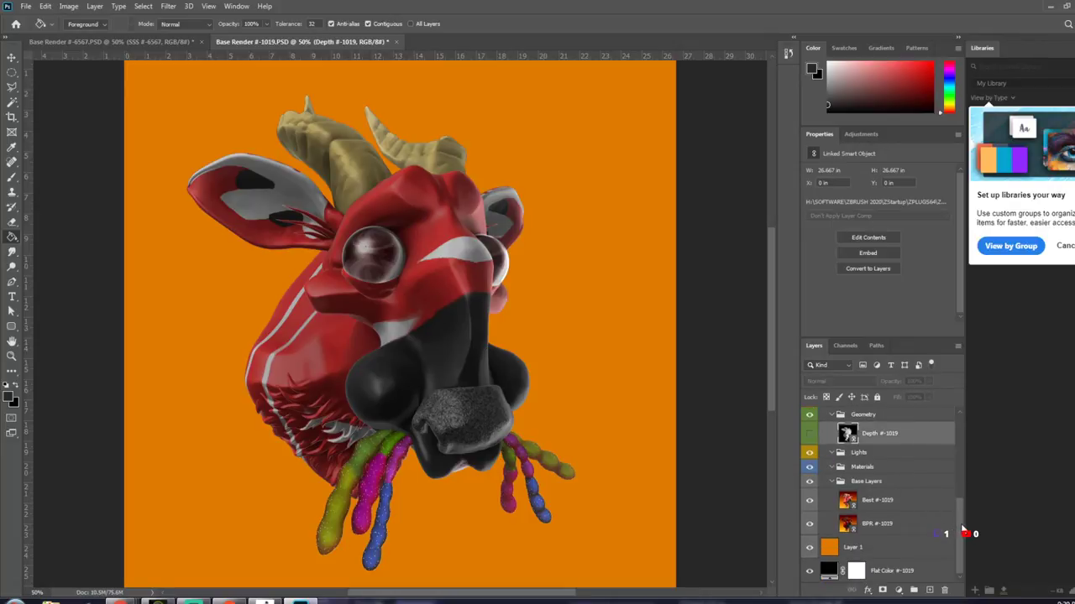
pyautogui.moveTo(962, 526); pyautogui.dragTo(971, 444)
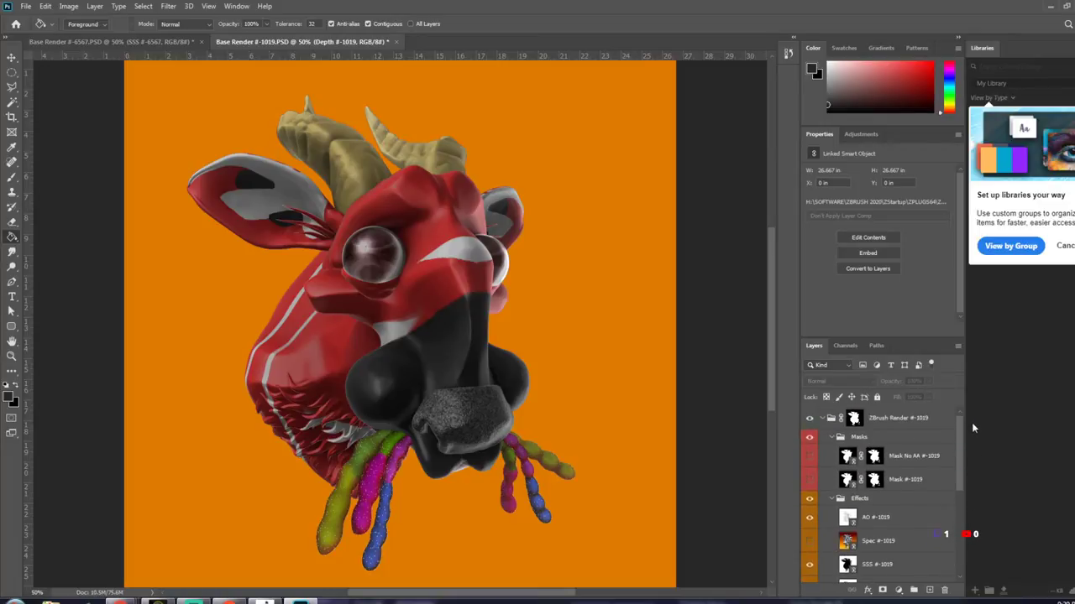
pyautogui.moveTo(972, 422); pyautogui.dragTo(964, 525)
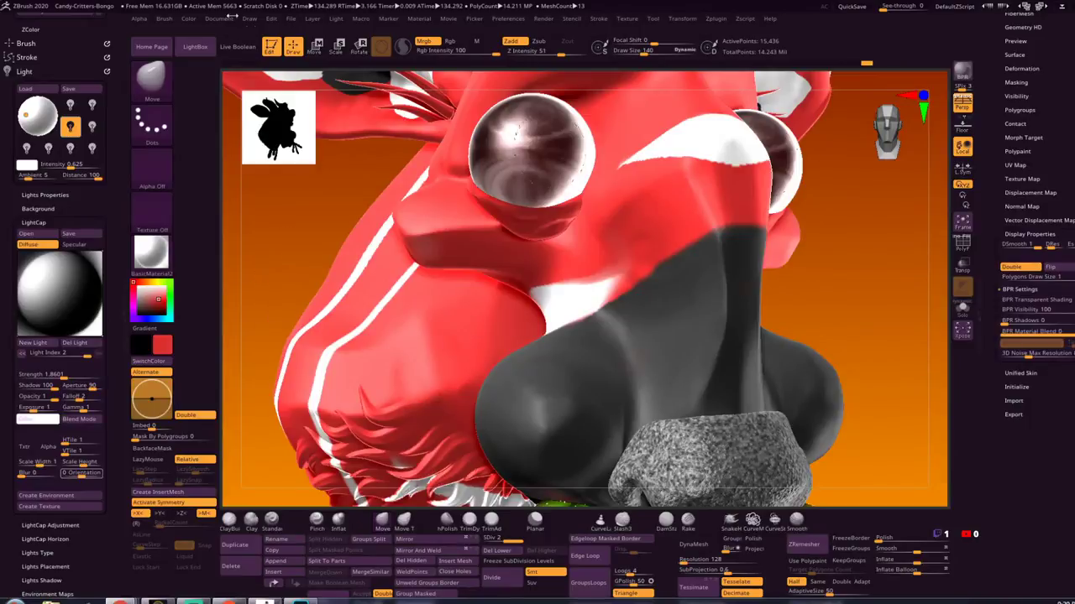
# Step: Zoom the document out to show the whole head and collapse the Light and LightCap settings
pyautogui.click(228, 18)
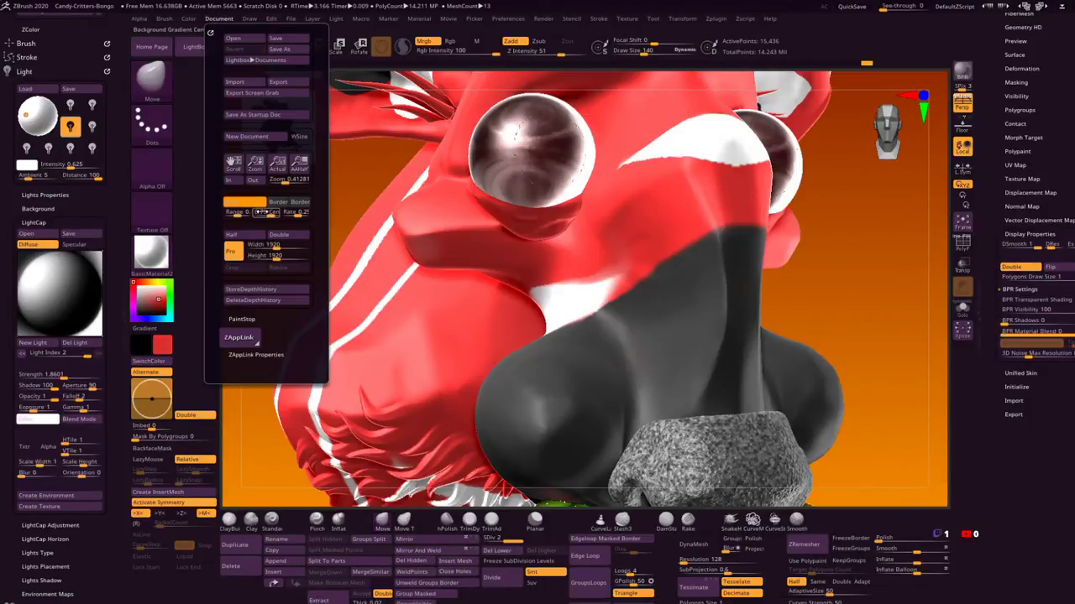
pyautogui.moveTo(275, 180); pyautogui.dragTo(274, 181)
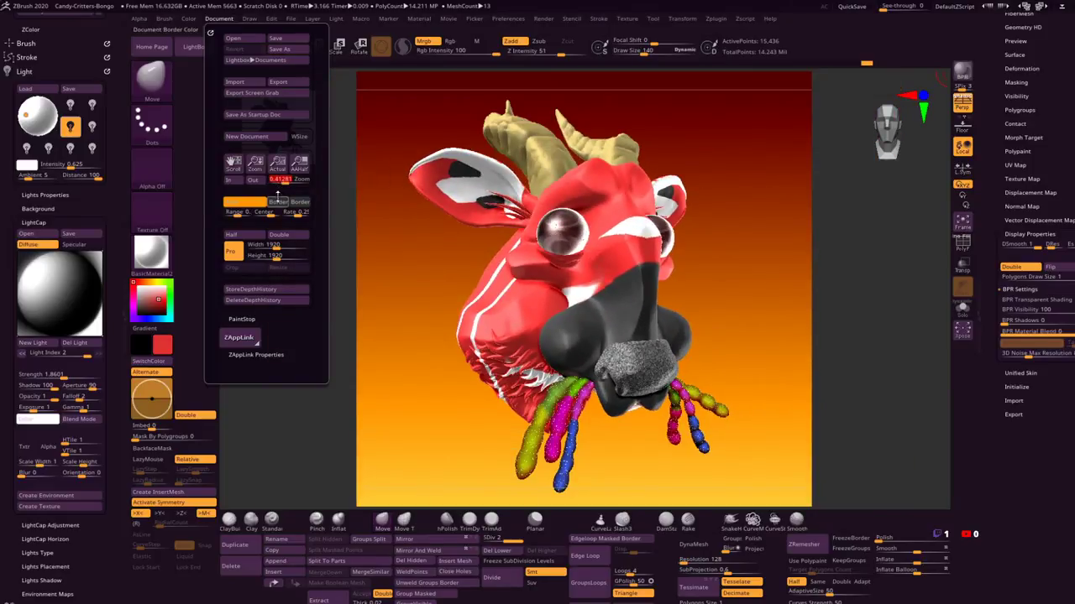
pyautogui.click(33, 221)
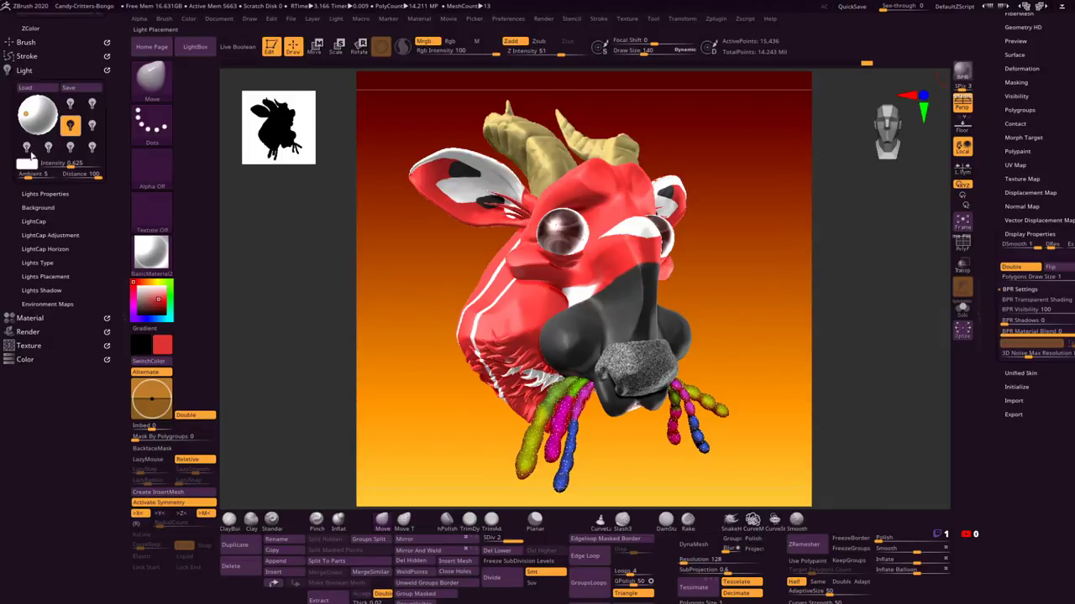
pyautogui.click(31, 65)
# Step: Inspect the BPR Transparency, External Renderer, Render Properties and Preview Shadows subpalettes, then set rendering to Fast
pyautogui.click(29, 98)
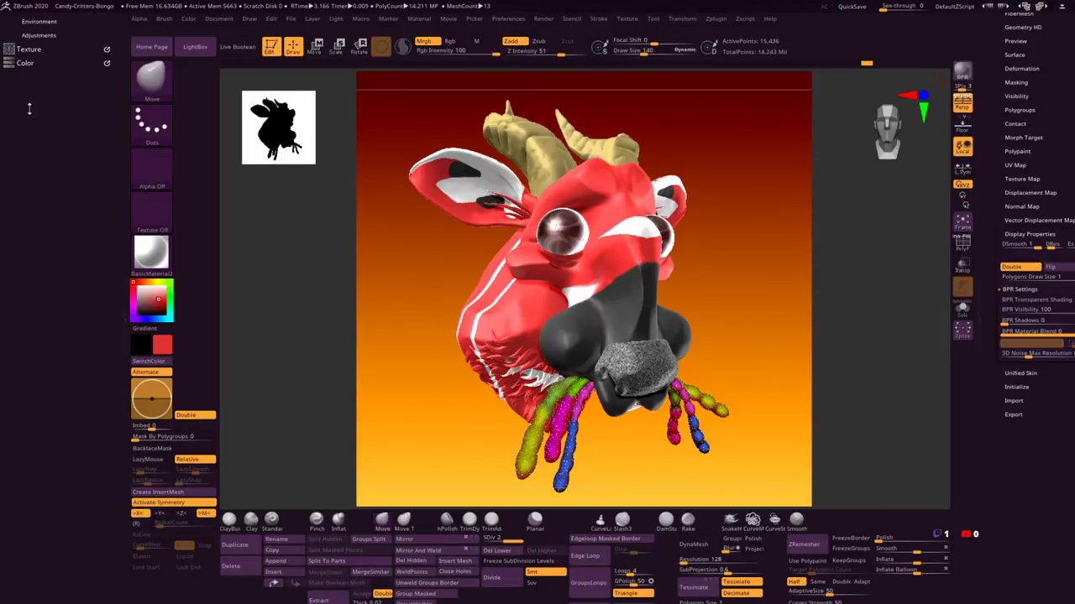
pyautogui.moveTo(41, 94); pyautogui.dragTo(60, 319)
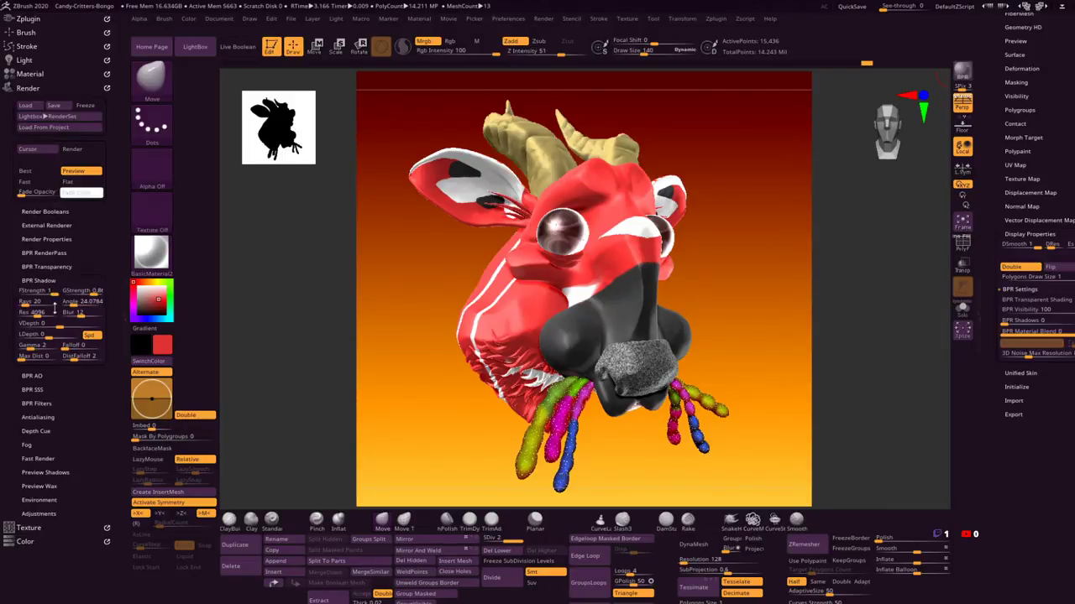
pyautogui.click(57, 267)
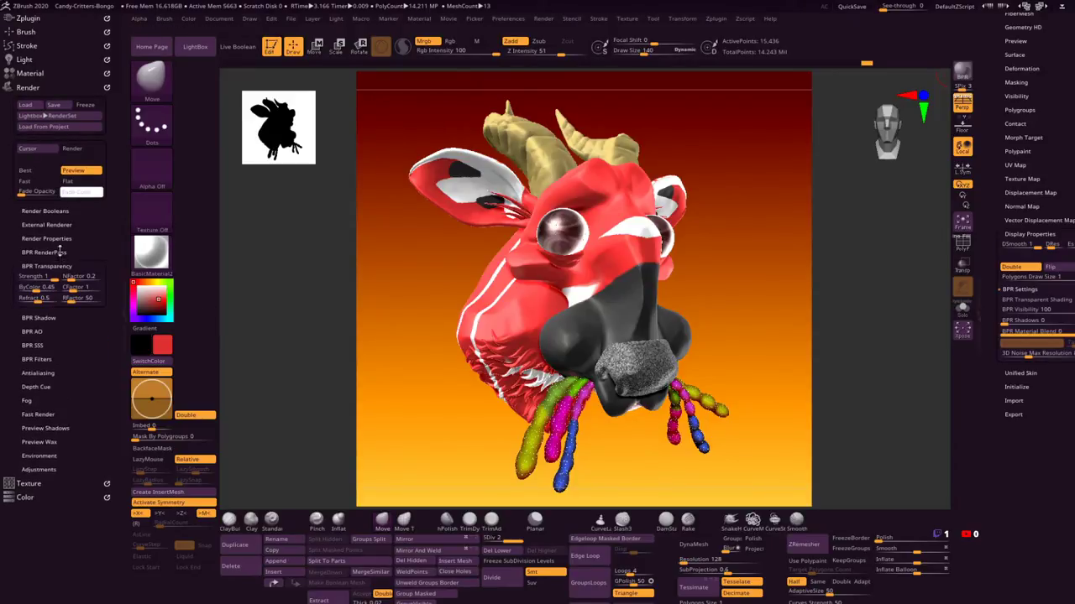
pyautogui.click(61, 223)
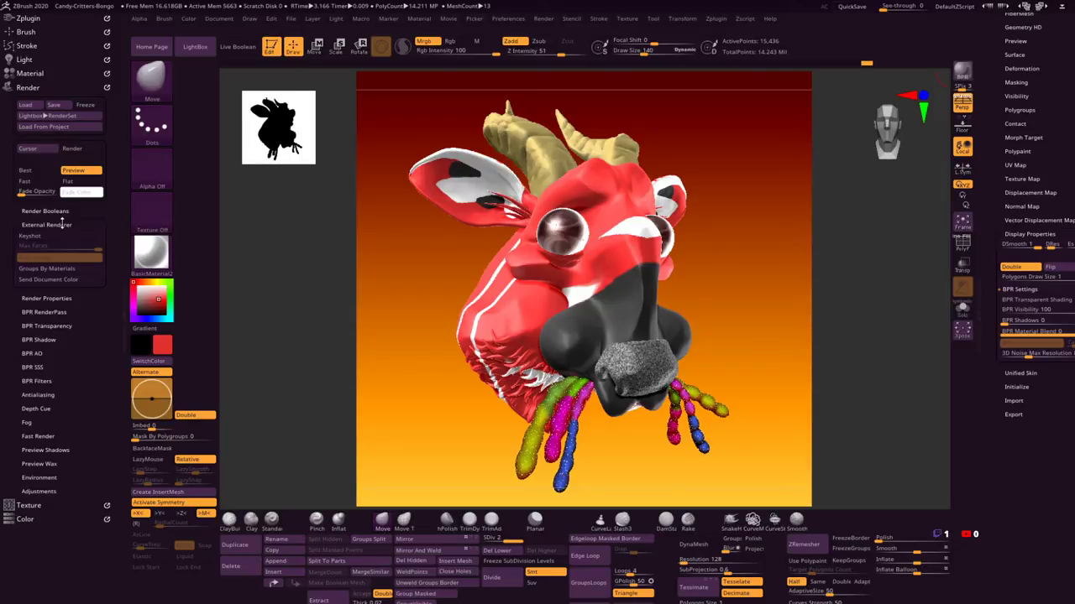
pyautogui.click(61, 223)
pyautogui.click(59, 240)
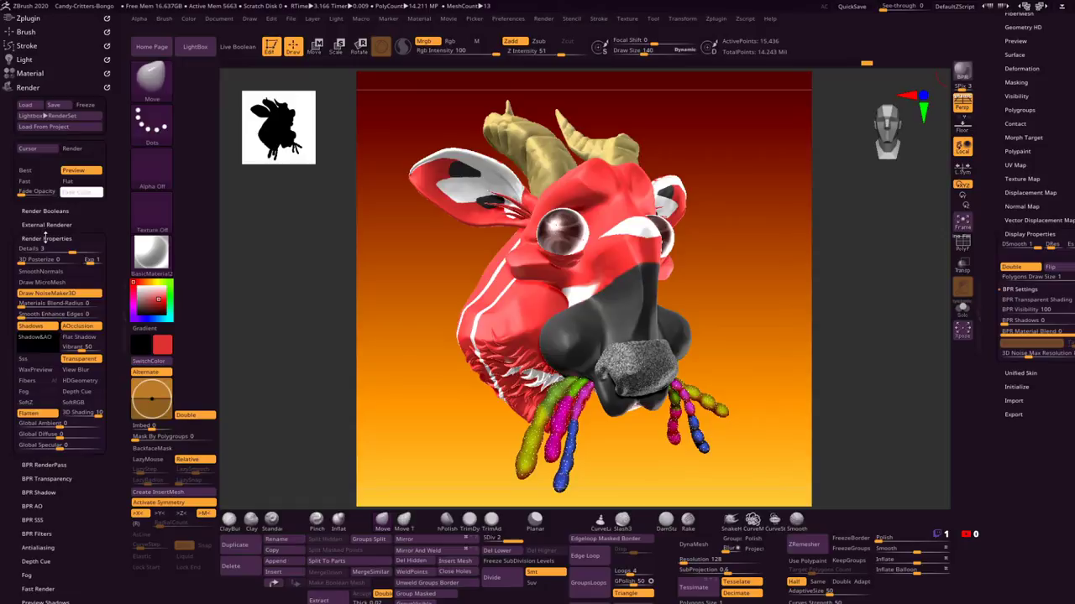
pyautogui.click(46, 238)
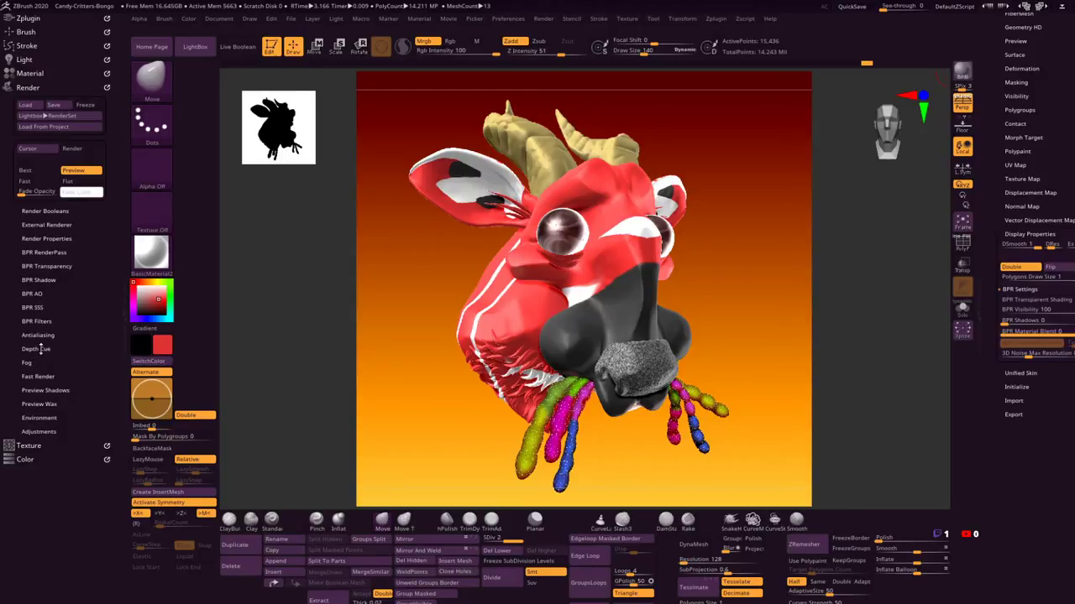
pyautogui.click(47, 391)
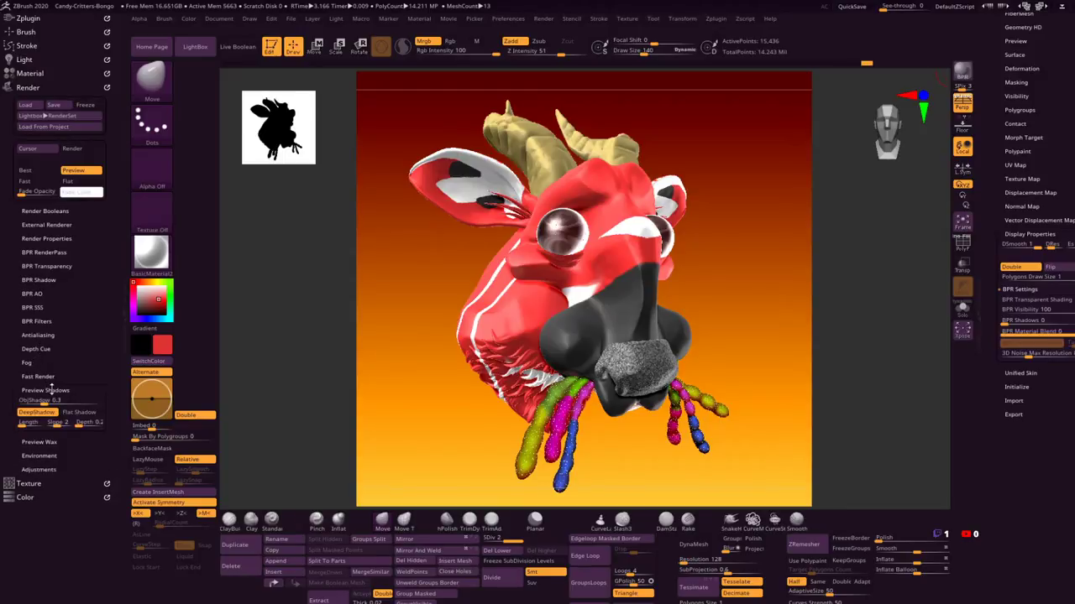
pyautogui.click(52, 388)
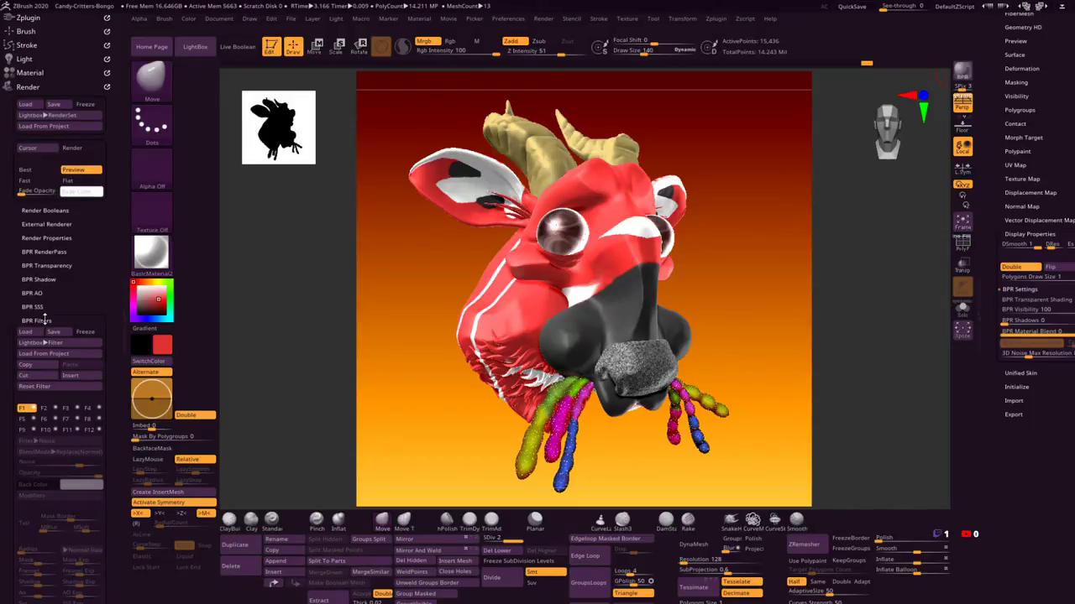
pyautogui.click(37, 320)
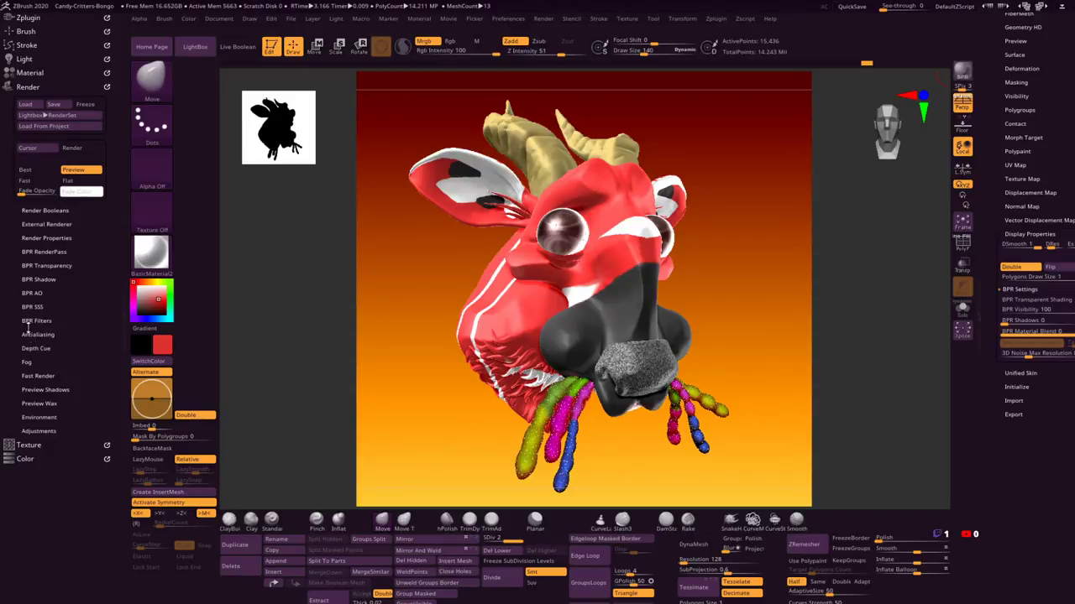
pyautogui.click(24, 180)
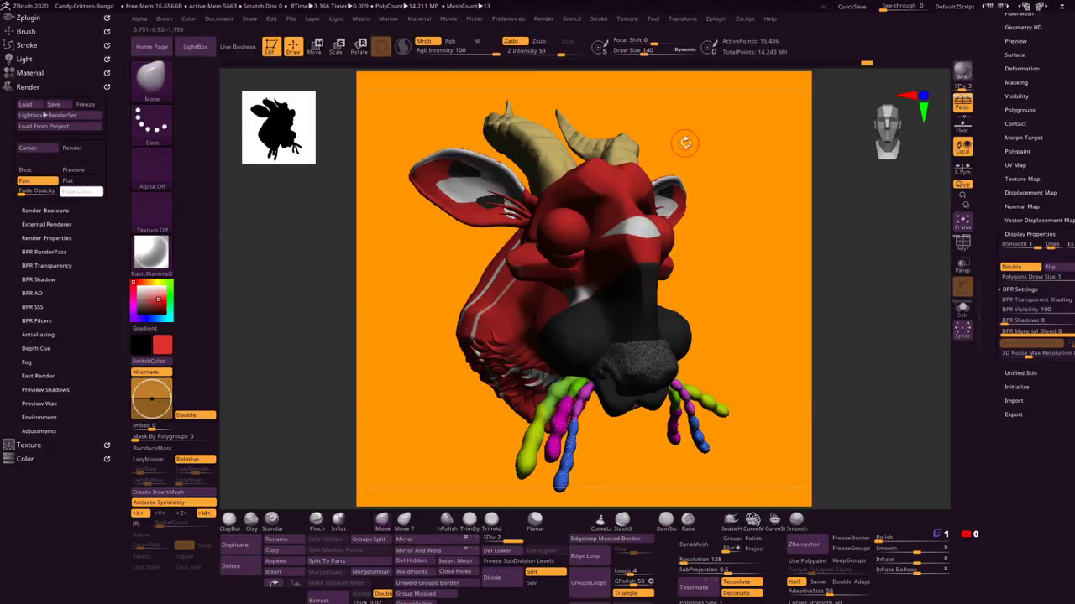
# Step: Apply the ReflectedMap2 standard material to the creature head and expand the Color palette
pyautogui.click(151, 251)
pyautogui.click(606, 478)
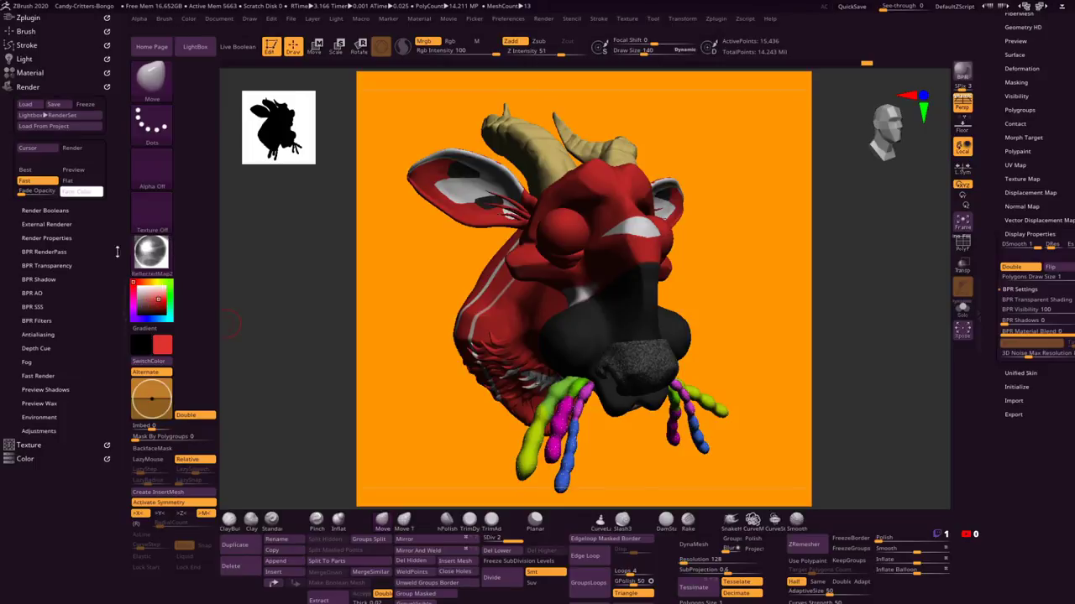
pyautogui.click(27, 87)
pyautogui.click(26, 115)
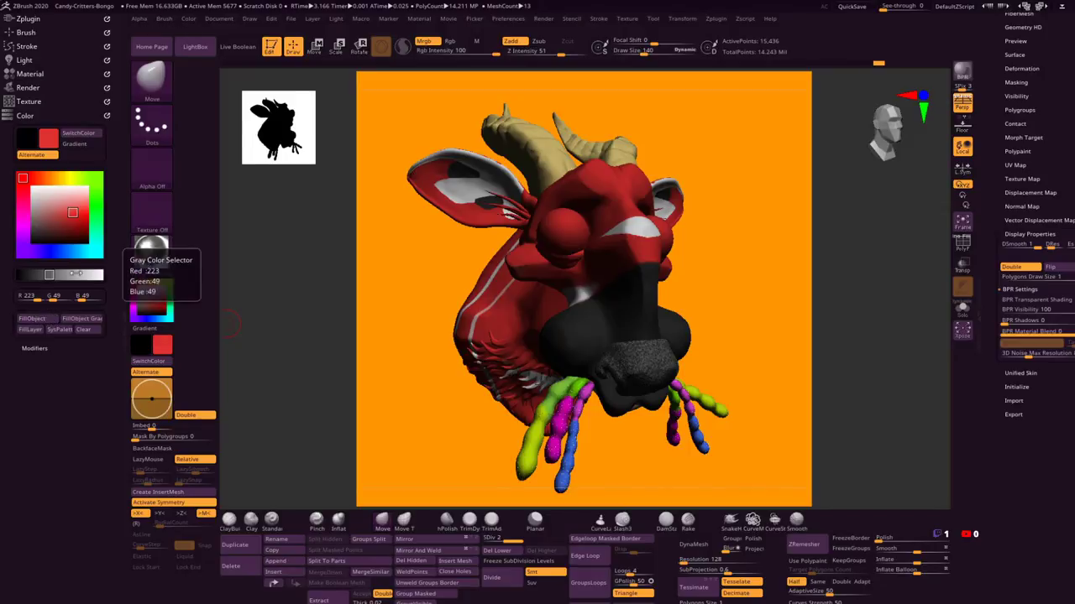
pyautogui.scroll(10, 1012, 145)
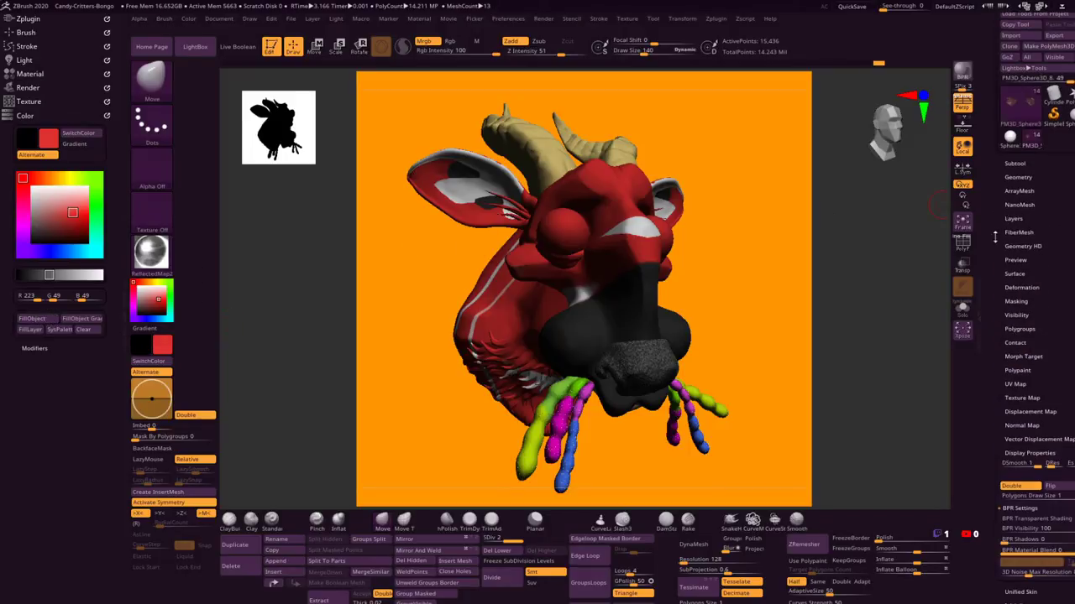
# Step: Apply BasicMaterial2 to the mesh and make the Eye reflections subtool active
pyautogui.moveTo(1036, 212)
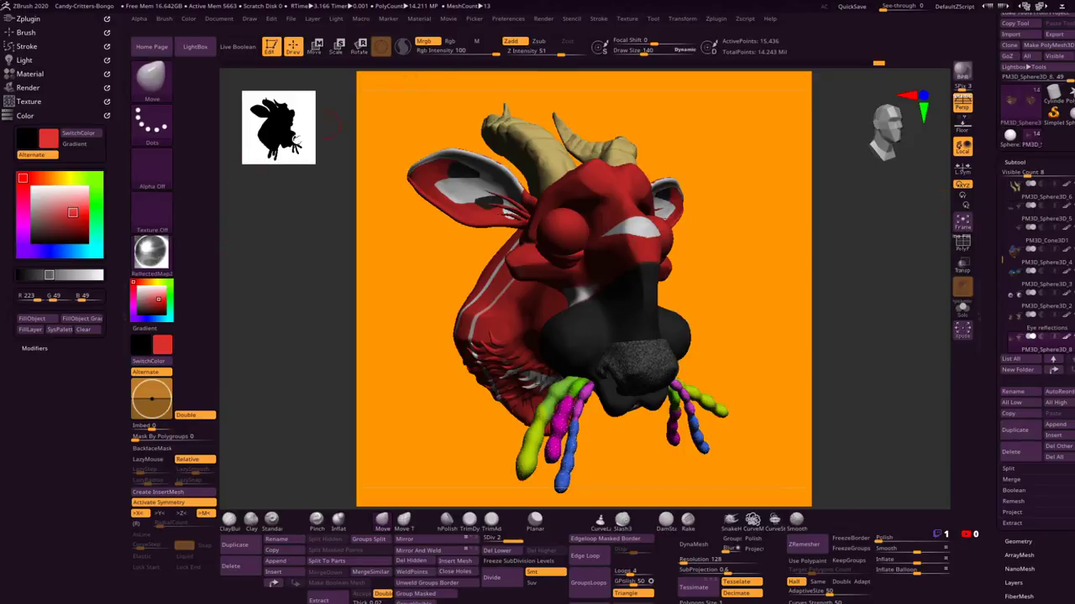
pyautogui.click(153, 254)
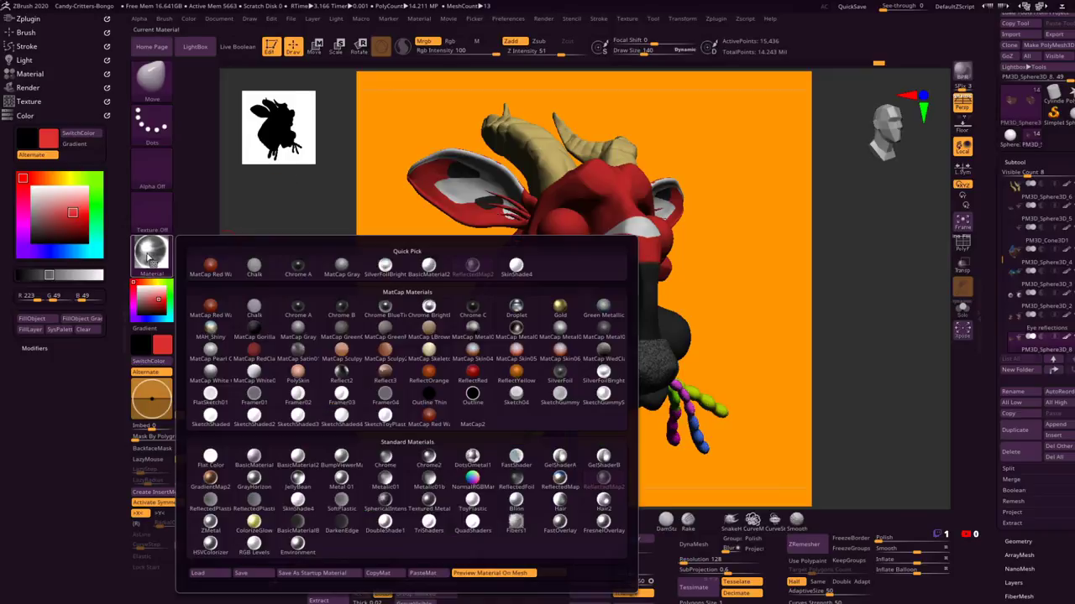
pyautogui.click(279, 458)
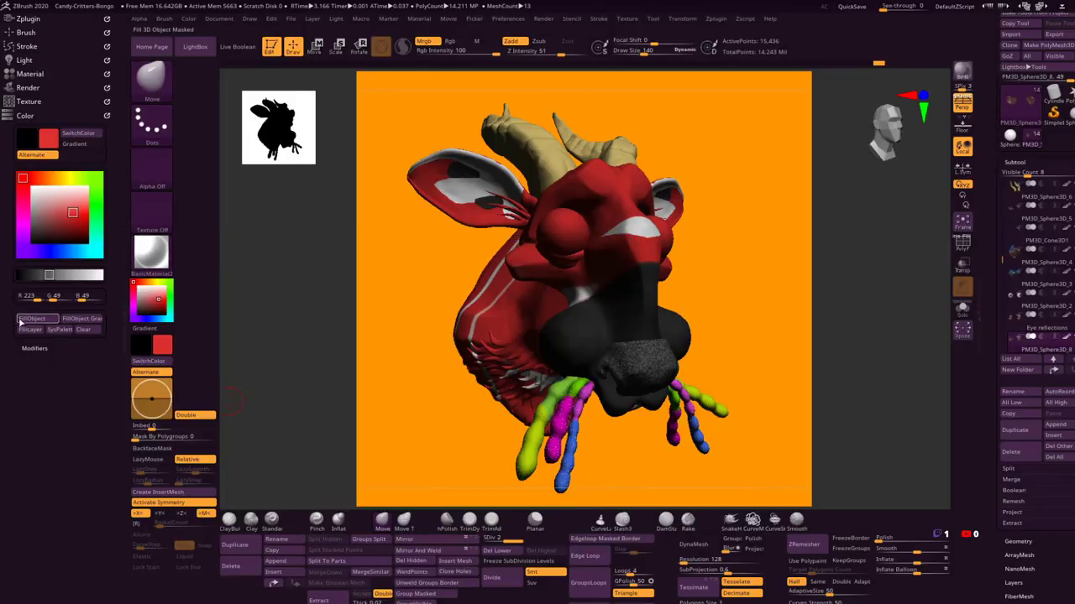
pyautogui.keyDown('alt'); pyautogui.click(569, 237); pyautogui.keyUp('alt')
# Step: Fill the eye reflection spheres with white using the ReflectedMap2 material
pyautogui.moveTo(1057, 303)
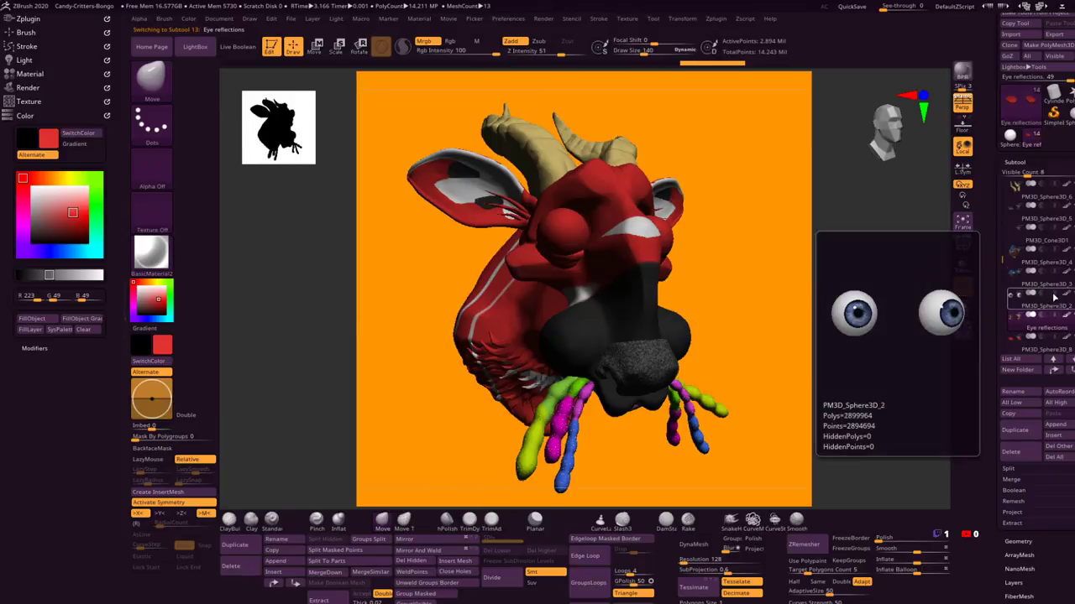
pyautogui.moveTo(1060, 328)
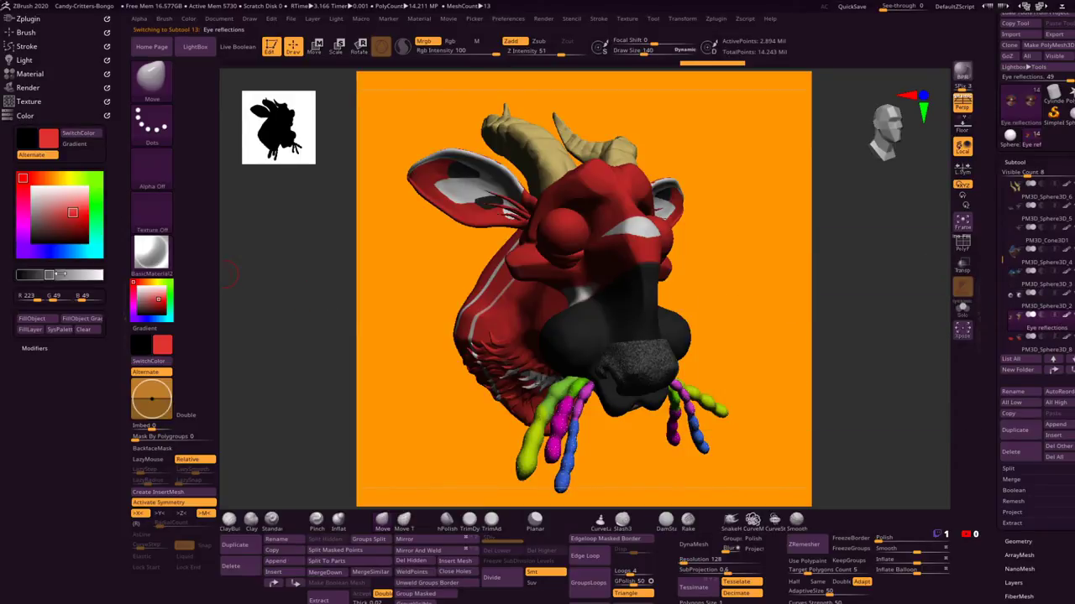
pyautogui.click(151, 252)
pyautogui.click(603, 479)
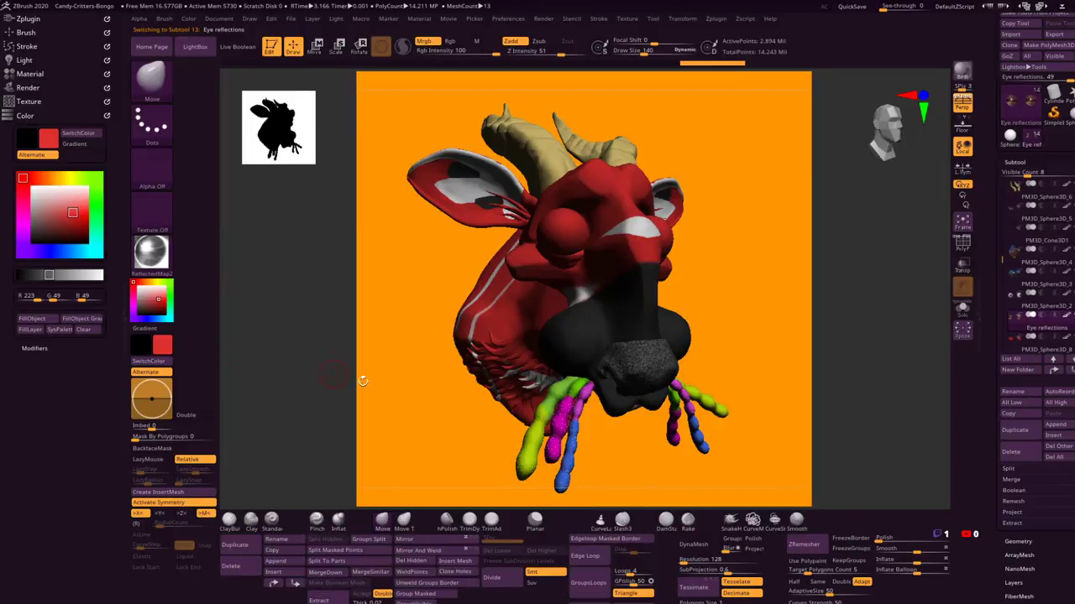
pyautogui.click(33, 189)
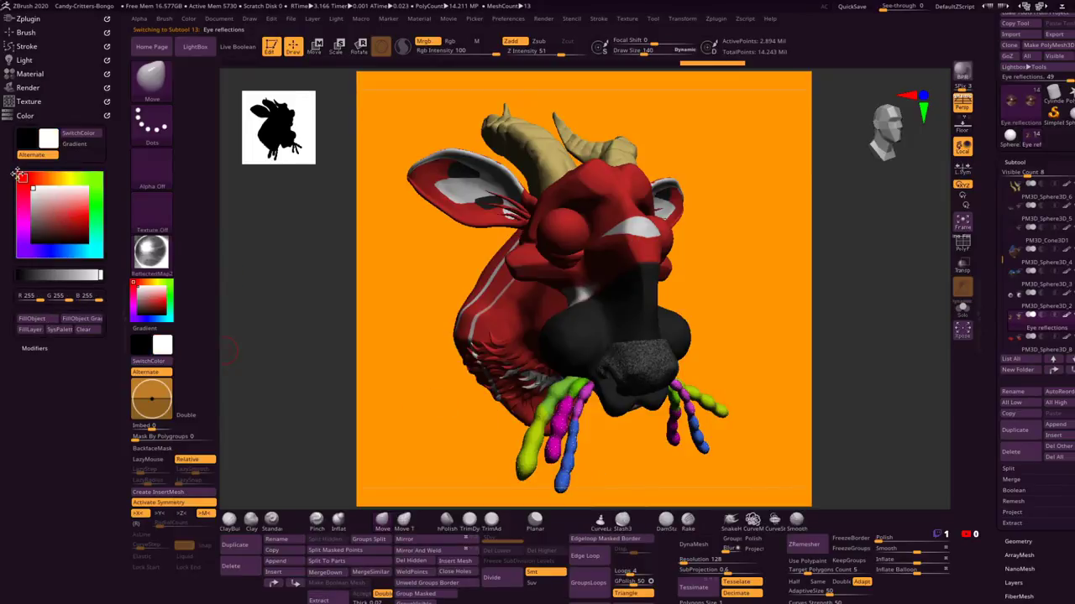
pyautogui.click(42, 320)
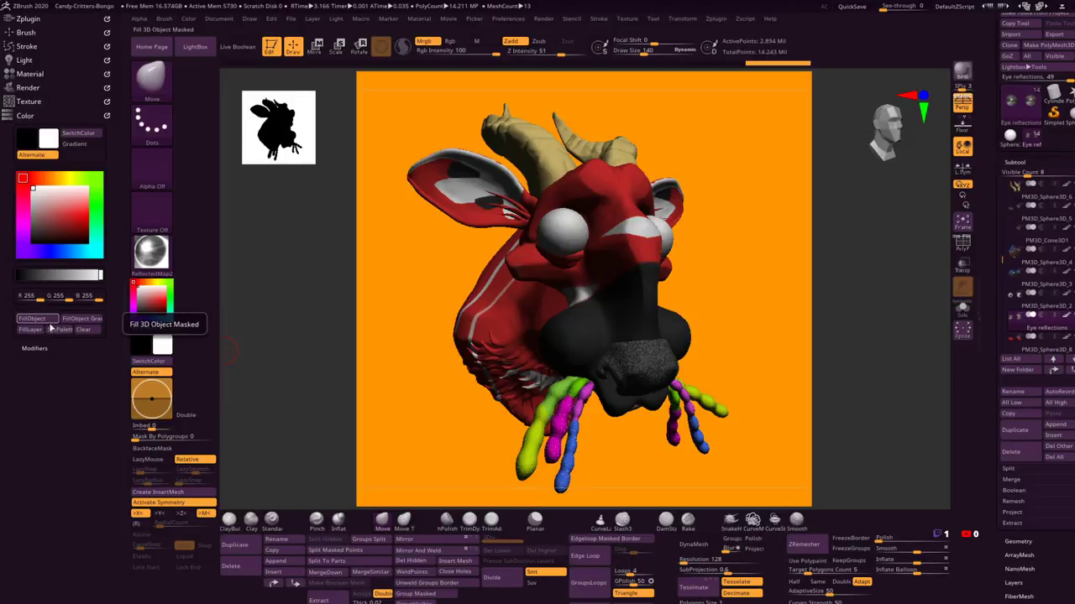
pyautogui.click(29, 74)
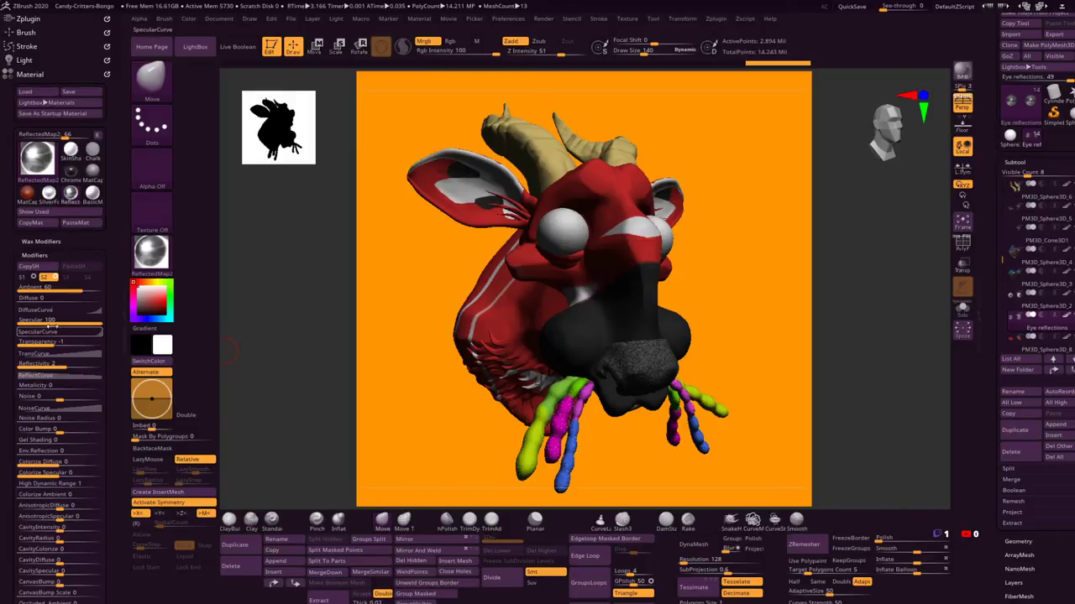
# Step: Raise the material's Transparency to 100 and turn the head to a three-quarter view
pyautogui.moveTo(59, 342); pyautogui.dragTo(114, 344)
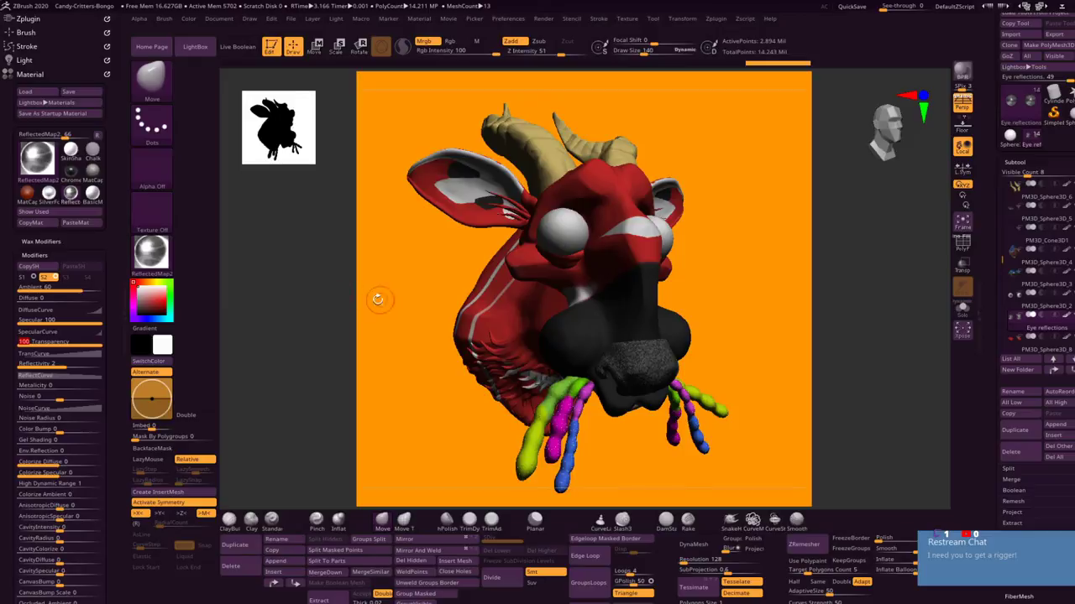
pyautogui.moveTo(377, 300); pyautogui.dragTo(386, 310)
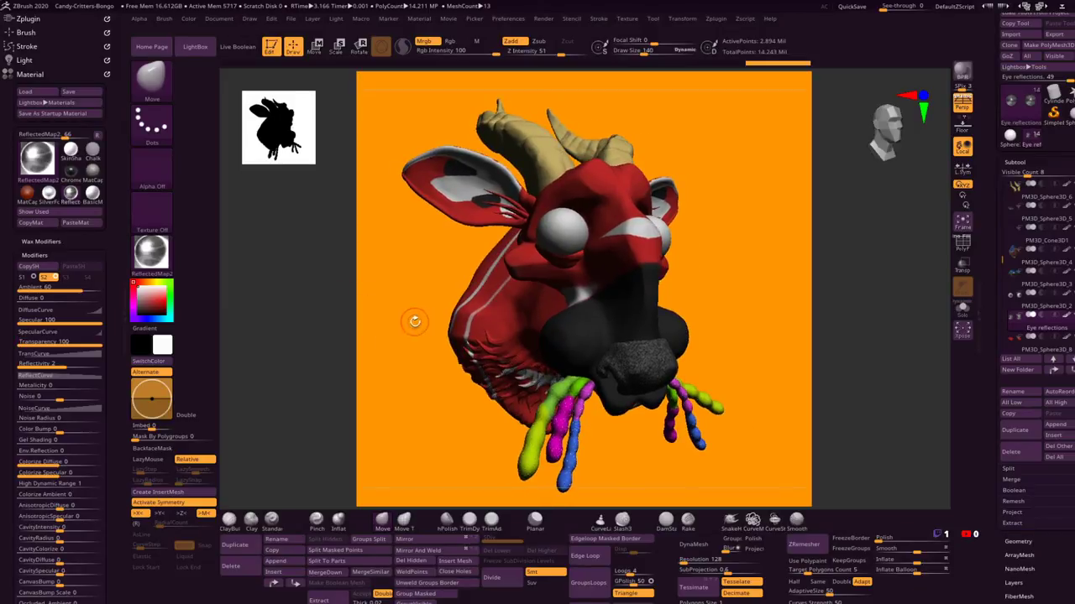
pyautogui.moveTo(414, 316); pyautogui.dragTo(444, 307)
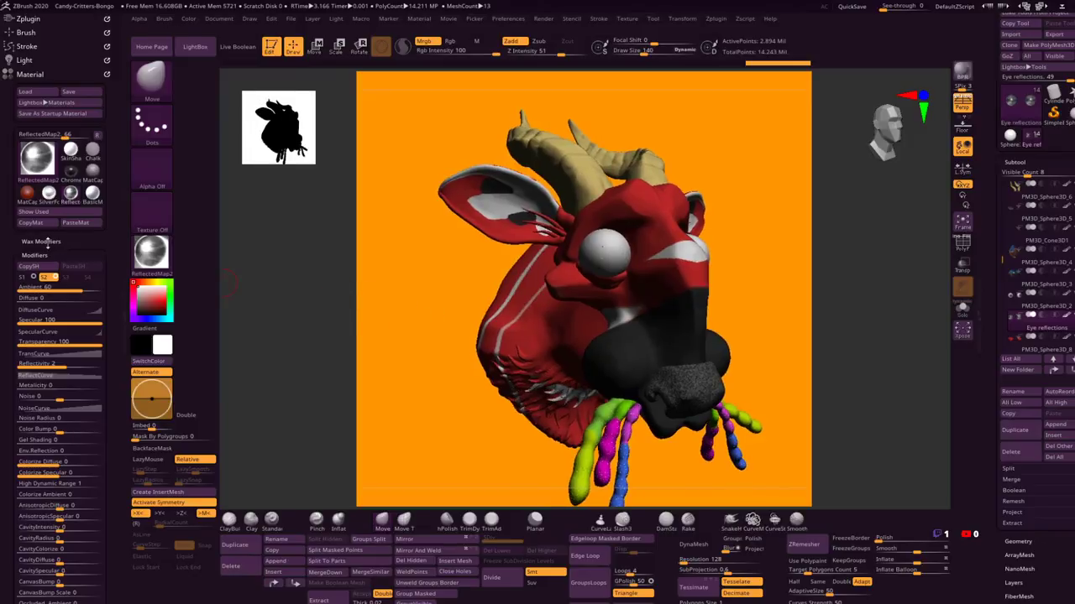
pyautogui.scroll(-1, 4, 263)
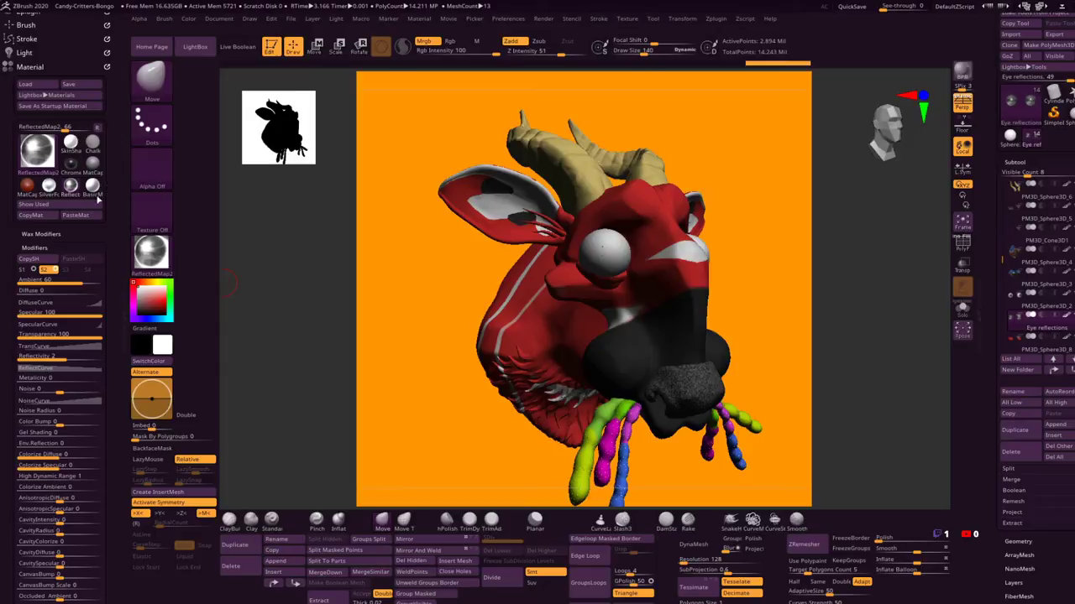
pyautogui.scroll(-1, 4, 241)
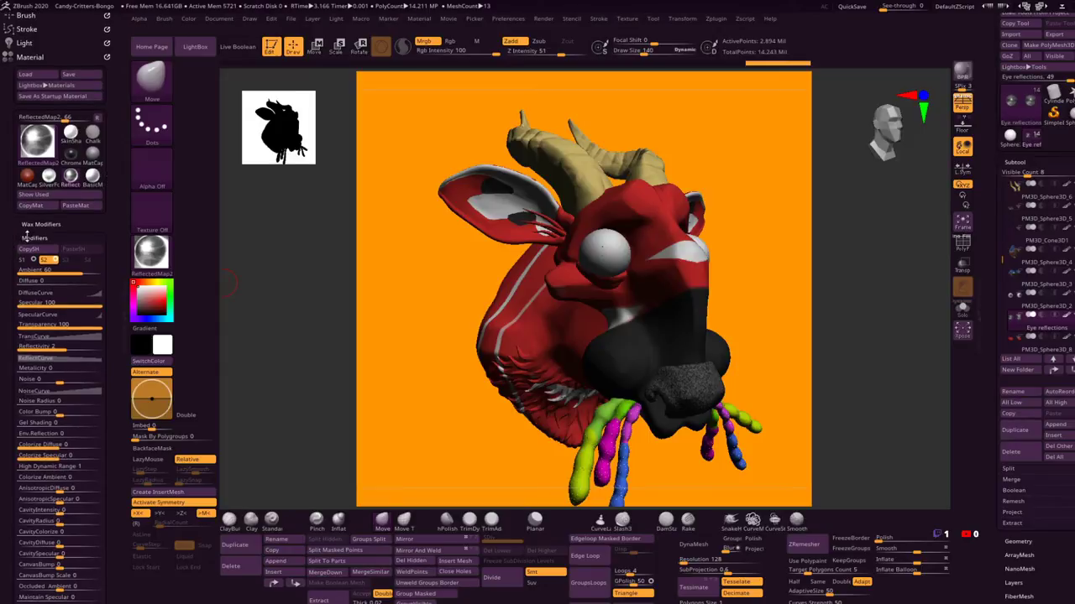
pyautogui.scroll(-1, 11, 239)
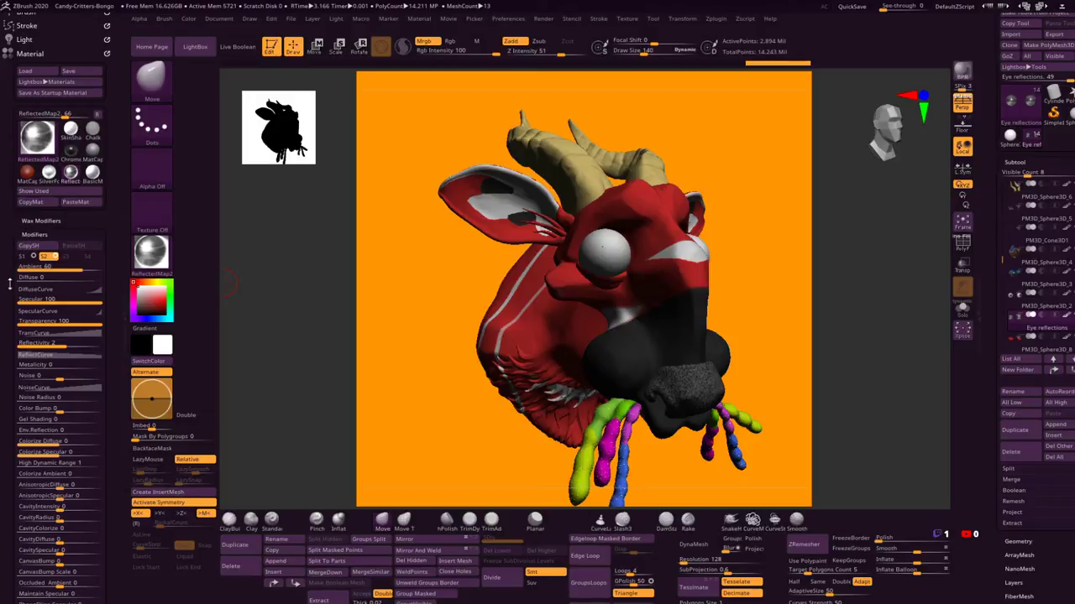
pyautogui.scroll(-2, 34, 285)
# Step: Set the material's Reflectivity to 77 and collapse the Material settings
pyautogui.click(42, 291)
pyautogui.moveTo(59, 315); pyautogui.dragTo(96, 318)
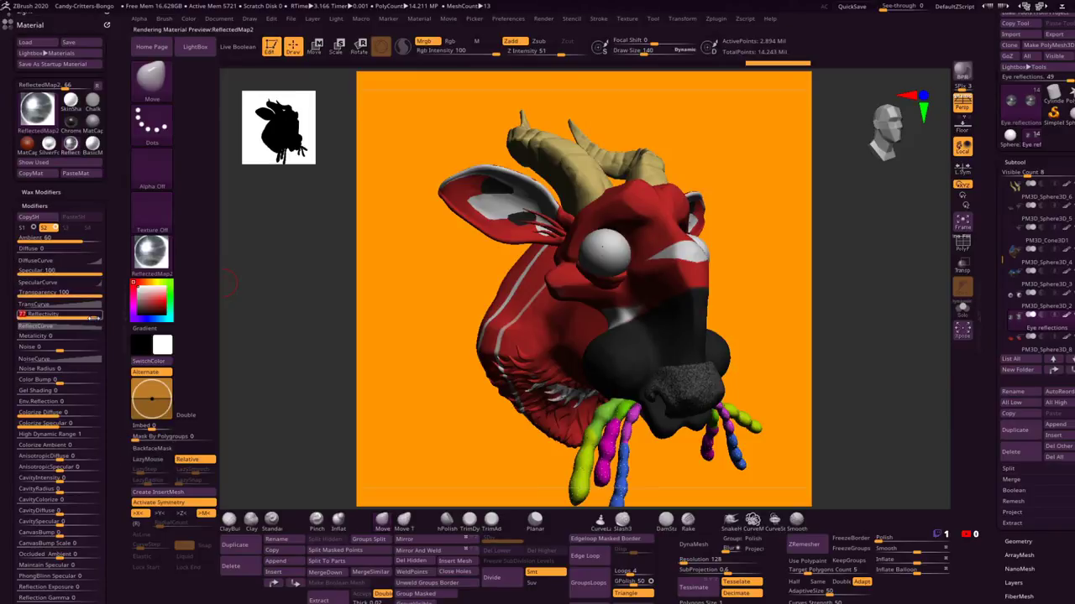
pyautogui.moveTo(377, 300); pyautogui.dragTo(378, 303)
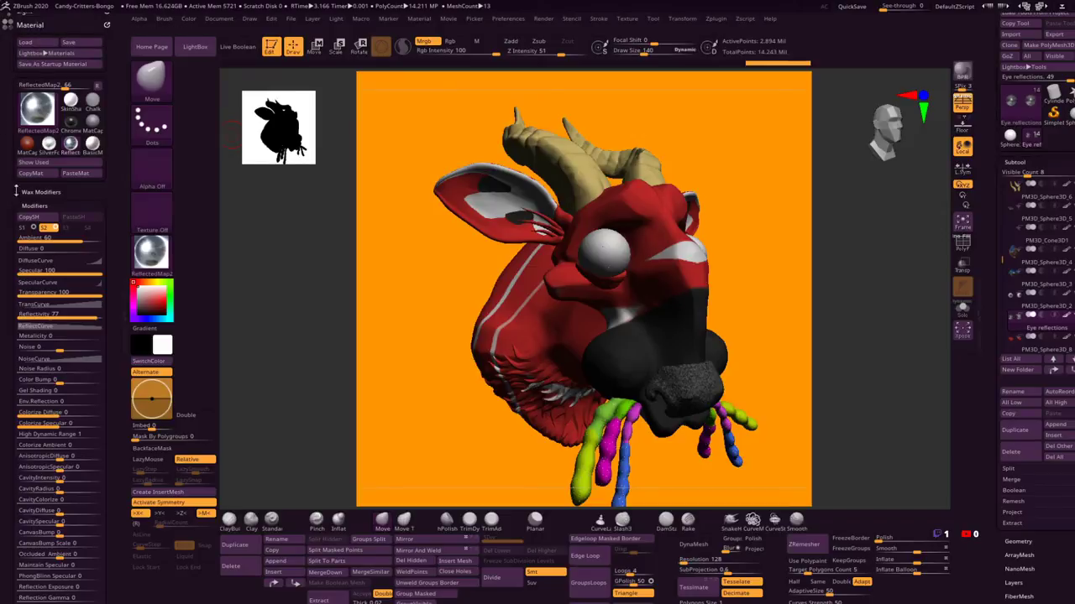
pyautogui.click(31, 24)
# Step: Set the eye reflection material's Transparency to -100
pyautogui.click(27, 66)
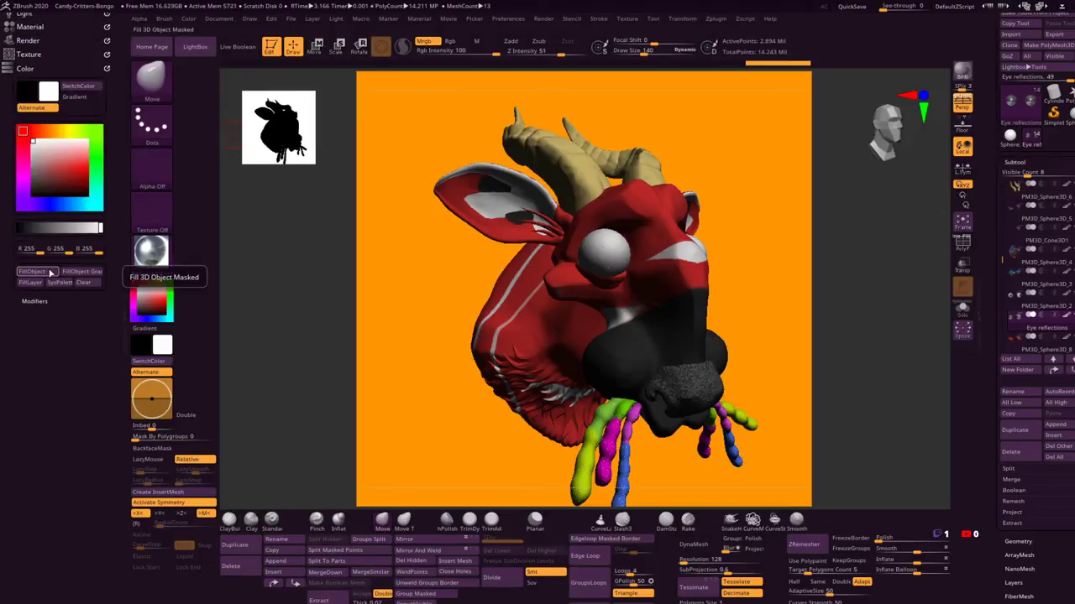
pyautogui.click(29, 68)
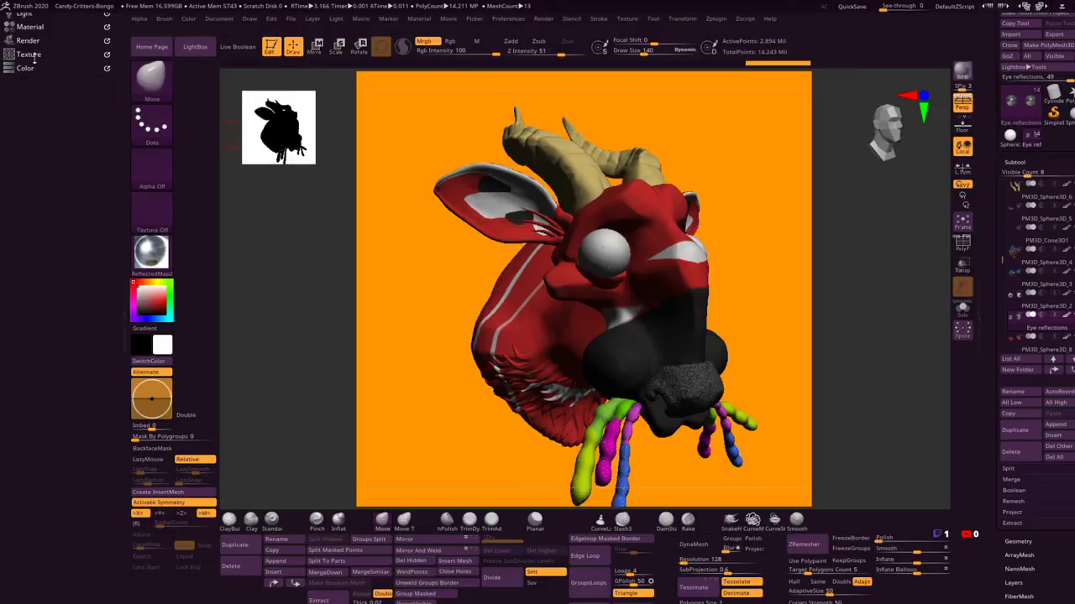
pyautogui.click(34, 28)
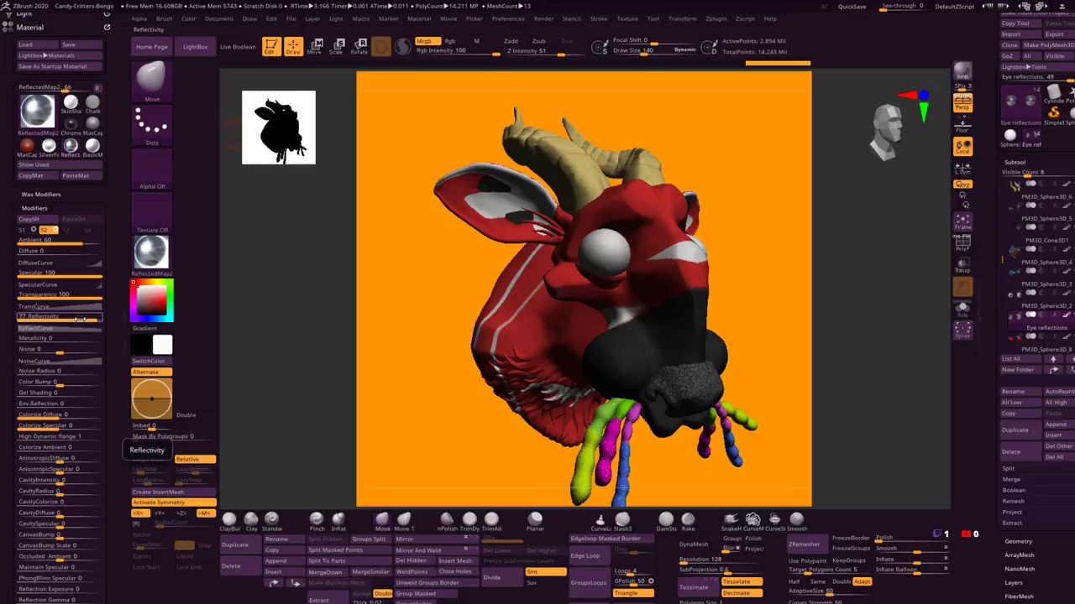
pyautogui.moveTo(74, 296); pyautogui.dragTo(8, 296)
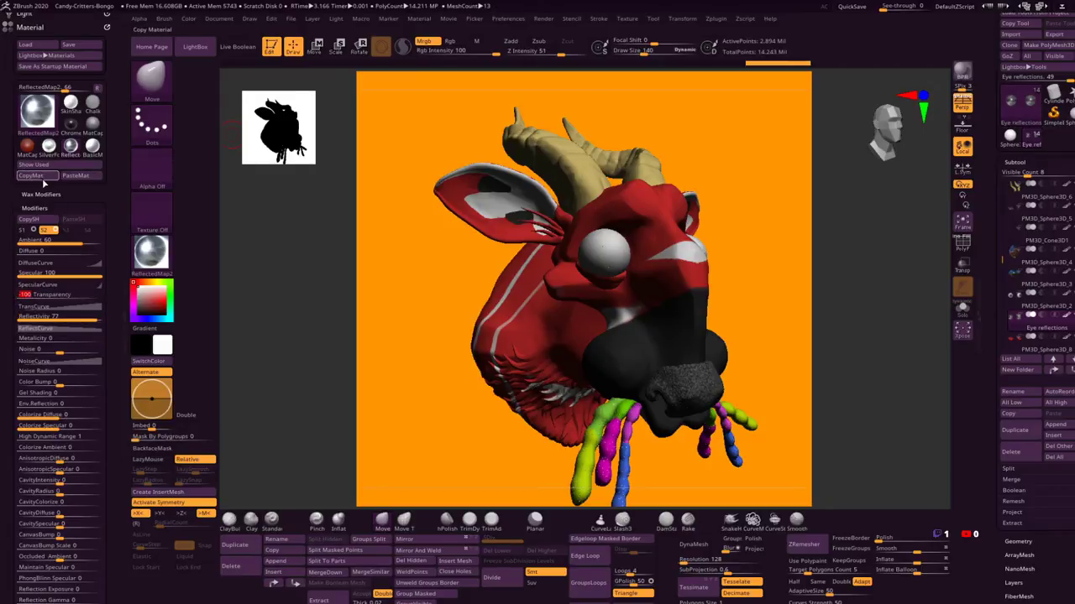
pyautogui.moveTo(372, 260); pyautogui.dragTo(389, 271)
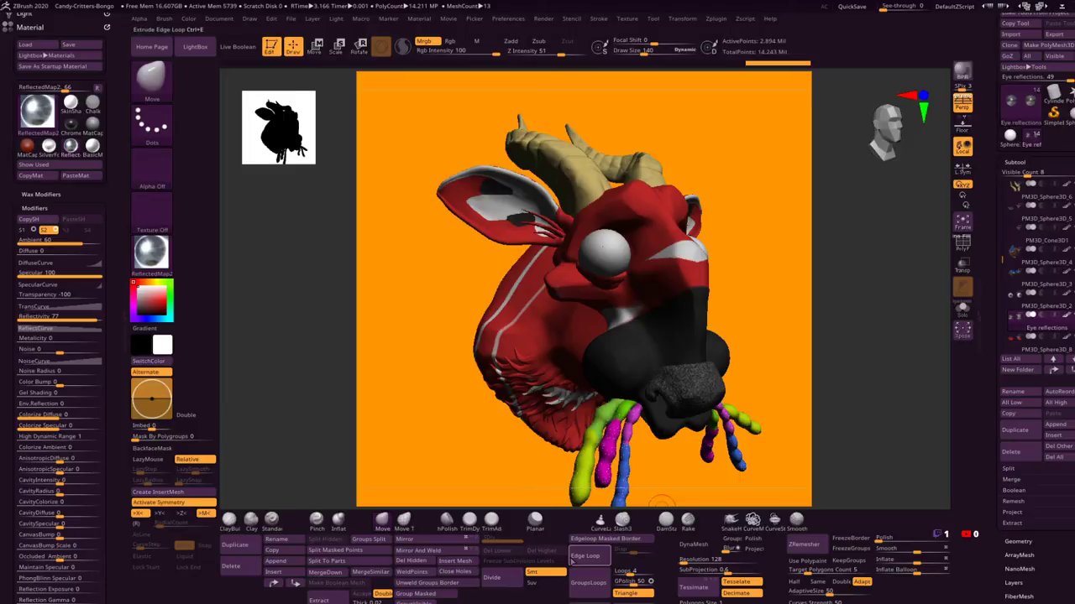
# Step: DynaMesh the eye reflections at lower resolution and inspect the result with Polyframe
pyautogui.click(694, 545)
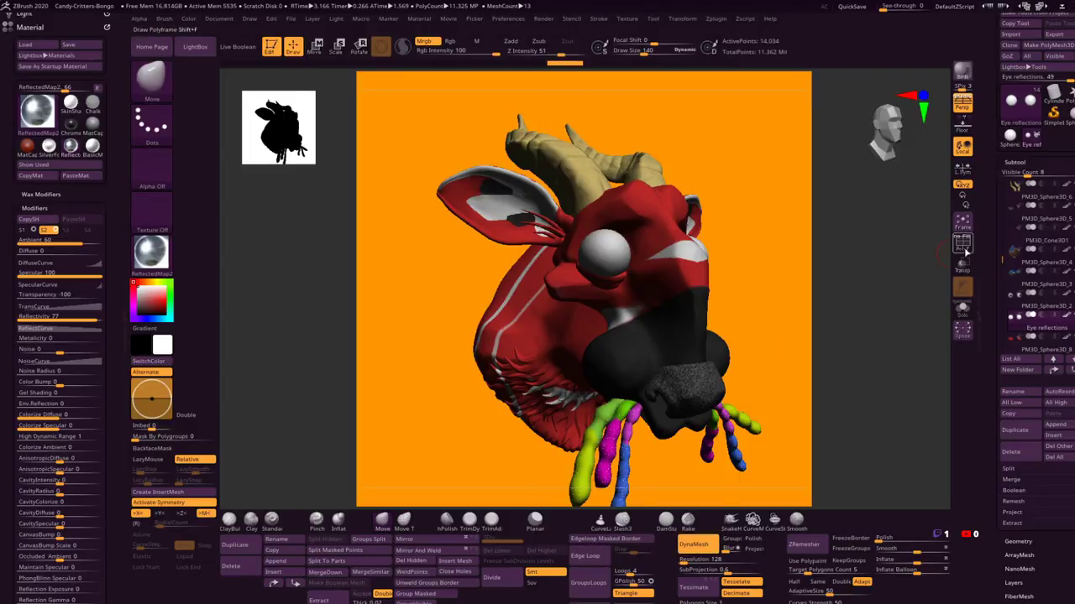
pyautogui.click(964, 248)
pyautogui.moveTo(847, 302); pyautogui.dragTo(909, 281)
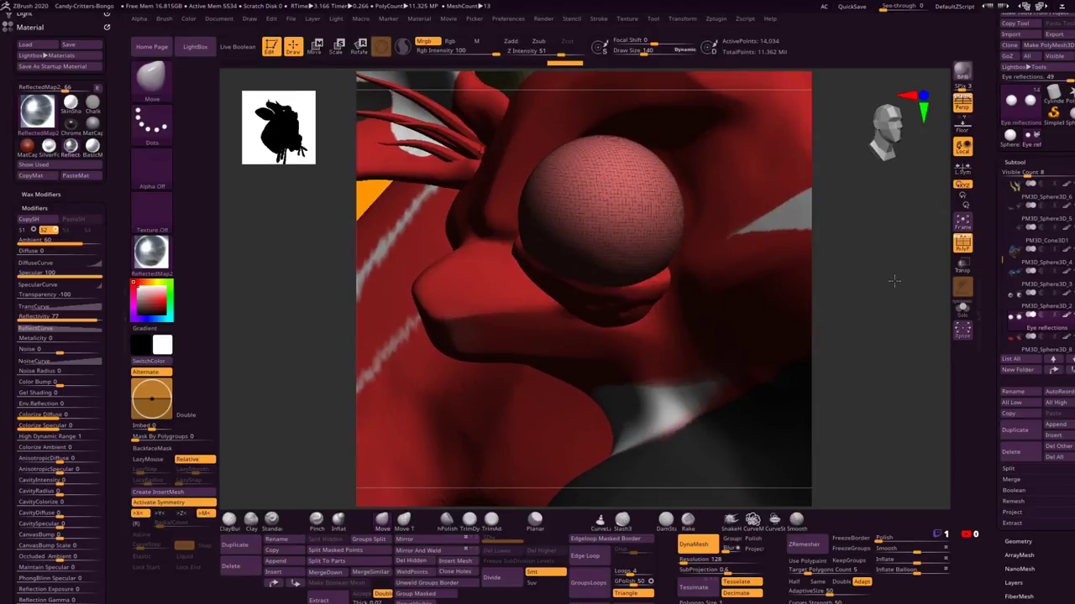
pyautogui.press('f')
pyautogui.moveTo(784, 297); pyautogui.dragTo(929, 244)
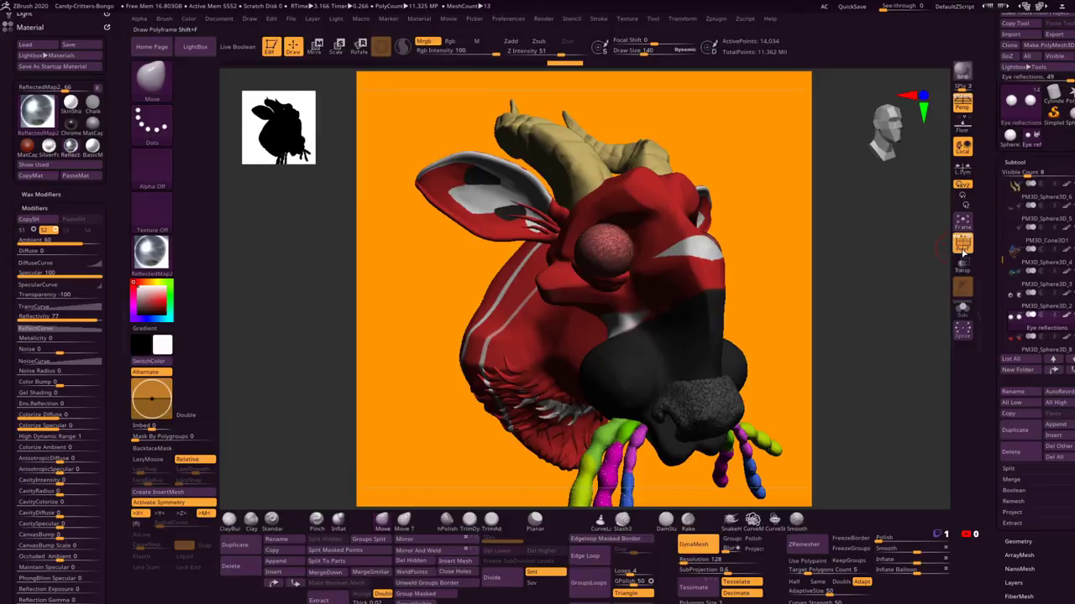
pyautogui.click(964, 248)
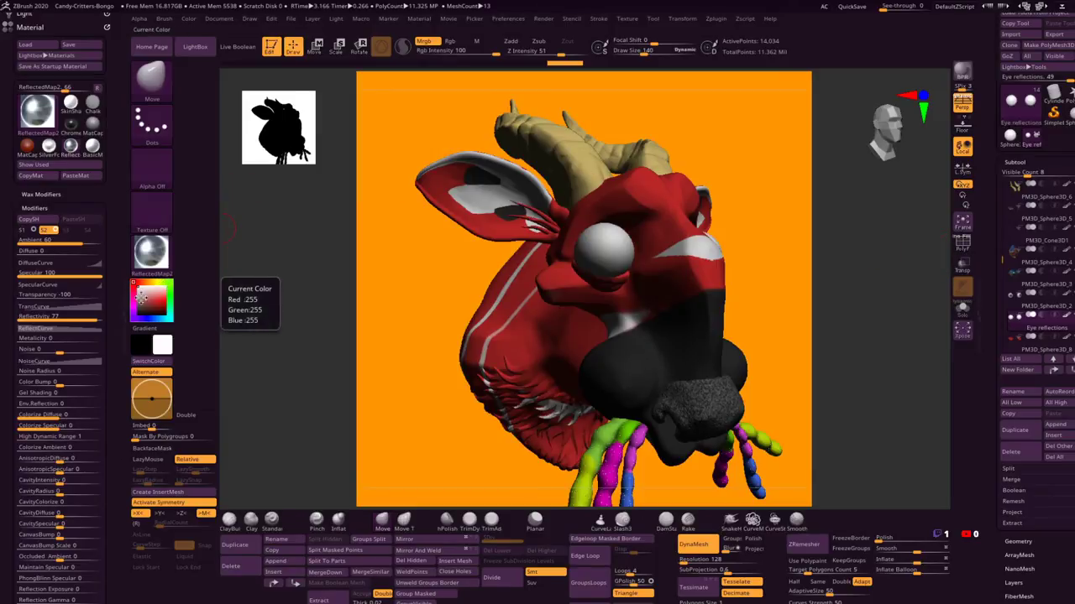
# Step: Apply the ReflectedMap material to the eye spheres
pyautogui.click(151, 252)
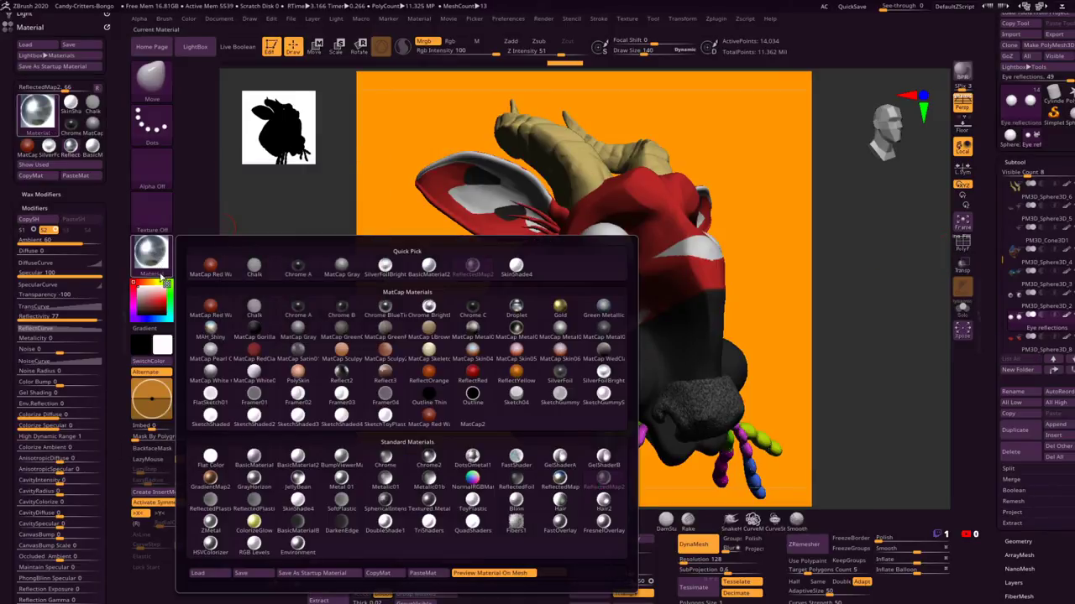
pyautogui.click(151, 251)
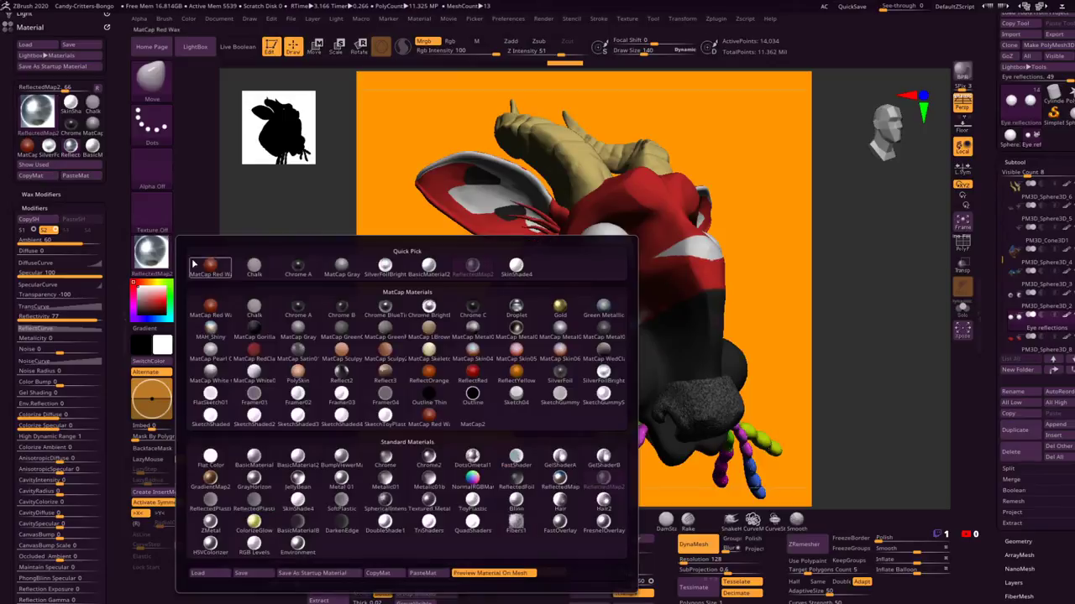
pyautogui.click(559, 478)
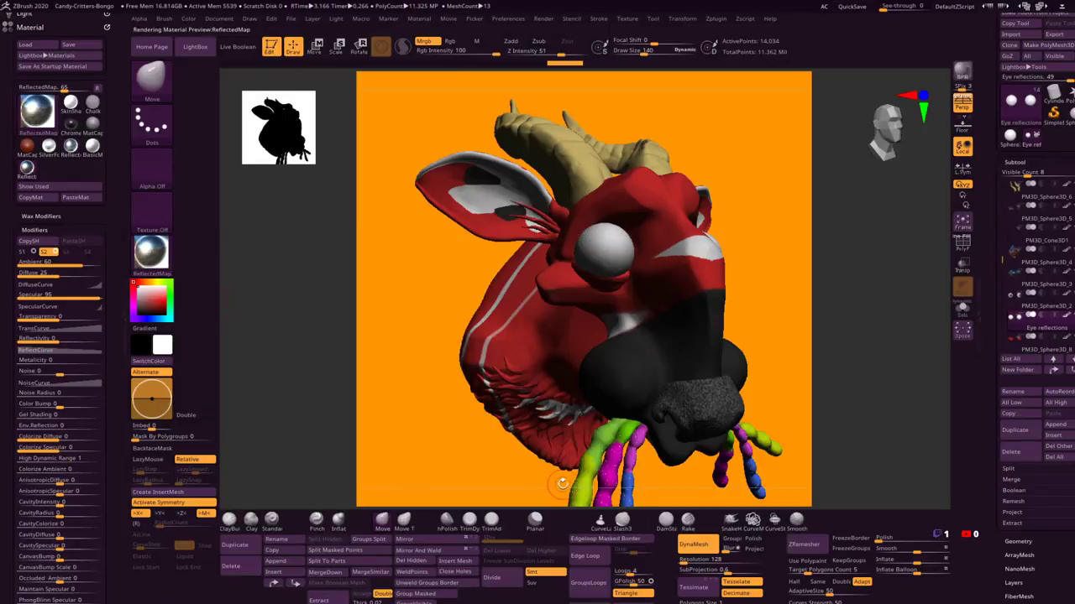
# Step: Raise material Transparency back to 100, collapse Modifiers, and turn the head to a new angle
pyautogui.click(29, 27)
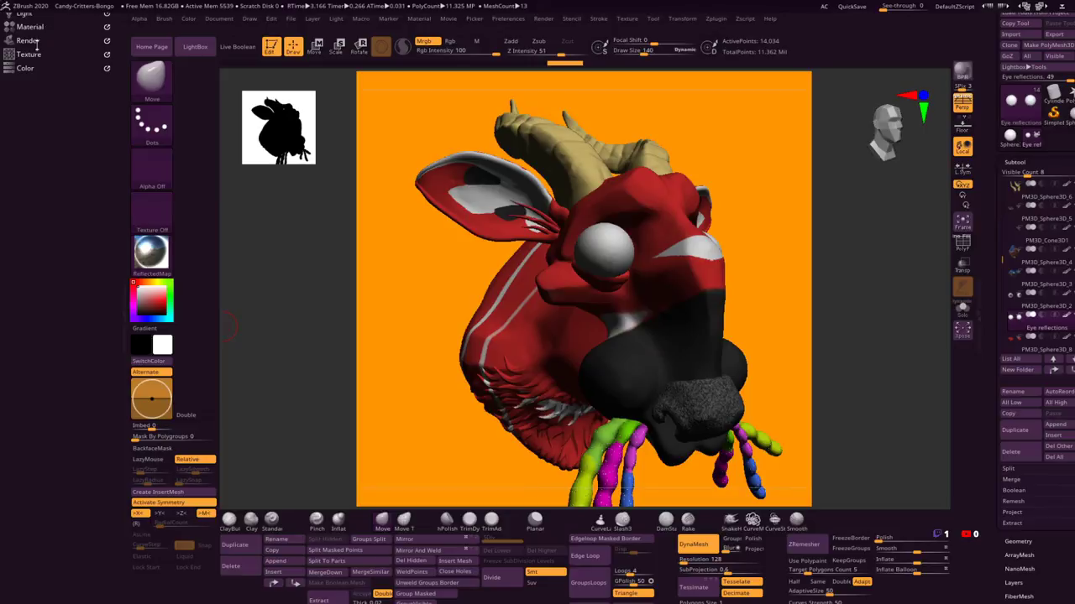
pyautogui.click(29, 68)
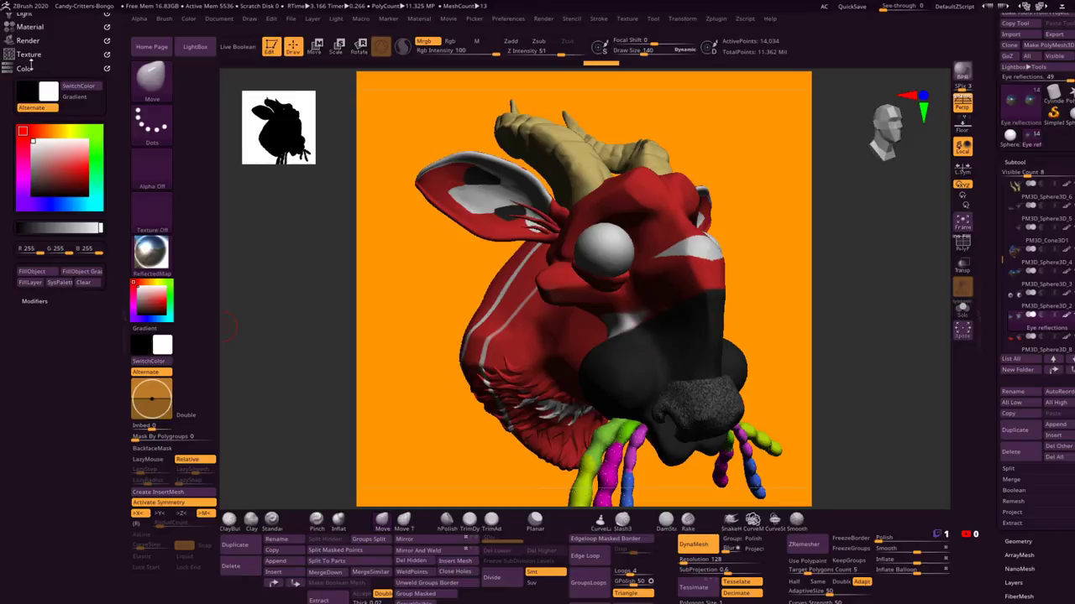
pyautogui.click(31, 26)
pyautogui.moveTo(34, 317); pyautogui.dragTo(111, 322)
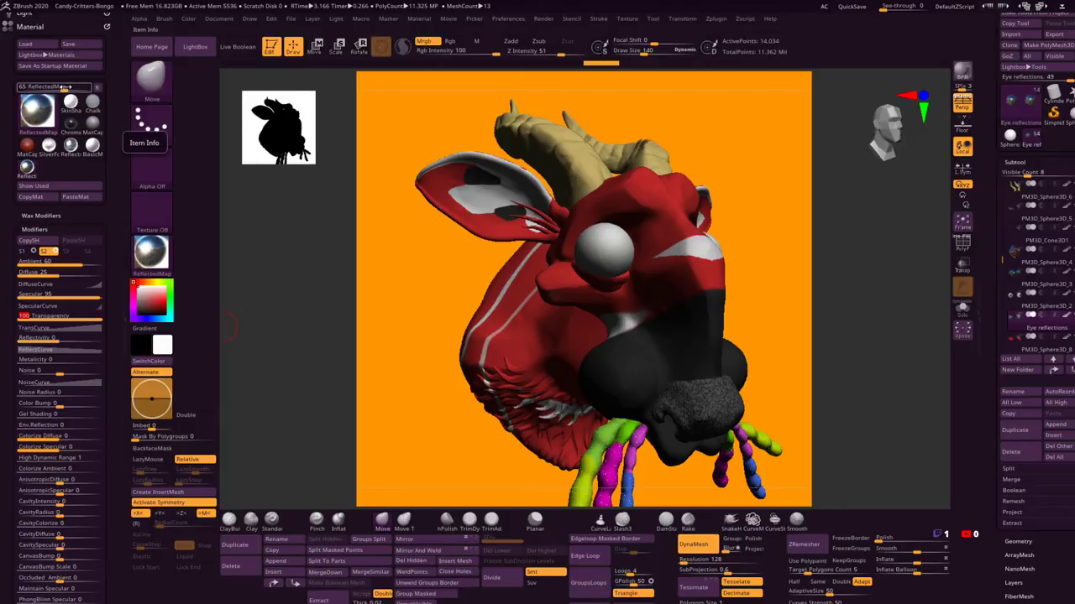
pyautogui.click(40, 228)
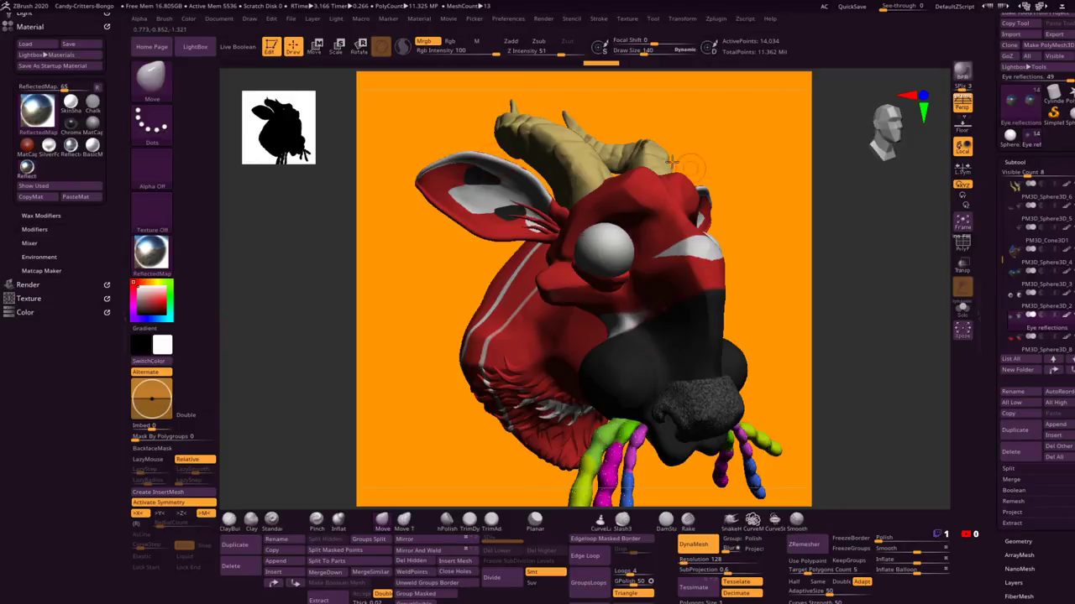
pyautogui.moveTo(748, 209); pyautogui.dragTo(748, 208)
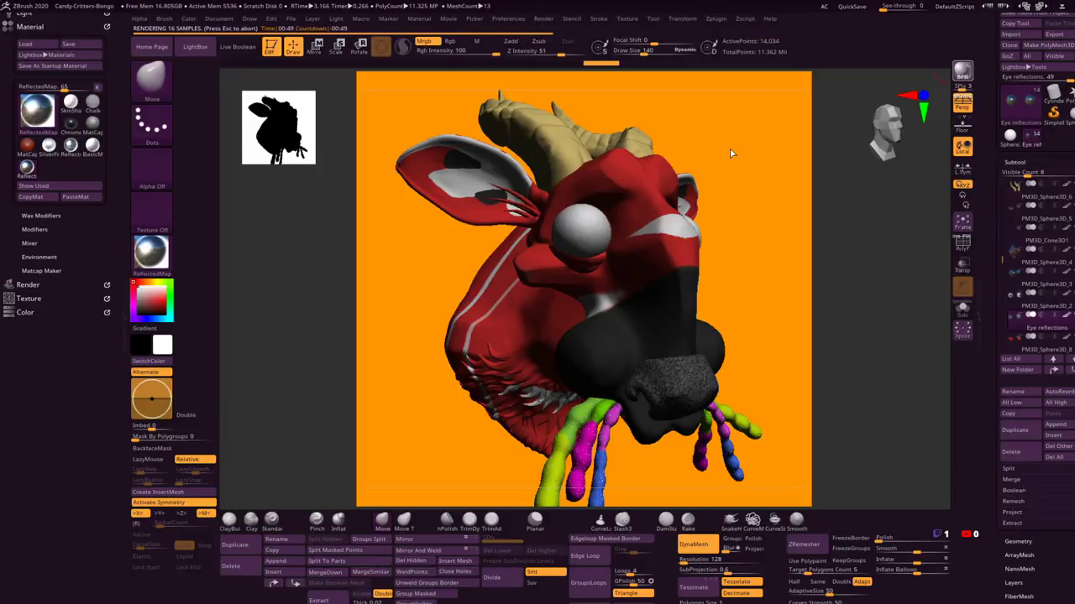
# Step: Leave the BPR silhouette result by turning the head, then expand the Render palette
pyautogui.click(730, 153)
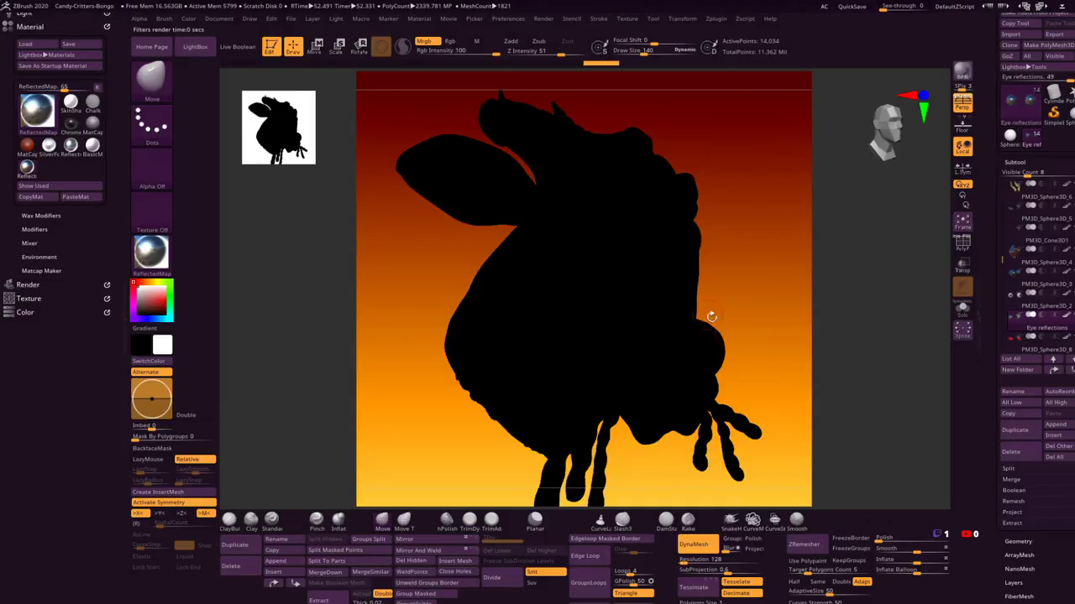
pyautogui.moveTo(746, 242)
pyautogui.mouseDown()
pyautogui.moveTo(731, 240)
pyautogui.moveTo(748, 249)
pyautogui.mouseUp()
pyautogui.click(267, 80)
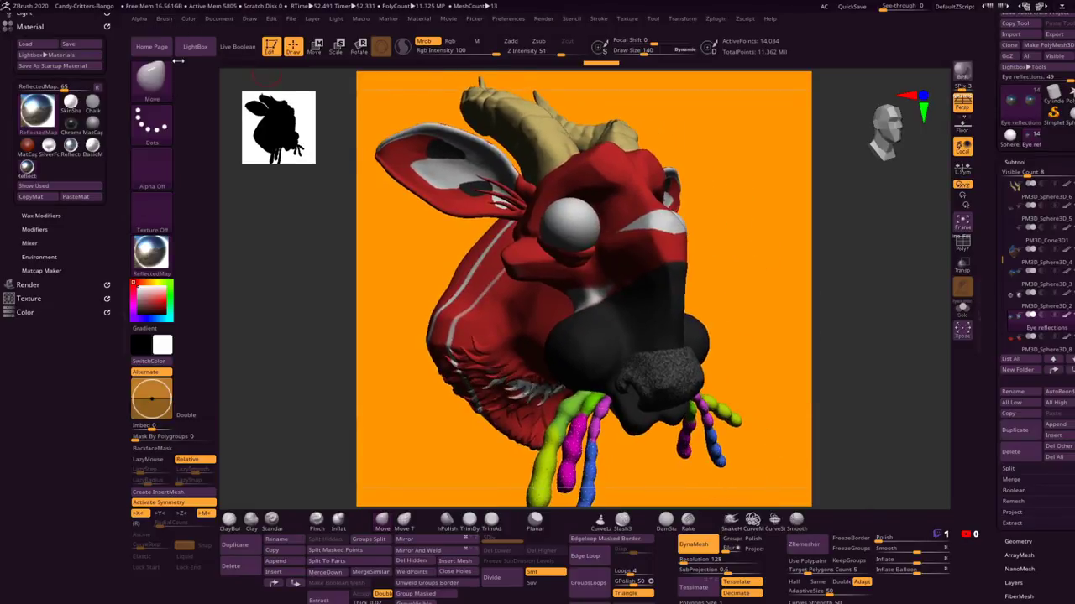
pyautogui.click(28, 285)
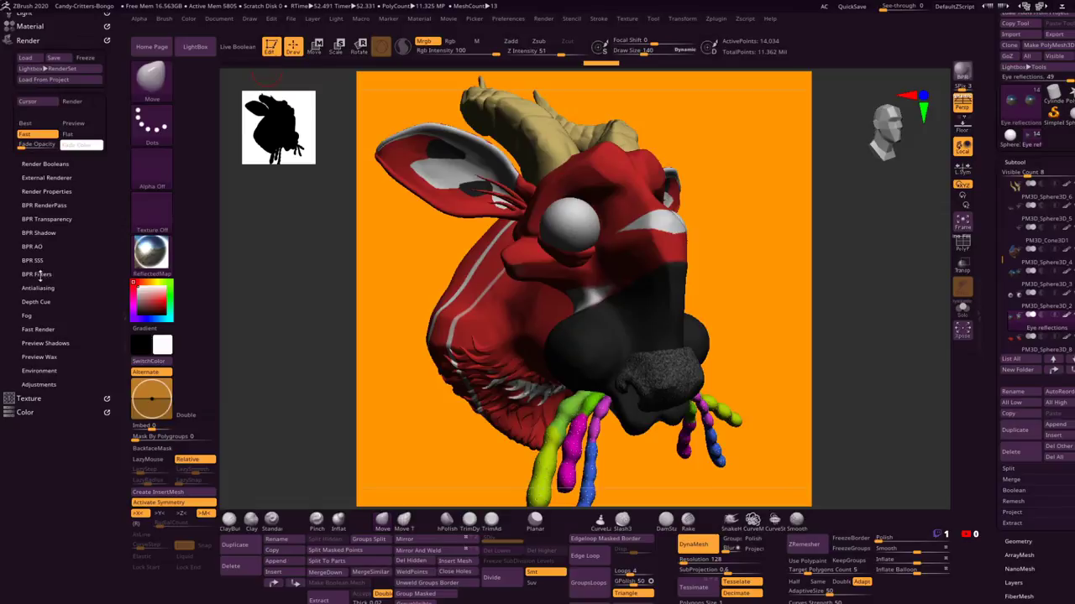
# Step: Switch to the Preview renderer, turn the head frontal and run a BPR render with shadows
pyautogui.click(74, 123)
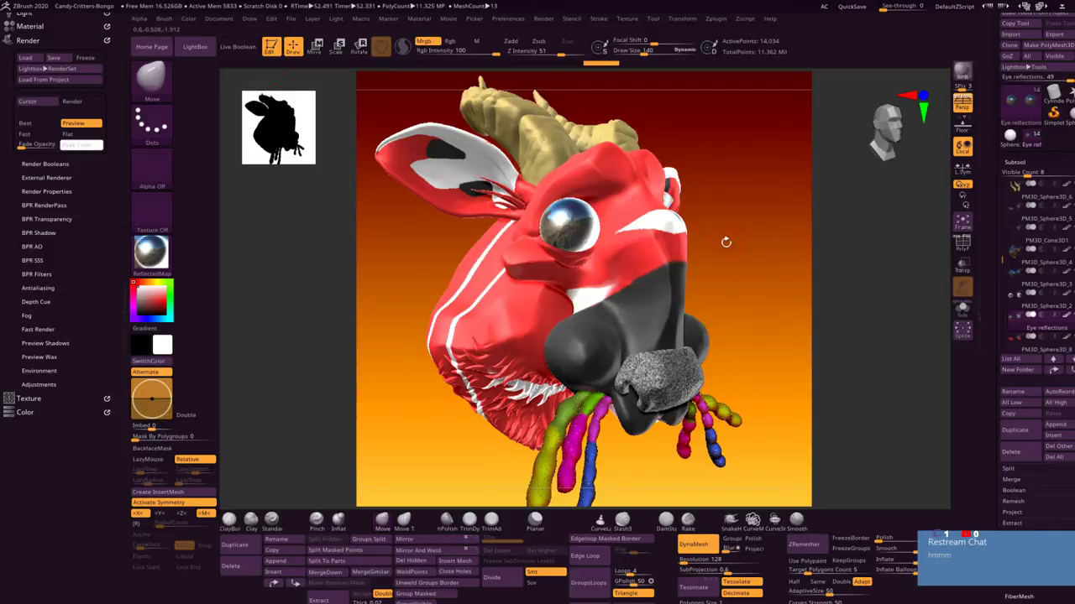
pyautogui.moveTo(732, 236); pyautogui.dragTo(748, 240)
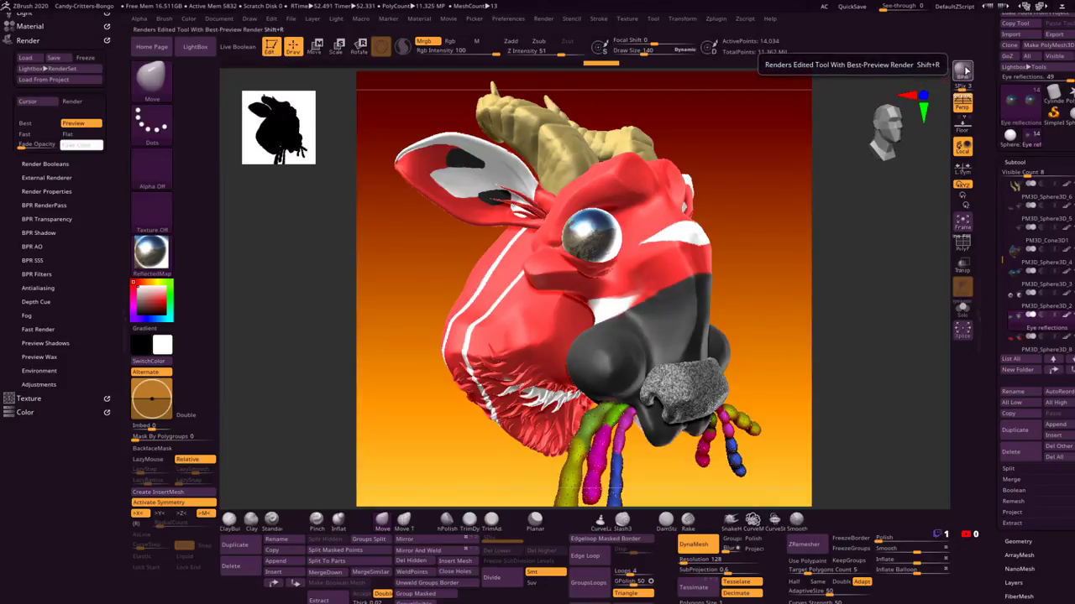
pyautogui.click(964, 70)
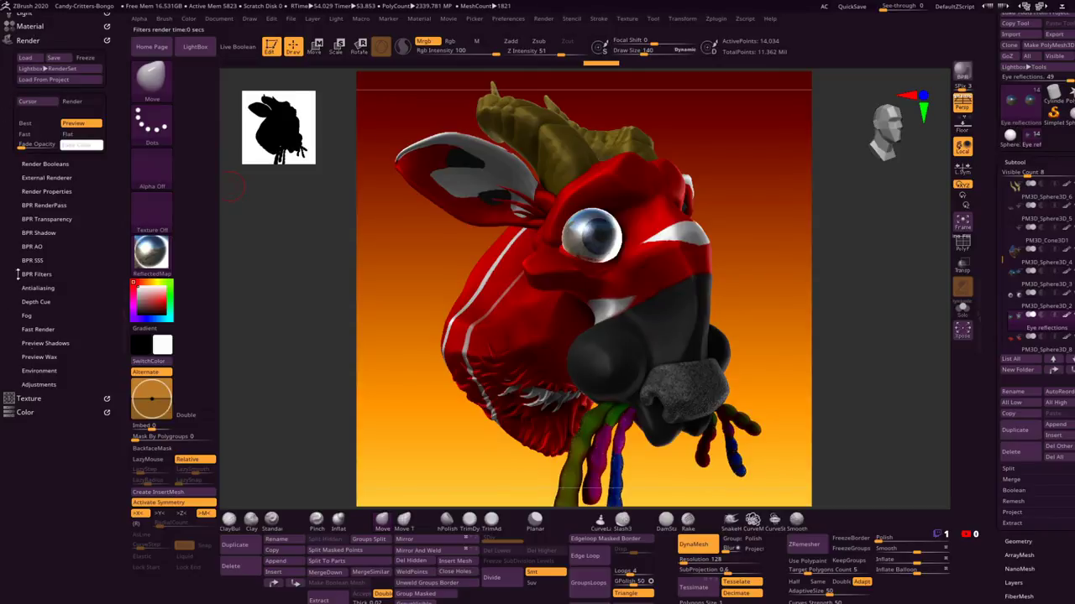
pyautogui.click(32, 26)
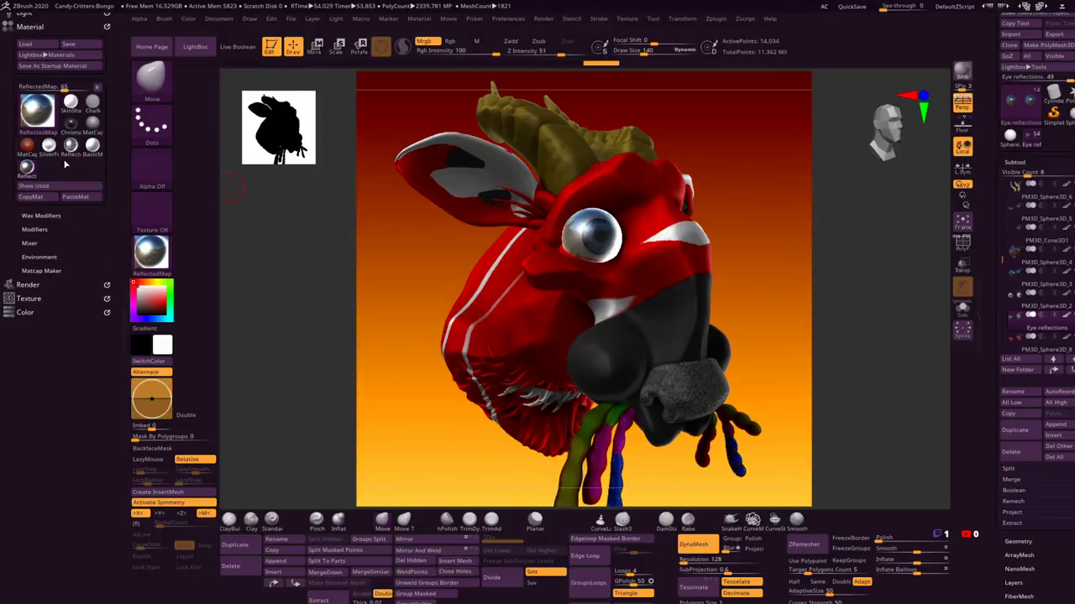
# Step: Lower the ReflectedMap Specular to about 23 and drag the SpecularCurve point to the lower right
pyautogui.click(35, 227)
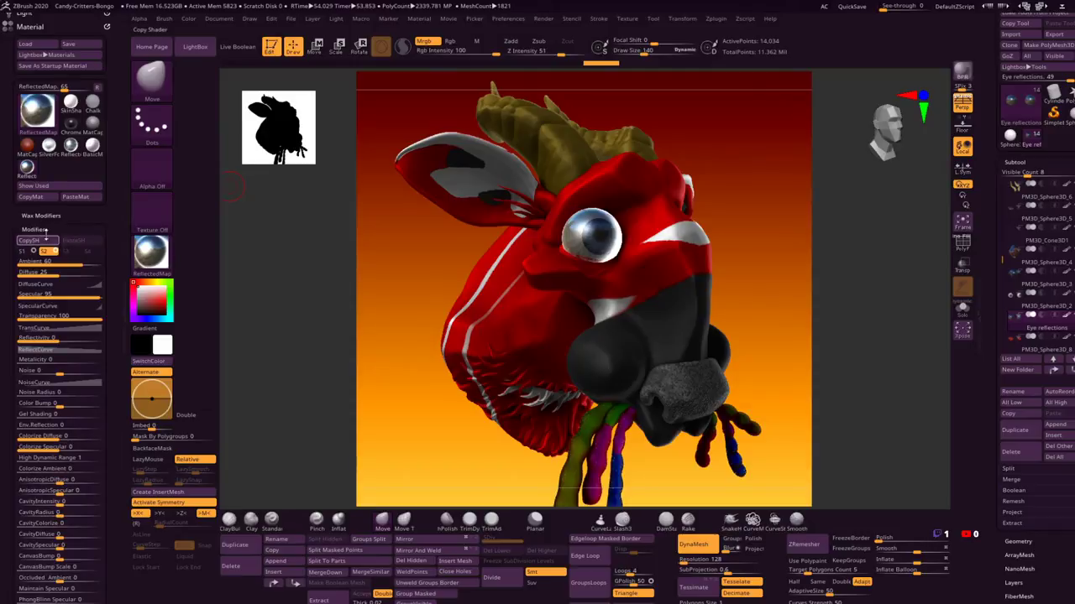
pyautogui.moveTo(86, 293); pyautogui.dragTo(53, 295)
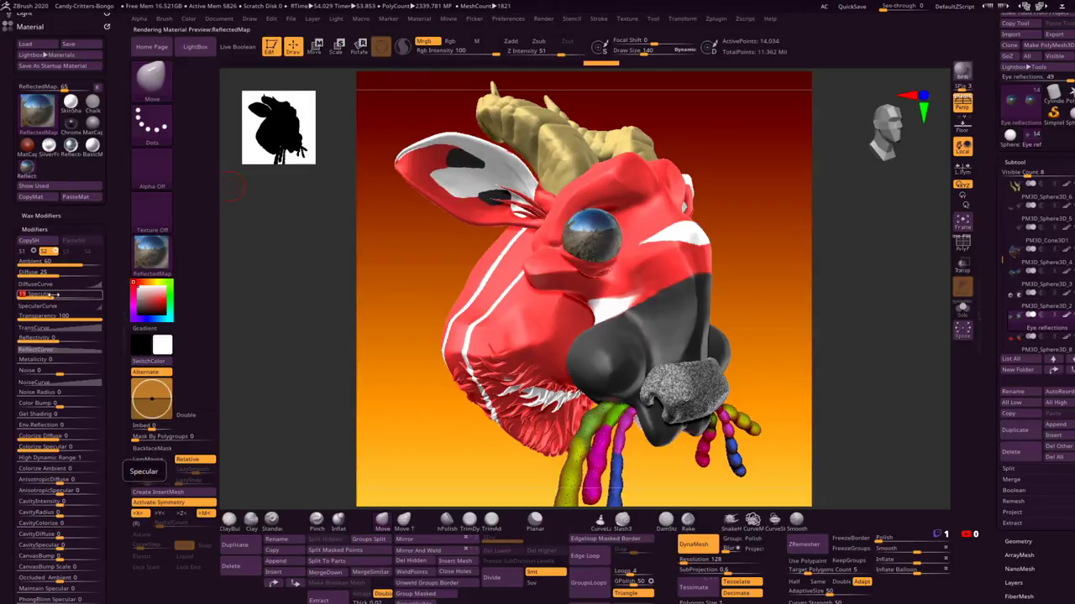
pyautogui.write('100')
pyautogui.press('Return')
pyautogui.click(71, 306)
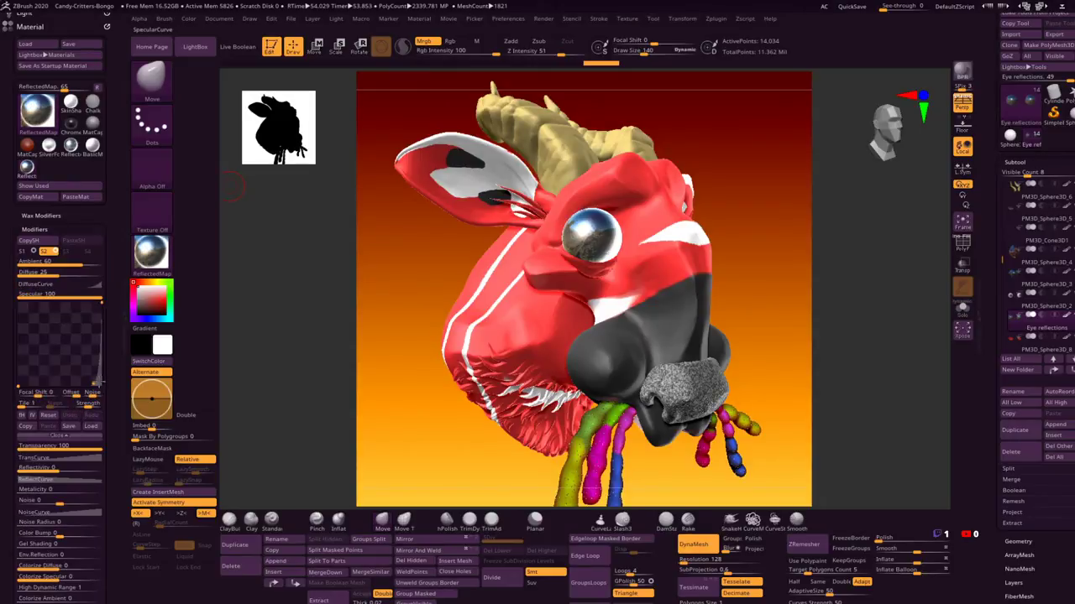
pyautogui.moveTo(96, 382); pyautogui.dragTo(48, 357)
pyautogui.moveTo(372, 271); pyautogui.dragTo(143, 332)
pyautogui.moveTo(48, 357); pyautogui.dragTo(97, 382)
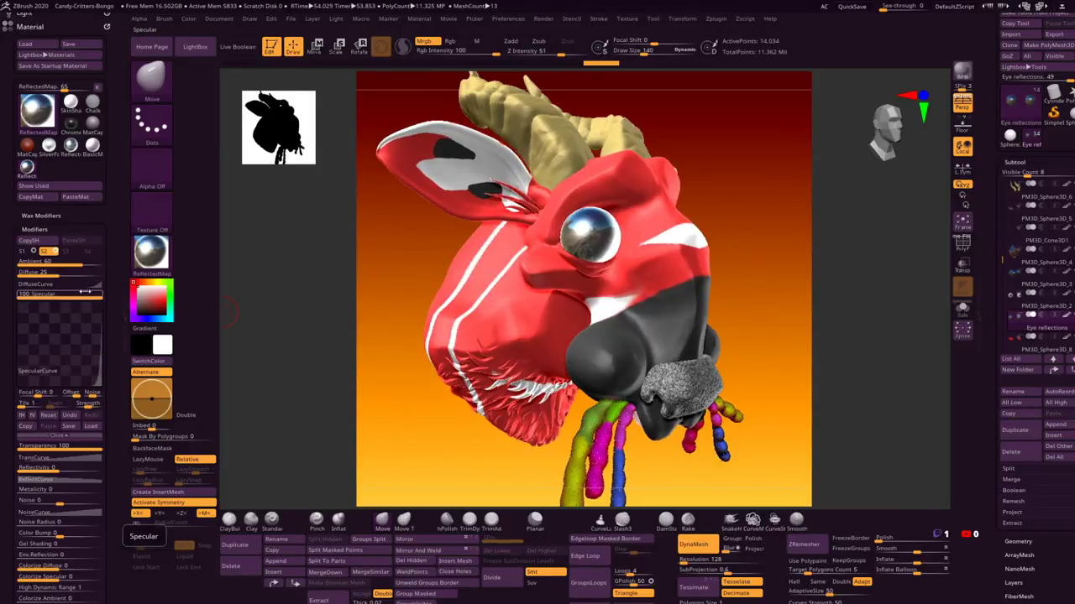
pyautogui.moveTo(87, 297); pyautogui.dragTo(59, 296)
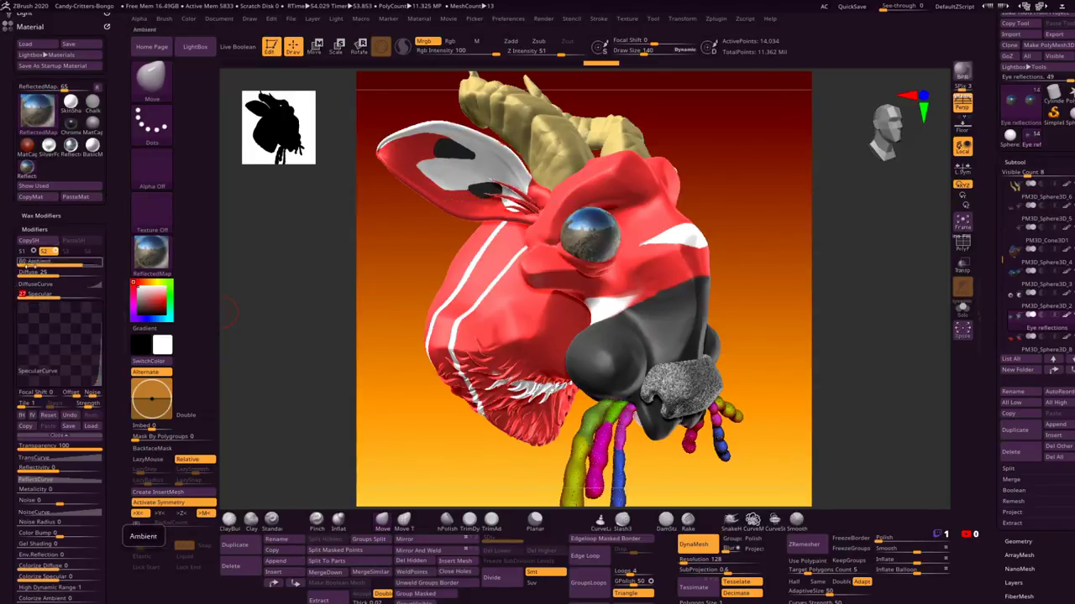
# Step: Close the material modifiers and inspect the BPR Shadow render settings
pyautogui.click(41, 229)
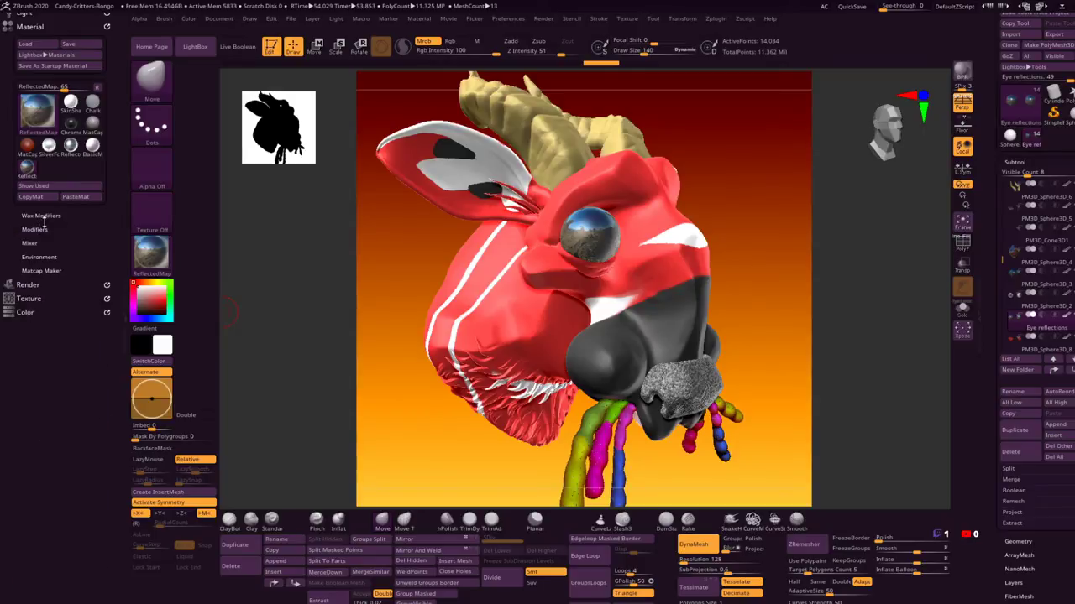
pyautogui.click(34, 284)
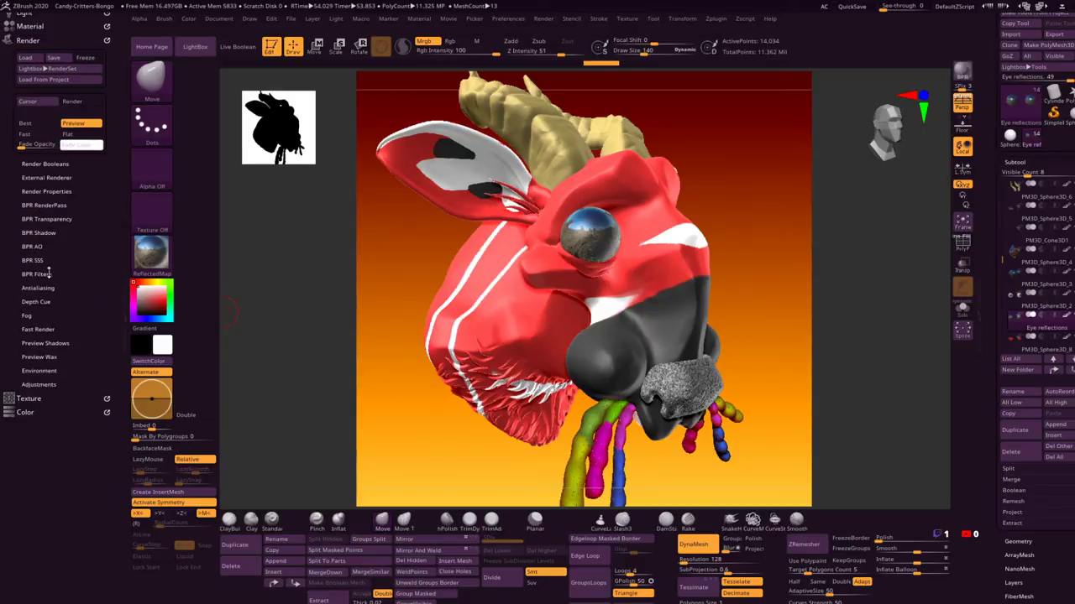
pyautogui.click(42, 232)
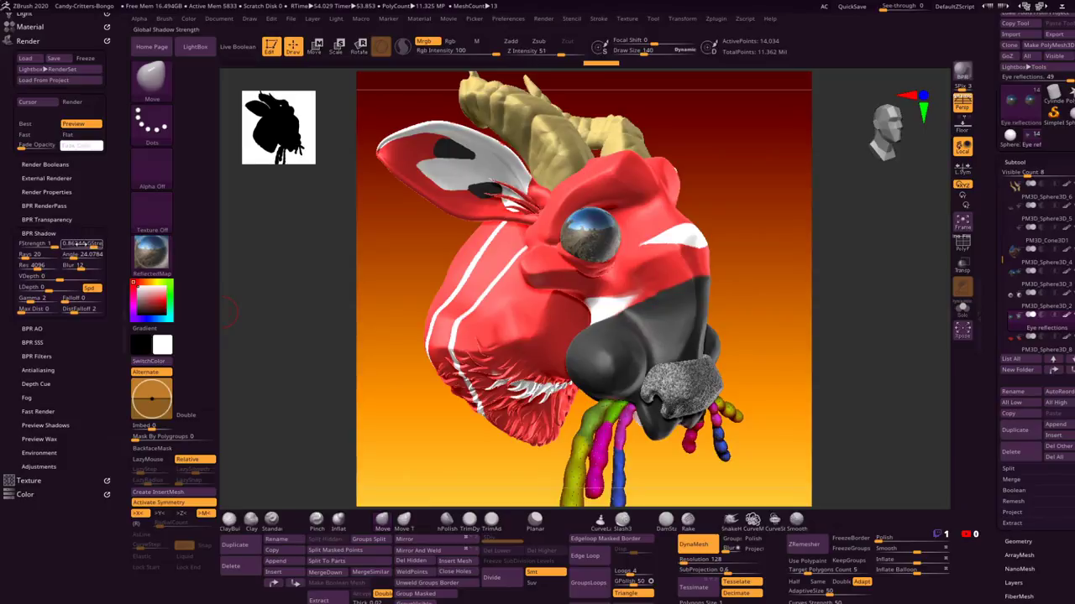
pyautogui.click(30, 233)
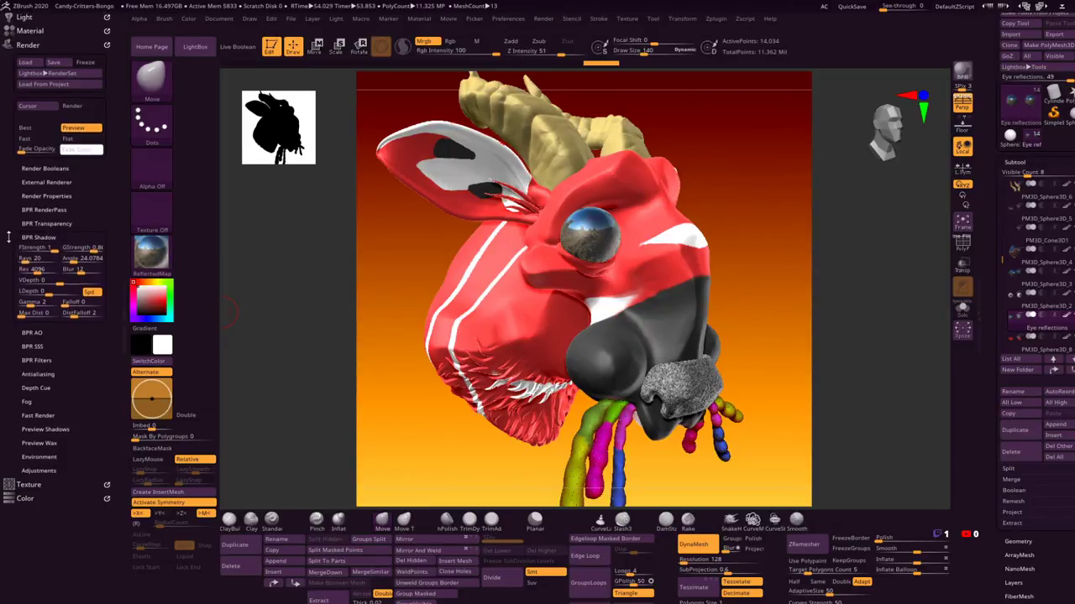
# Step: Turn the Bongo head to a more frontal, slightly tilted view
pyautogui.moveTo(9, 232); pyautogui.dragTo(7, 281)
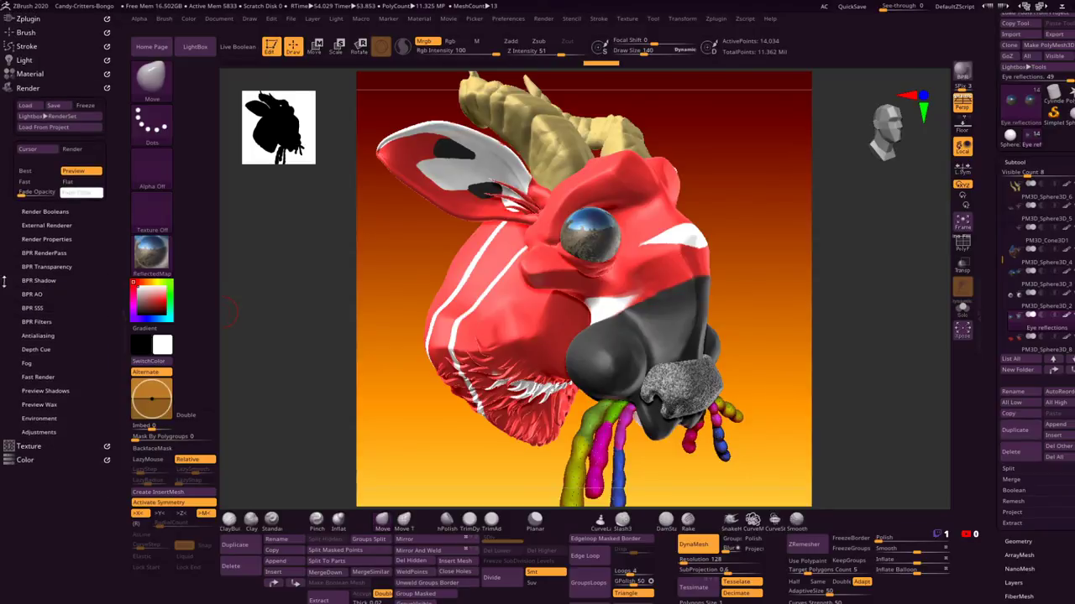
pyautogui.moveTo(730, 204); pyautogui.dragTo(751, 244)
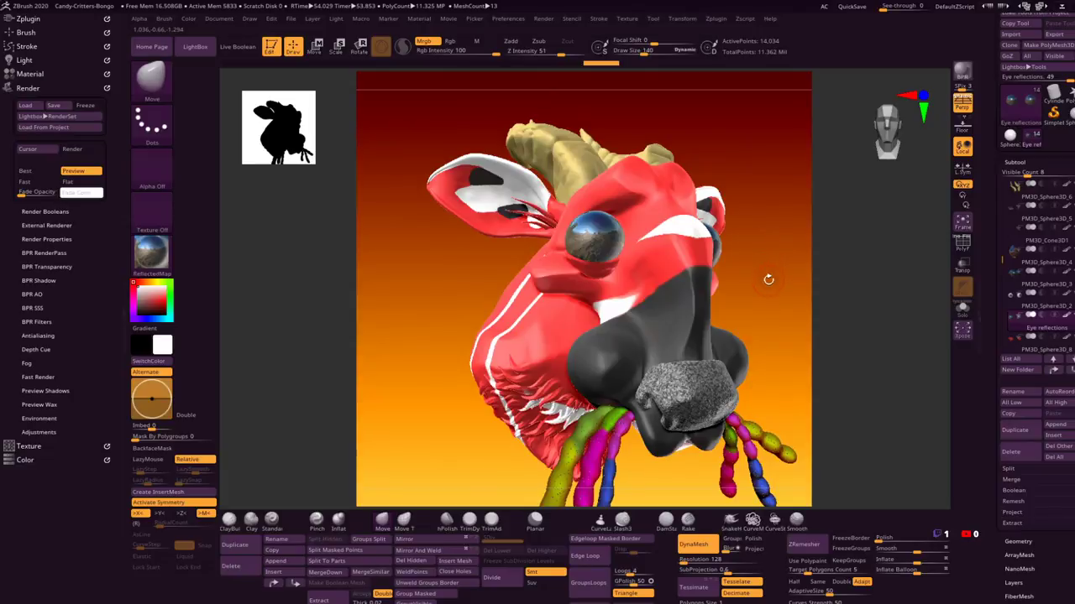
pyautogui.moveTo(766, 285); pyautogui.dragTo(729, 261)
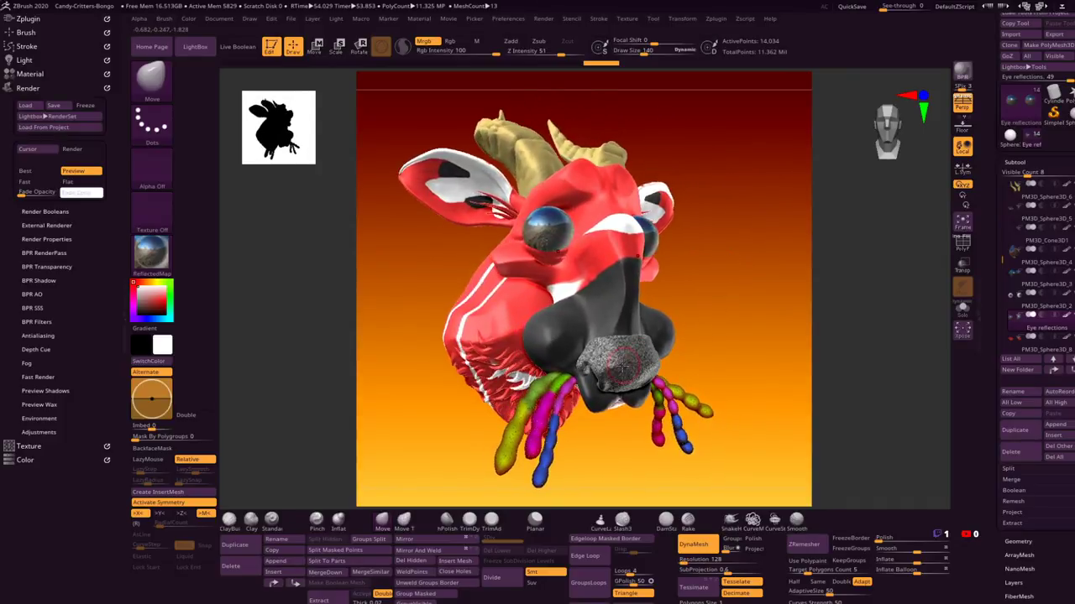
# Step: Make MatCap Gorilla the current material and select the nose subtool
pyautogui.click(160, 264)
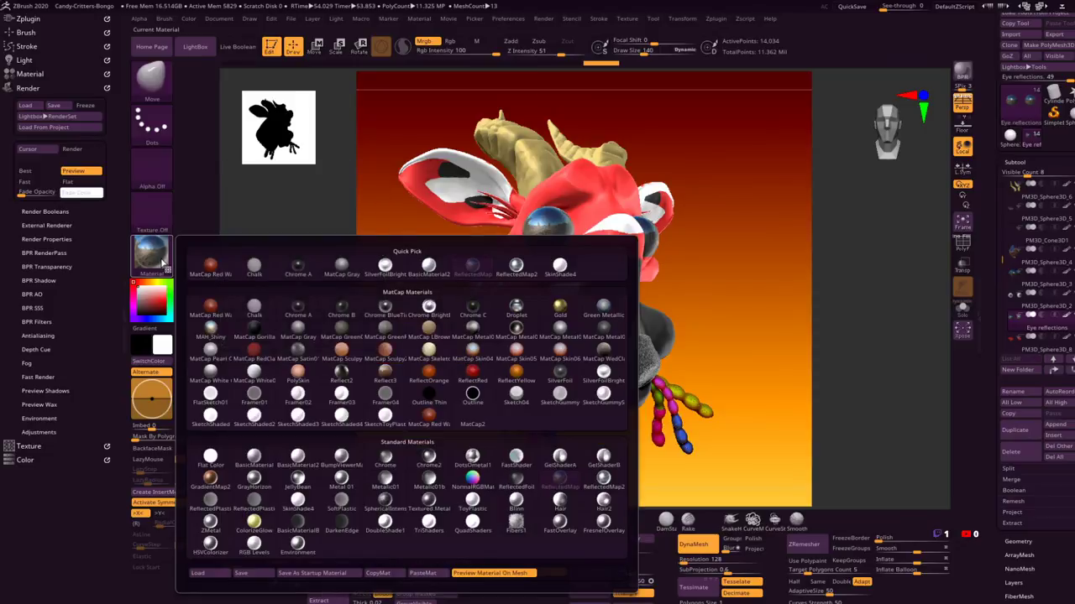
pyautogui.click(253, 330)
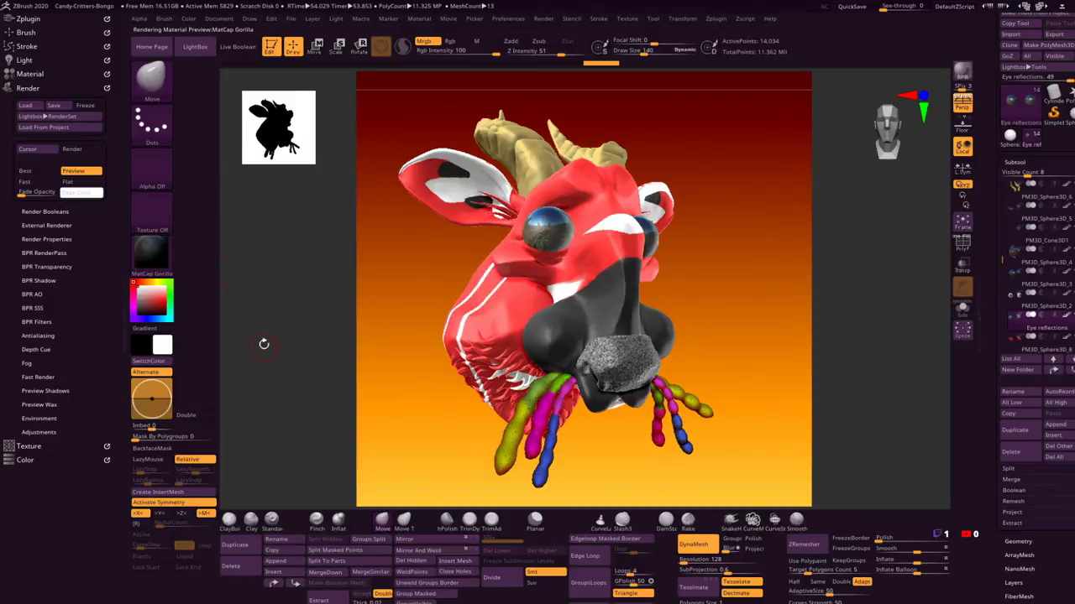
pyautogui.keyDown('alt'); pyautogui.click(638, 364); pyautogui.keyUp('alt')
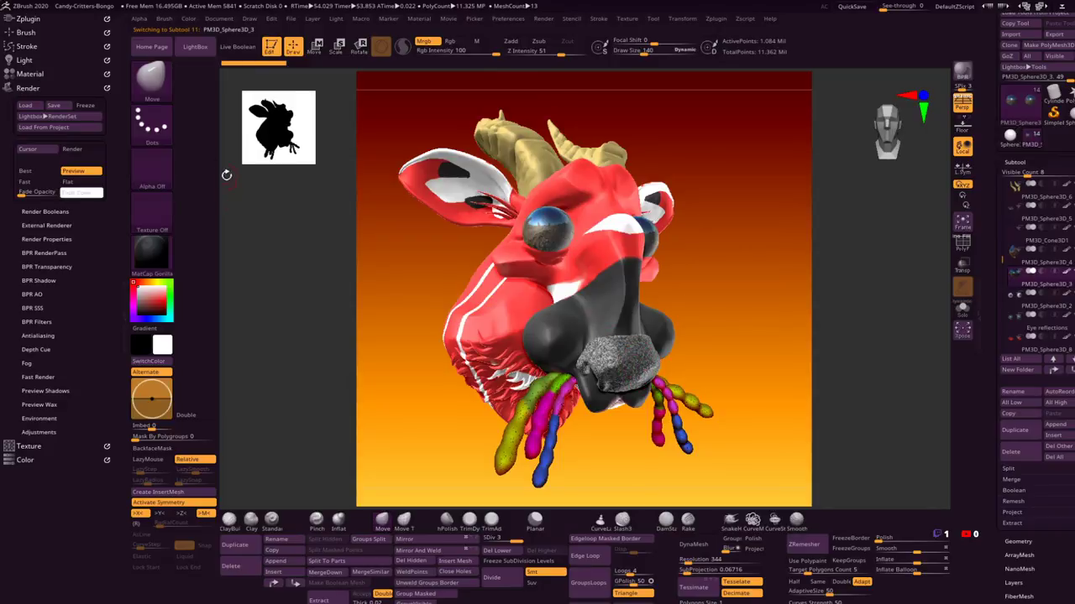
pyautogui.moveTo(167, 243)
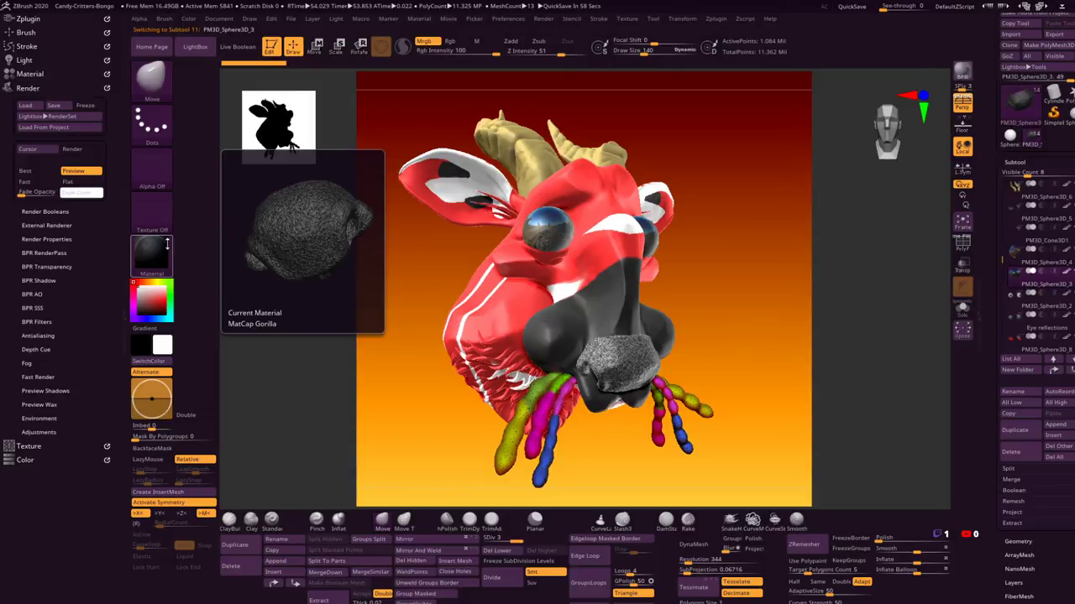
pyautogui.moveTo(724, 301)
pyautogui.mouseDown()
pyautogui.moveTo(741, 288)
pyautogui.moveTo(727, 304)
pyautogui.mouseUp()
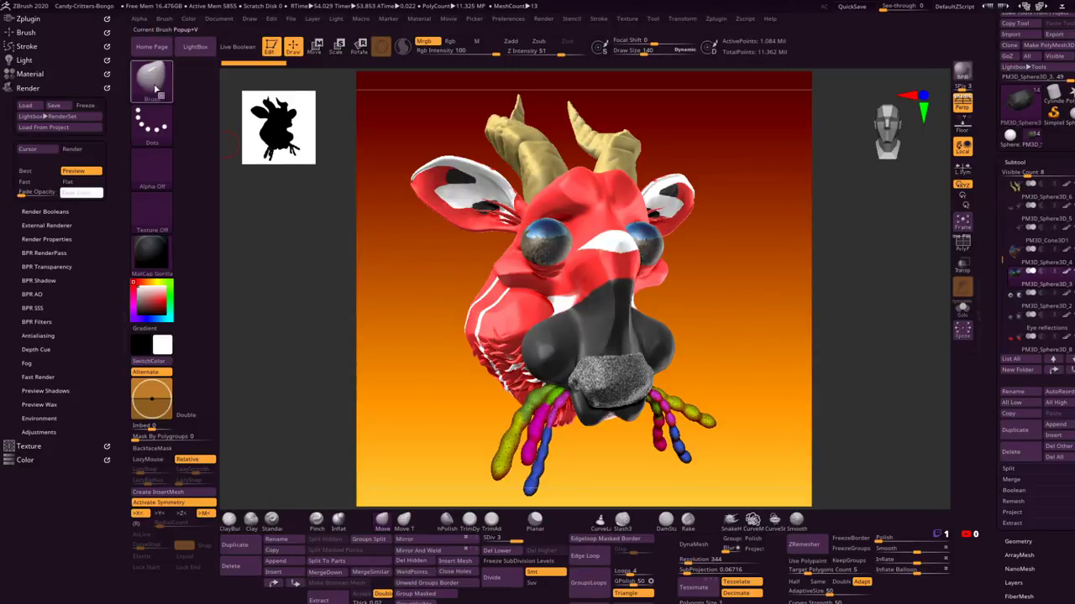
# Step: Open the Color palette and make PM3D_Sphere3D_1 the active subtool
pyautogui.click(28, 87)
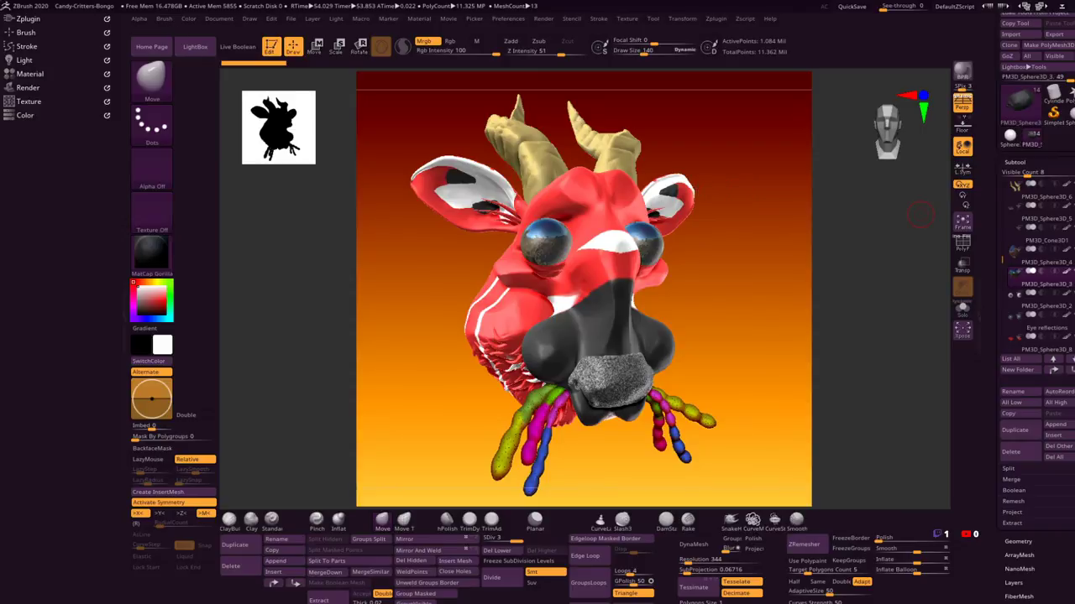
pyautogui.click(26, 115)
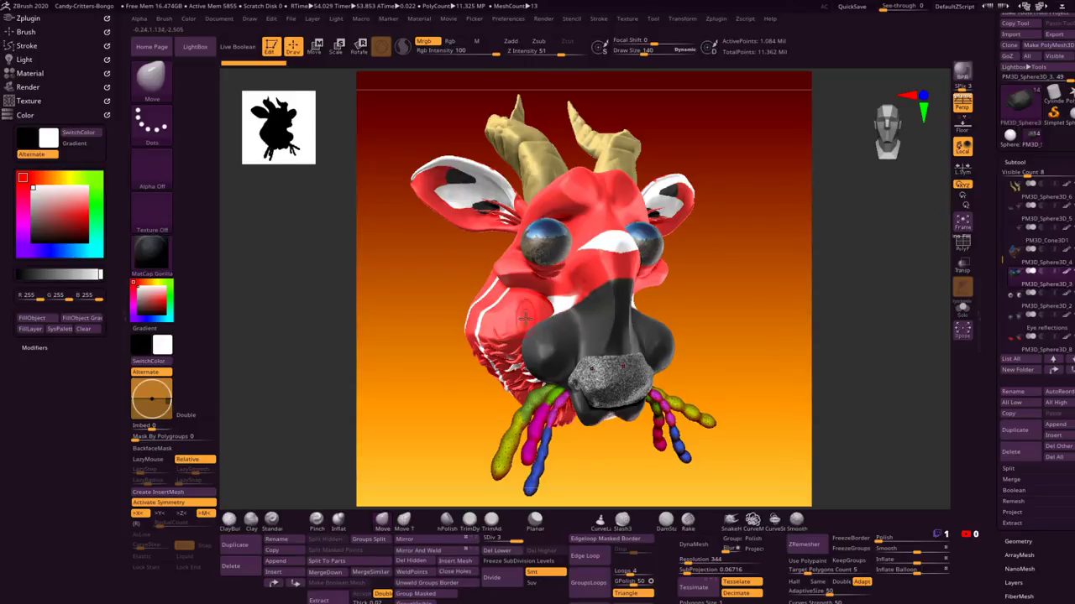
pyautogui.keyDown('alt'); pyautogui.click(579, 341); pyautogui.keyUp('alt')
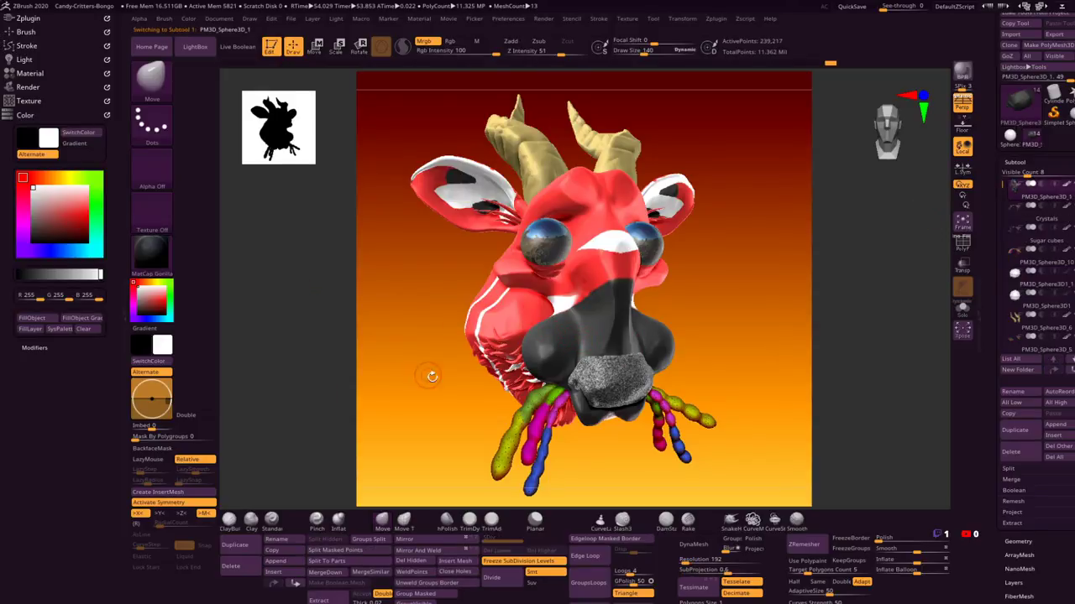
# Step: Set up the Standard brush with a DragRect stroke and the Wrinkles_36 alpha
pyautogui.click(271, 519)
pyautogui.click(151, 125)
pyautogui.click(249, 137)
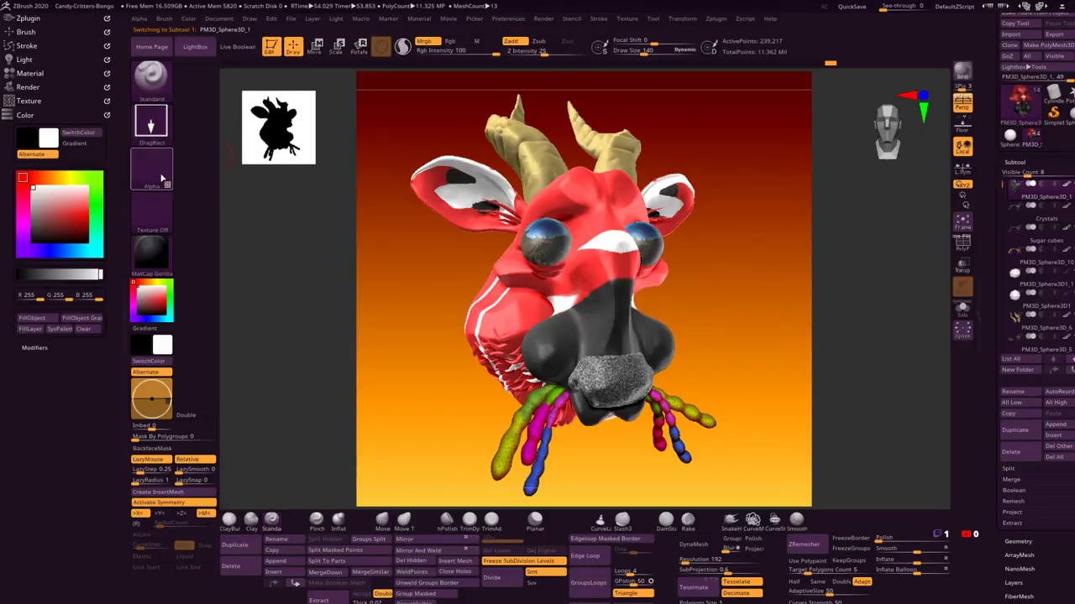
pyautogui.click(152, 168)
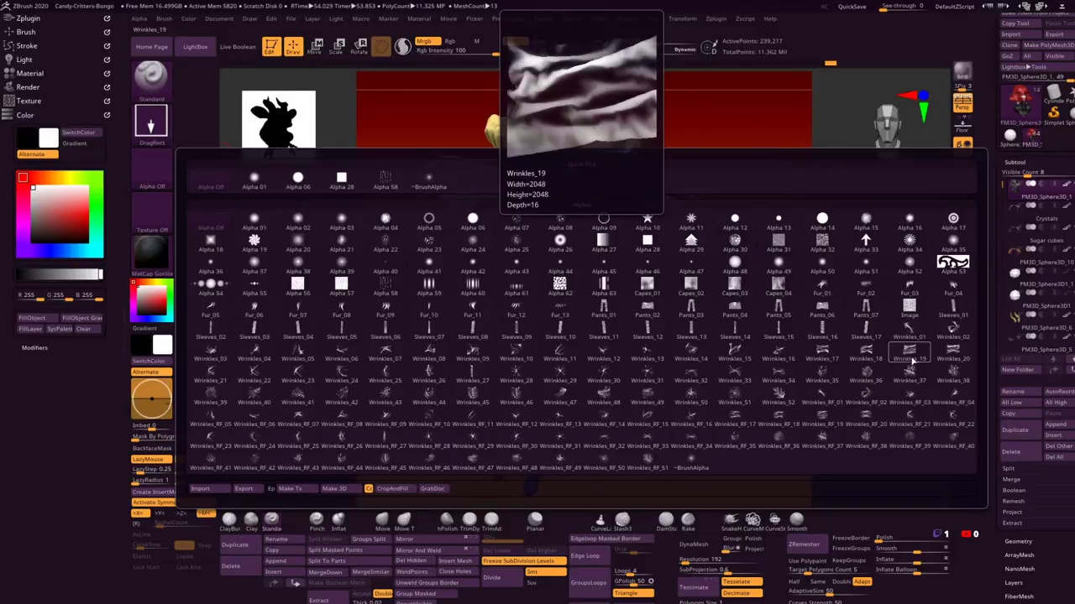
pyautogui.click(865, 374)
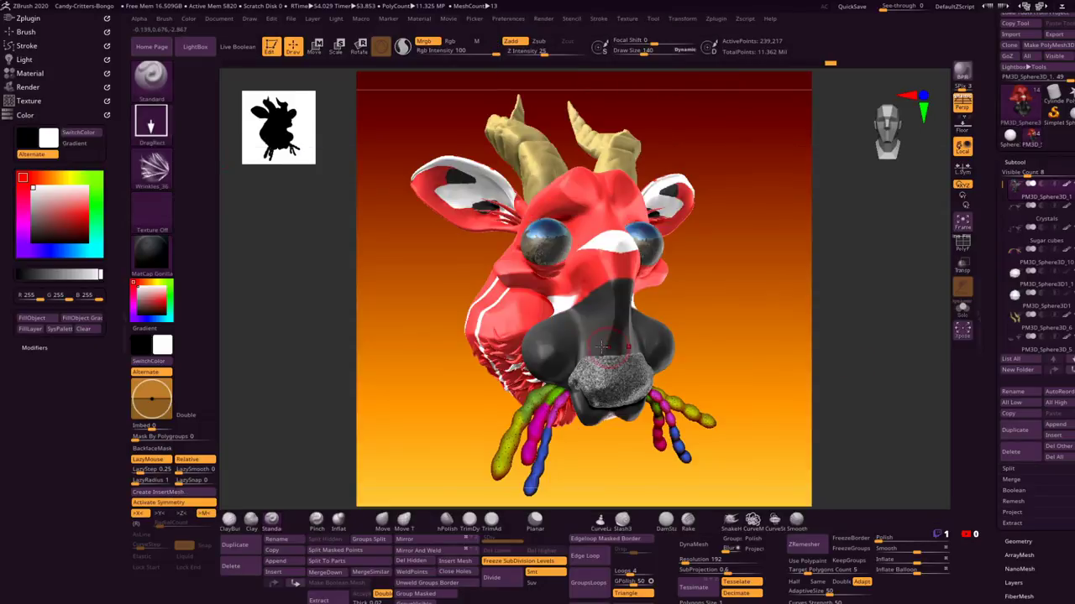
# Step: Turn off Mrgb, test wrinkle stamps on the nose at Z Intensity 39, then undo them
pyautogui.keyDown('alt'); pyautogui.moveTo(745, 370); pyautogui.dragTo(552, 336); pyautogui.keyUp('alt')
pyautogui.hotkey('ctrl', 'z')
pyautogui.click(426, 41)
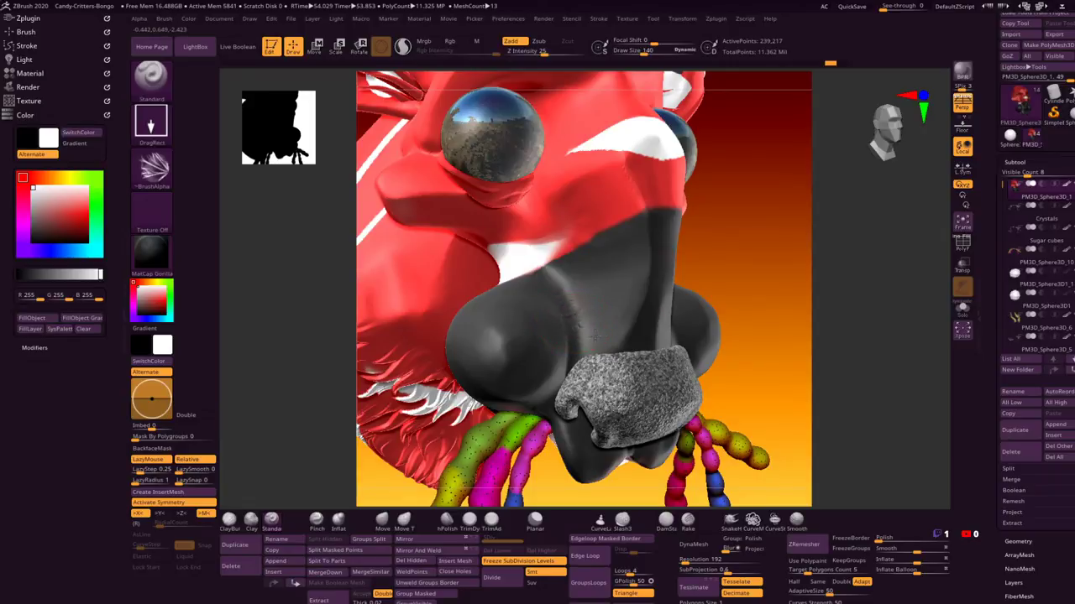
pyautogui.moveTo(605, 338)
pyautogui.mouseDown()
pyautogui.moveTo(619, 342)
pyautogui.moveTo(615, 351)
pyautogui.mouseUp()
pyautogui.press('space')
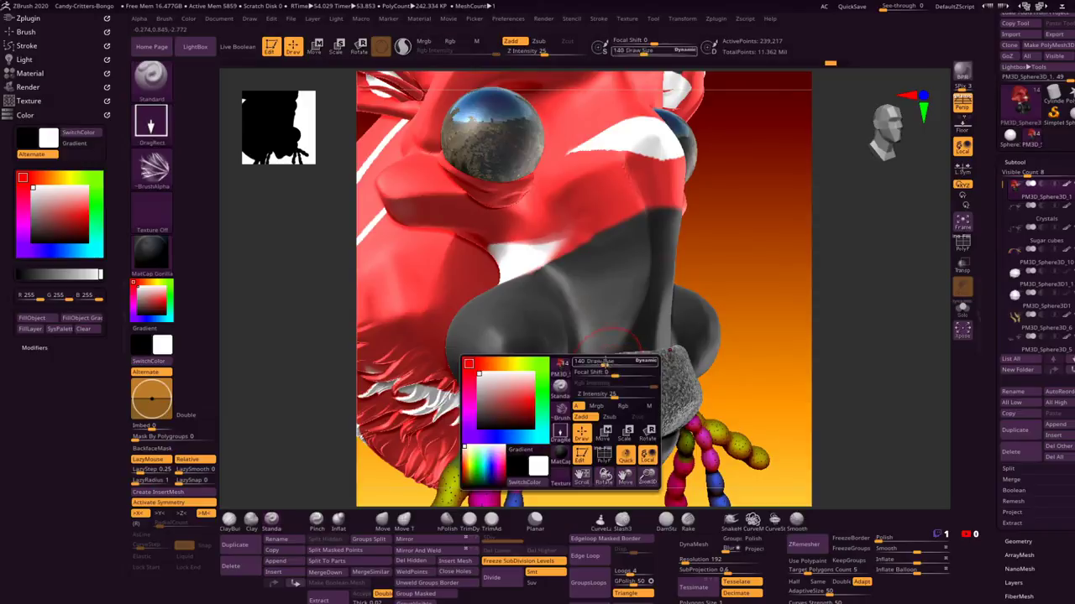
pyautogui.moveTo(611, 394); pyautogui.dragTo(622, 395)
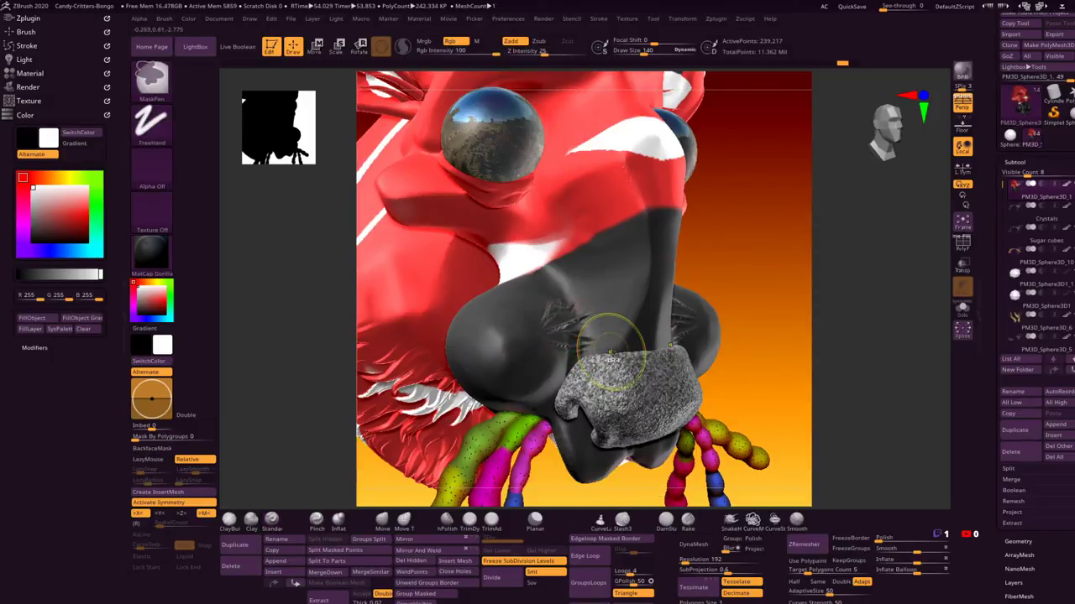
pyautogui.hotkey('ctrl', 'z')
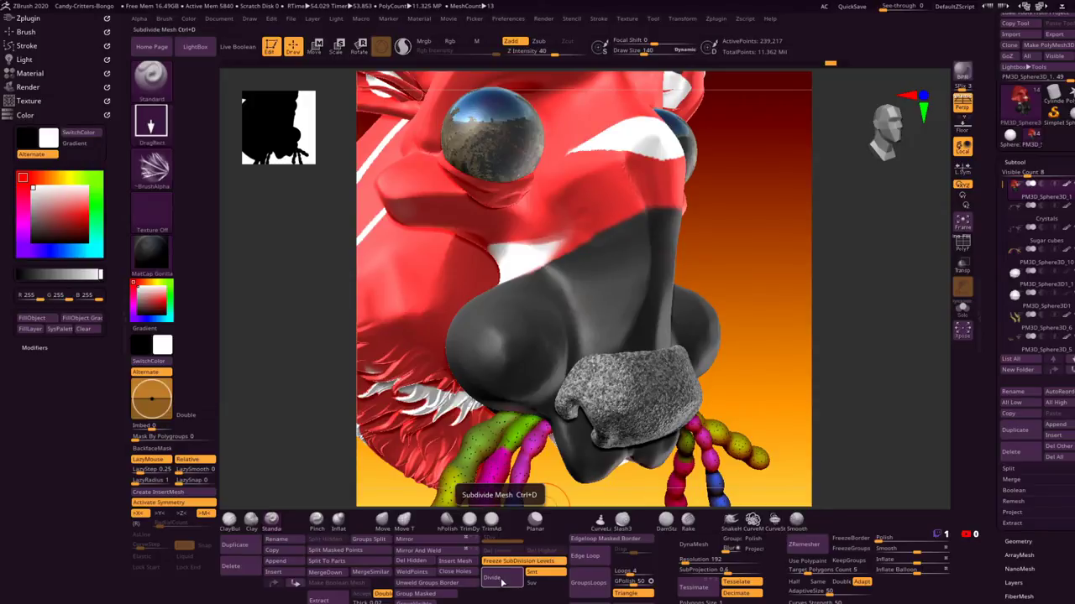
# Step: Subdivide the nose, sculpt trial wrinkles on the nostrils, then revert them through undo history
pyautogui.click(501, 585)
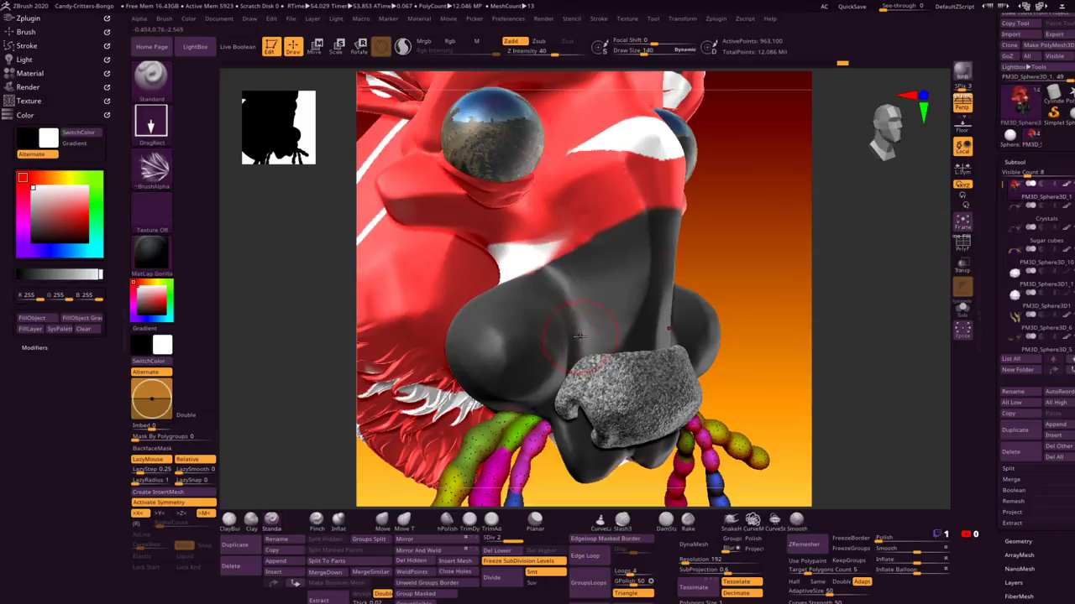
pyautogui.moveTo(594, 335)
pyautogui.mouseDown()
pyautogui.moveTo(564, 330)
pyautogui.moveTo(603, 359)
pyautogui.mouseUp()
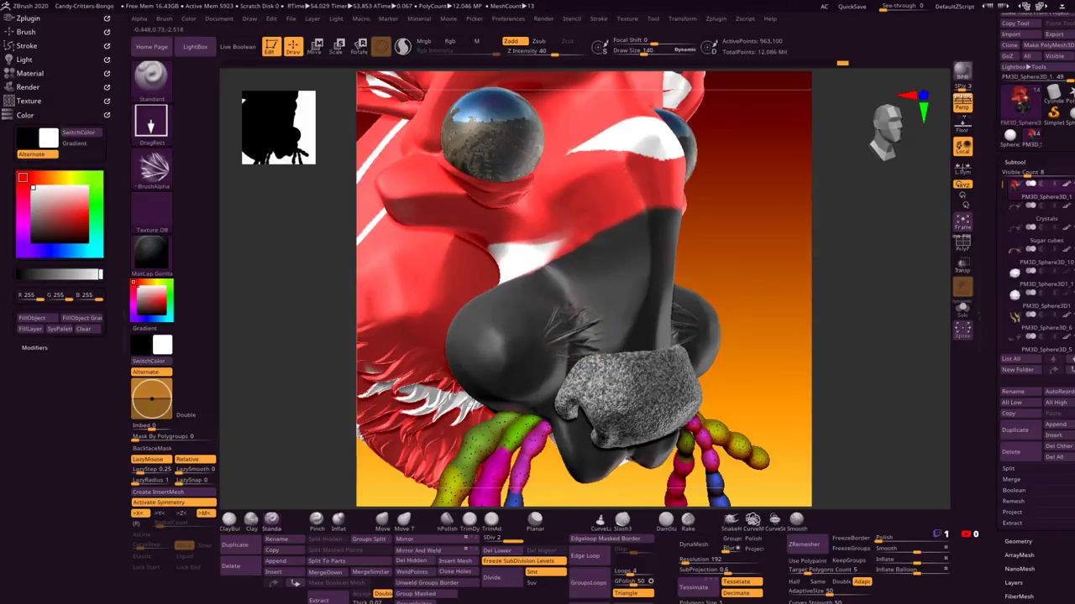
pyautogui.press('space')
pyautogui.press('shift')
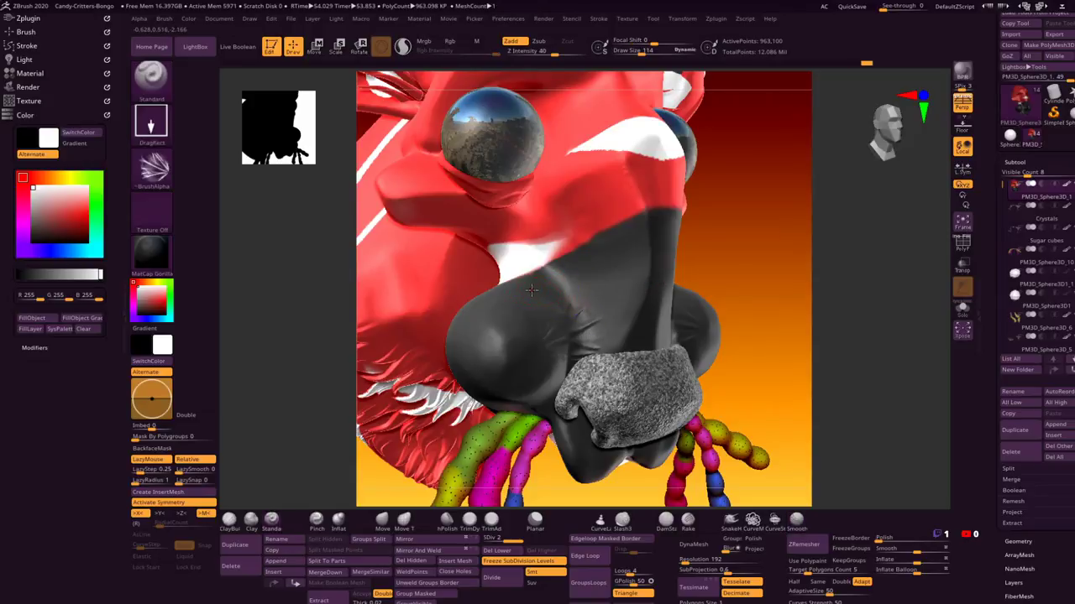
pyautogui.moveTo(560, 291)
pyautogui.mouseDown()
pyautogui.moveTo(522, 330)
pyautogui.moveTo(586, 303)
pyautogui.moveTo(545, 282)
pyautogui.moveTo(525, 291)
pyautogui.moveTo(544, 302)
pyautogui.moveTo(512, 294)
pyautogui.moveTo(537, 277)
pyautogui.moveTo(571, 305)
pyautogui.moveTo(550, 294)
pyautogui.moveTo(552, 282)
pyautogui.moveTo(595, 321)
pyautogui.moveTo(585, 310)
pyautogui.moveTo(592, 316)
pyautogui.moveTo(556, 338)
pyautogui.mouseUp()
pyautogui.moveTo(750, 278)
pyautogui.mouseDown()
pyautogui.moveTo(750, 235)
pyautogui.moveTo(743, 280)
pyautogui.mouseUp()
pyautogui.press('ctrl')
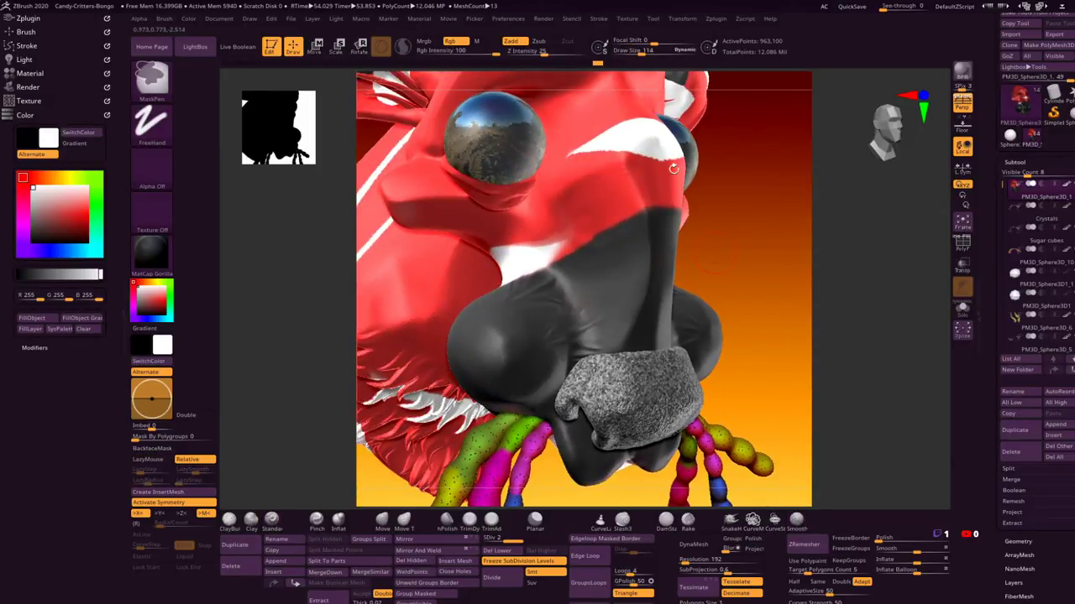
pyautogui.moveTo(608, 63); pyautogui.dragTo(599, 66)
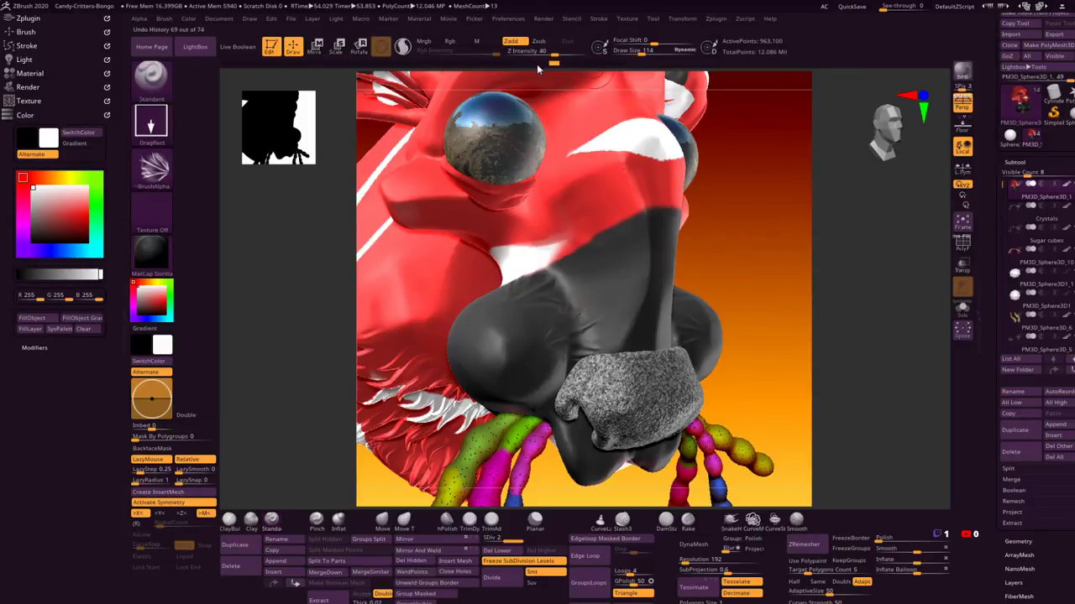
pyautogui.moveTo(516, 66); pyautogui.dragTo(498, 66)
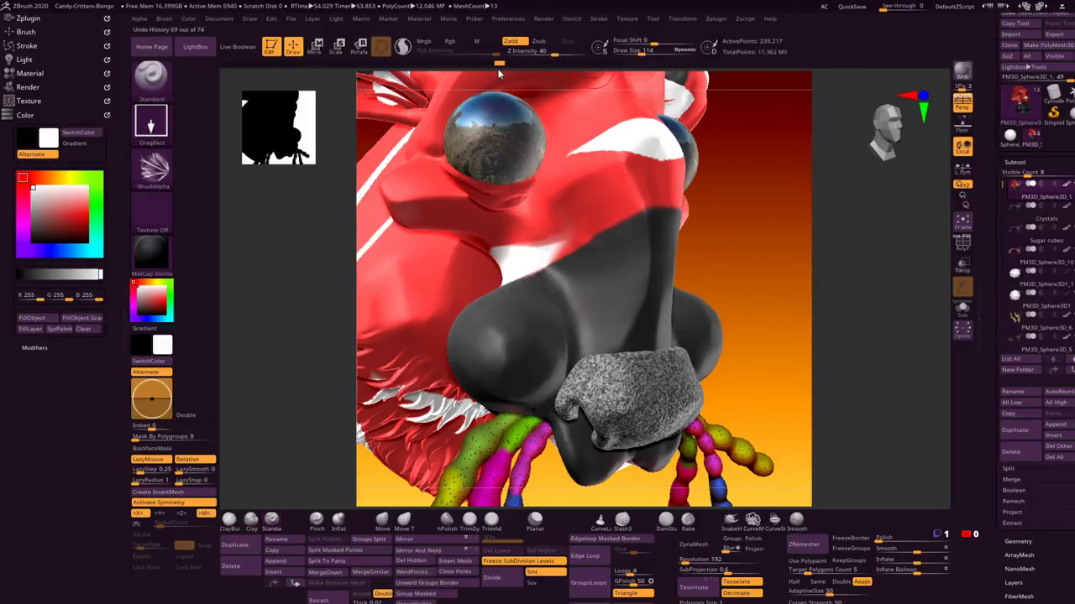
pyautogui.moveTo(727, 256)
pyautogui.mouseDown()
pyautogui.moveTo(546, 287)
pyautogui.moveTo(585, 299)
pyautogui.mouseUp()
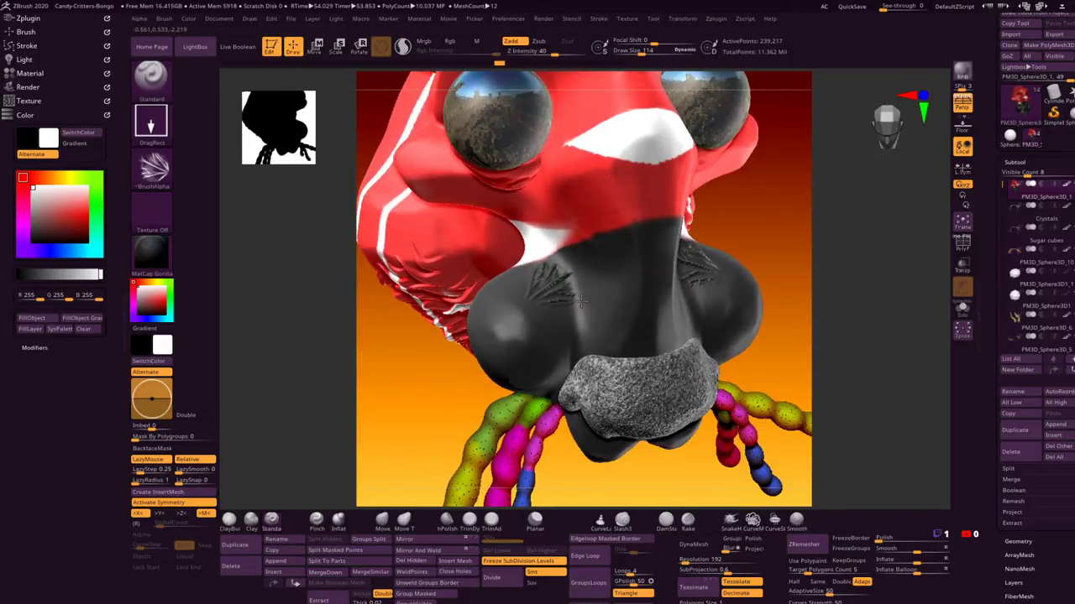
pyautogui.hotkey('ctrl', 'z')
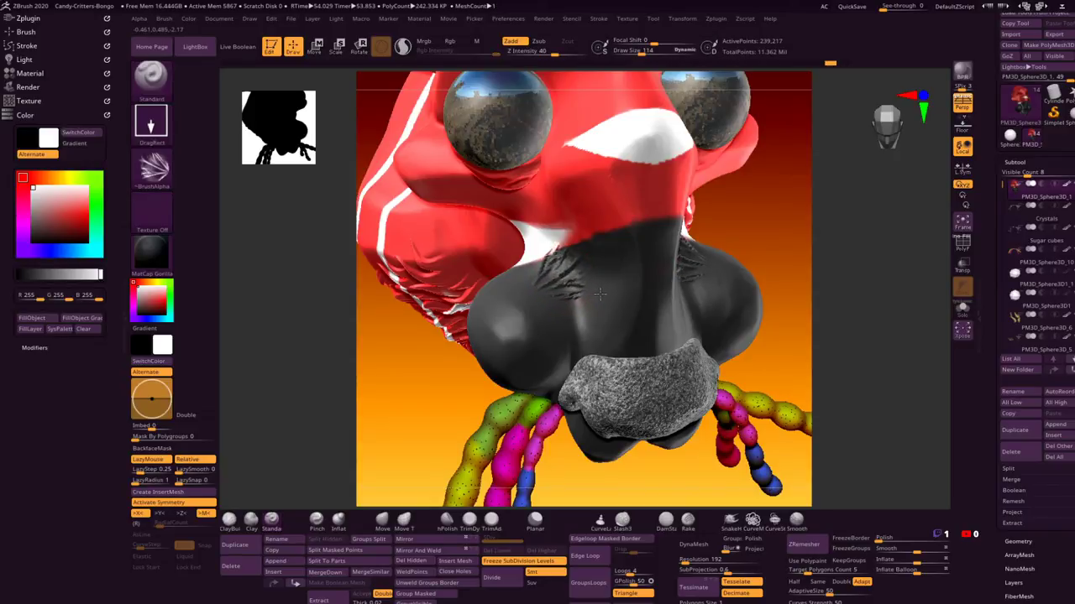
# Step: Stamp mirrored claw-shaped wrinkles on both nostrils and smooth away stray marks
pyautogui.moveTo(600, 293)
pyautogui.mouseDown()
pyautogui.moveTo(567, 277)
pyautogui.moveTo(559, 290)
pyautogui.moveTo(591, 300)
pyautogui.moveTo(561, 283)
pyautogui.mouseUp()
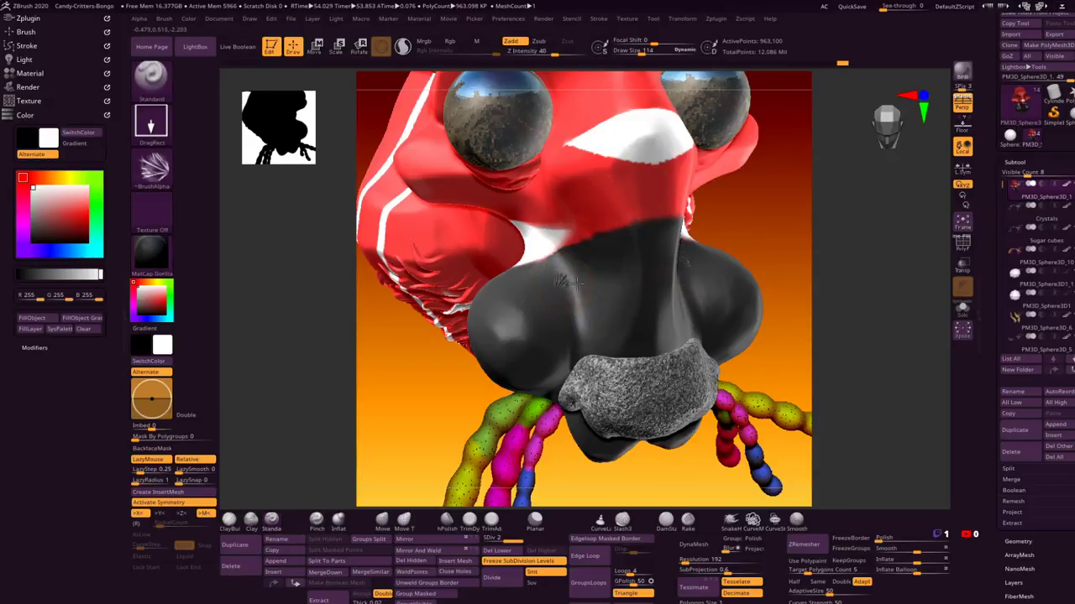
pyautogui.press('shift')
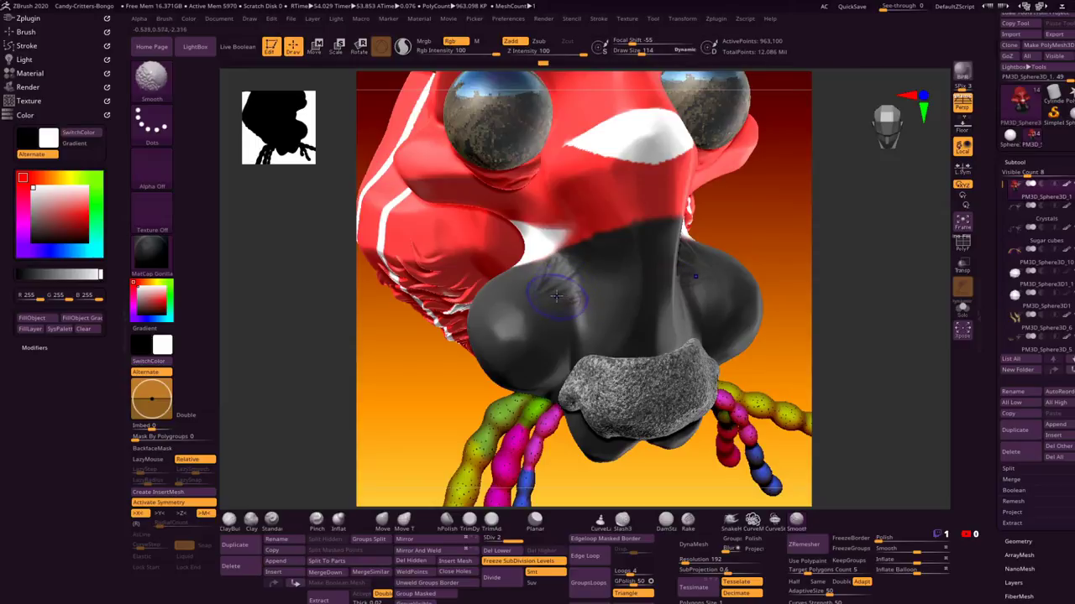
pyautogui.keyDown('shift'); pyautogui.moveTo(572, 320); pyautogui.dragTo(579, 314); pyautogui.keyUp('shift')
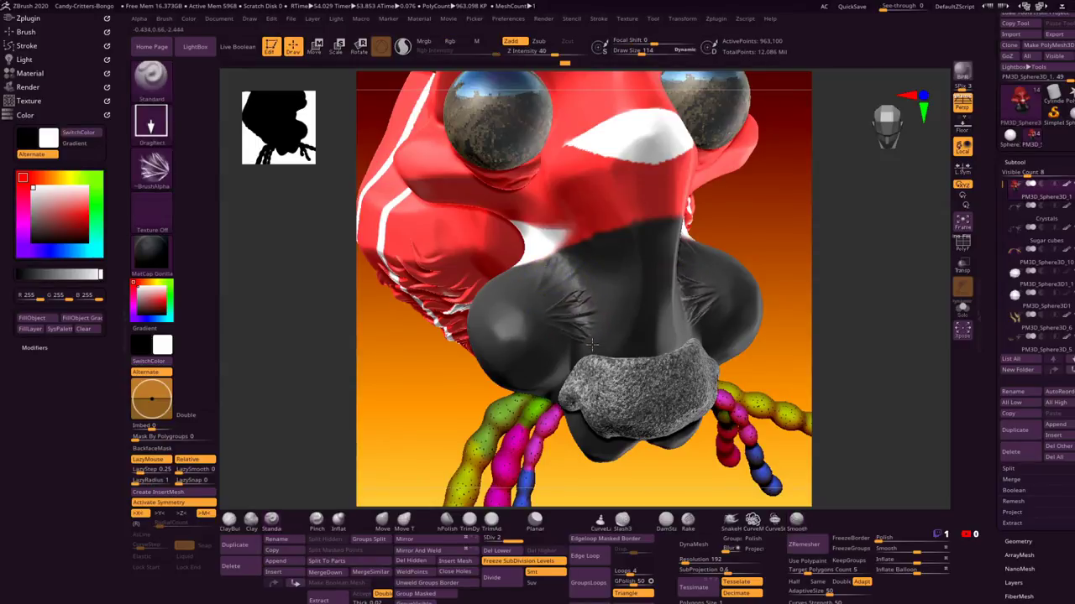
pyautogui.press('shift')
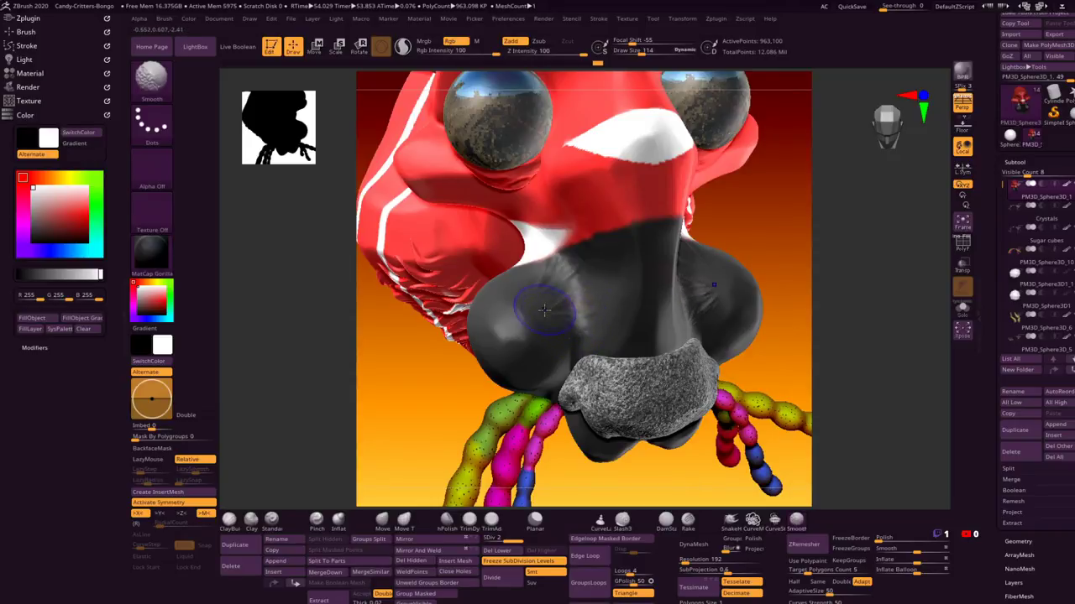
pyautogui.moveTo(542, 291); pyautogui.dragTo(581, 266, button='right')
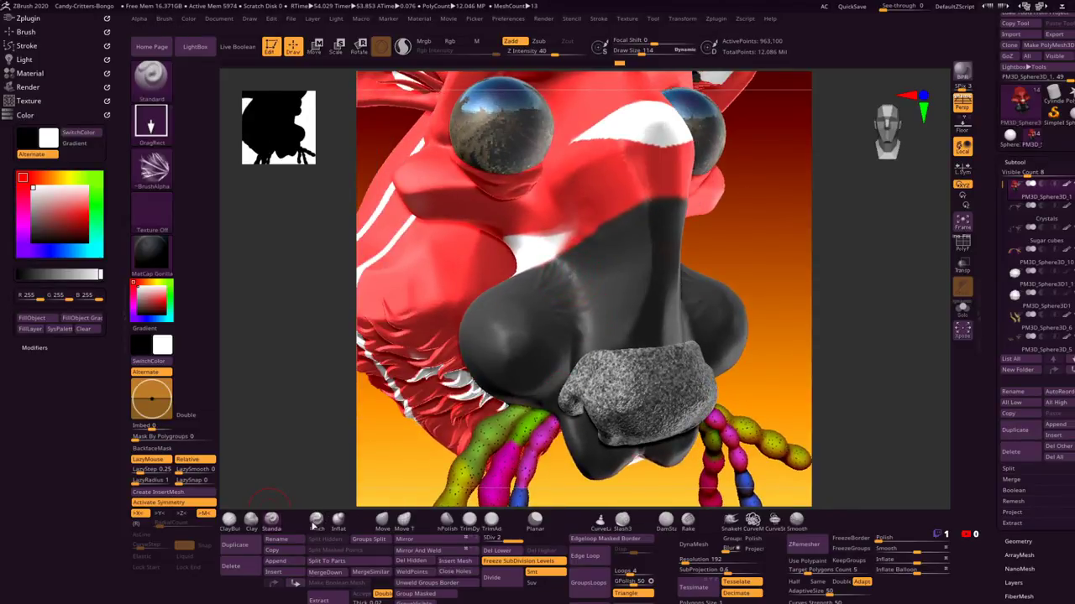
# Step: Pick the Inflate brush and make the PM3D_Sphere3D_3 nose pad the active subtool
pyautogui.click(338, 520)
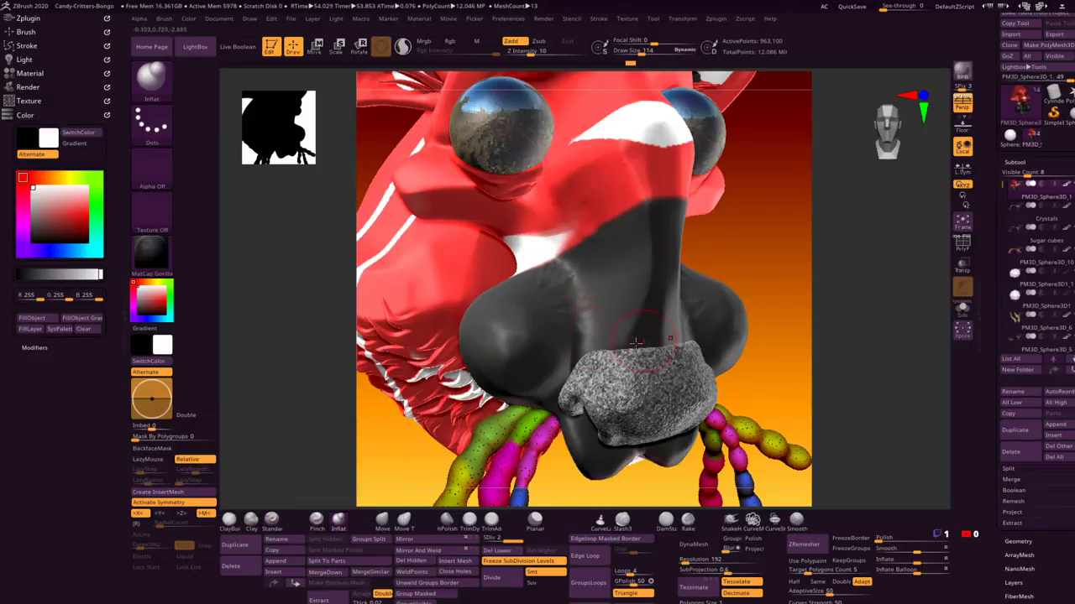
pyautogui.moveTo(744, 256); pyautogui.dragTo(529, 356)
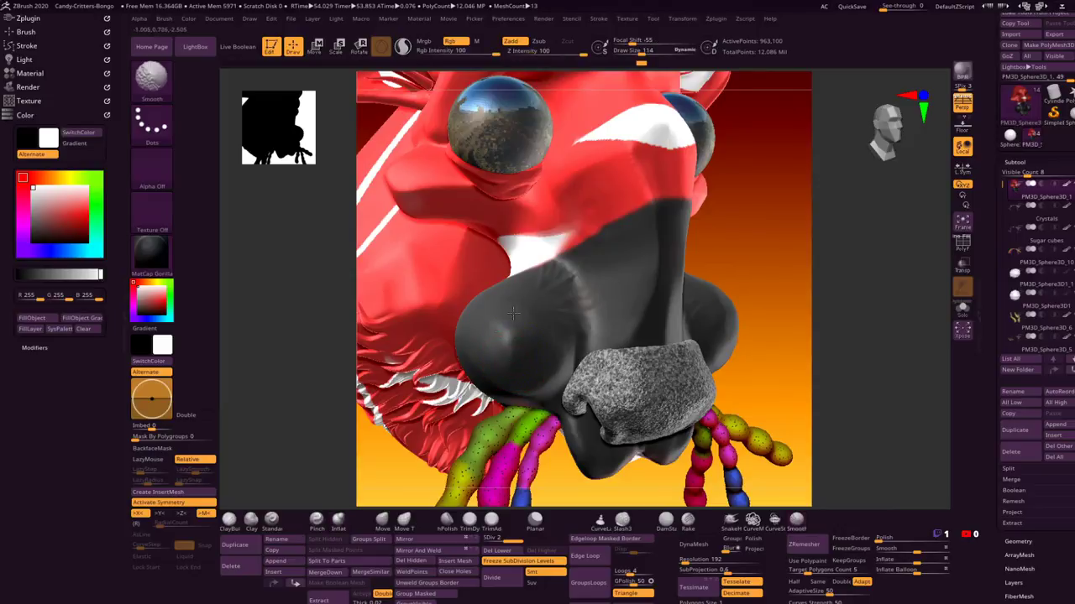
pyautogui.moveTo(765, 290); pyautogui.dragTo(703, 298)
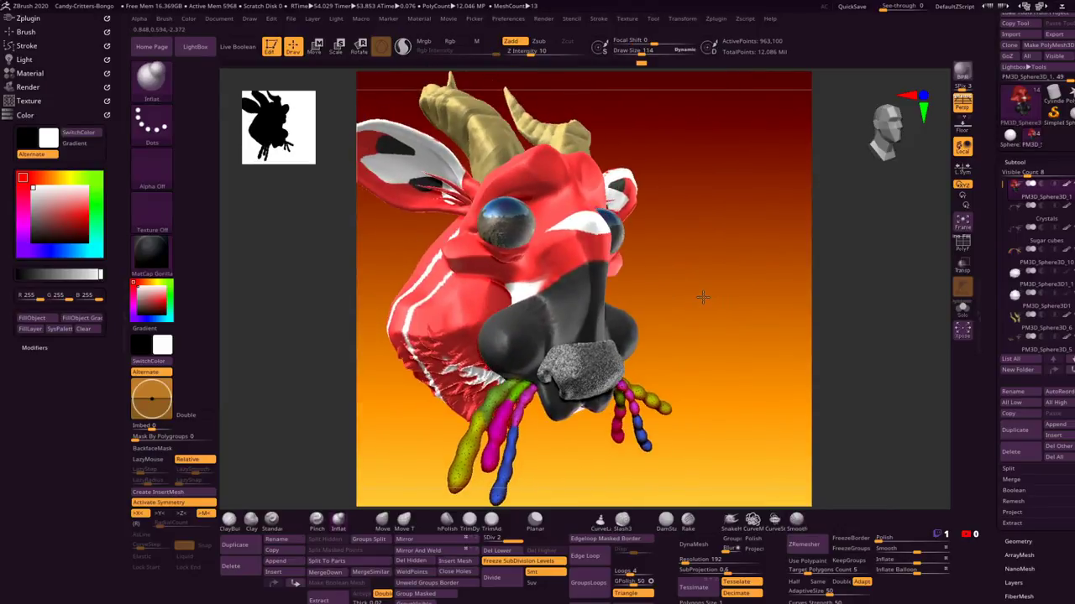
pyautogui.keyDown('alt'); pyautogui.click(603, 369); pyautogui.keyUp('alt')
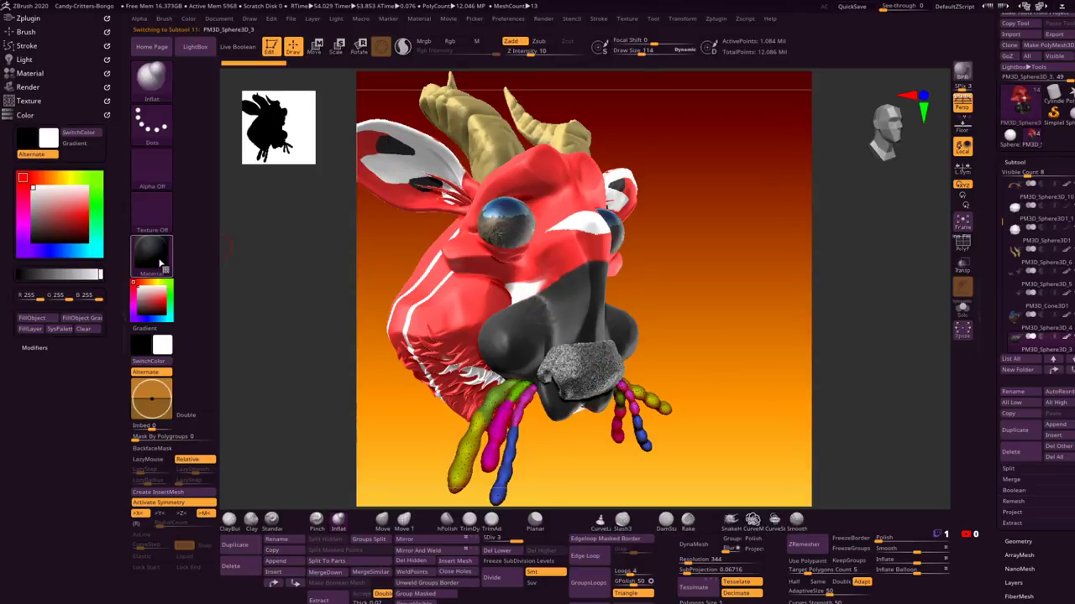
# Step: Fill the nose pad with test colours (white, magenta), ending on dark grey
pyautogui.click(32, 318)
pyautogui.press('ctrl')
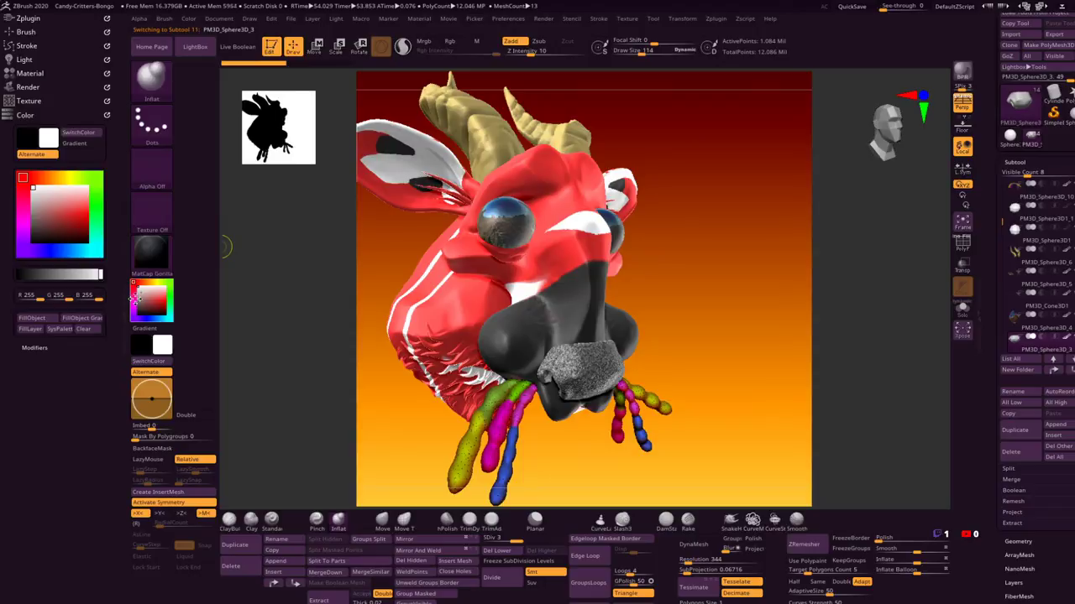
pyautogui.moveTo(34, 187); pyautogui.dragTo(87, 215)
pyautogui.click(22, 227)
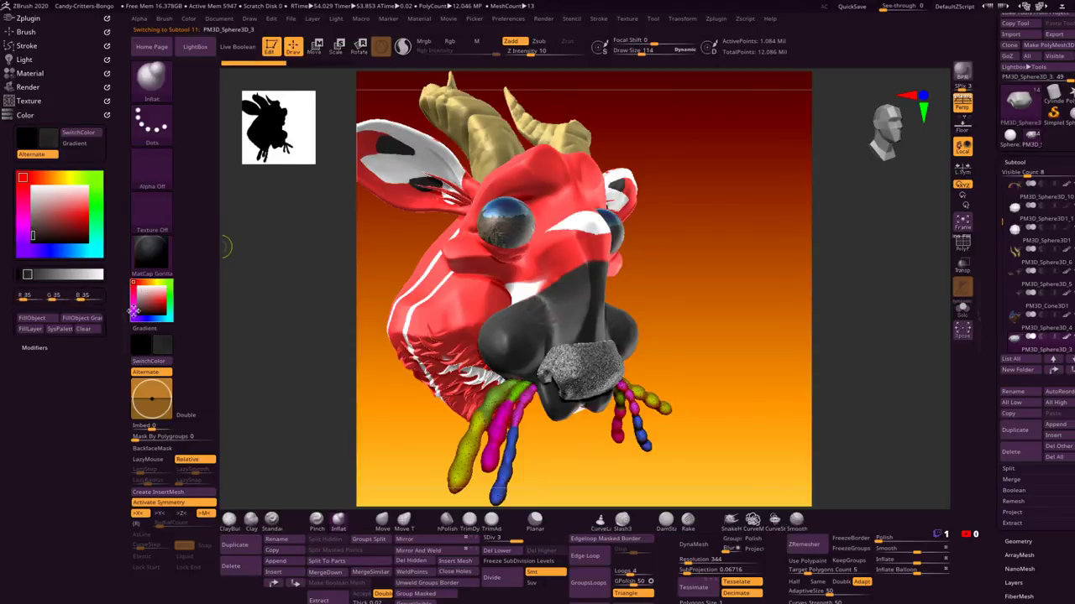
pyautogui.click(34, 318)
pyautogui.moveTo(143, 304); pyautogui.dragTo(137, 309)
pyautogui.click(34, 318)
# Step: Apply the Chrome A material to the nose pad with colour painting enabled
pyautogui.click(148, 264)
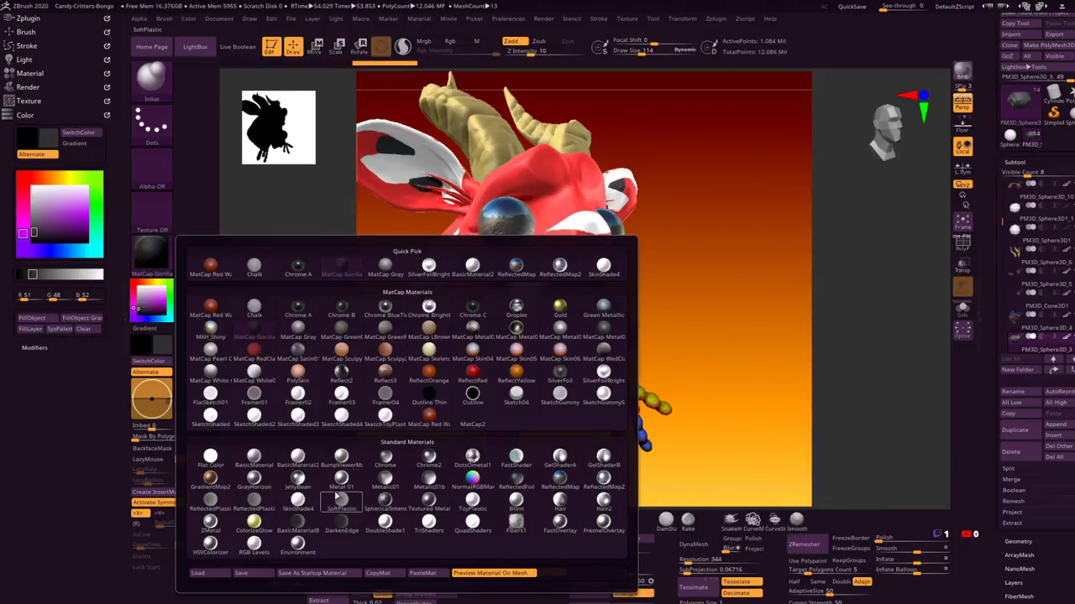
pyautogui.click(302, 312)
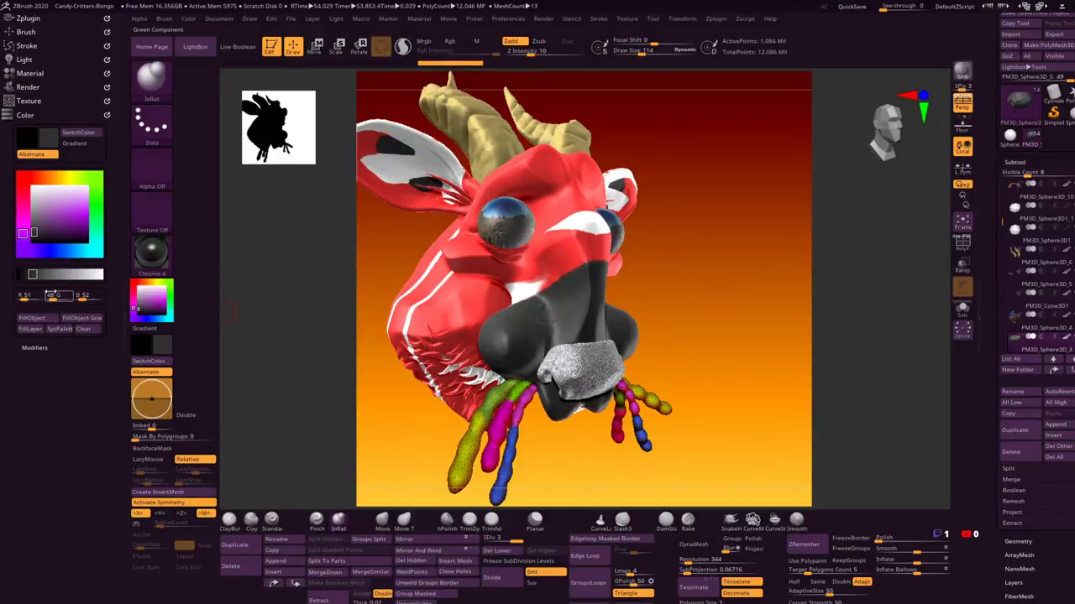
pyautogui.click(424, 41)
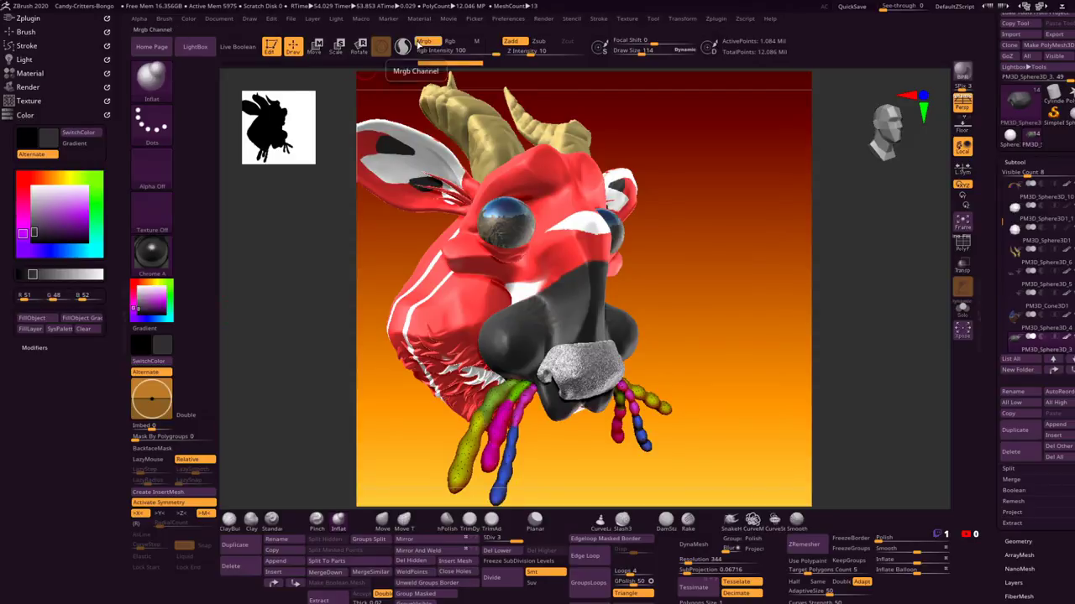
pyautogui.click(35, 319)
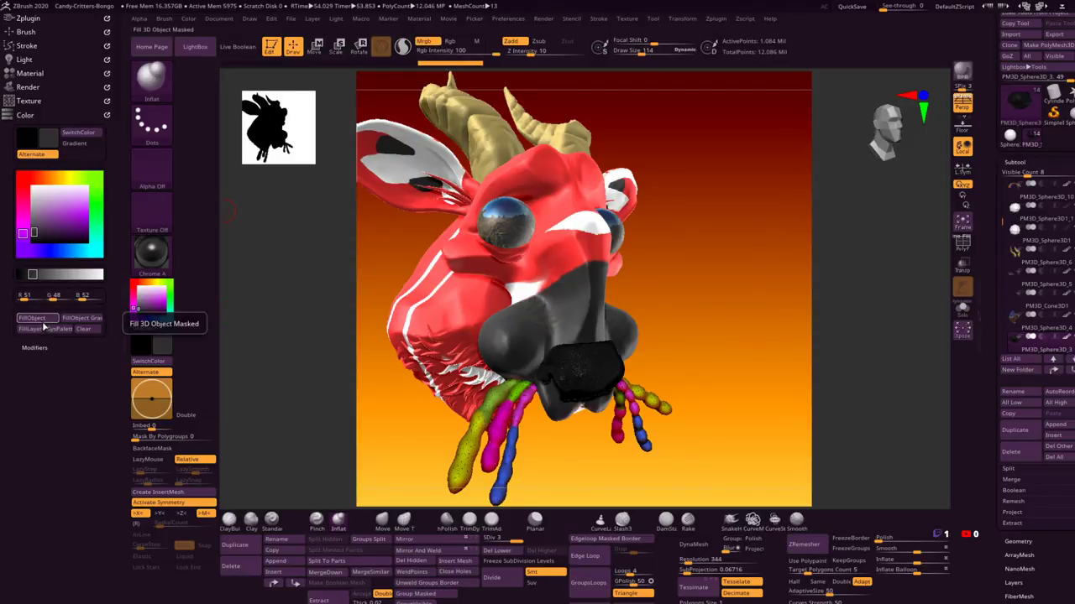
# Step: Set Chrome A's Cavity Transition to -1 and bring up the full material library
pyautogui.click(42, 75)
pyautogui.click(37, 277)
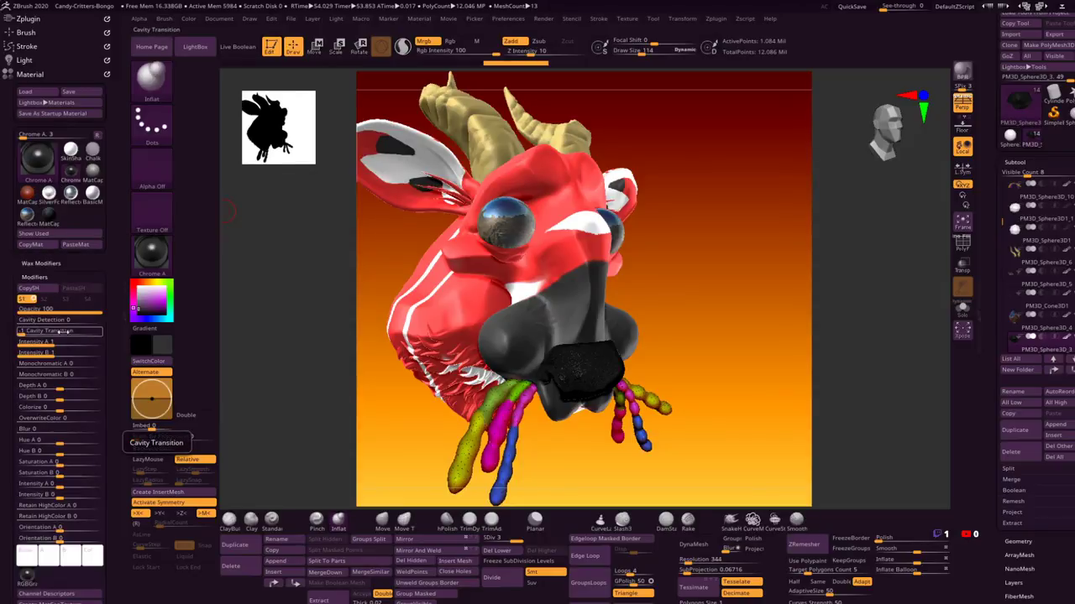
pyautogui.moveTo(14, 316)
pyautogui.mouseDown()
pyautogui.moveTo(13, 286)
pyautogui.moveTo(14, 300)
pyautogui.mouseUp()
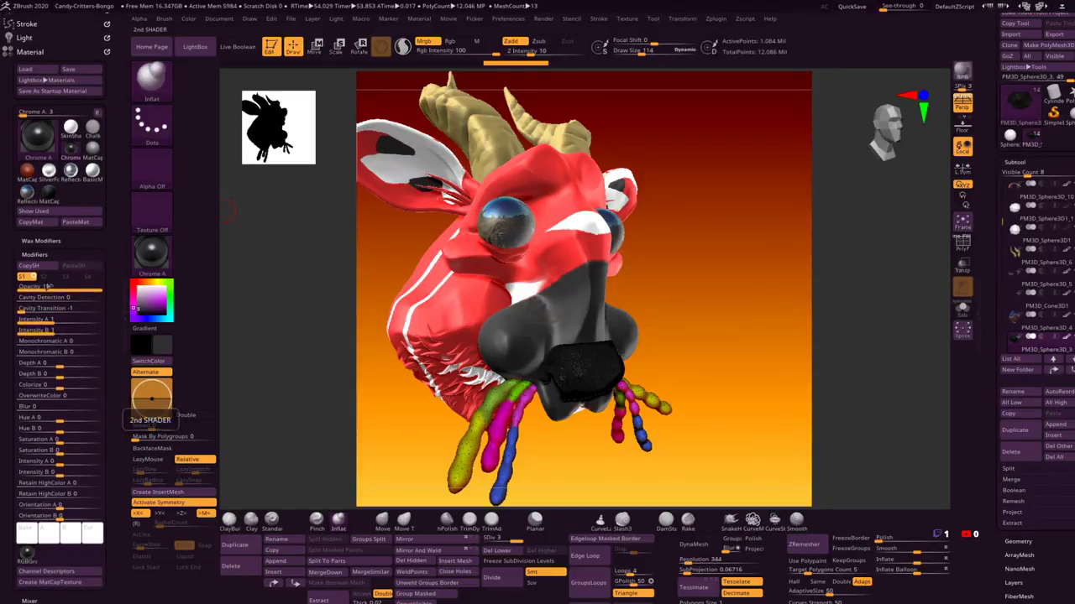
pyautogui.moveTo(12, 336); pyautogui.dragTo(12, 320)
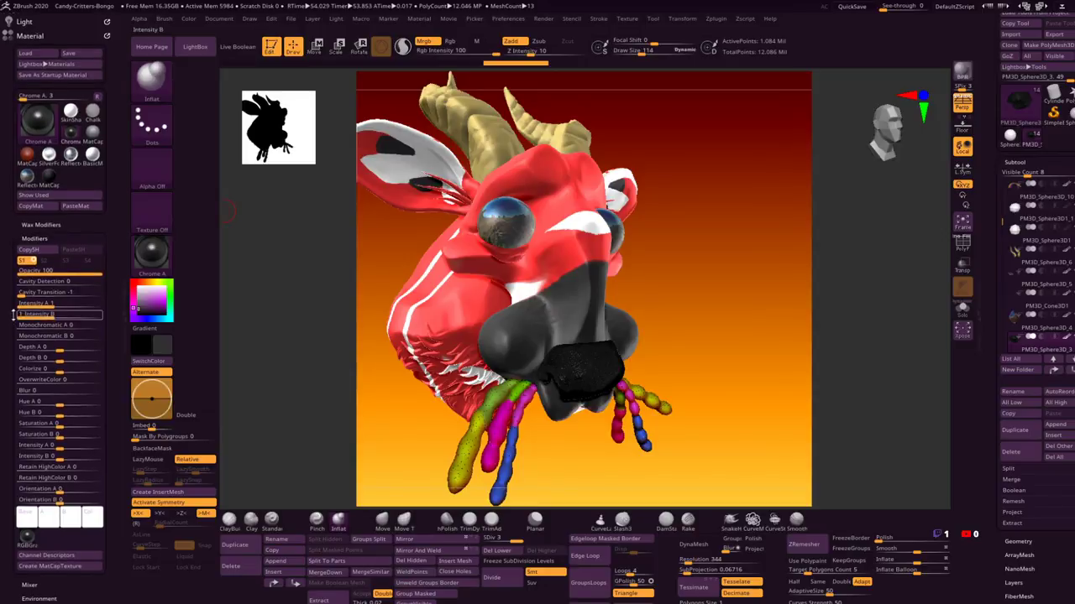
pyautogui.click(151, 263)
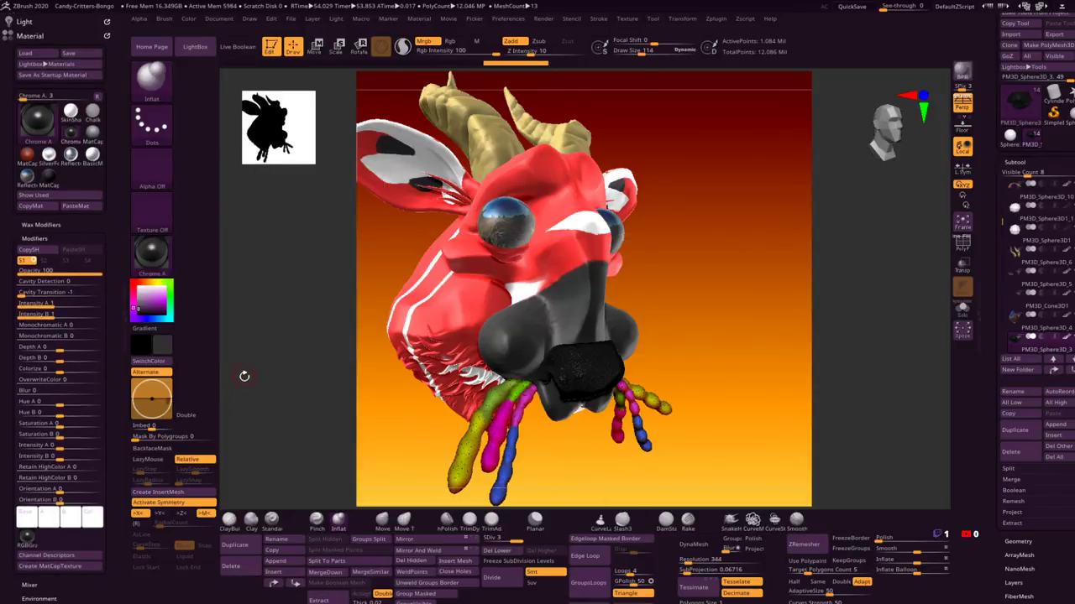
pyautogui.moveTo(343, 460)
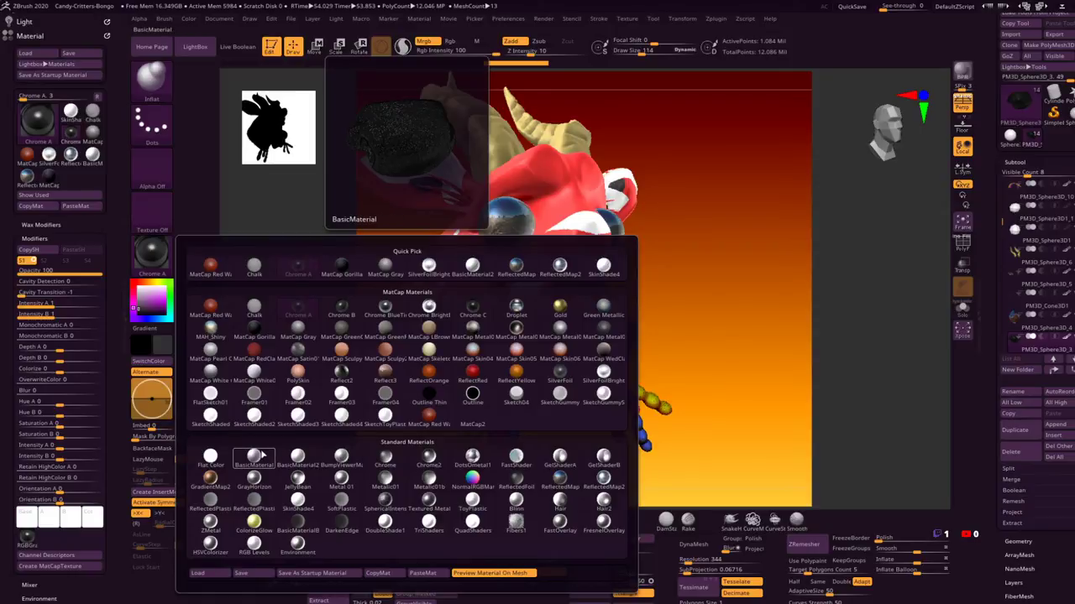
# Step: Pick BasicMaterial and fill the nose pad with it in grey
pyautogui.click(260, 456)
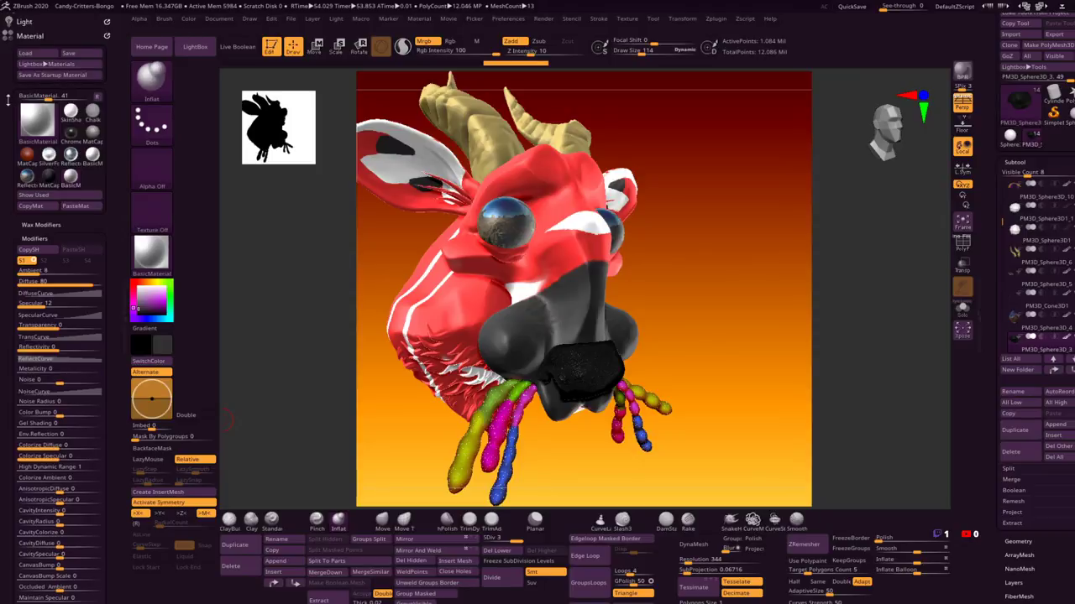
pyautogui.scroll(2, 8, 102)
pyautogui.click(30, 45)
pyautogui.click(31, 46)
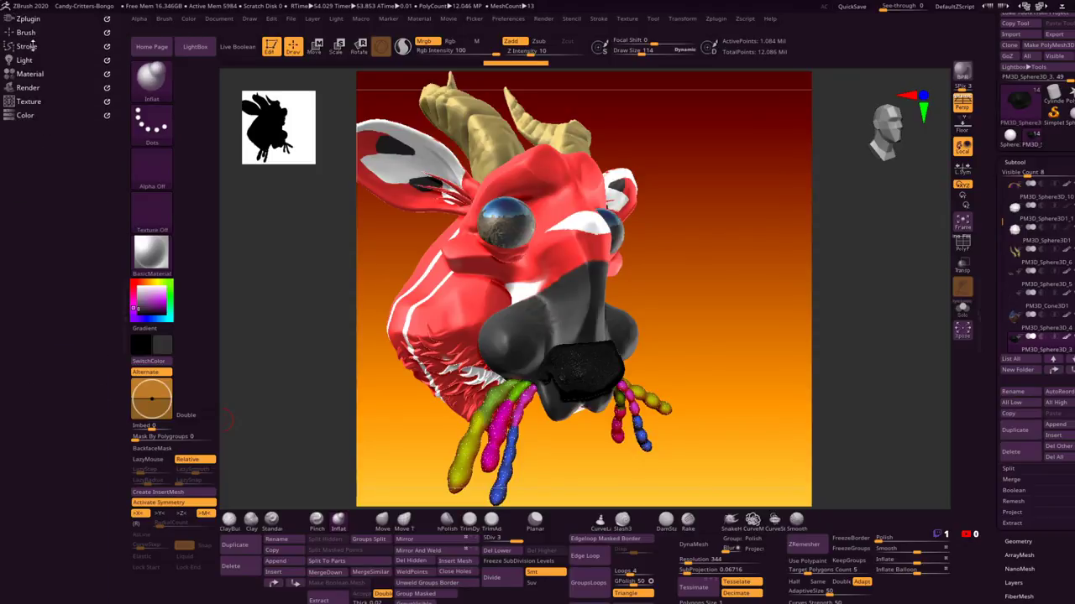
pyautogui.click(25, 116)
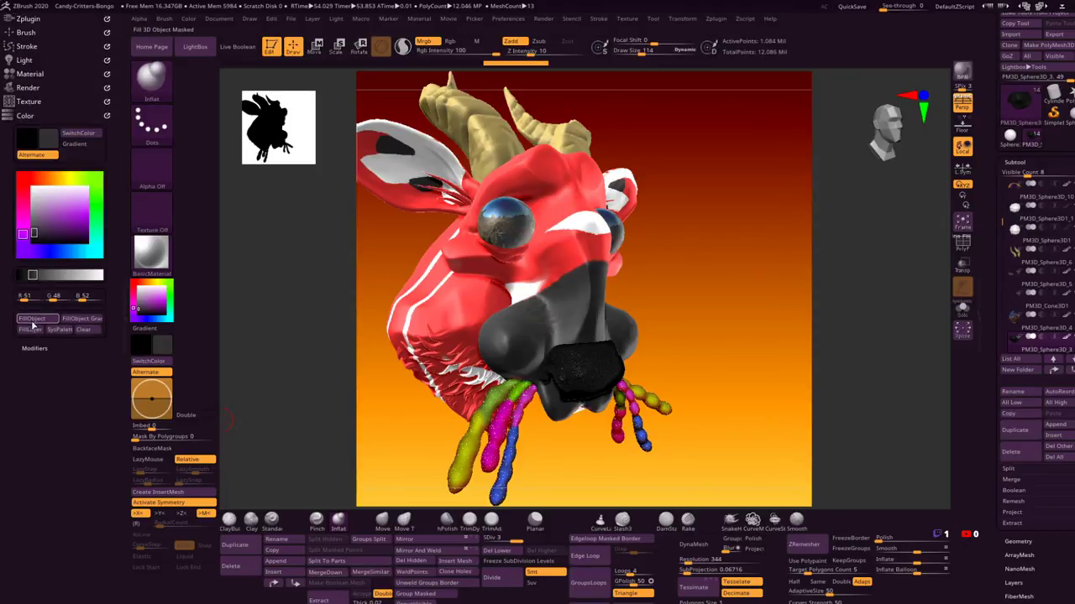
pyautogui.click(39, 320)
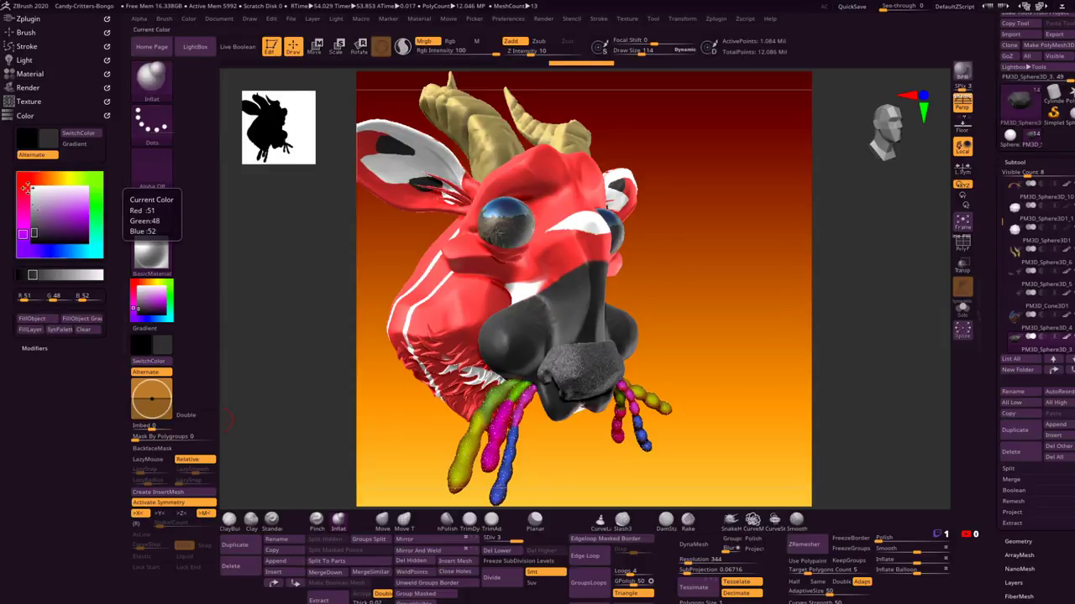
# Step: Set BasicMaterial's Specular to 13 and reopen the material library
pyautogui.click(31, 74)
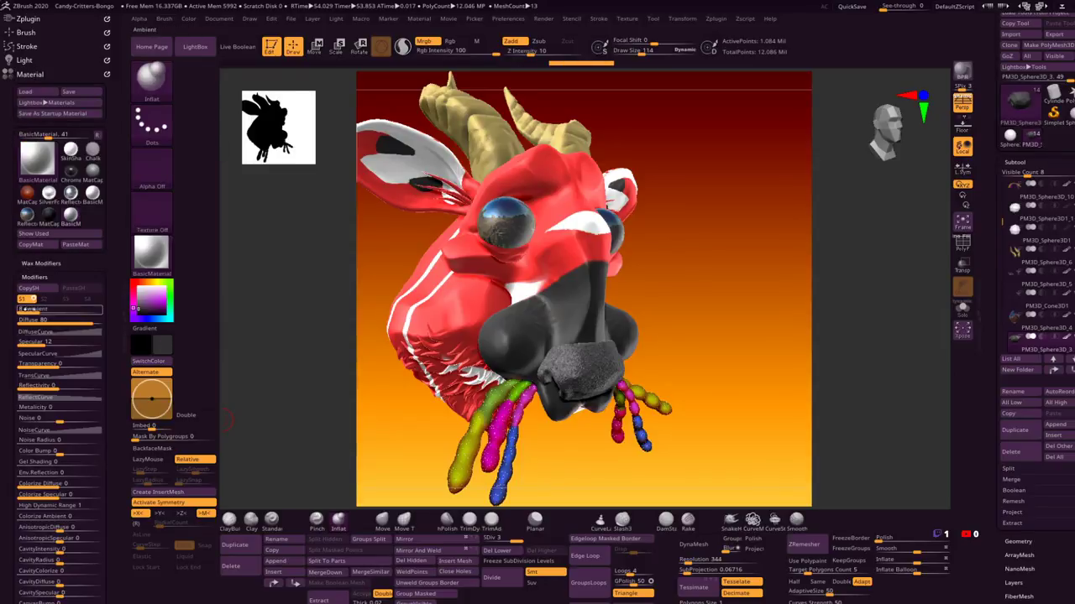
pyautogui.moveTo(52, 342)
pyautogui.mouseDown()
pyautogui.moveTo(75, 344)
pyautogui.moveTo(51, 344)
pyautogui.mouseUp()
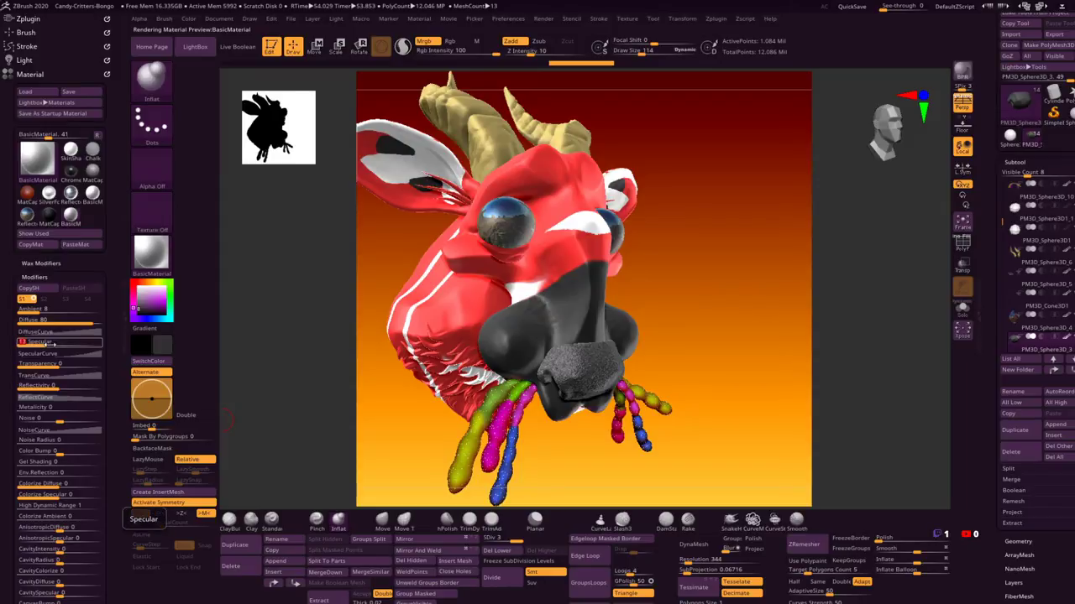
pyautogui.click(151, 256)
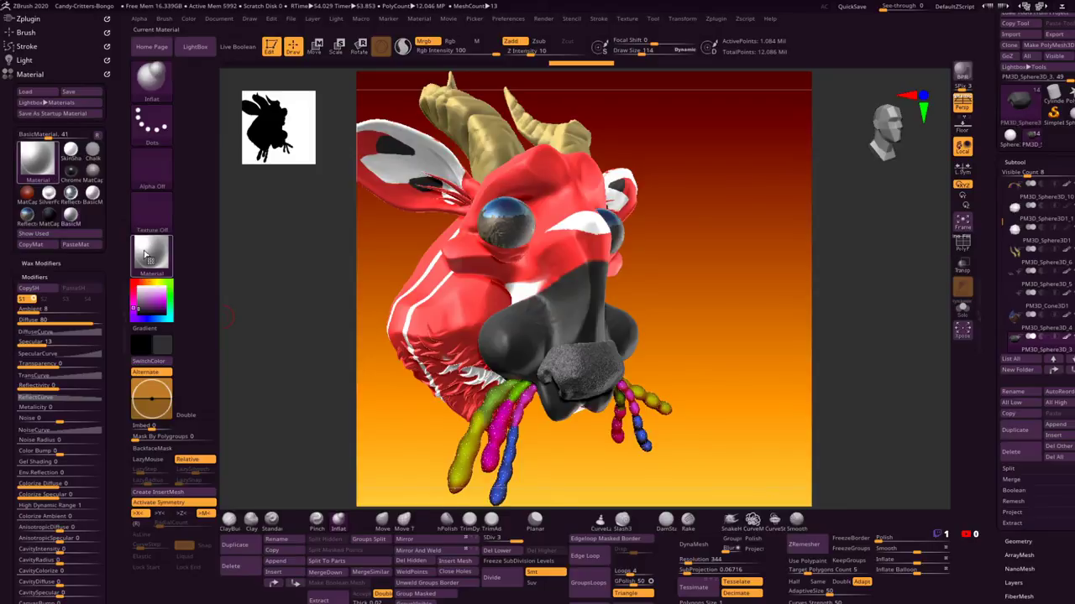
pyautogui.click(151, 259)
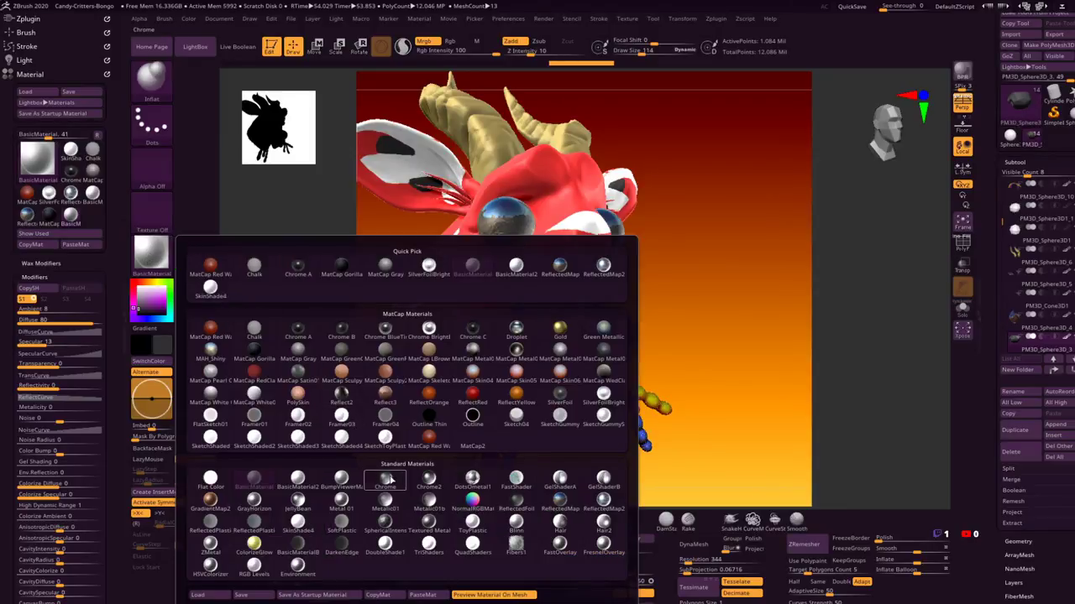
# Step: Fill the nose pad with ReflectedFoil and raise its Specular to 25
pyautogui.click(515, 502)
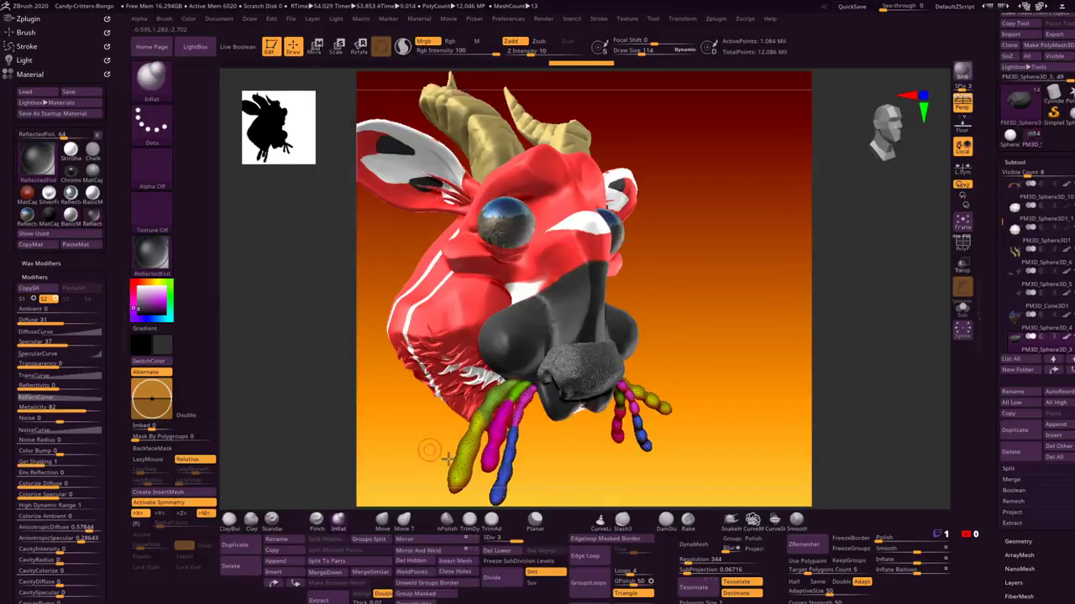
pyautogui.click(31, 74)
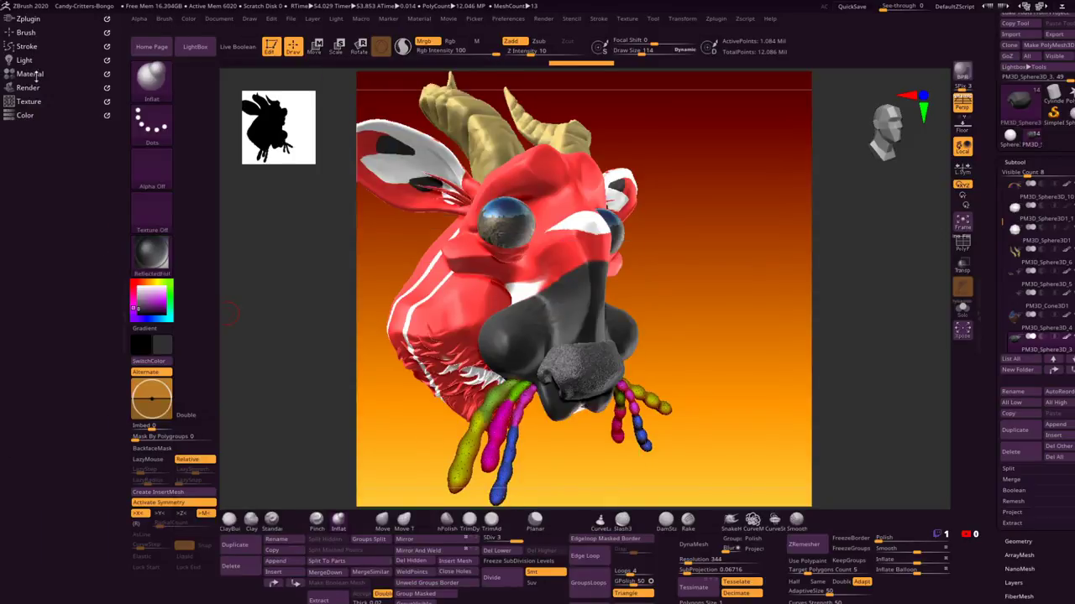
pyautogui.click(27, 116)
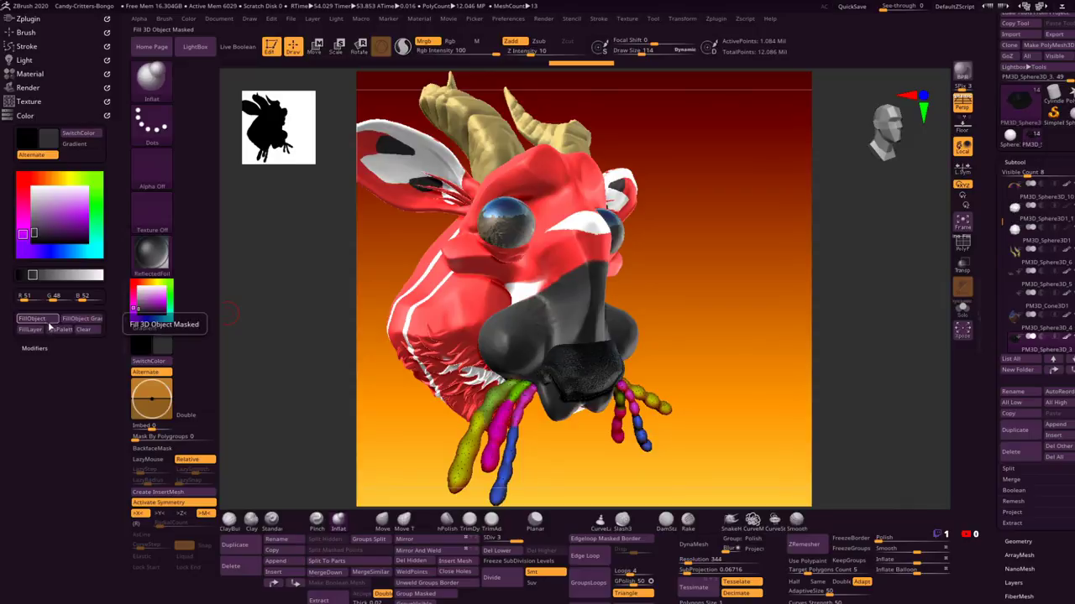
pyautogui.click(32, 74)
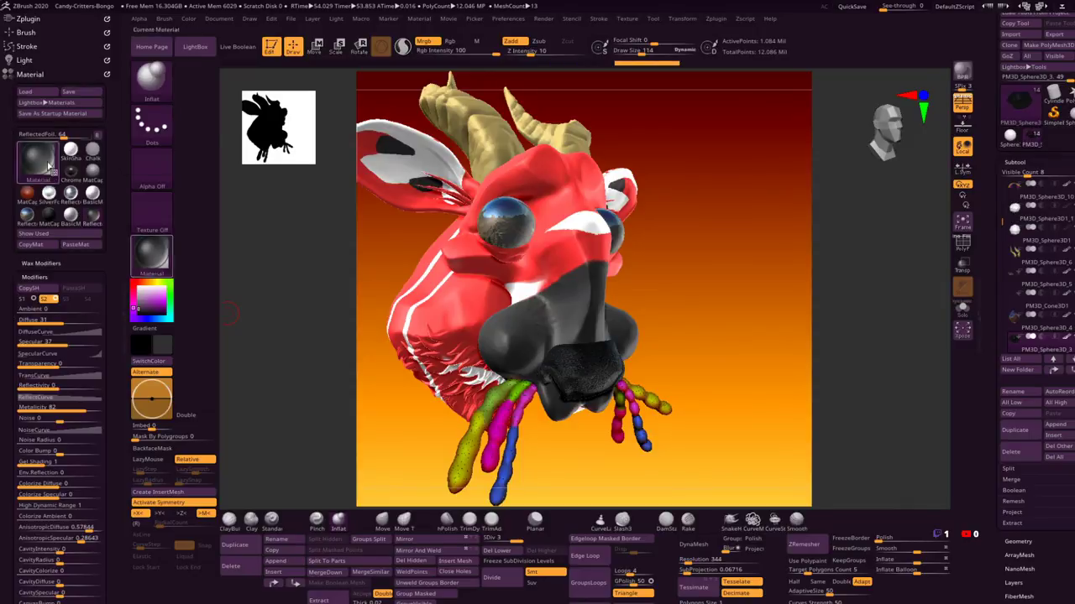
pyautogui.scroll(-2, 8, 307)
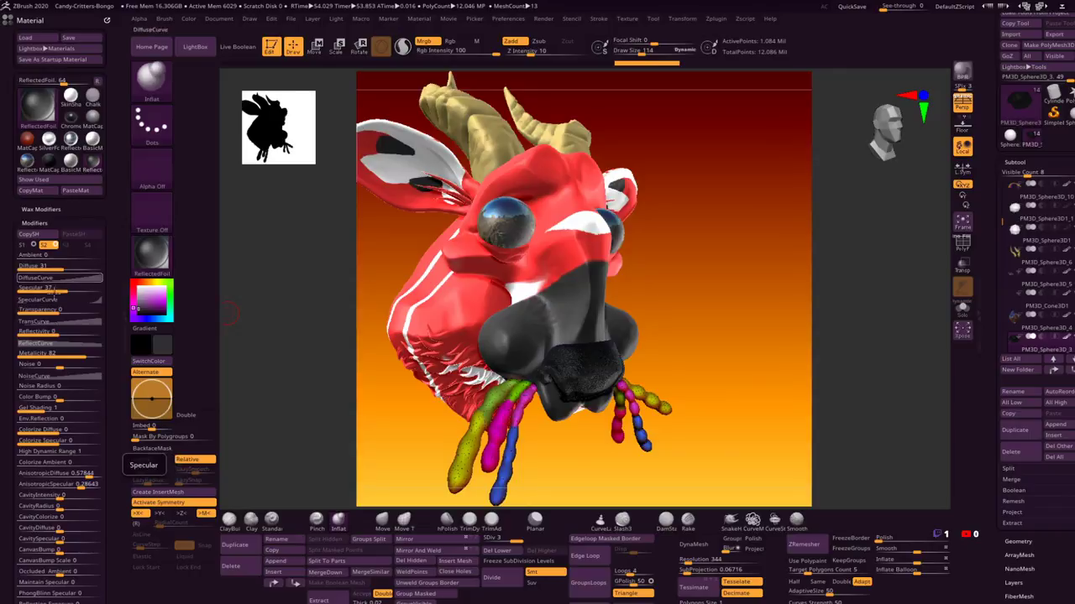
pyautogui.moveTo(62, 290)
pyautogui.mouseDown()
pyautogui.moveTo(73, 289)
pyautogui.moveTo(56, 290)
pyautogui.mouseUp()
pyautogui.moveTo(52, 289); pyautogui.dragTo(74, 268)
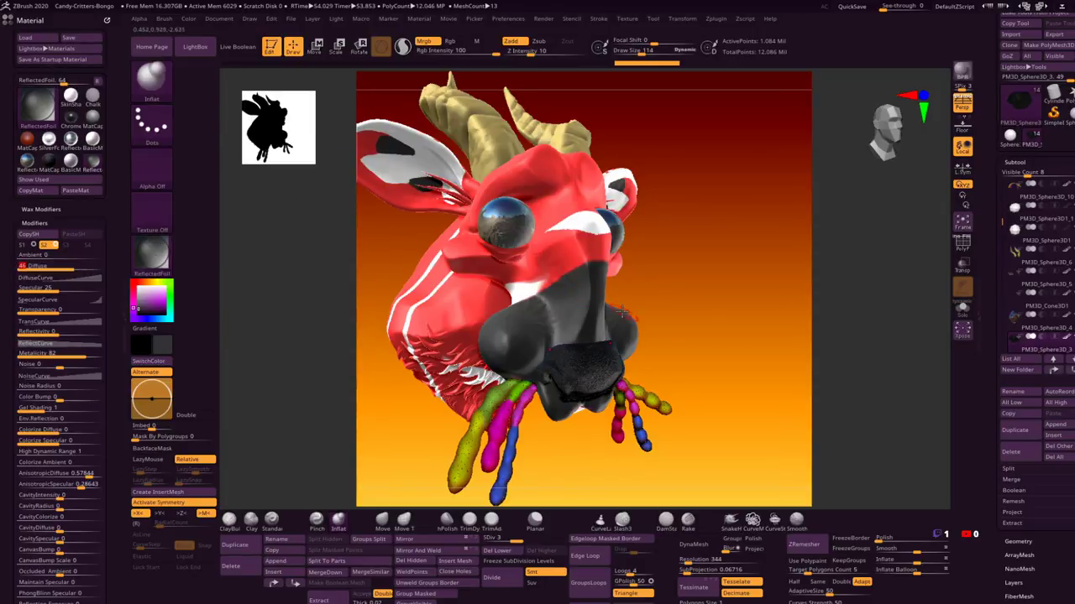
# Step: Turn the head to inspect the glossy foil nose pad from the right and front
pyautogui.moveTo(704, 323)
pyautogui.mouseDown()
pyautogui.moveTo(697, 304)
pyautogui.moveTo(731, 327)
pyautogui.moveTo(717, 319)
pyautogui.moveTo(722, 305)
pyautogui.moveTo(714, 312)
pyautogui.moveTo(734, 307)
pyautogui.moveTo(708, 314)
pyautogui.mouseUp()
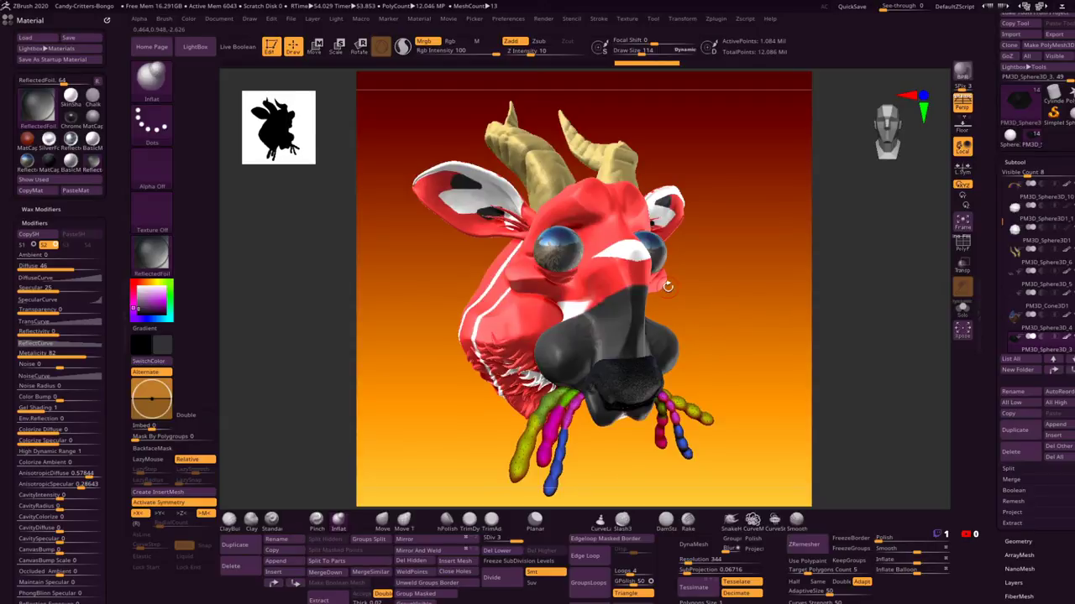
pyautogui.moveTo(696, 321)
pyautogui.mouseDown()
pyautogui.moveTo(717, 321)
pyautogui.moveTo(705, 316)
pyautogui.moveTo(712, 313)
pyautogui.mouseUp()
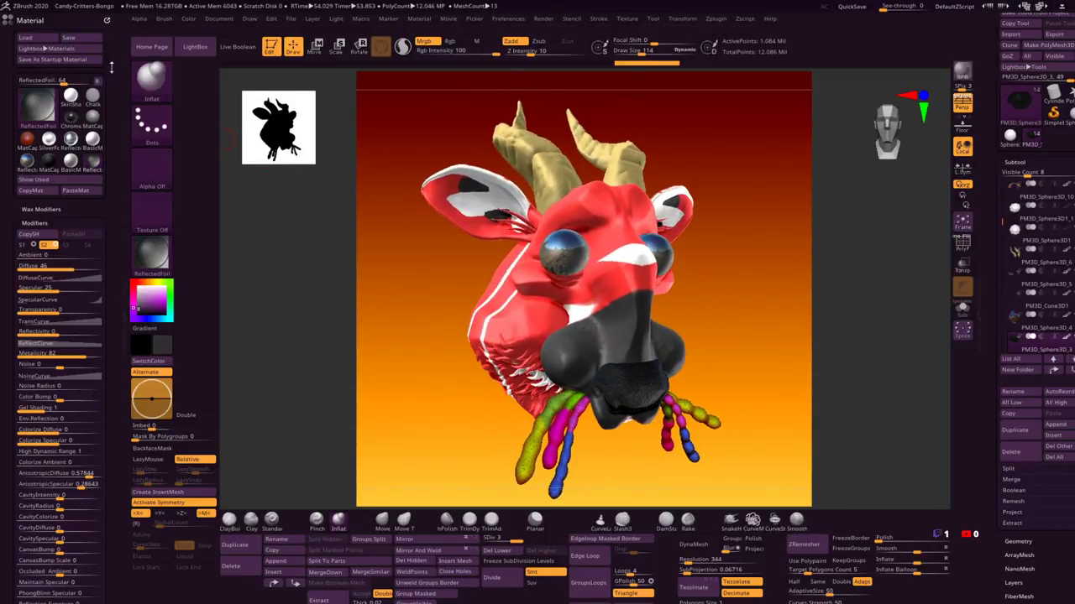
pyautogui.scroll(3, 16, 74)
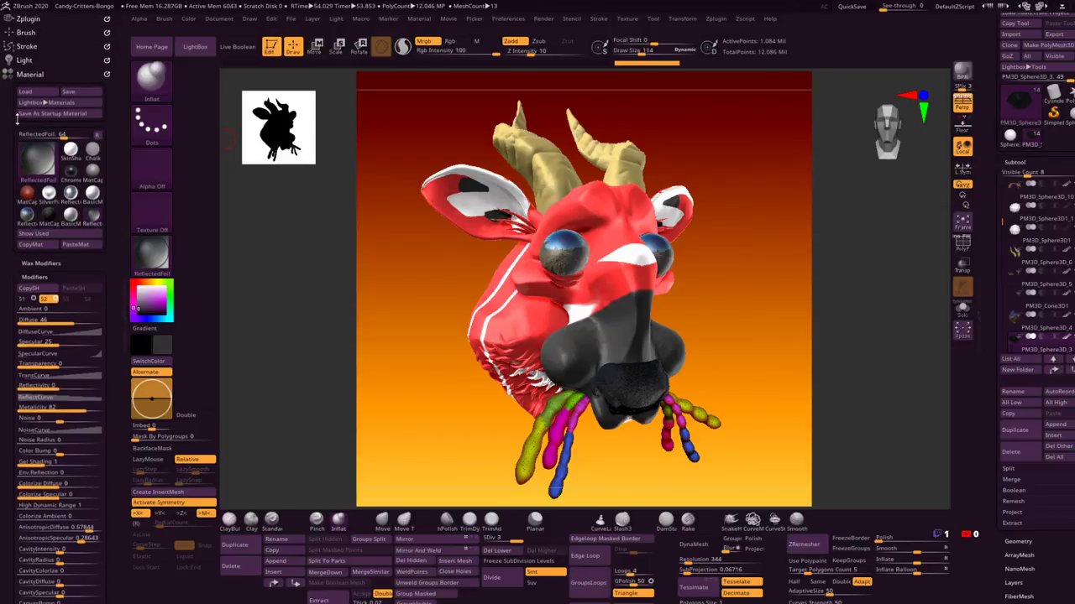
# Step: Raise the light Intensity to about 1.74 and choose Zplugin's Send To Photoshop CC
pyautogui.click(37, 74)
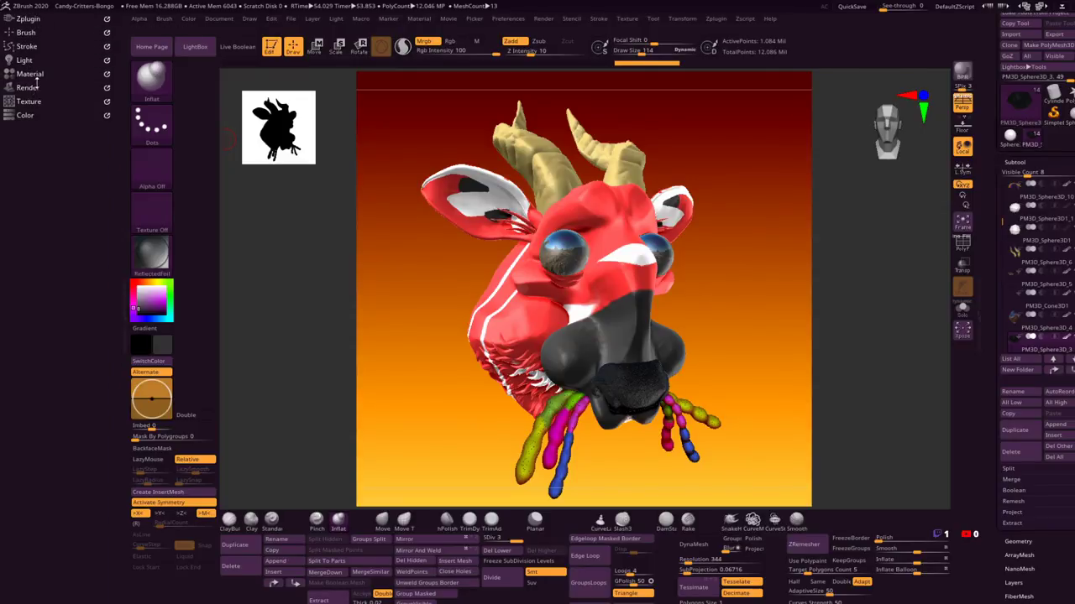
pyautogui.click(34, 87)
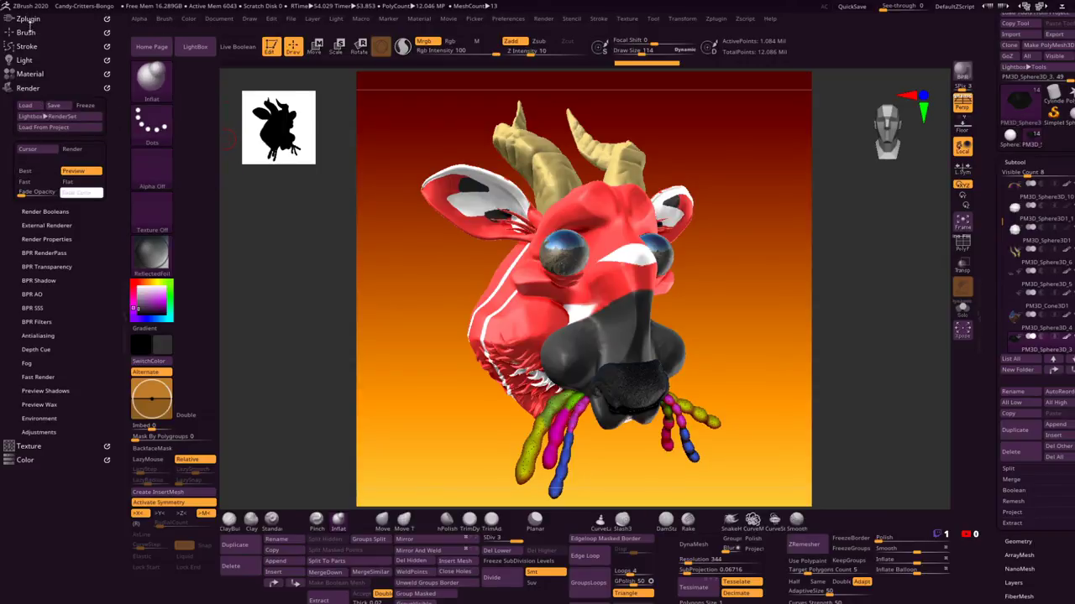
pyautogui.click(27, 61)
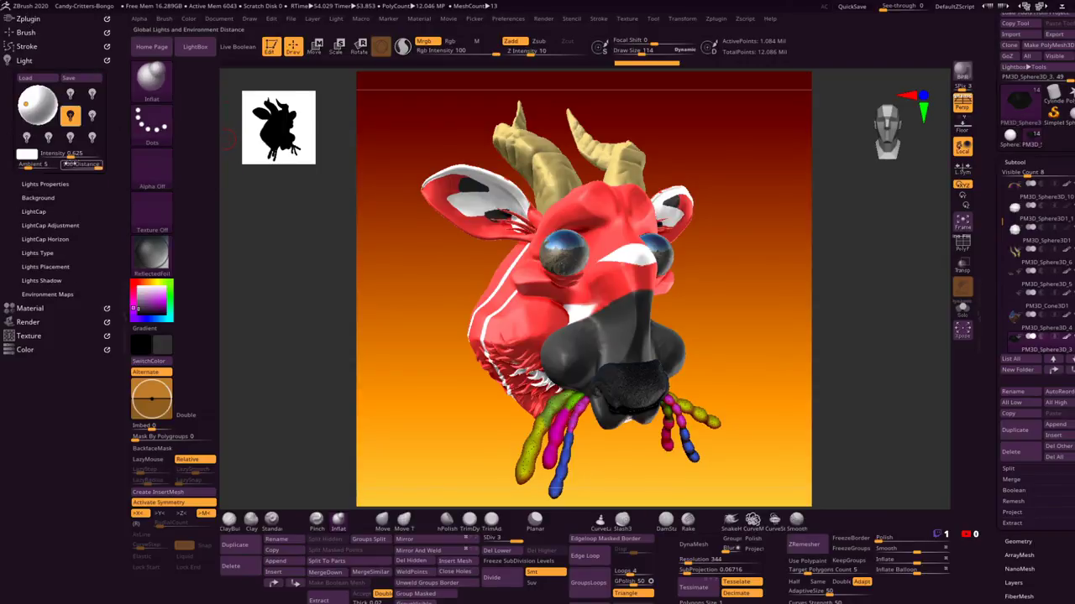
pyautogui.moveTo(70, 154); pyautogui.dragTo(78, 154)
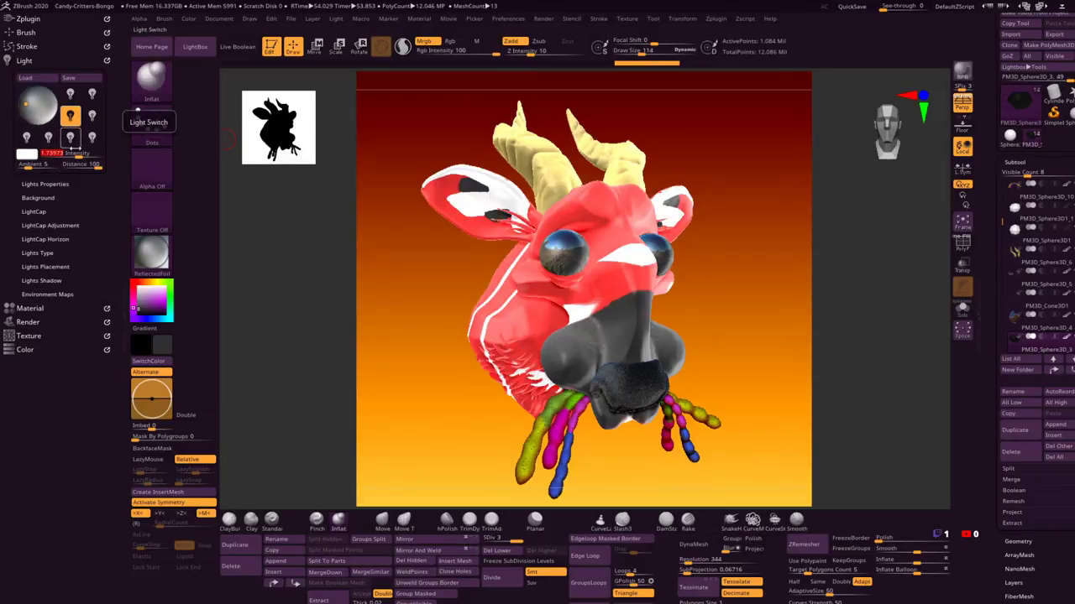
pyautogui.moveTo(78, 154); pyautogui.dragTo(77, 153)
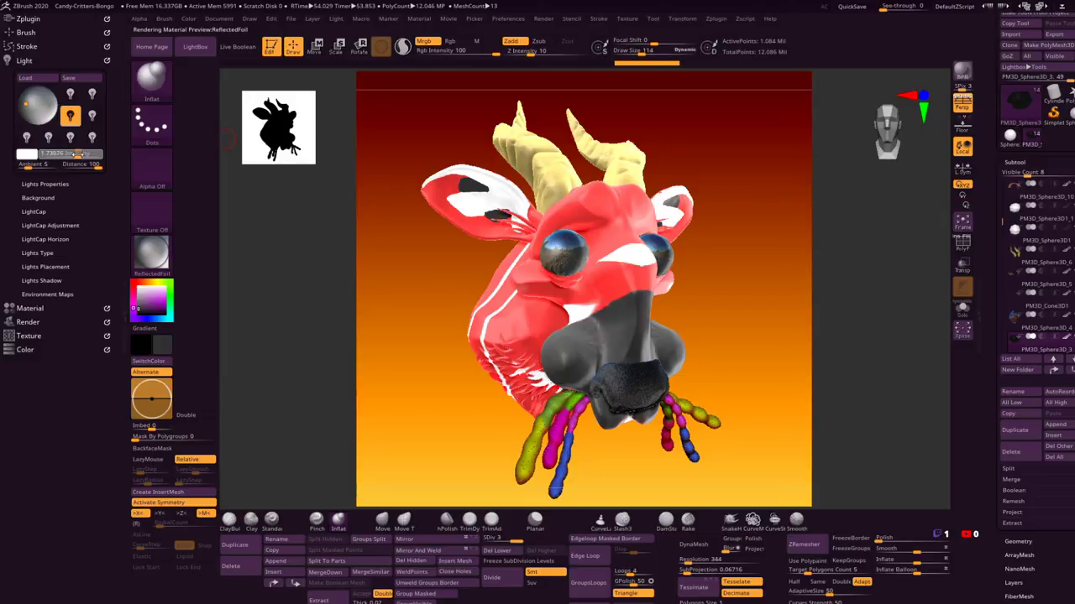
pyautogui.click(27, 18)
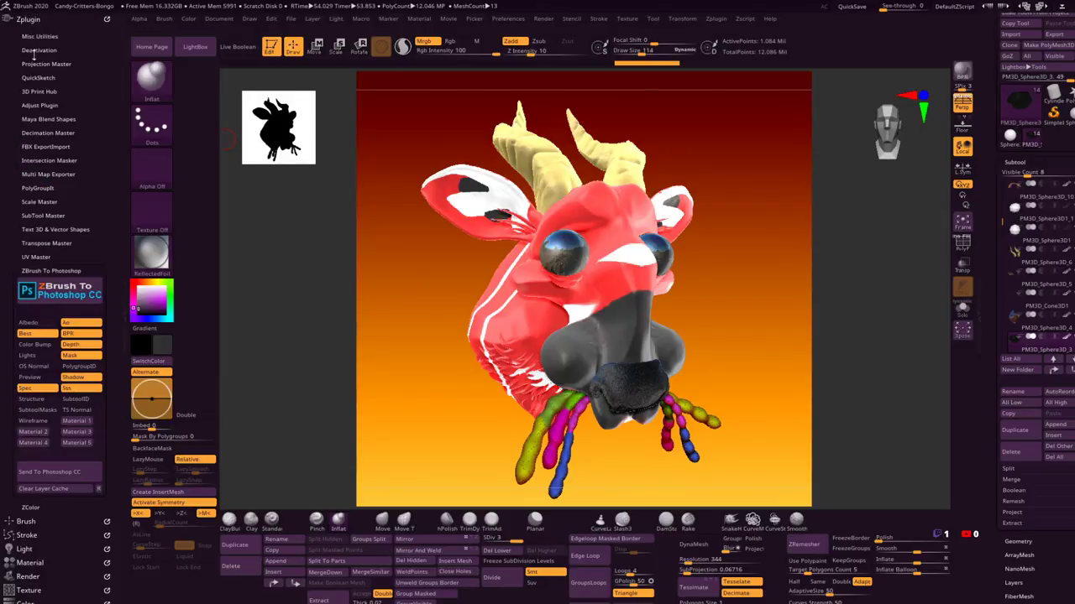
pyautogui.click(59, 472)
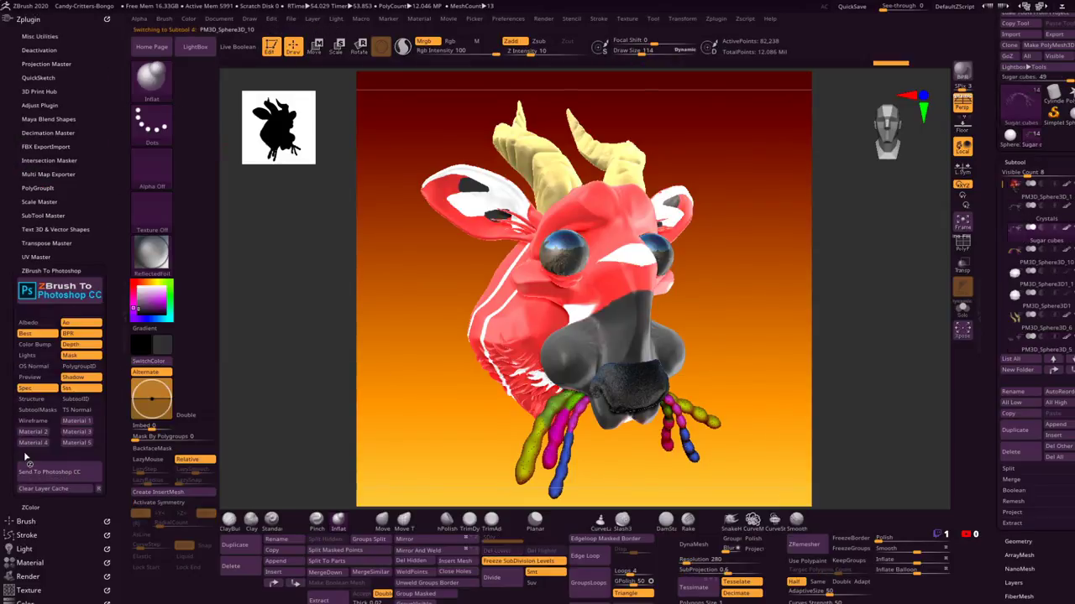
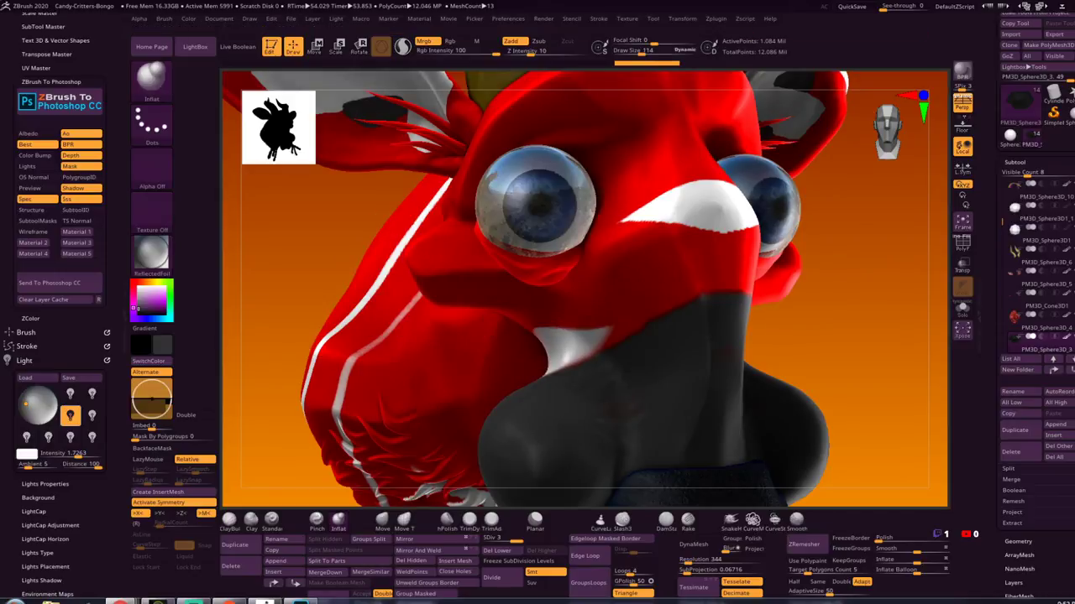
# Step: Exit the BPR render preview and drag the A-Z Animals browser window over ZBrush
pyautogui.press('Escape')
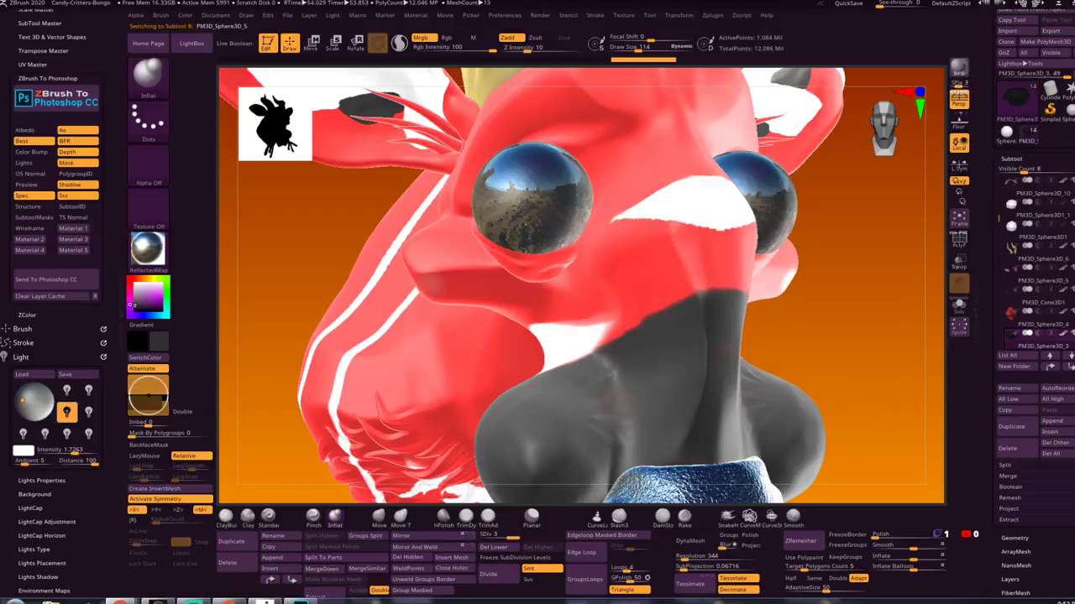
pyautogui.moveTo(1074, 252); pyautogui.dragTo(843, 81)
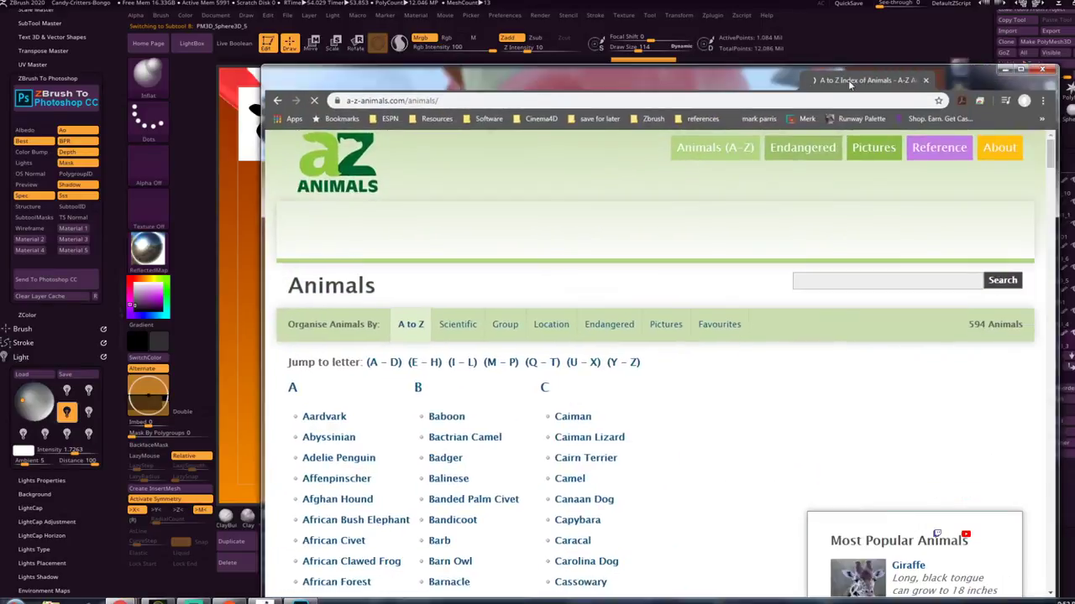
# Step: Maximize the A-Z Animals browser window and browse the site's Reference Articles page
pyautogui.doubleClick(842, 81)
pyautogui.click(843, 79)
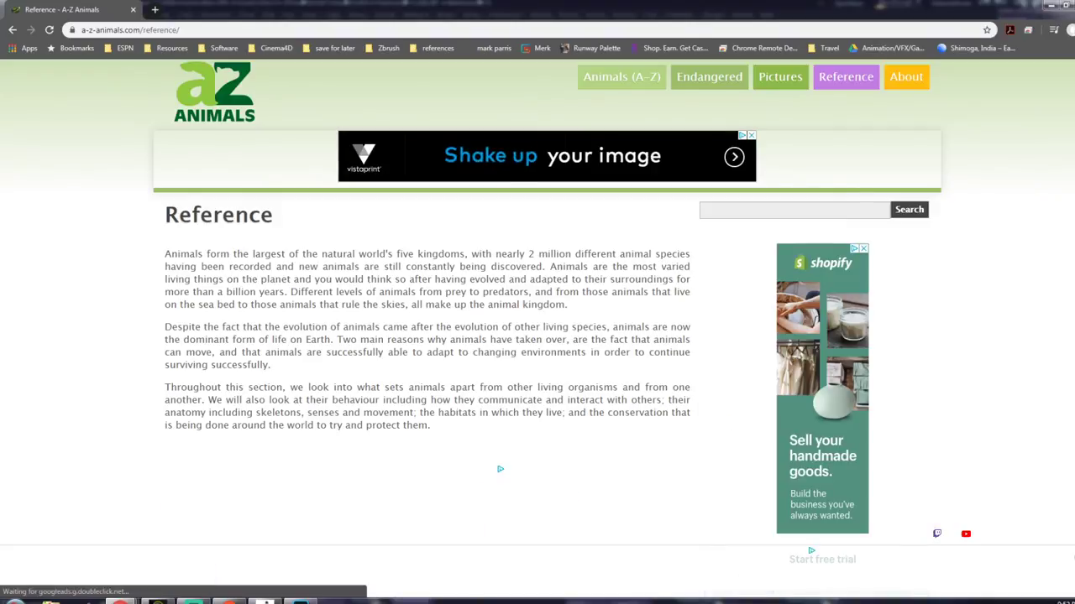
pyautogui.scroll(-1, 537, 328)
pyautogui.scroll(-4, 538, 327)
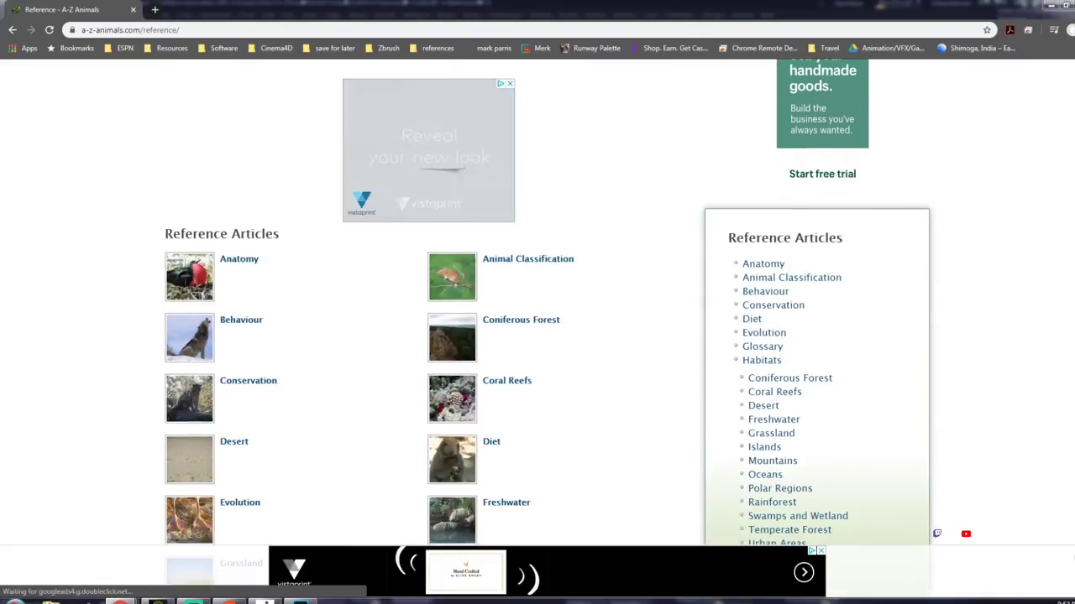
pyautogui.scroll(6, 538, 328)
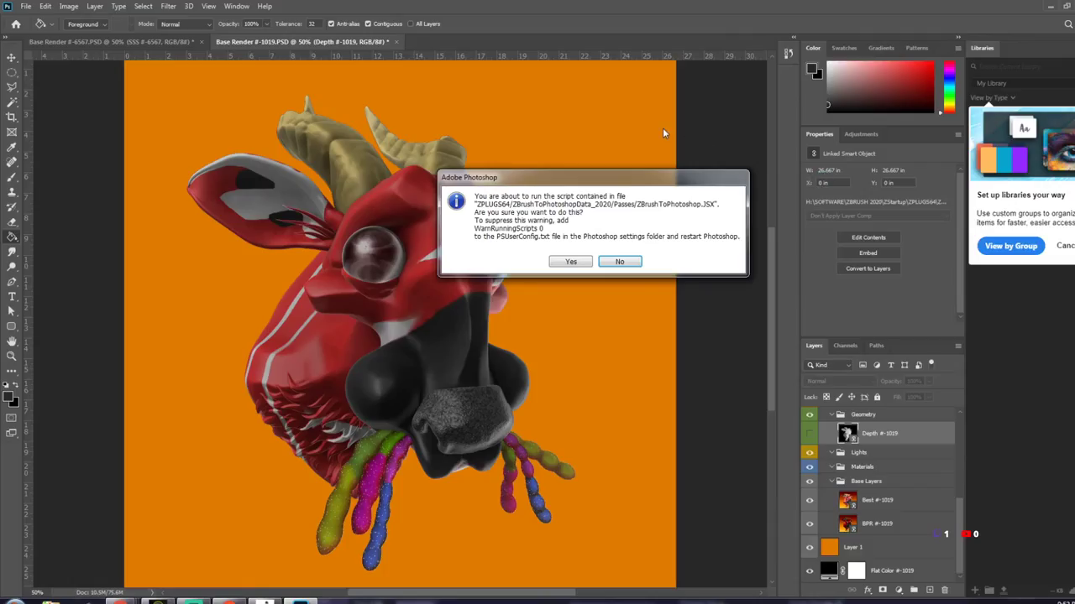
# Step: Approve the ZBrushToPhotoshop script, inspect the Base Render #-1616 layer groups, then minimize Photoshop
pyautogui.click(572, 264)
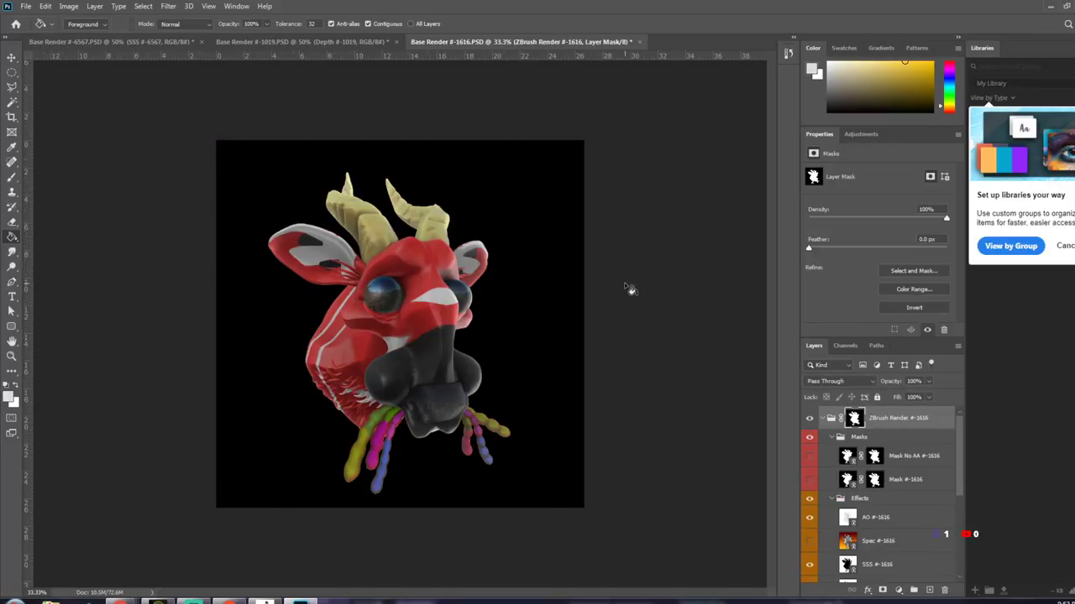
pyautogui.moveTo(957, 451); pyautogui.dragTo(976, 539)
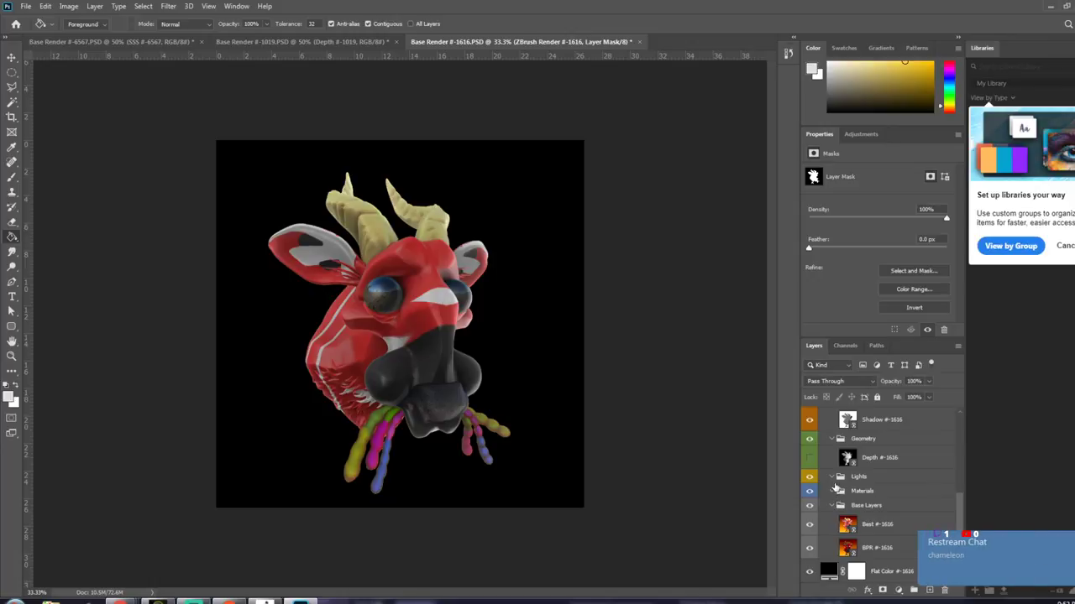
pyautogui.scroll(2, 965, 504)
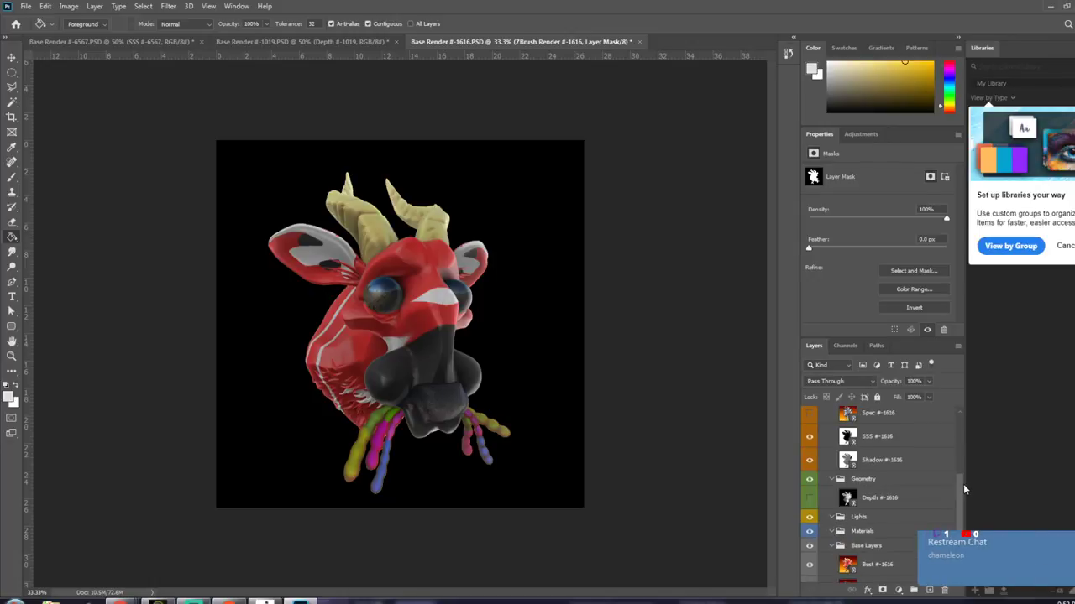
pyautogui.moveTo(963, 490); pyautogui.dragTo(964, 418)
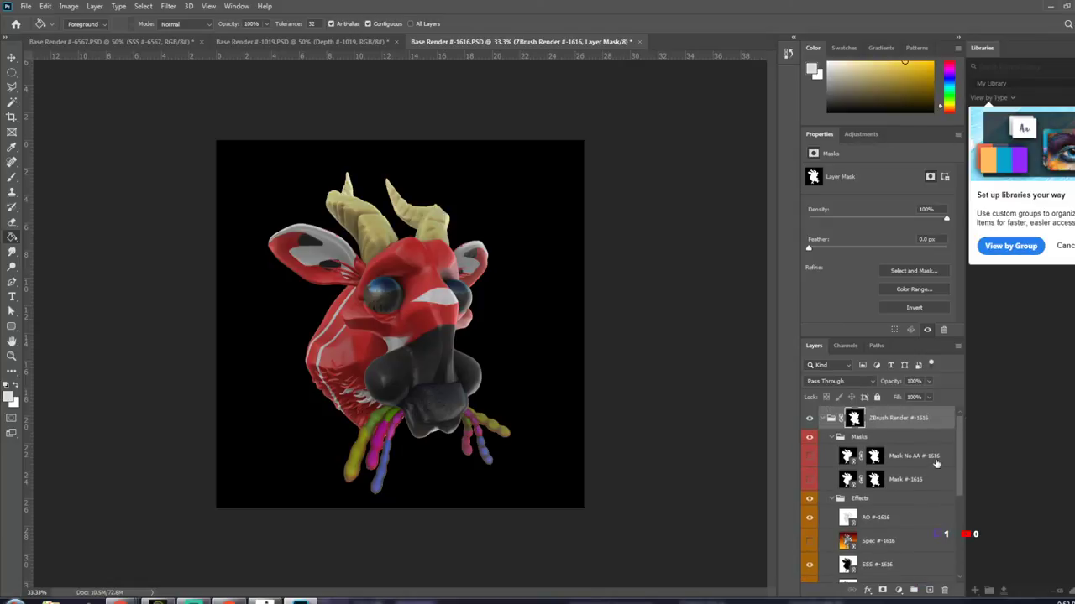
pyautogui.click(1050, 7)
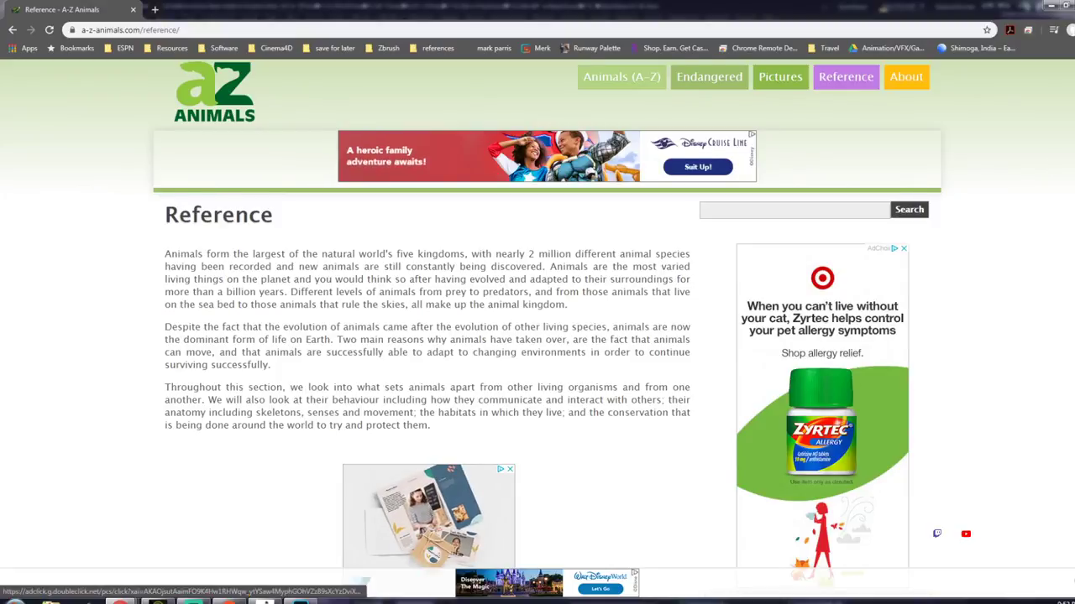
# Step: Open the A to Z Index of Animals and scroll from Abyssinian down to Common Loon
pyautogui.scroll(-6, 537, 336)
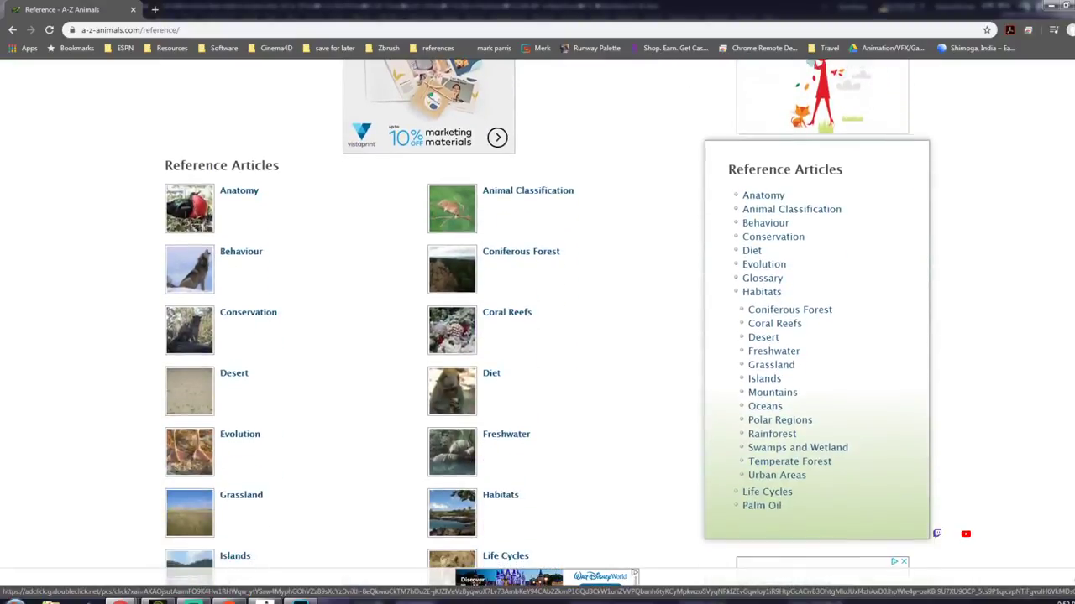
pyautogui.scroll(8, 537, 335)
pyautogui.click(643, 81)
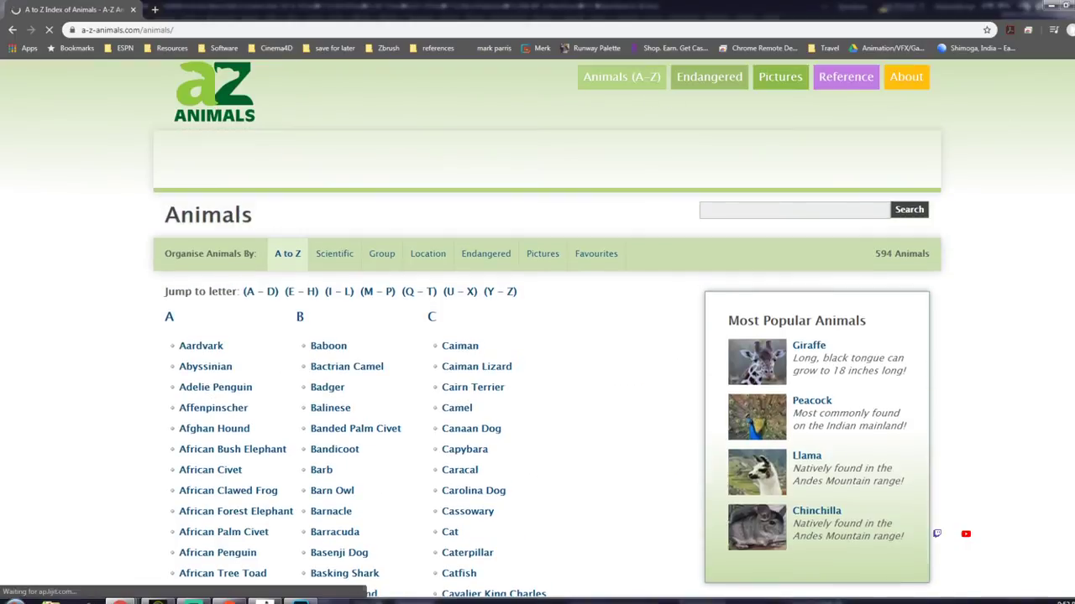
pyautogui.scroll(-2, 537, 336)
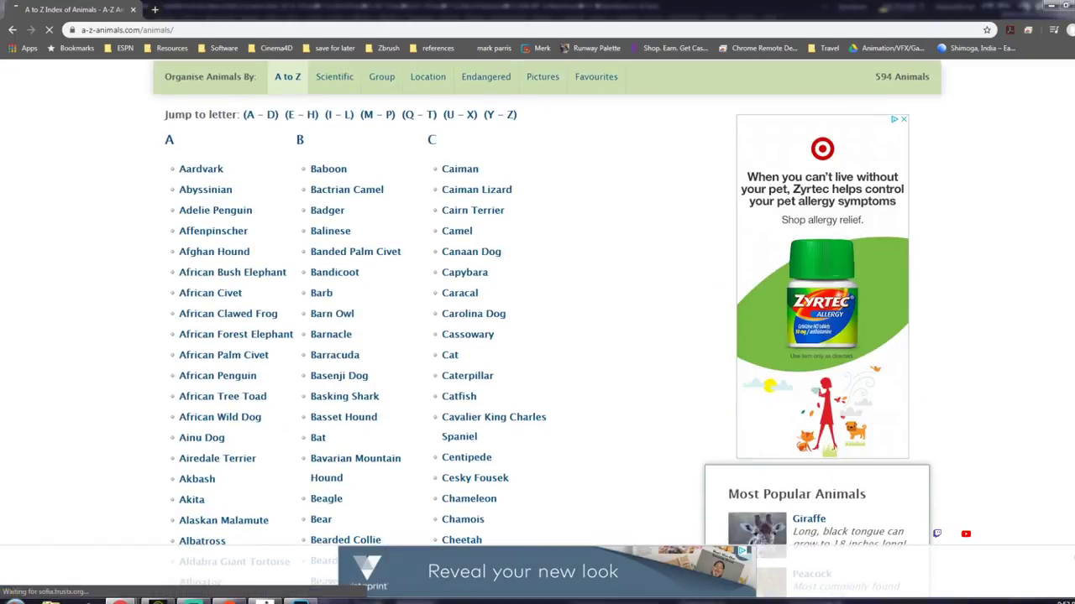
pyautogui.scroll(-2, 538, 336)
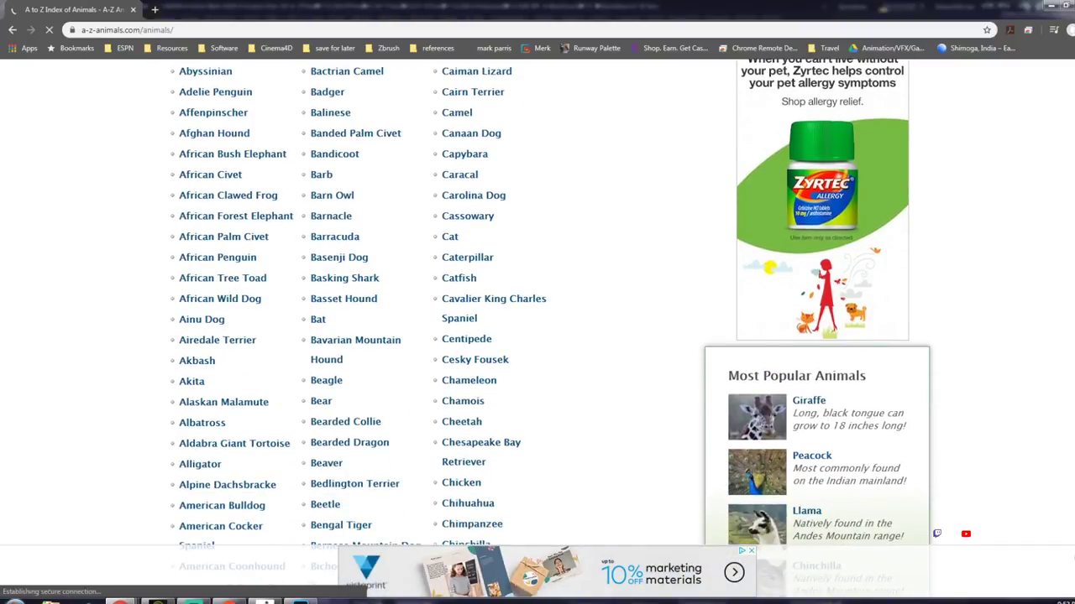
pyautogui.scroll(-2, 537, 327)
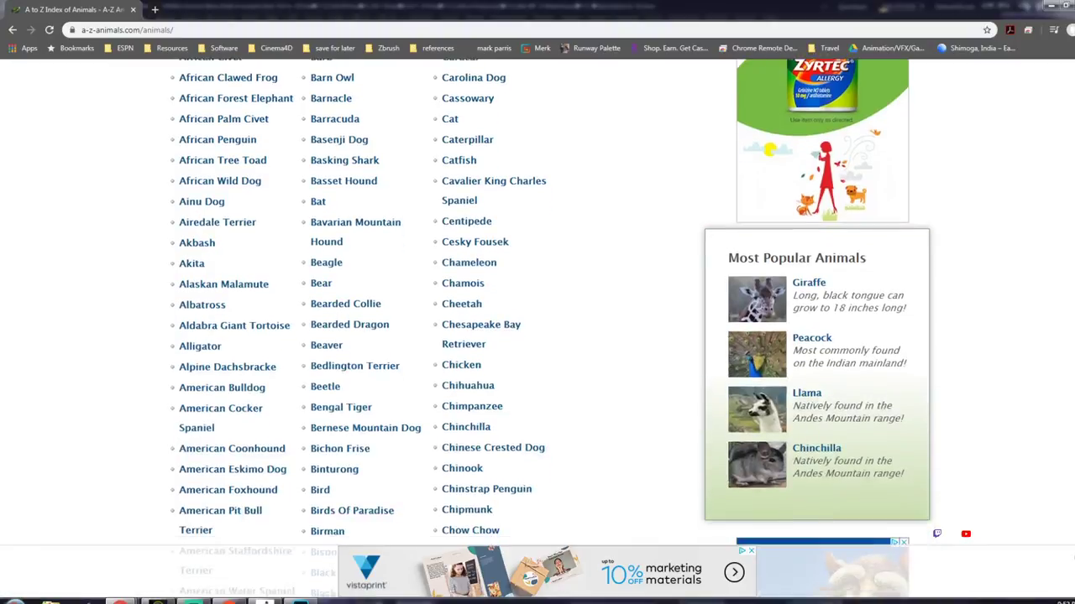
pyautogui.scroll(-2, 537, 327)
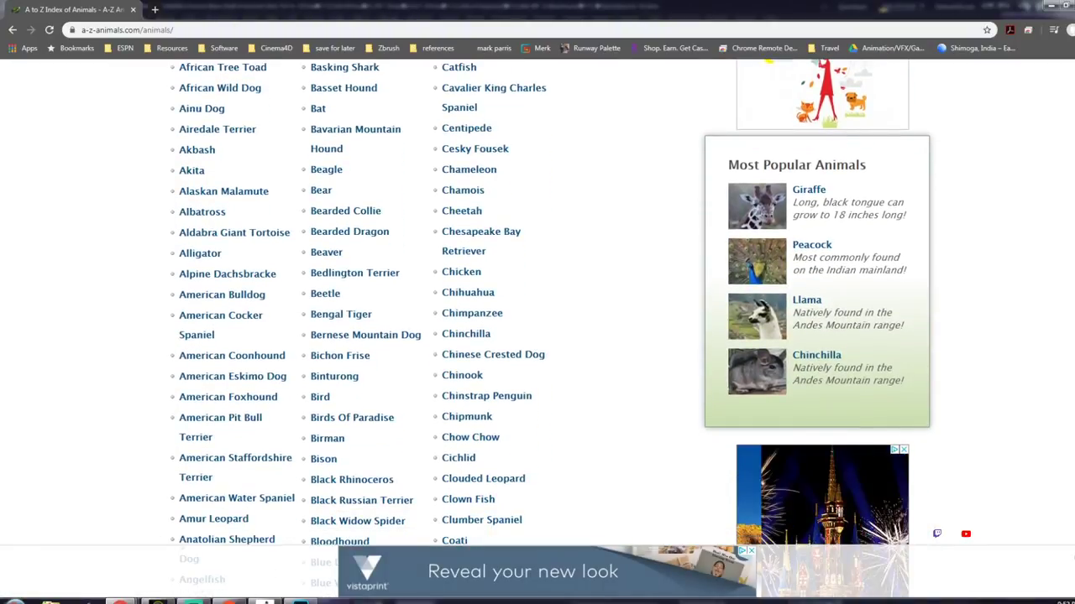
pyautogui.scroll(-2, 537, 328)
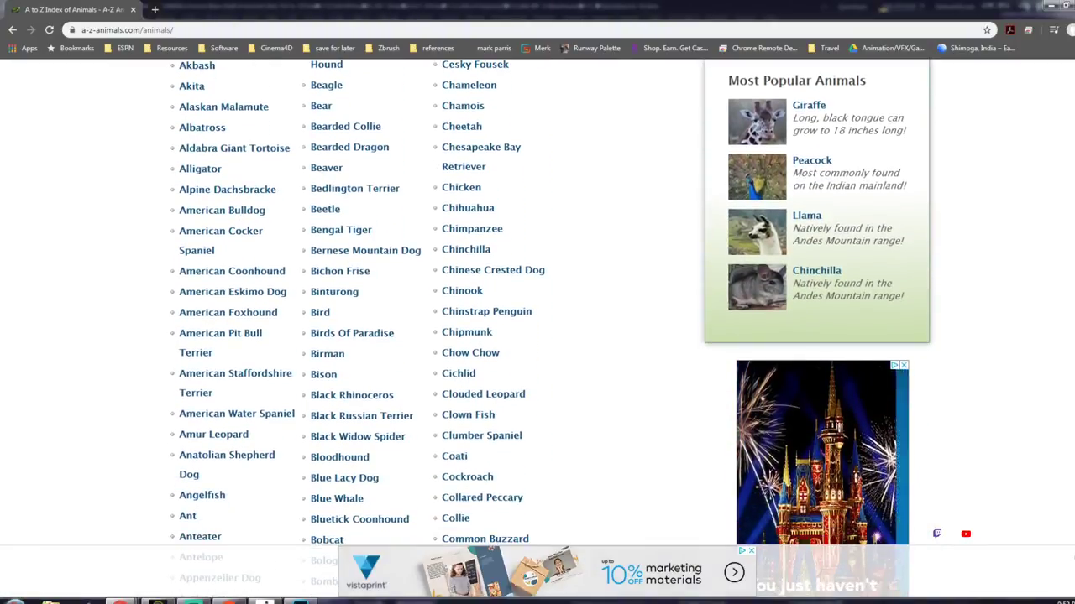
pyautogui.scroll(-1, 537, 327)
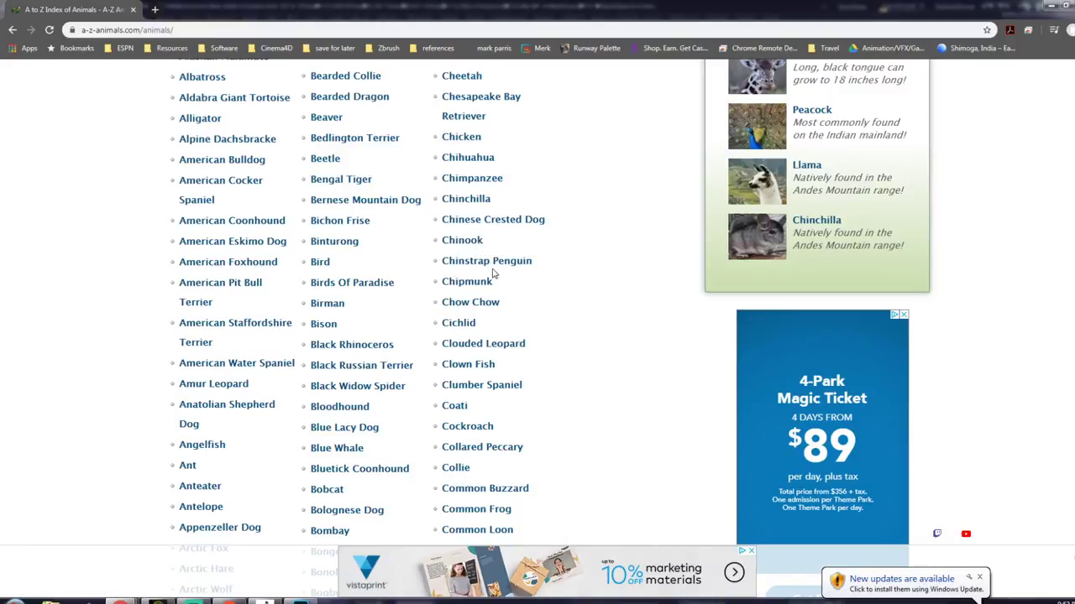
# Step: Open Chinstrap Penguin, Clouded Leopard and Cottontop Tamarin from the index in new tabs
pyautogui.rightClick(502, 266)
pyautogui.click(503, 270)
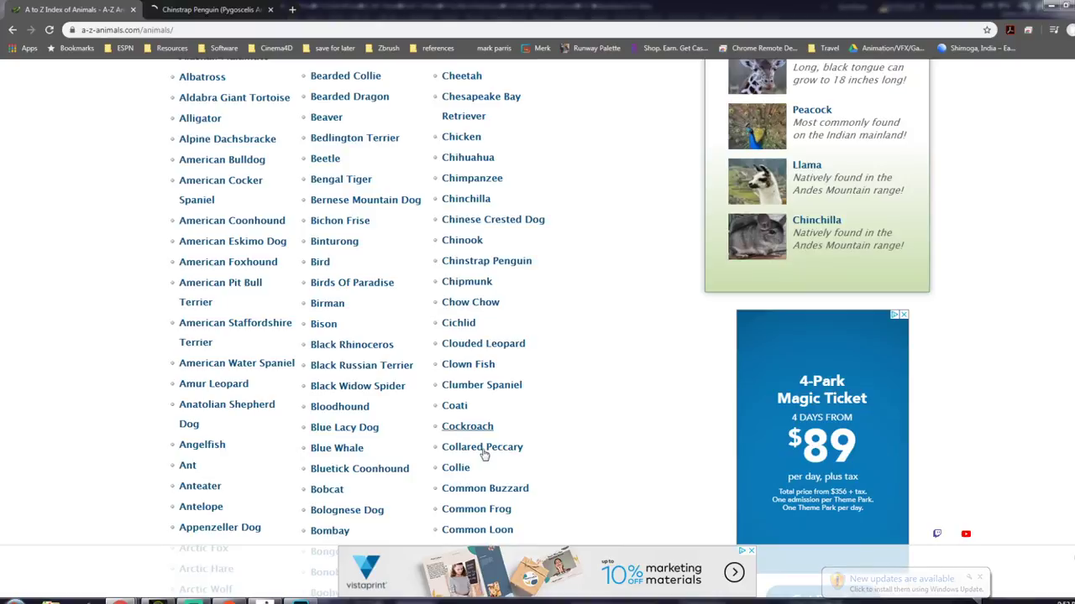
pyautogui.rightClick(494, 346)
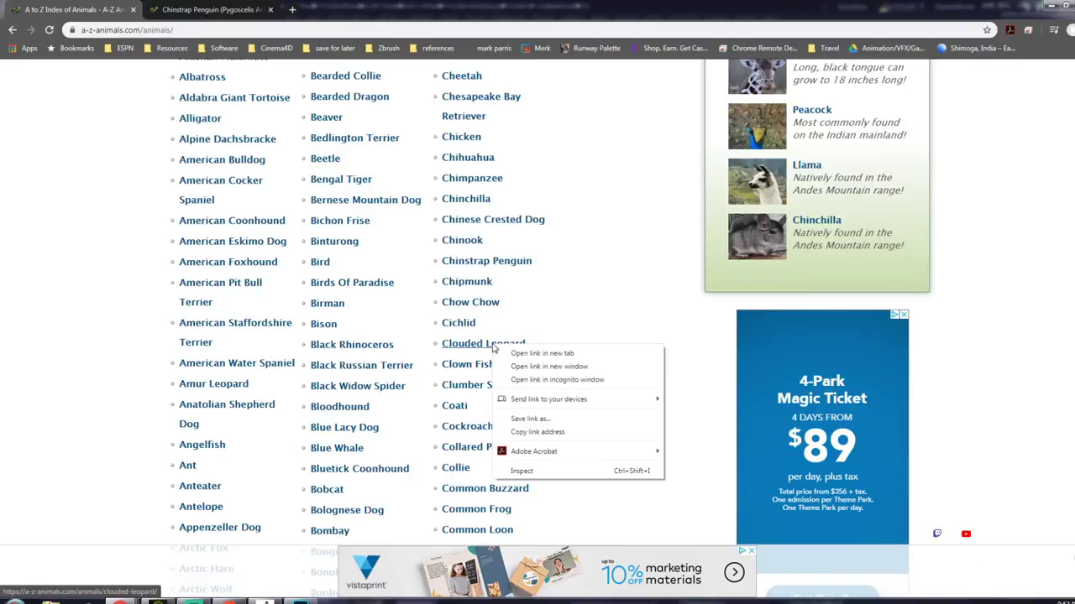
pyautogui.click(529, 353)
pyautogui.scroll(-1, 591, 386)
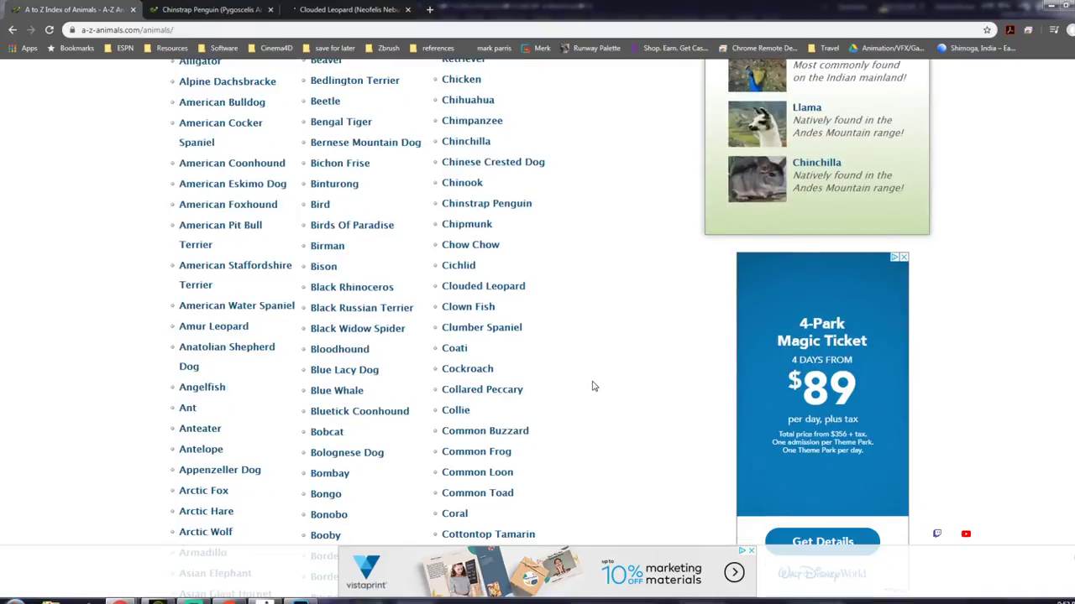
pyautogui.scroll(-2, 592, 386)
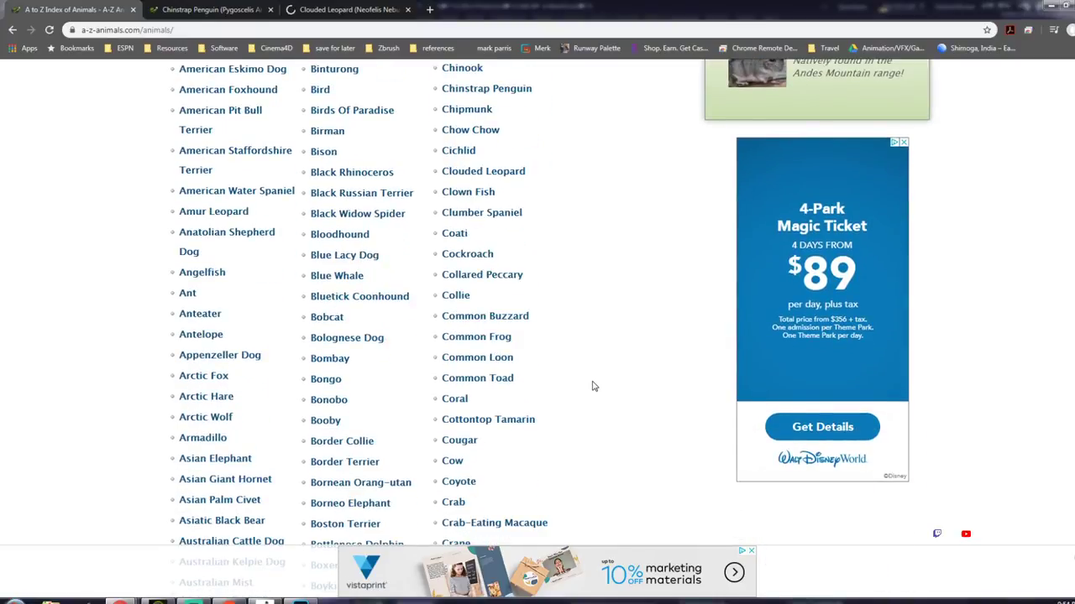
pyautogui.scroll(-2, 592, 387)
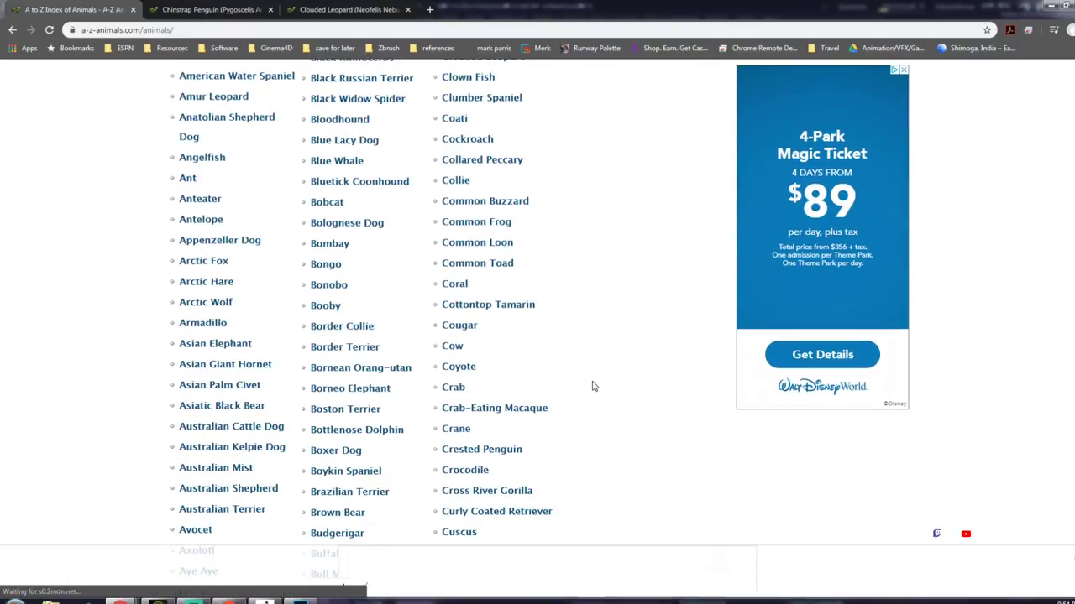
pyautogui.rightClick(499, 309)
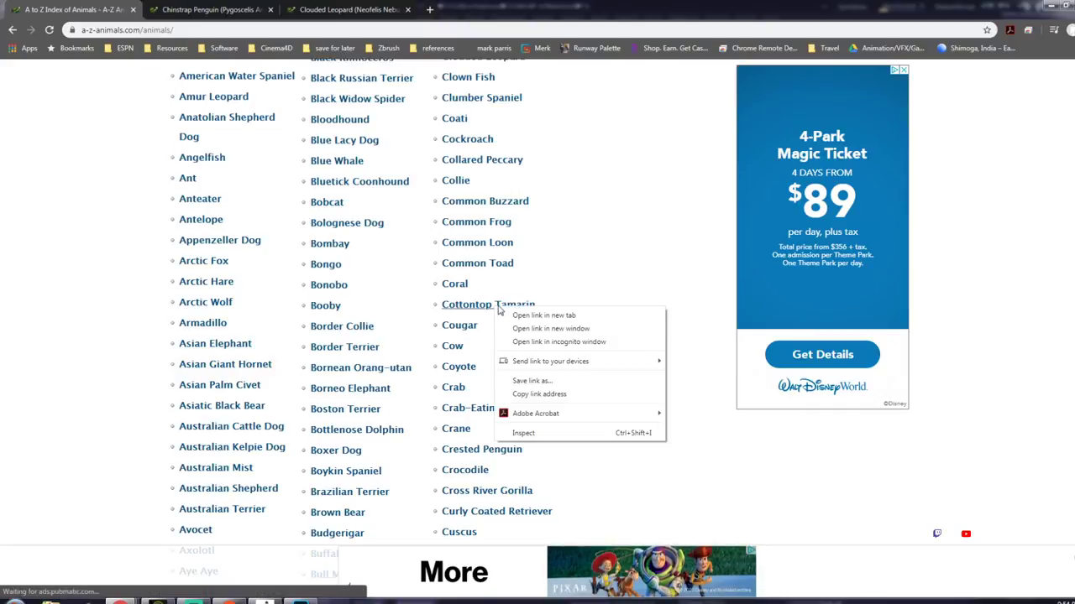
pyautogui.click(537, 315)
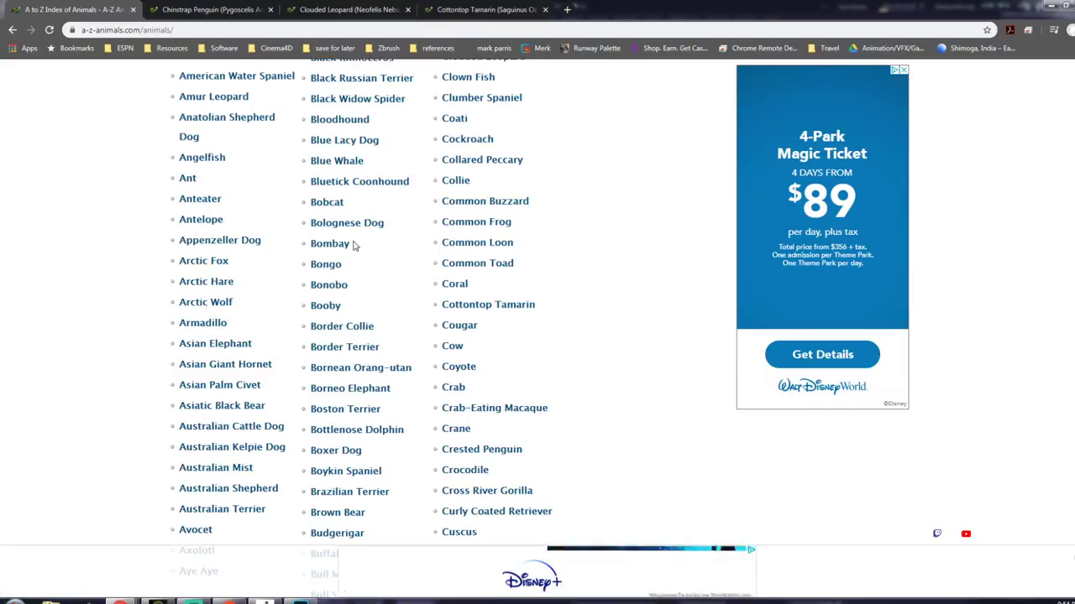
# Step: View the Cottontop Tamarin, Clouded Leopard and Chinstrap Penguin pages, then return to the A to Z index
pyautogui.click(511, 10)
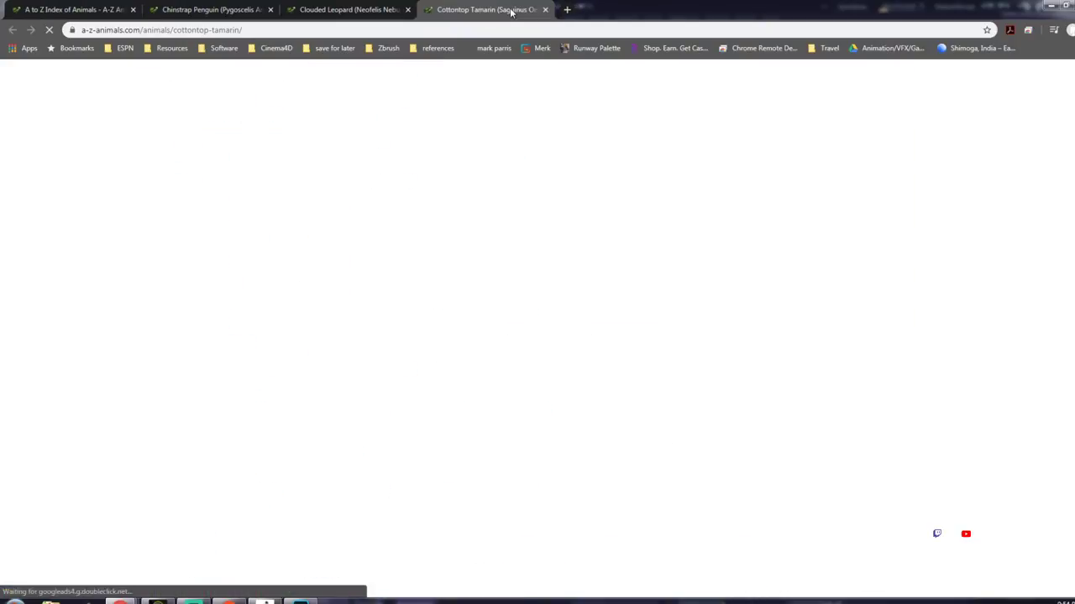
pyautogui.scroll(-1, 504, 400)
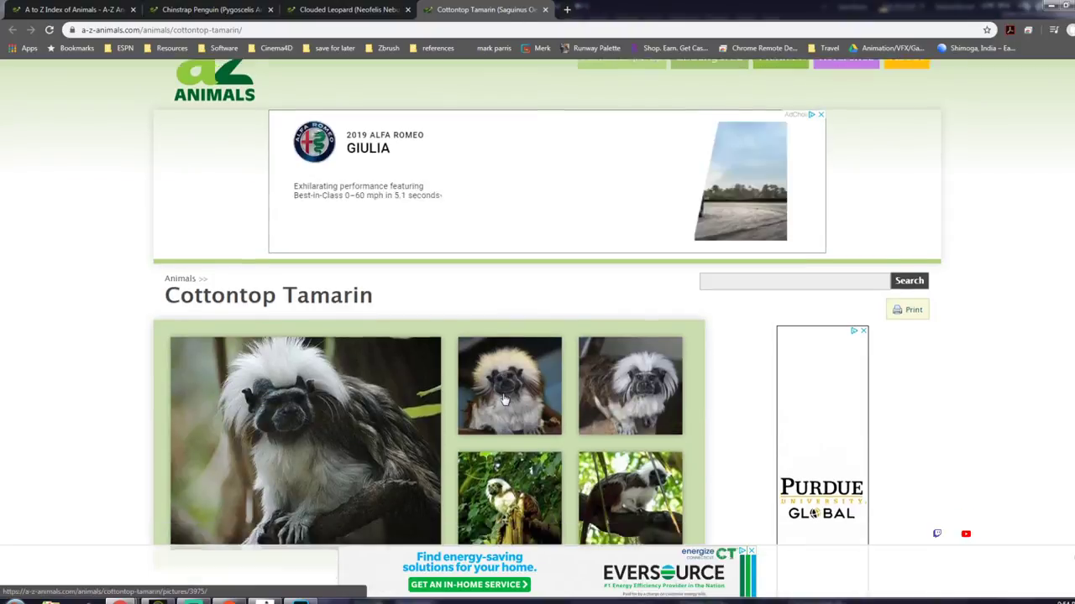
pyautogui.scroll(-2, 503, 400)
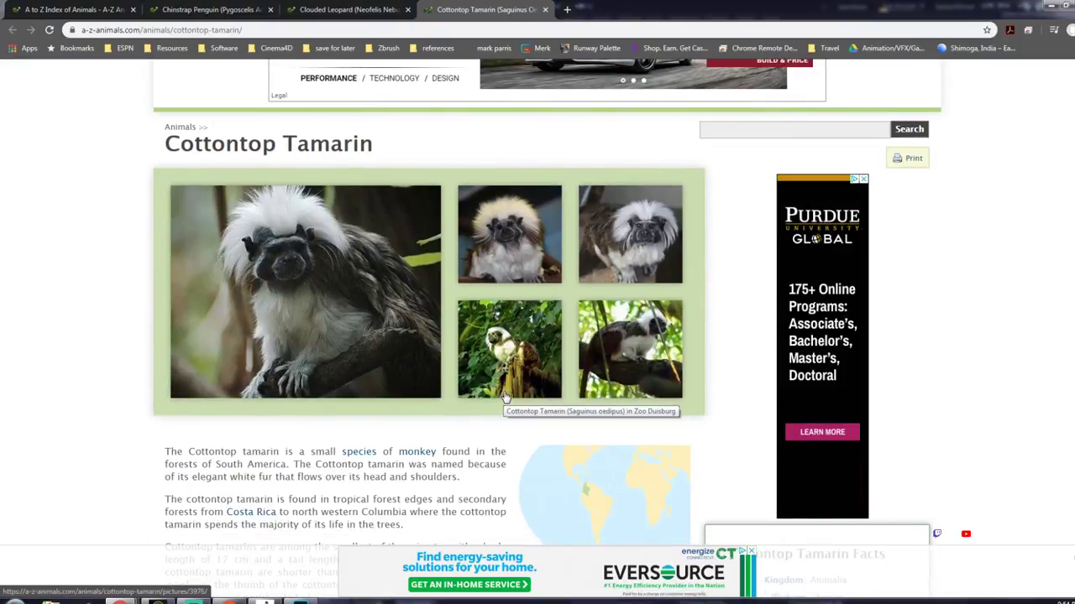
pyautogui.click(359, 11)
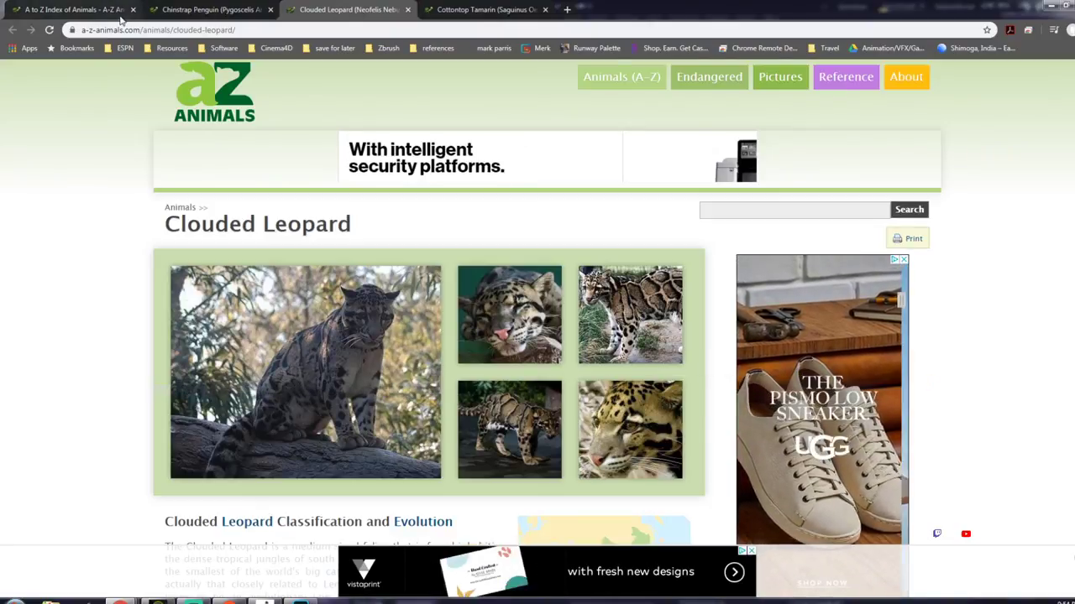
pyautogui.click(206, 10)
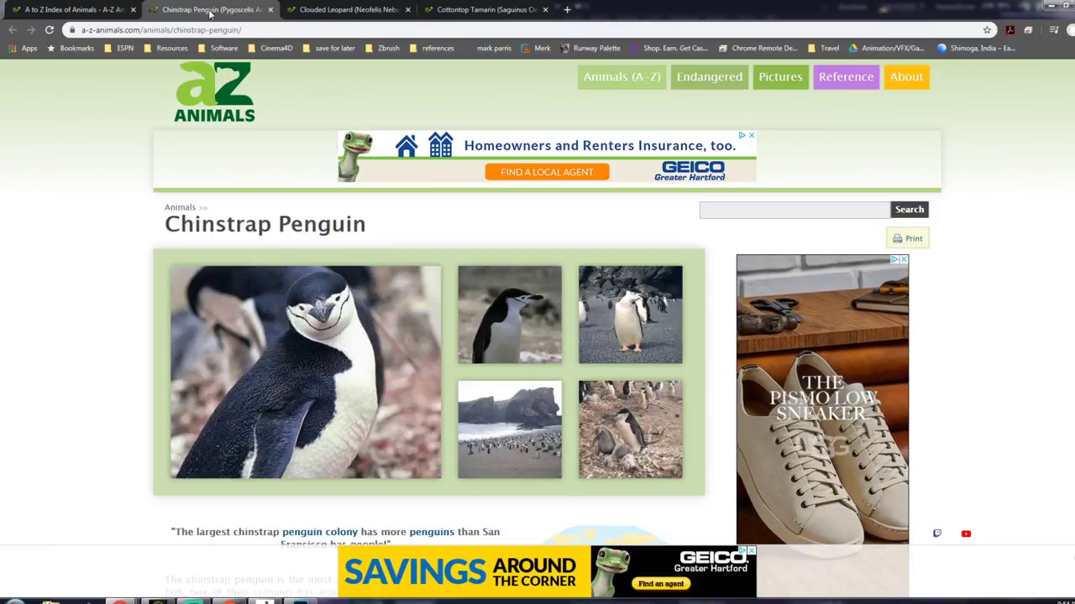
pyautogui.click(66, 10)
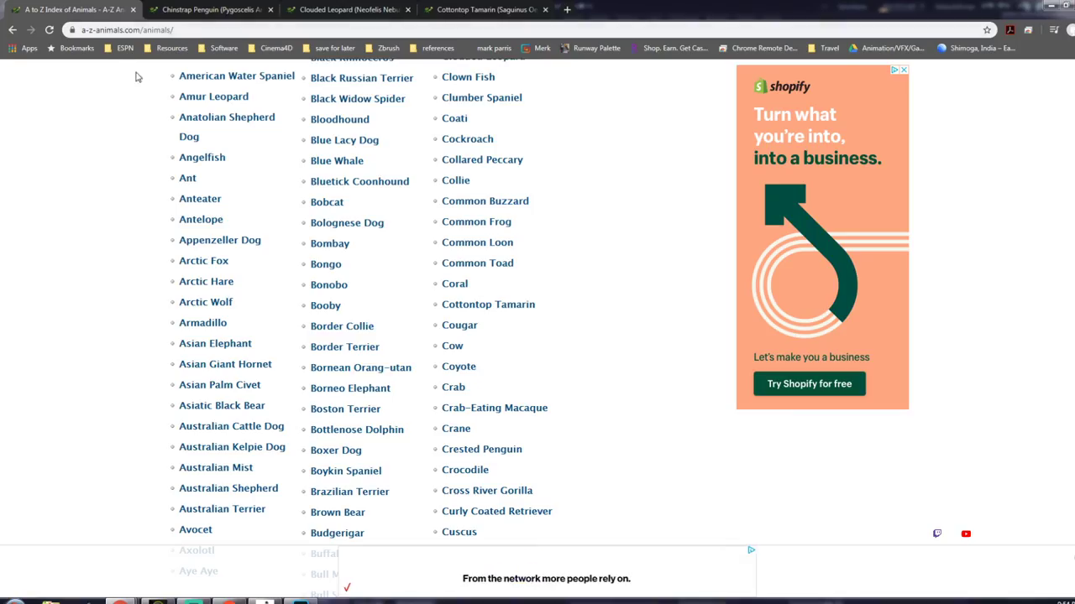
# Step: Open the Cross River Gorilla and Cuscus links in new background tabs
pyautogui.scroll(-1, 604, 355)
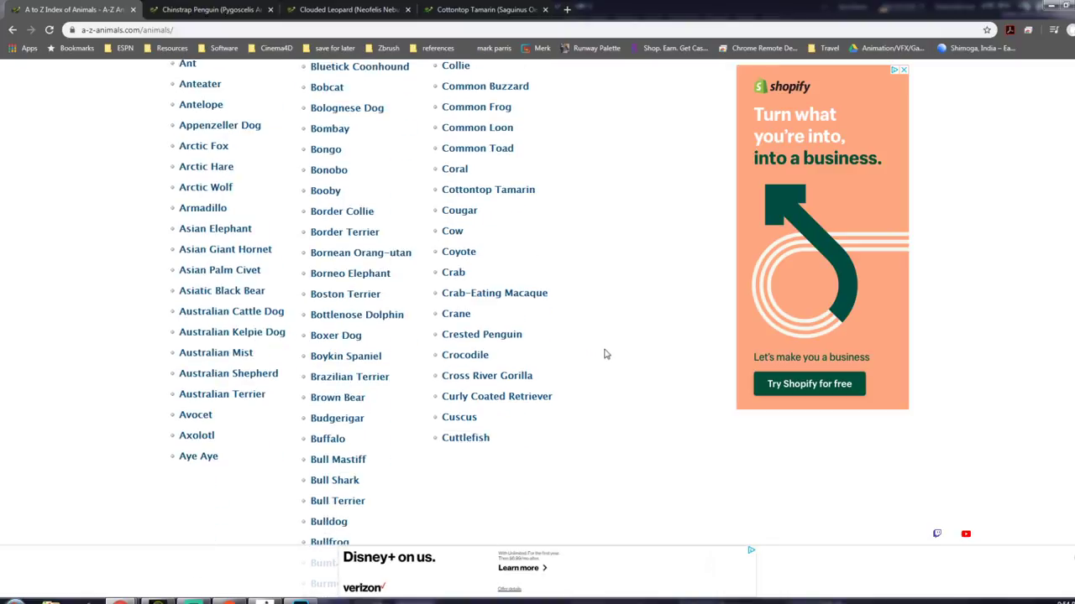
pyautogui.rightClick(511, 385)
pyautogui.click(550, 391)
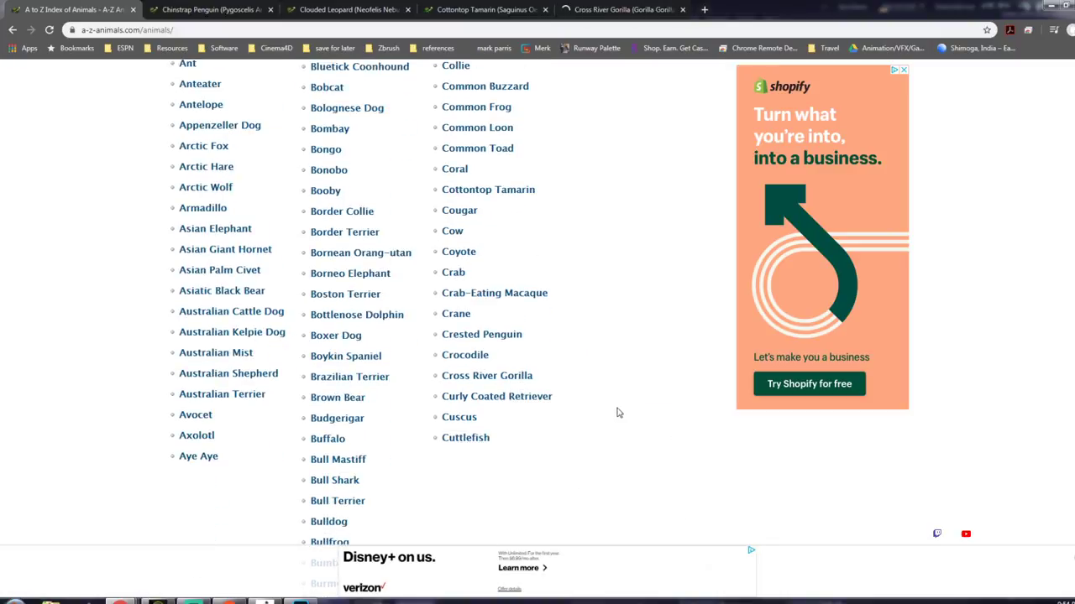
pyautogui.scroll(-1, 613, 410)
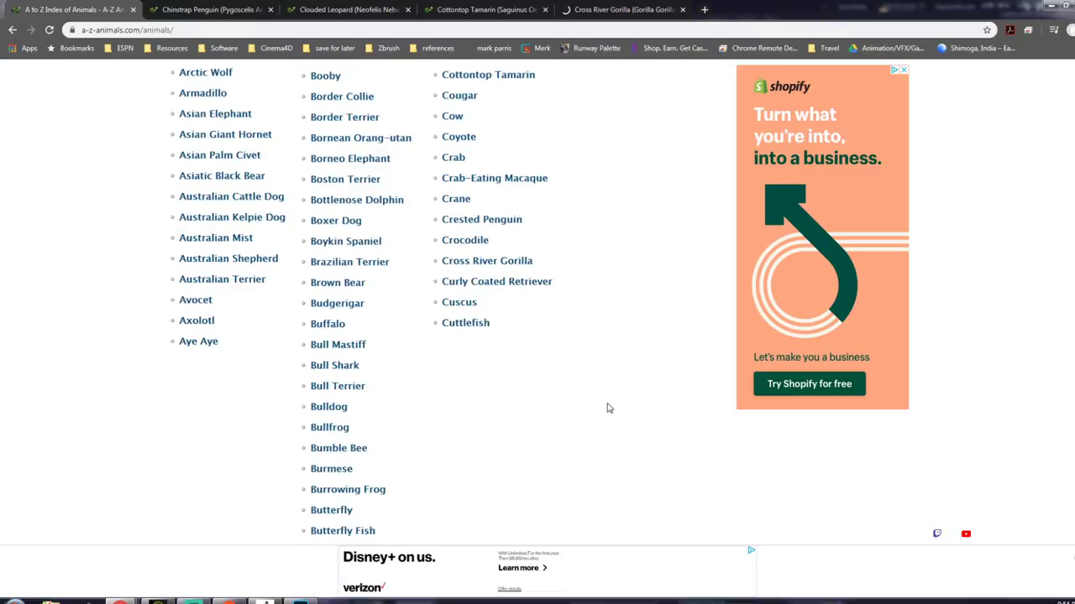
pyautogui.rightClick(458, 311)
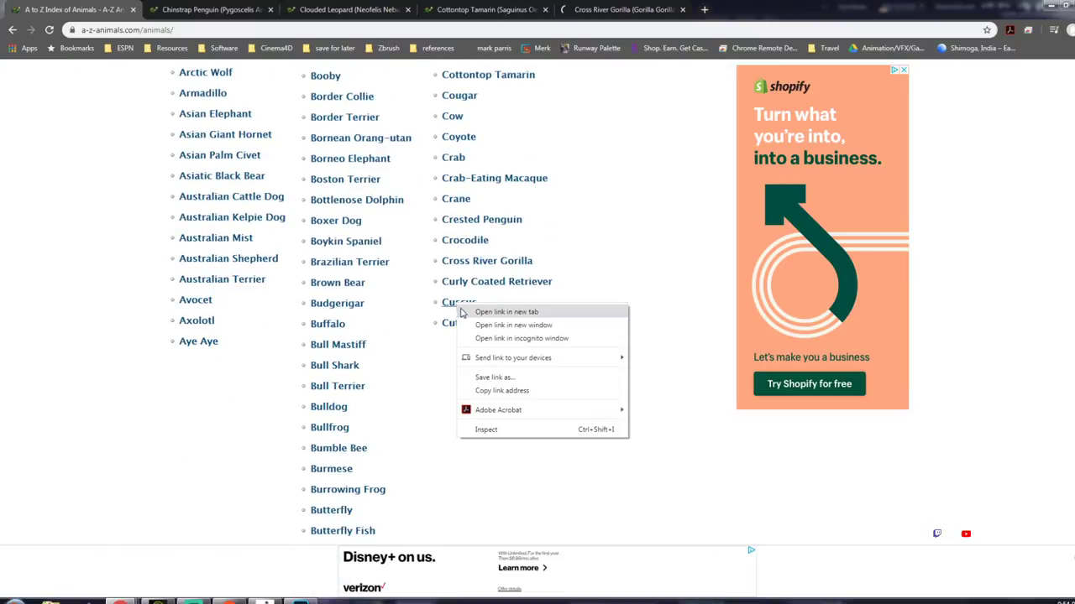
pyautogui.click(495, 317)
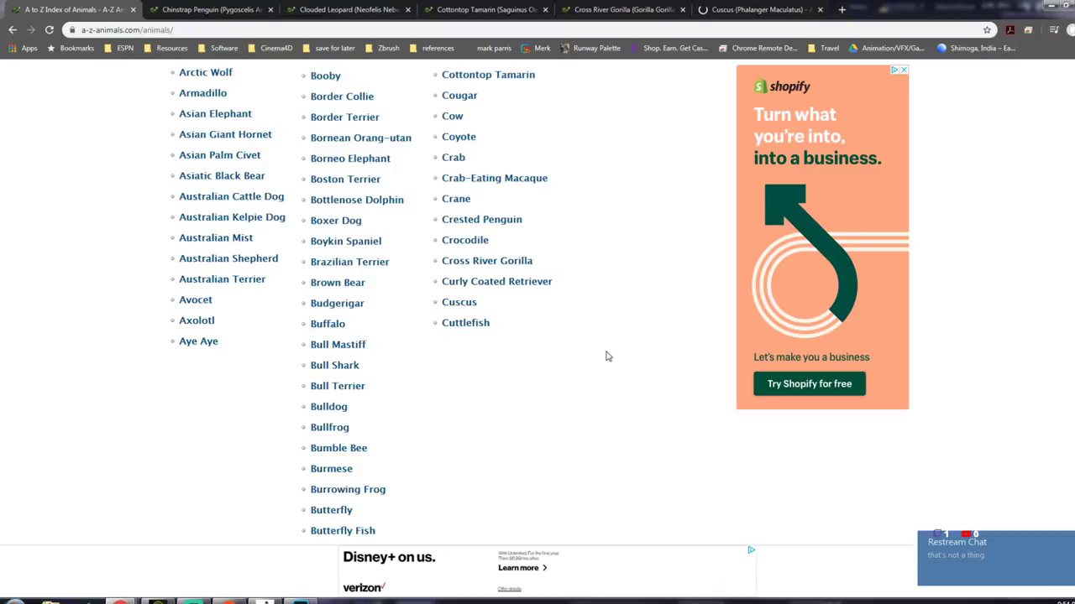
# Step: View the Cross River Gorilla page, then the Cuscus page
pyautogui.click(651, 10)
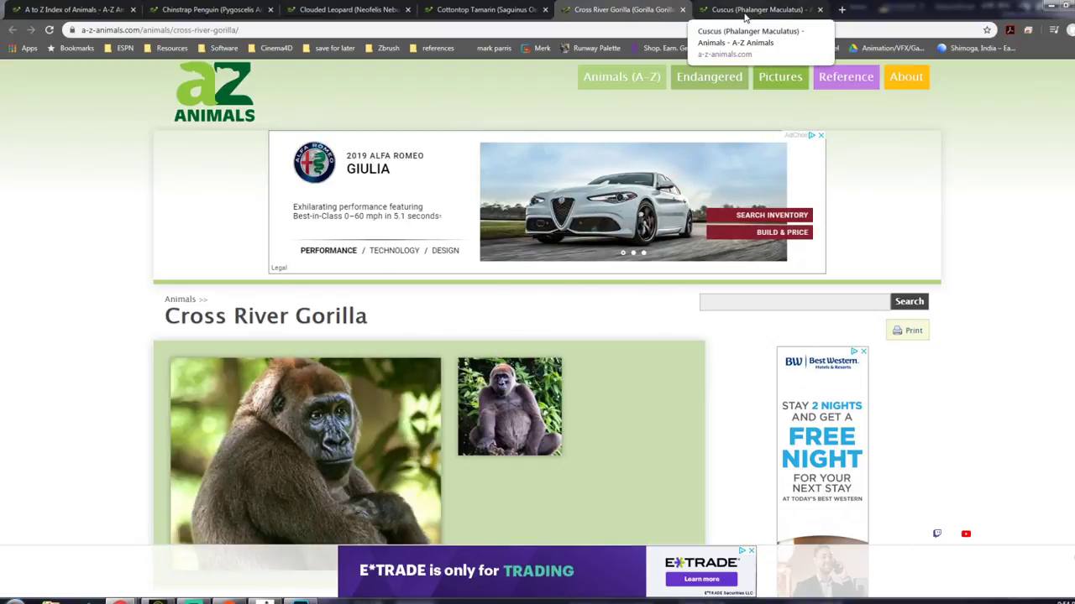
pyautogui.click(745, 14)
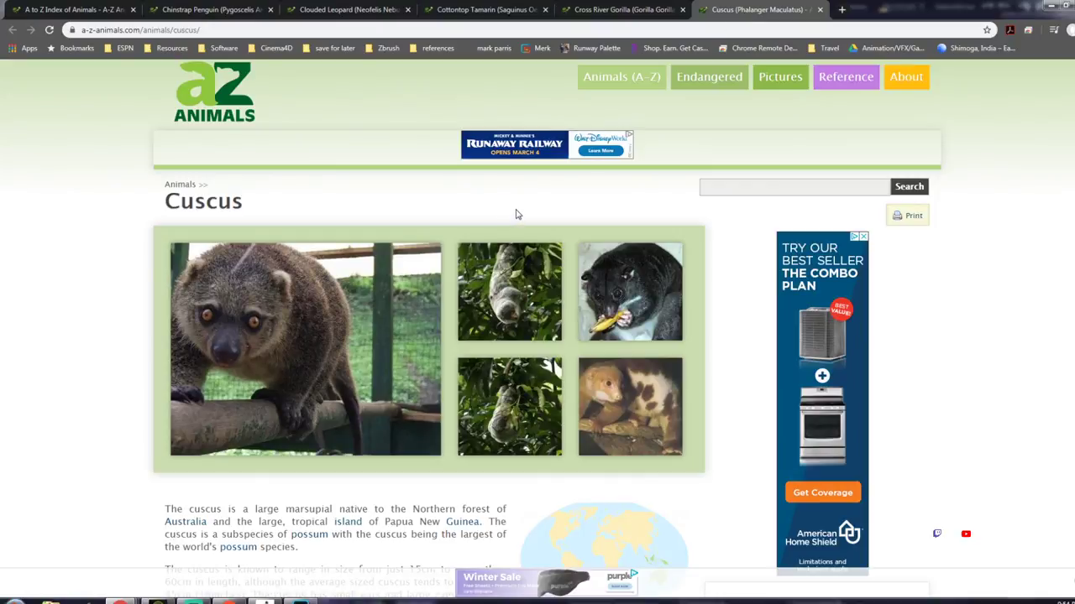
pyautogui.scroll(-2, 517, 214)
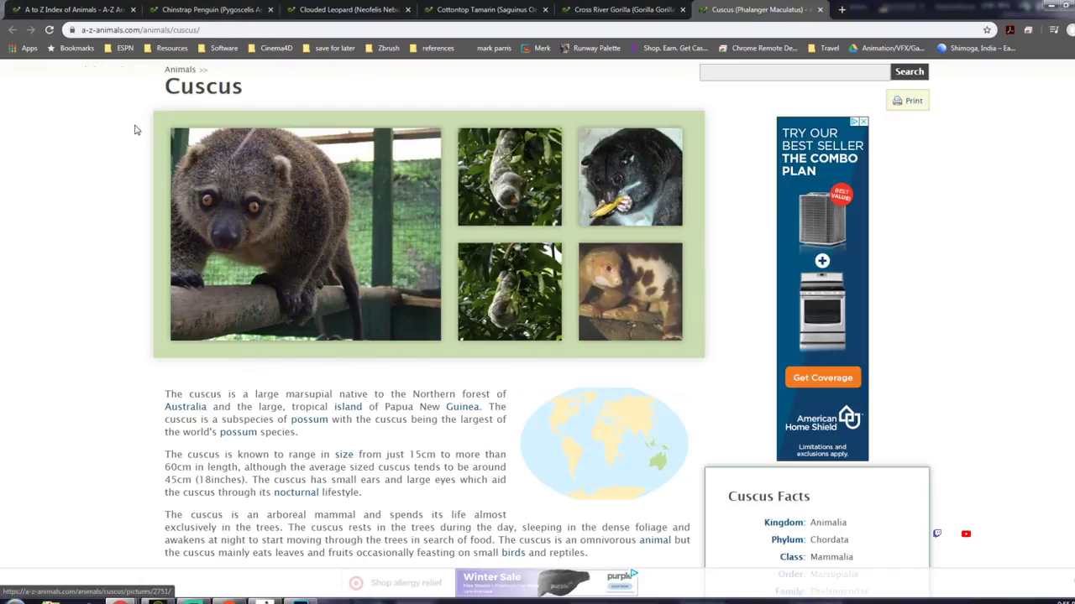
# Step: Return to the A to Z index, find Cesky Fousek and open it in a background tab
pyautogui.click(116, 14)
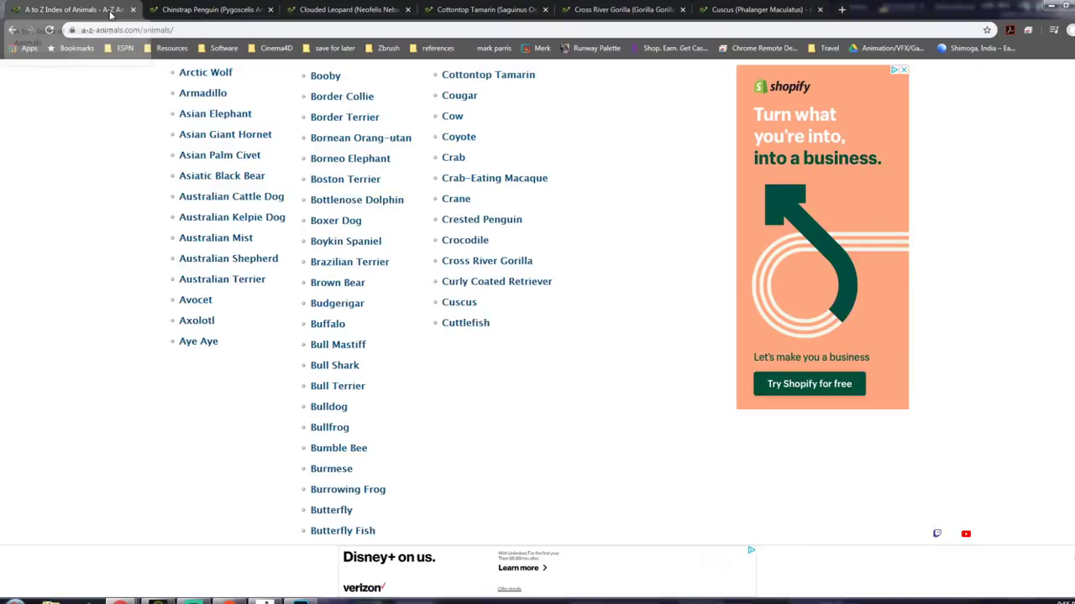
pyautogui.scroll(-1, 474, 381)
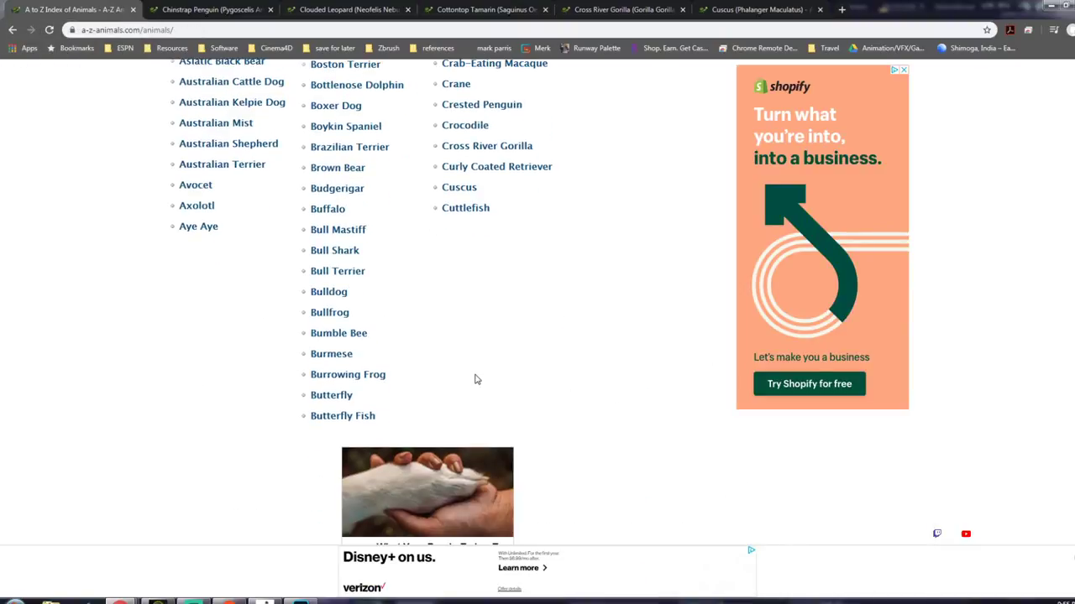
pyautogui.scroll(1, 479, 376)
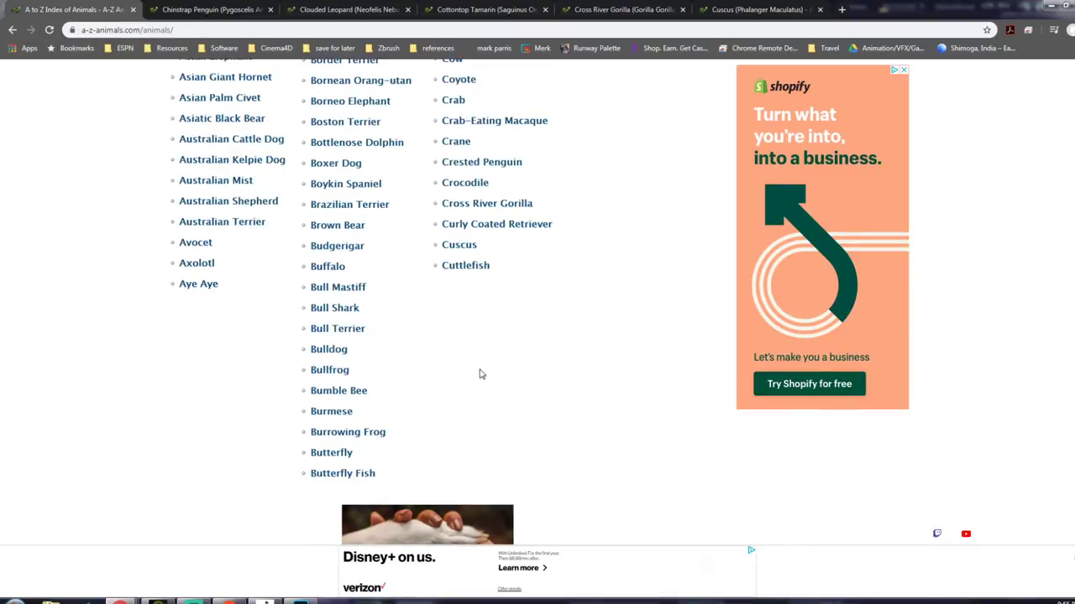
pyautogui.scroll(1, 479, 375)
pyautogui.scroll(-5, 481, 374)
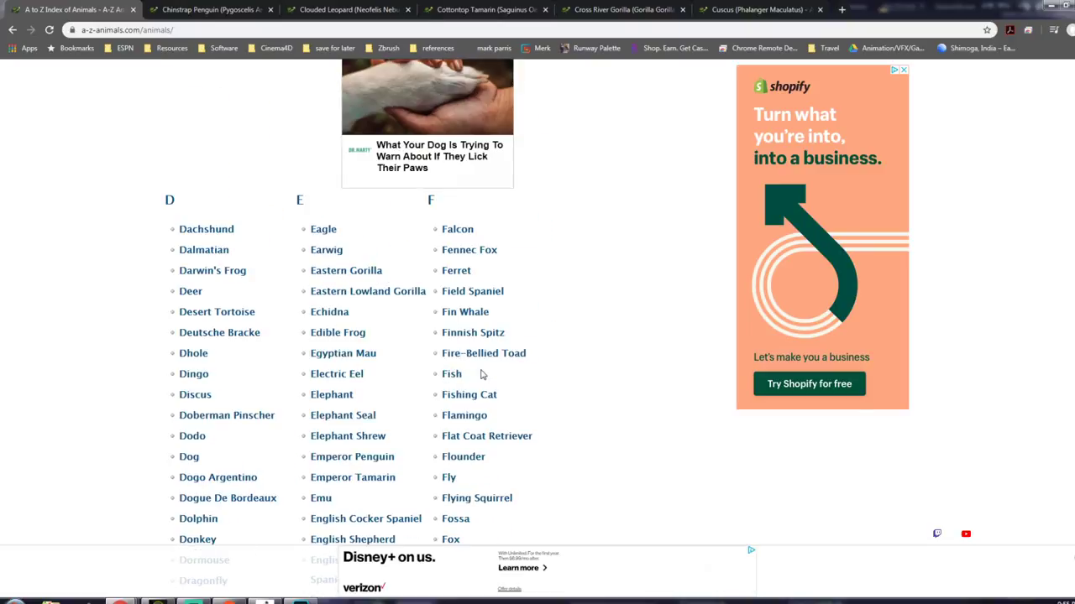
pyautogui.scroll(8, 481, 372)
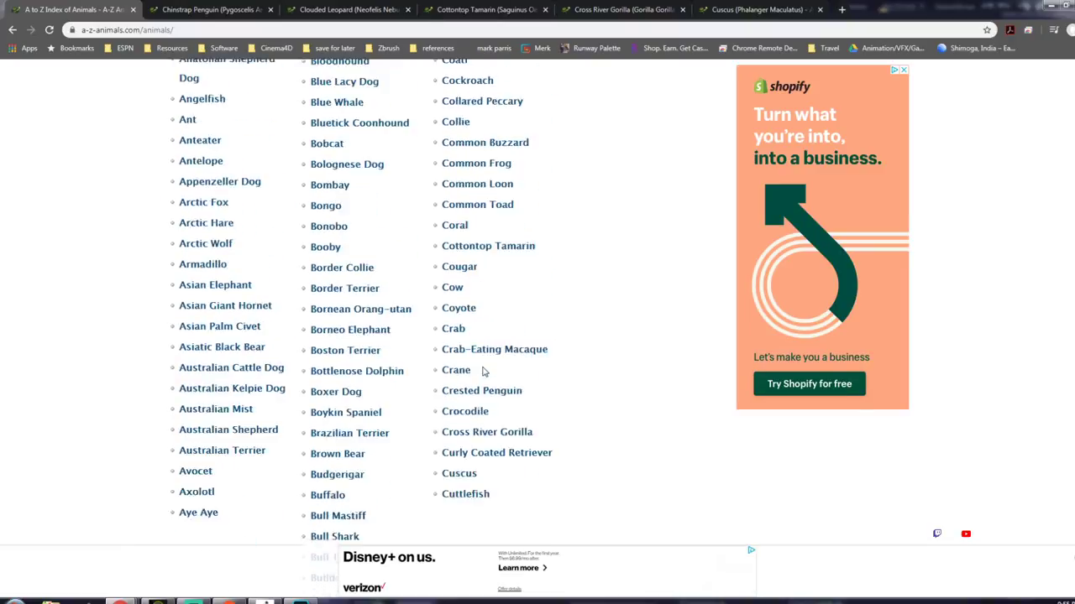
pyautogui.scroll(2, 483, 369)
pyautogui.scroll(2, 485, 368)
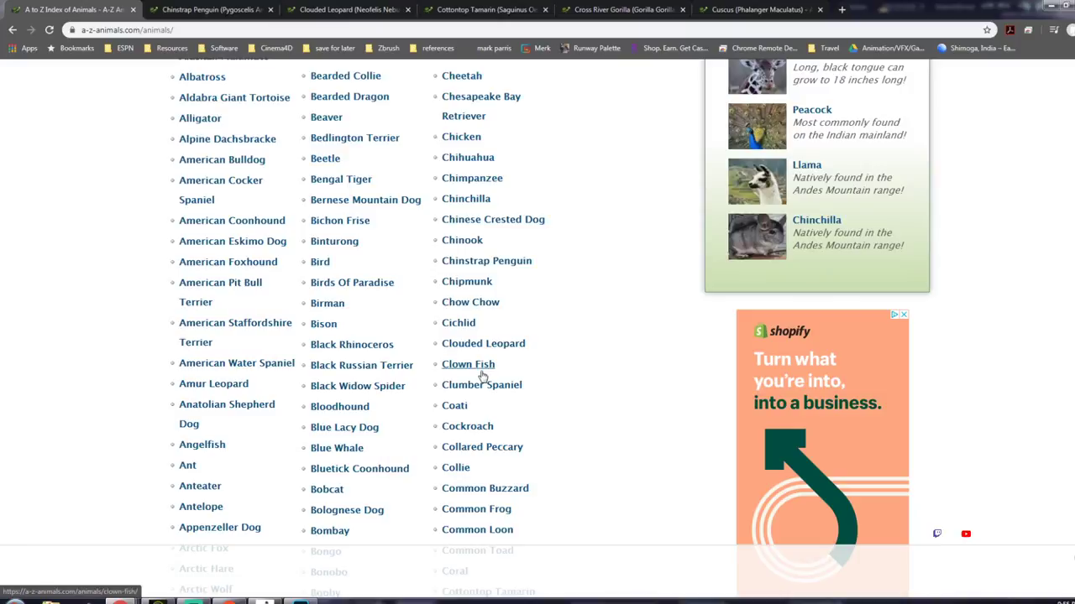
pyautogui.scroll(3, 487, 365)
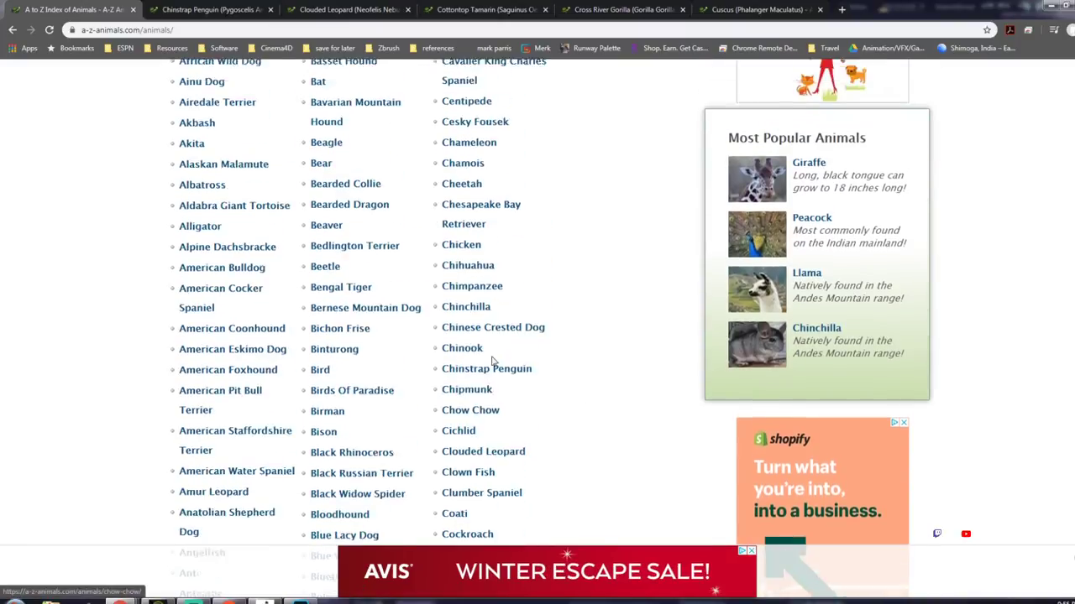
pyautogui.rightClick(449, 188)
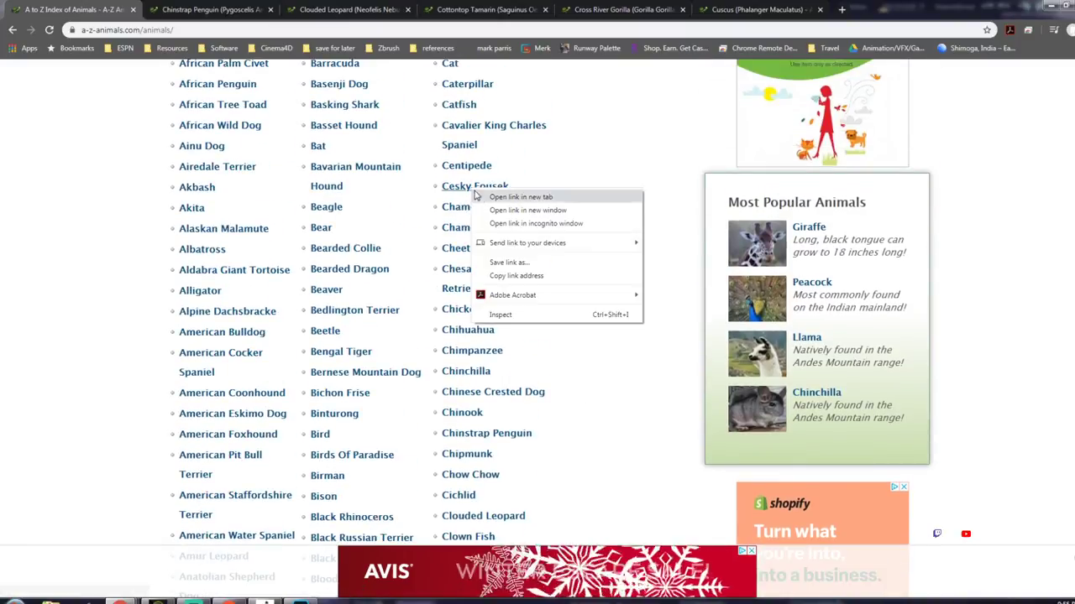
pyautogui.press('Escape')
# Step: Open Capybara in a background tab and switch to the Cesky Fousek page
pyautogui.scroll(2, 560, 310)
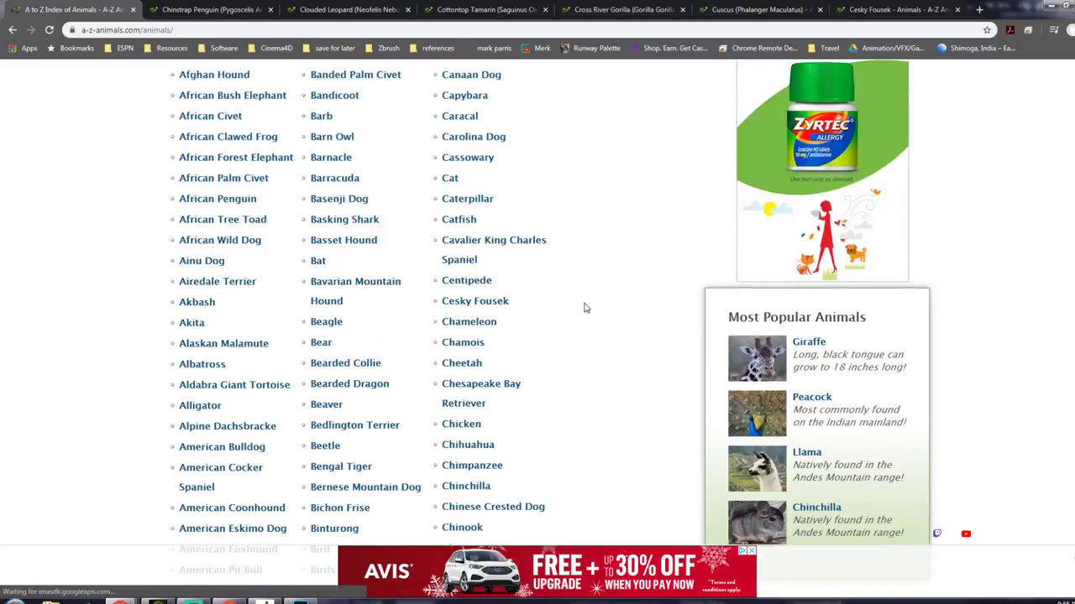
pyautogui.scroll(1, 596, 297)
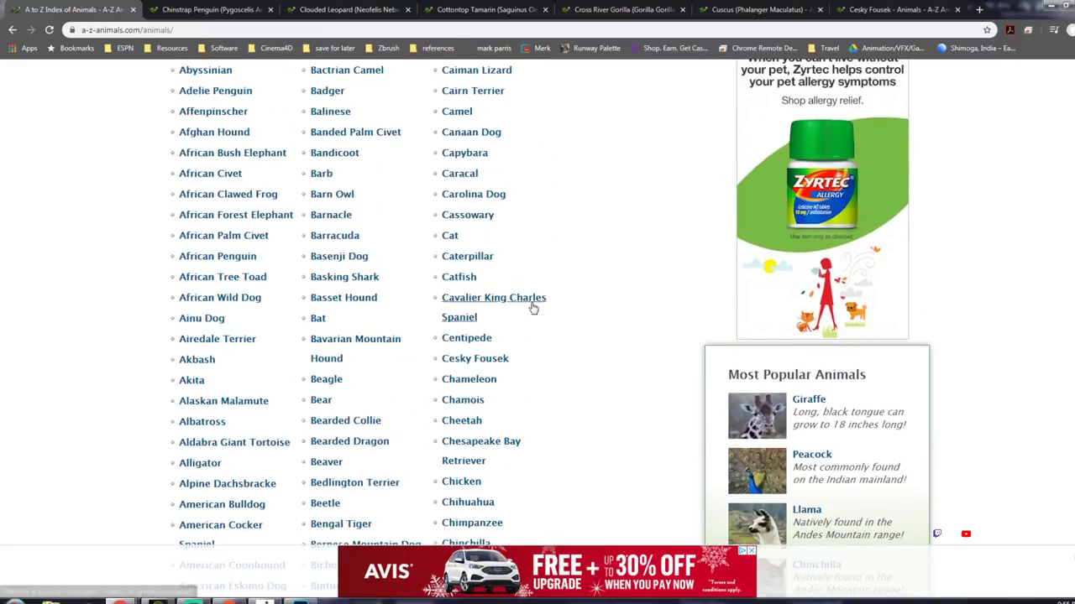
pyautogui.scroll(2, 555, 235)
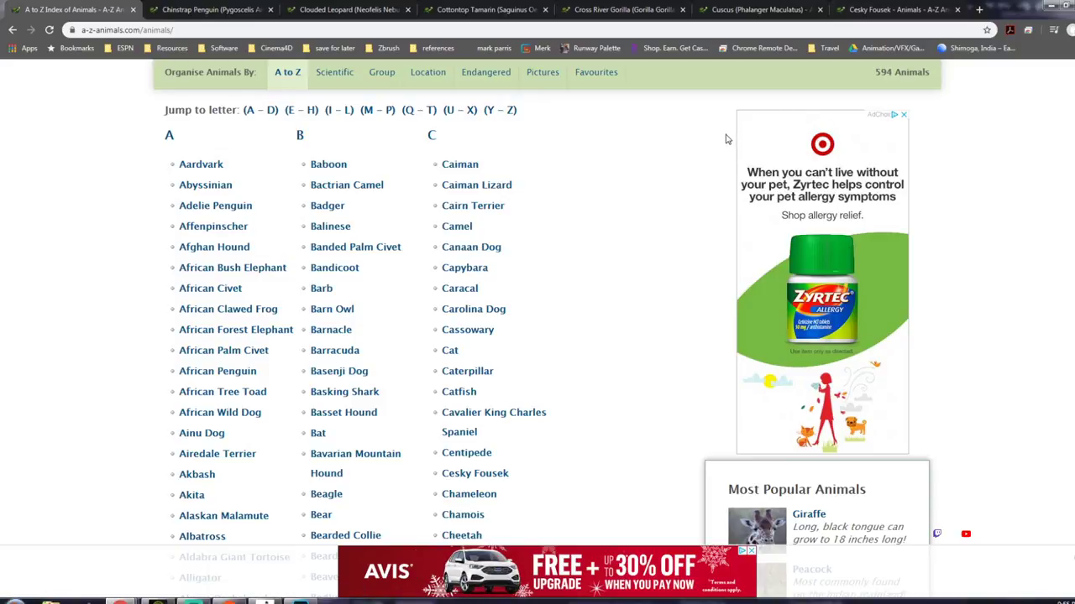
pyautogui.rightClick(472, 270)
pyautogui.click(496, 283)
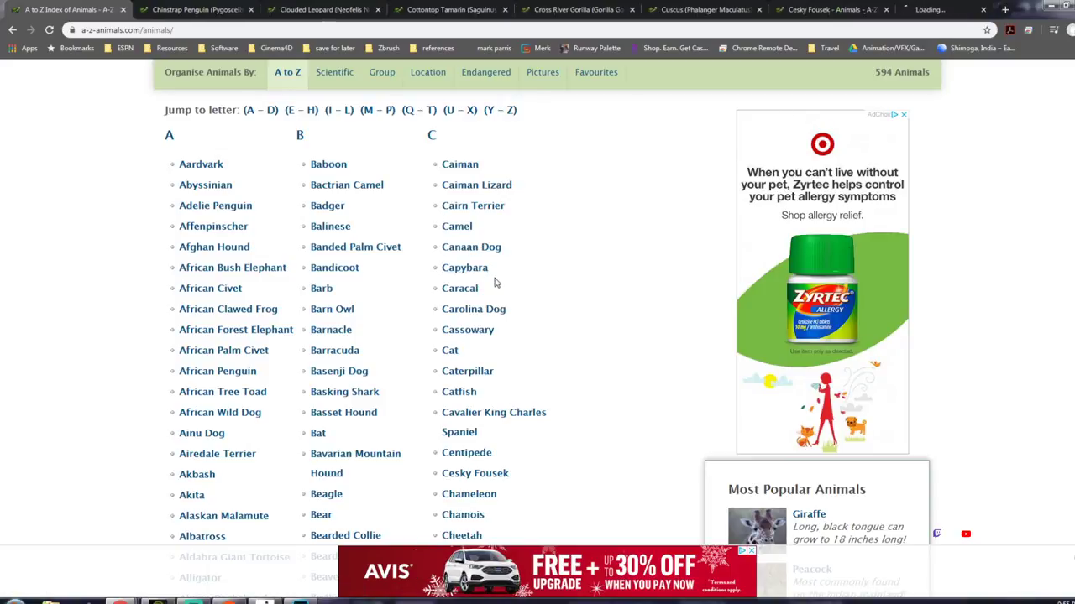
pyautogui.click(815, 9)
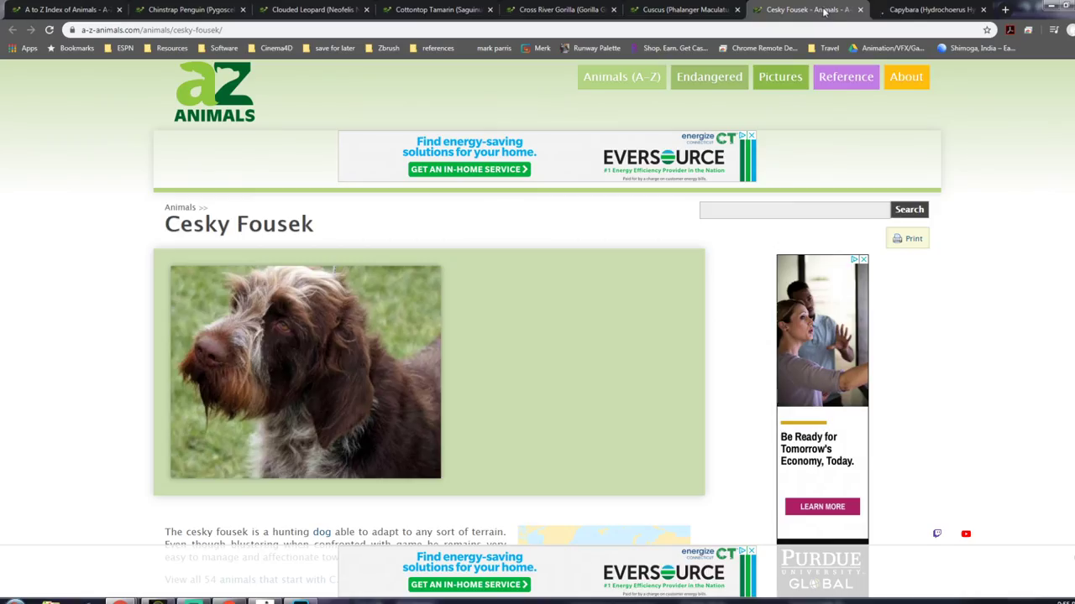
# Step: Close the Cesky Fousek tab, scroll through the Capybara page, and minimize Chrome
pyautogui.click(859, 9)
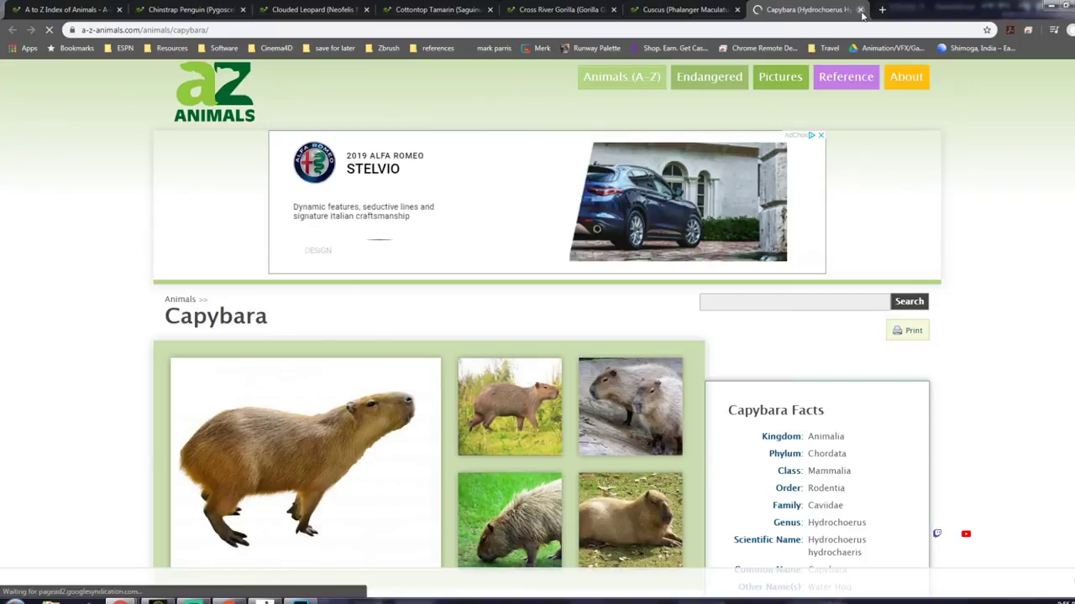
pyautogui.scroll(-2, 668, 133)
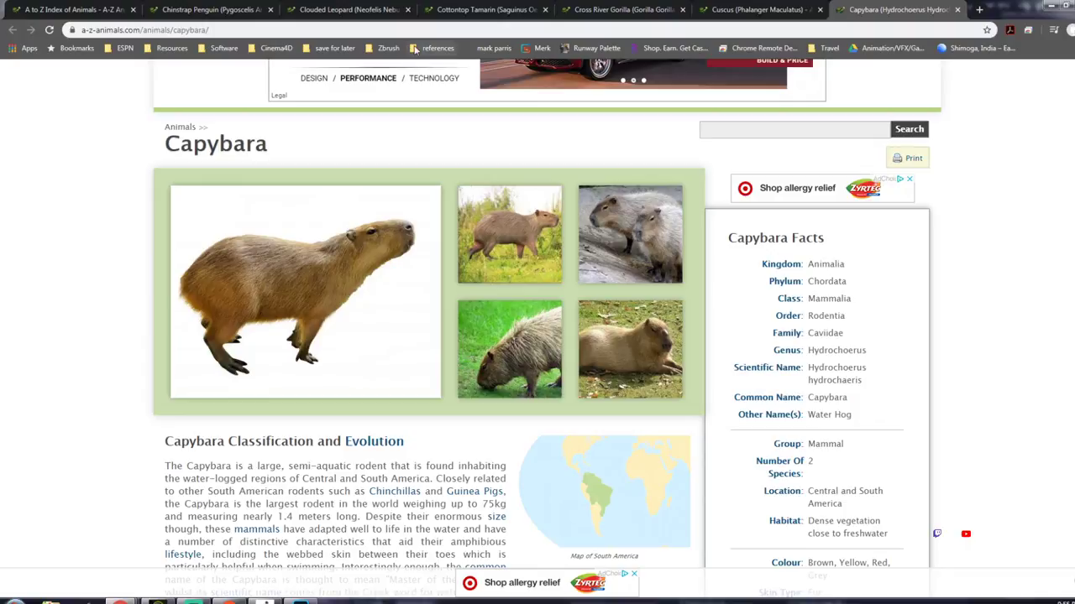
pyautogui.click(1051, 9)
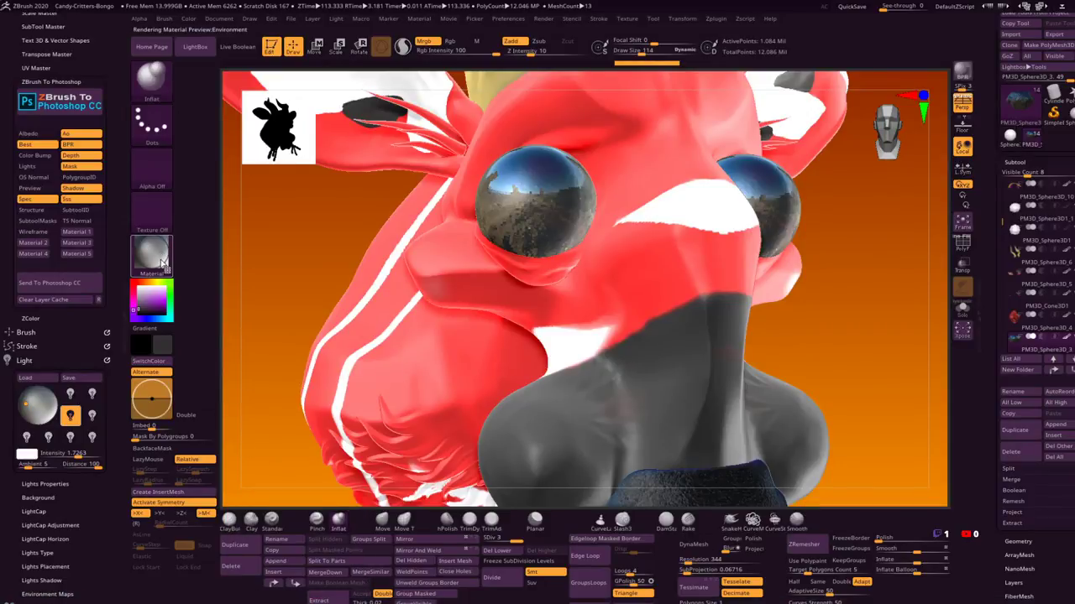
# Step: Apply GelShaderB from the material shelf, then replace it with ReflectedMap2 from Standard Materials
pyautogui.click(156, 256)
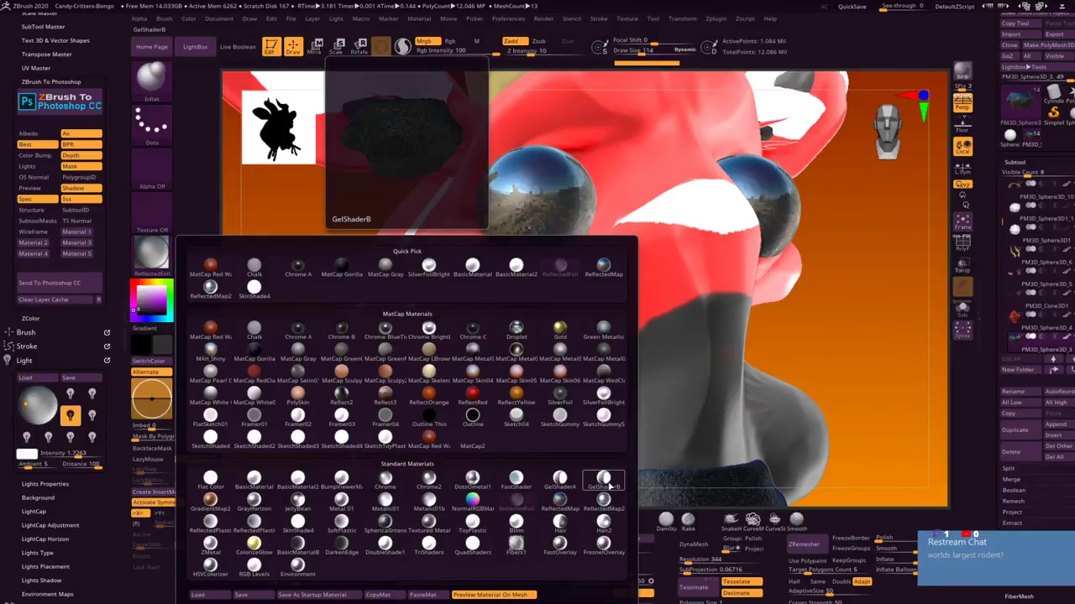
pyautogui.click(605, 485)
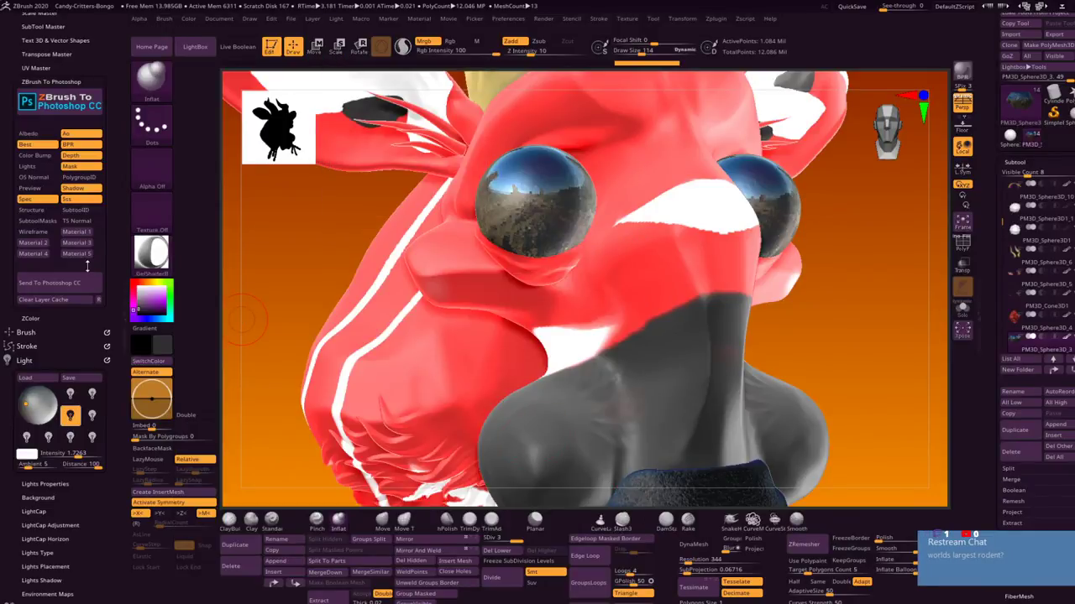
pyautogui.click(151, 252)
pyautogui.moveTo(552, 370)
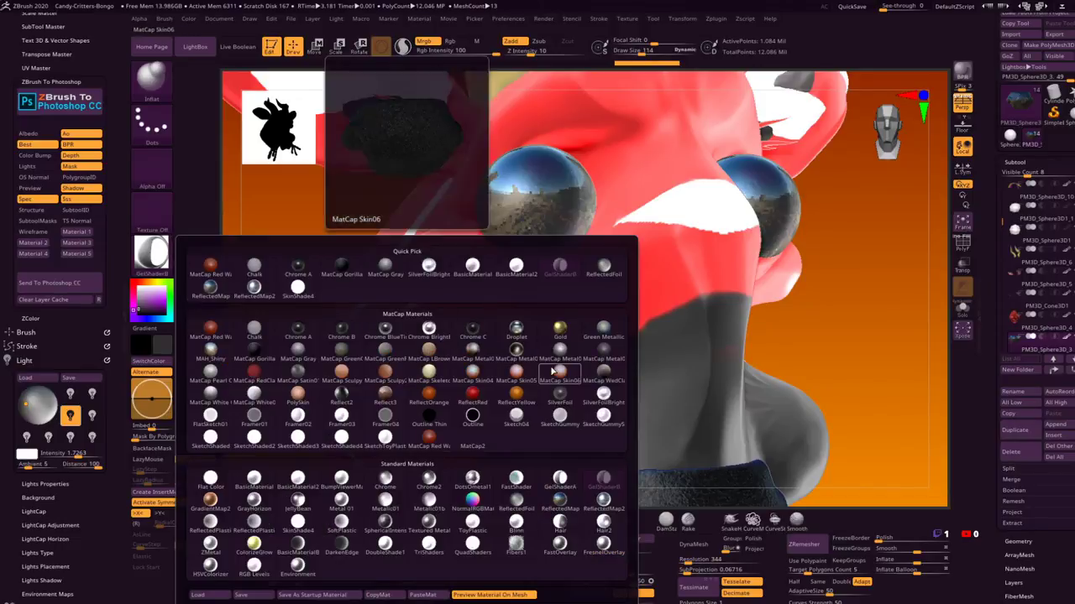
pyautogui.click(152, 252)
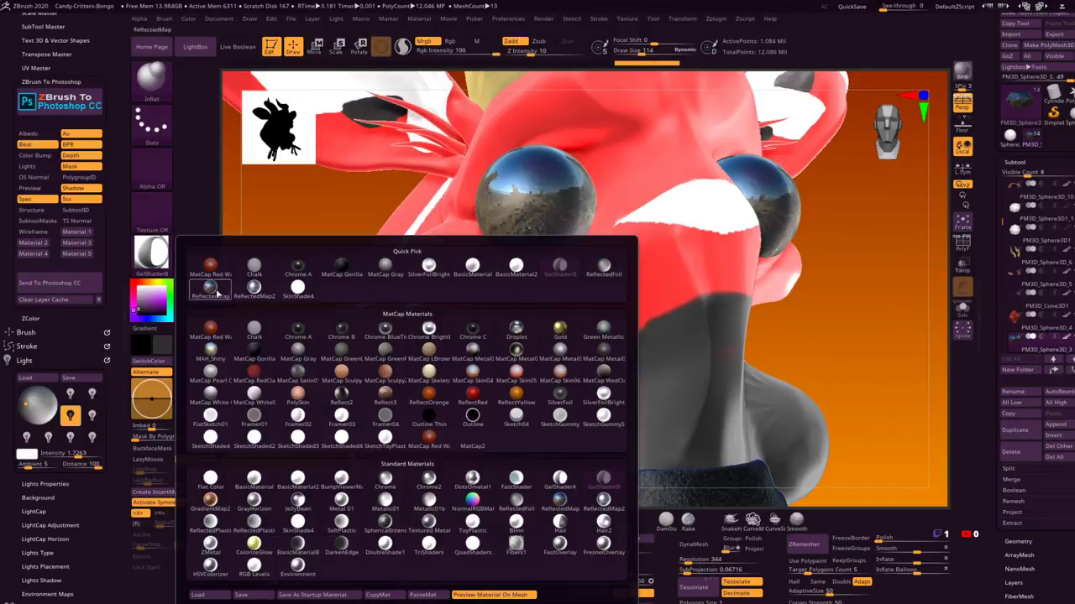
pyautogui.moveTo(615, 503)
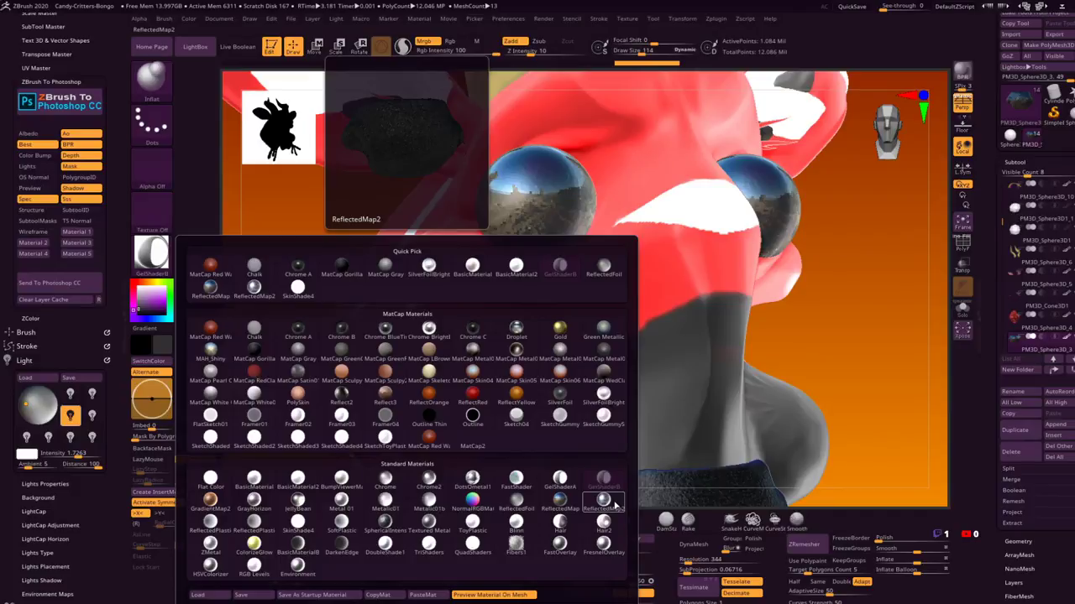
pyautogui.click(613, 507)
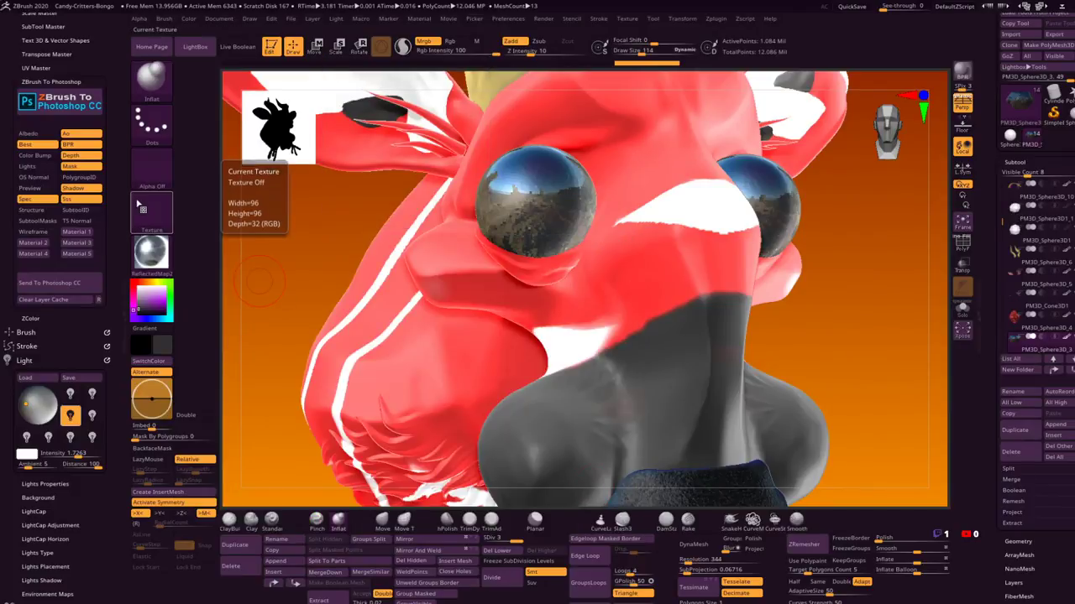
# Step: Collapse the Zplugin and Light palettes, expand the Material modifiers, and lower Reflectivity
pyautogui.click(45, 79)
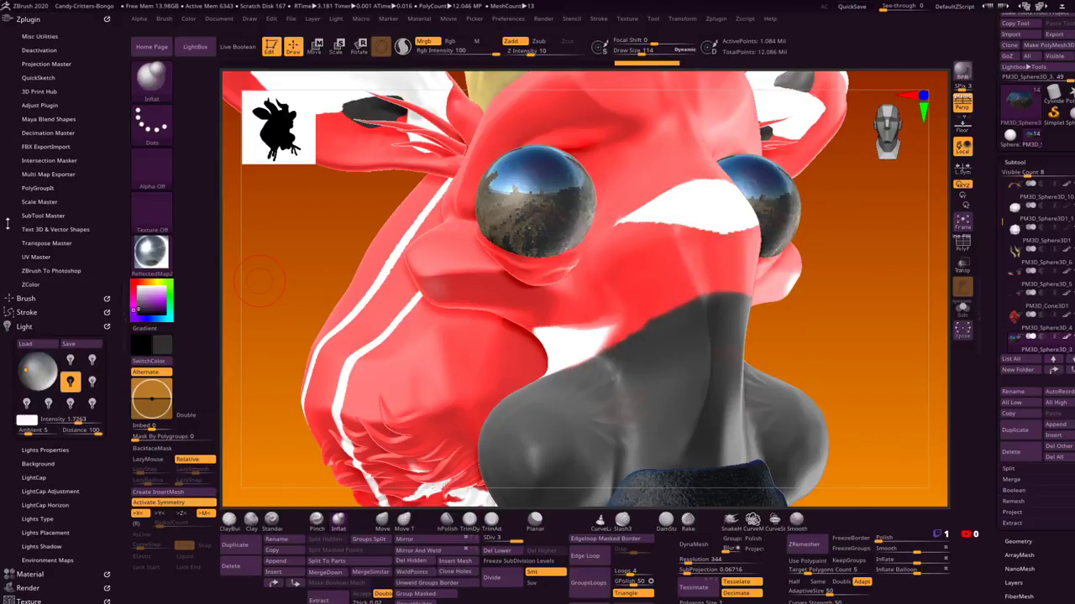
pyautogui.click(28, 18)
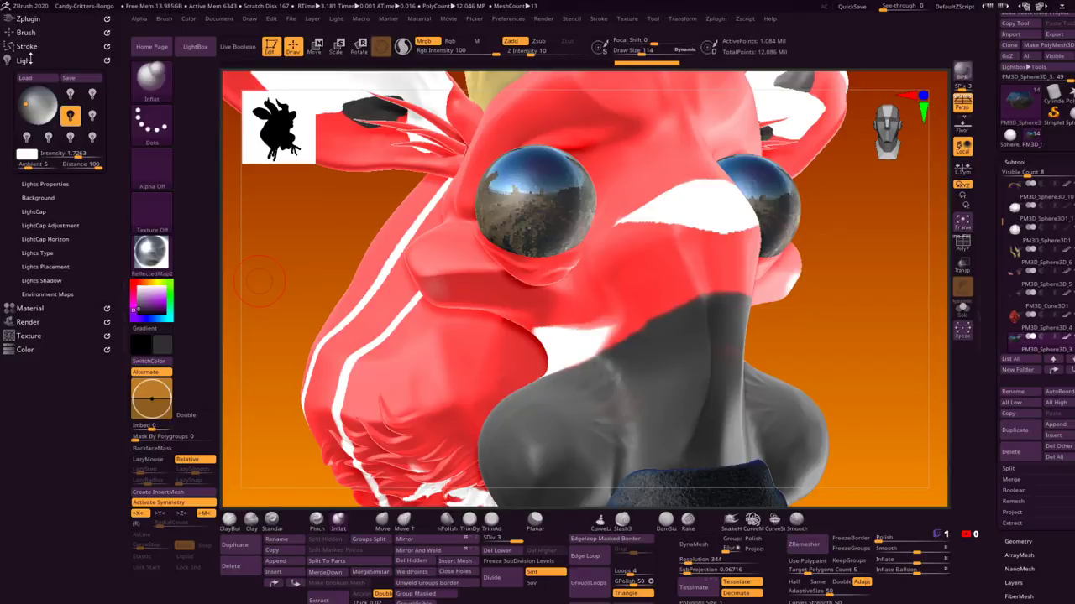
pyautogui.click(37, 309)
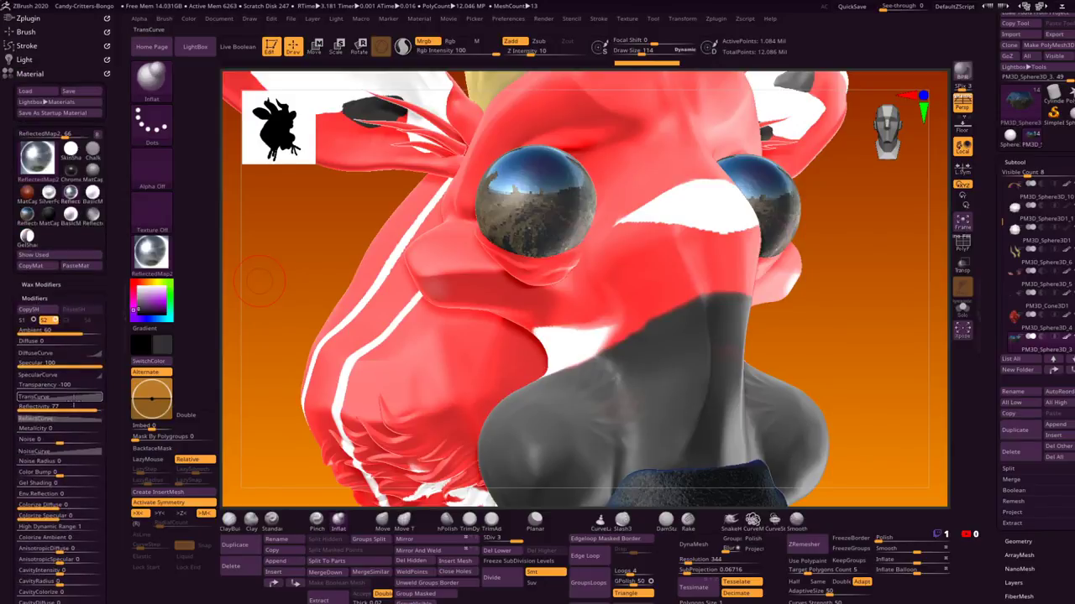
pyautogui.moveTo(75, 407); pyautogui.dragTo(52, 407)
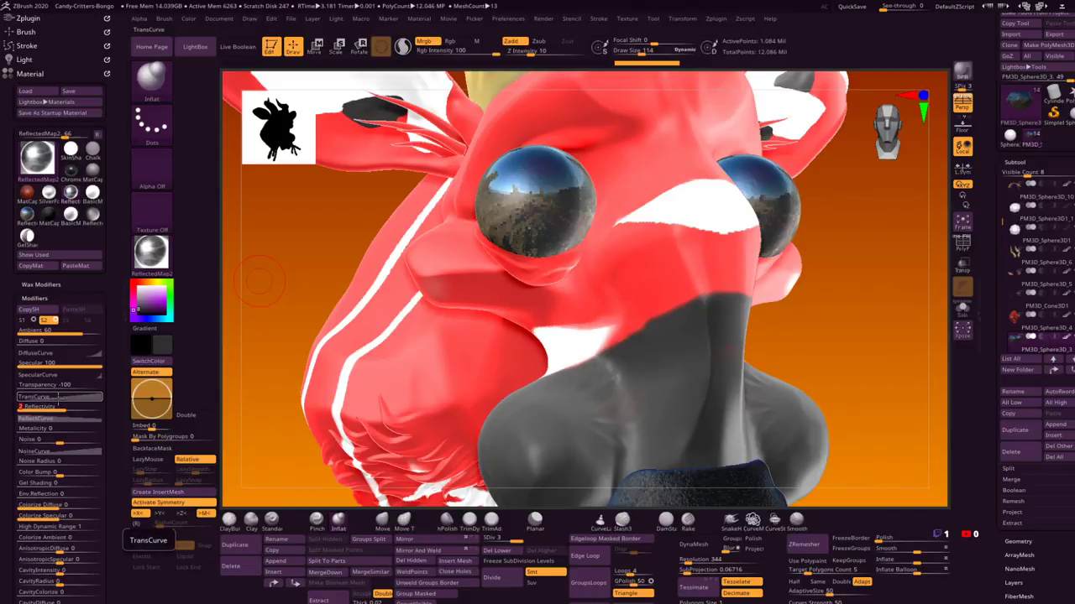
# Step: Bend the ReflectedMap2 TransCurve downward with a new point
pyautogui.click(57, 397)
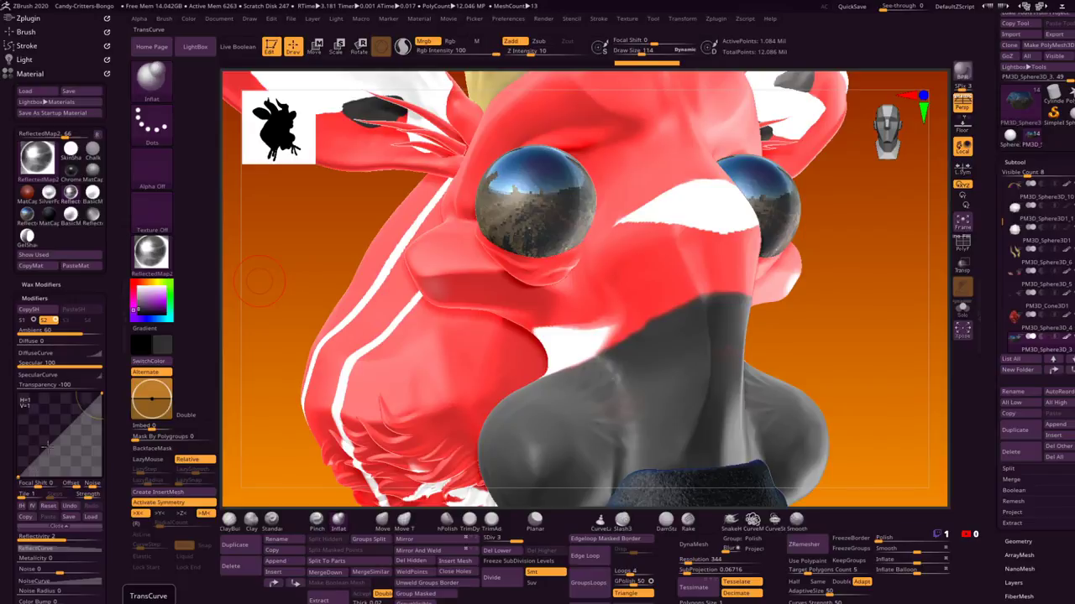
pyautogui.moveTo(52, 444); pyautogui.dragTo(85, 452)
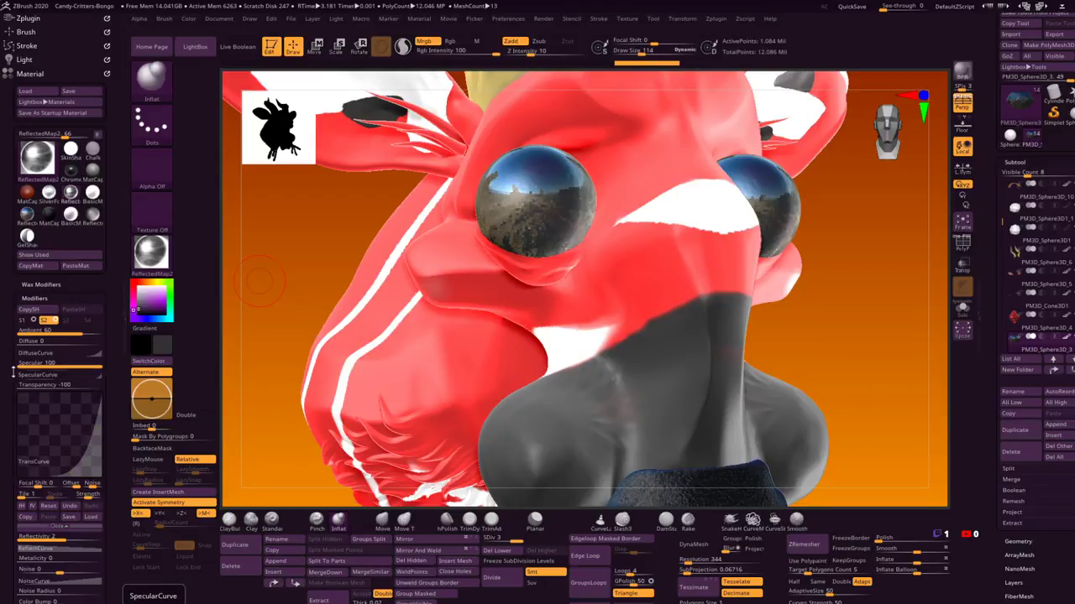
pyautogui.moveTo(13, 371); pyautogui.dragTo(13, 322)
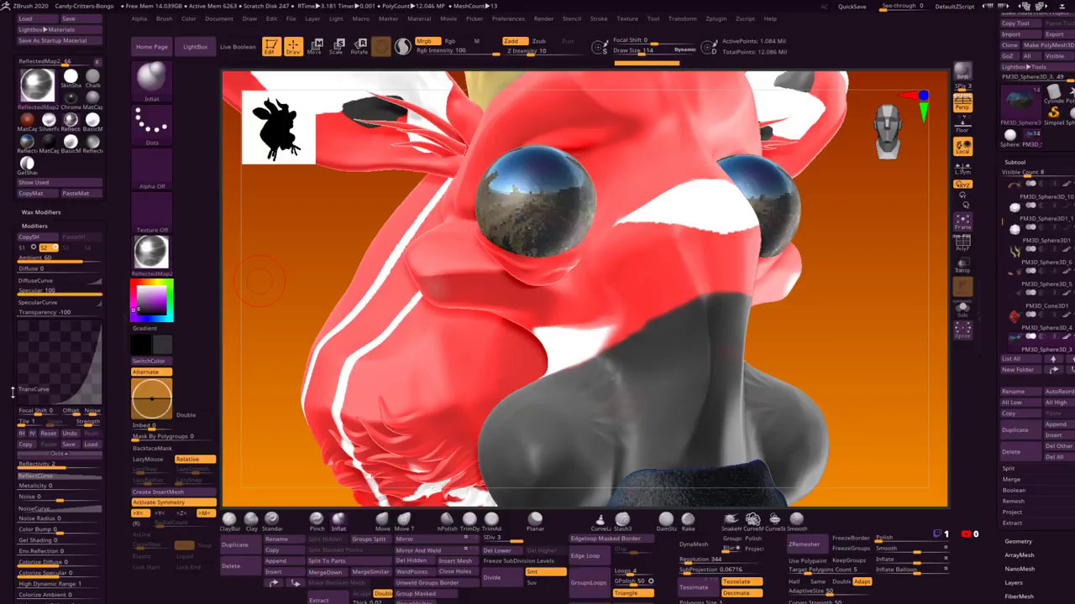
pyautogui.moveTo(12, 391); pyautogui.dragTo(13, 282)
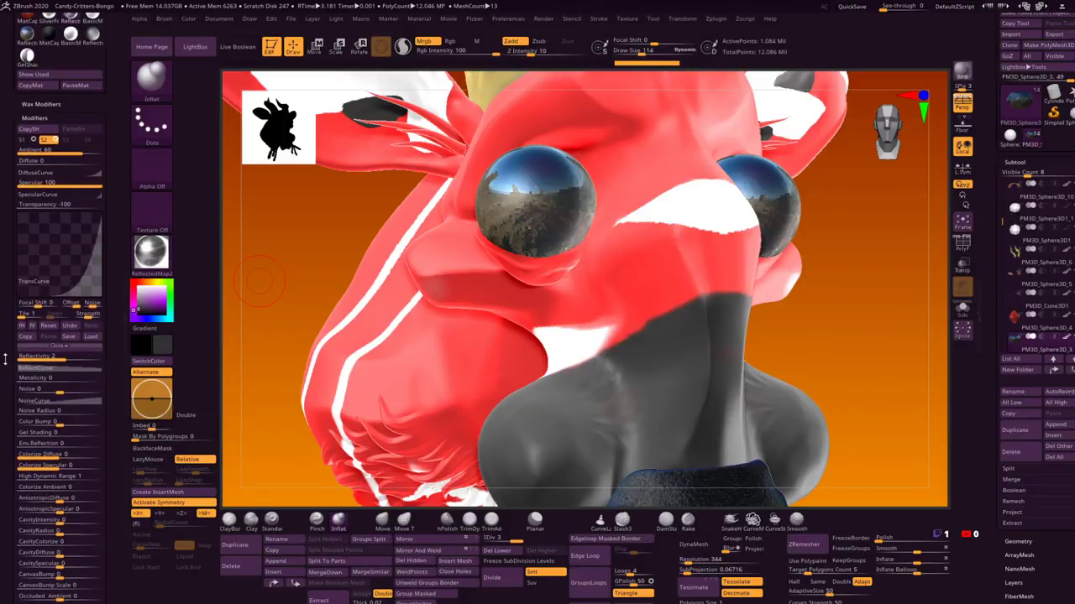
pyautogui.moveTo(5, 359); pyautogui.dragTo(13, 429)
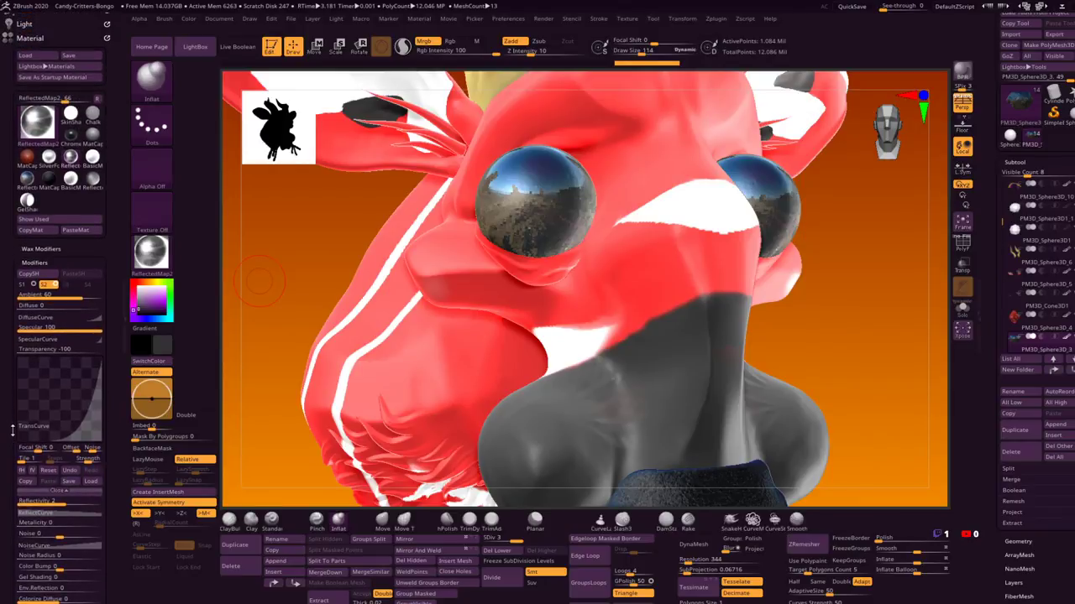
# Step: Inspect the material's S1 and S2 shader settings, then bring Photoshop forward with the creature render
pyautogui.click(23, 285)
pyautogui.click(42, 286)
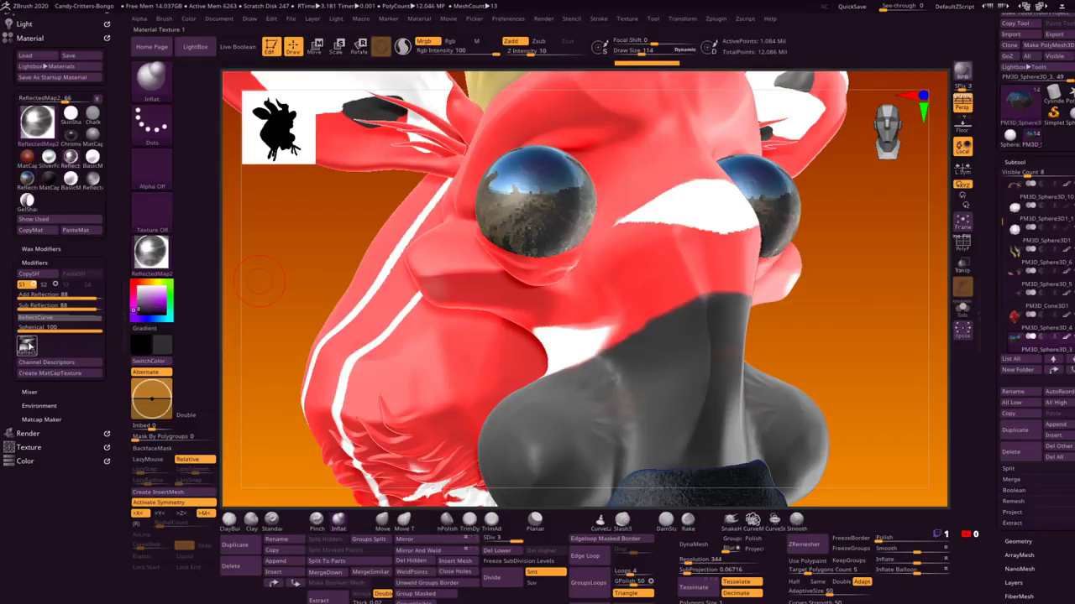
pyautogui.moveTo(29, 346)
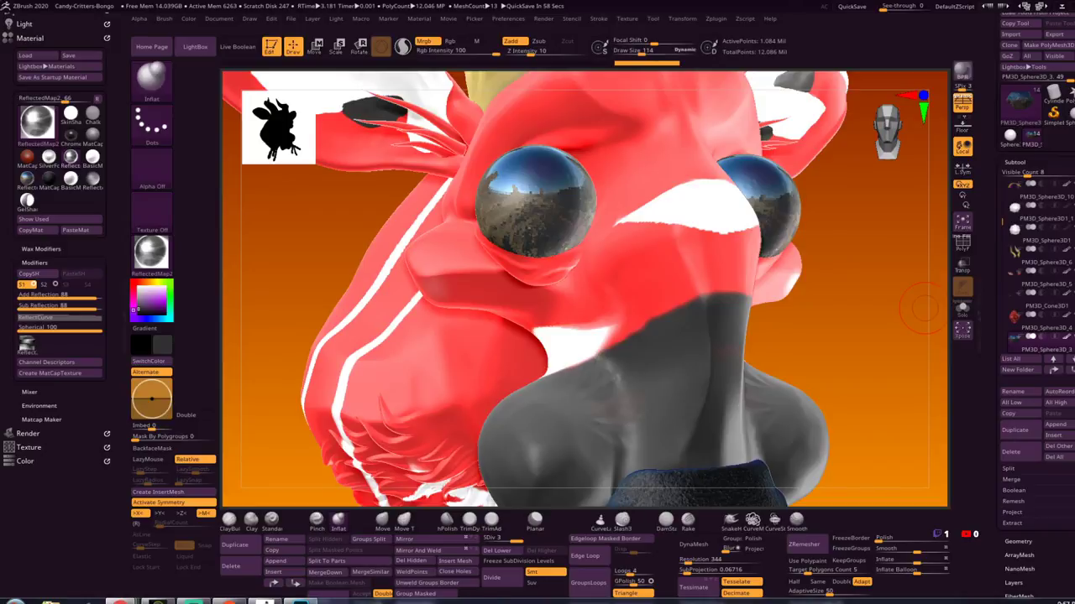
pyautogui.click(301, 601)
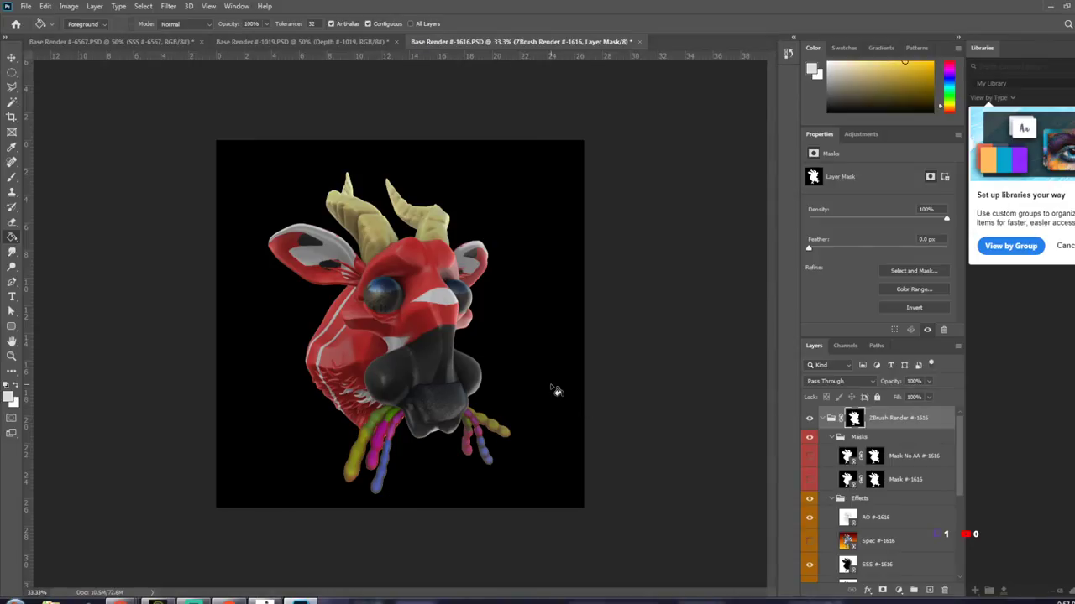
# Step: Zoom the render view to 50% and duplicate the BPR #-1616 layer
pyautogui.hotkey('ctrl', '+')
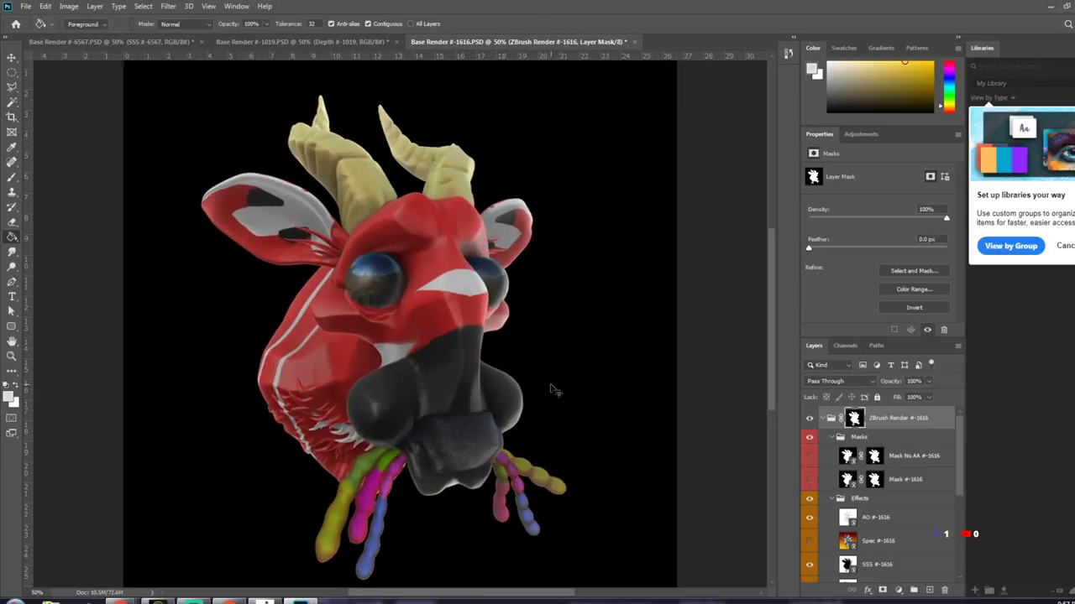
pyautogui.hotkey('ctrl', '+')
pyautogui.hotkey('ctrl', '-')
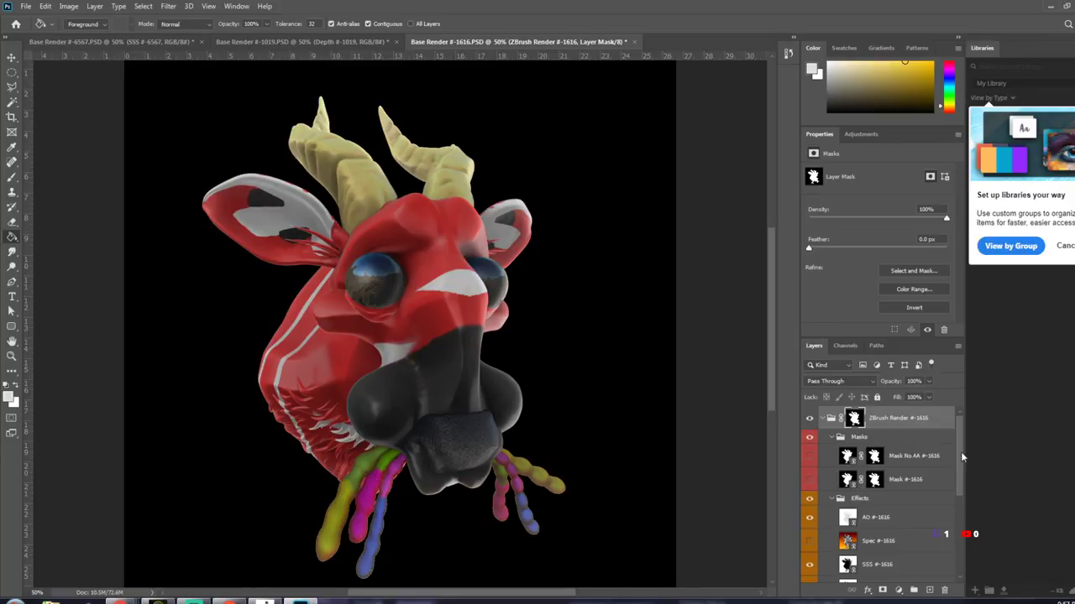
pyautogui.moveTo(962, 457); pyautogui.dragTo(965, 534)
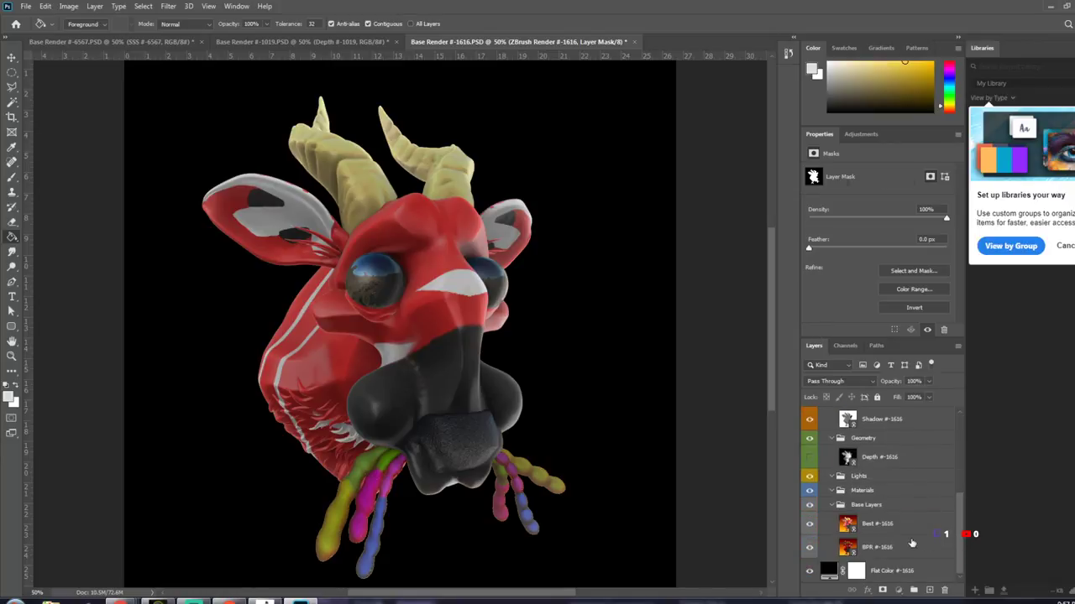
pyautogui.click(916, 546)
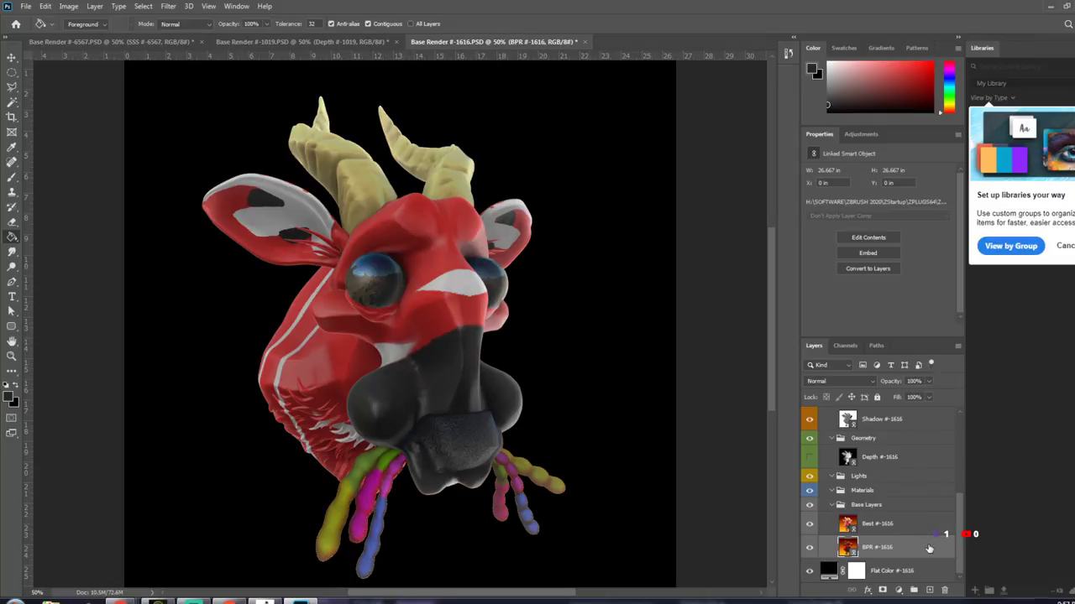
pyautogui.moveTo(909, 548); pyautogui.dragTo(928, 591)
# Step: Move the BPR #-1616 copy above the collapsed ZBrush Render #-1616 group
pyautogui.moveTo(925, 551); pyautogui.dragTo(898, 417)
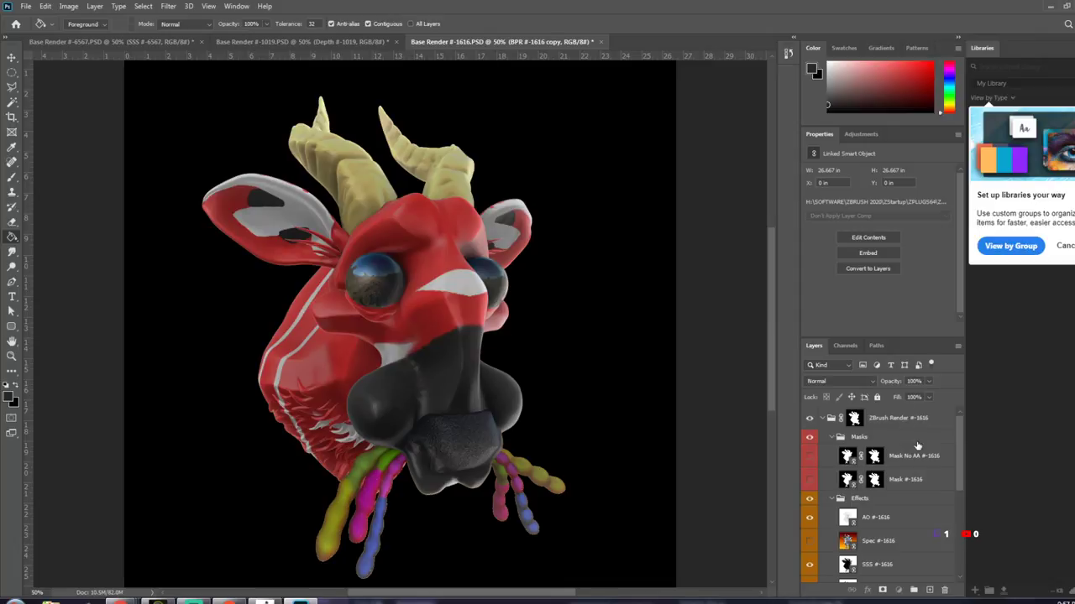
pyautogui.moveTo(960, 451); pyautogui.dragTo(960, 551)
pyautogui.moveTo(899, 521); pyautogui.dragTo(904, 561)
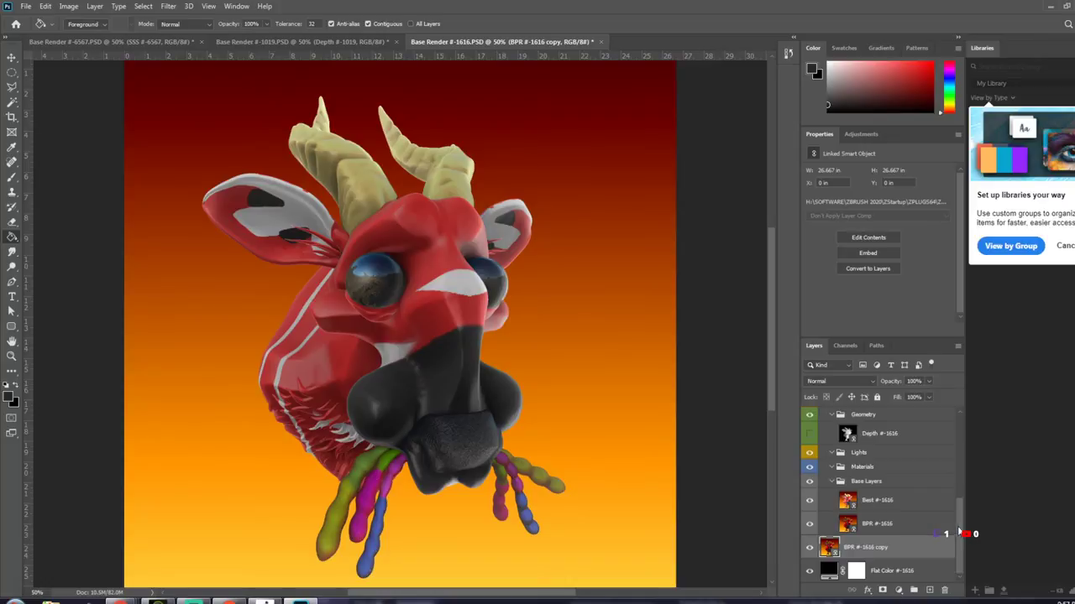
pyautogui.moveTo(960, 531); pyautogui.dragTo(979, 413)
pyautogui.click(830, 418)
pyautogui.moveTo(865, 440); pyautogui.dragTo(869, 412)
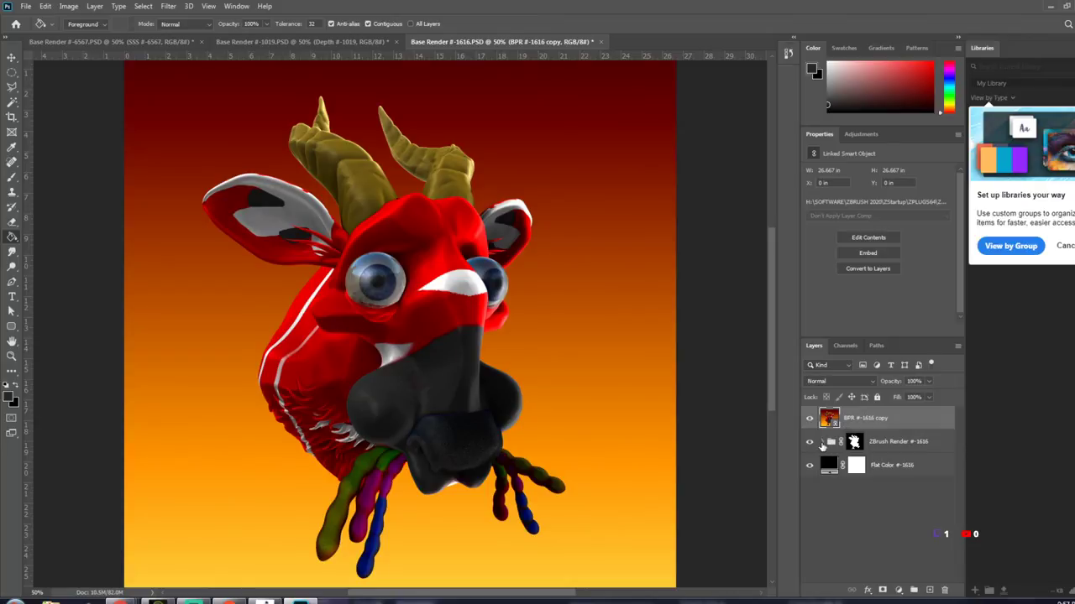
# Step: Hide the BPR copy and toggle the AO, SSS and Shadow #-1616 passes to compare them
pyautogui.click(823, 442)
pyautogui.click(810, 419)
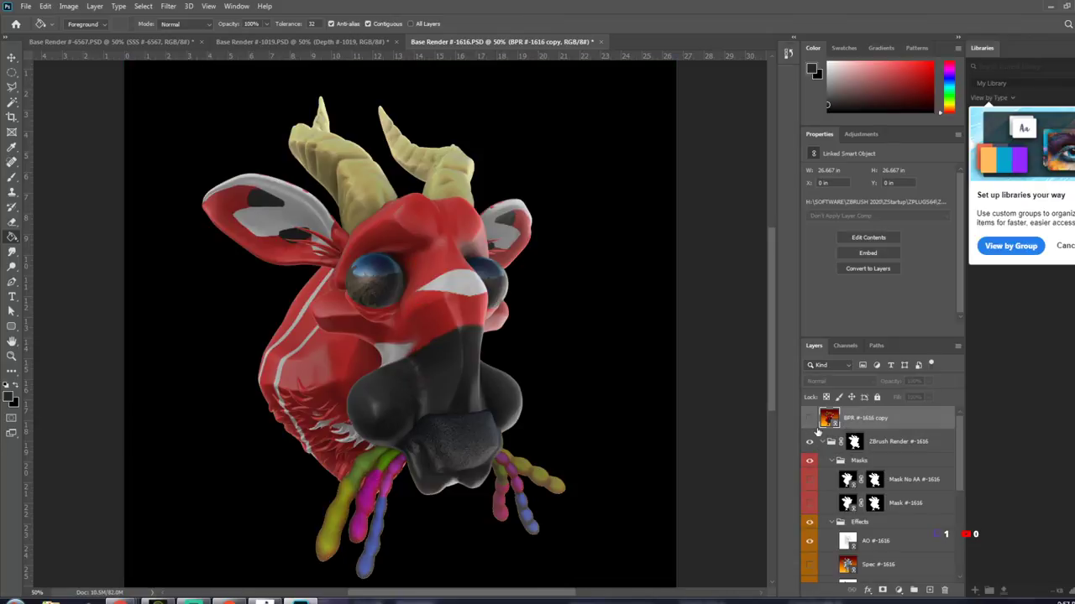
pyautogui.click(810, 543)
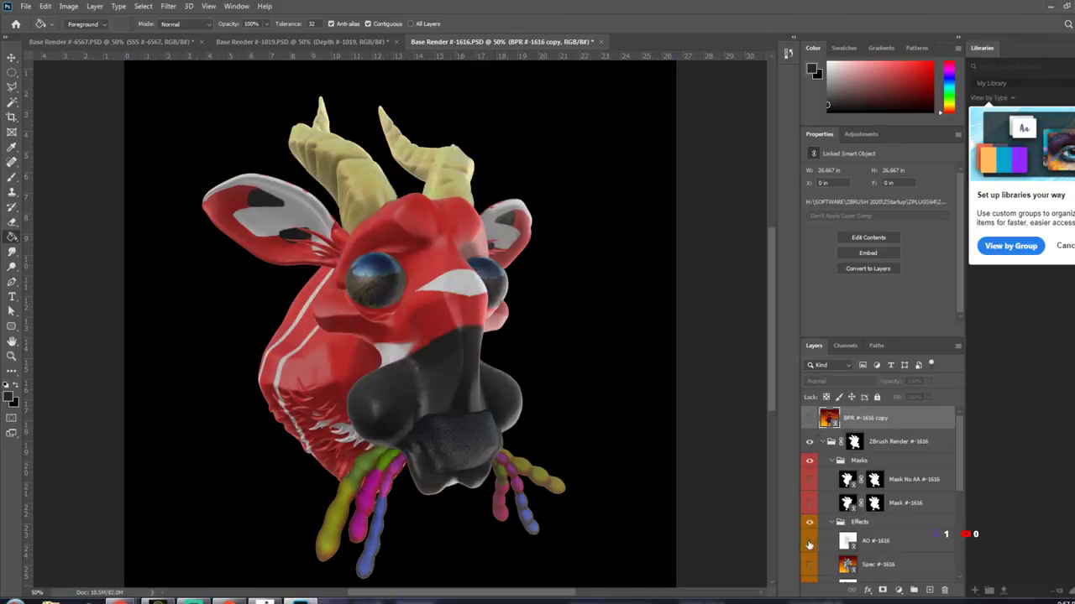
pyautogui.click(809, 543)
pyautogui.moveTo(958, 470); pyautogui.dragTo(956, 521)
pyautogui.click(810, 479)
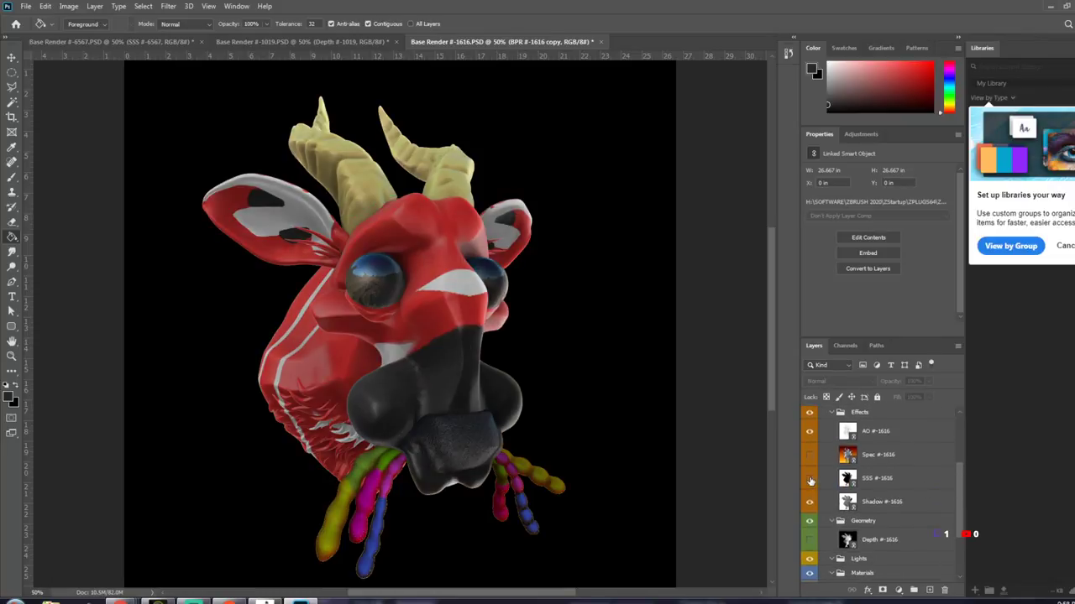
pyautogui.click(809, 478)
pyautogui.click(810, 505)
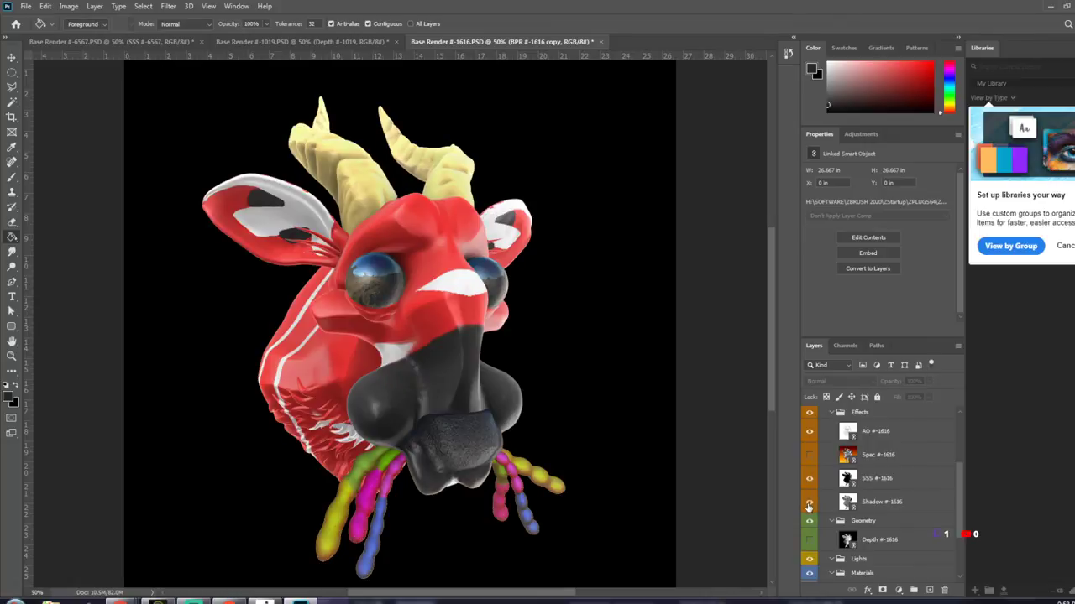
pyautogui.click(809, 506)
pyautogui.click(810, 506)
pyautogui.click(809, 505)
# Step: Set the Shadow #-1616 layer's opacity to 21%
pyautogui.click(878, 502)
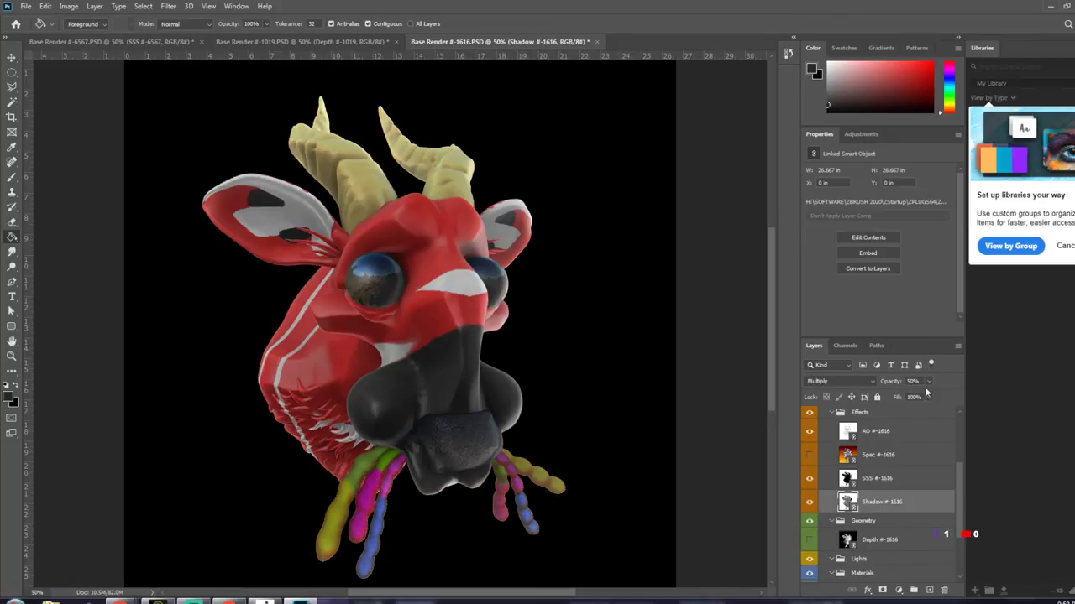
pyautogui.click(927, 381)
pyautogui.click(912, 396)
pyautogui.moveTo(912, 397); pyautogui.dragTo(914, 398)
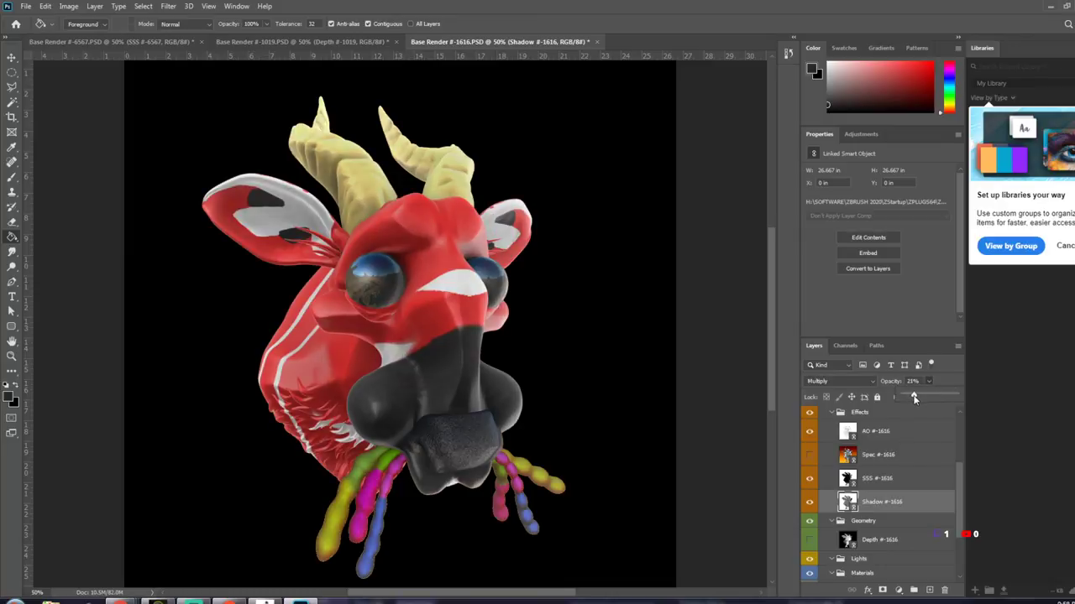
pyautogui.moveTo(964, 507); pyautogui.dragTo(962, 550)
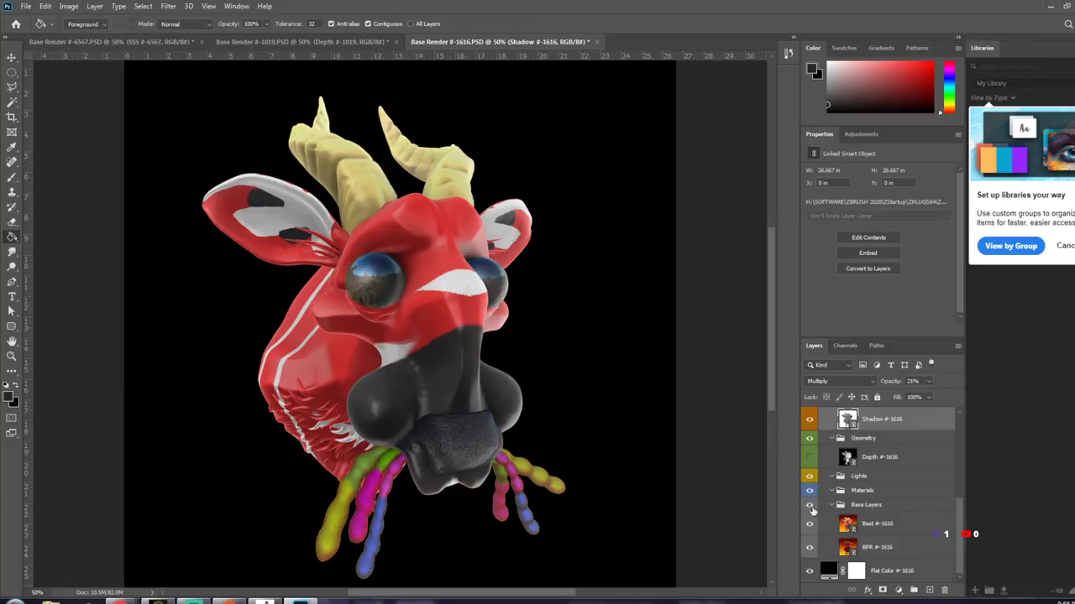
# Step: Toggle the glossy Best #-1616 pass on and off to compare it with the matte BPR pass
pyautogui.click(810, 529)
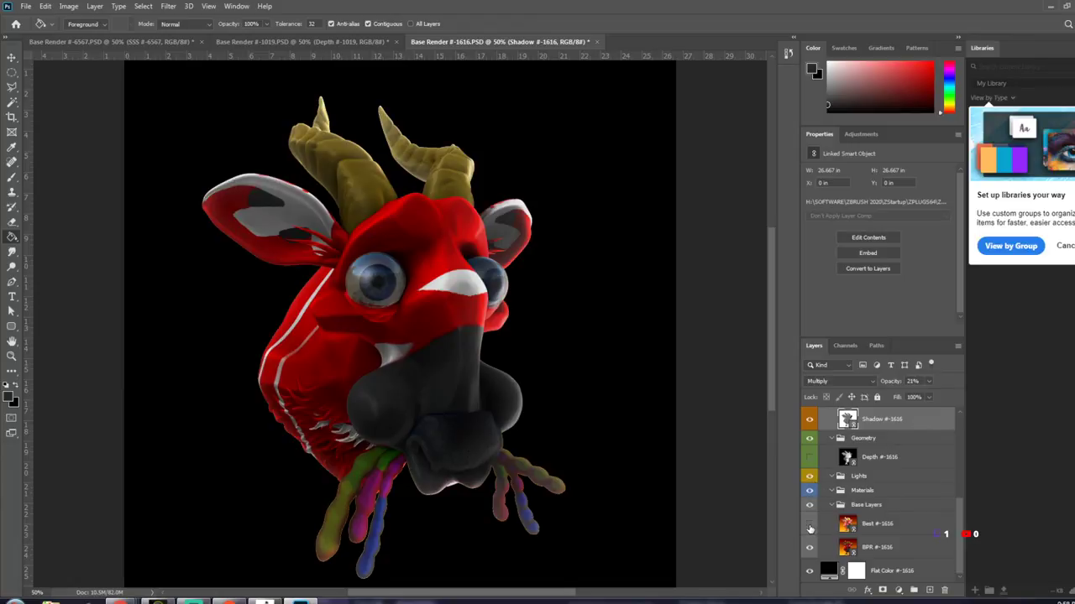
pyautogui.click(810, 529)
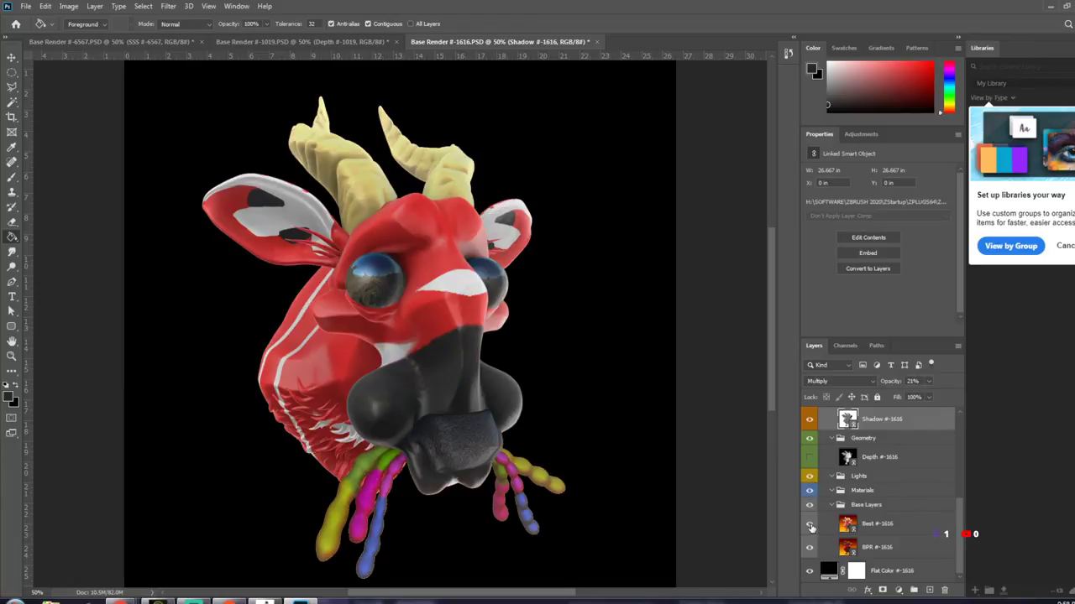
pyautogui.click(914, 529)
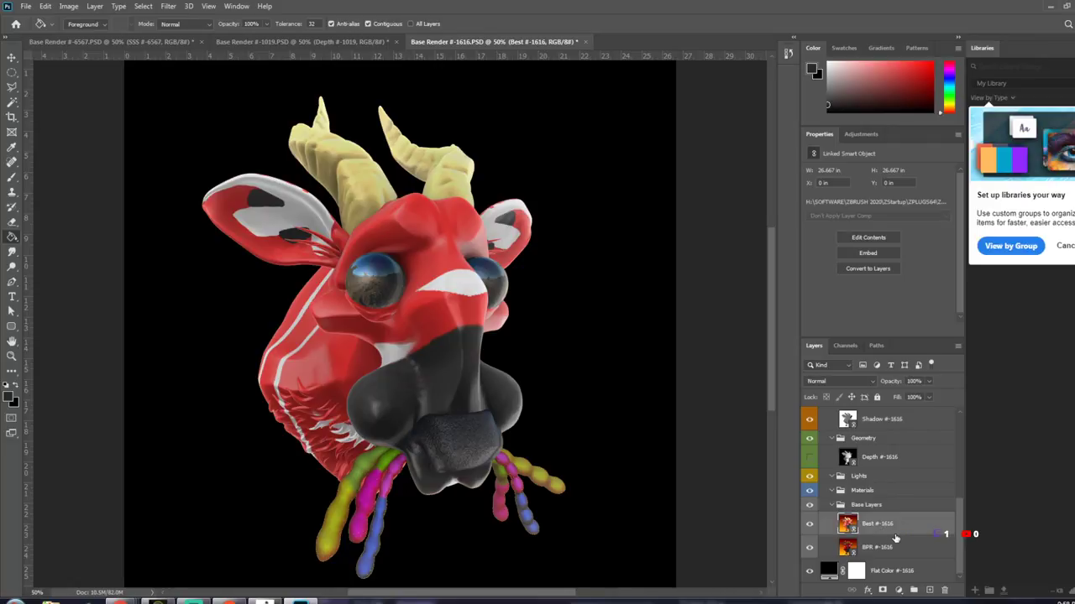
pyautogui.click(809, 529)
pyautogui.click(811, 529)
pyautogui.click(810, 528)
pyautogui.click(810, 528)
pyautogui.click(1050, 6)
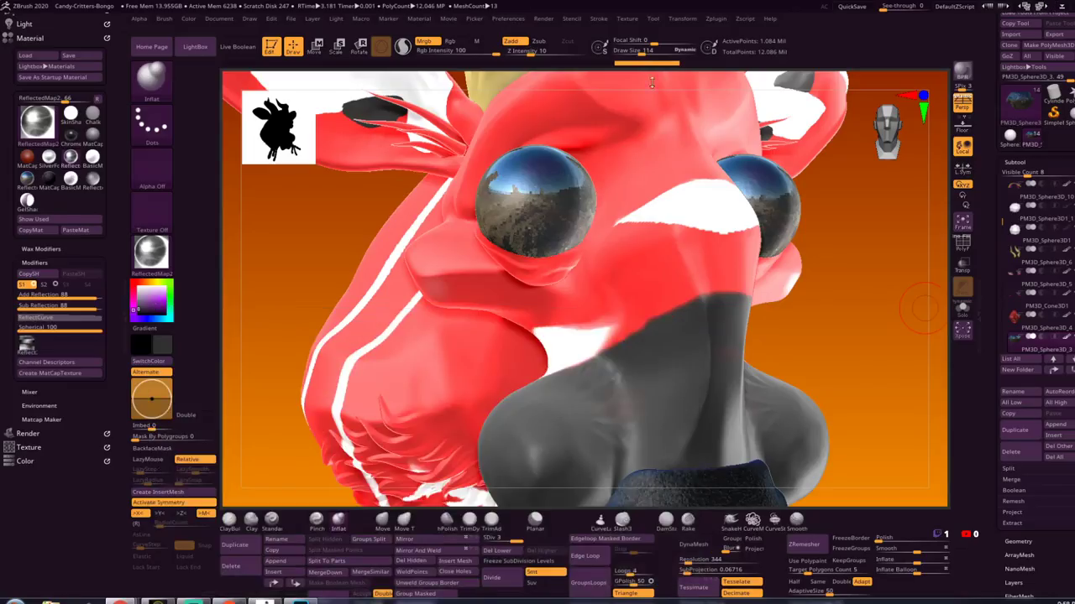
pyautogui.moveTo(8, 189); pyautogui.dragTo(12, 225)
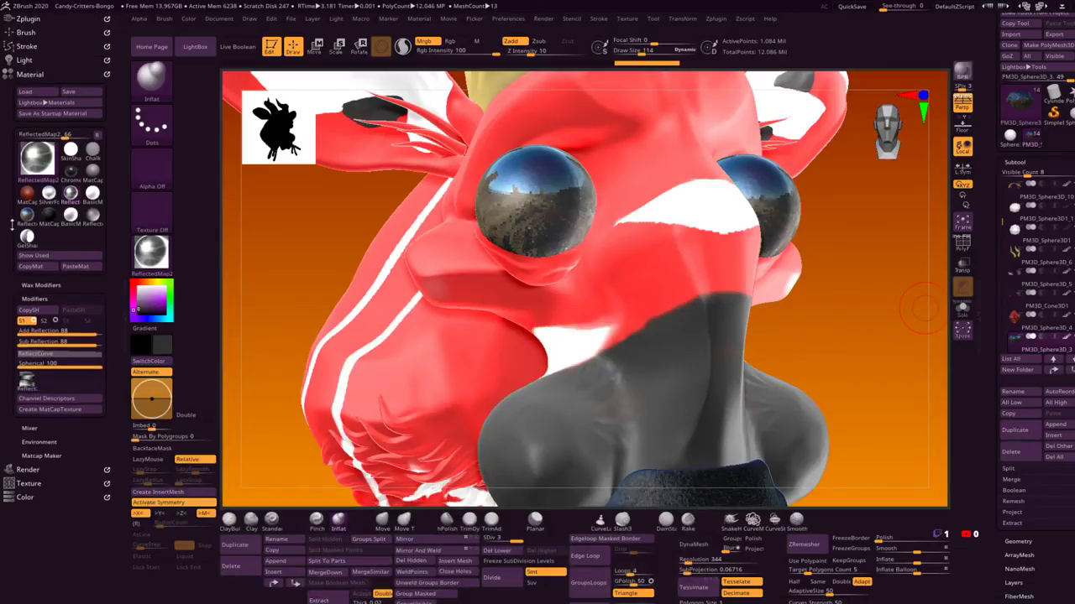
pyautogui.click(30, 74)
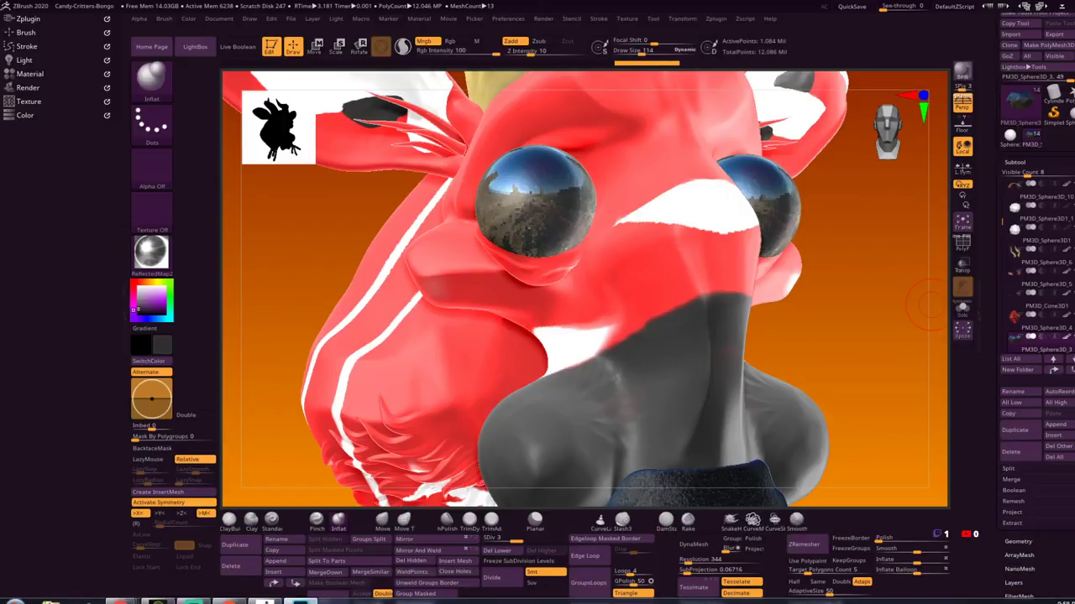
pyautogui.click(300, 601)
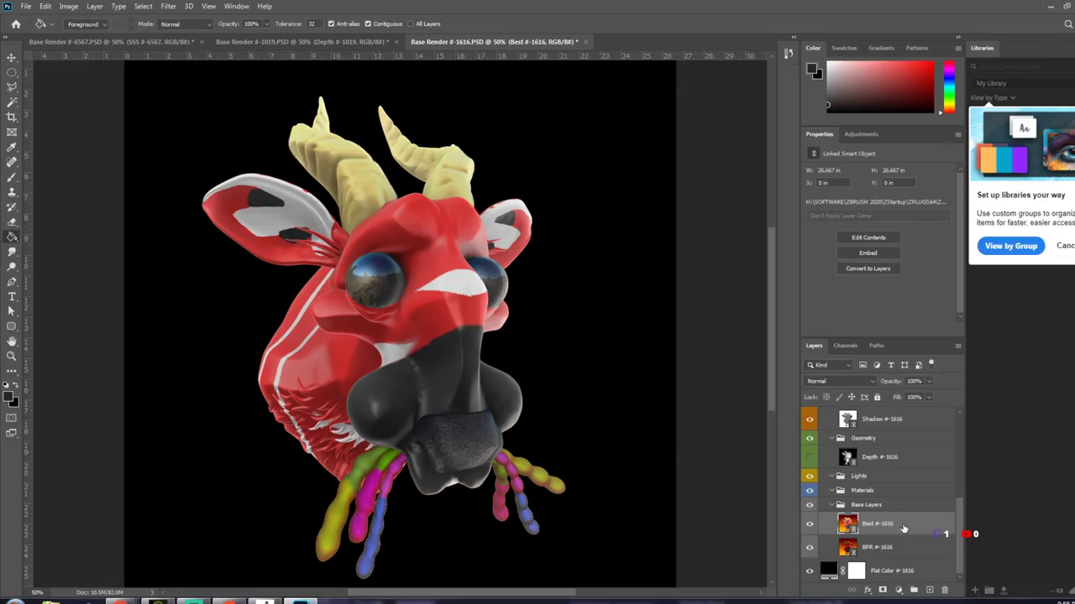
# Step: Zoom the render to 200% and pan to centre the pixelated reflection in the left eye
pyautogui.hotkey('ctrl', '+')
pyautogui.hotkey('ctrl', '+')
pyautogui.hotkey('ctrl', '+')
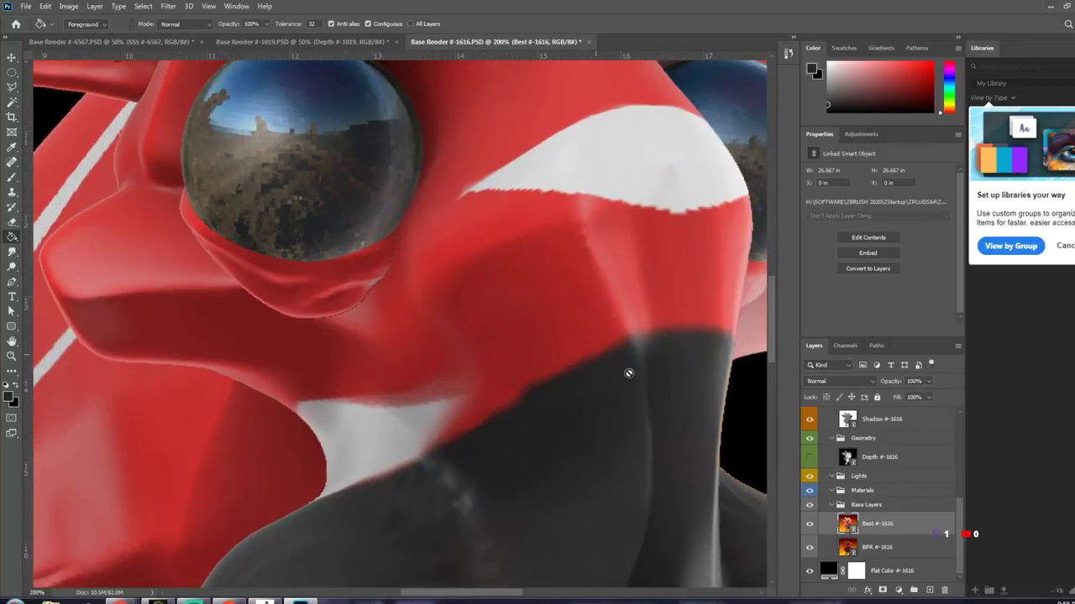
pyautogui.moveTo(432, 277); pyautogui.dragTo(419, 357)
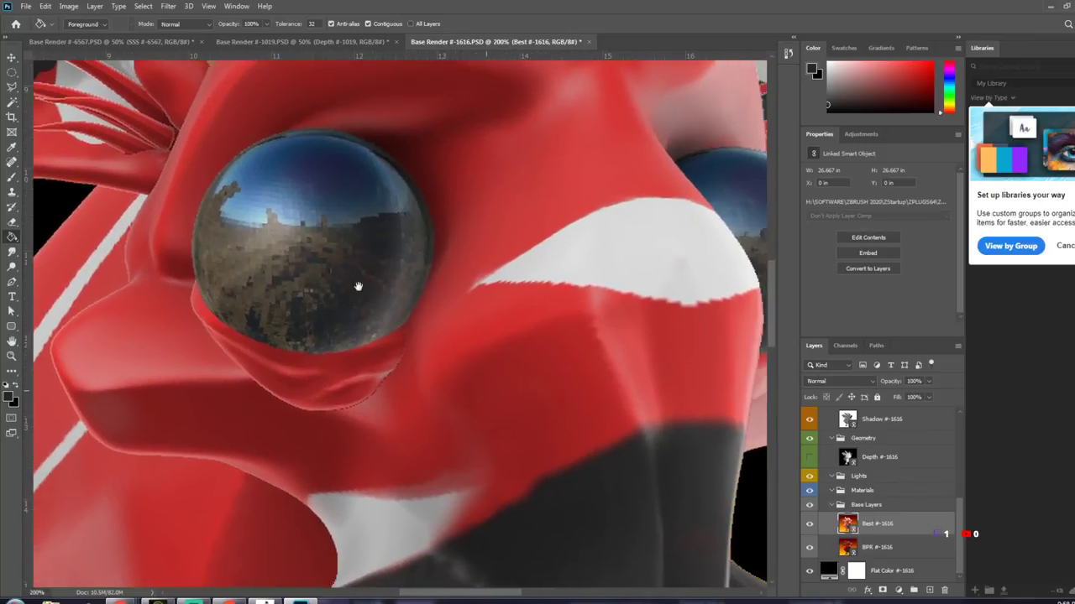
pyautogui.moveTo(353, 332); pyautogui.dragTo(490, 387)
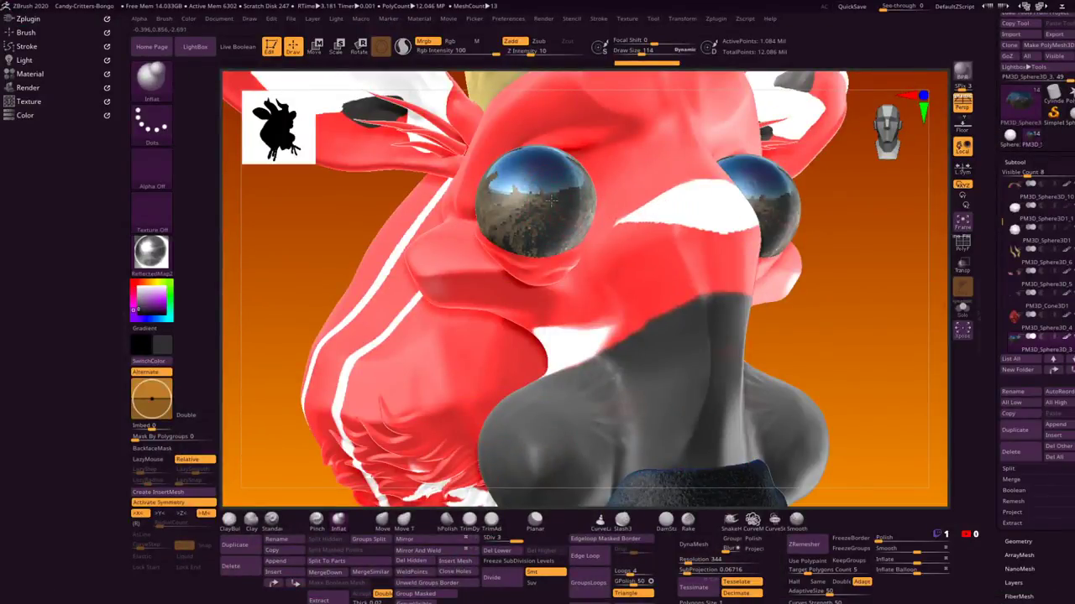
# Step: Divide the Eye reflections subtool twice, then select the PM3D_Sphere3D_1 head subtool
pyautogui.keyDown('alt'); pyautogui.click(553, 199); pyautogui.keyUp('alt')
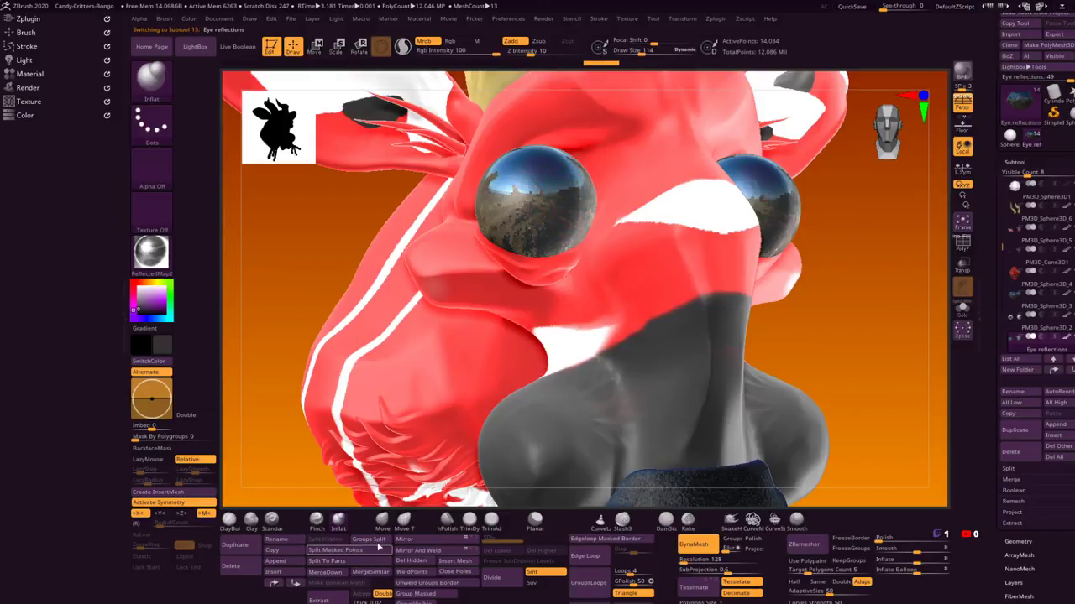
pyautogui.click(496, 582)
pyautogui.click(500, 586)
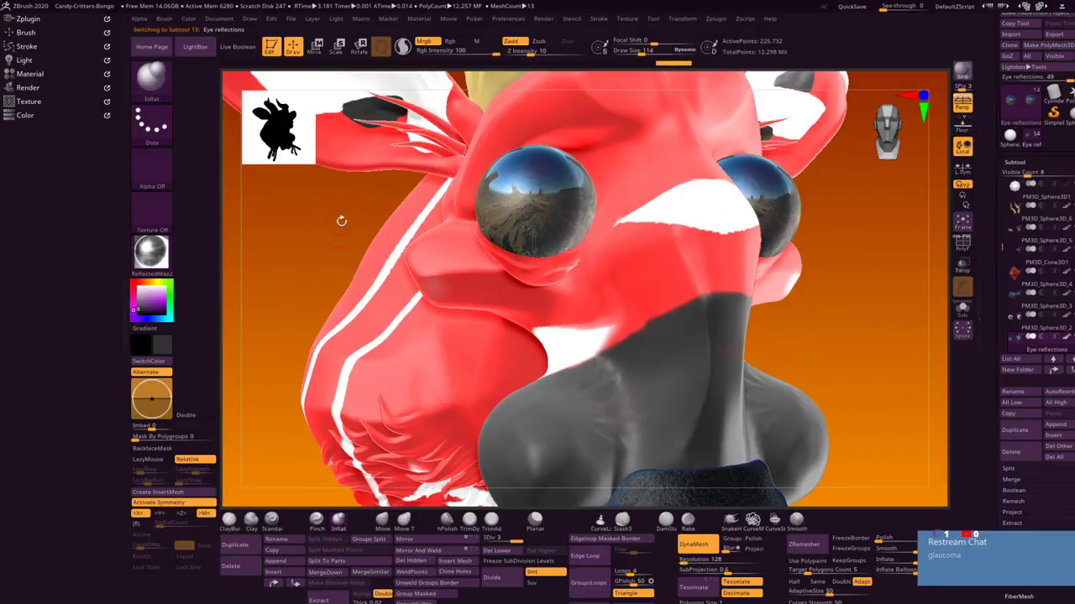
pyautogui.moveTo(341, 221); pyautogui.dragTo(273, 252)
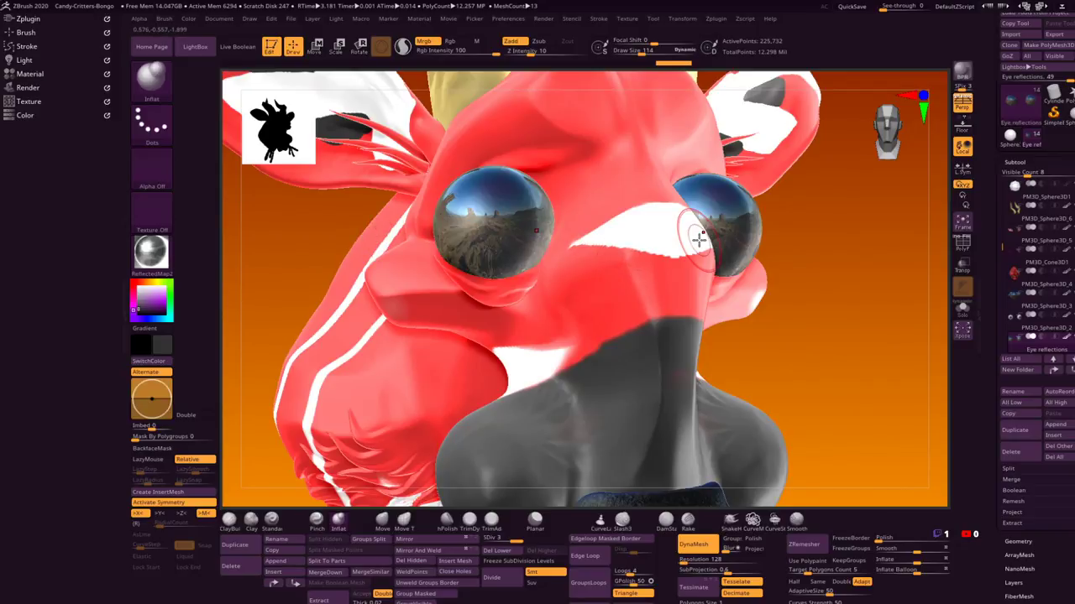
pyautogui.keyDown('alt'); pyautogui.click(625, 281); pyautogui.keyUp('alt')
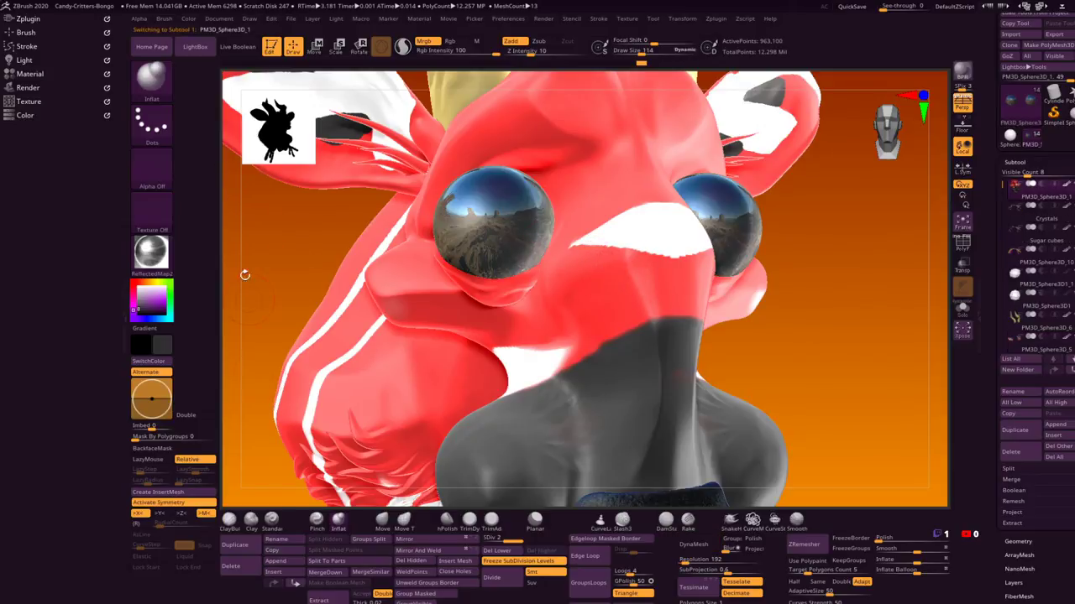
# Step: Pick a colour-painting brush, sample red from the head, and set Draw Size to 45
pyautogui.click(251, 520)
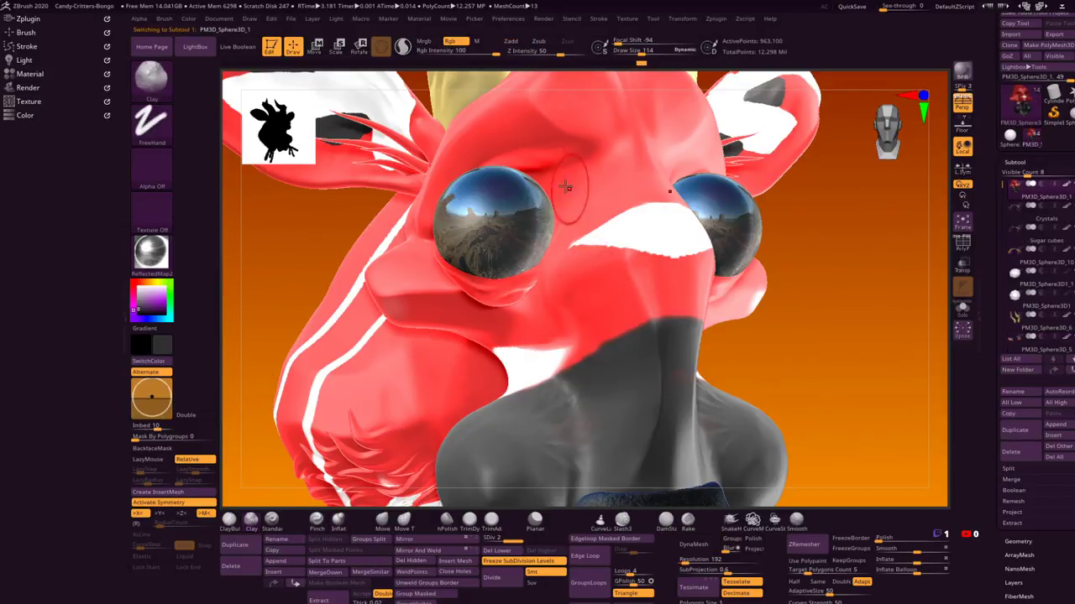
pyautogui.press('c')
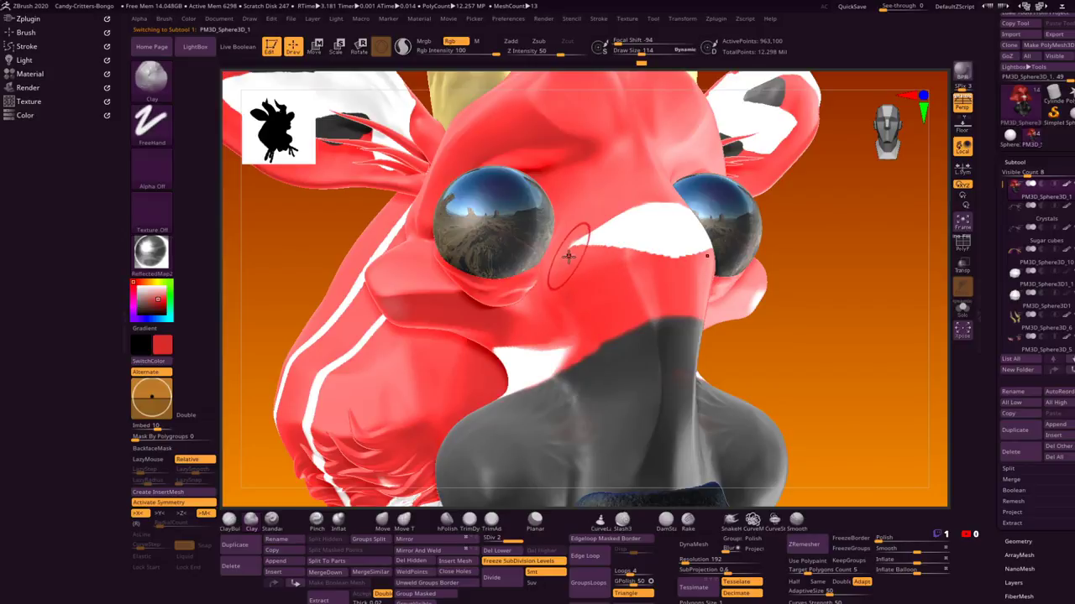
pyautogui.press('space')
pyautogui.moveTo(591, 261)
pyautogui.mouseDown()
pyautogui.moveTo(581, 245)
pyautogui.moveTo(604, 251)
pyautogui.moveTo(577, 245)
pyautogui.moveTo(680, 263)
pyautogui.mouseUp()
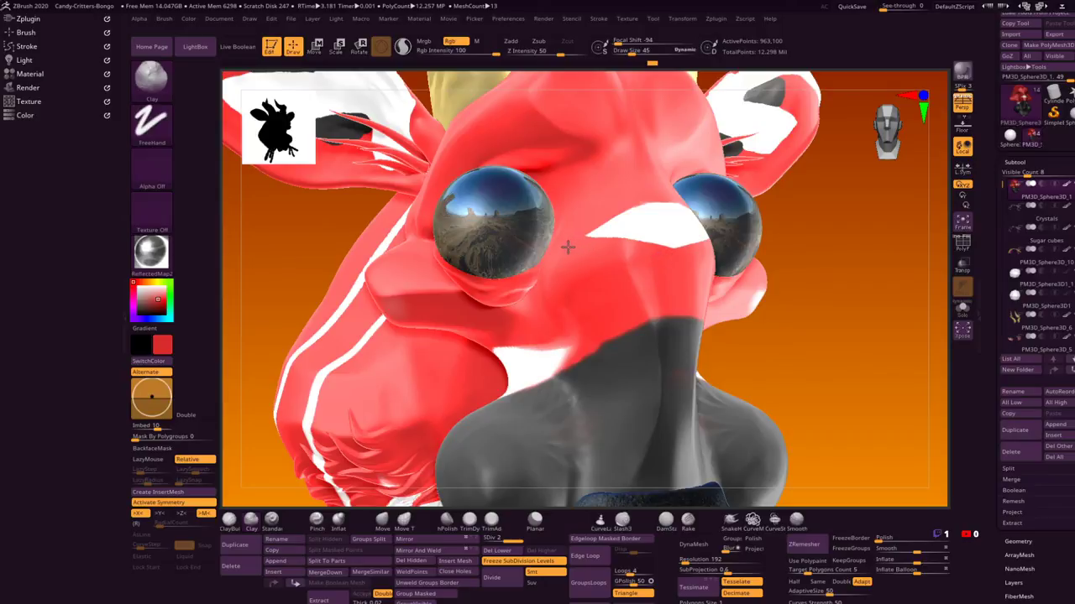
# Step: Paint the snout stripe longer in white, then clean its lower edge and taper its tip in red
pyautogui.press('c')
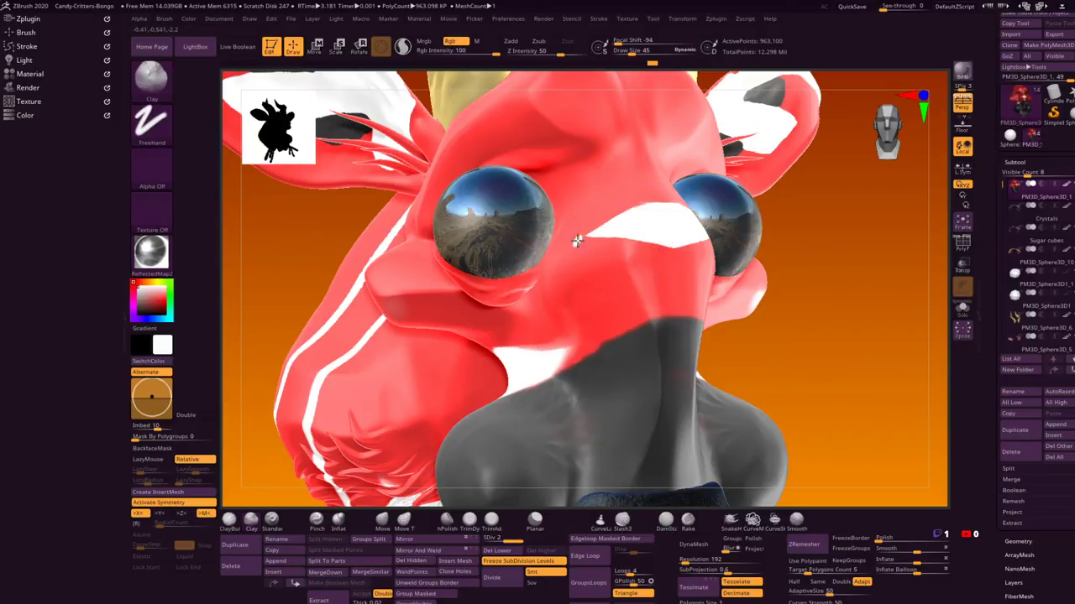
pyautogui.moveTo(578, 241); pyautogui.dragTo(674, 242)
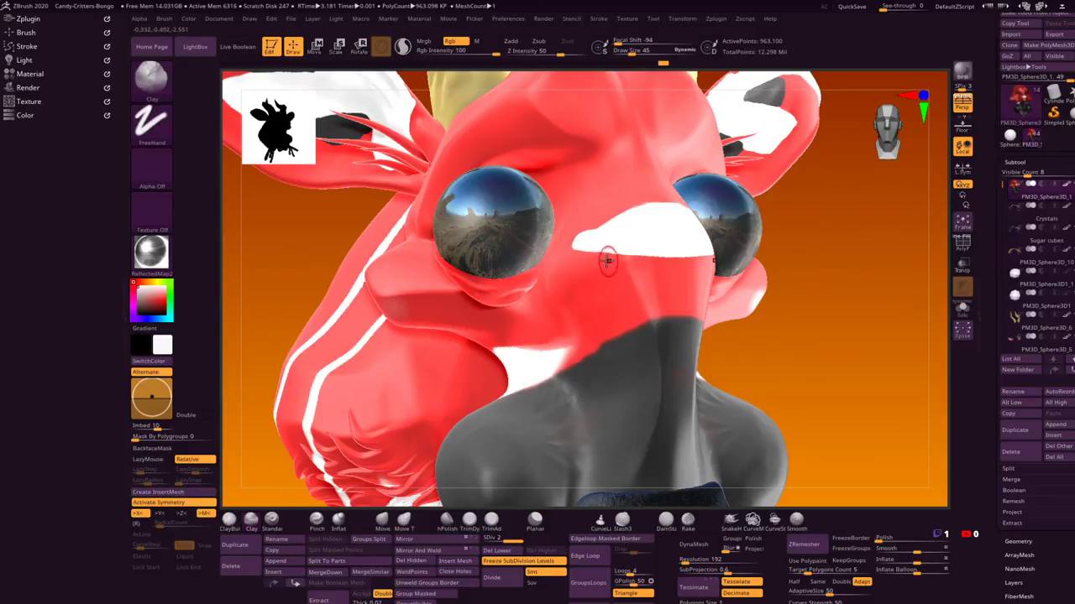
pyautogui.press('c')
pyautogui.moveTo(569, 253); pyautogui.dragTo(682, 266)
pyautogui.moveTo(590, 231)
pyautogui.mouseDown()
pyautogui.moveTo(565, 238)
pyautogui.moveTo(662, 198)
pyautogui.moveTo(621, 212)
pyautogui.mouseUp()
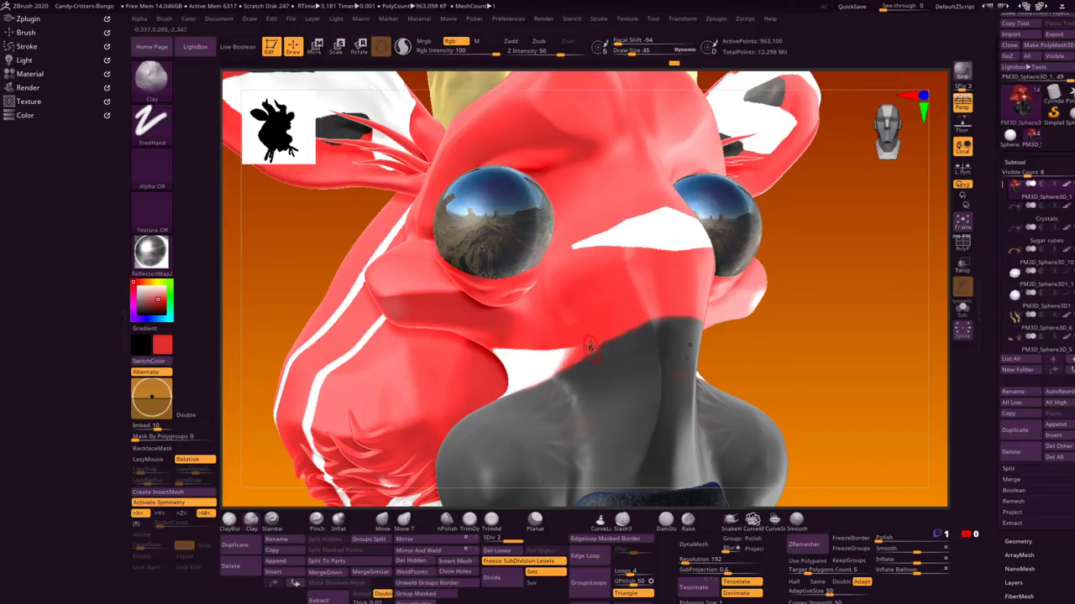
pyautogui.press('c')
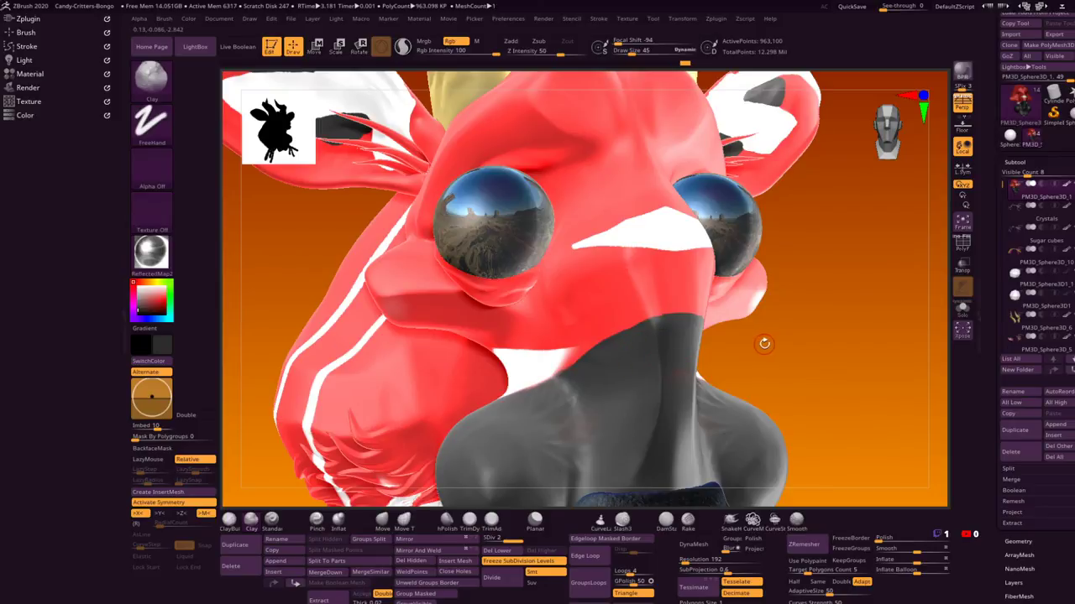
pyautogui.moveTo(763, 343)
pyautogui.mouseDown()
pyautogui.moveTo(778, 336)
pyautogui.moveTo(672, 348)
pyautogui.moveTo(678, 357)
pyautogui.moveTo(674, 334)
pyautogui.moveTo(713, 278)
pyautogui.moveTo(732, 314)
pyautogui.moveTo(713, 317)
pyautogui.moveTo(494, 170)
pyautogui.mouseUp()
# Step: Remove the background gradient by dragging Document Rate, after repositioning the creature
pyautogui.click(220, 19)
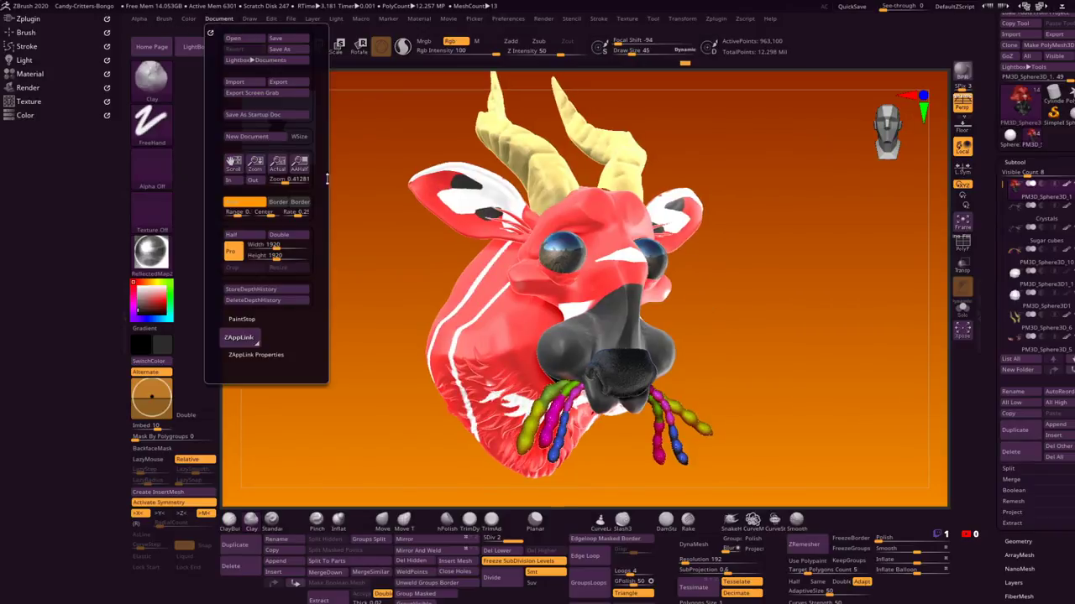
pyautogui.click(280, 181)
pyautogui.click(282, 180)
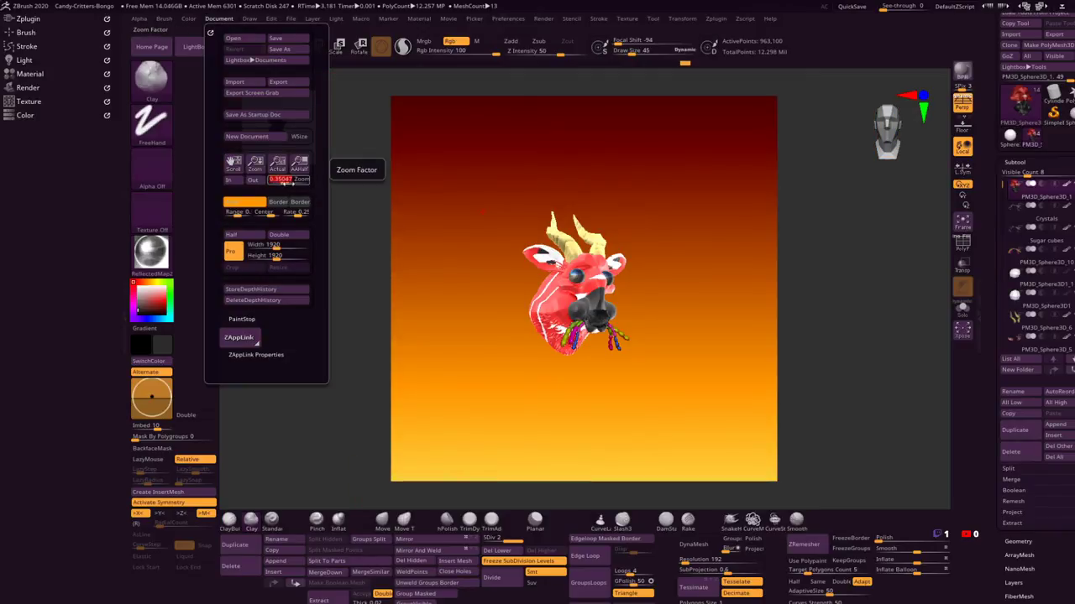
pyautogui.moveTo(746, 342)
pyautogui.mouseDown()
pyautogui.moveTo(777, 328)
pyautogui.moveTo(711, 319)
pyautogui.moveTo(696, 333)
pyautogui.moveTo(703, 314)
pyautogui.mouseUp()
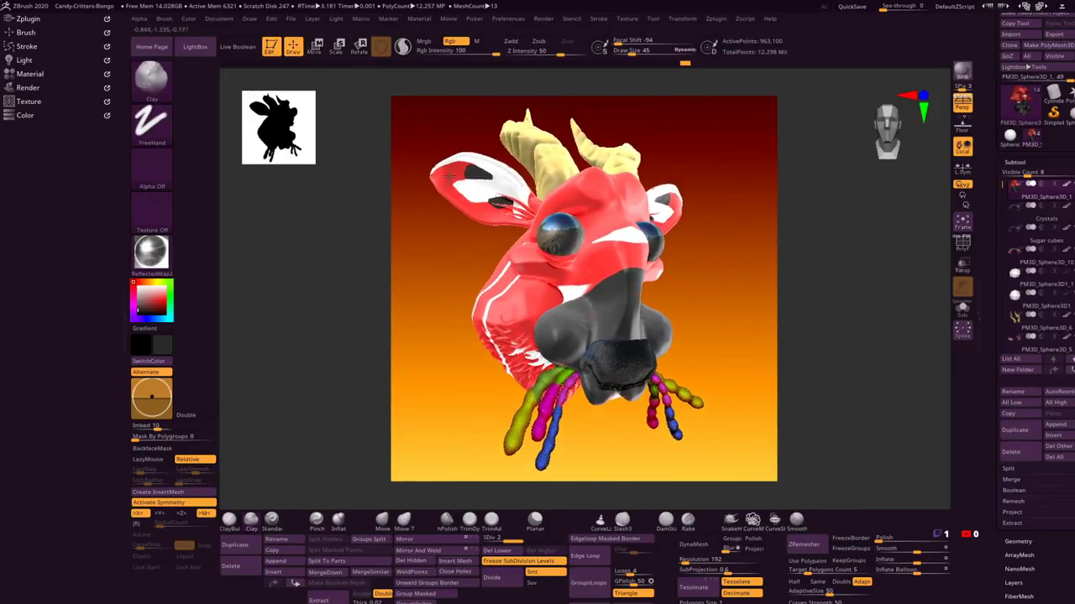
pyautogui.click(217, 20)
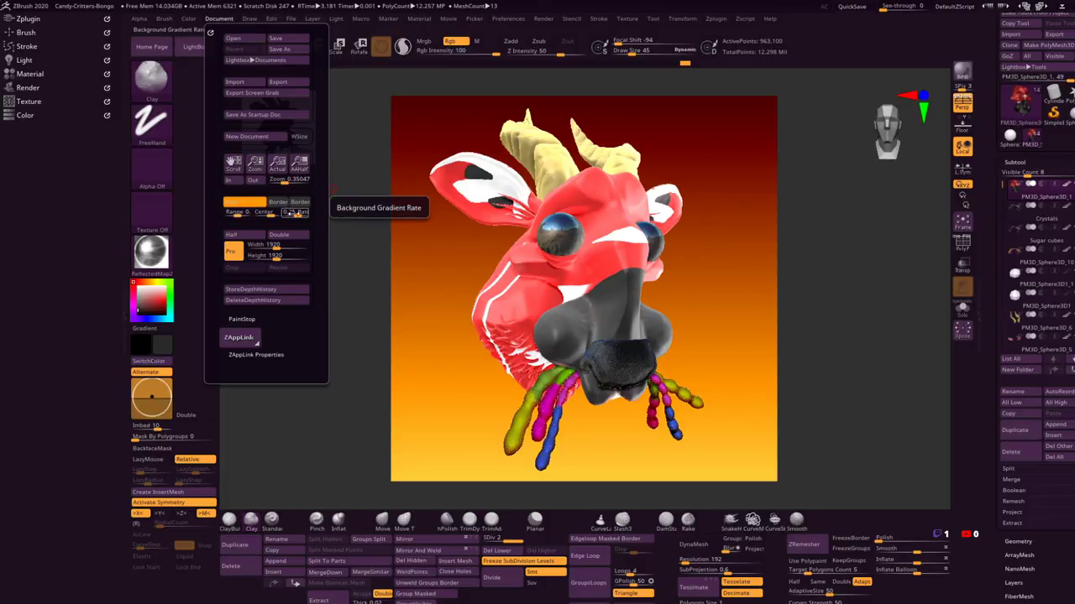
pyautogui.moveTo(294, 213); pyautogui.dragTo(294, 212)
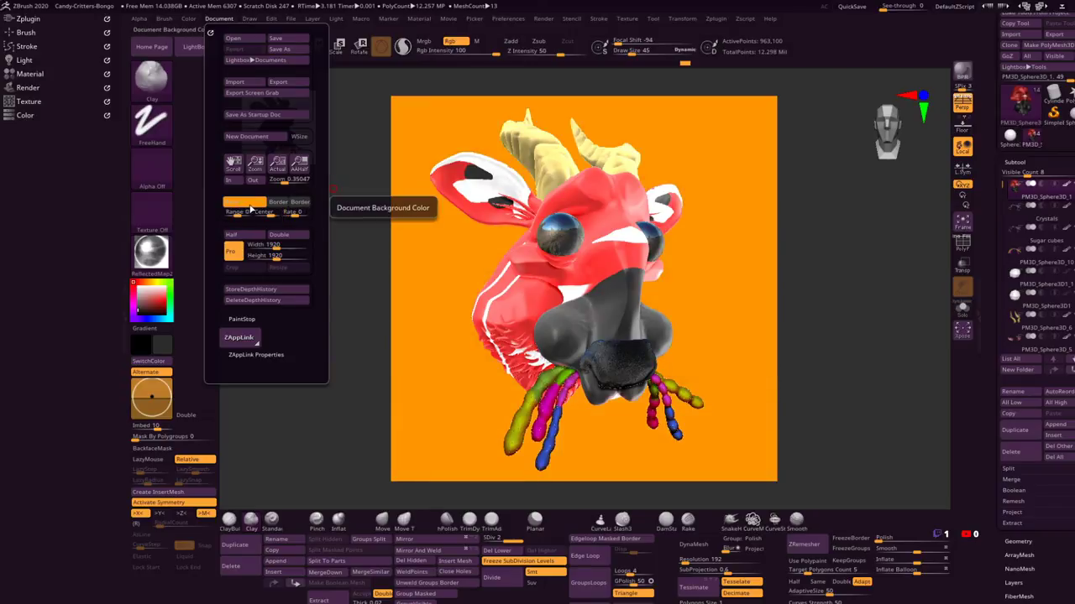
# Step: Pick a muted golden orange (R 235, G 157, B 23) and apply it as the Document Back colour
pyautogui.click(25, 115)
pyautogui.click(55, 178)
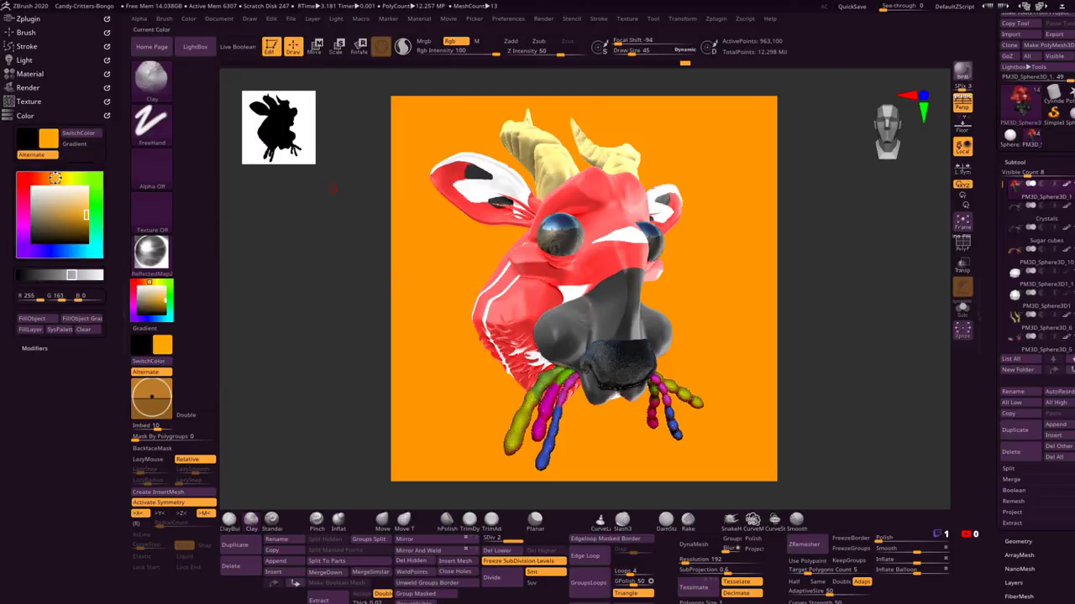
pyautogui.moveTo(73, 196)
pyautogui.mouseDown()
pyautogui.moveTo(66, 220)
pyautogui.moveTo(79, 214)
pyautogui.mouseUp()
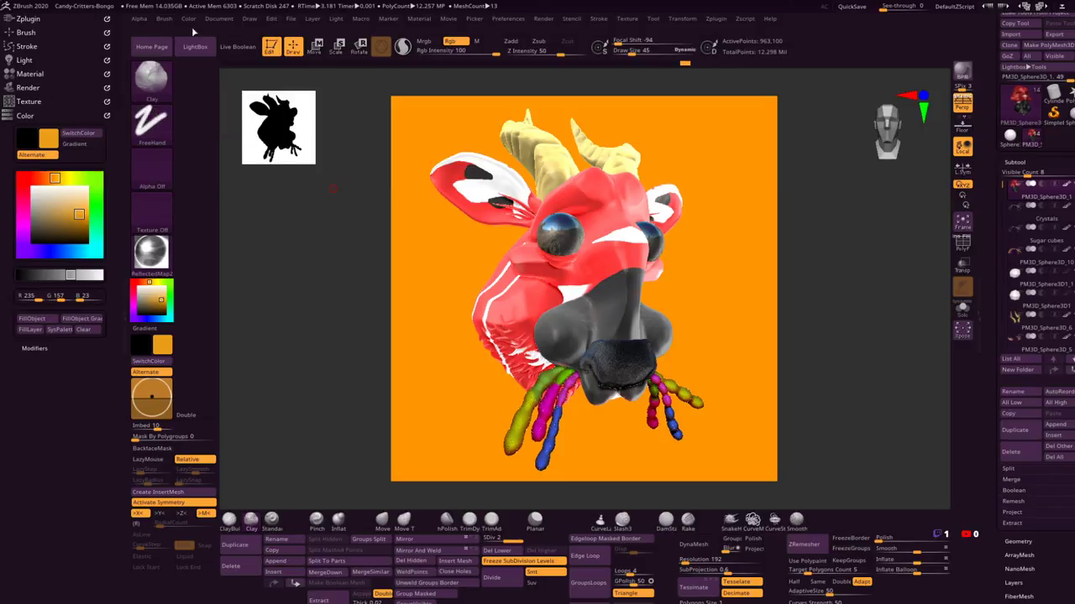
pyautogui.click(220, 20)
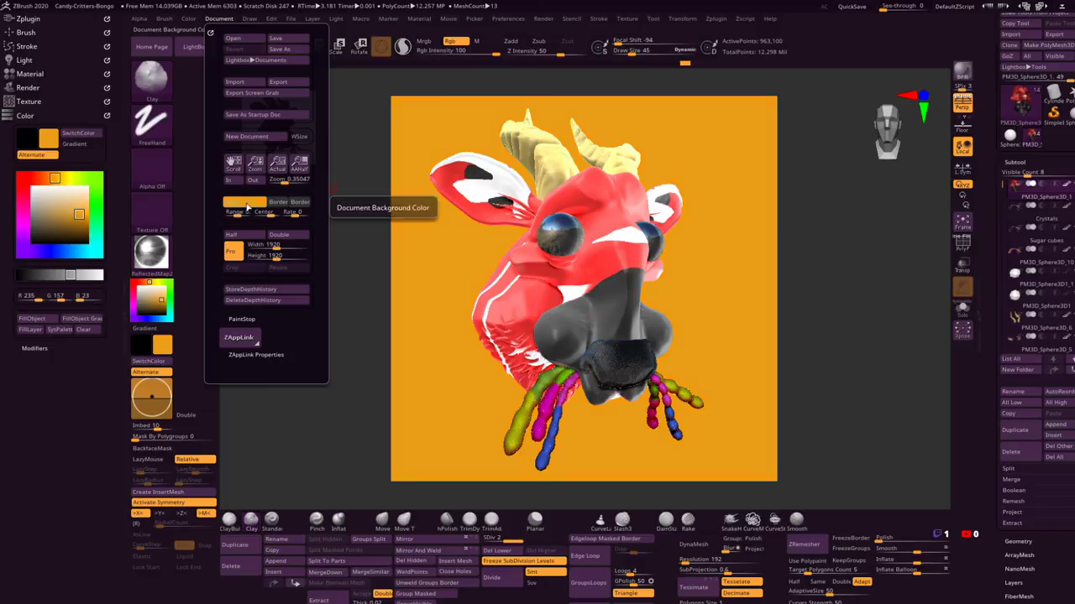
pyautogui.moveTo(247, 204); pyautogui.dragTo(77, 217)
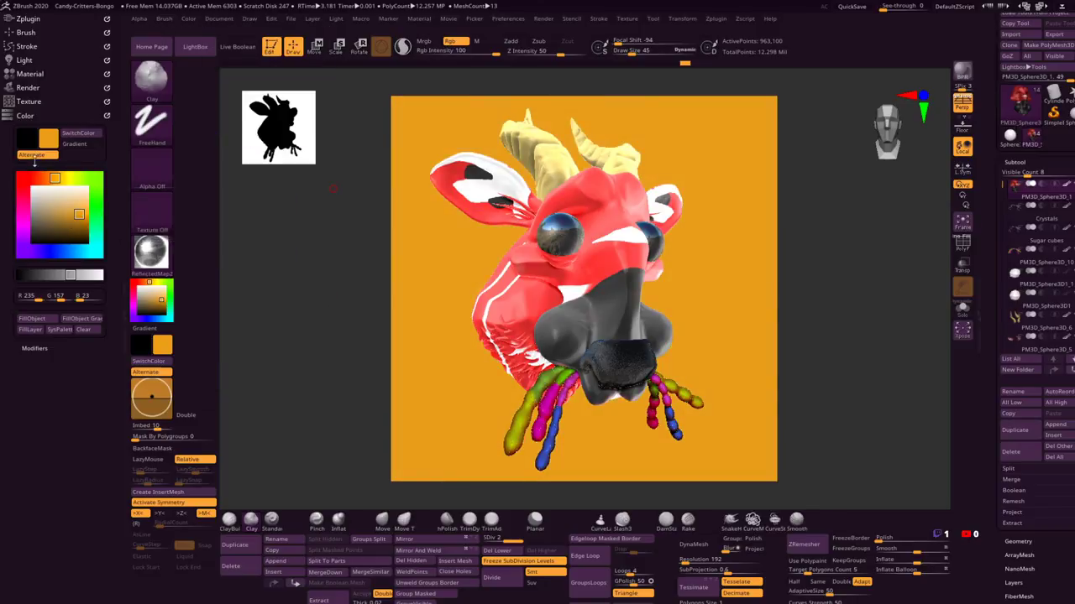
pyautogui.click(25, 116)
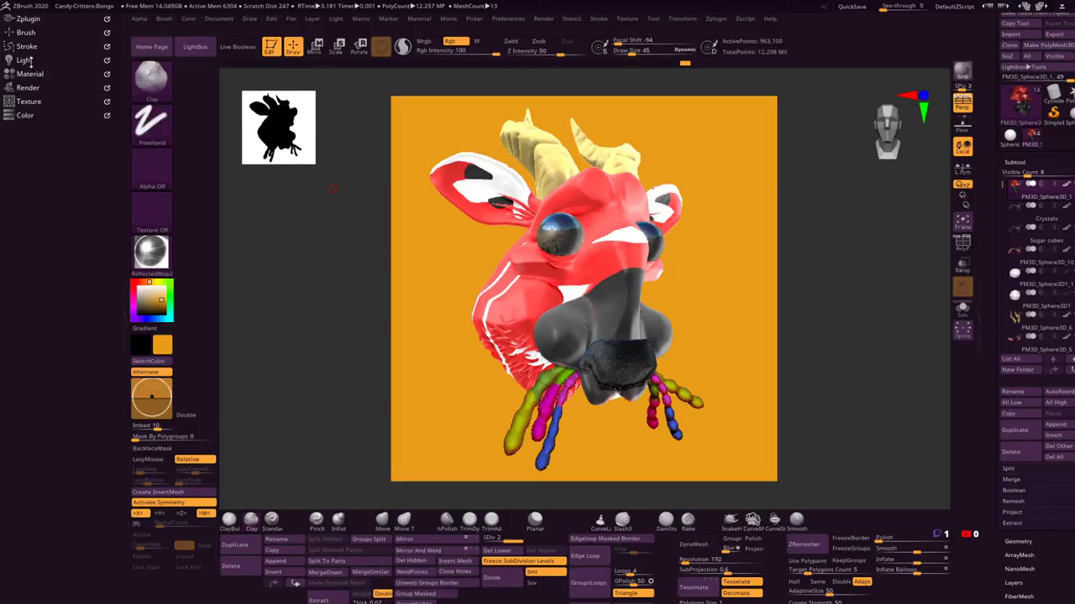
pyautogui.click(40, 87)
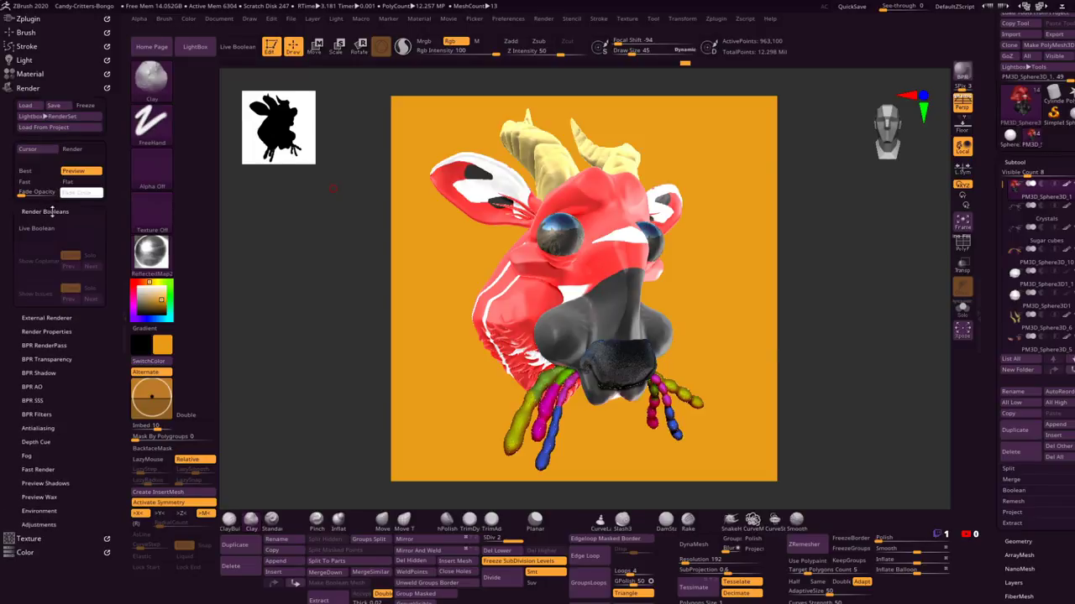
pyautogui.click(51, 225)
pyautogui.click(52, 225)
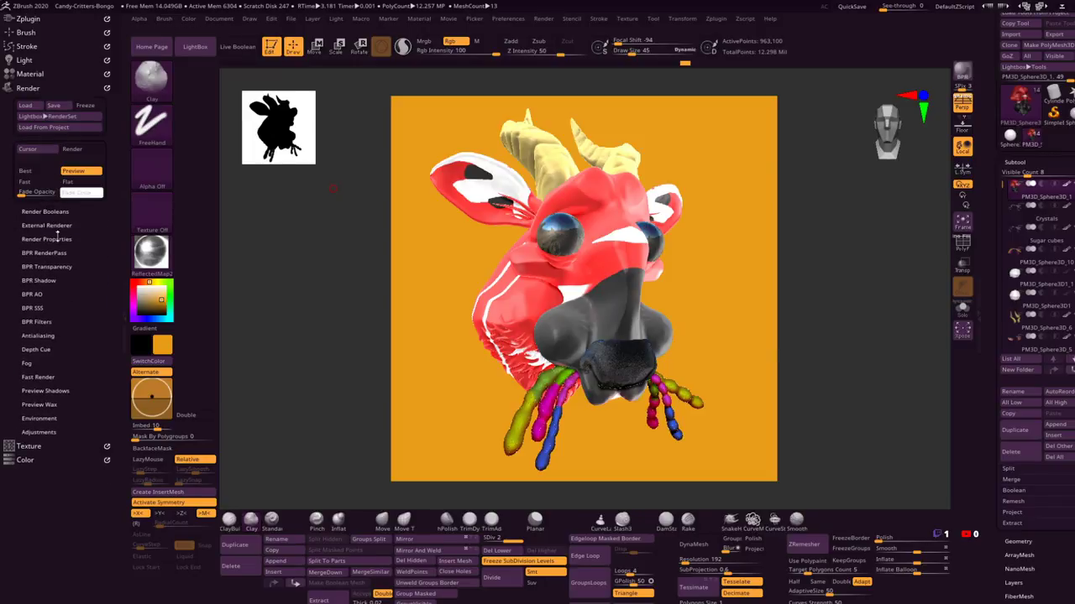
pyautogui.click(59, 239)
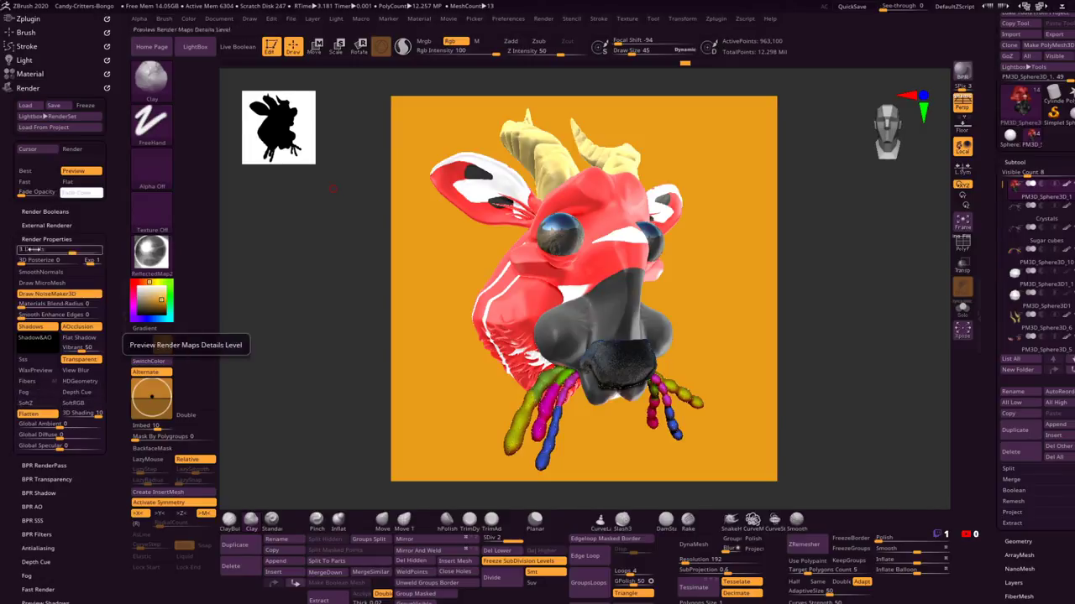
pyautogui.click(44, 239)
pyautogui.click(47, 252)
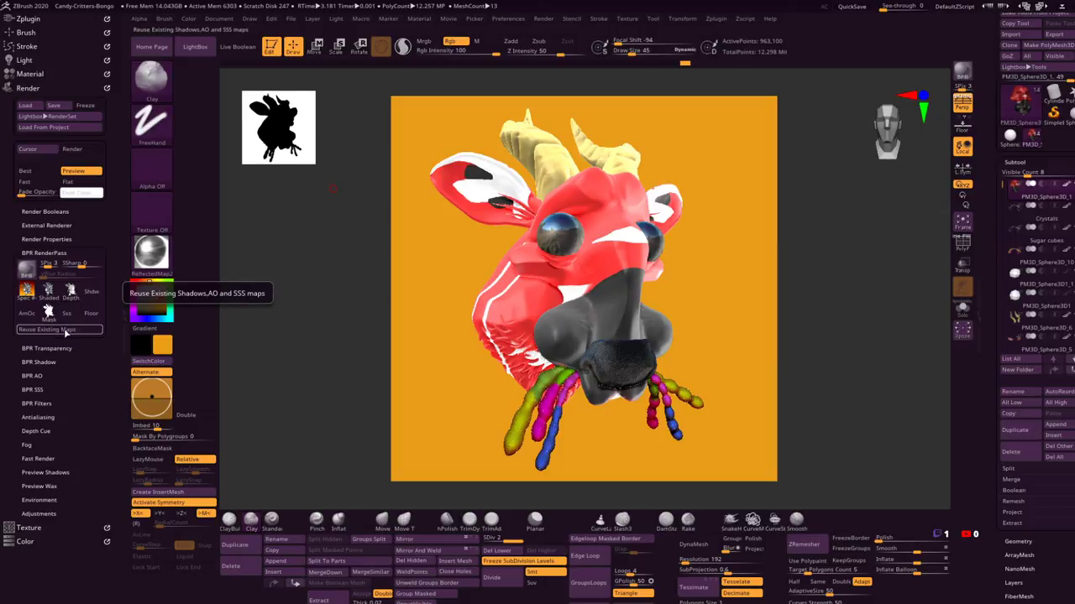
pyautogui.click(58, 253)
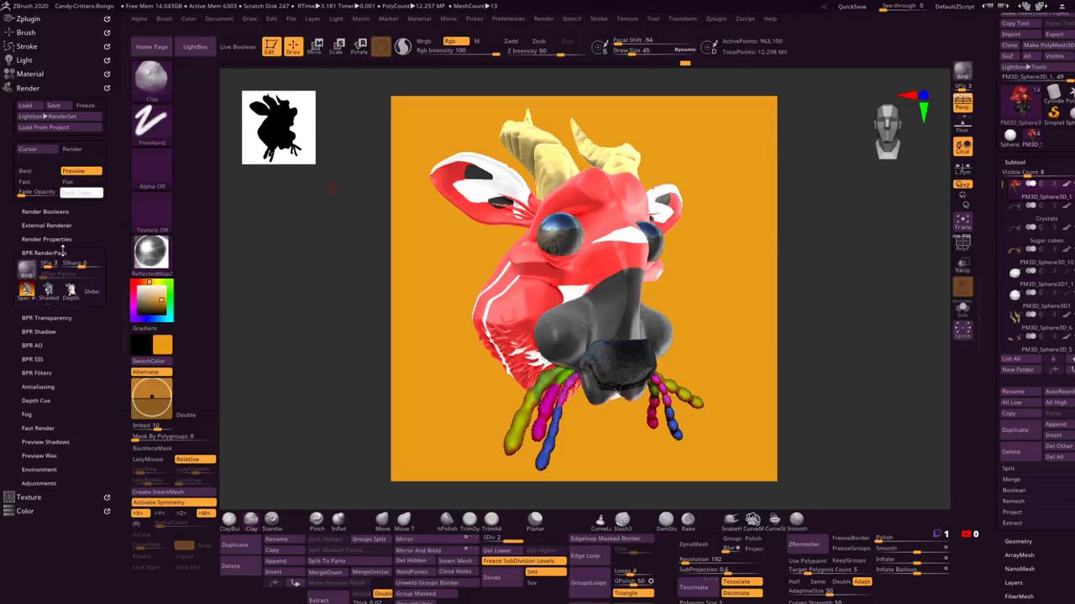
pyautogui.click(62, 265)
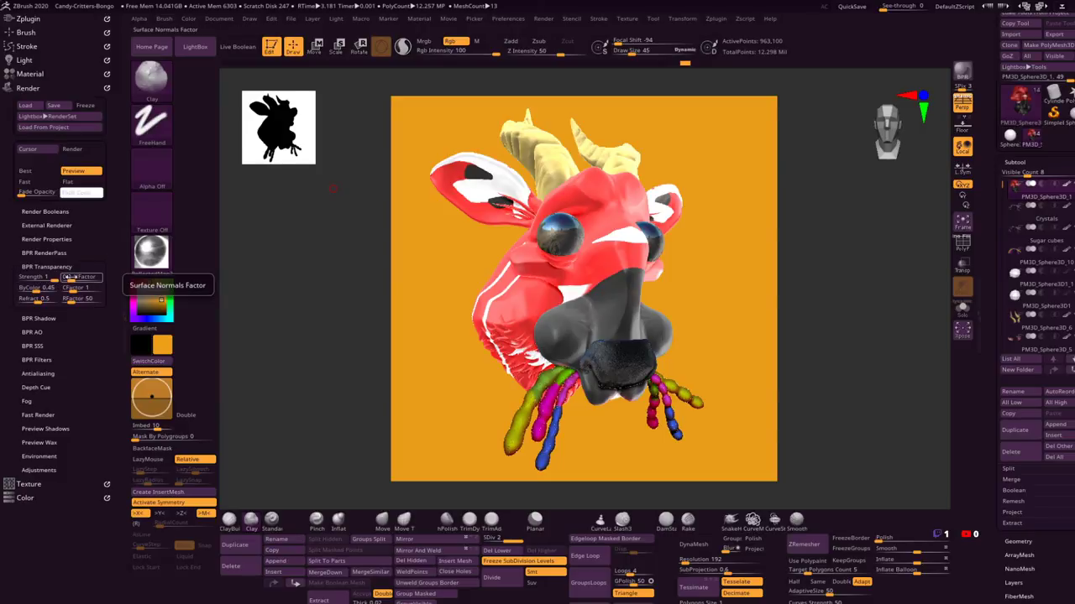
pyautogui.click(42, 318)
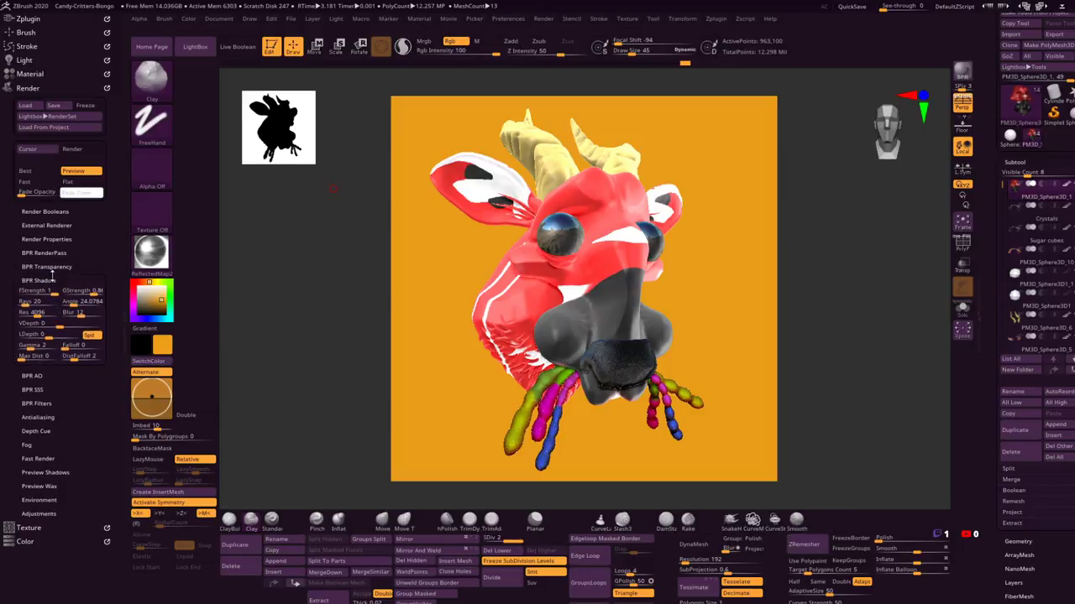
pyautogui.click(50, 277)
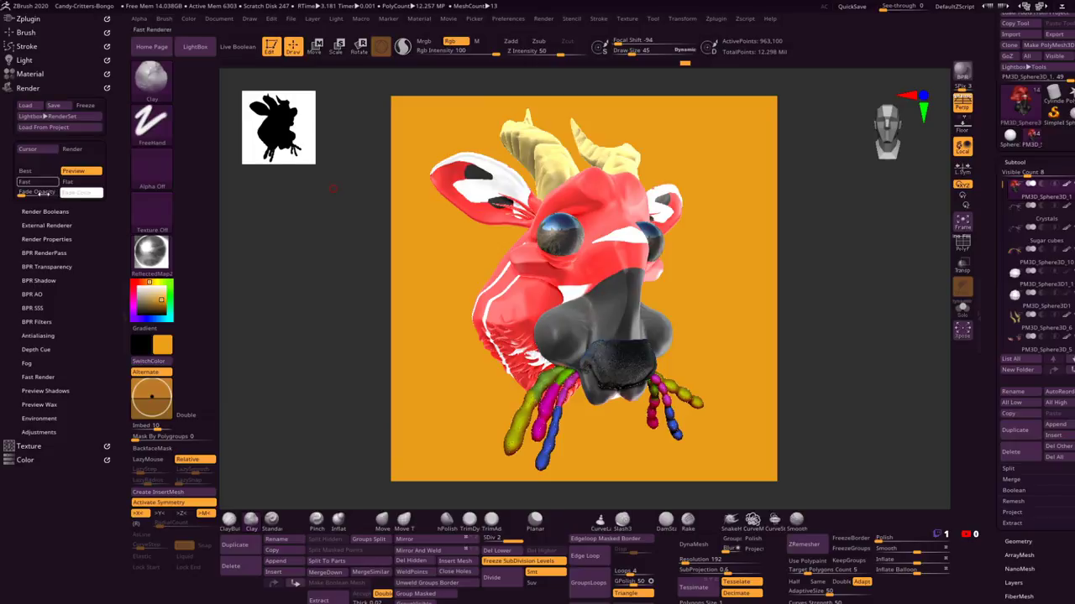
# Step: Raise Light Intensity to about 3.34 and lower LightCap Strength from 1.86 to about 1.18
pyautogui.click(47, 60)
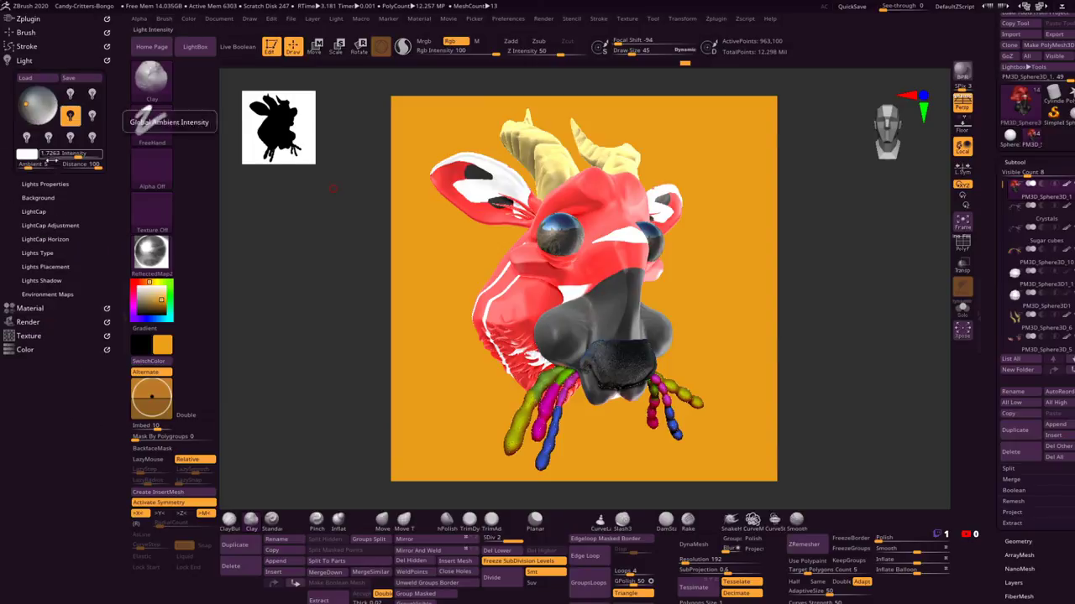
pyautogui.moveTo(50, 157); pyautogui.dragTo(74, 156)
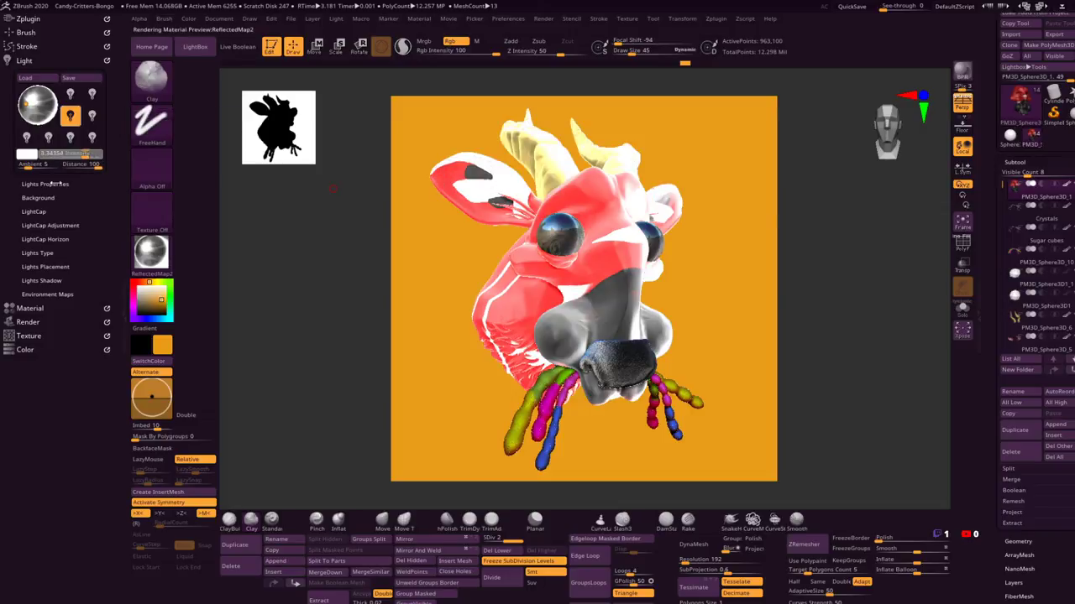
pyautogui.click(39, 211)
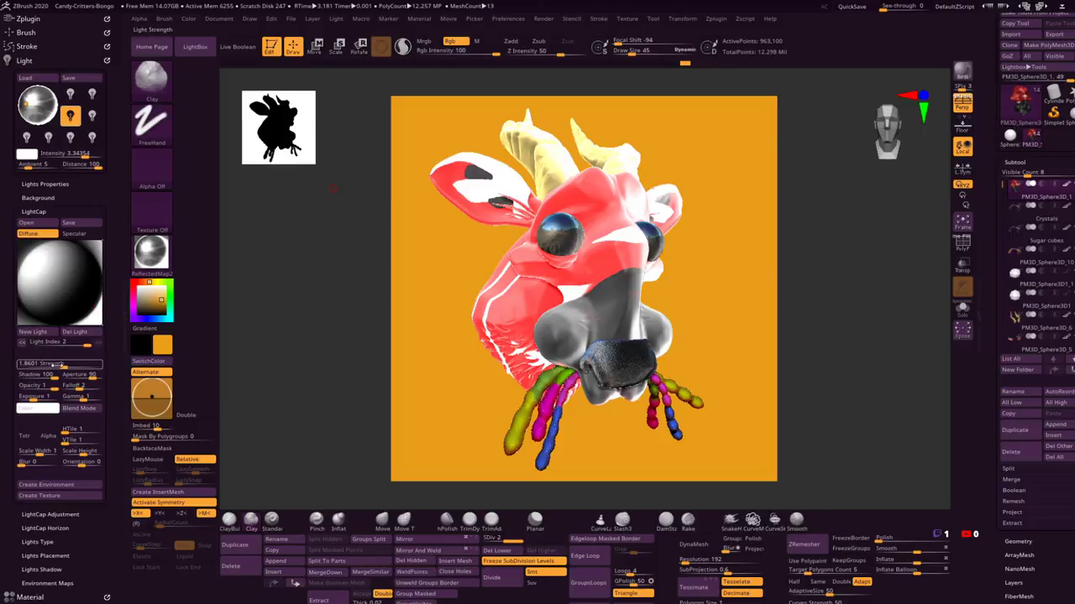
pyautogui.moveTo(64, 365); pyautogui.dragTo(62, 364)
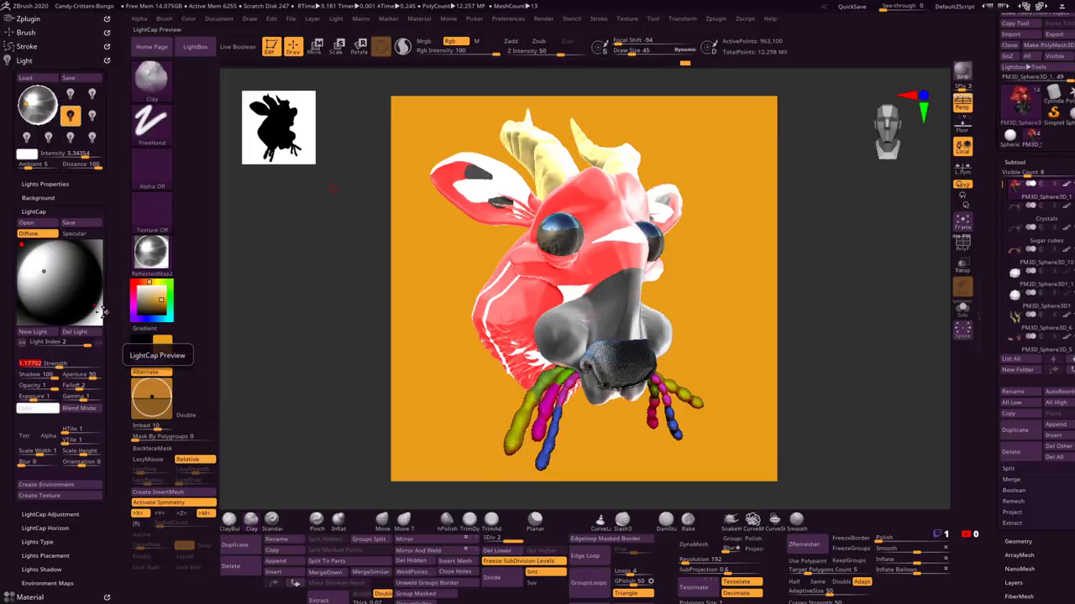
pyautogui.click(34, 60)
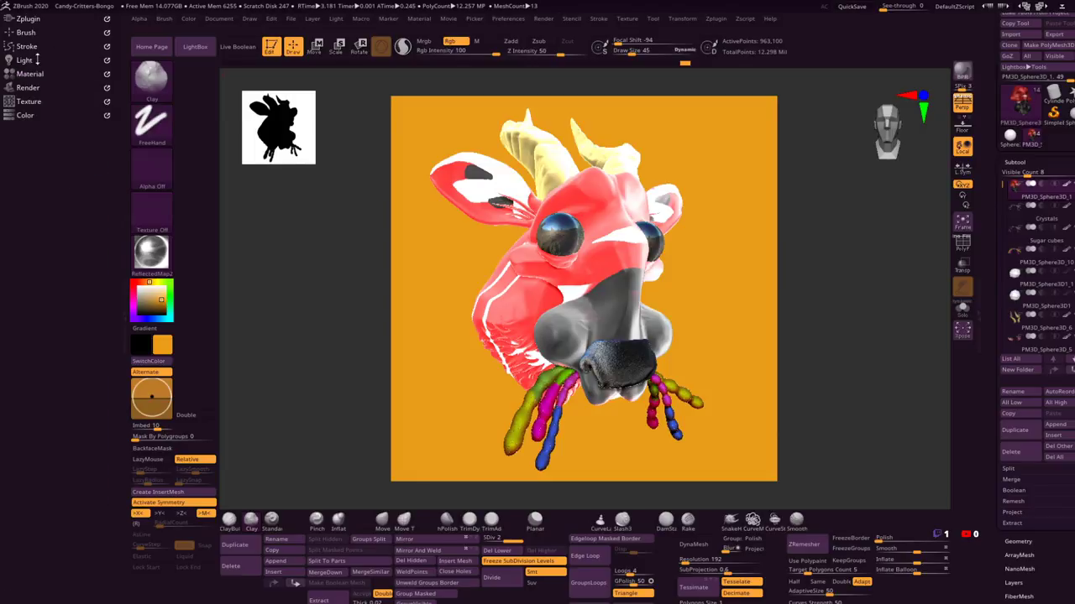
# Step: Run Send To Photoshop CC from the ZBrush To Photoshop plugin to render the passes
pyautogui.click(29, 17)
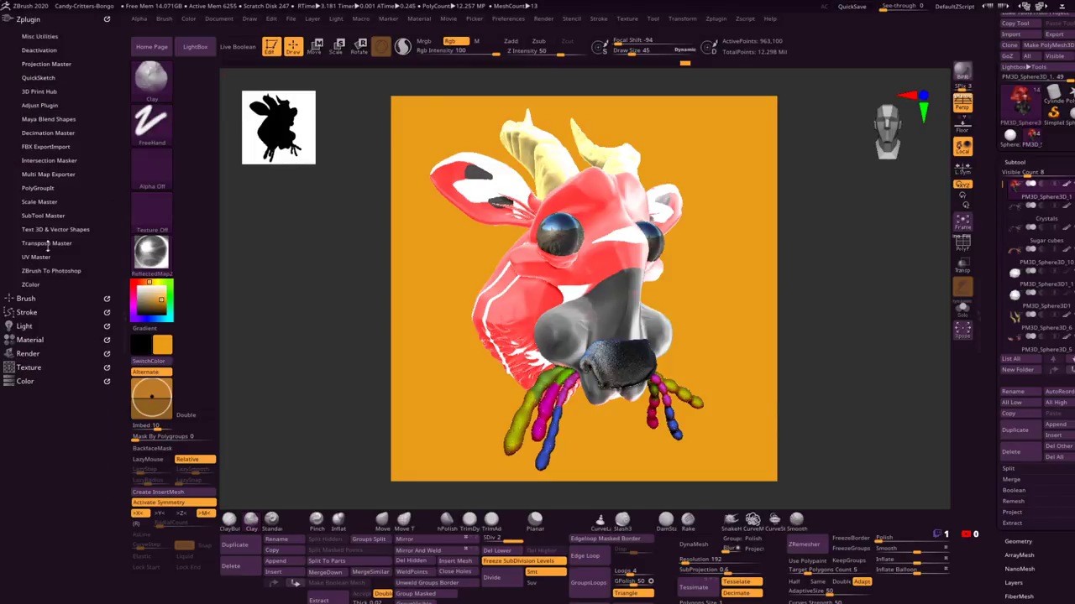
pyautogui.click(46, 272)
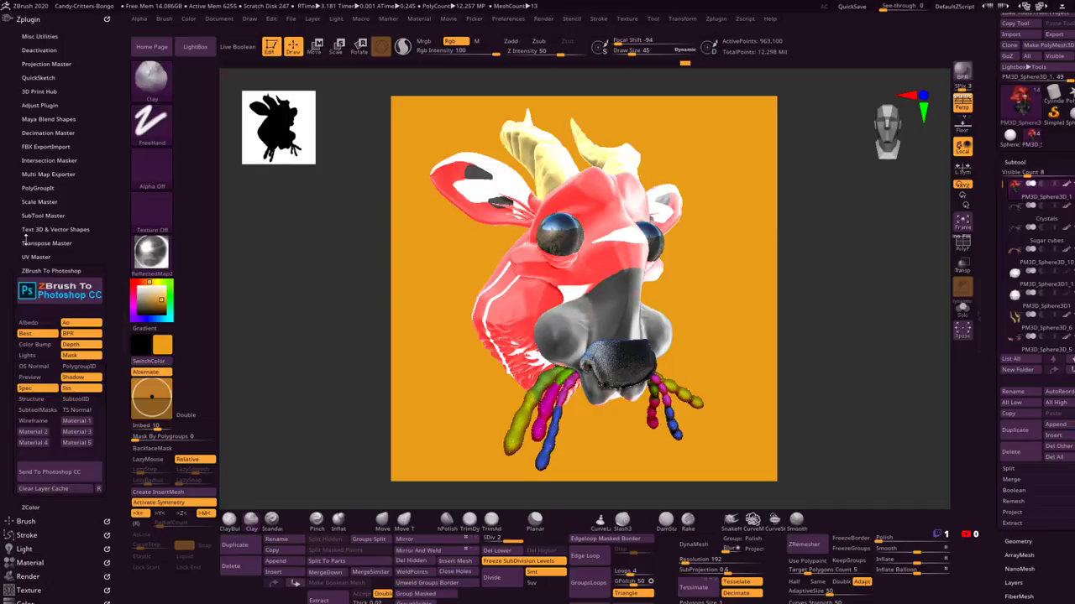
pyautogui.click(70, 469)
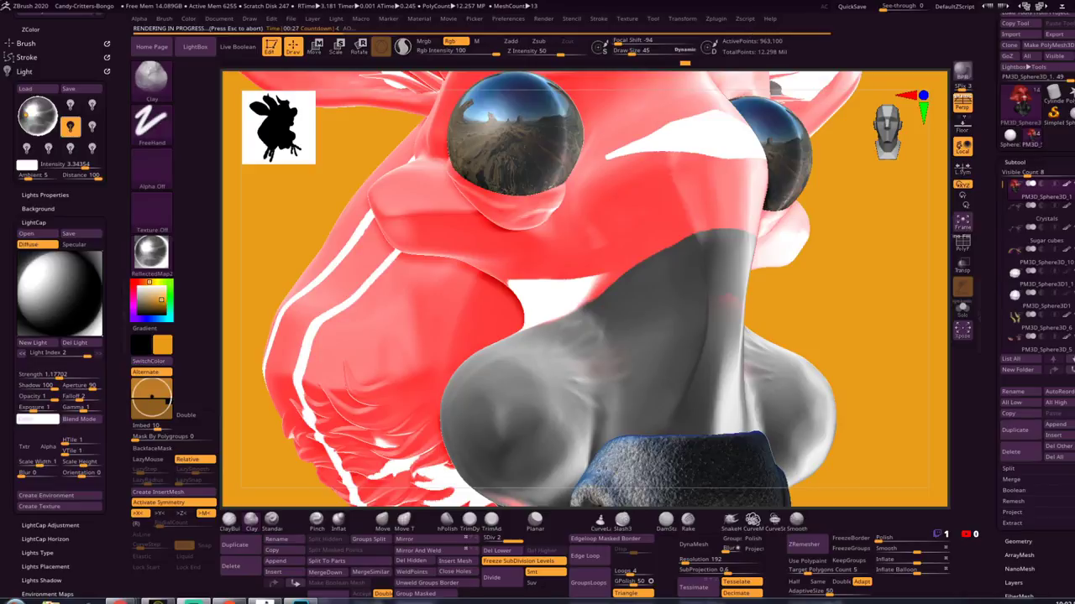
pyautogui.moveTo(264, 601)
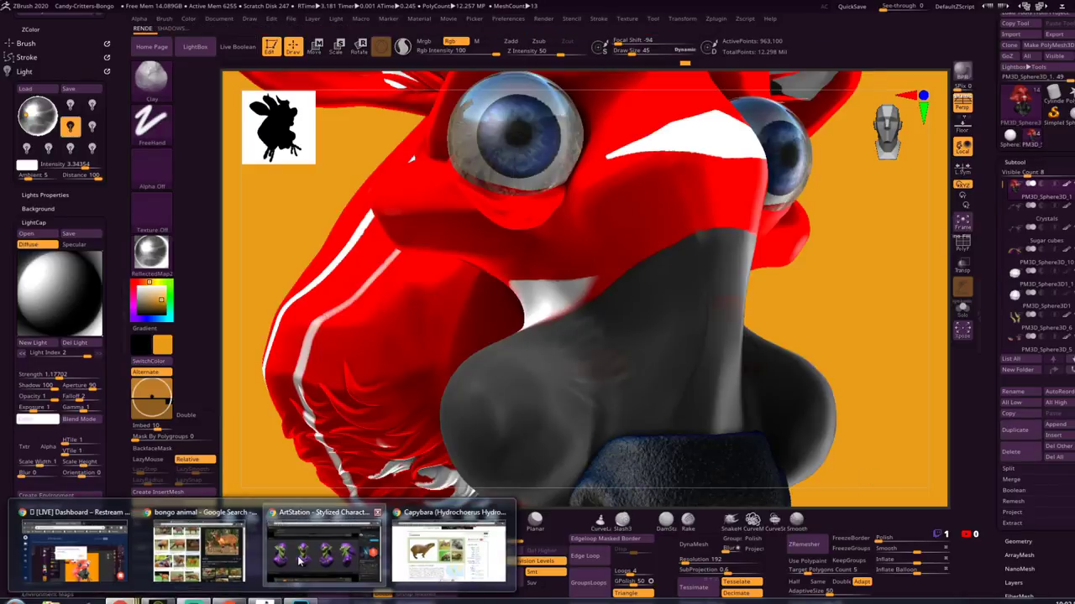
pyautogui.click(323, 554)
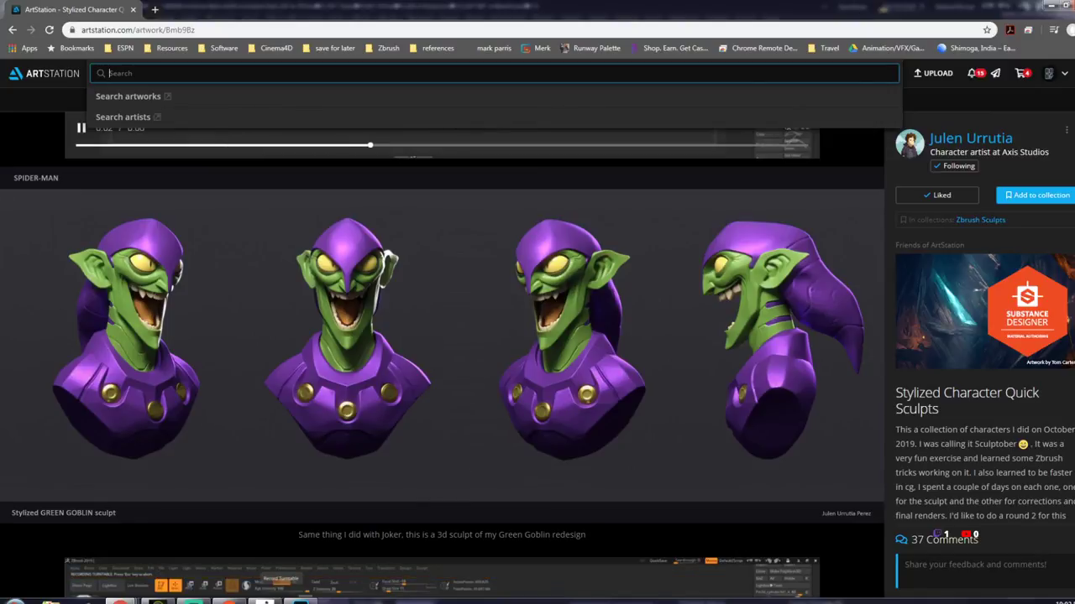
pyautogui.moveTo(616, 4); pyautogui.dragTo(938, 11)
pyautogui.hotkey('alt', 'Tab')
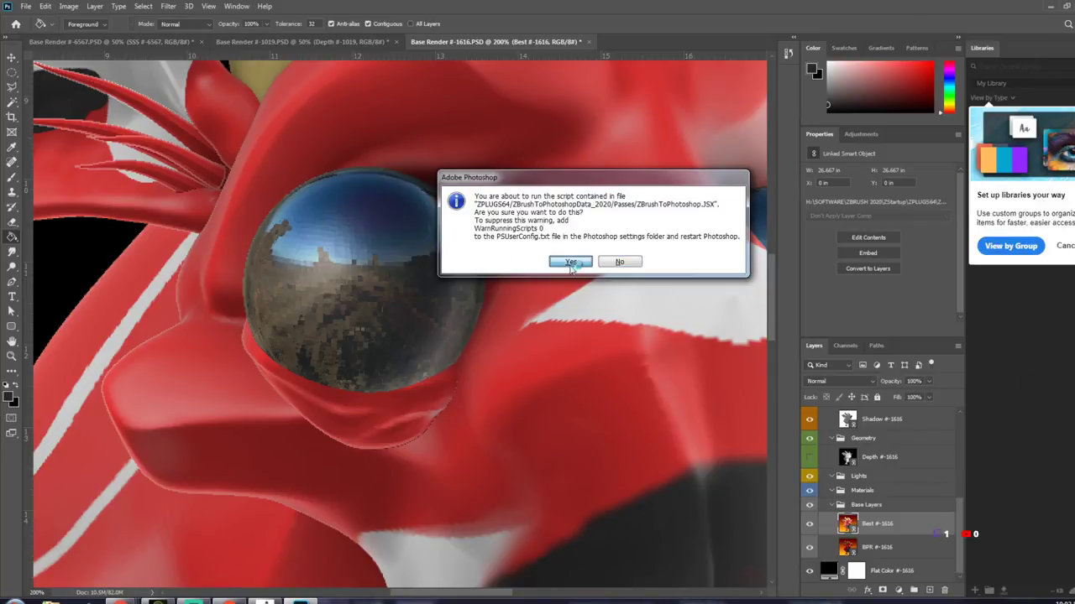
# Step: Allow the ZBrushToPhotoshop.jsx script to run so the Base Render #43960 document opens
pyautogui.click(571, 261)
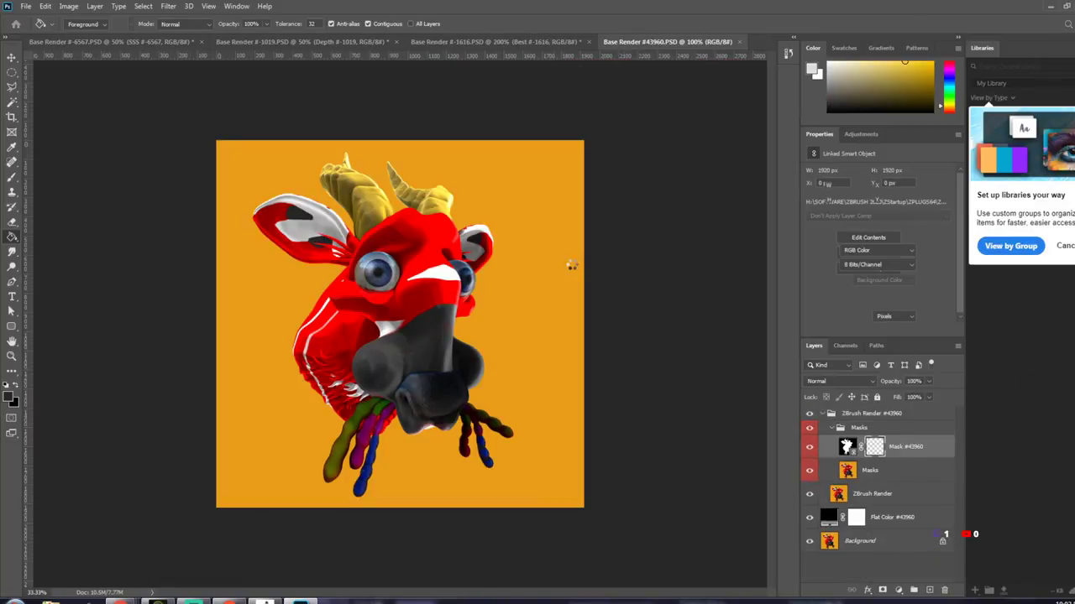